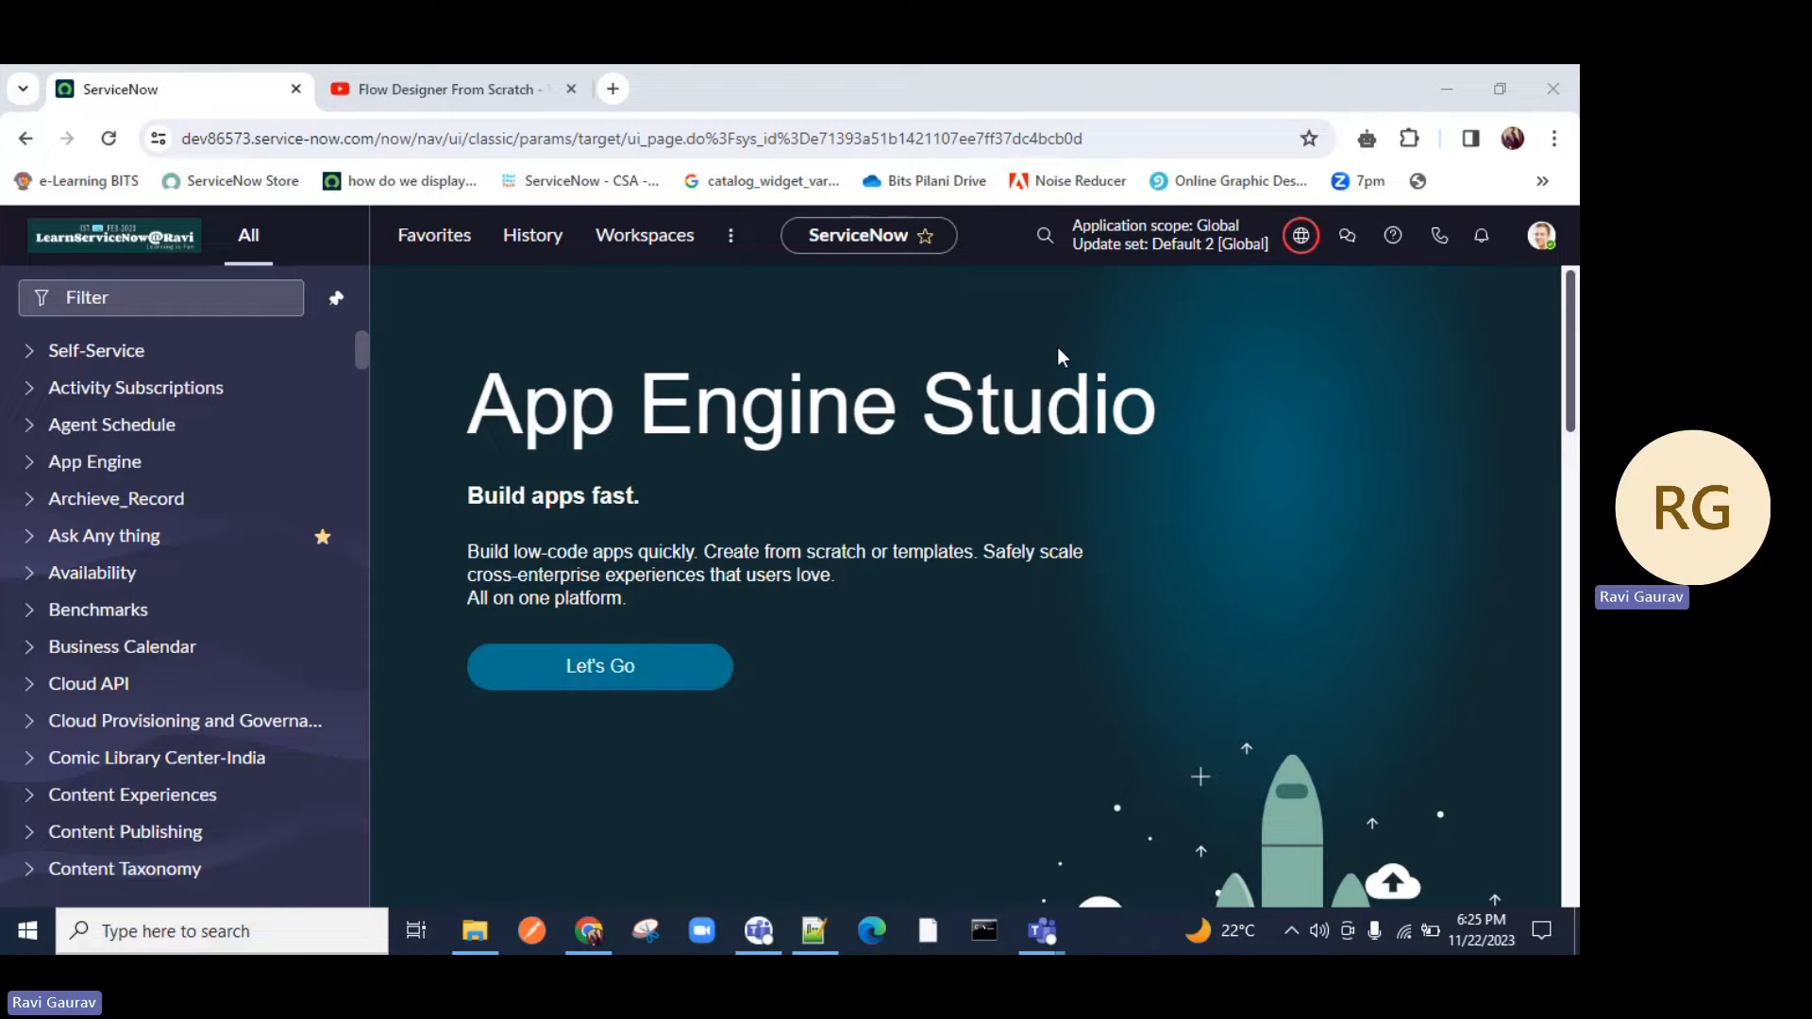
Look at the "Flow Designer From Scratch" playlist on YouTube and return to ServiceNow.
click(455, 102)
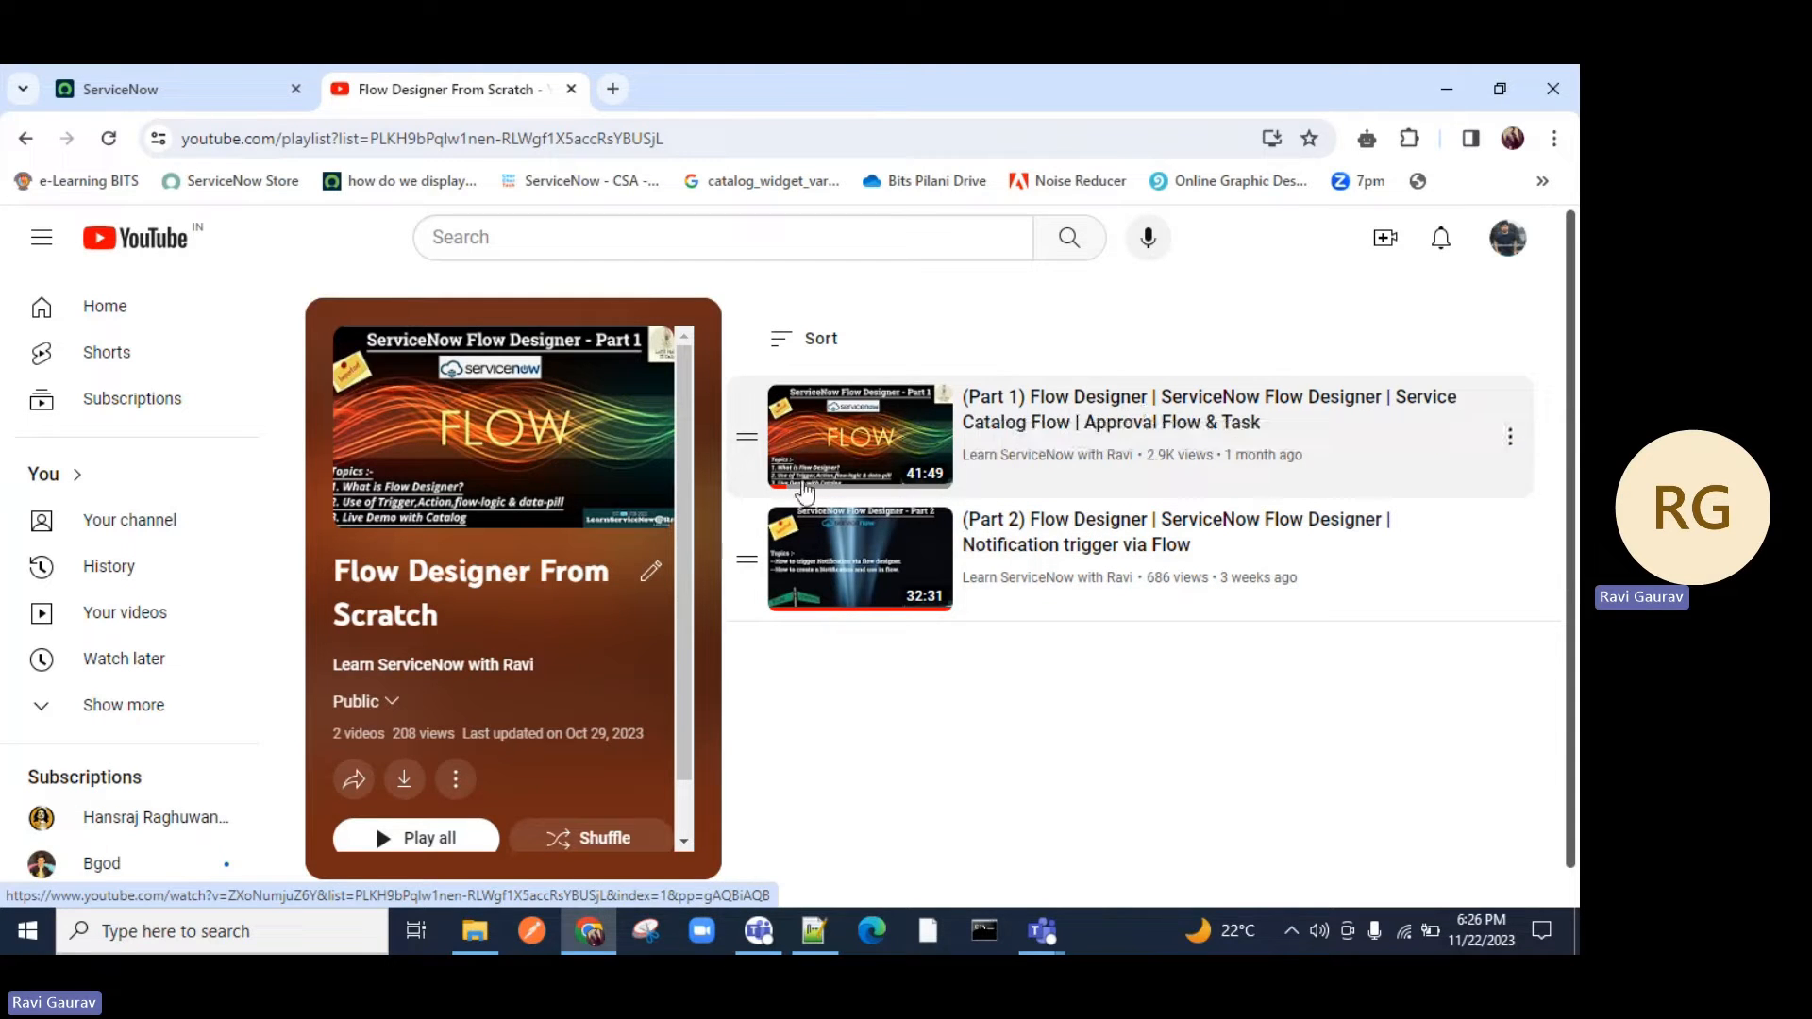
click(238, 83)
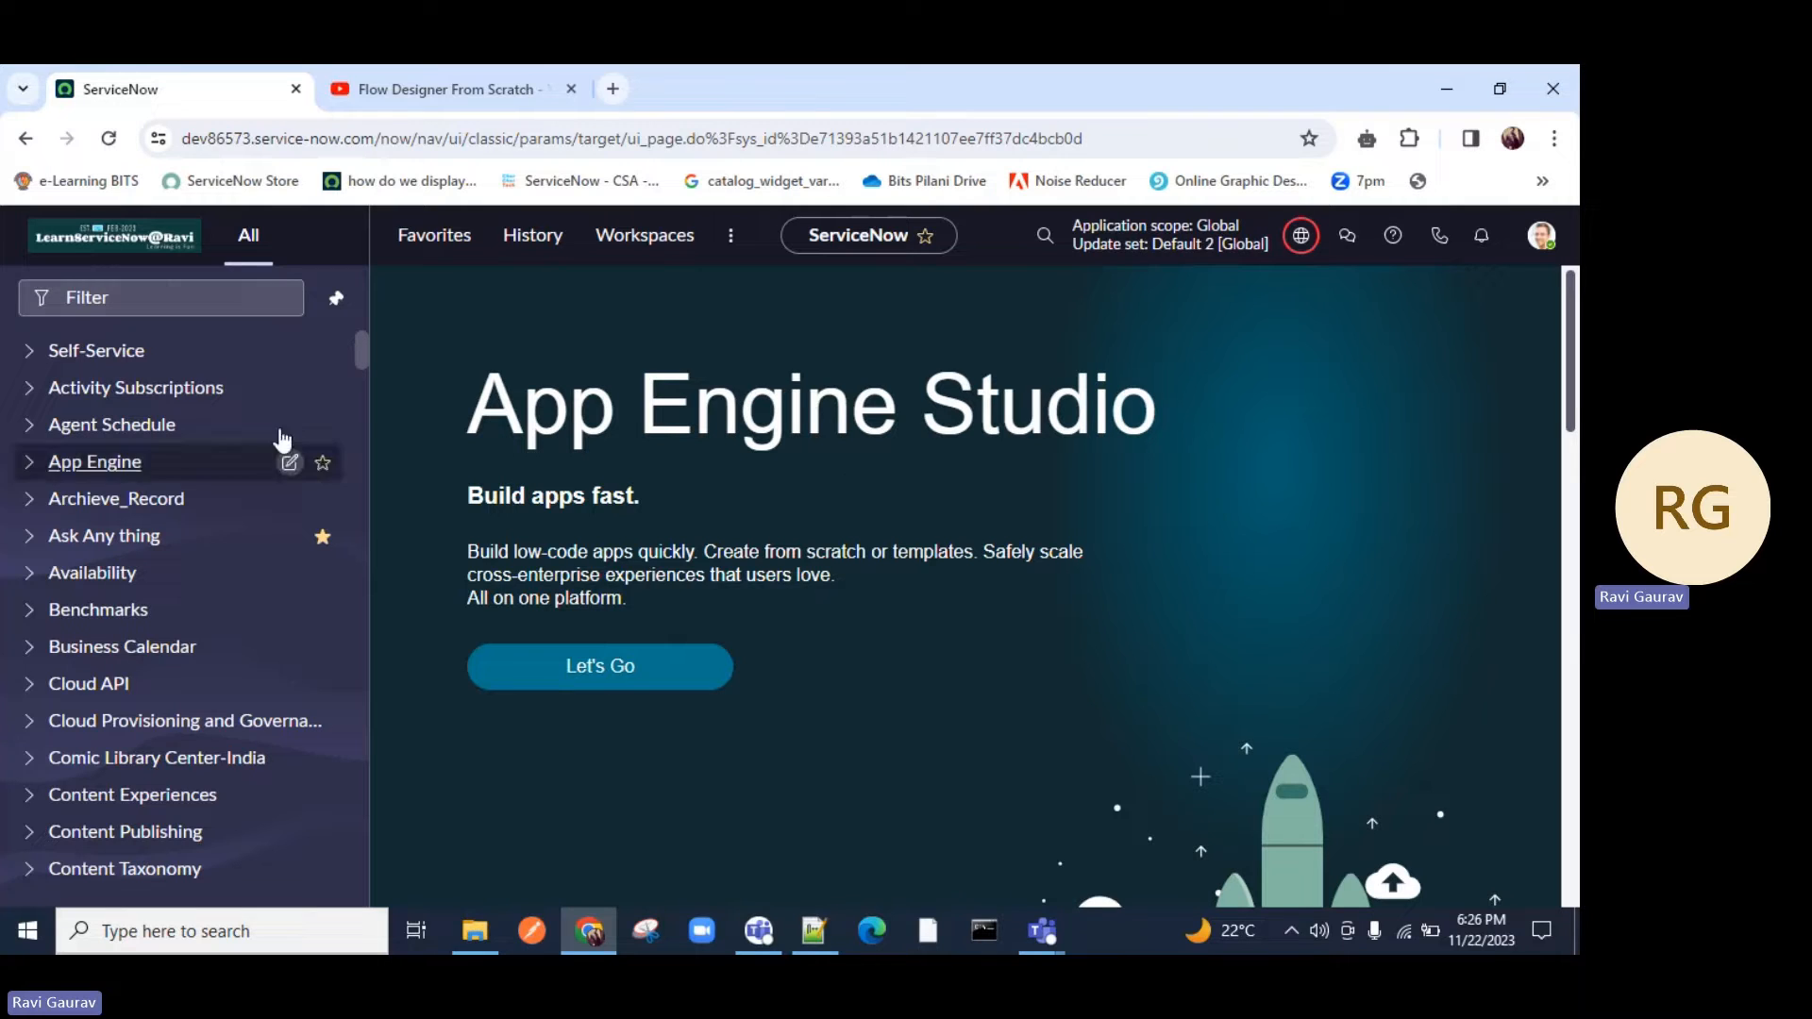
Find "flow designer" in the ServiceNow application navigator and open Flow Designer in its own browser tab.
click(156, 294)
text(flow)
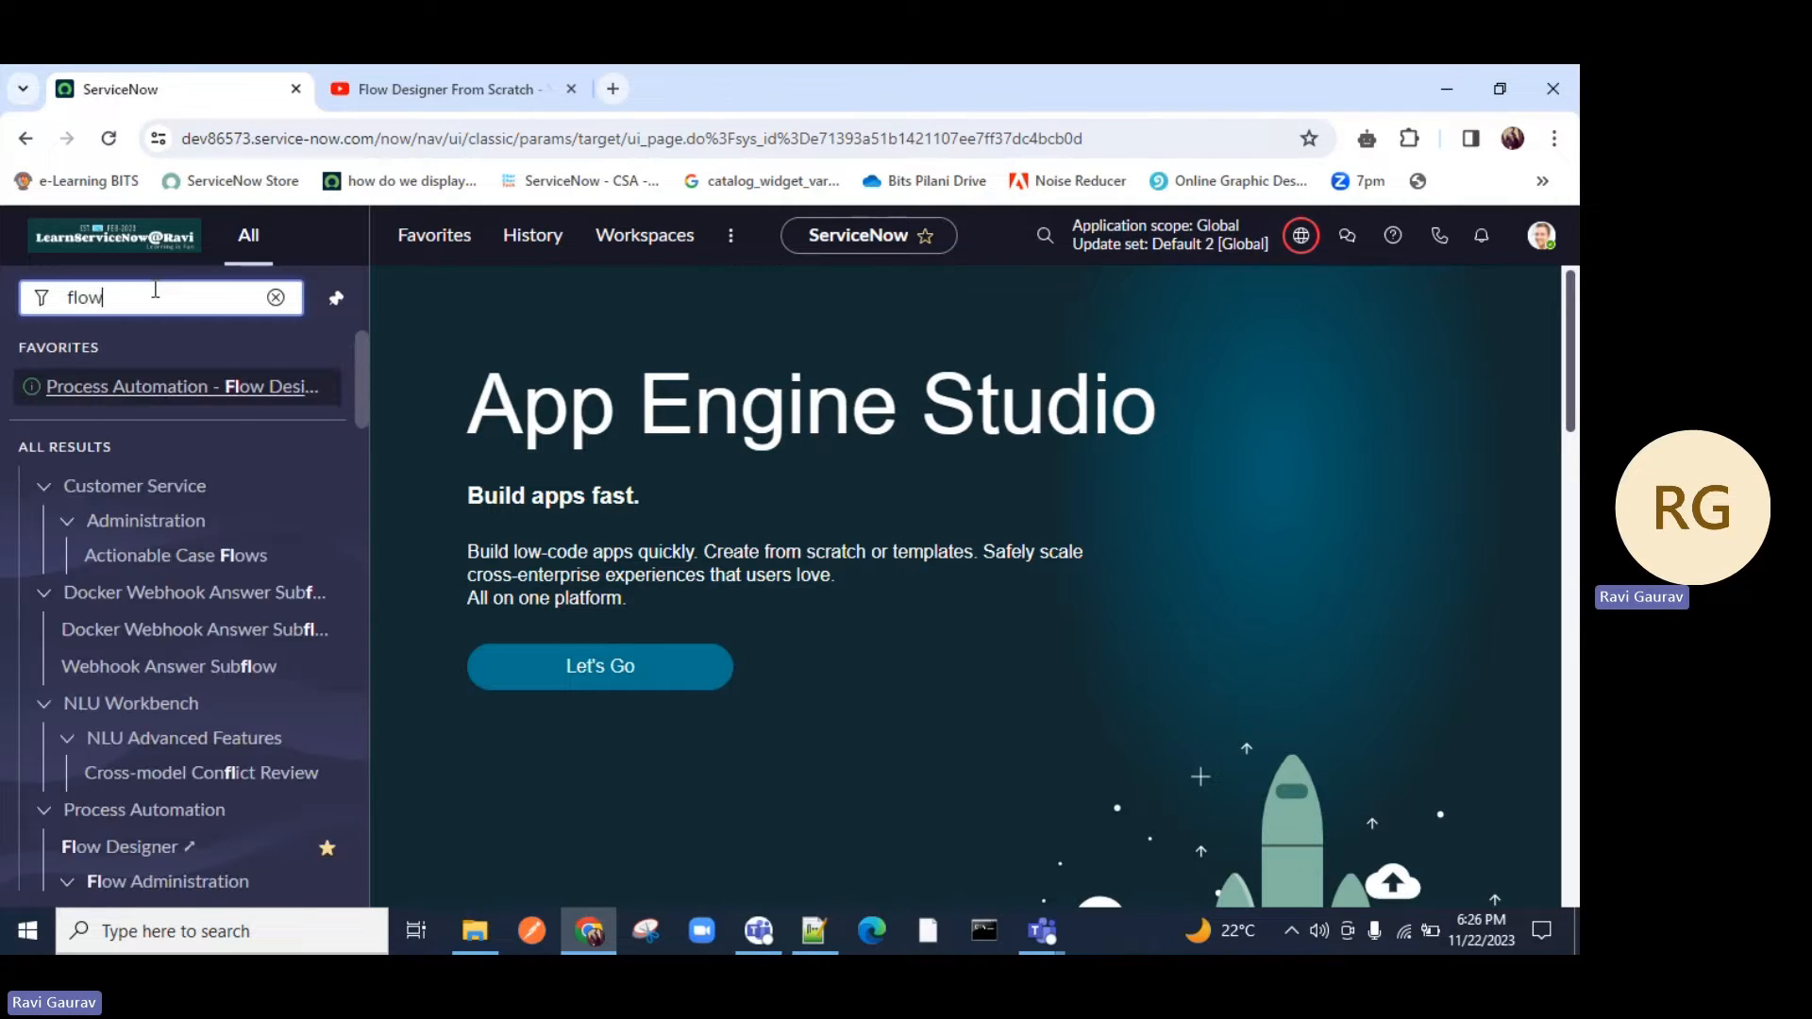
text( designer)
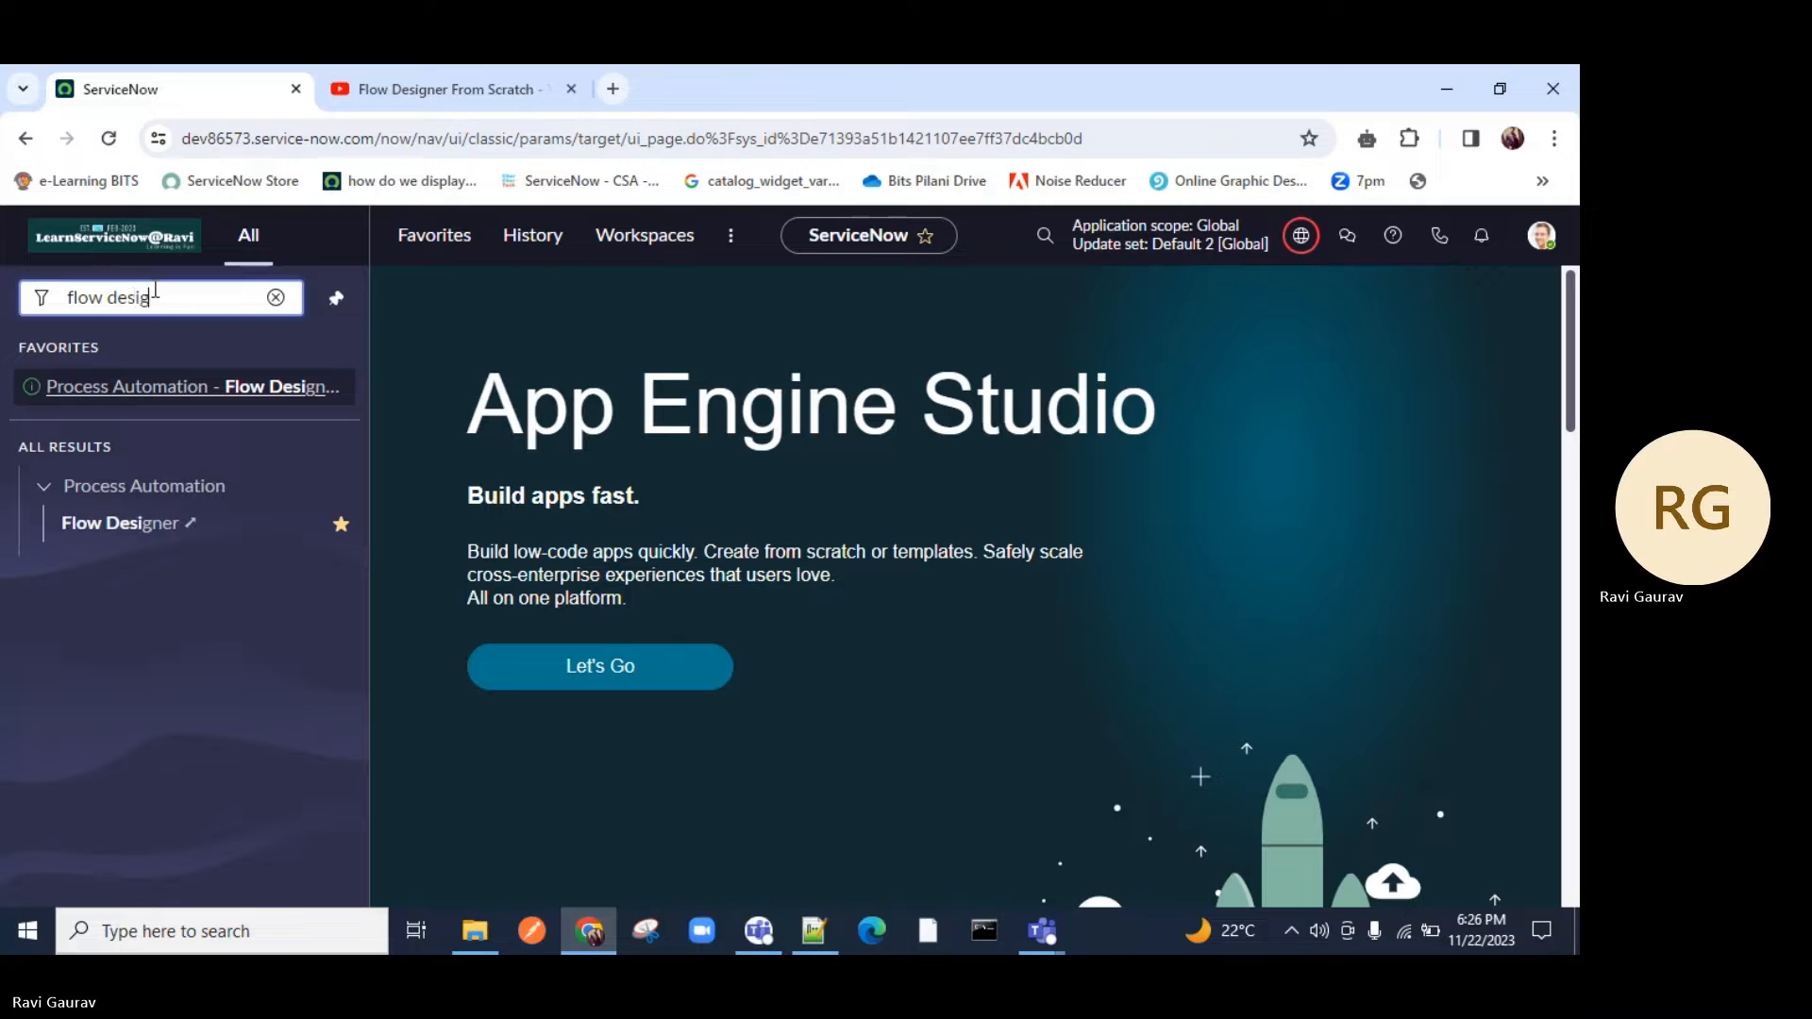
click(92, 534)
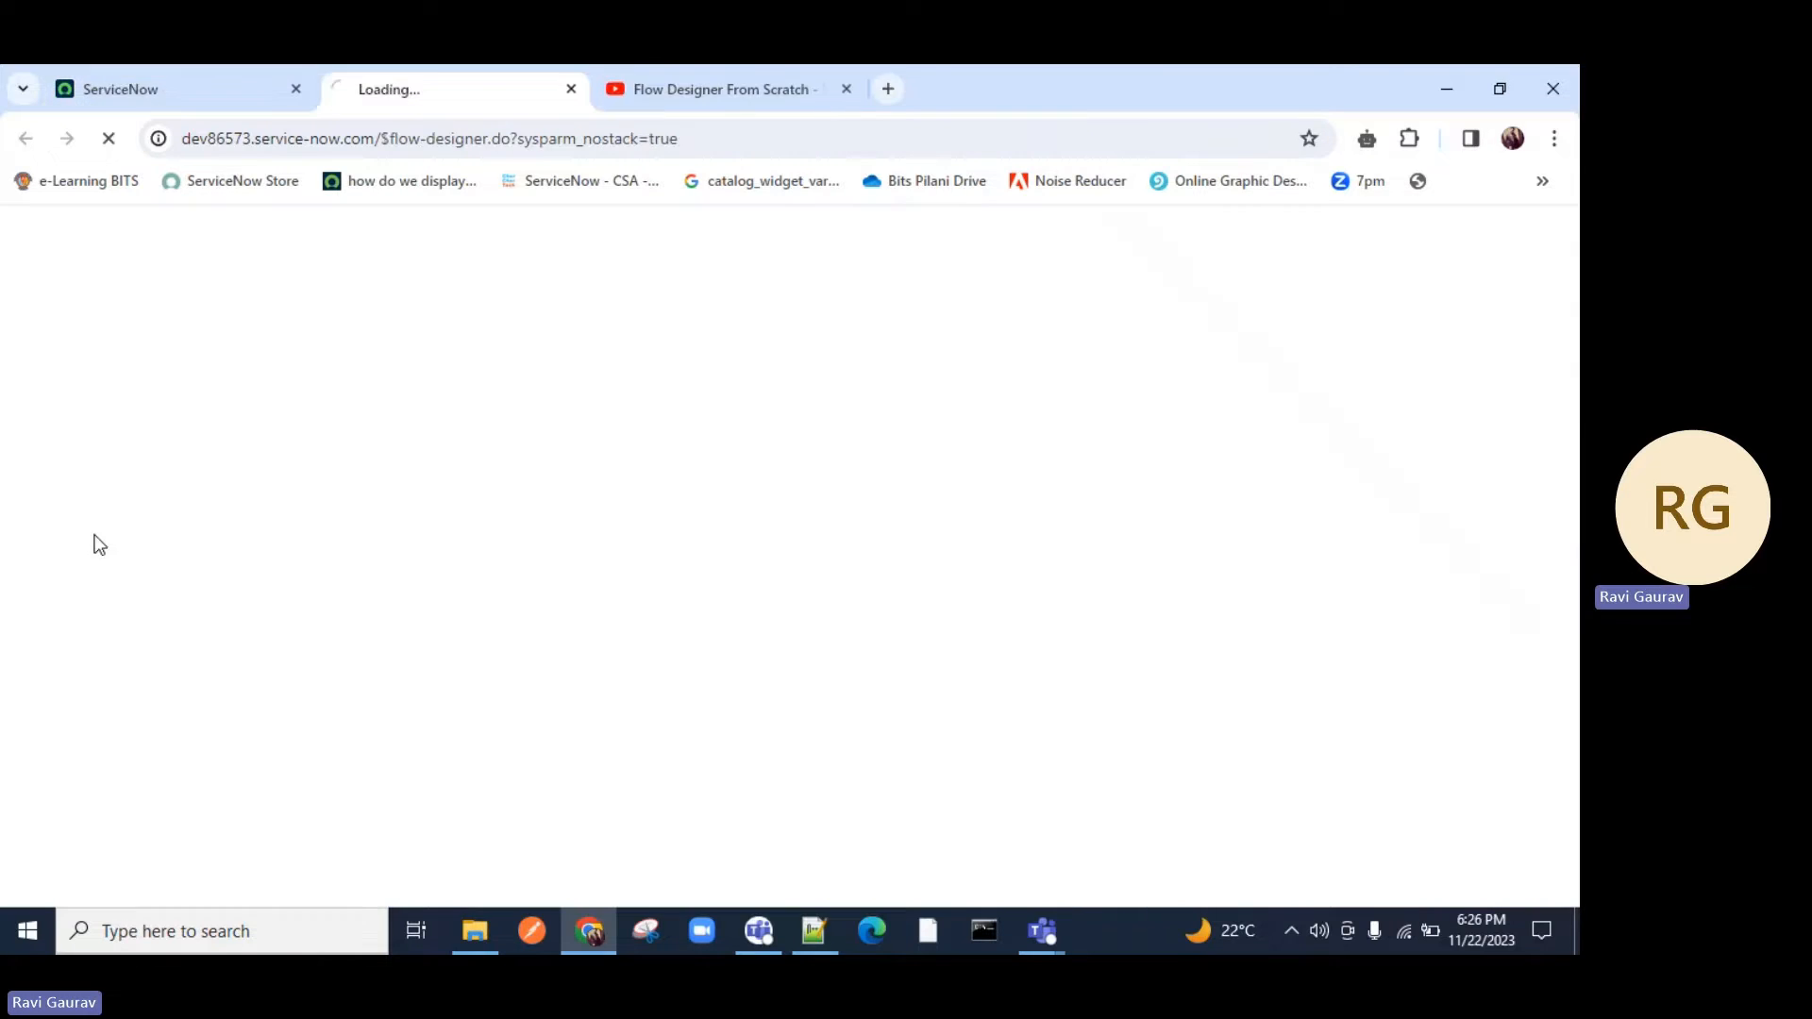
click(170, 92)
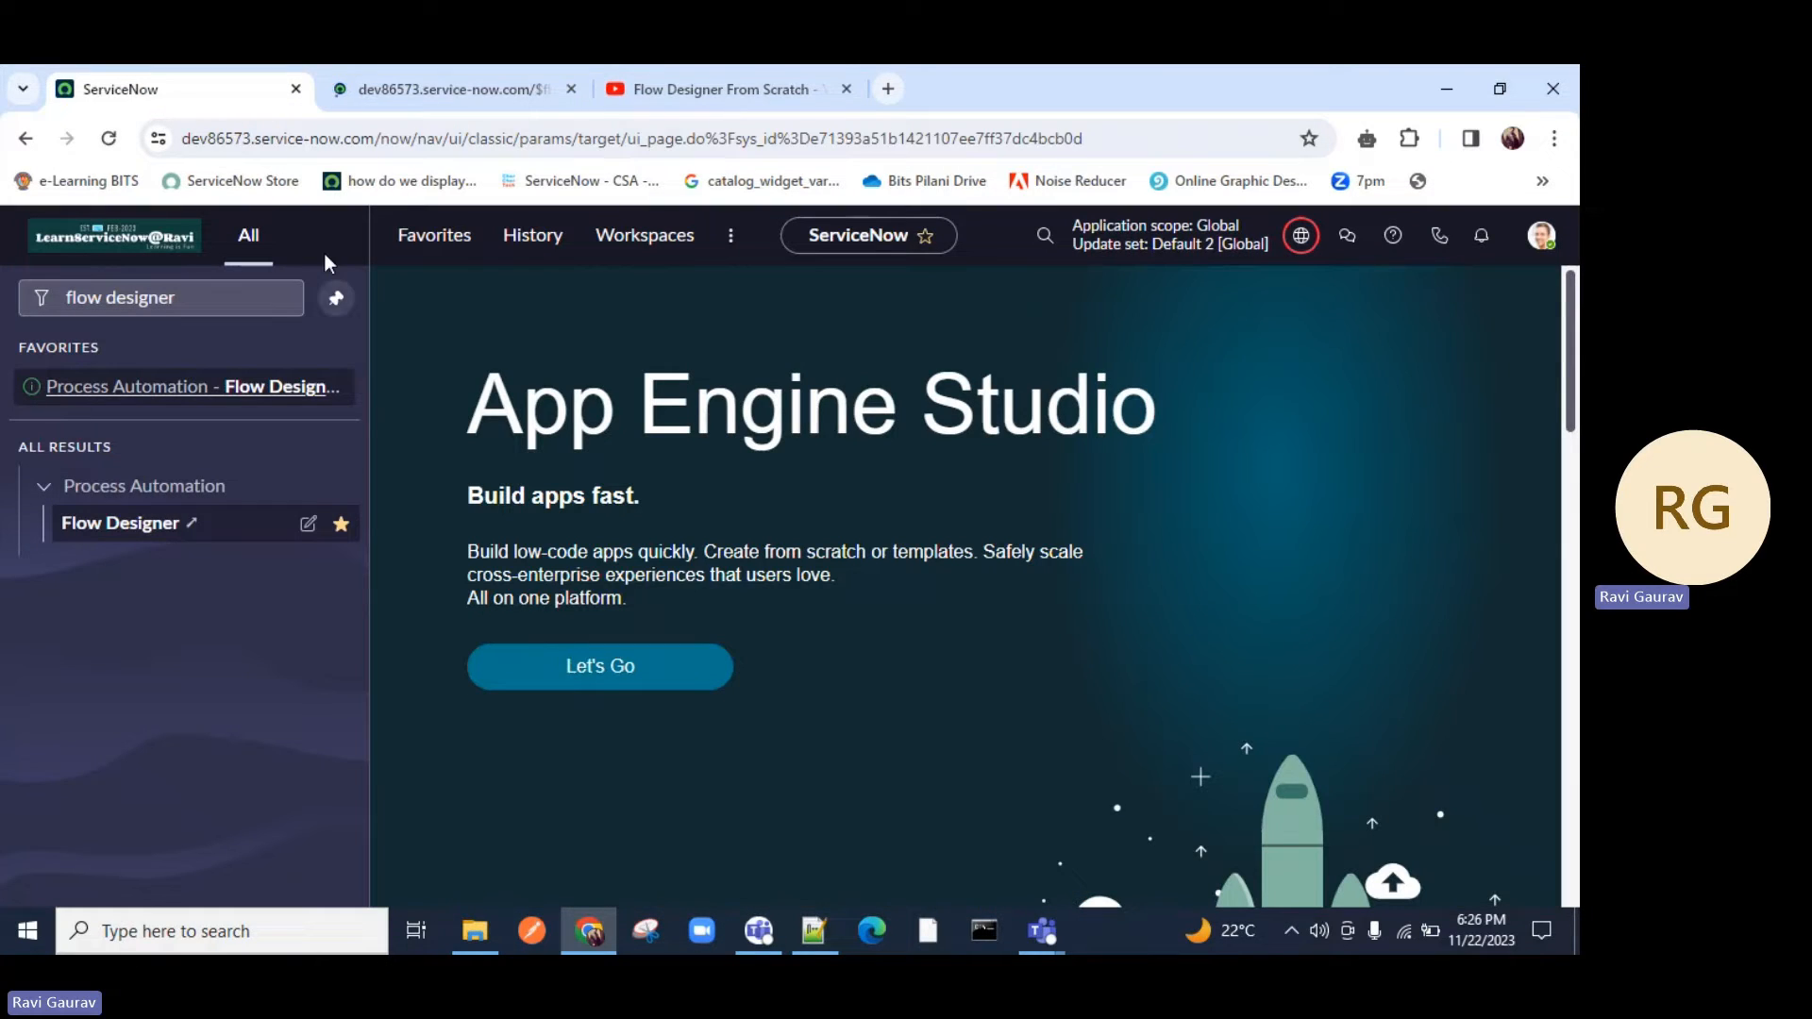
click(475, 88)
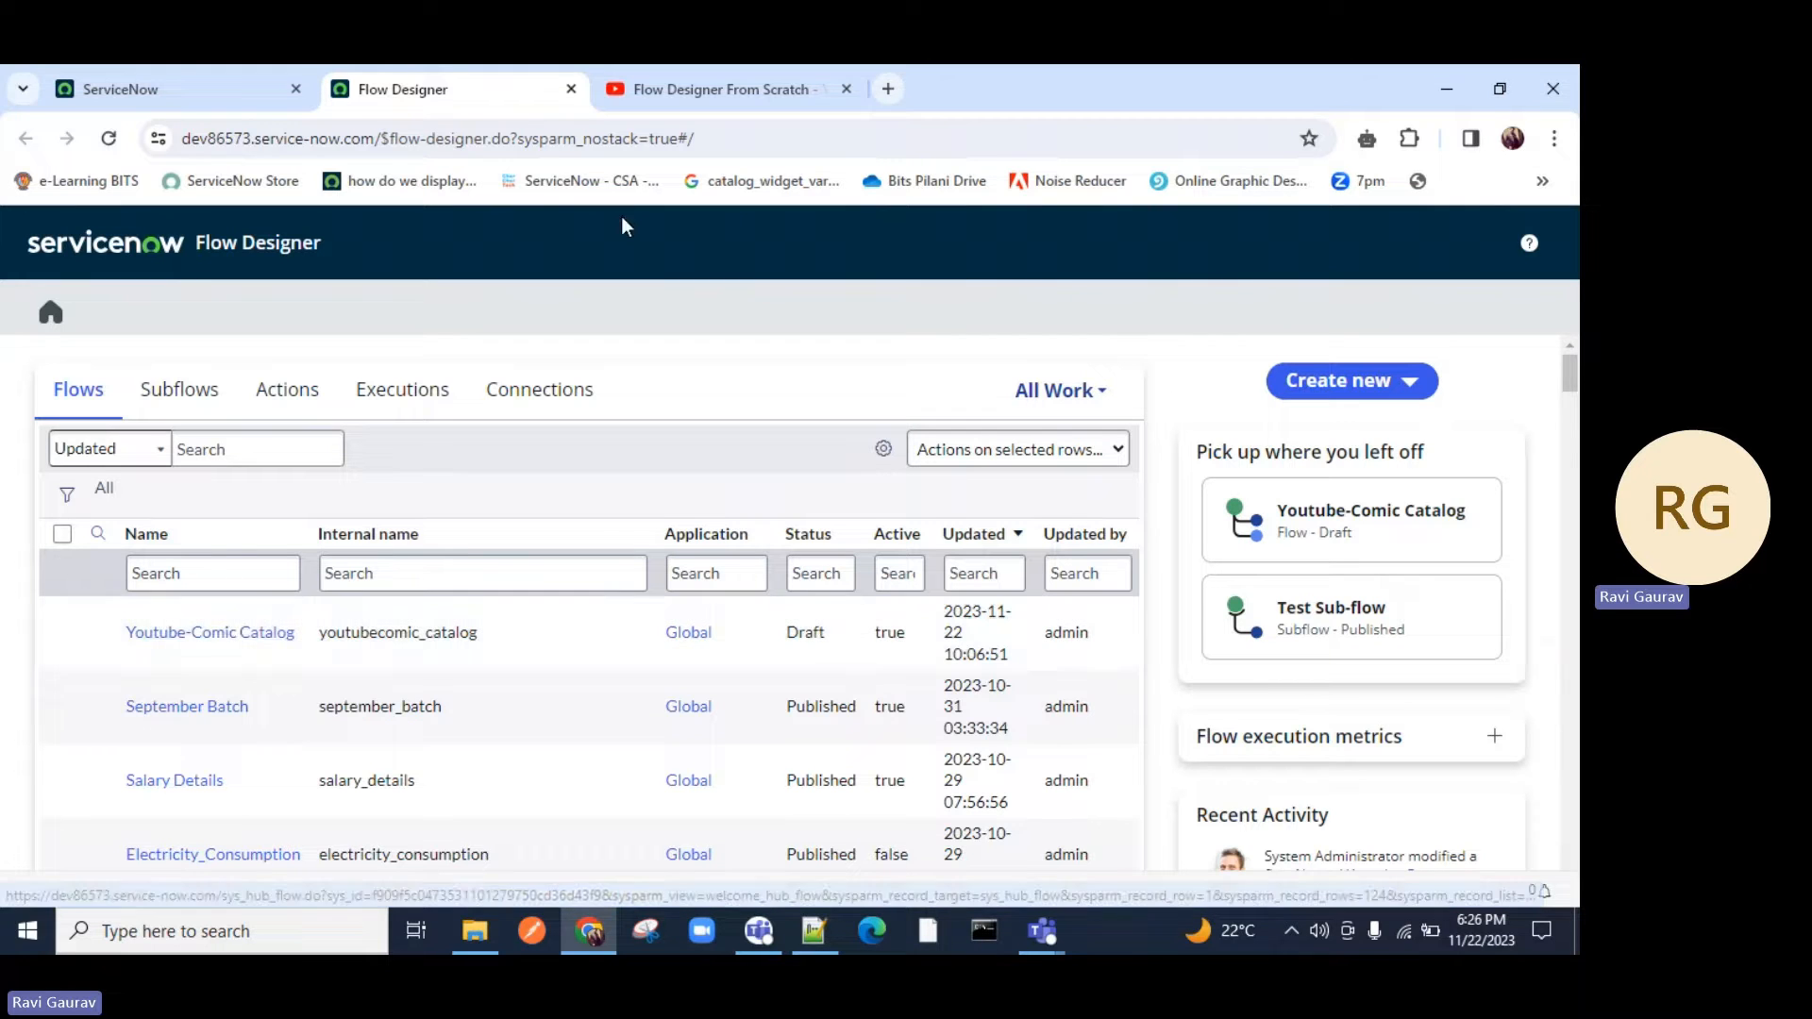
Open the Youtube-Comic Catalog flow from the list of flows in Flow Designer.
click(694, 89)
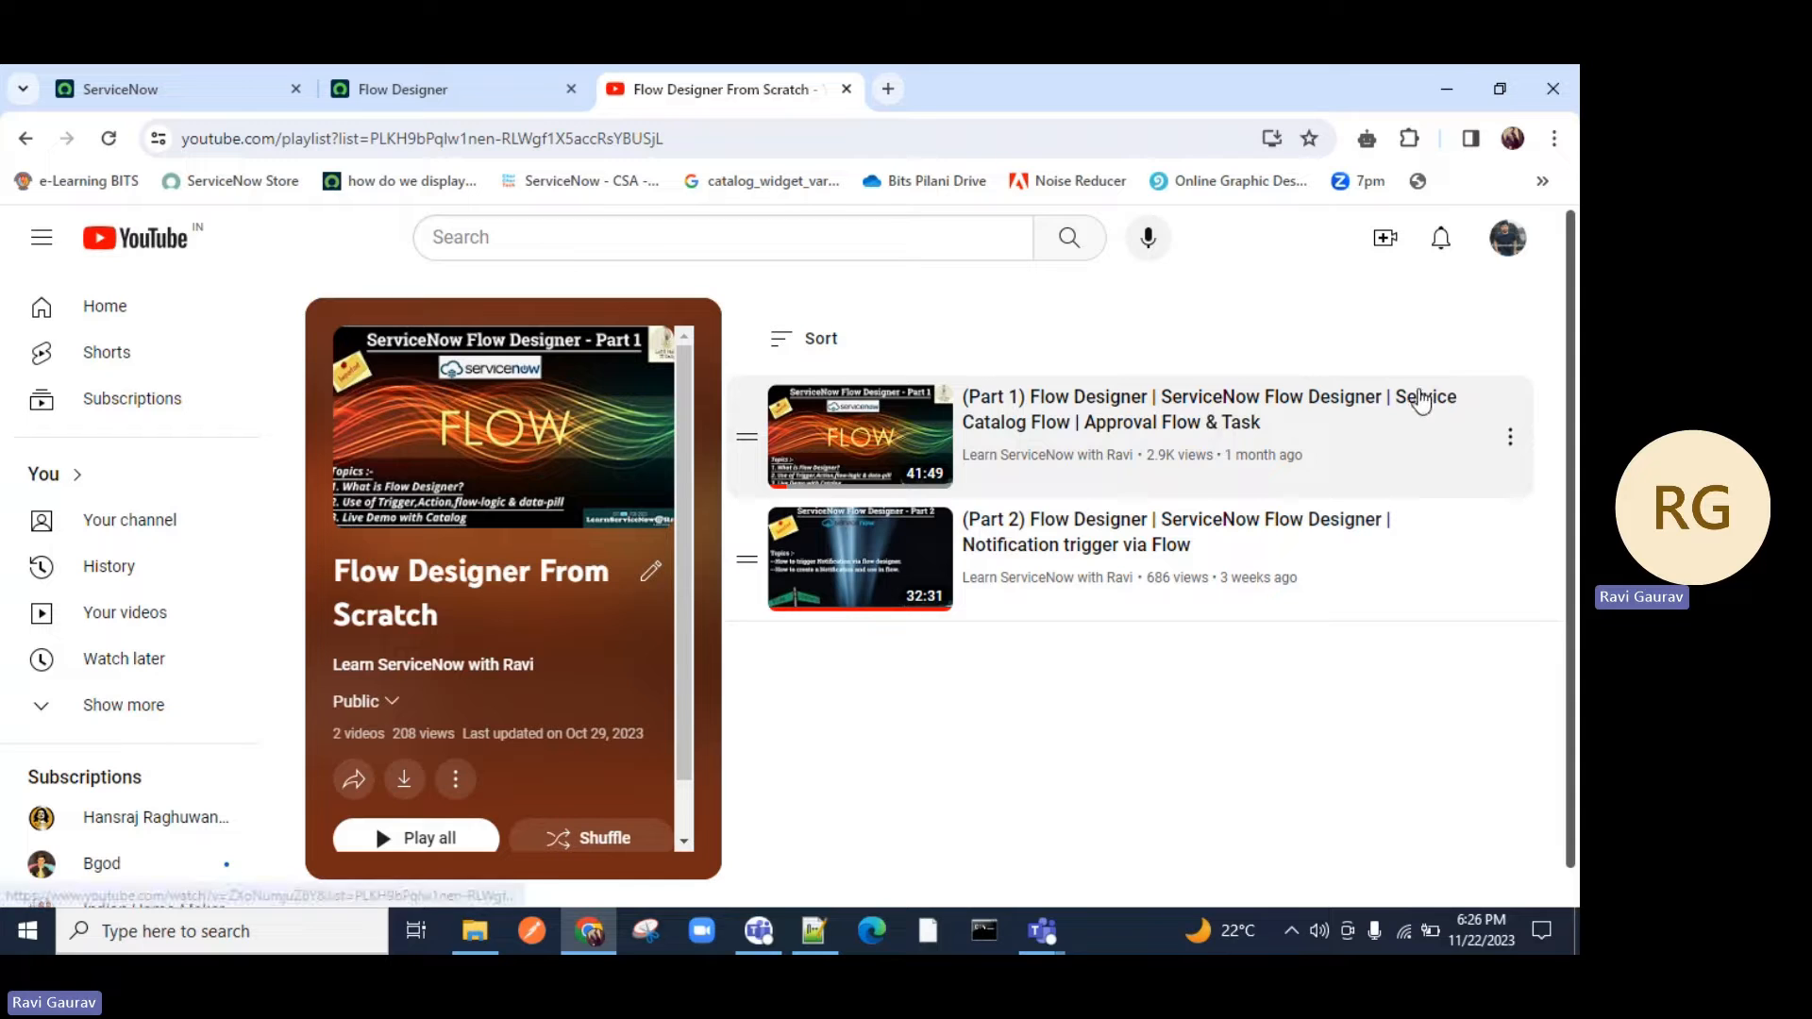
click(430, 94)
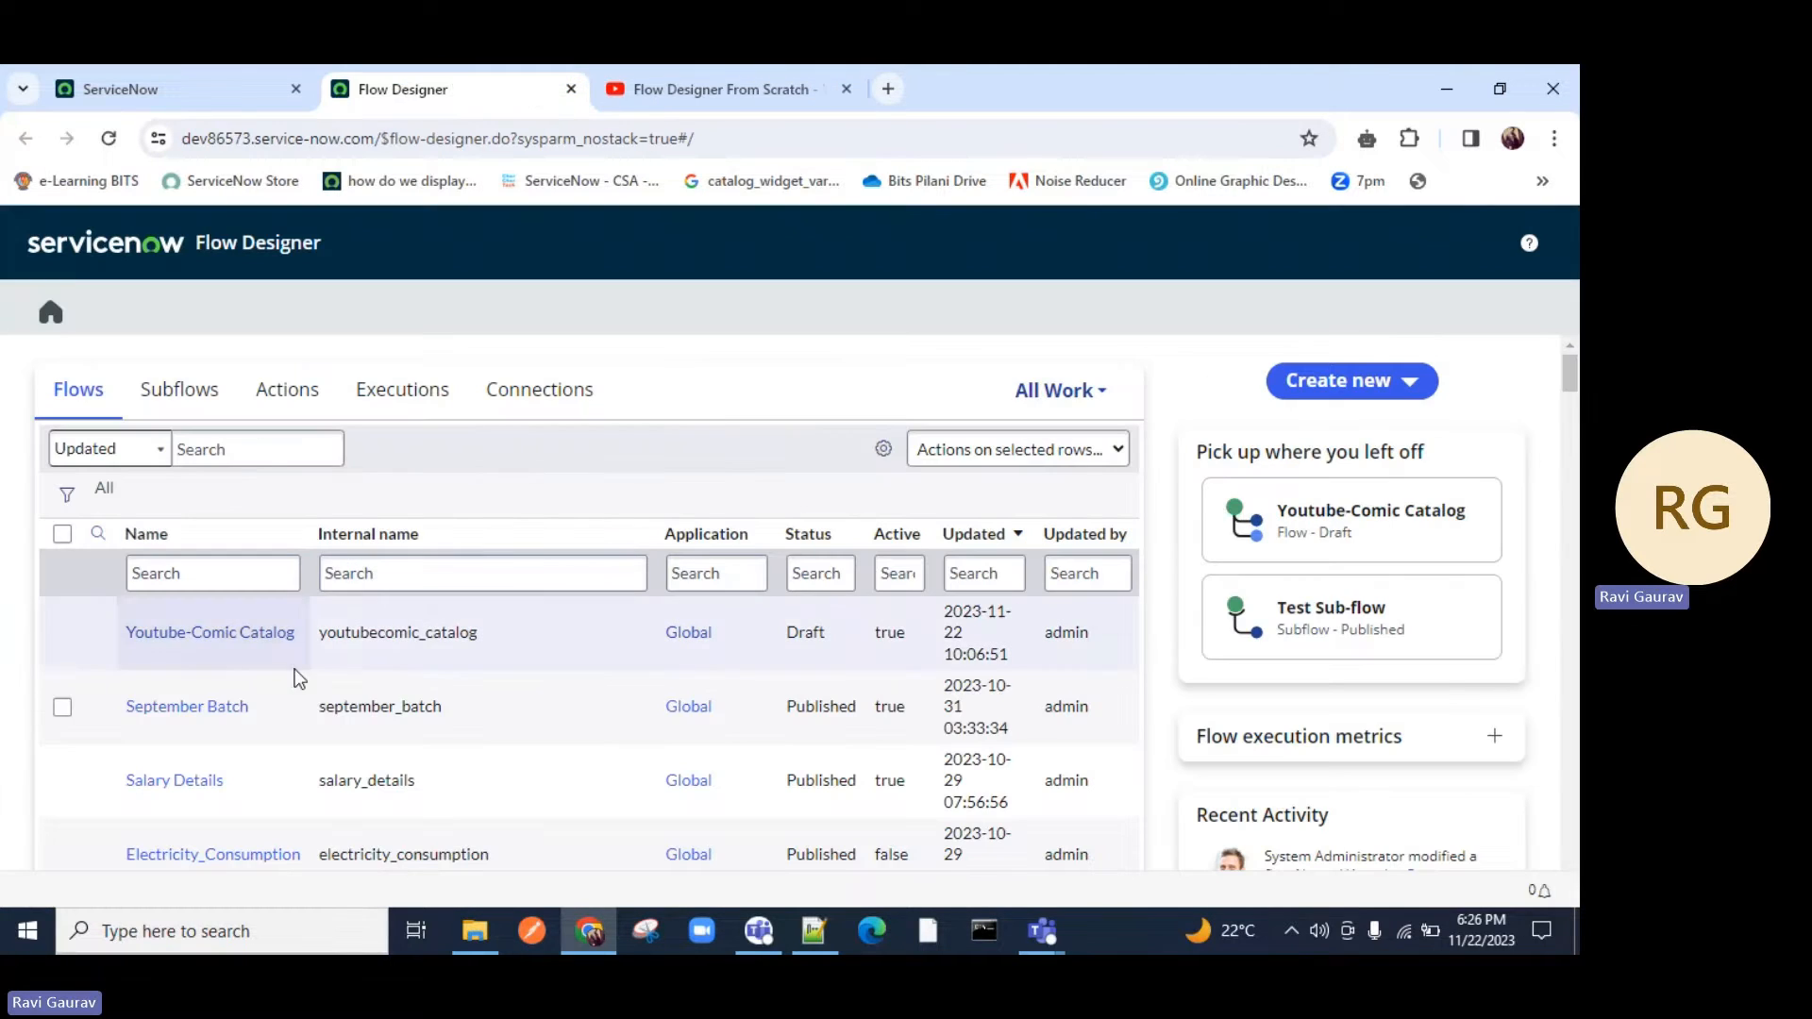
click(196, 641)
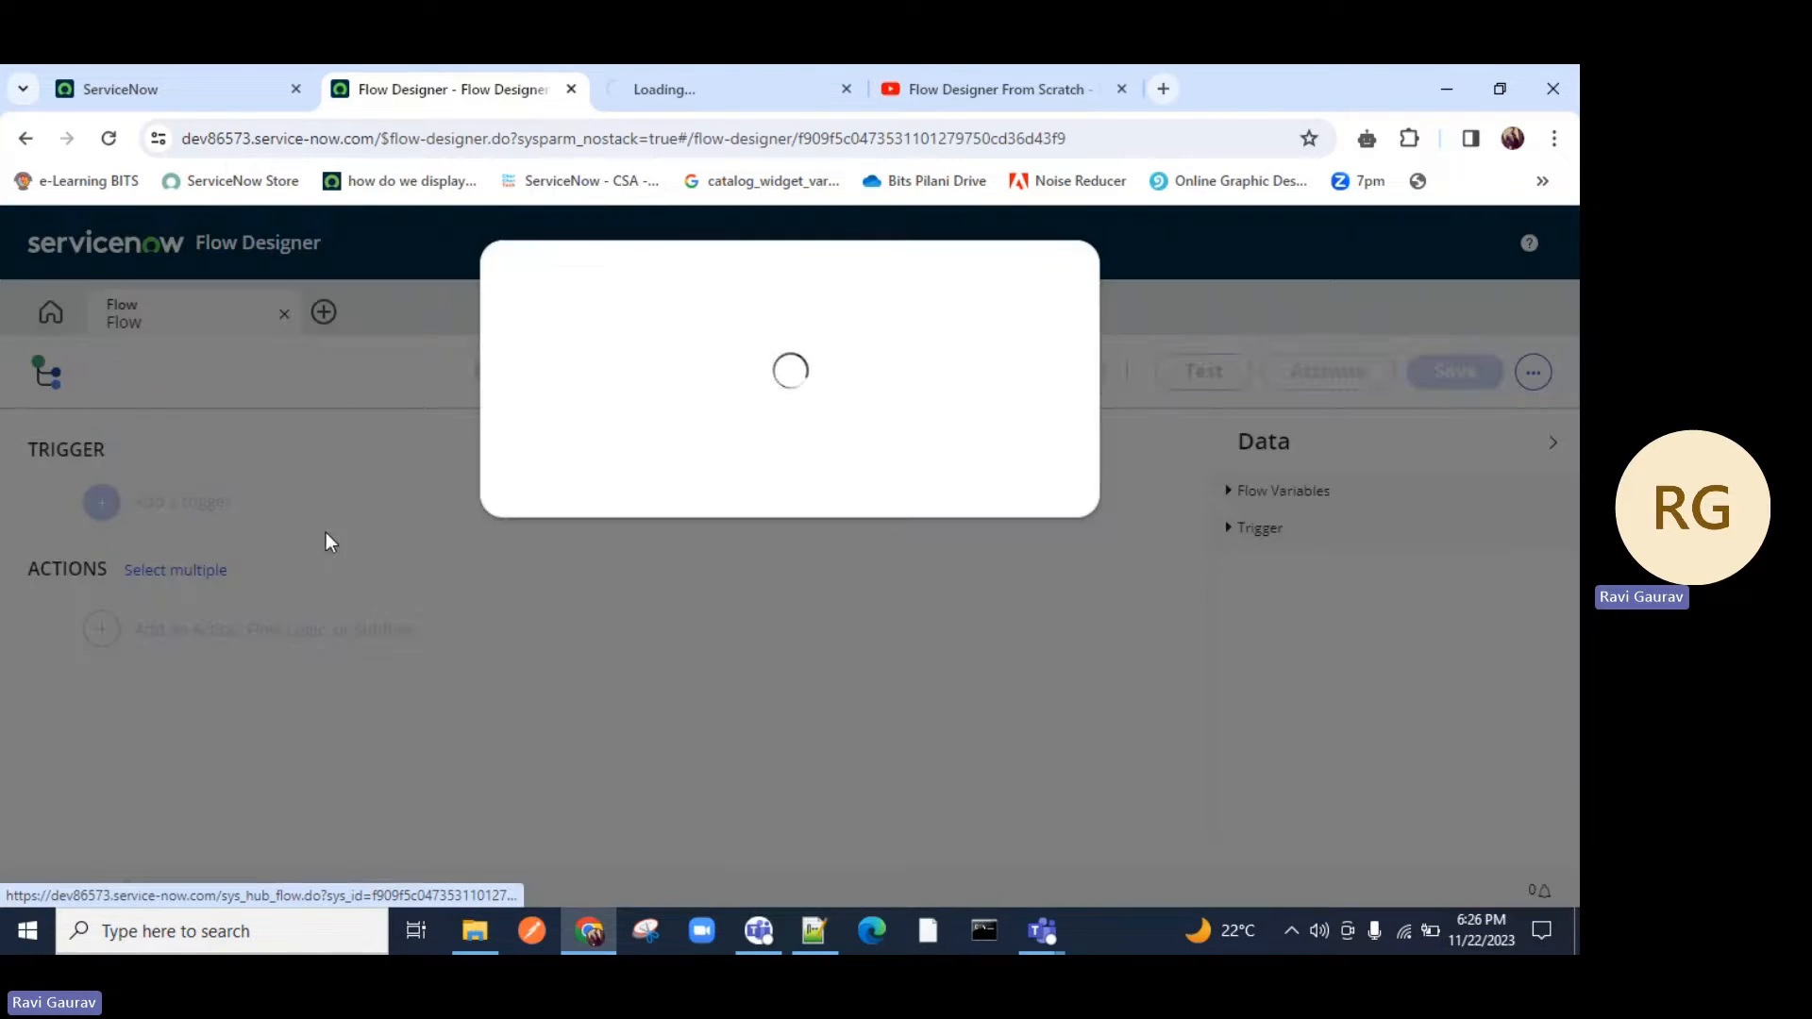
click(665, 100)
click(500, 88)
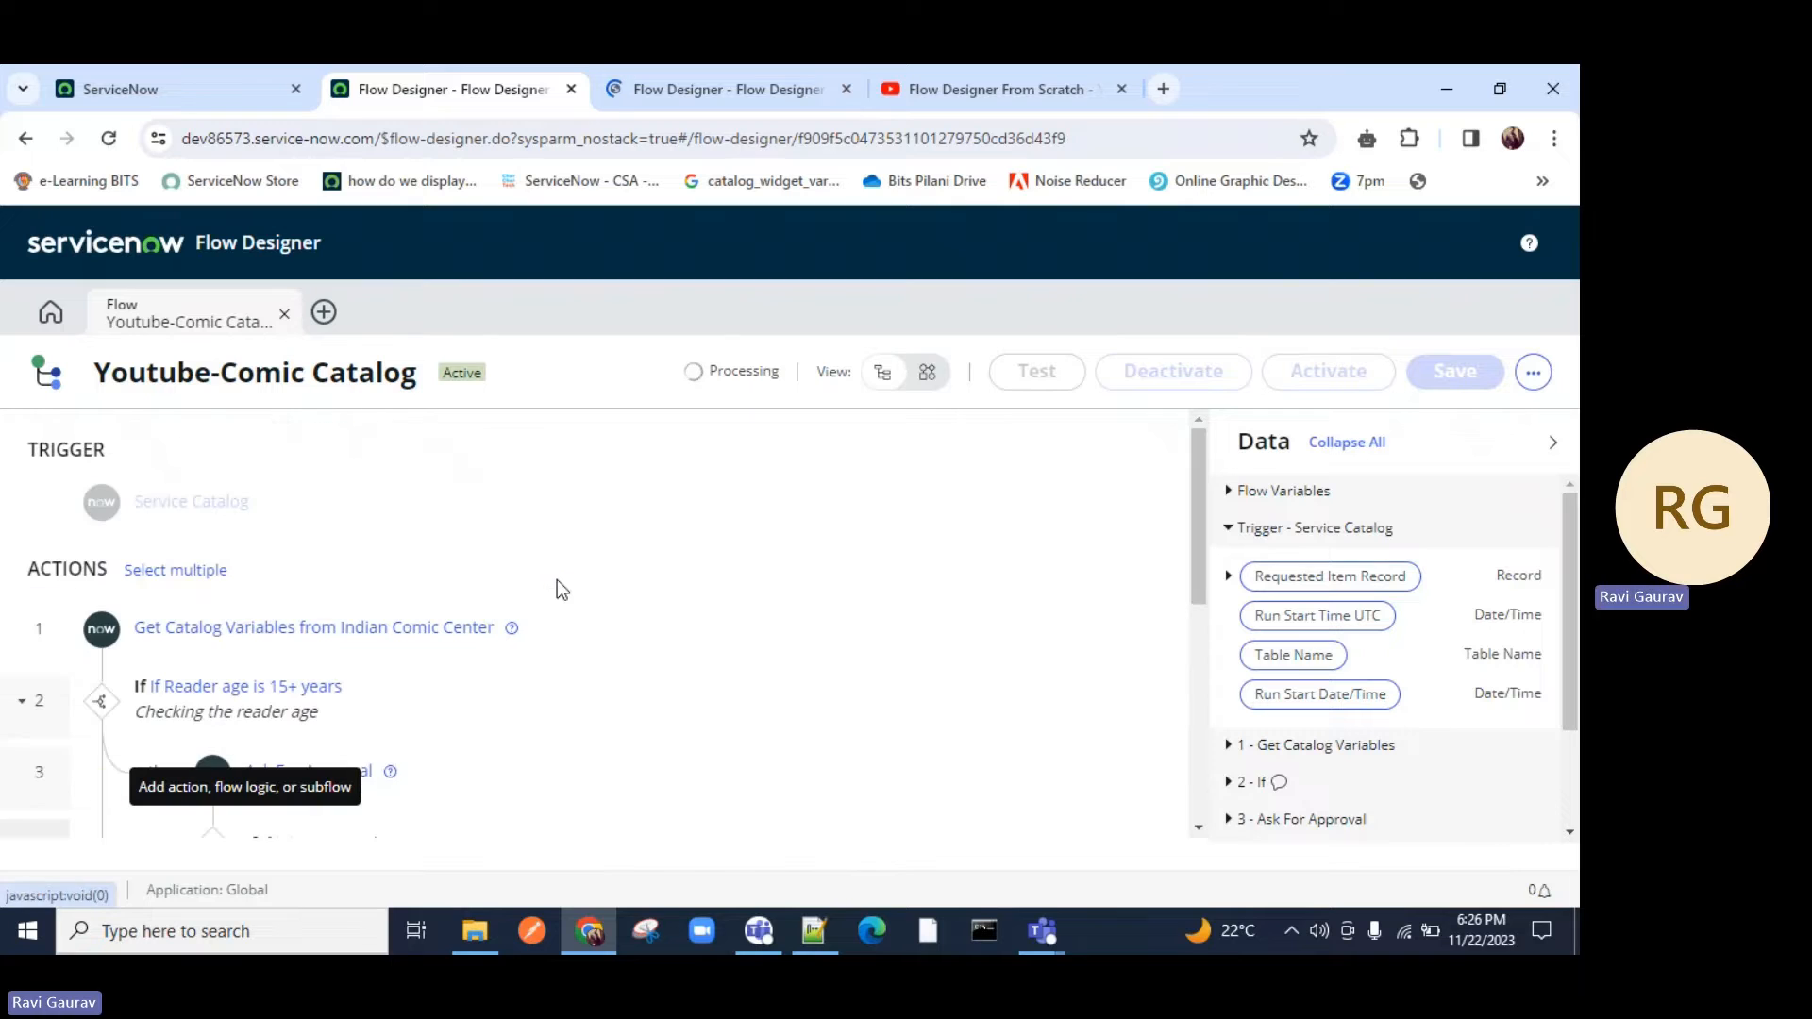
Enlarge the browser page zoom by one level for the Youtube-Comic Catalog flow.
click(1554, 139)
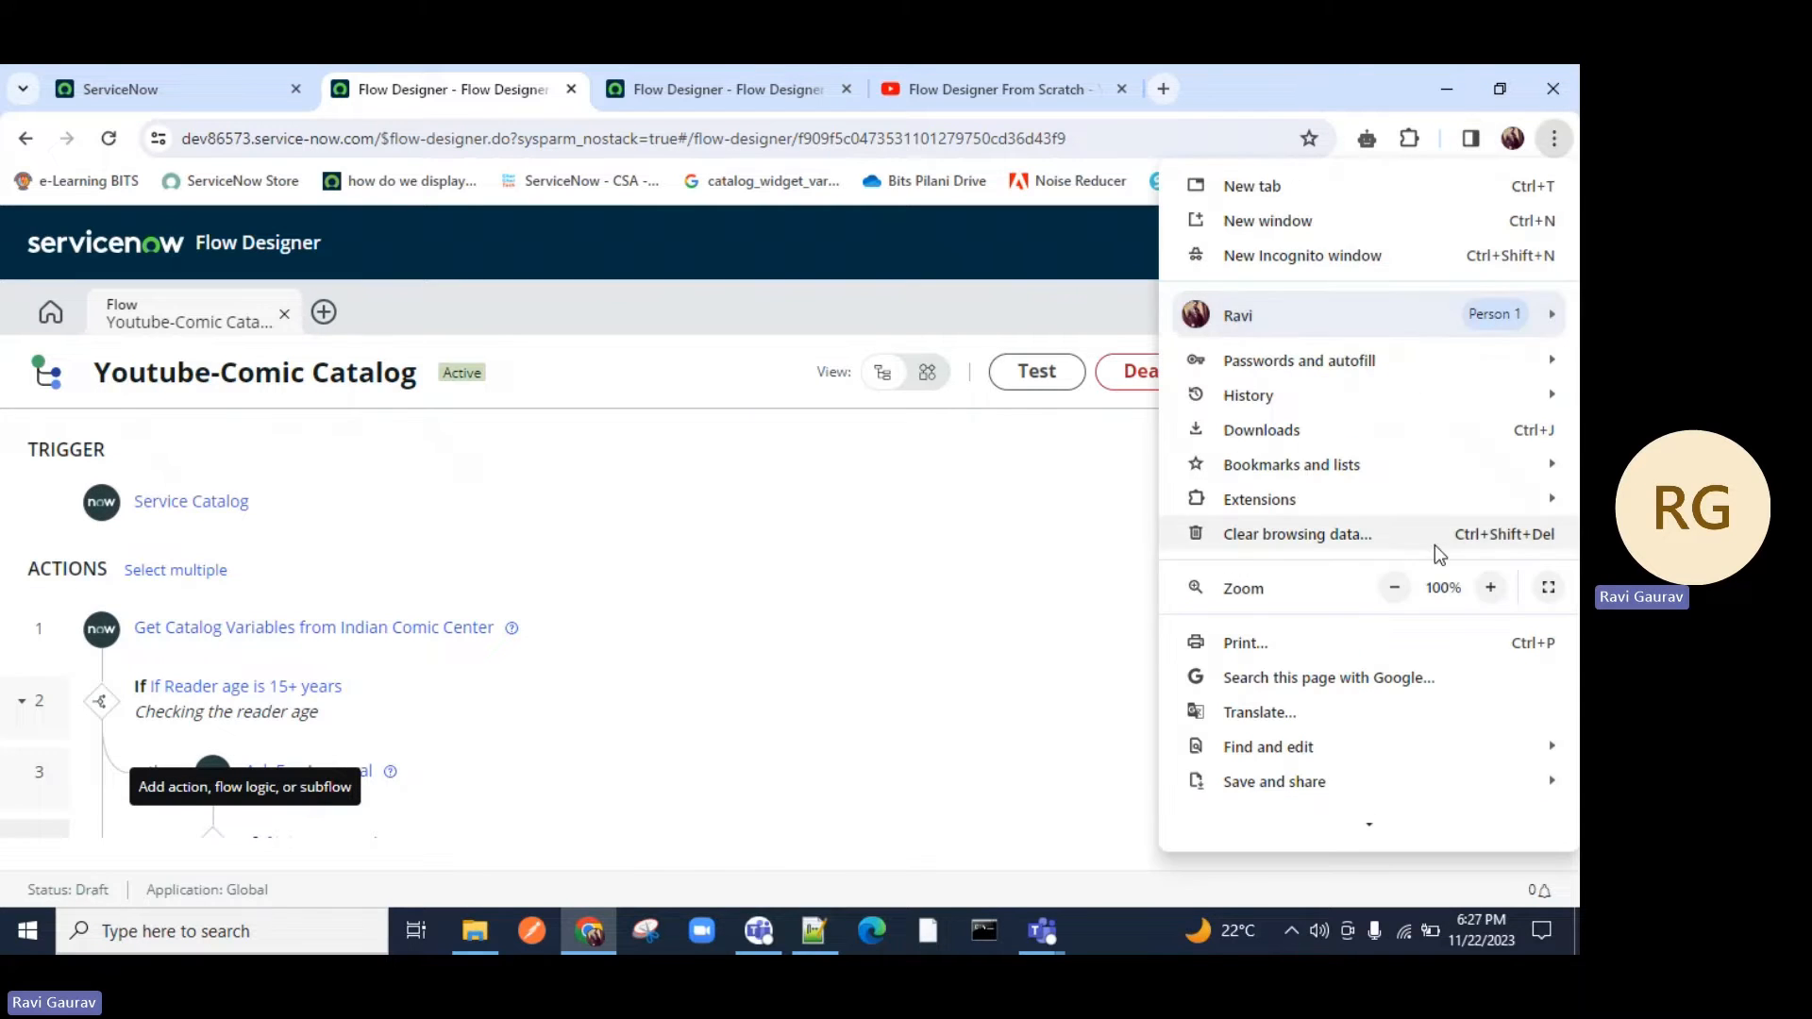
click(1488, 586)
click(731, 568)
scroll(559, 587, up, 1)
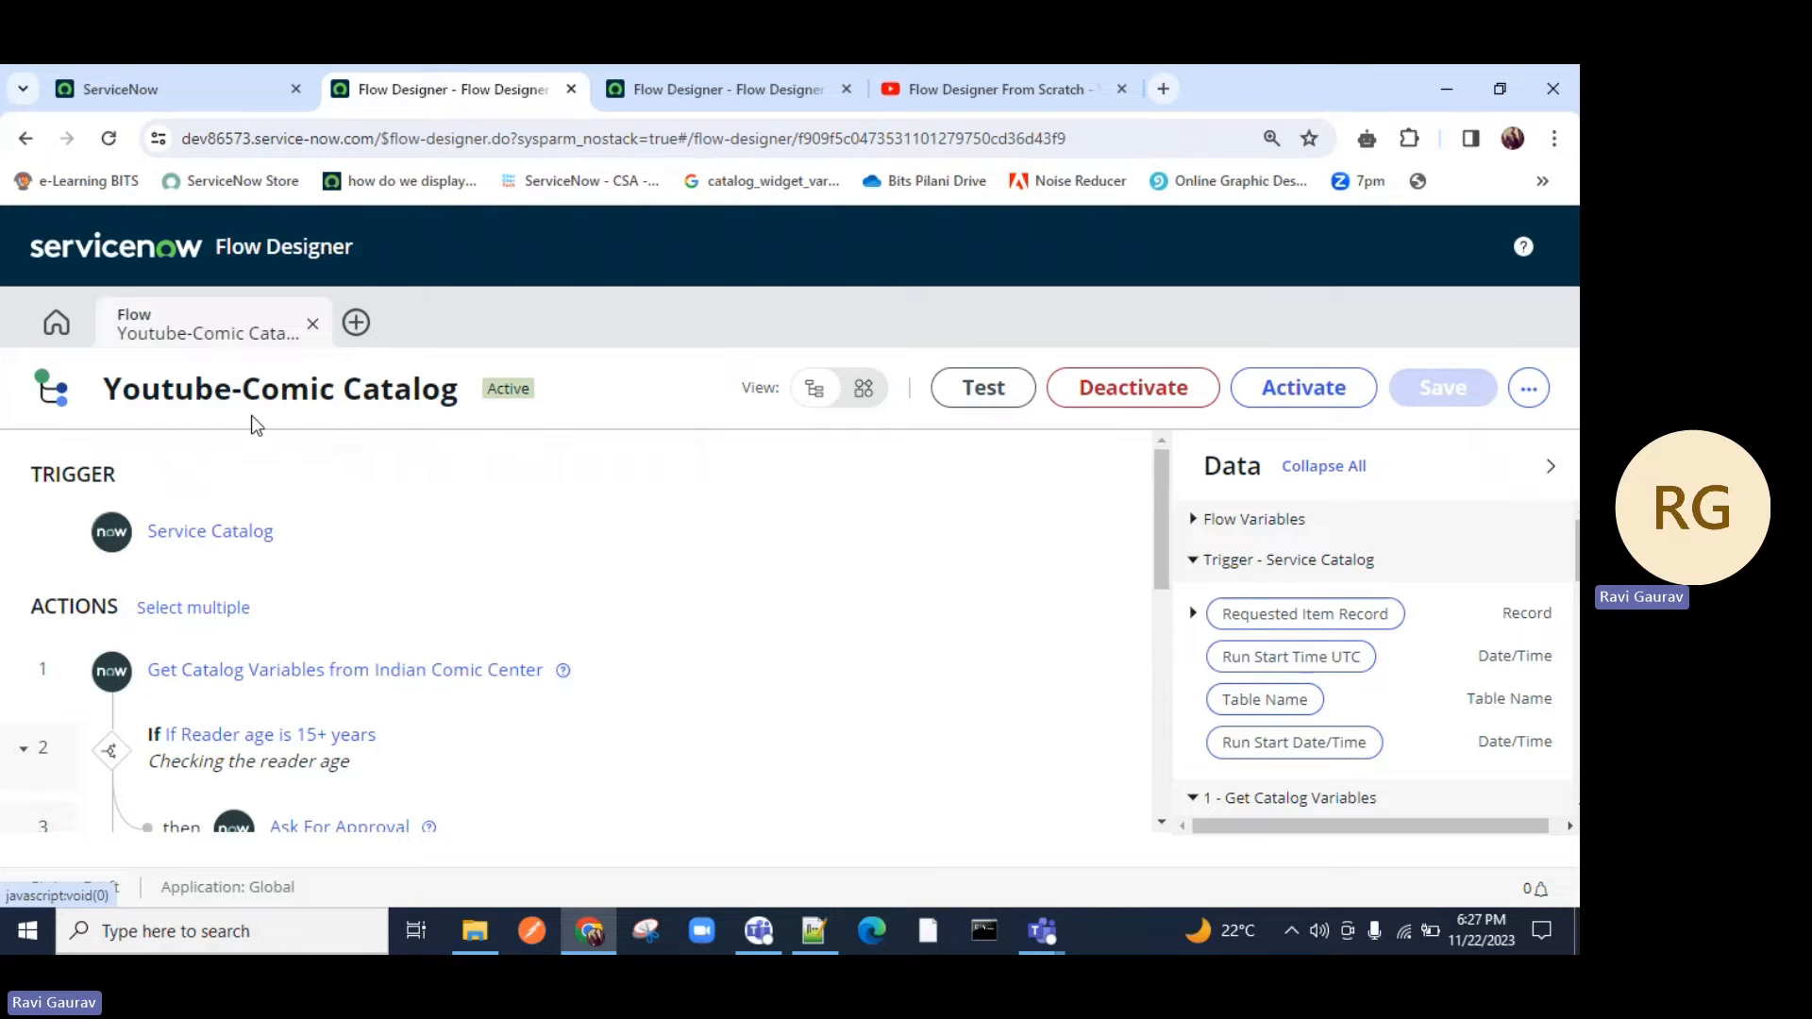
Duplicate the second Flow Designer browser tab and load the Service Portal at dev86573.service-now.com/sp in the copy.
click(740, 88)
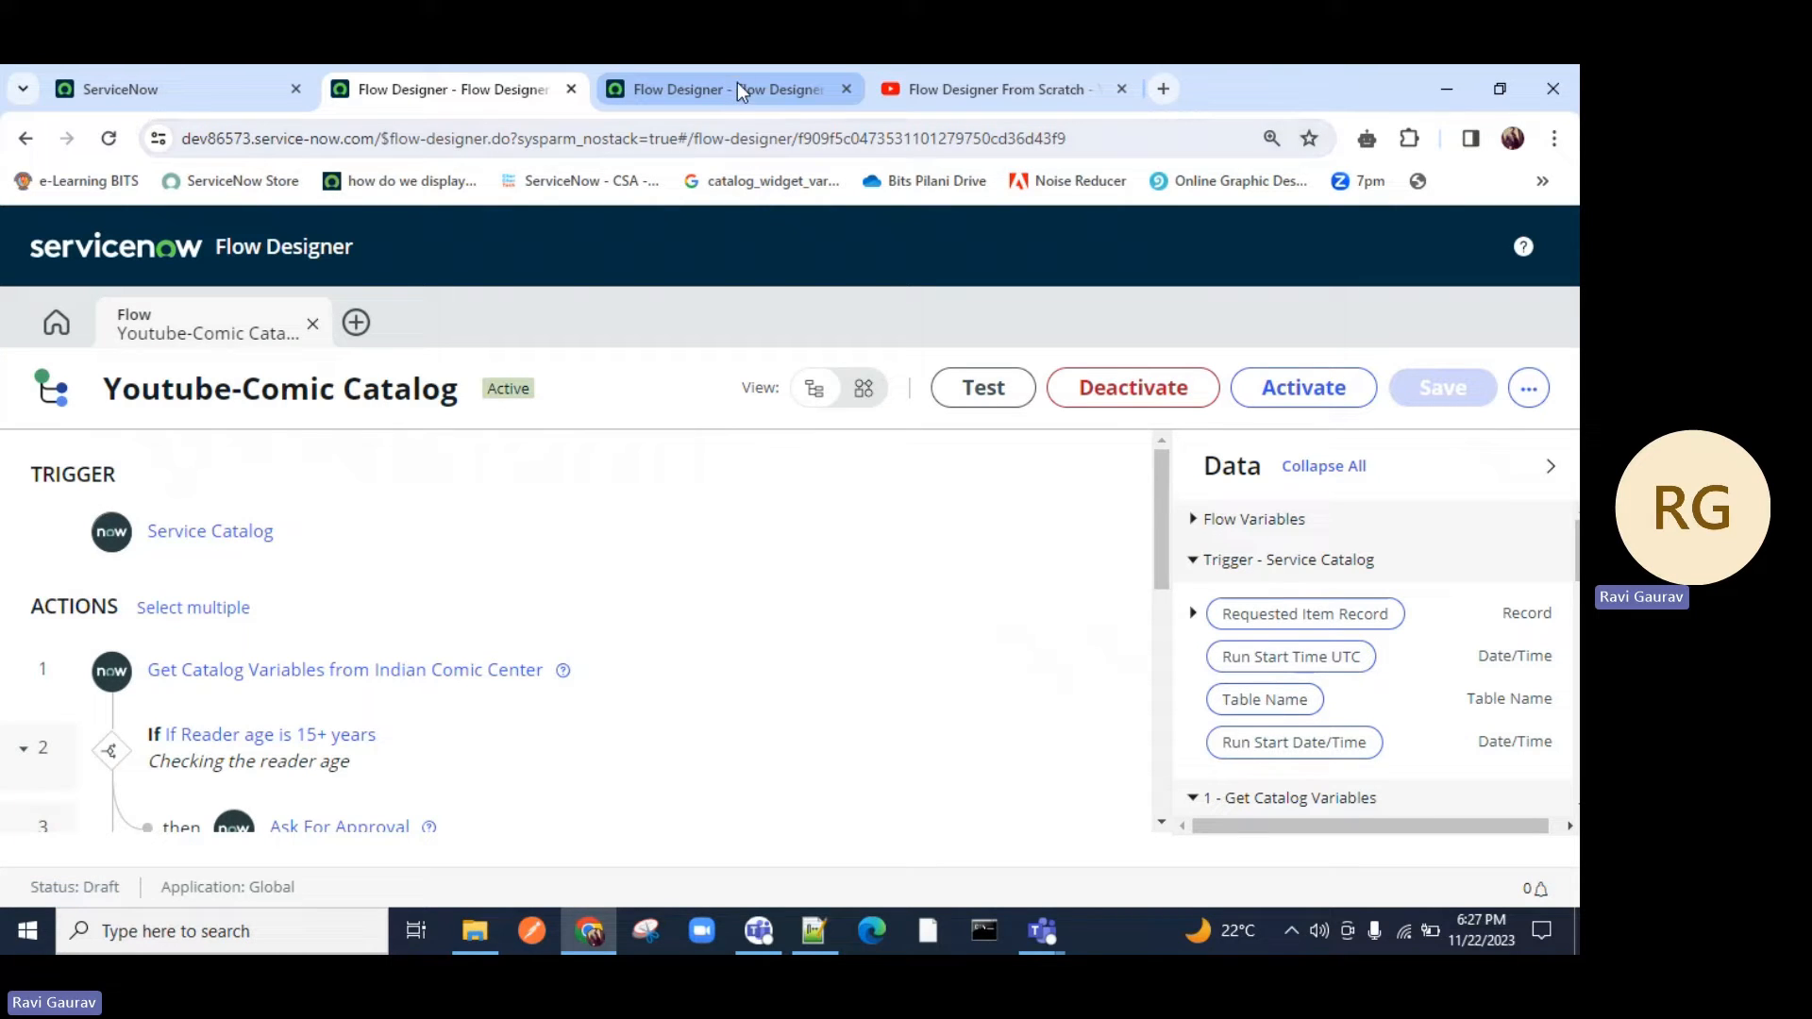
right_click(739, 91)
click(808, 293)
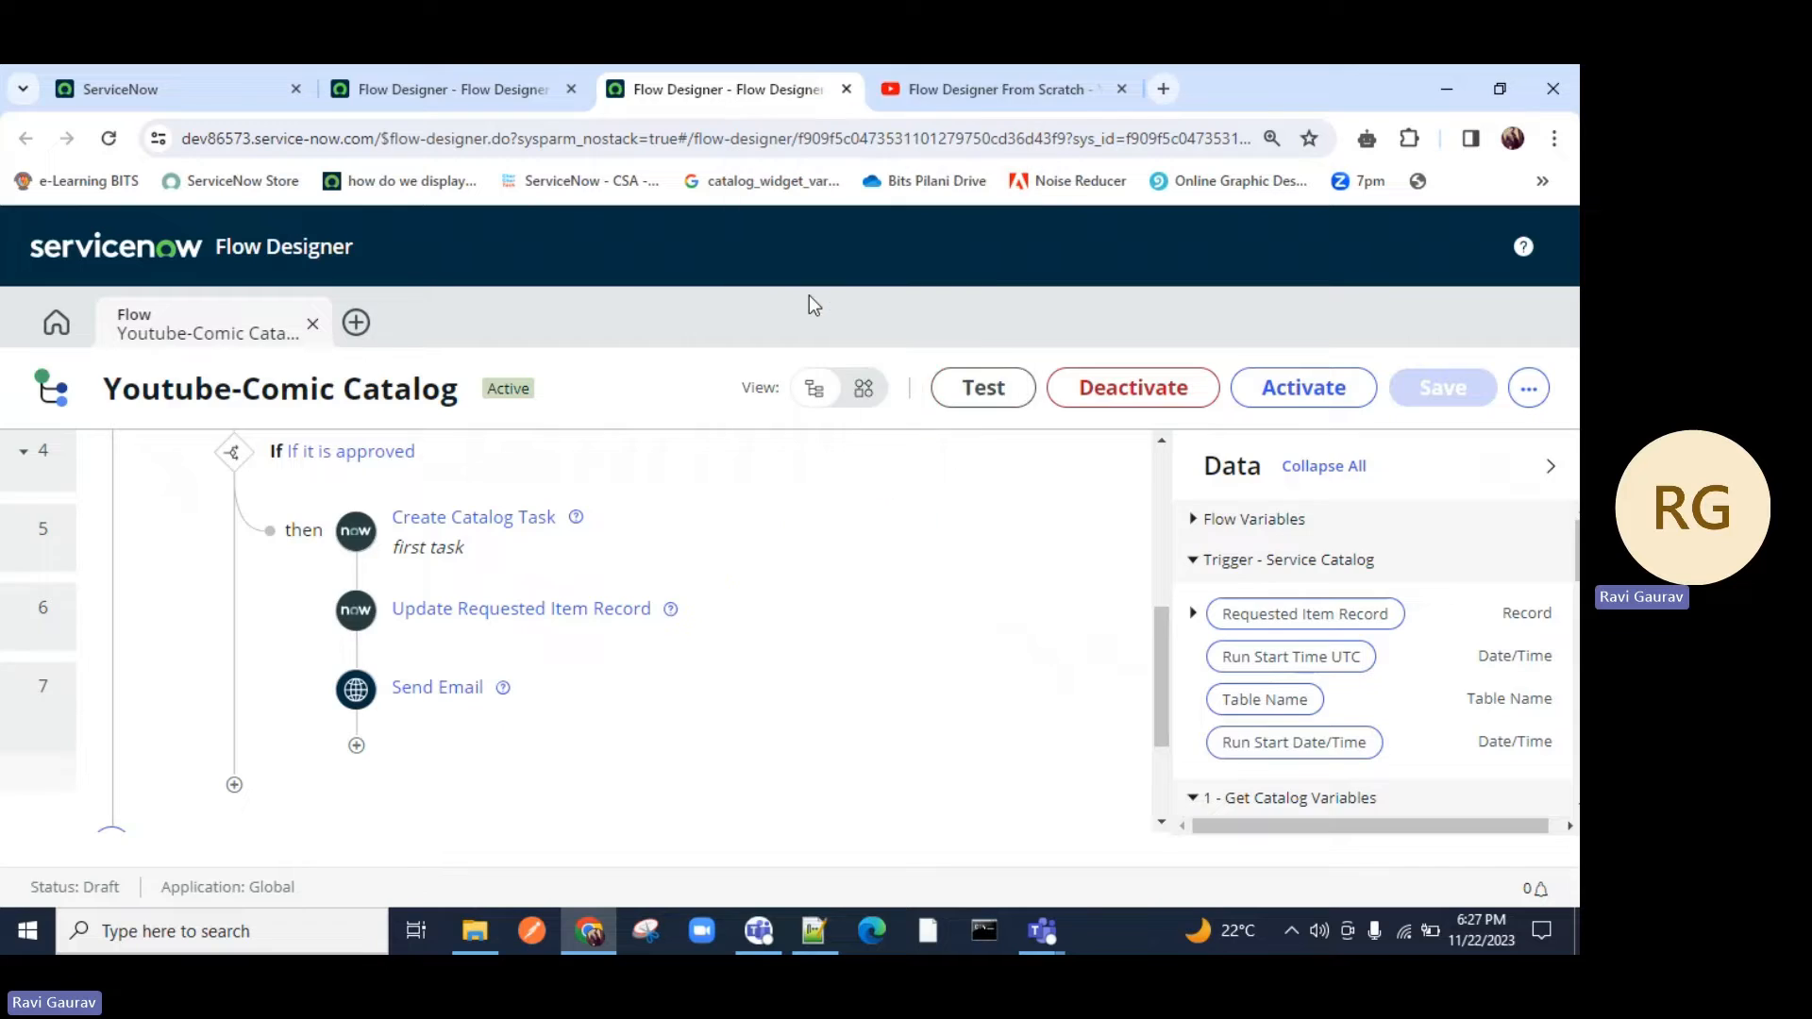
drag(388, 142, 1446, 179)
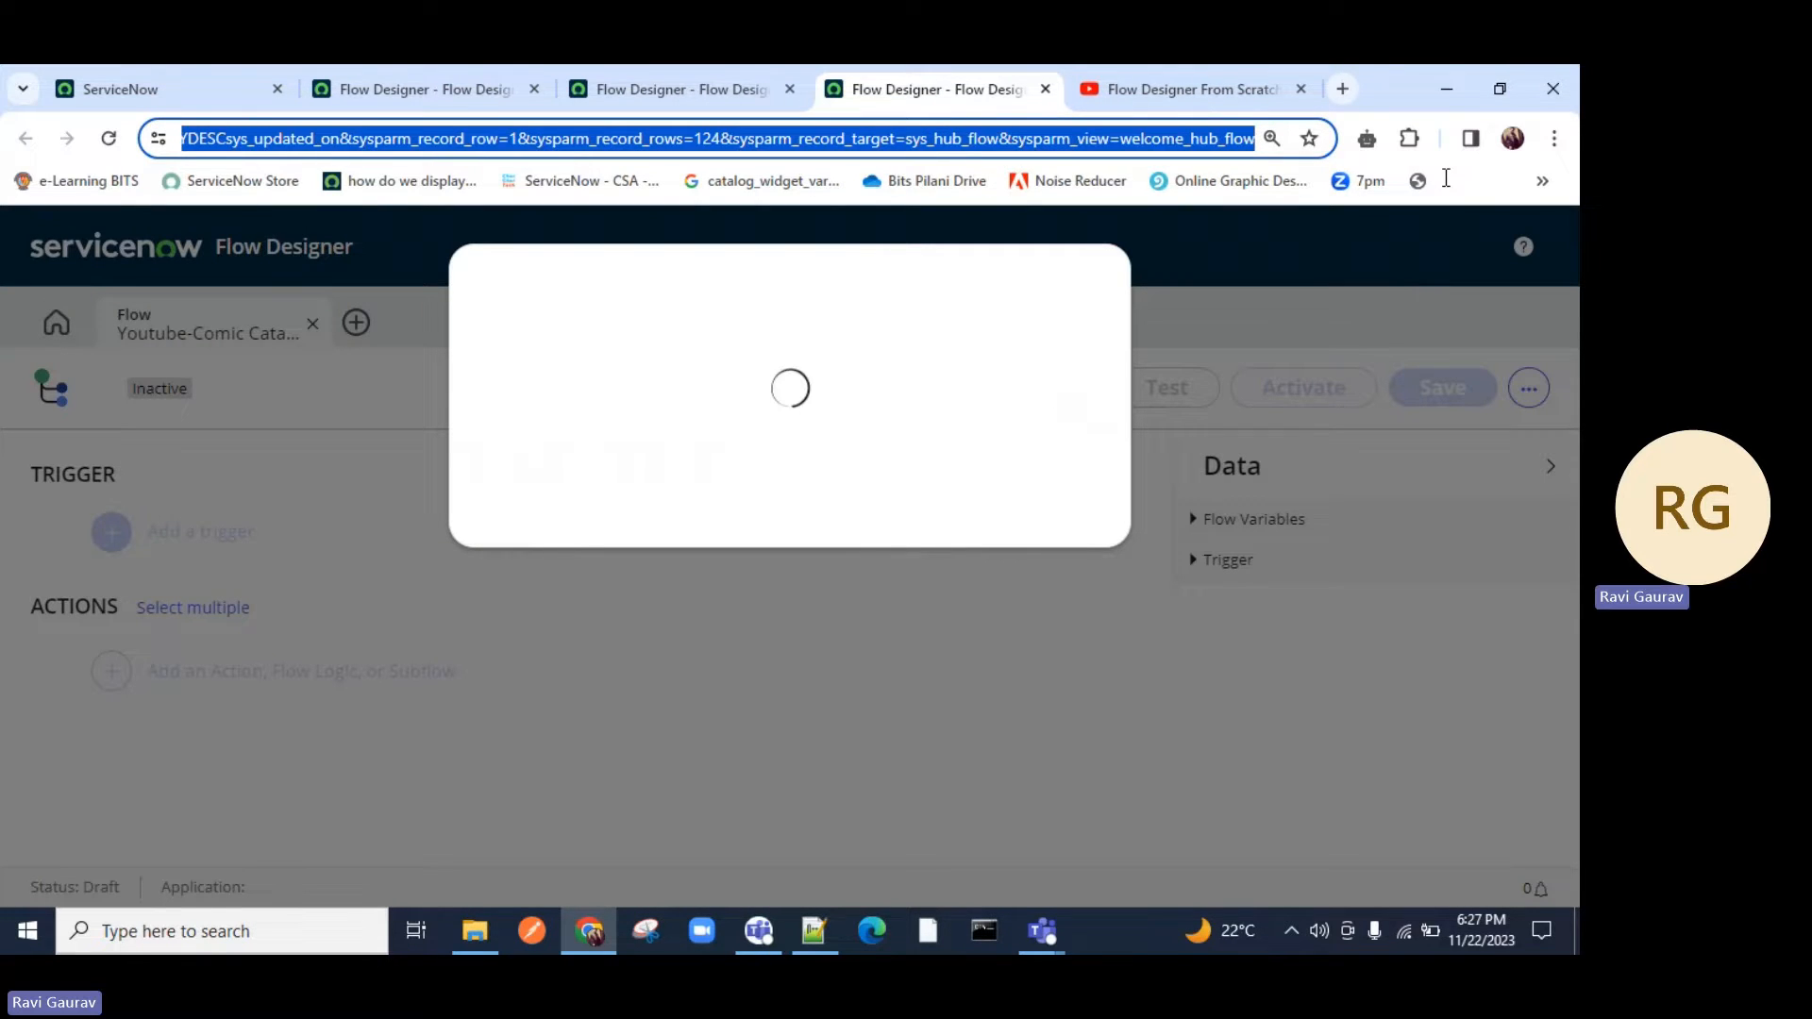
key(BackSpace)
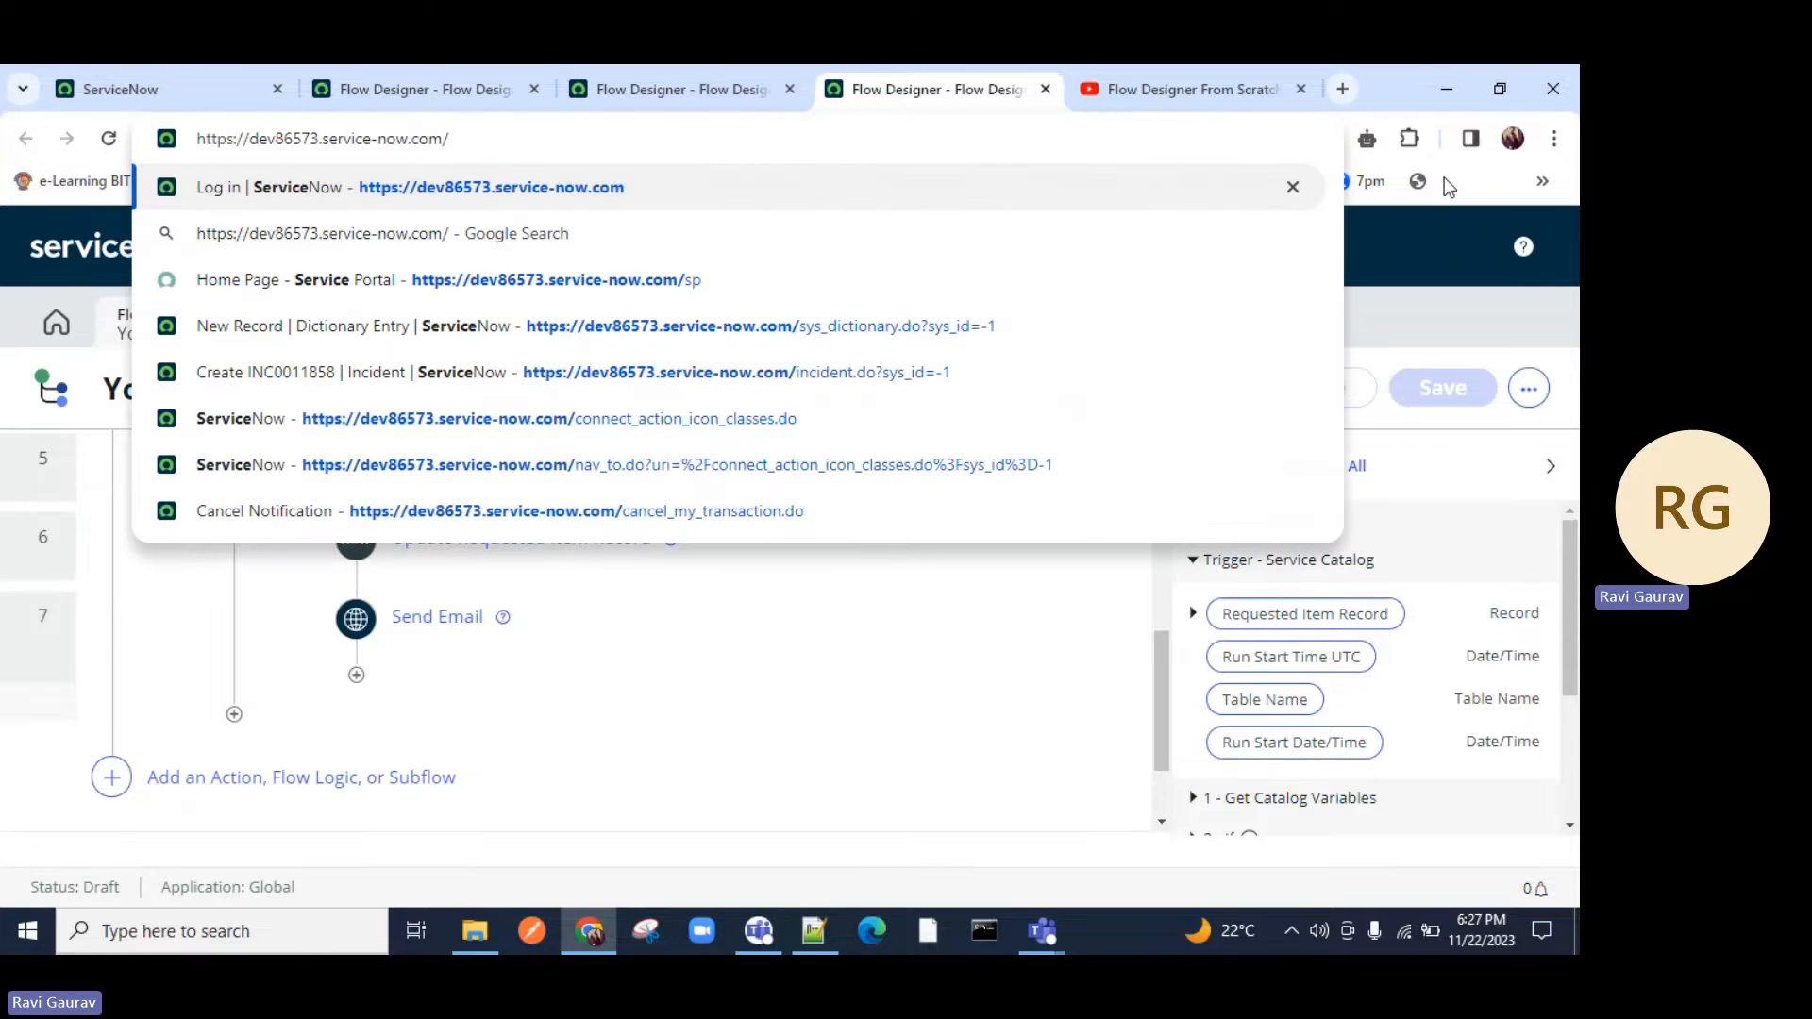
text(sp)
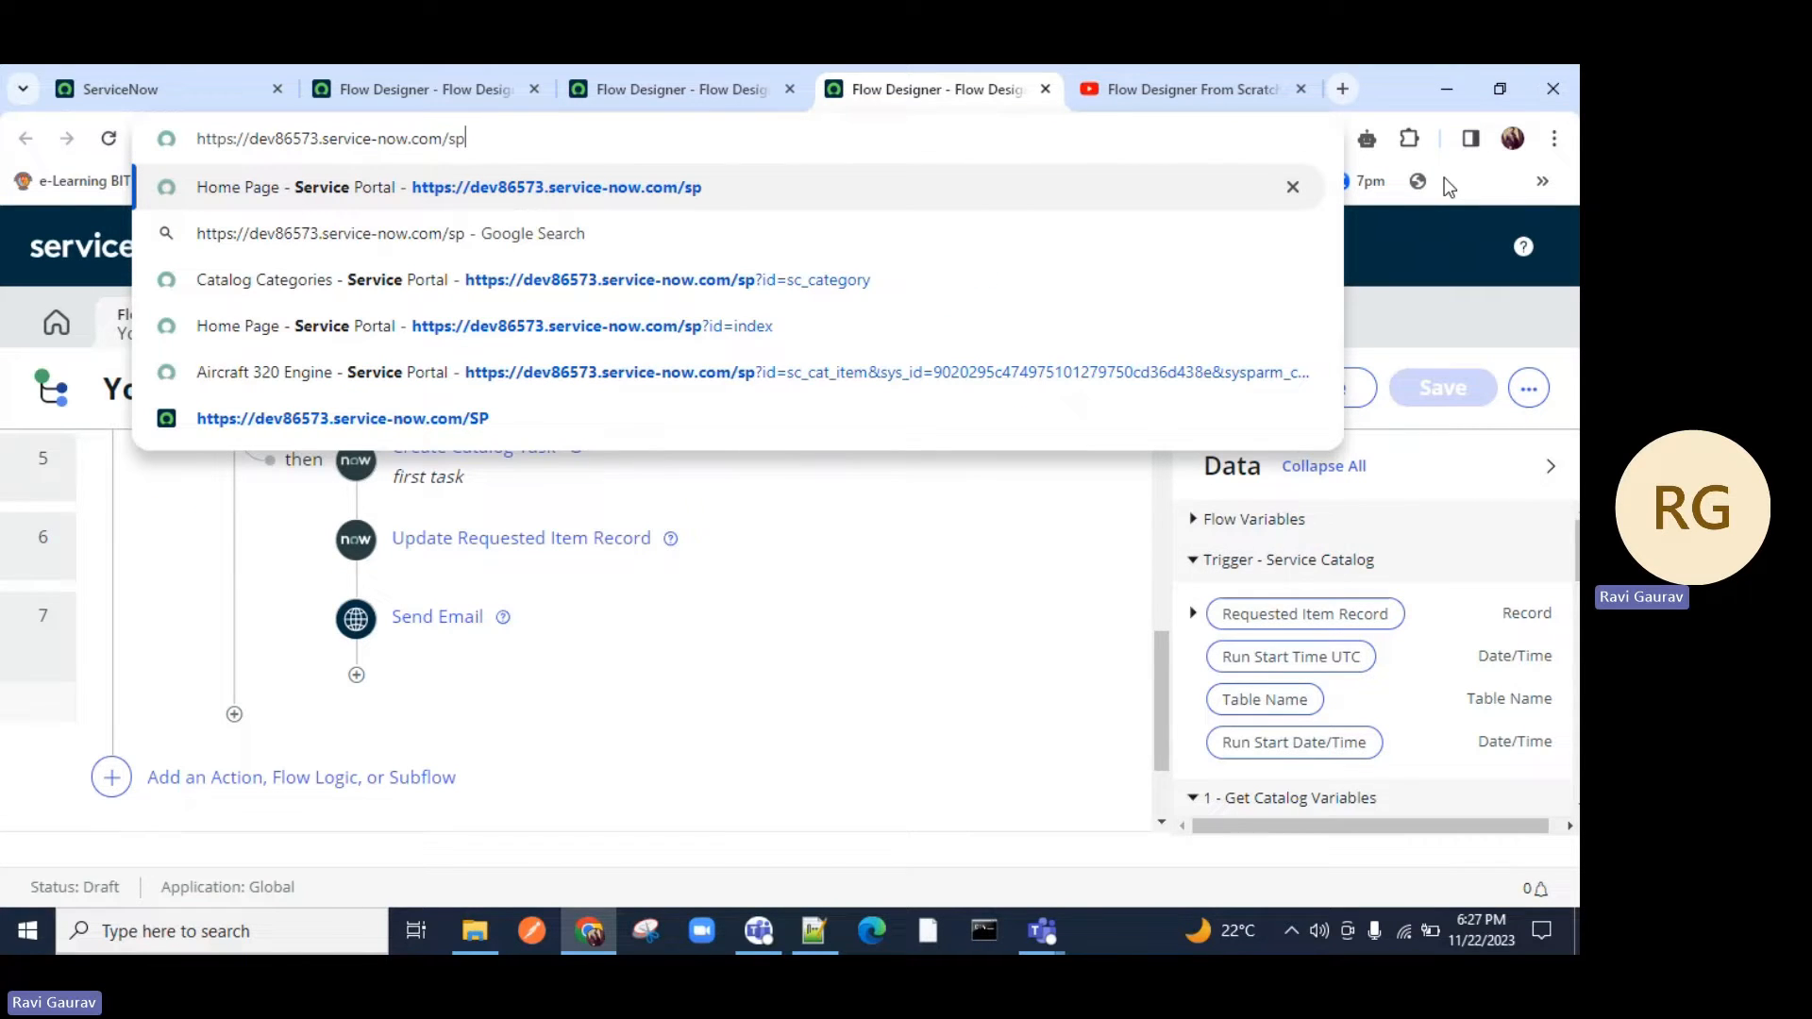
key(Return)
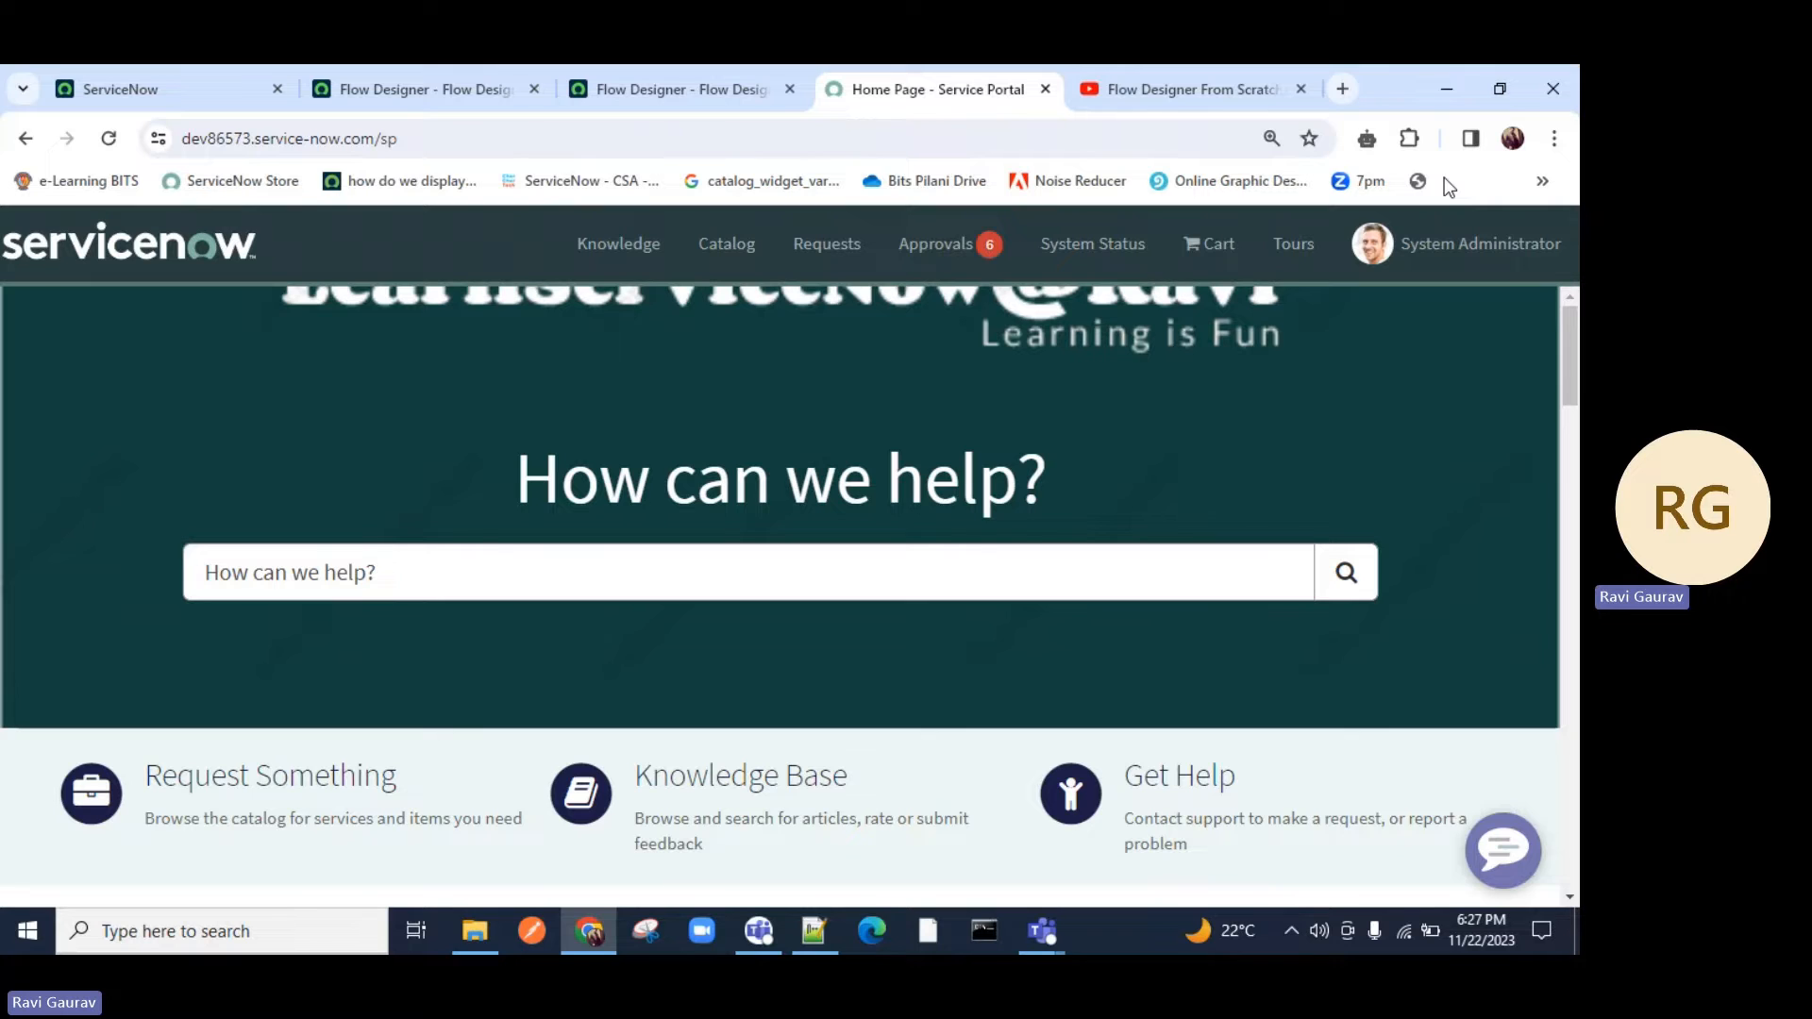
Search the Service Portal catalog for "comic" and open the Indian Comic Center item.
scroll(215, 744, down, 2)
click(259, 547)
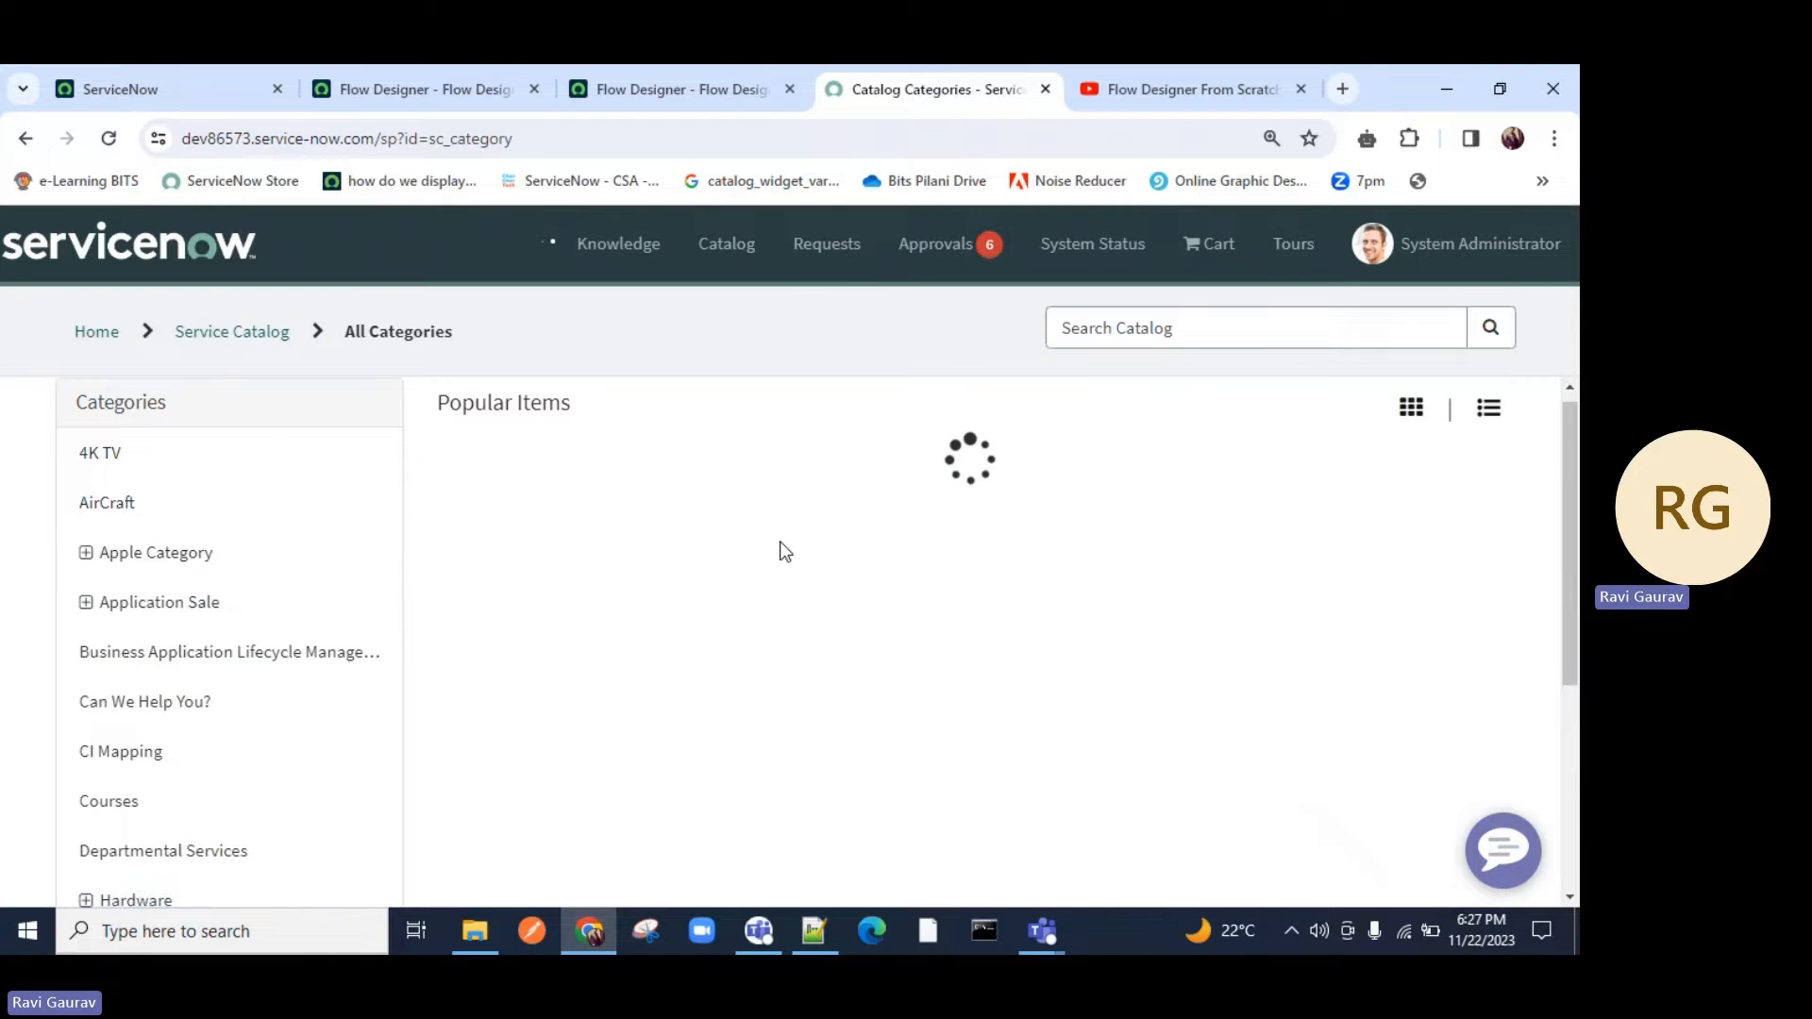
scroll(982, 627, down, 2)
scroll(975, 626, up, 3)
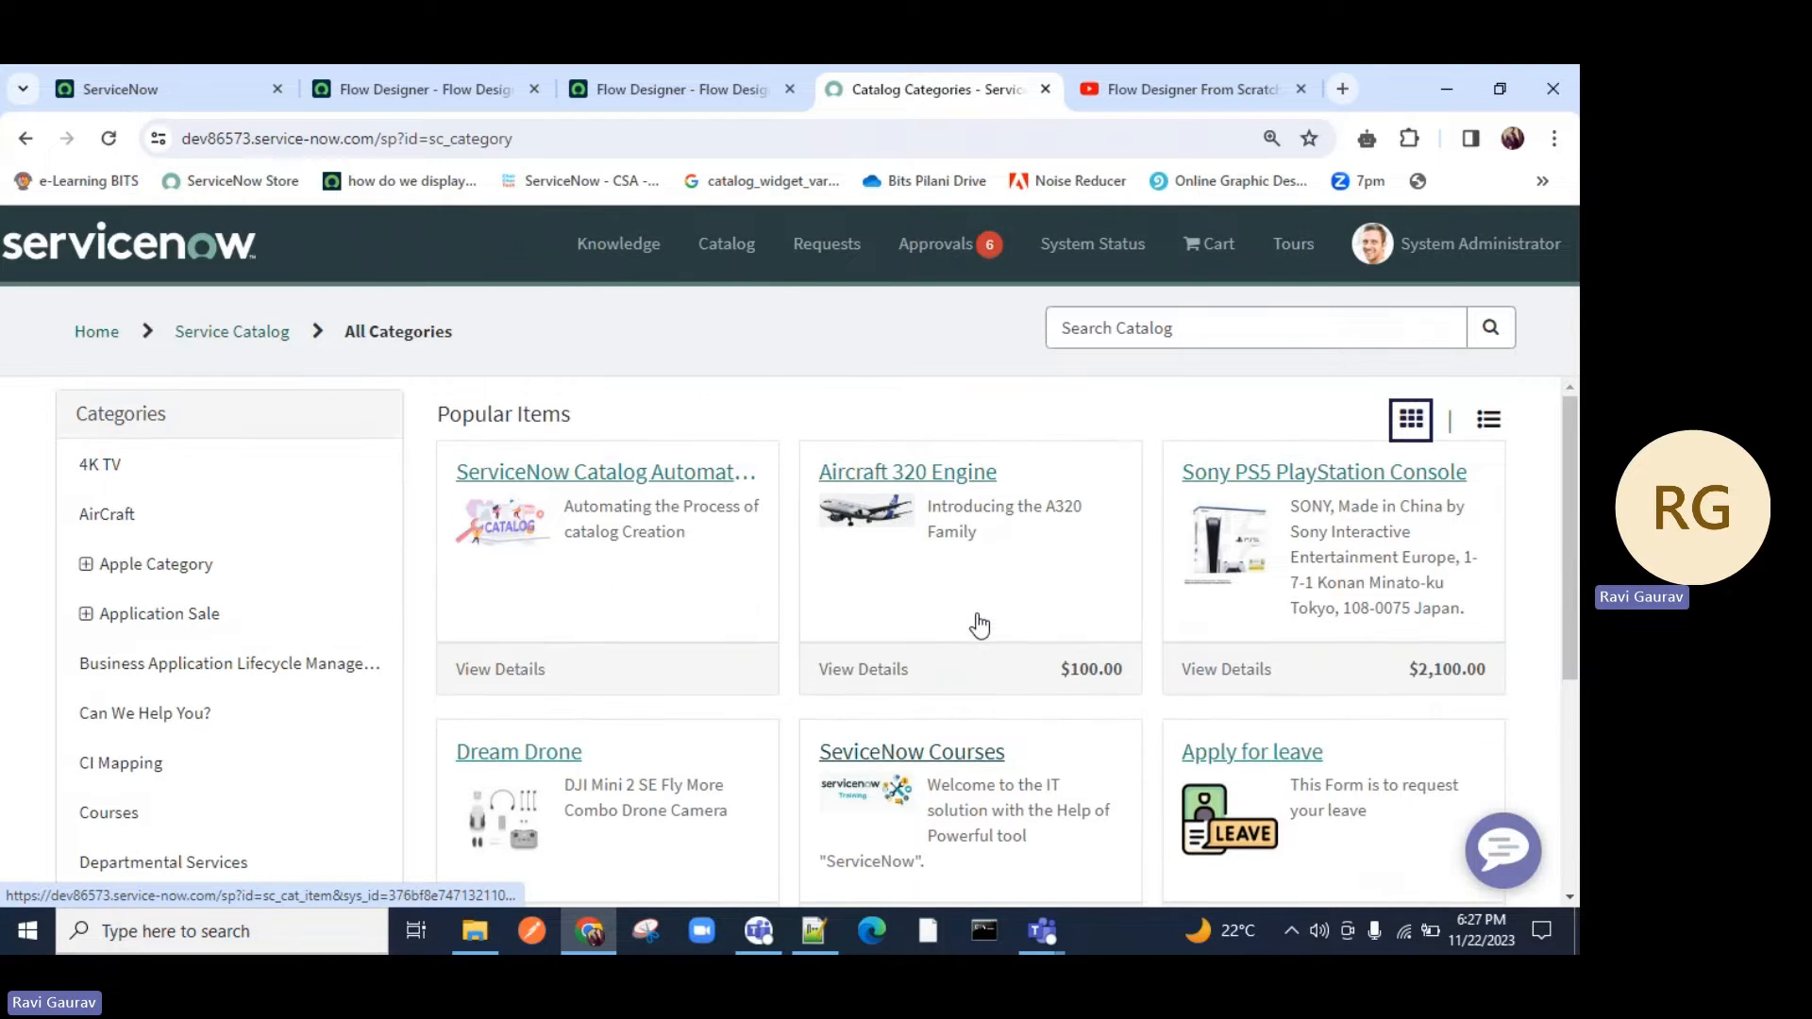
click(1126, 340)
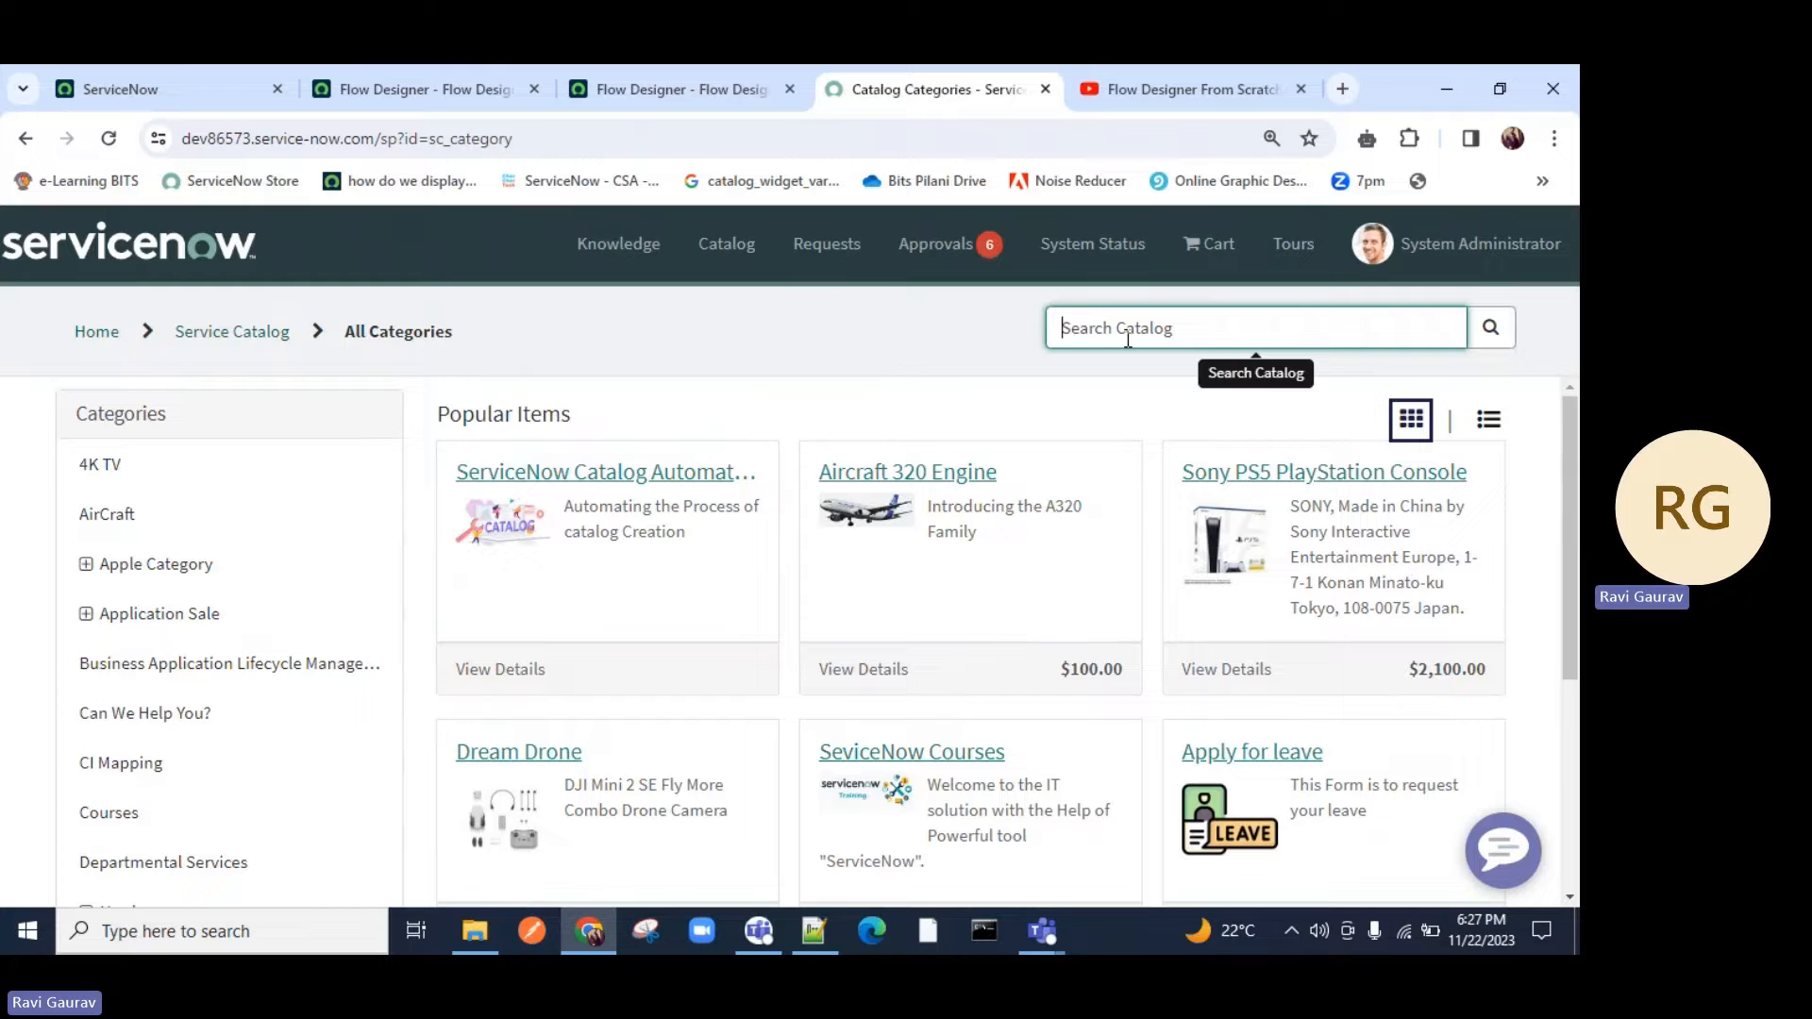
text(comic)
key(Return)
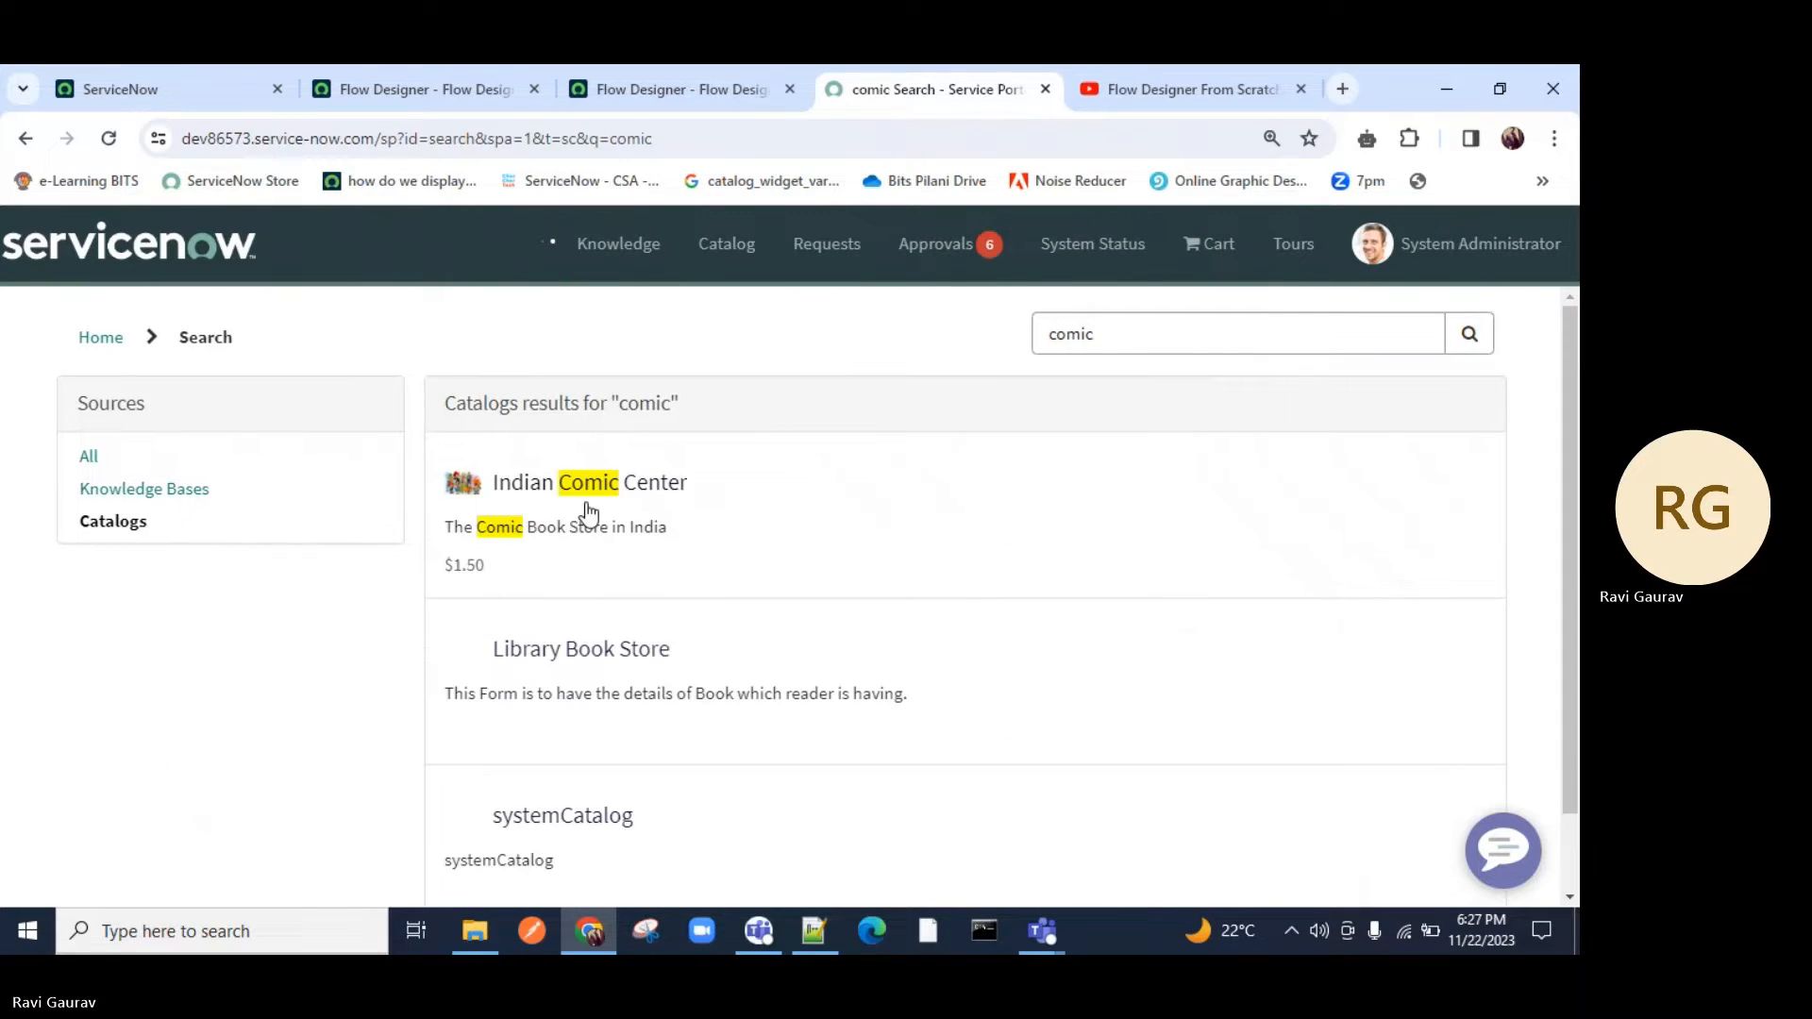
click(603, 486)
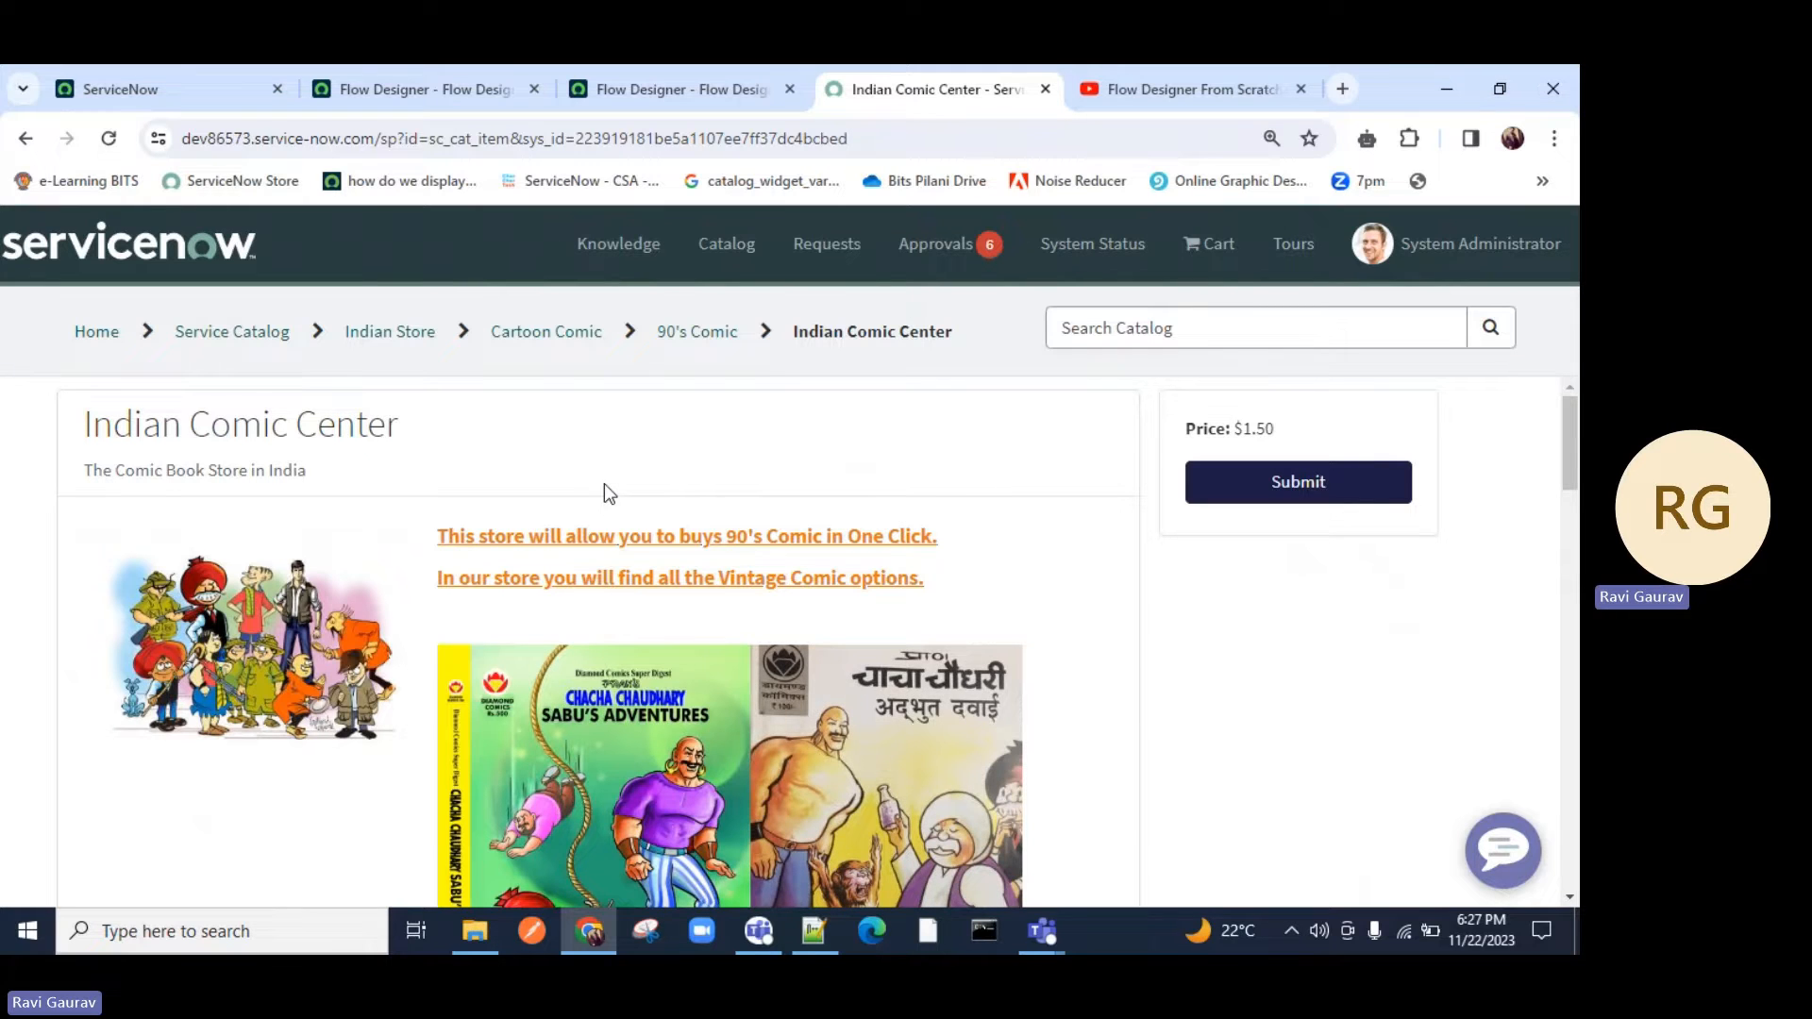
Look through the Indian Comic Center item page down to its reader fields and highlight the item's title.
scroll(440, 585, down, 2)
scroll(485, 665, down, 4)
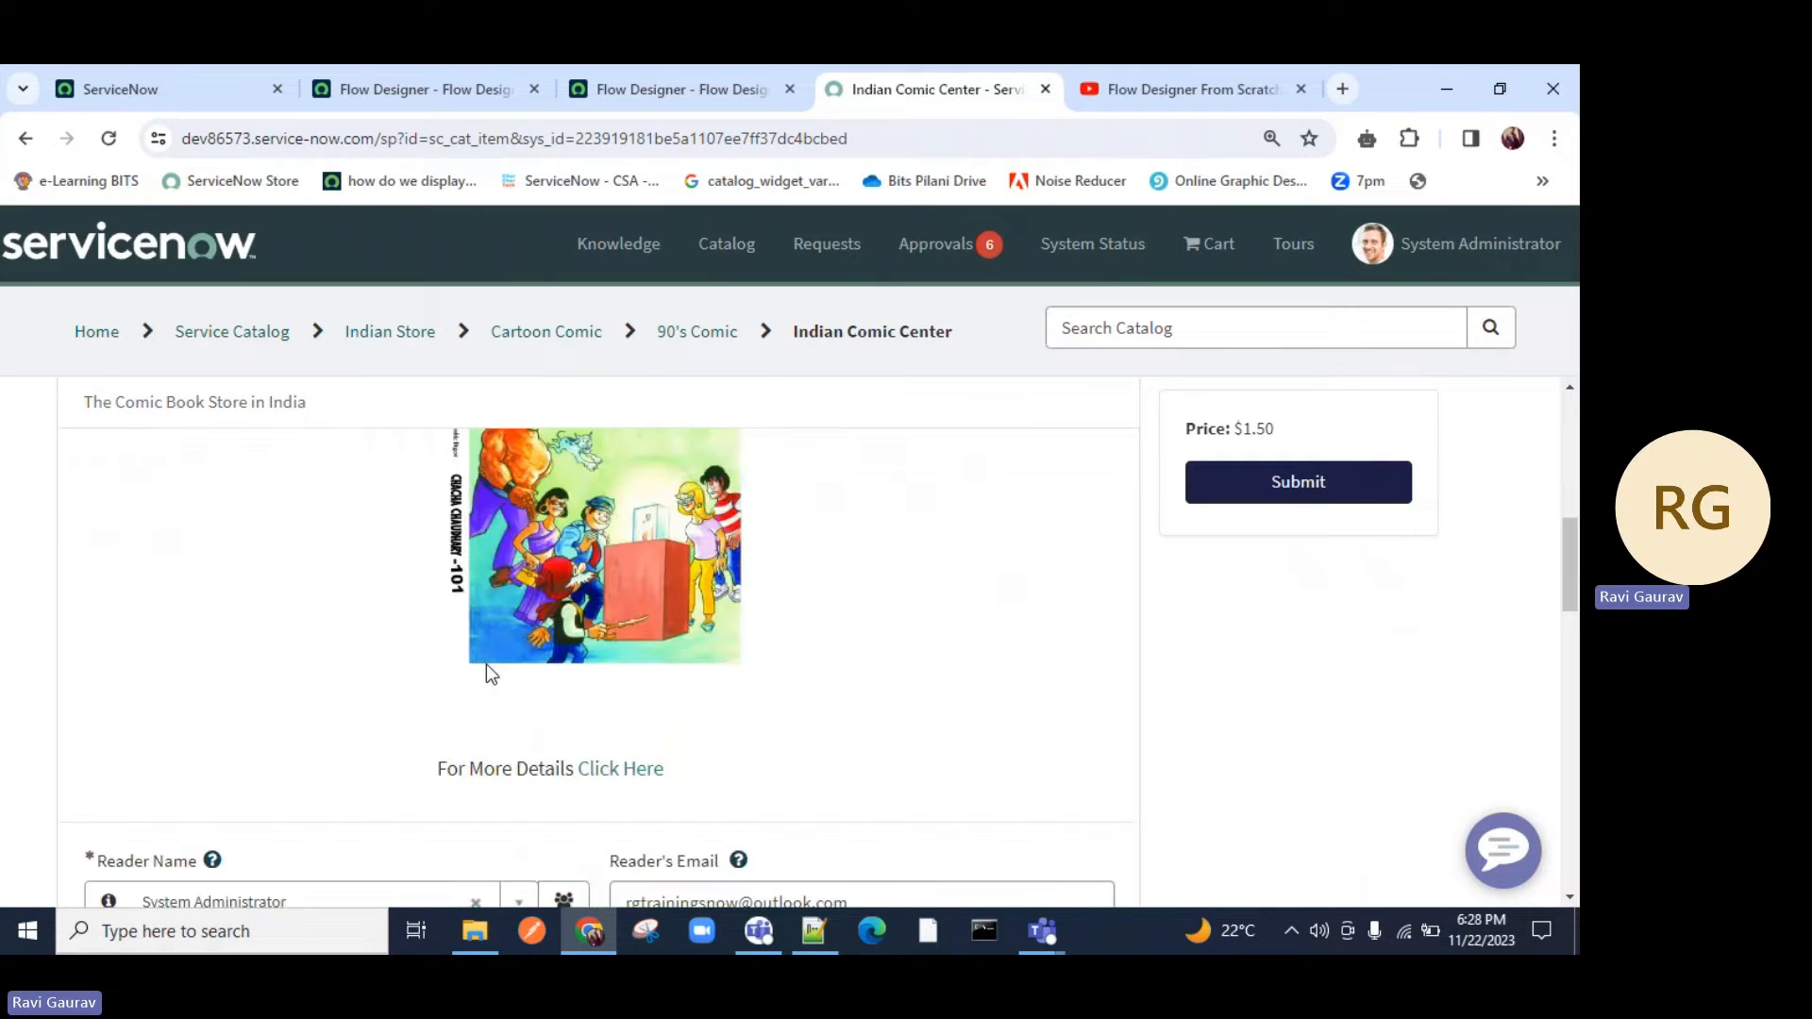
scroll(485, 660, up, 6)
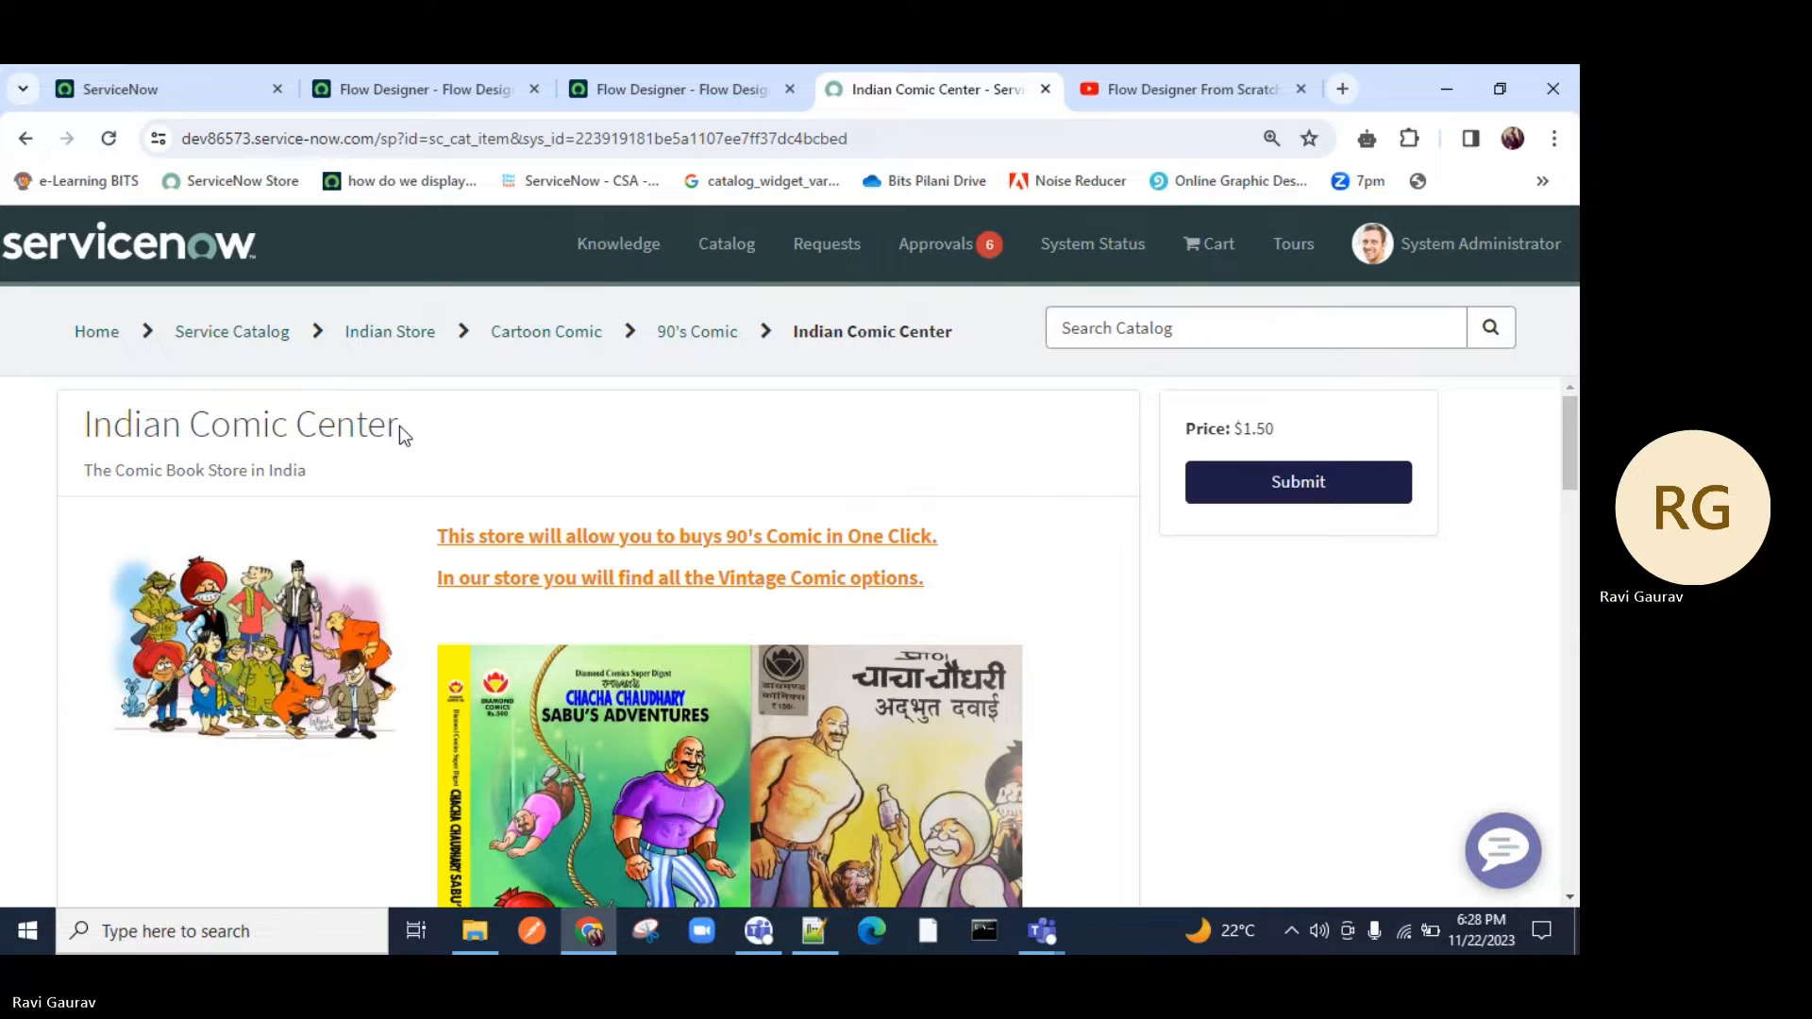
drag(401, 432, 79, 430)
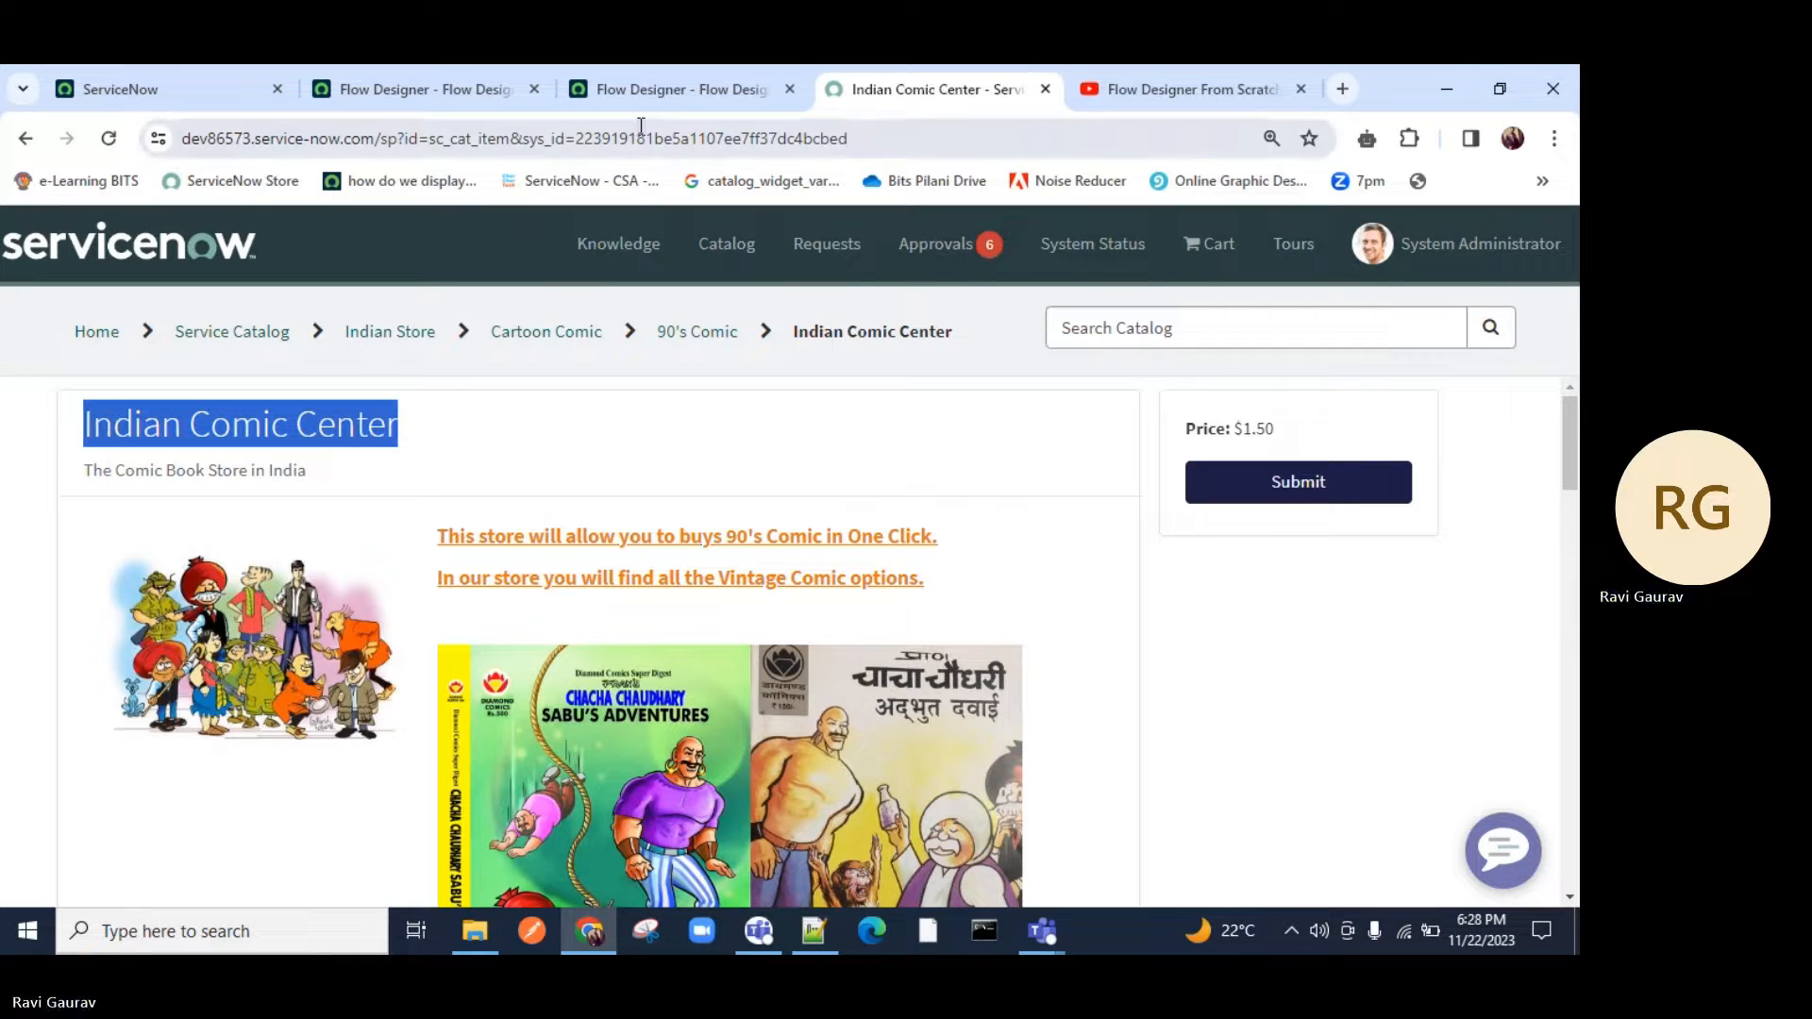
Review the Get Catalog Variables action of the Youtube-Comic Catalog flow in Flow Designer and collapse it again.
click(646, 91)
scroll(465, 513, up, 5)
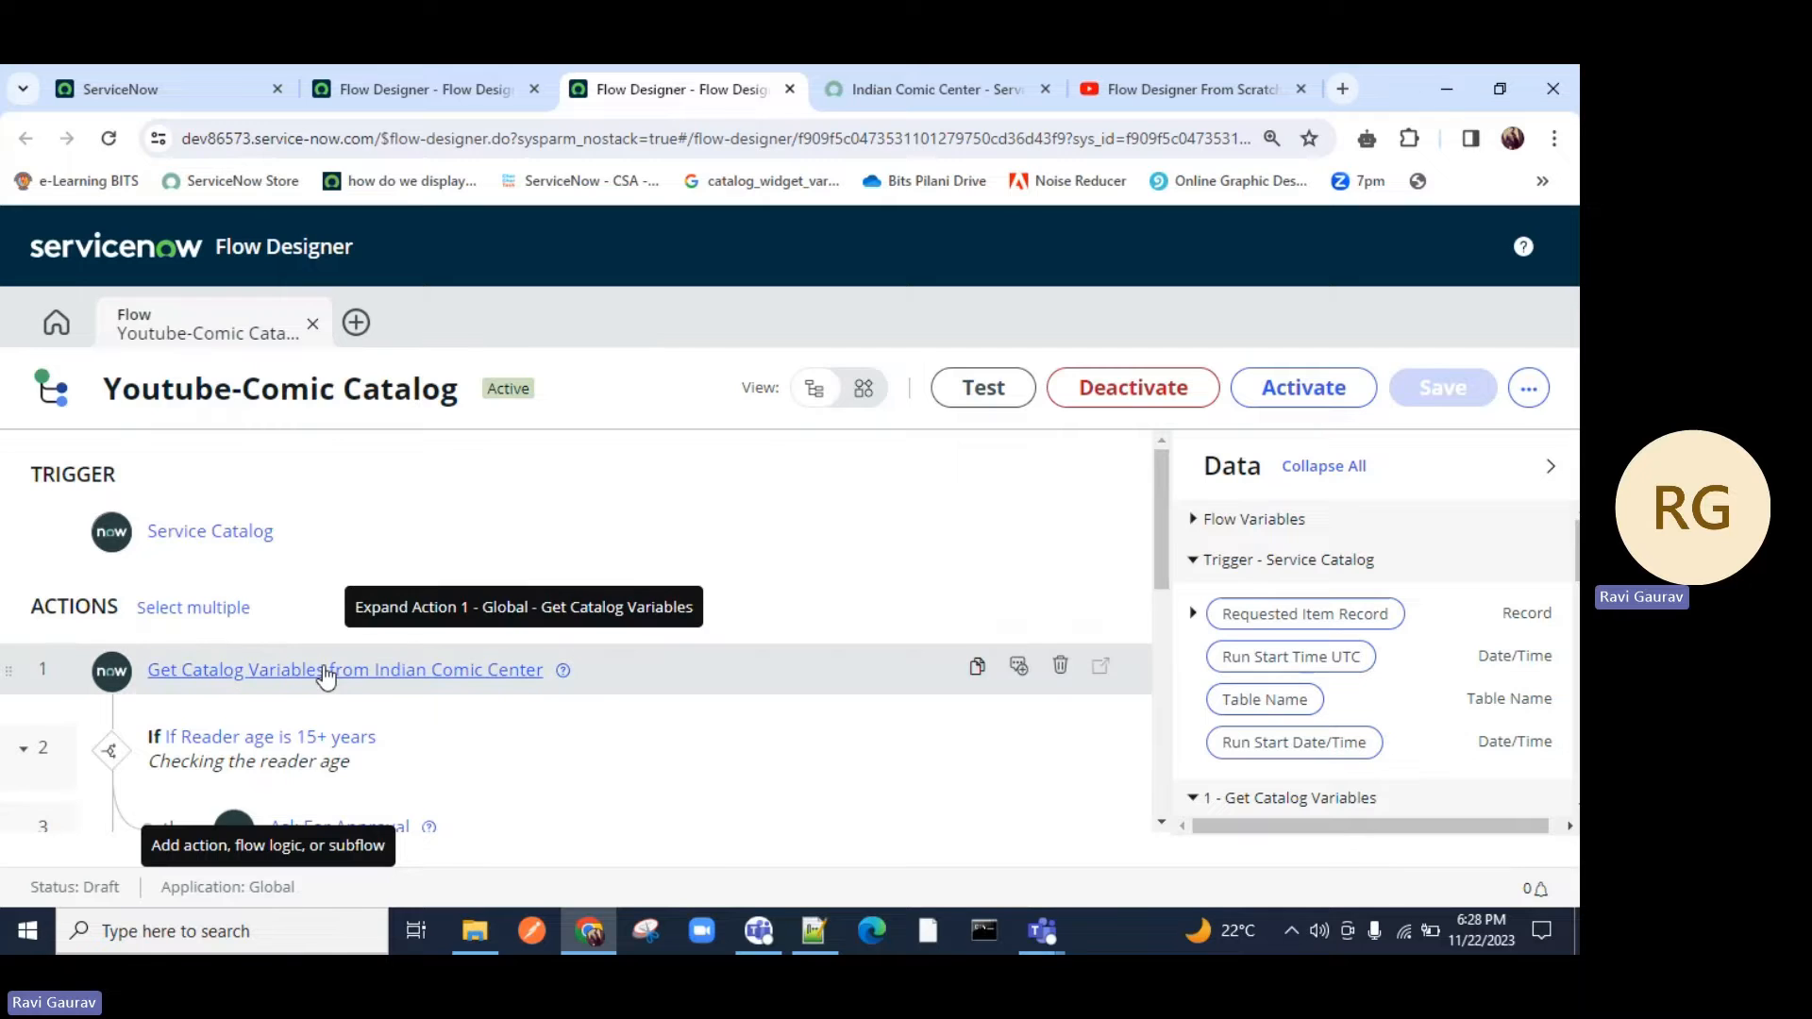
click(326, 677)
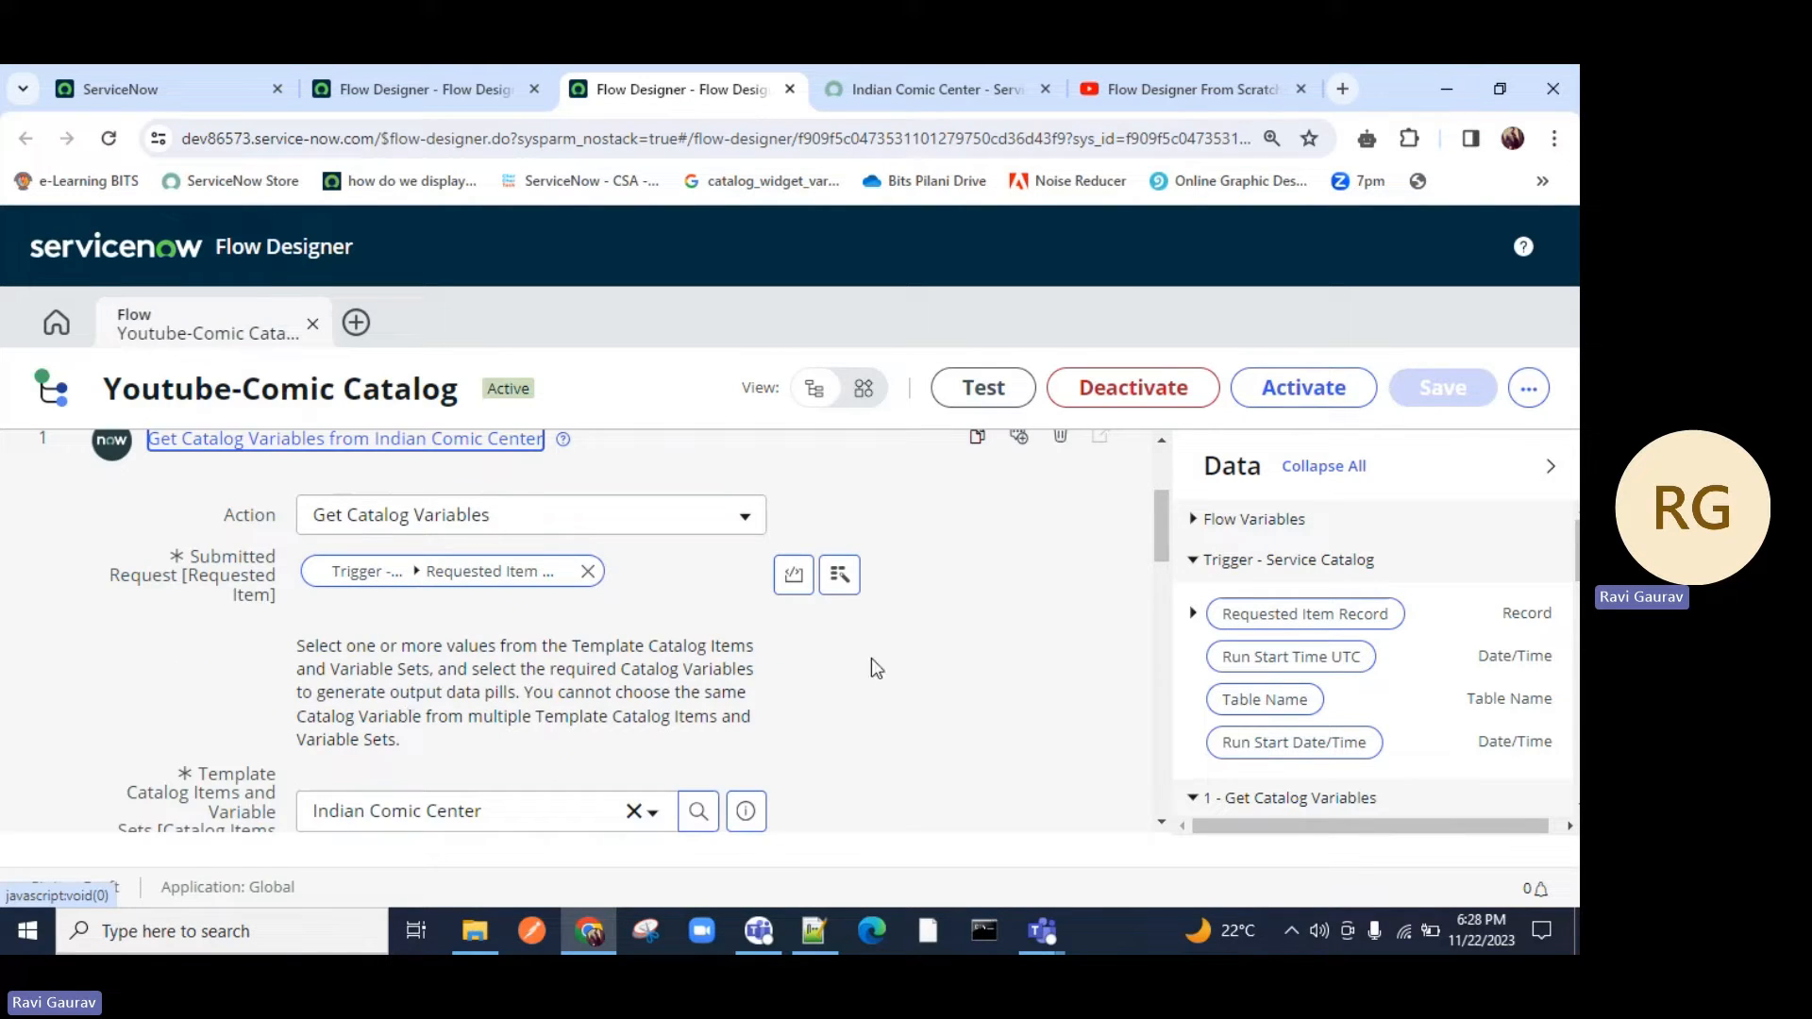
click(410, 556)
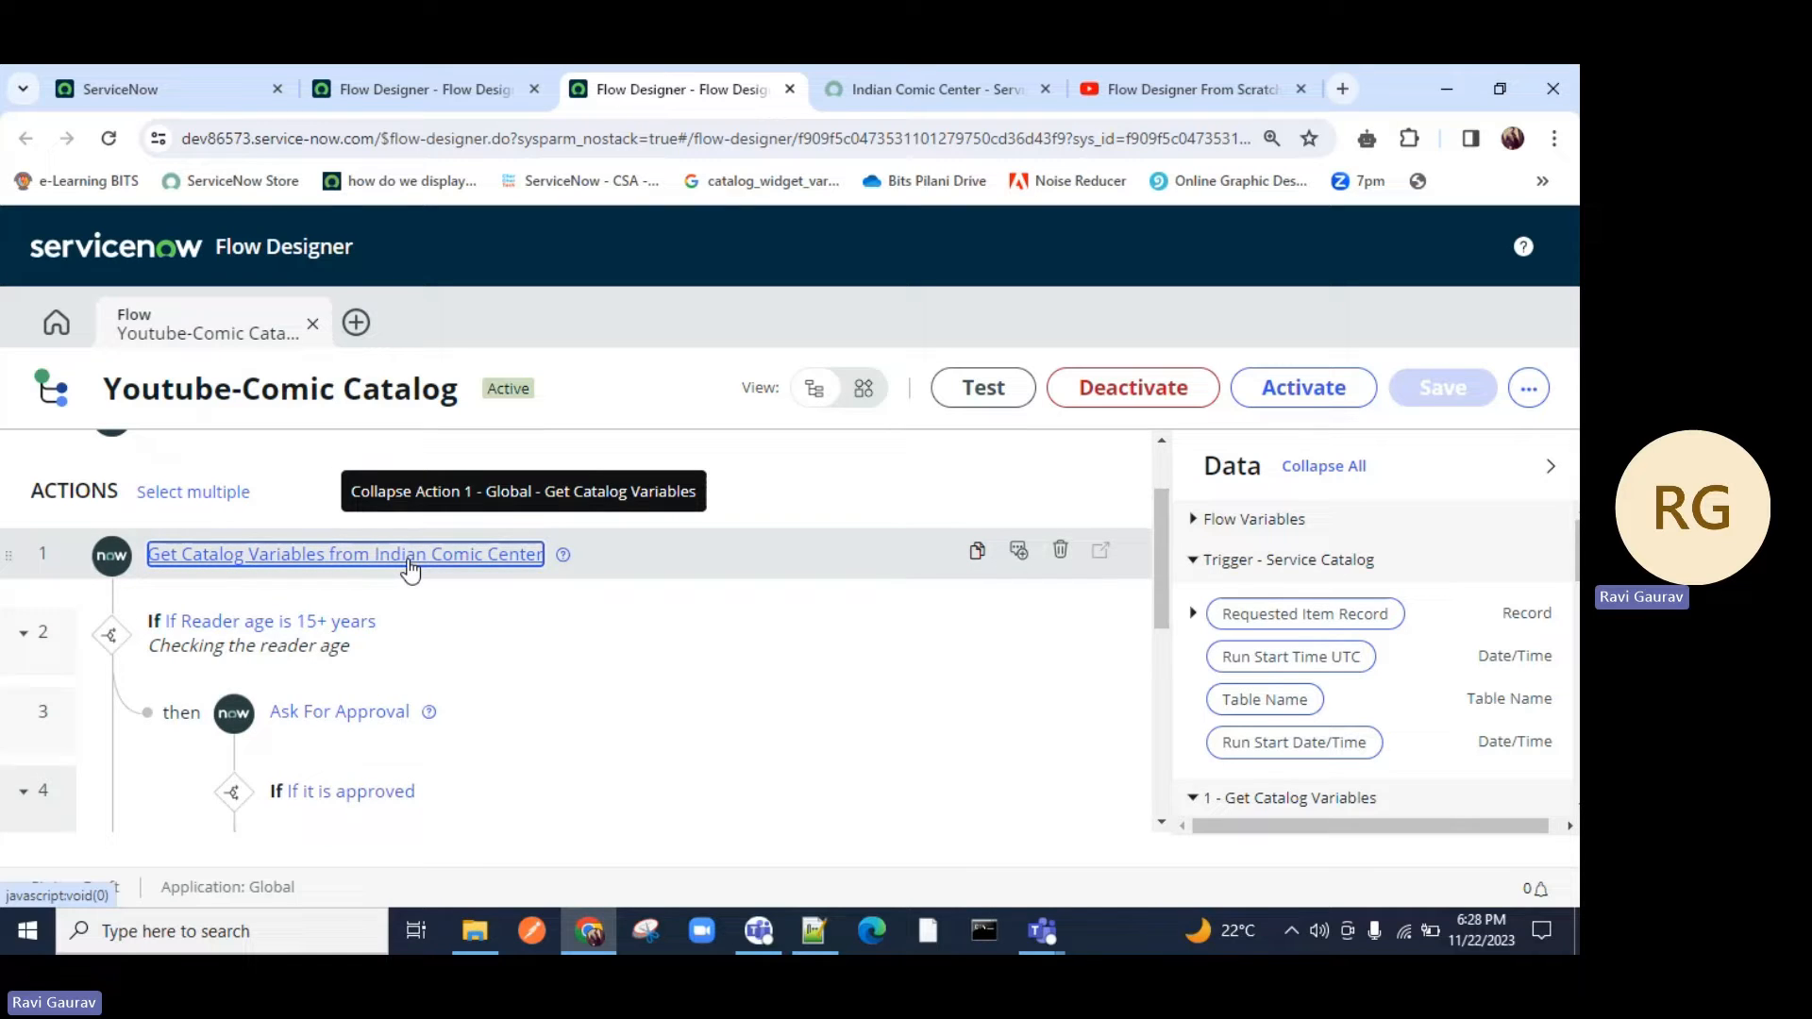
scroll(573, 510, up, 1)
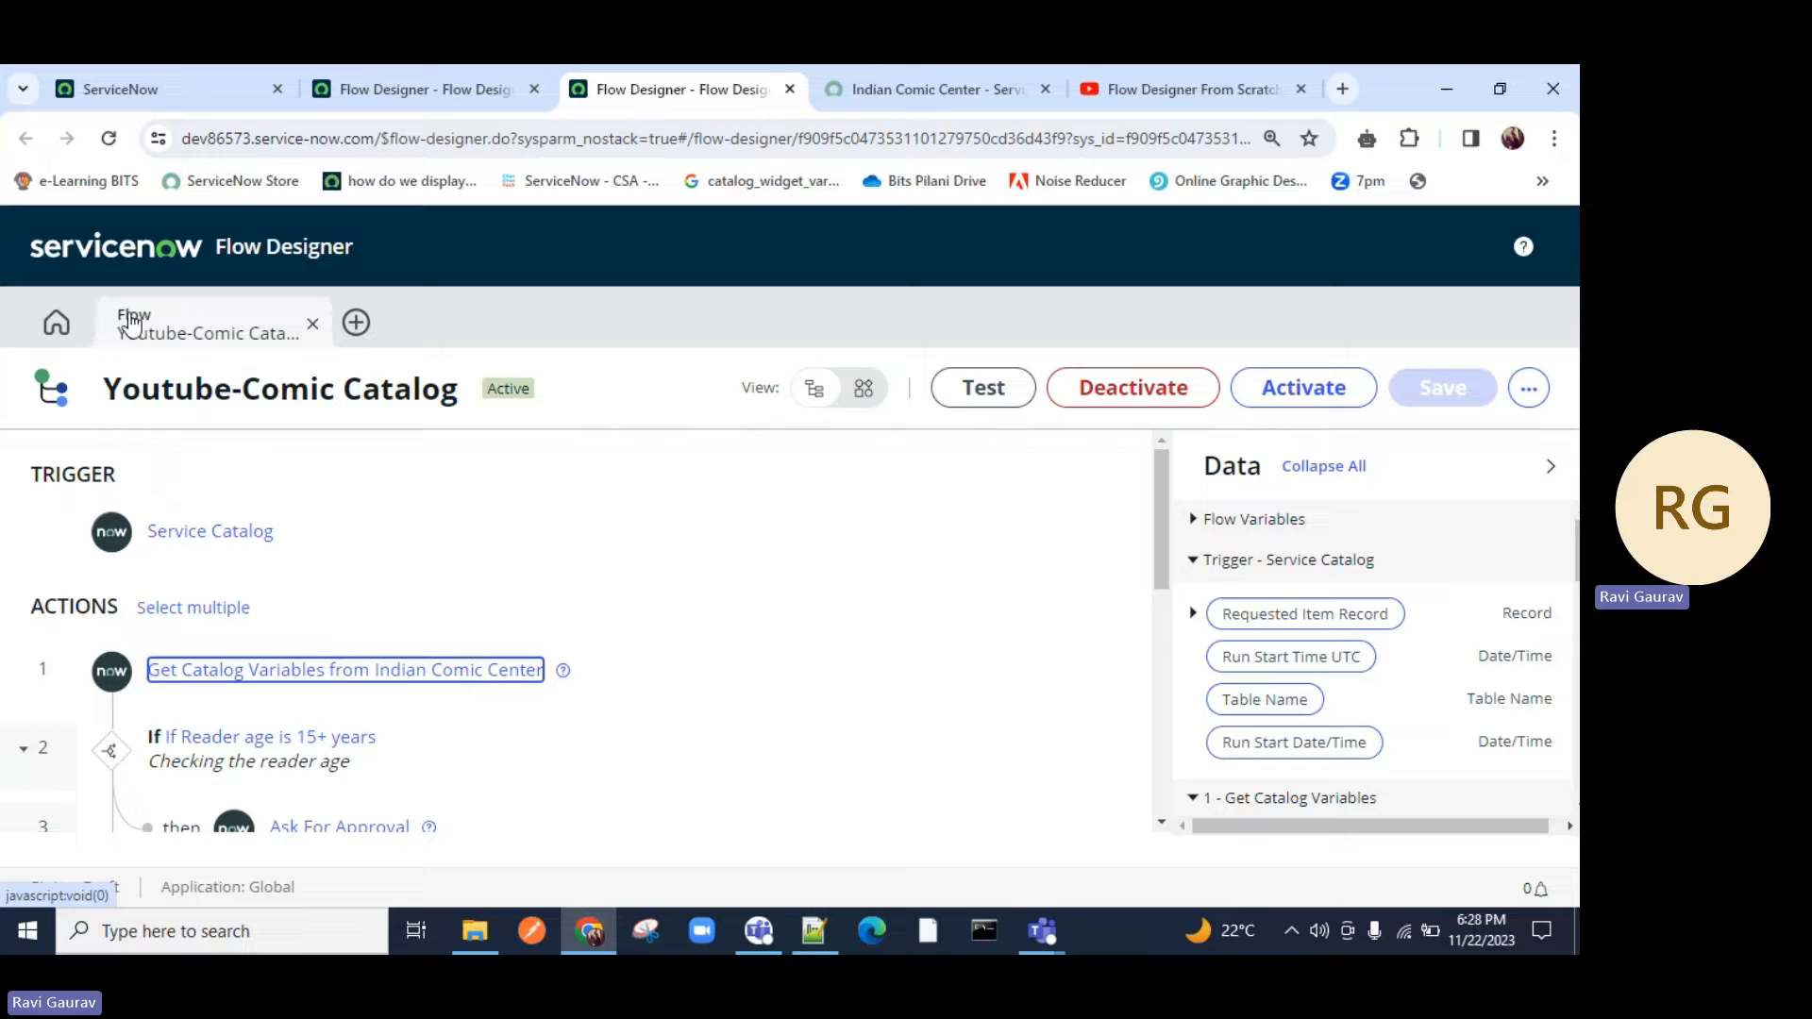
View the Flow Designer home list, return to the Youtube-Comic Catalog flow and review its sequence of actions.
click(56, 330)
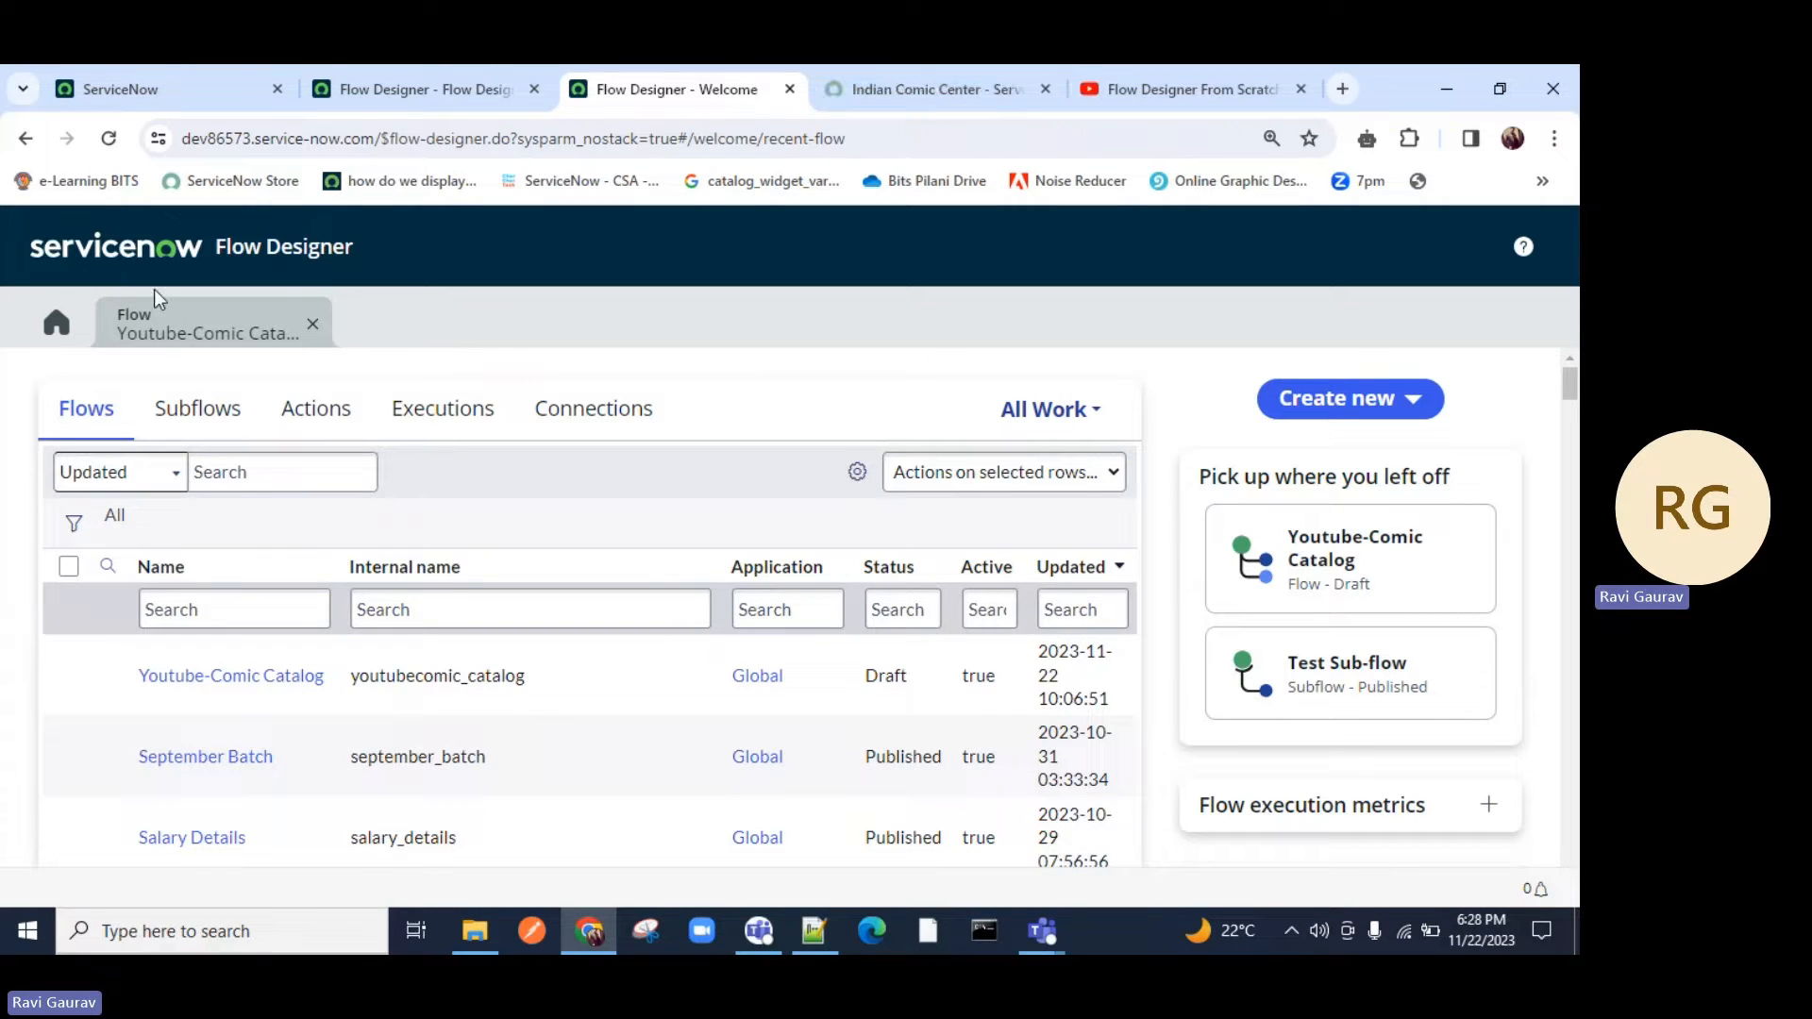
click(194, 330)
scroll(406, 618, up, 10)
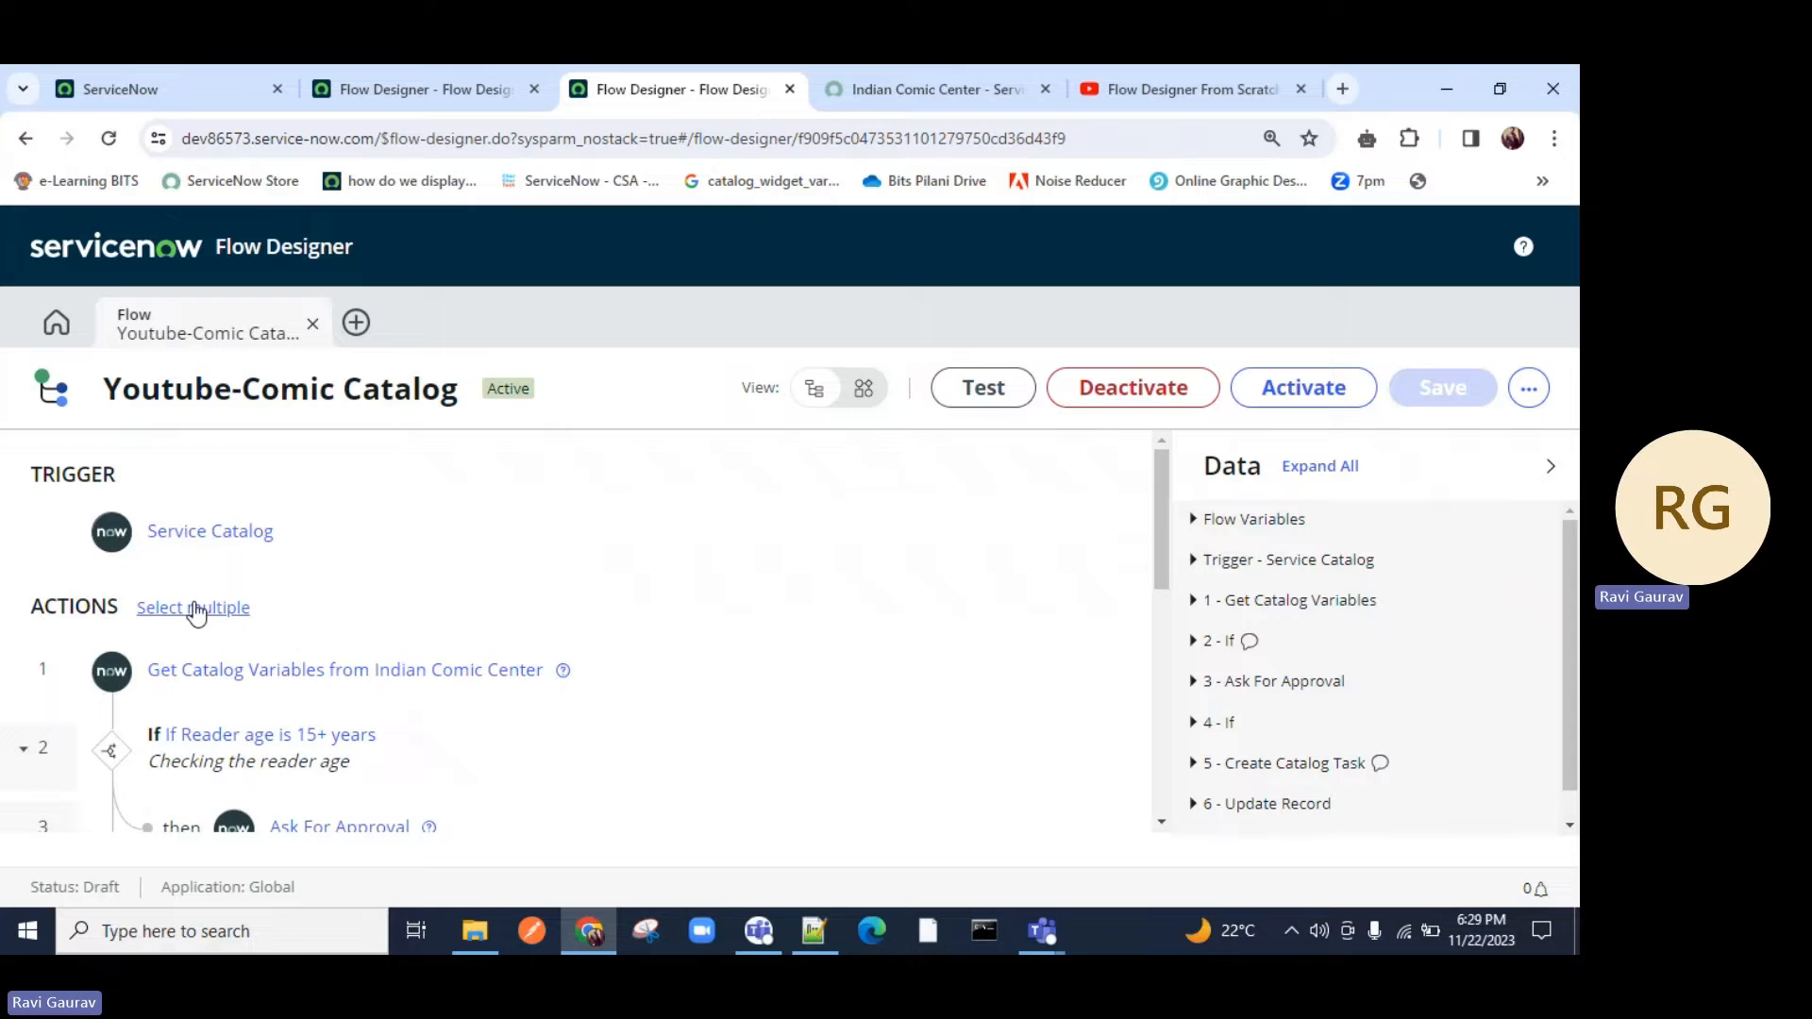
scroll(283, 717, down, 1)
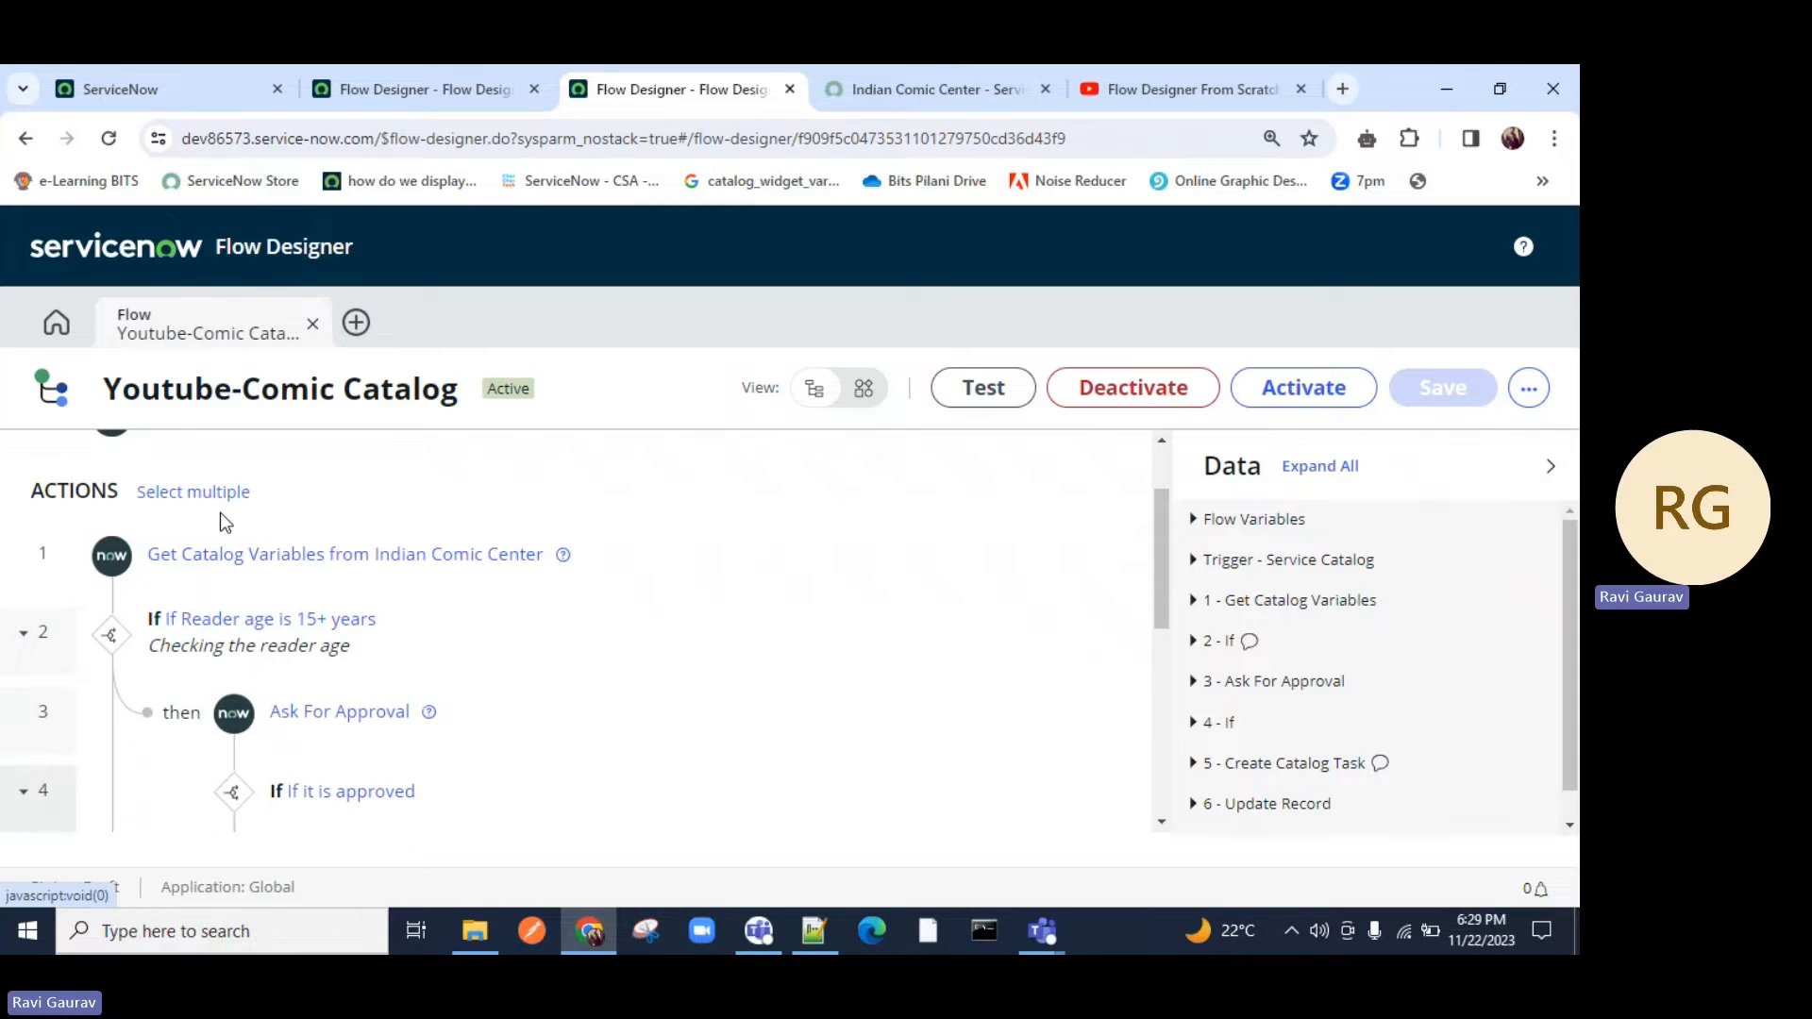
scroll(339, 542, down, 1)
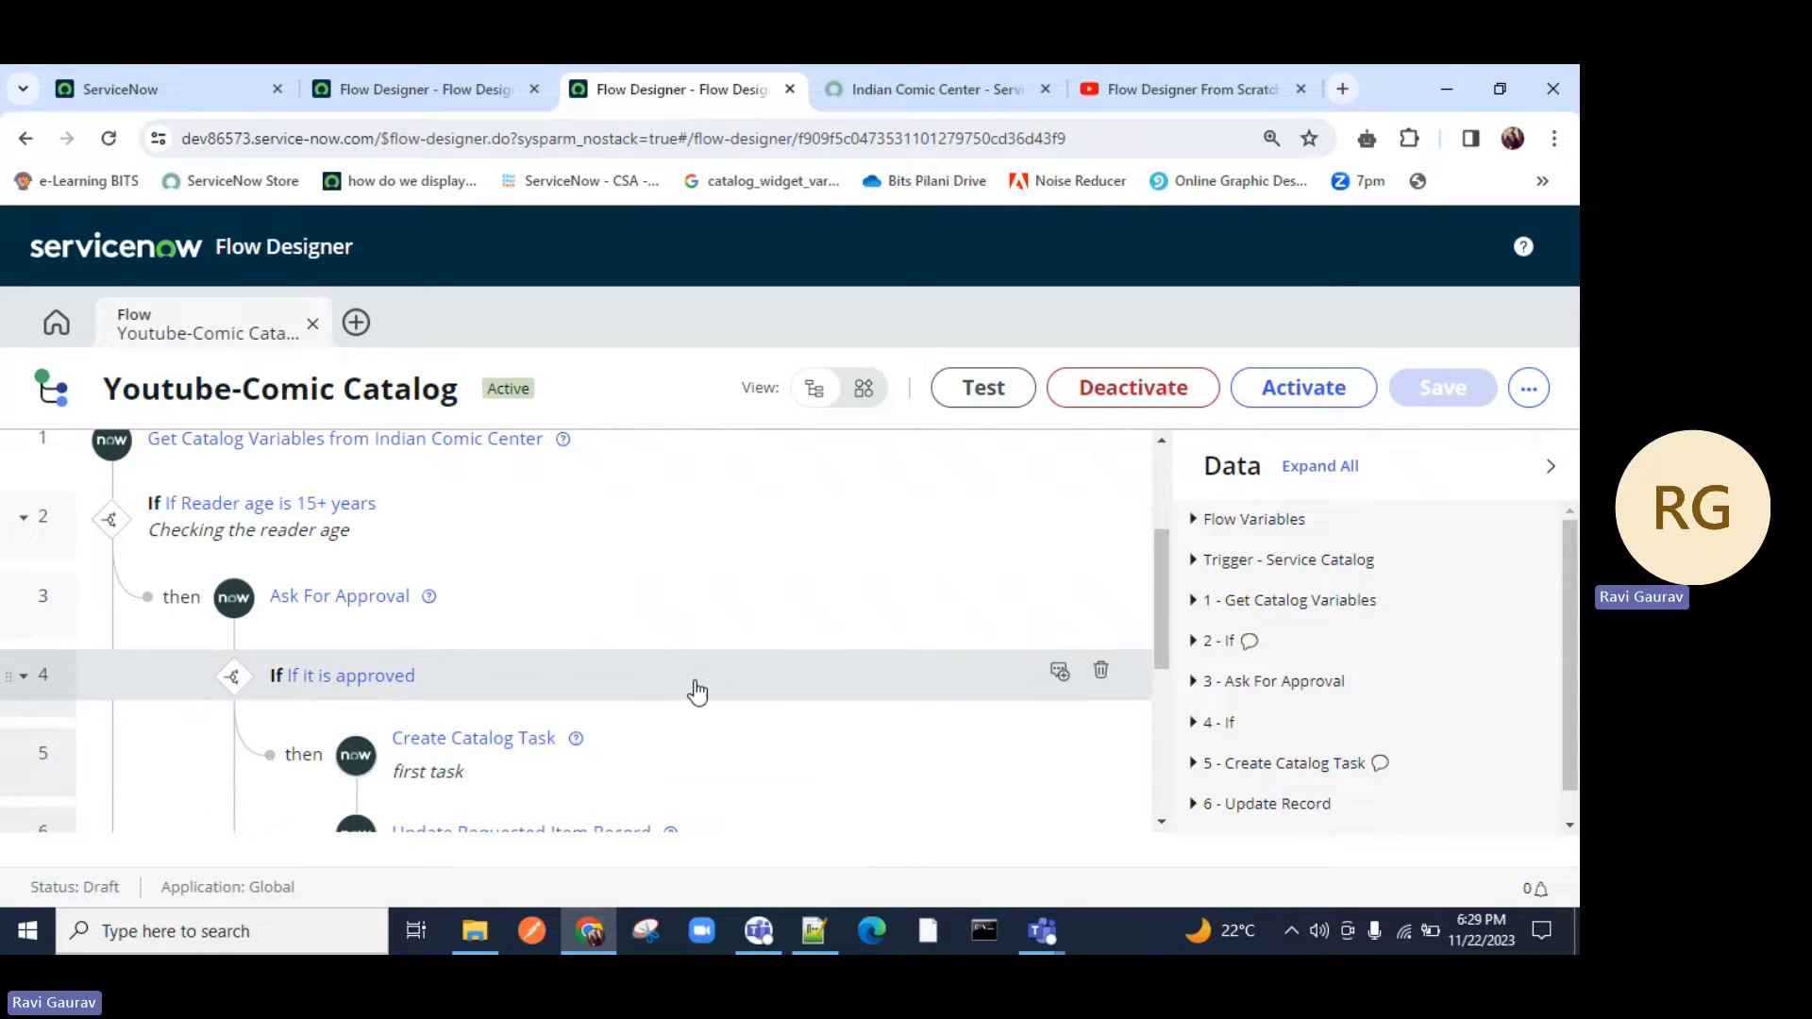
Review the remaining actions of the Youtube-Comic Catalog flow down to Send Email and the error handler.
scroll(505, 656, down, 2)
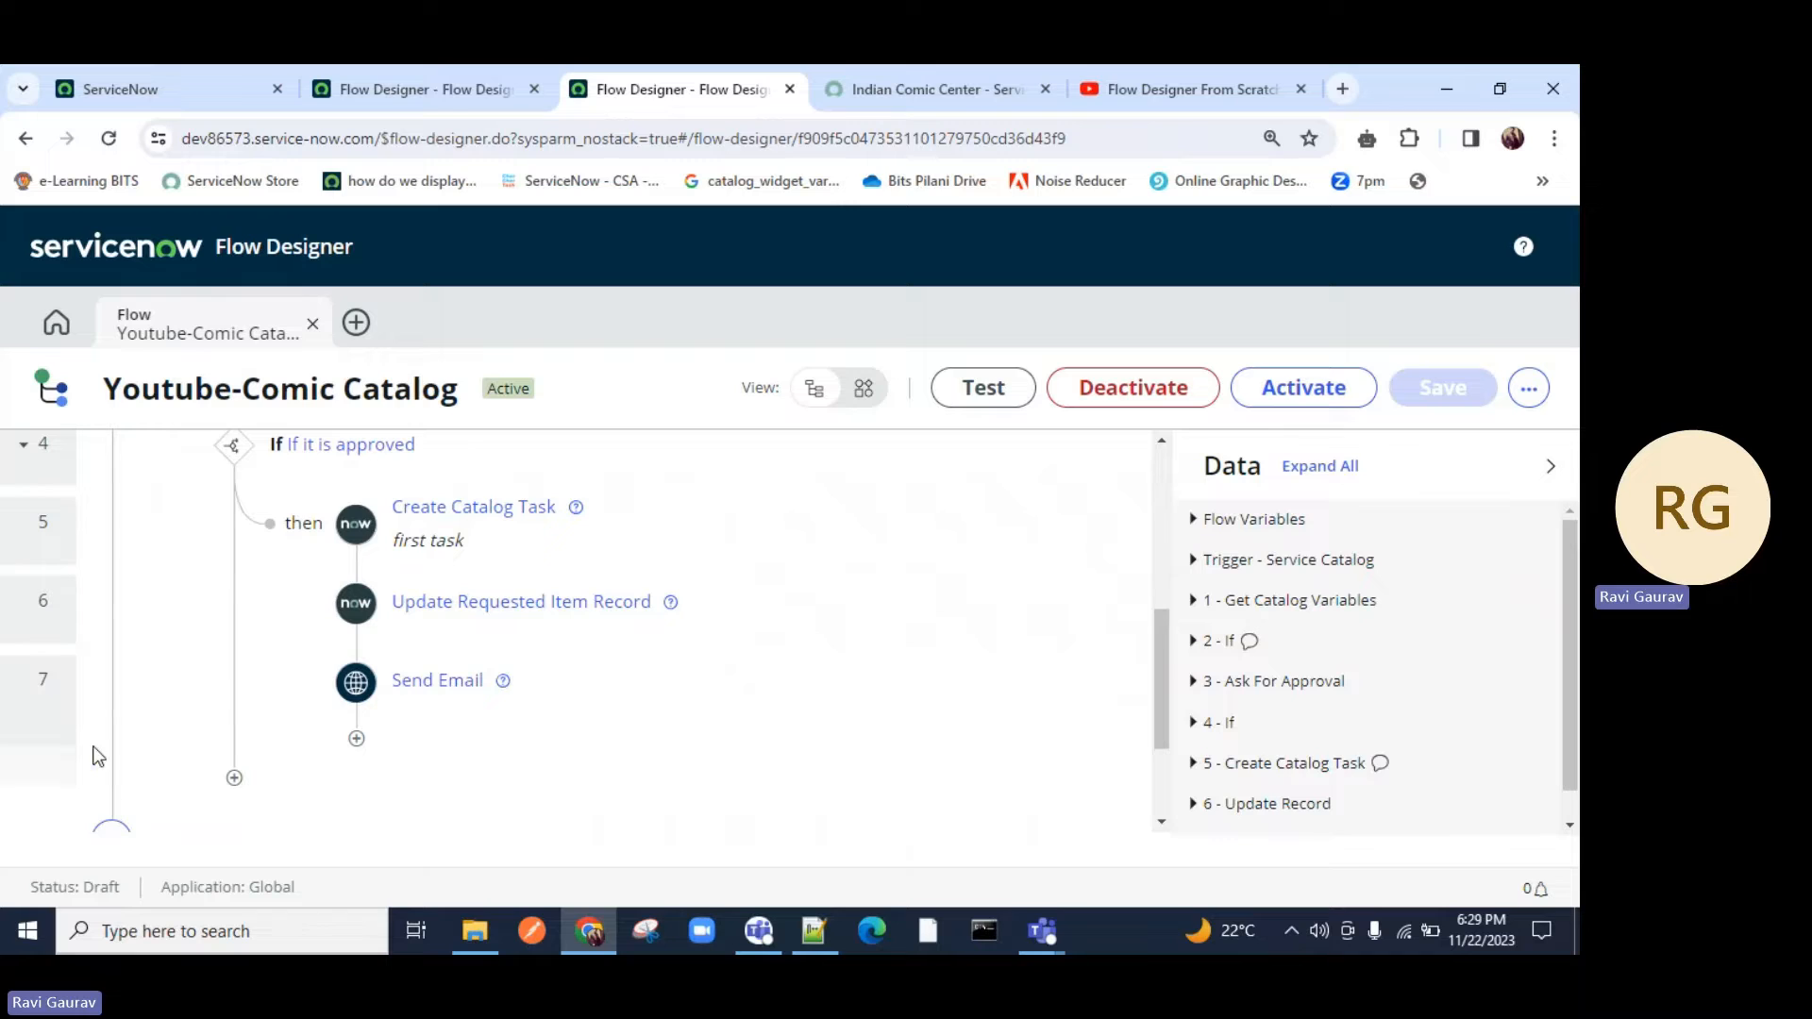
scroll(133, 696, down, 2)
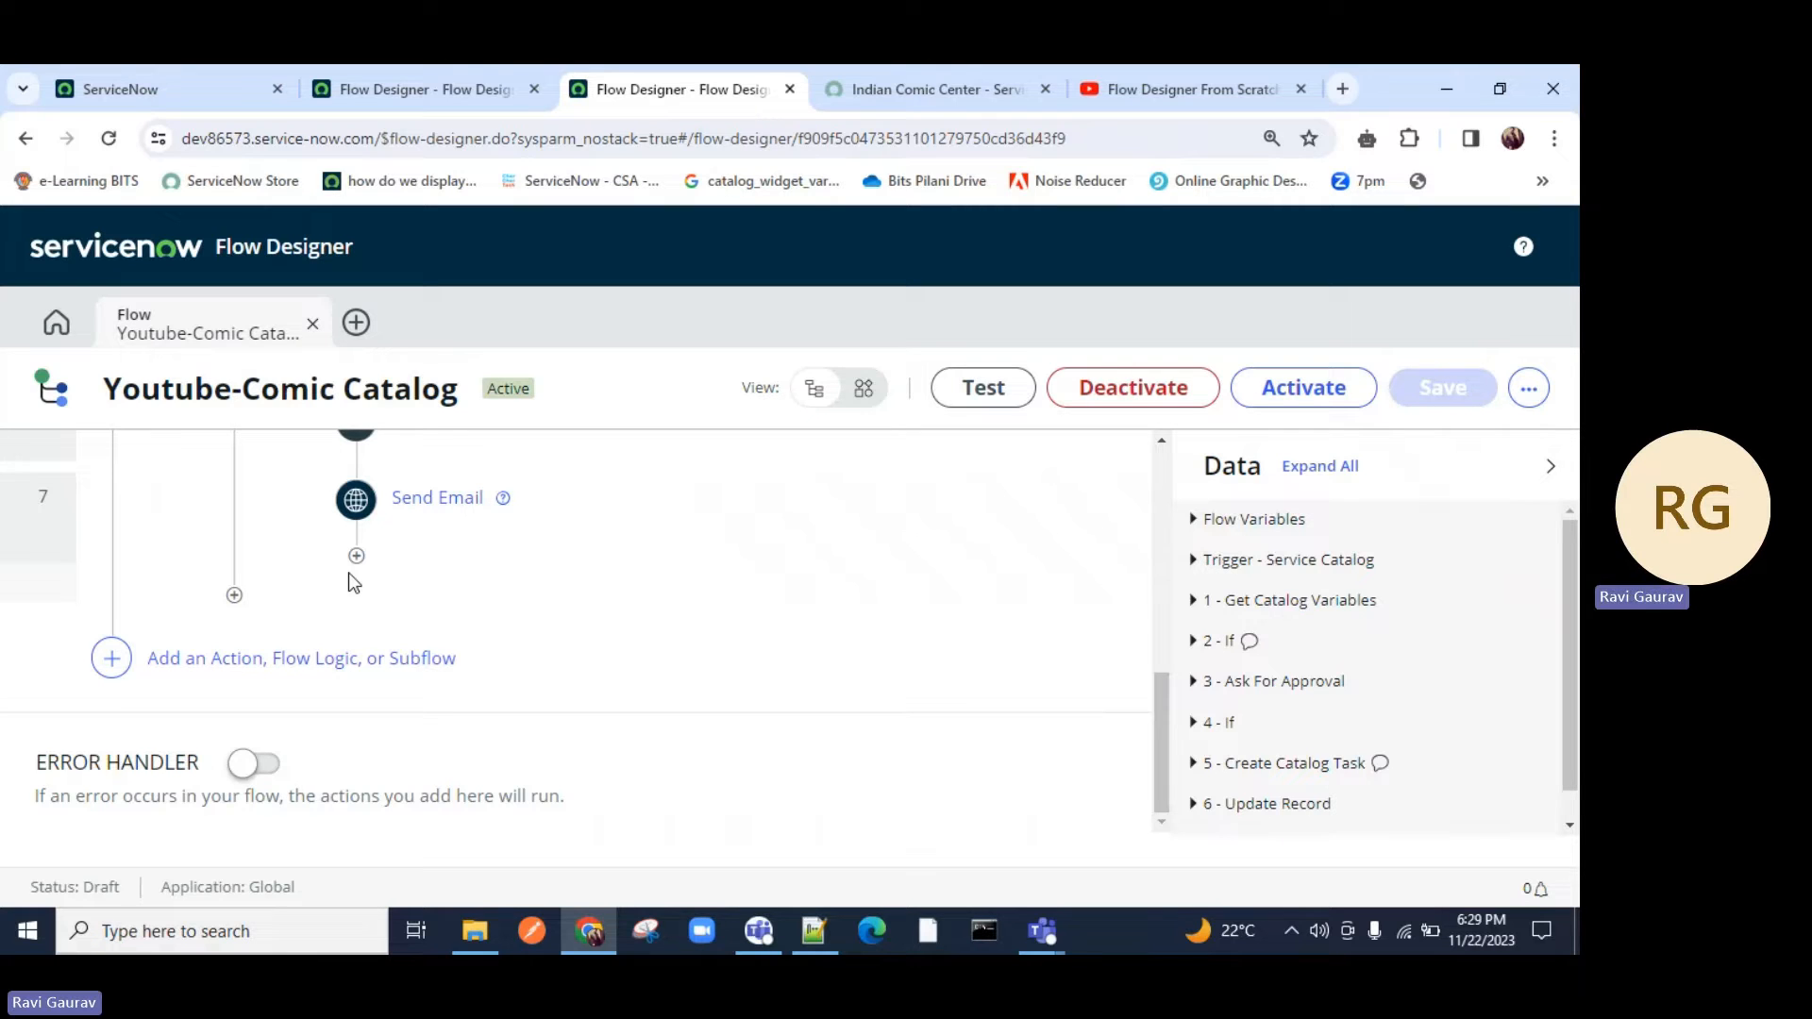
scroll(353, 582, up, 4)
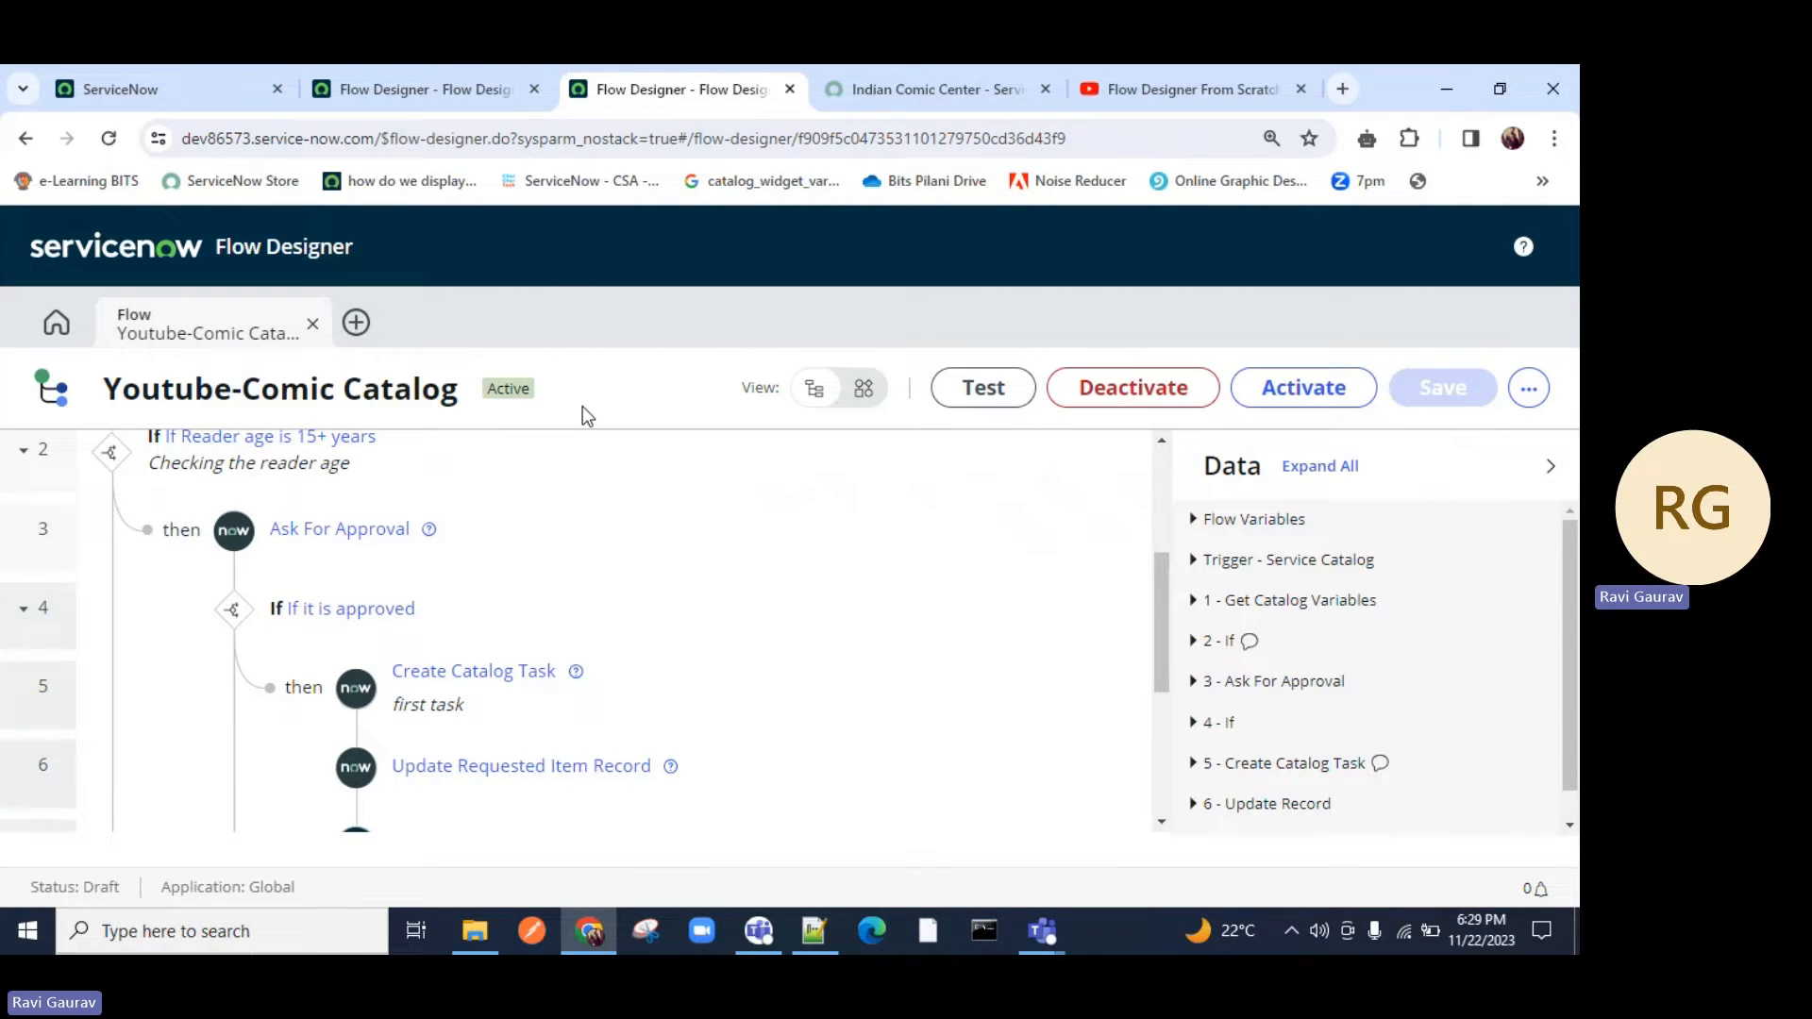
Search the web for "subflow servicenow", highlight "a sequence of reusable actions" in the definition and compare it with the Youtube-Comic Catalog flow.
click(1342, 94)
text(su)
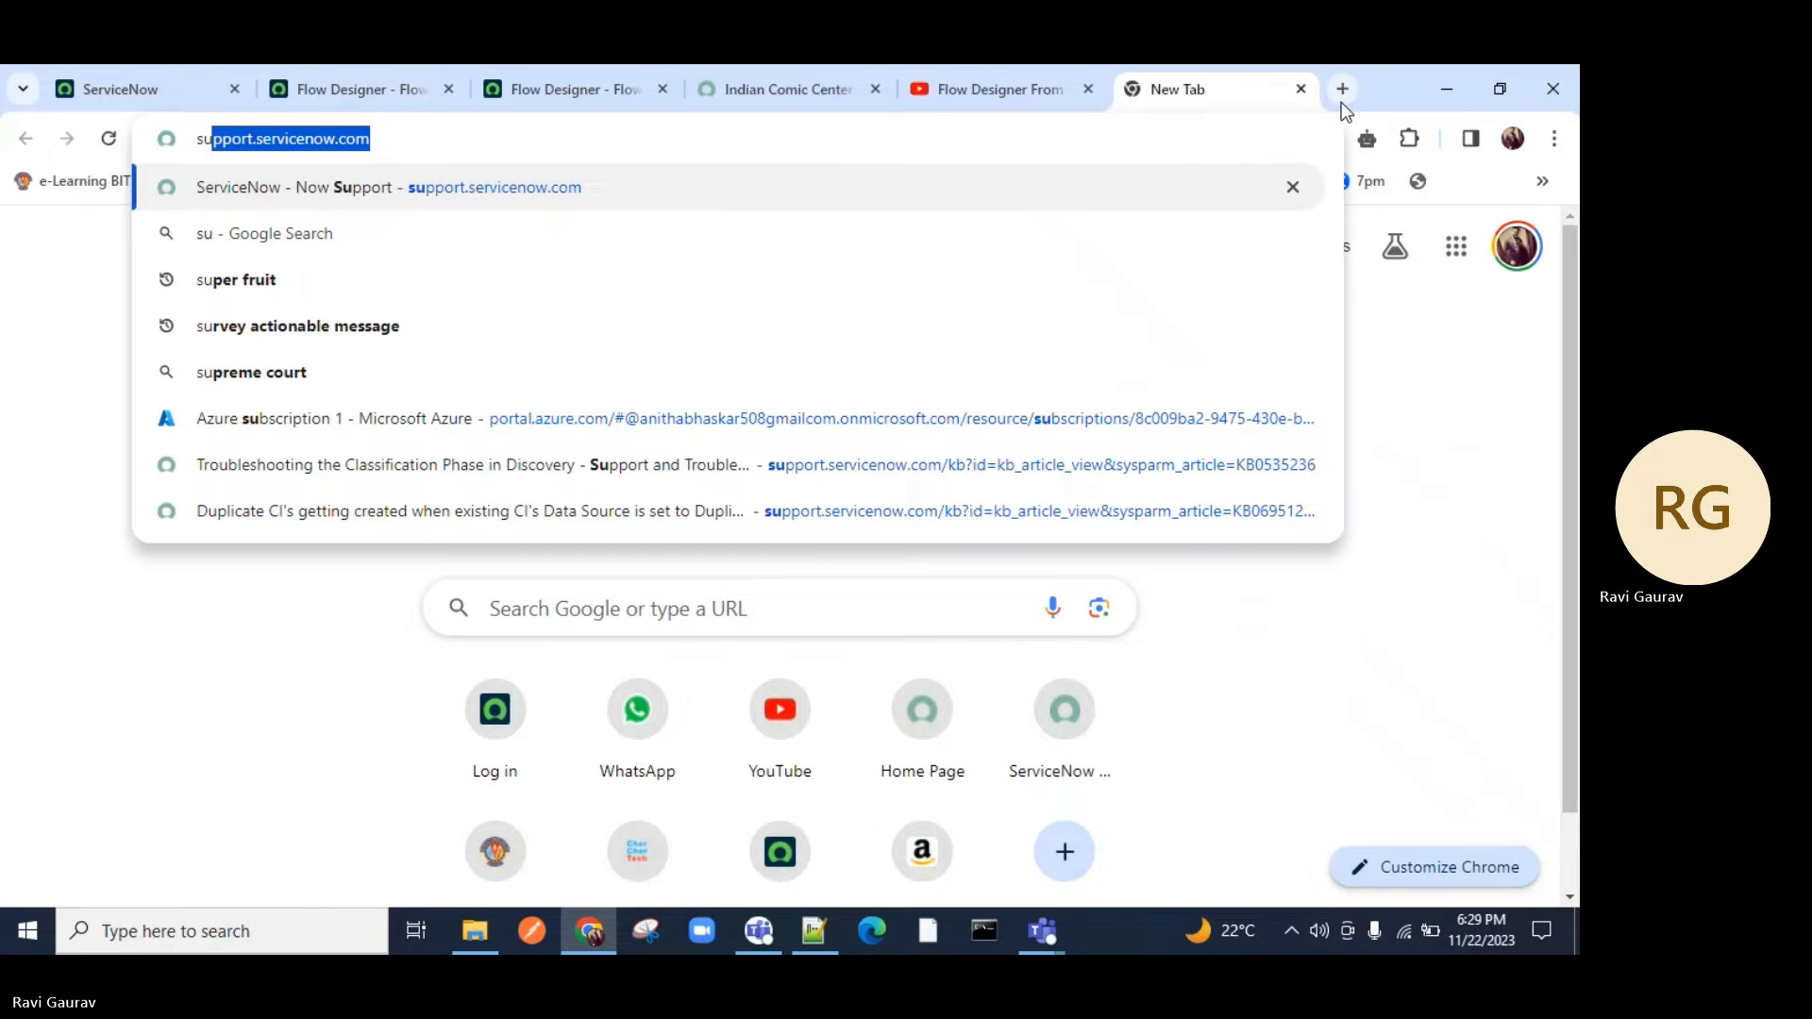
text(bflow )
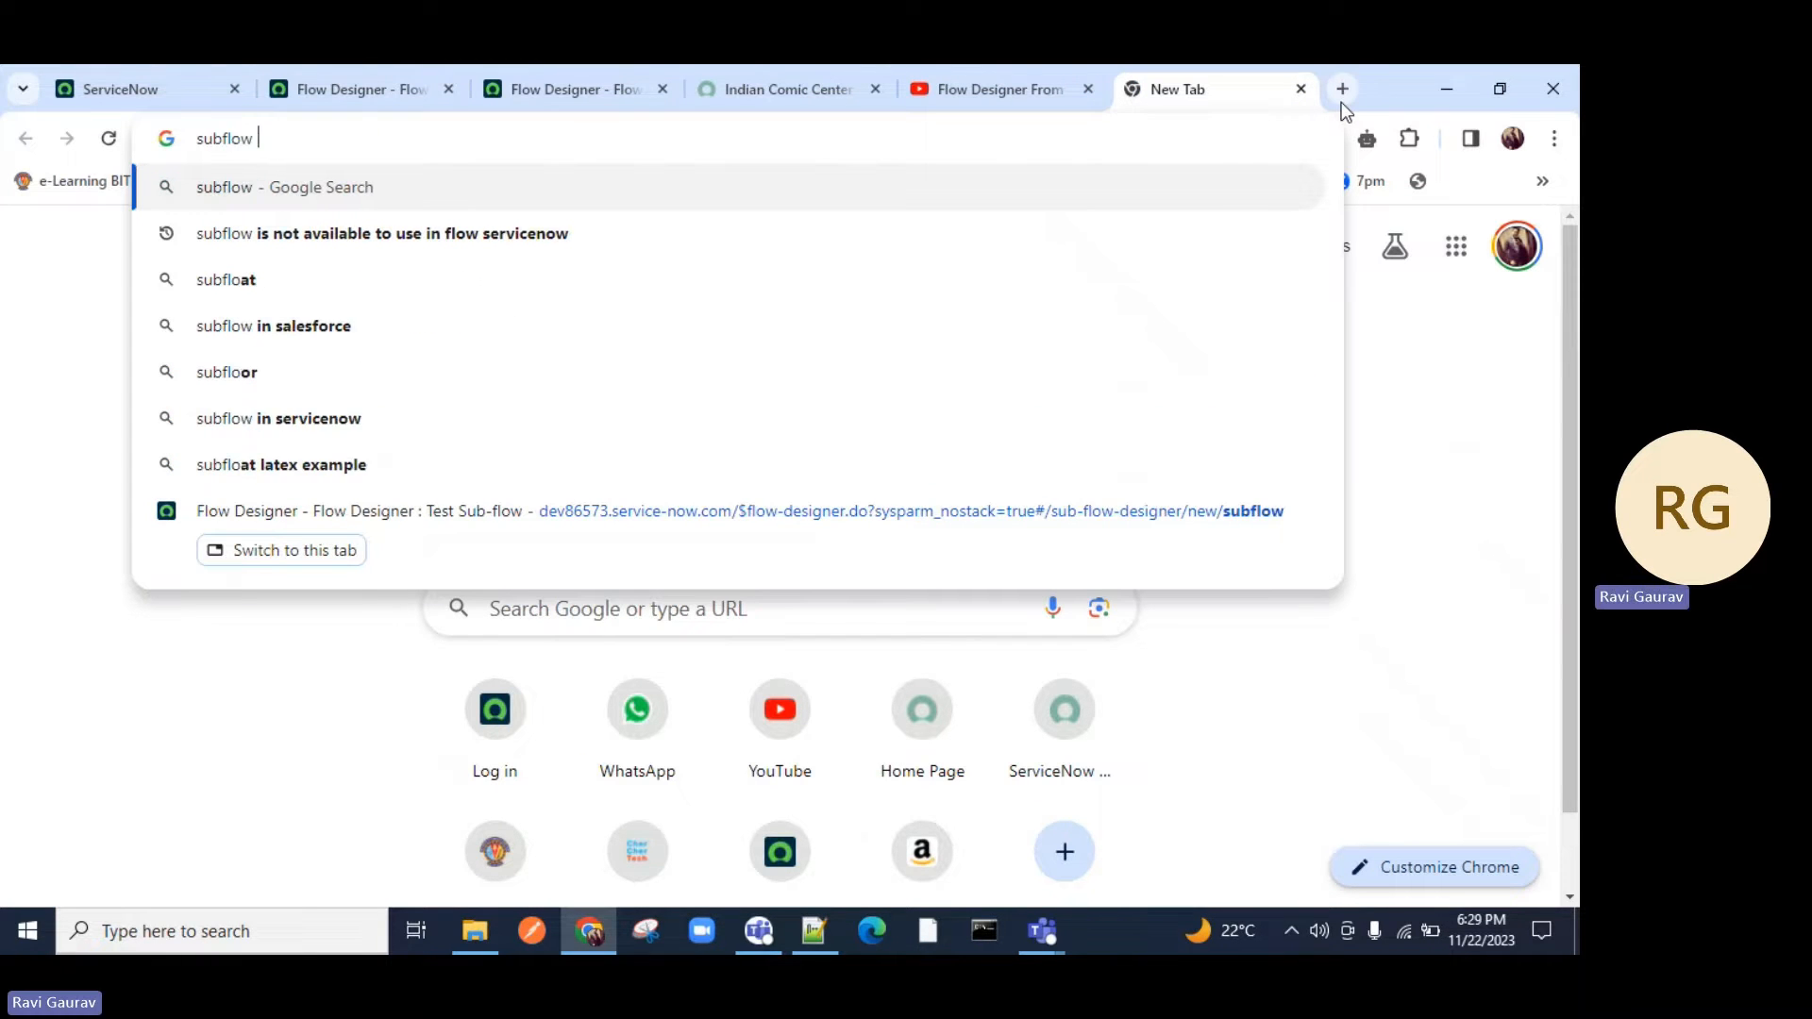
text(service)
key(Return)
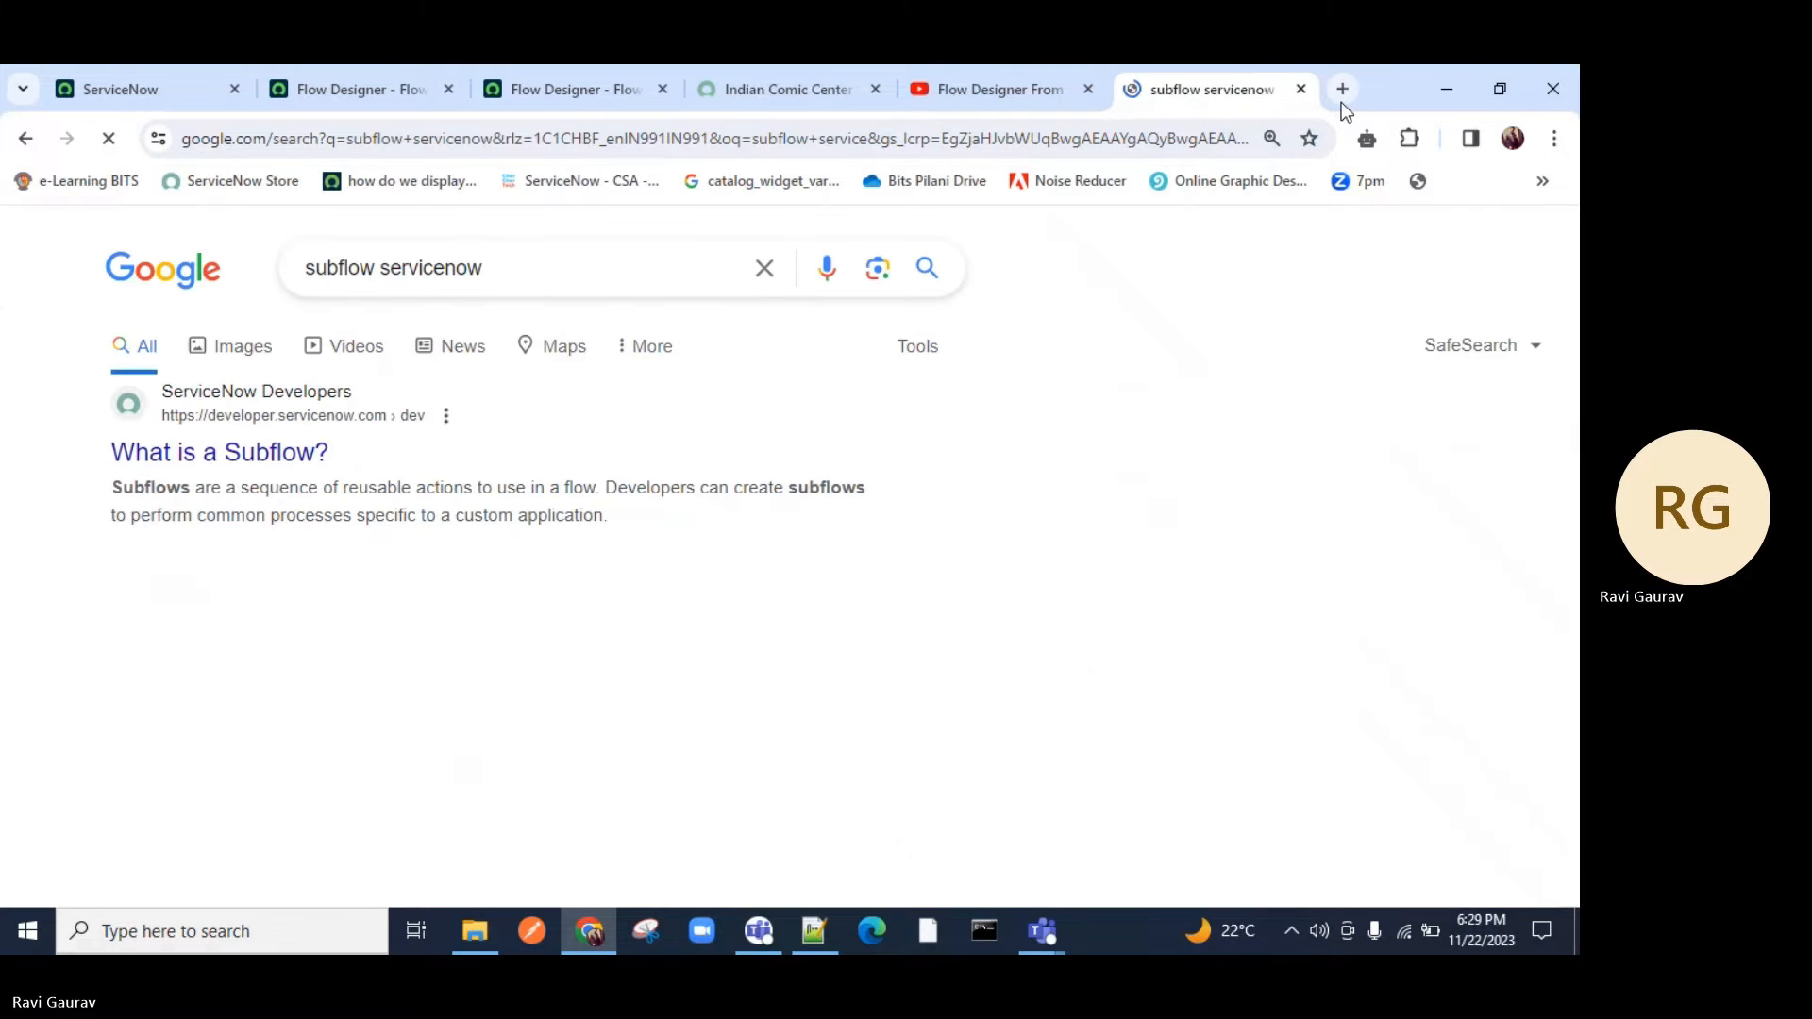
drag(225, 488, 476, 482)
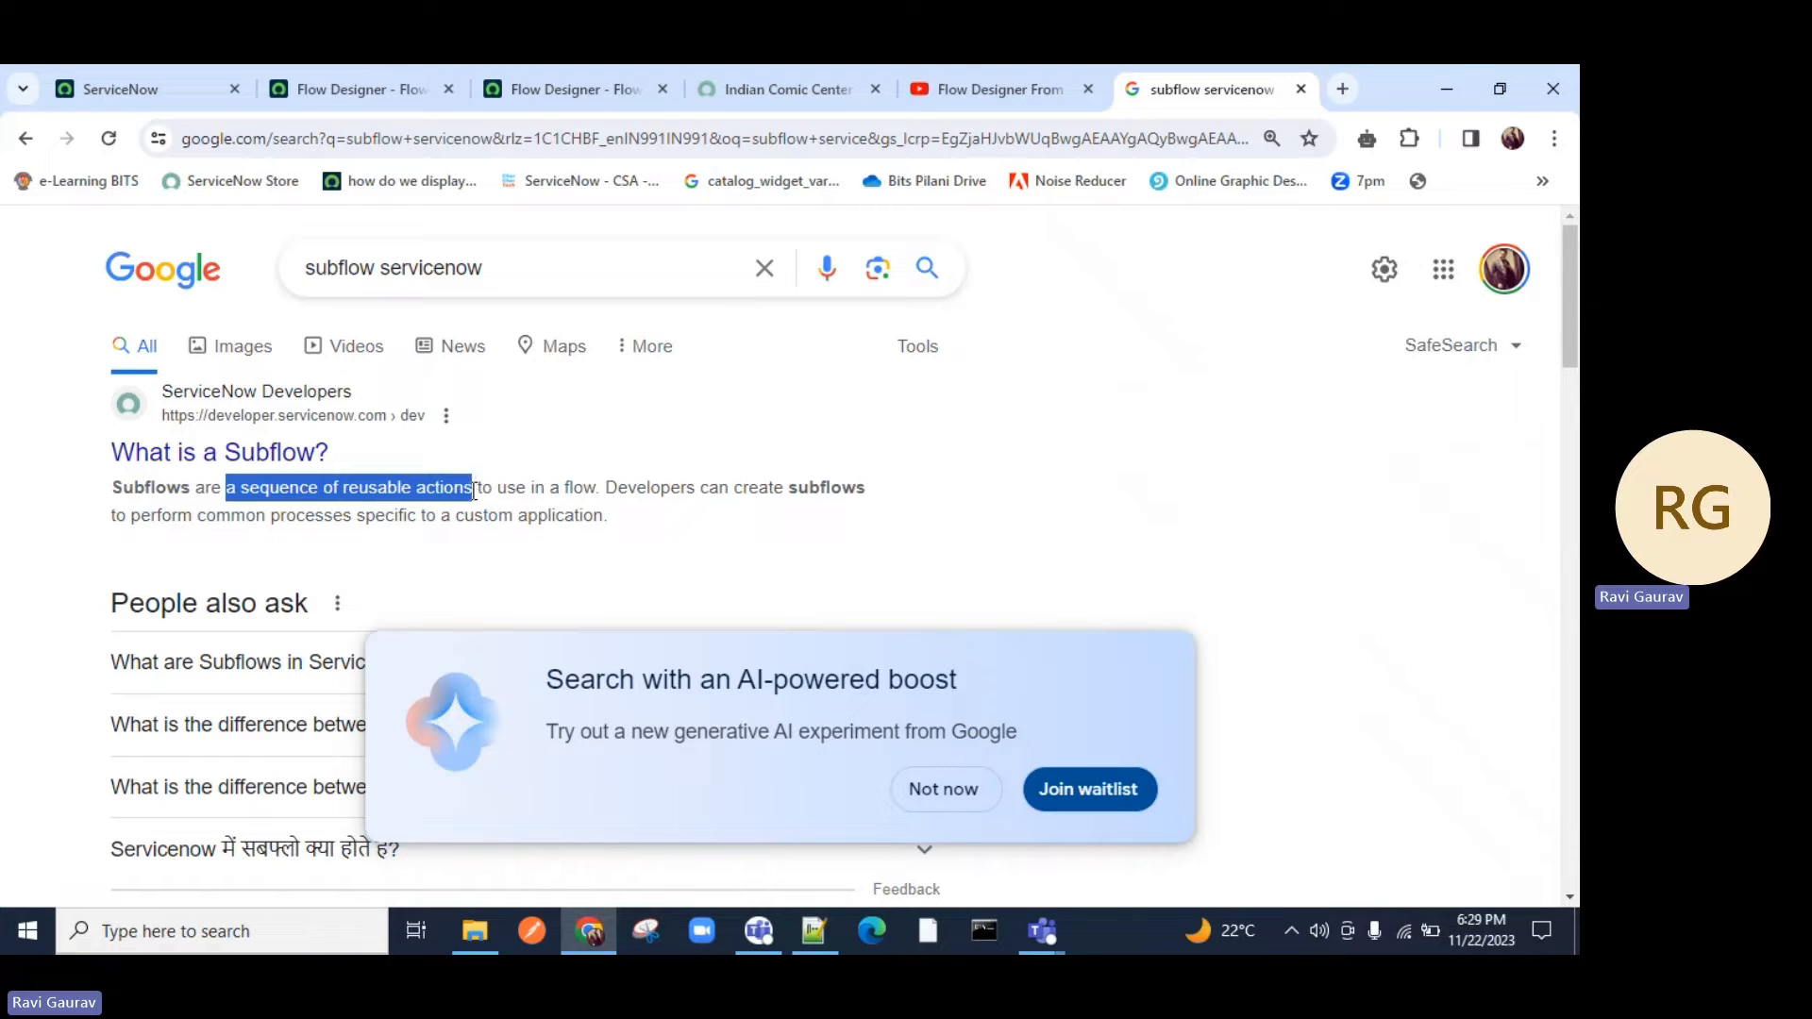
click(393, 104)
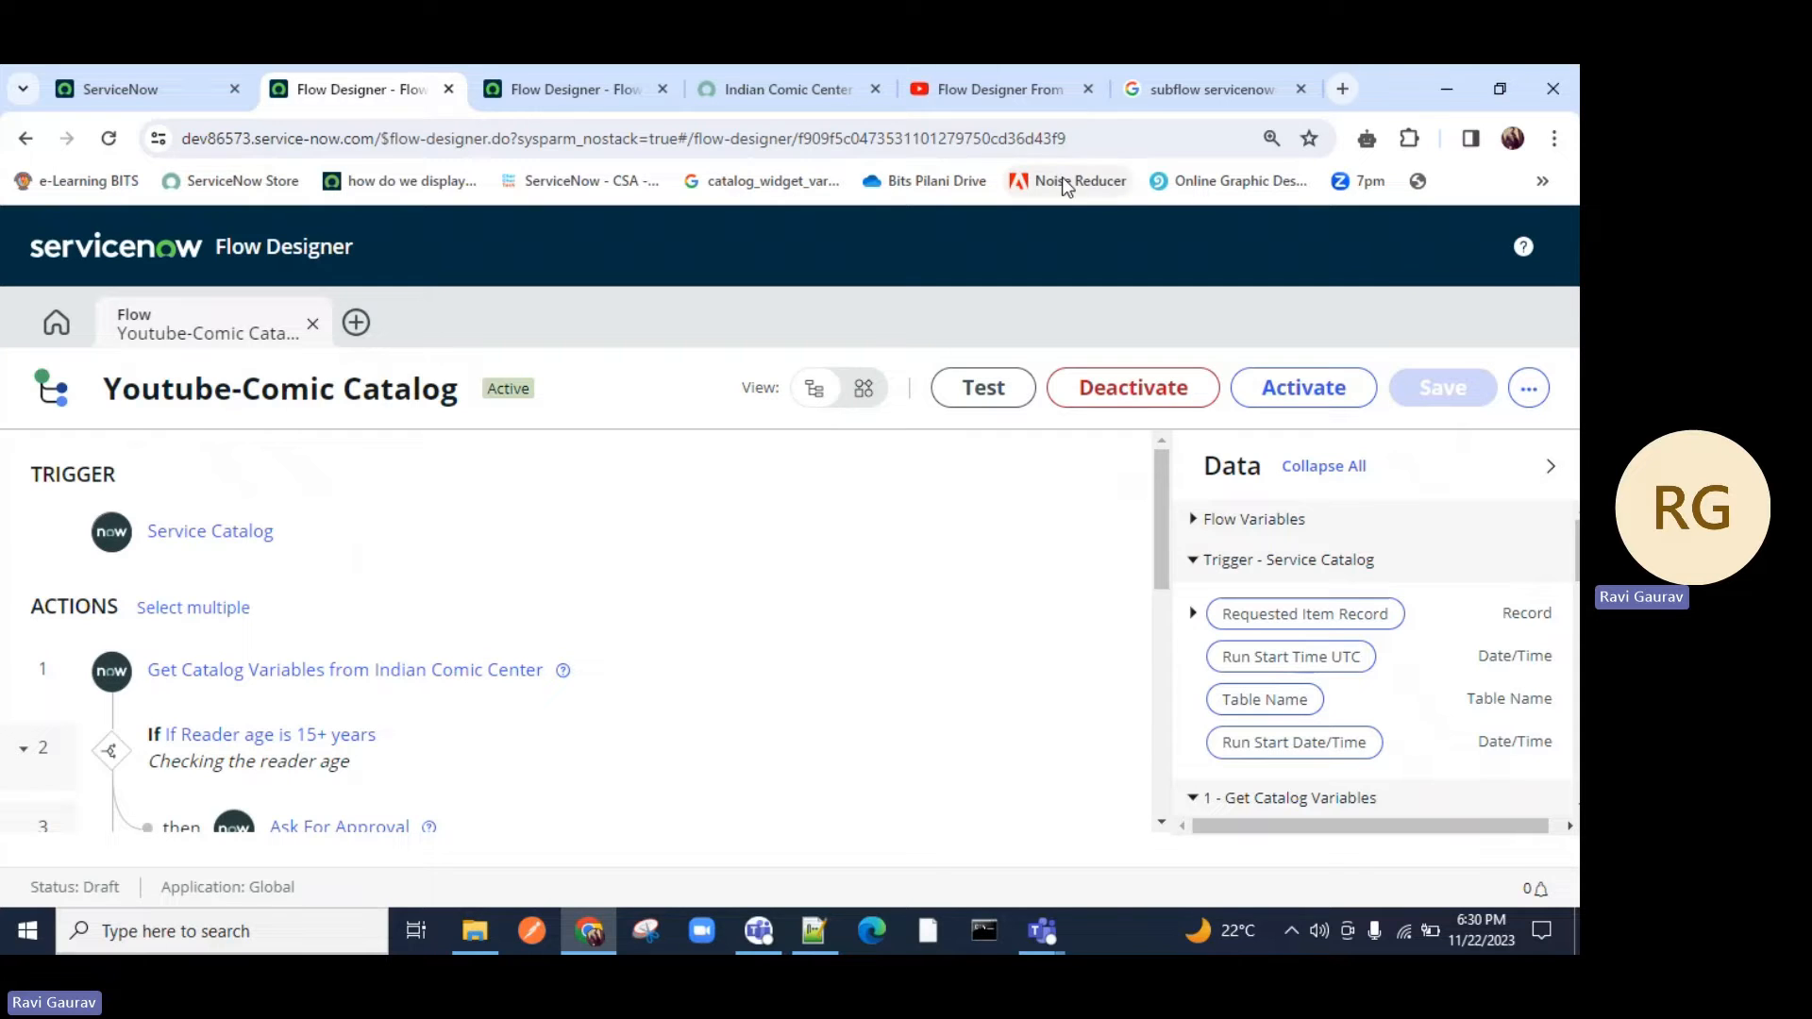
click(1142, 95)
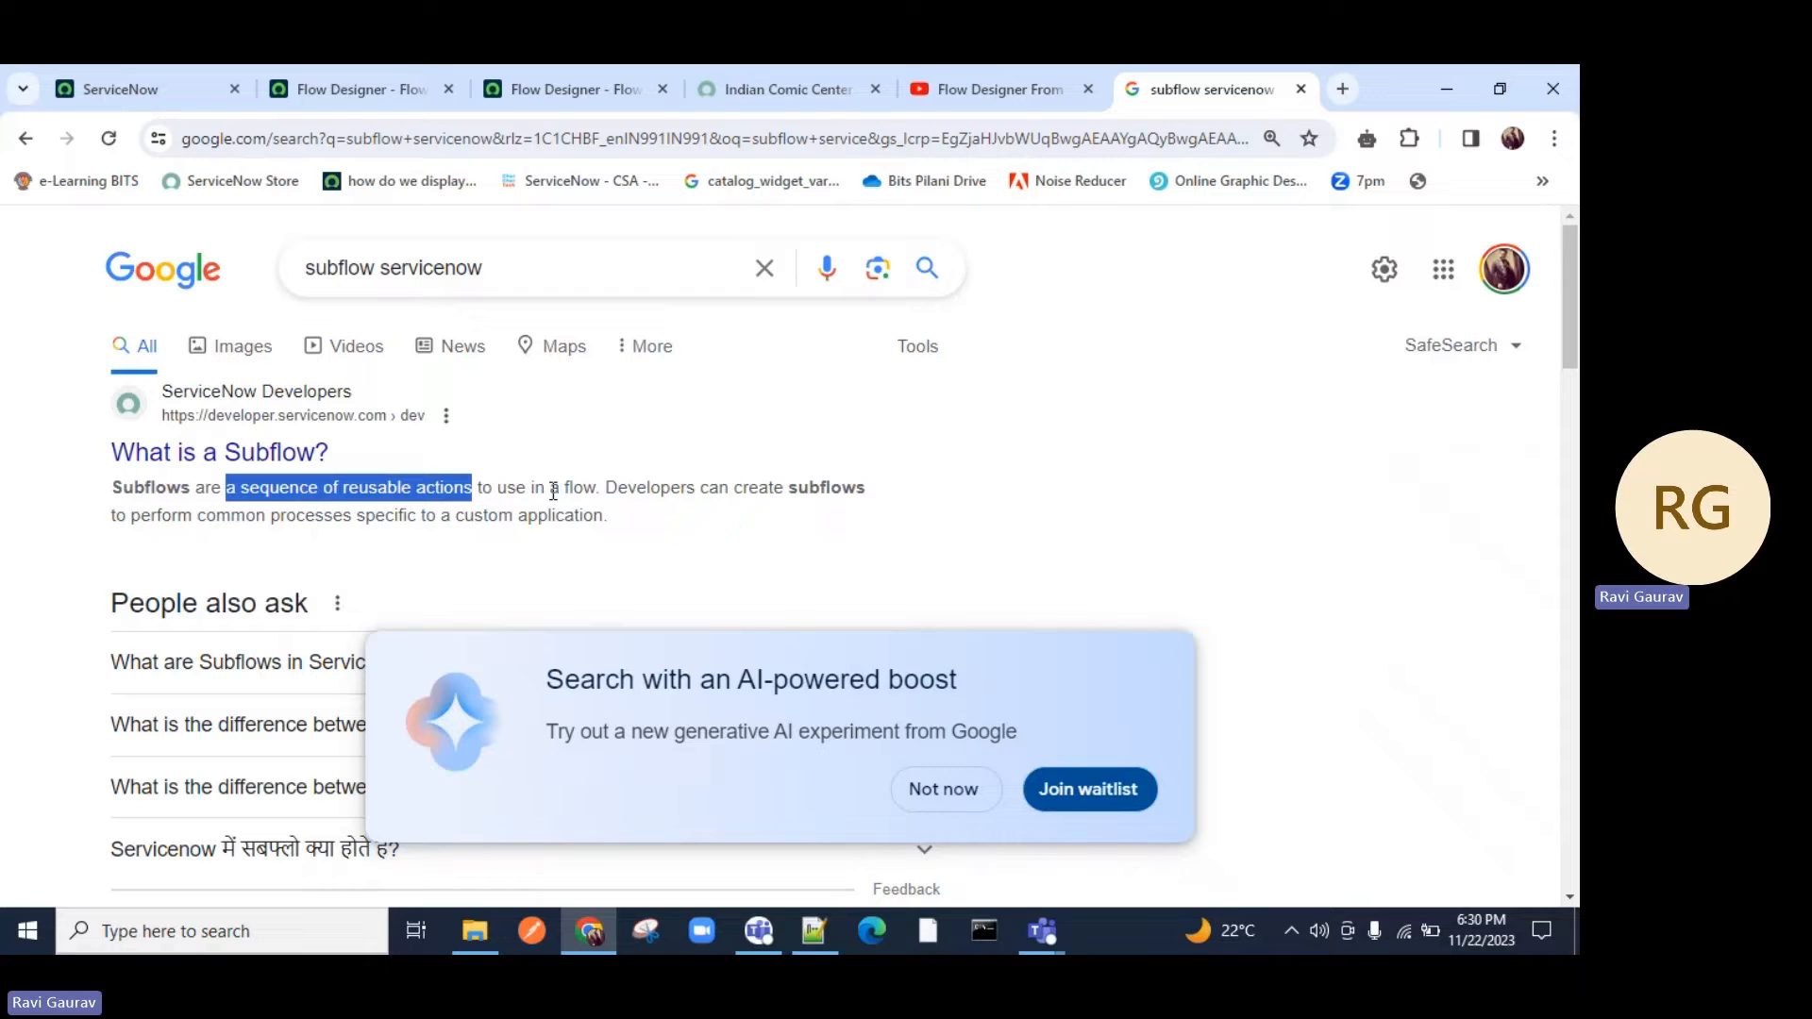
Start a new subflow from the Flow Designer home page and name it Approval SubFlow.
click(145, 87)
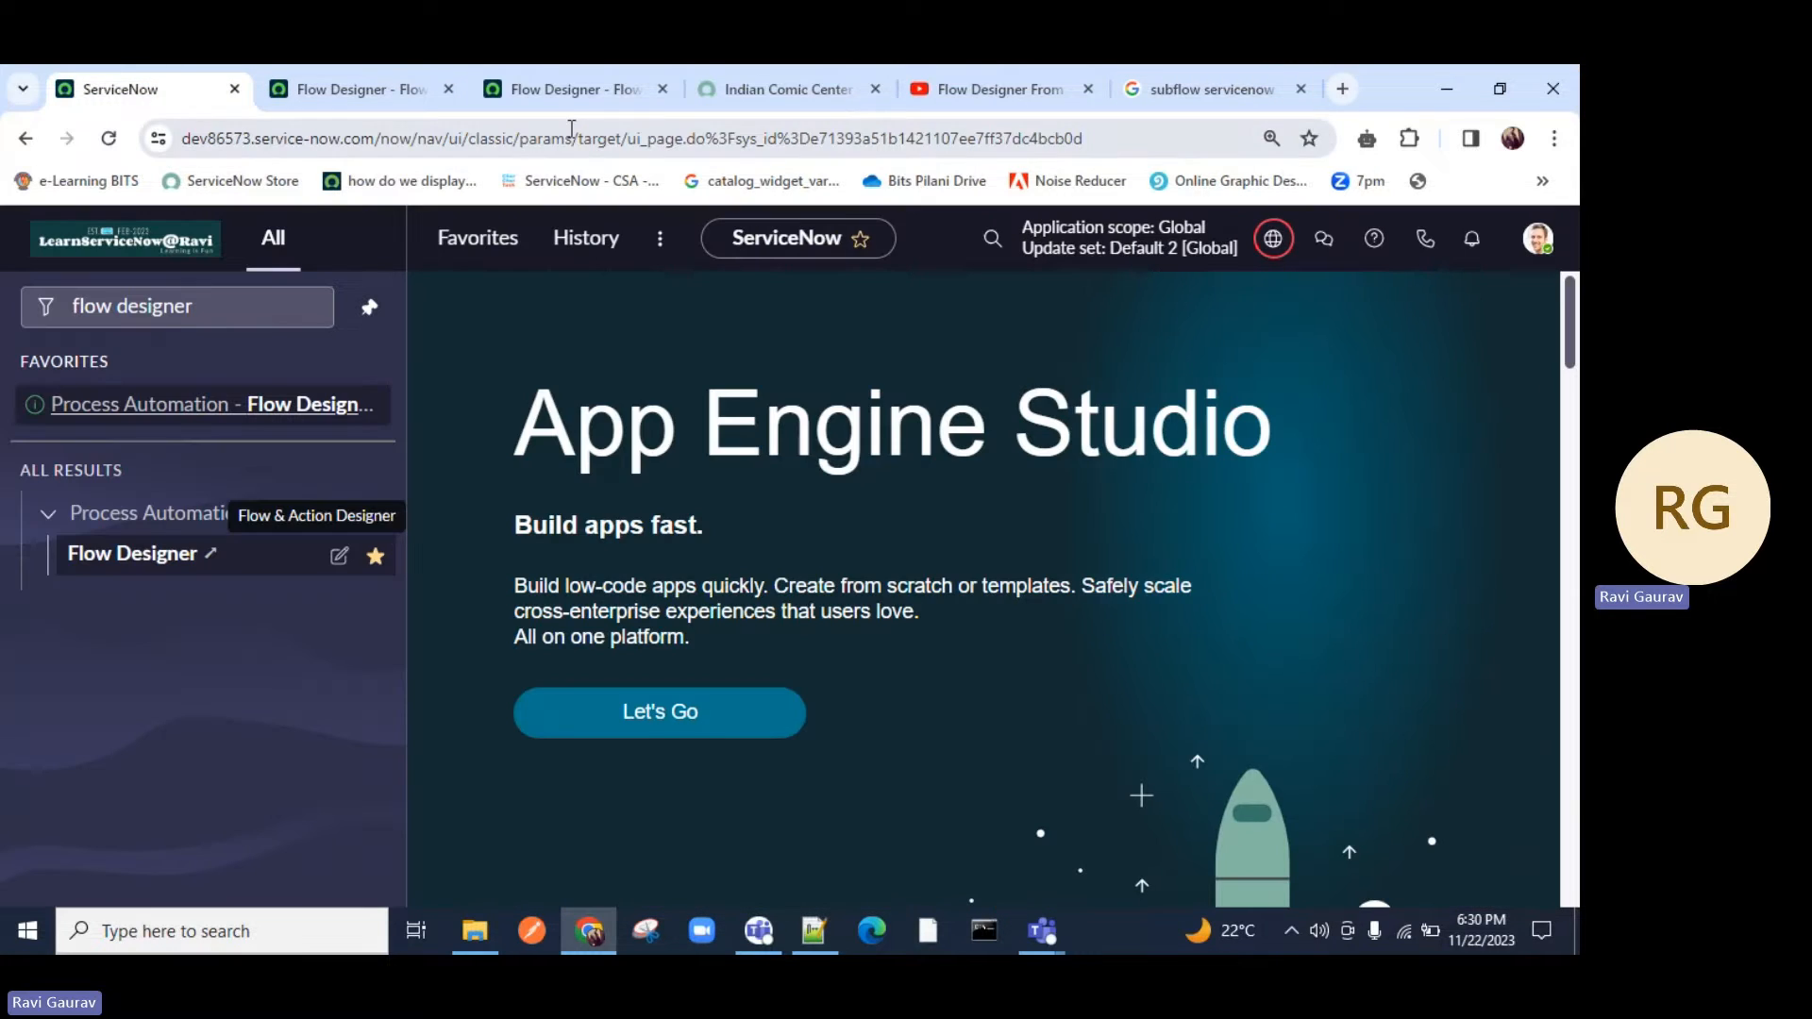
click(383, 84)
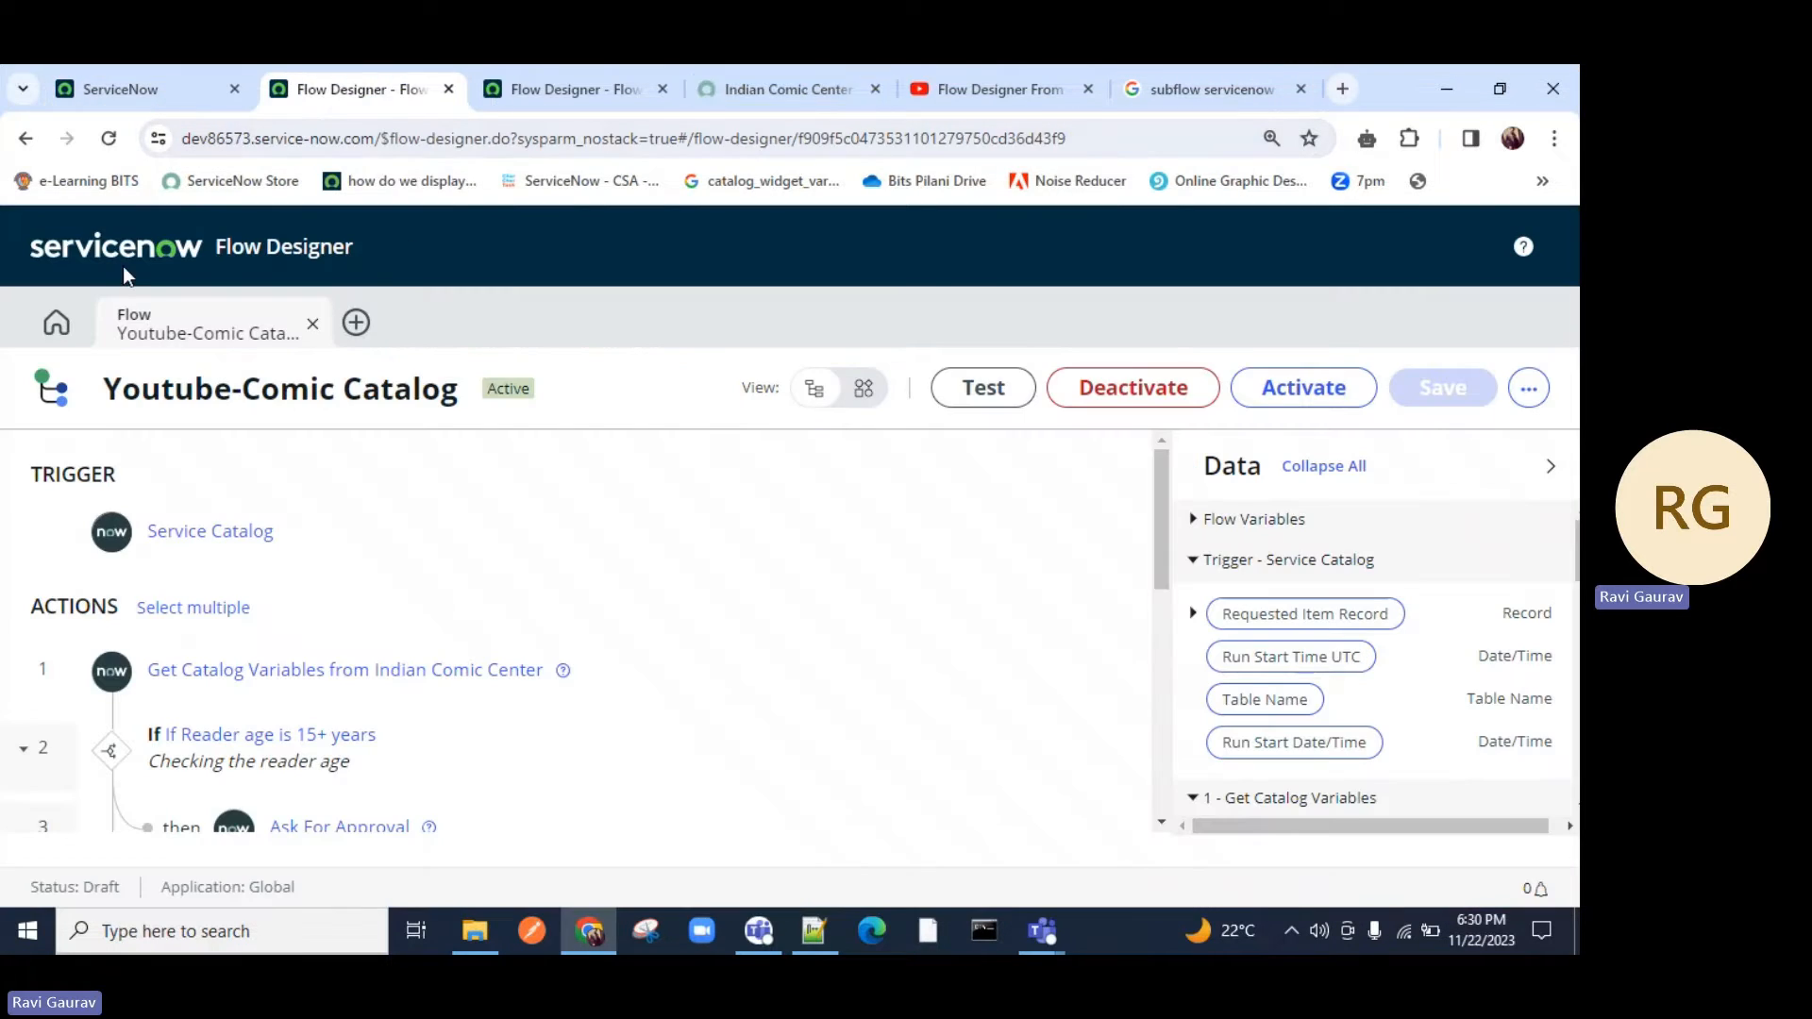
click(56, 322)
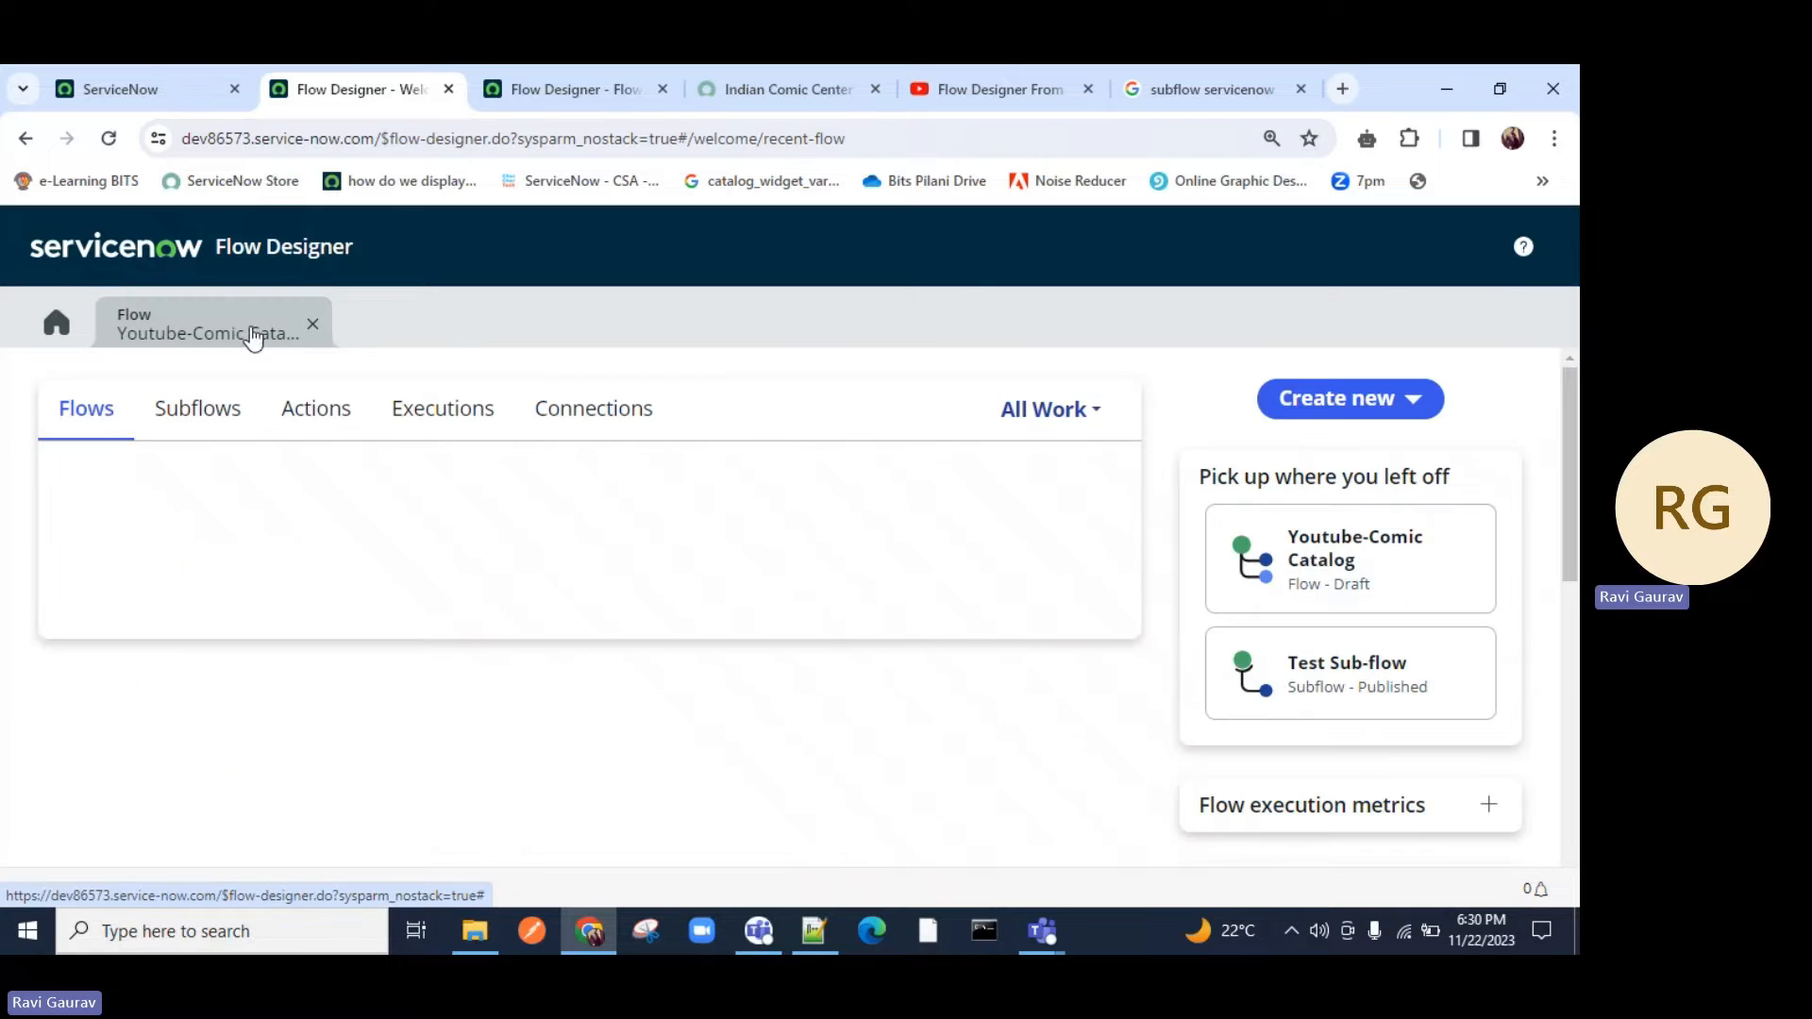
click(1394, 406)
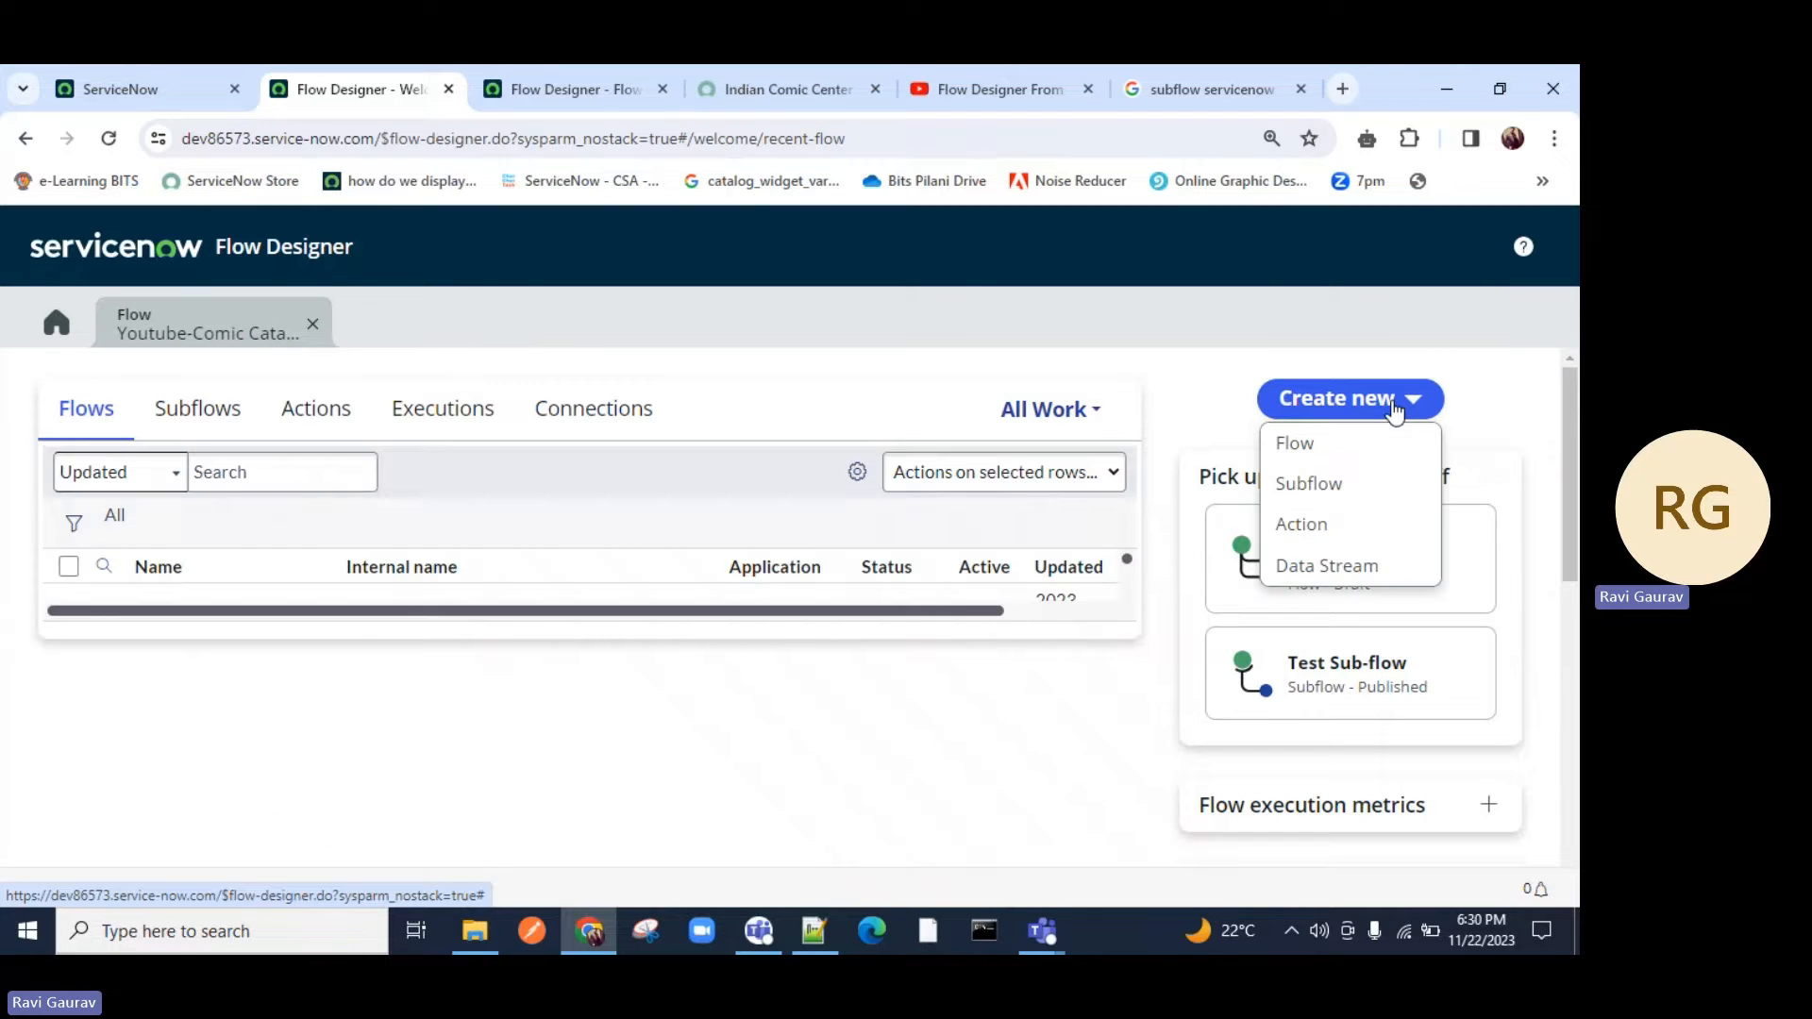
click(1312, 485)
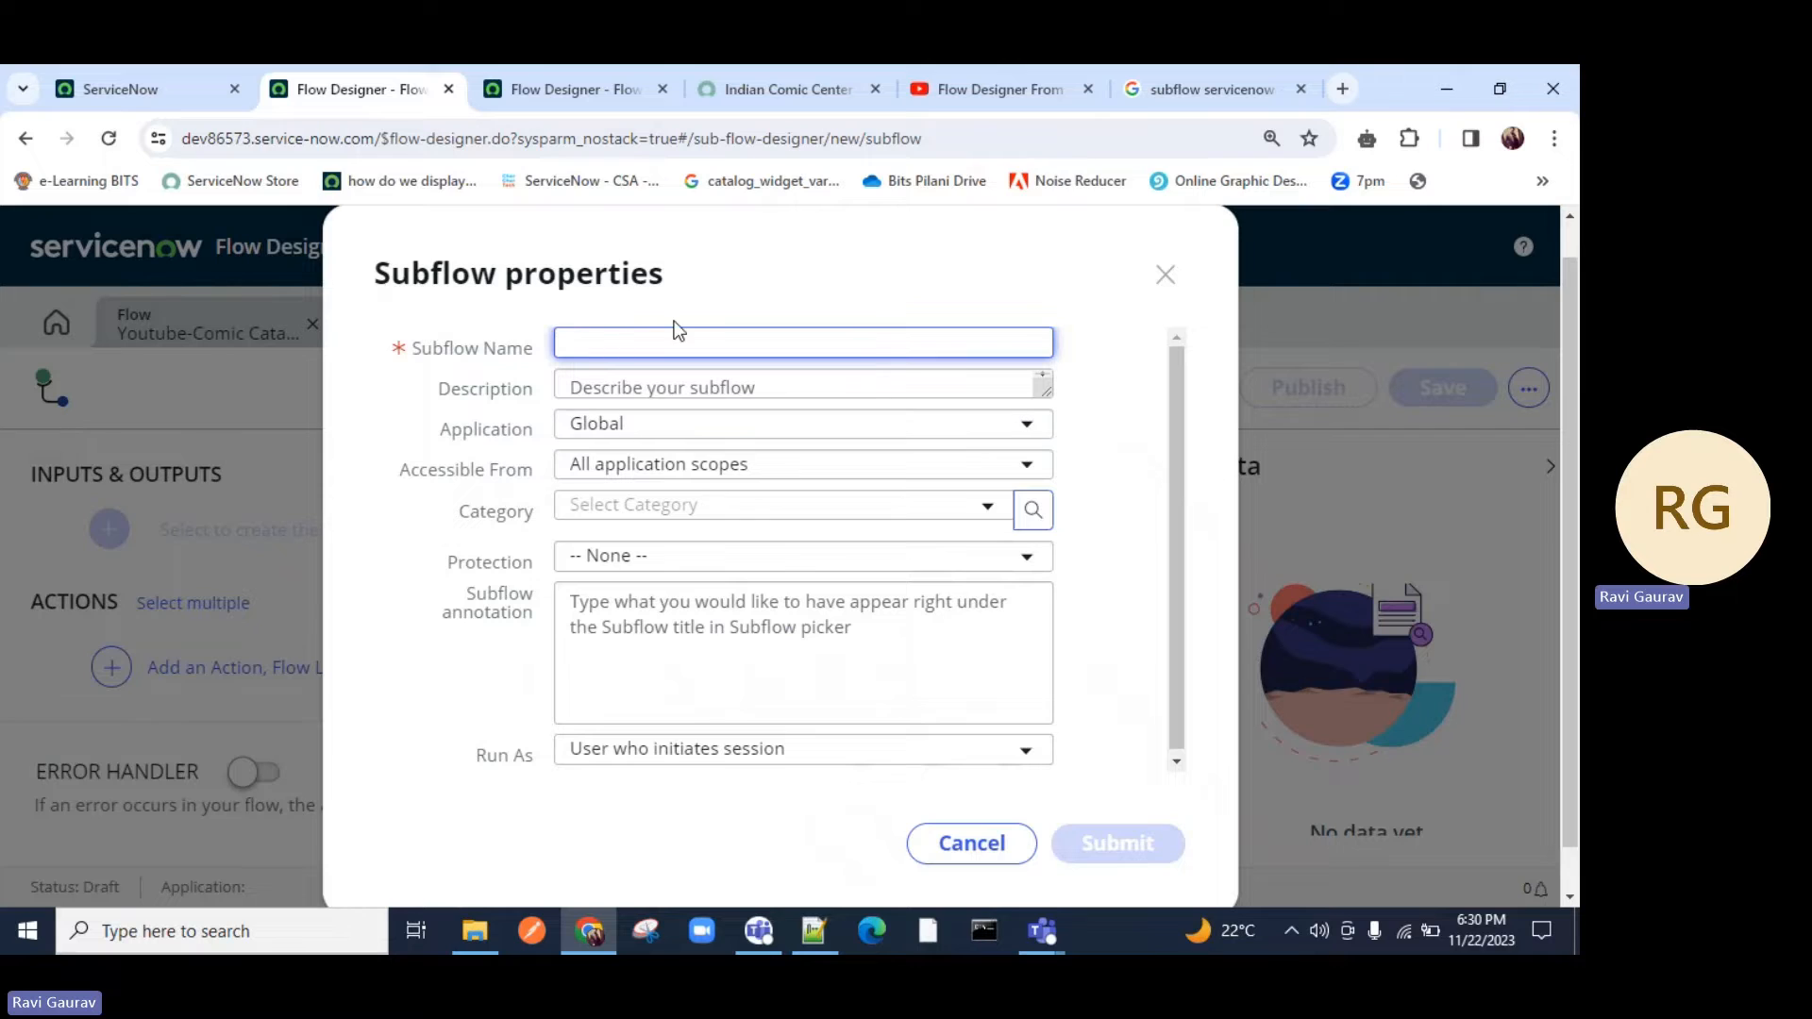
click(663, 346)
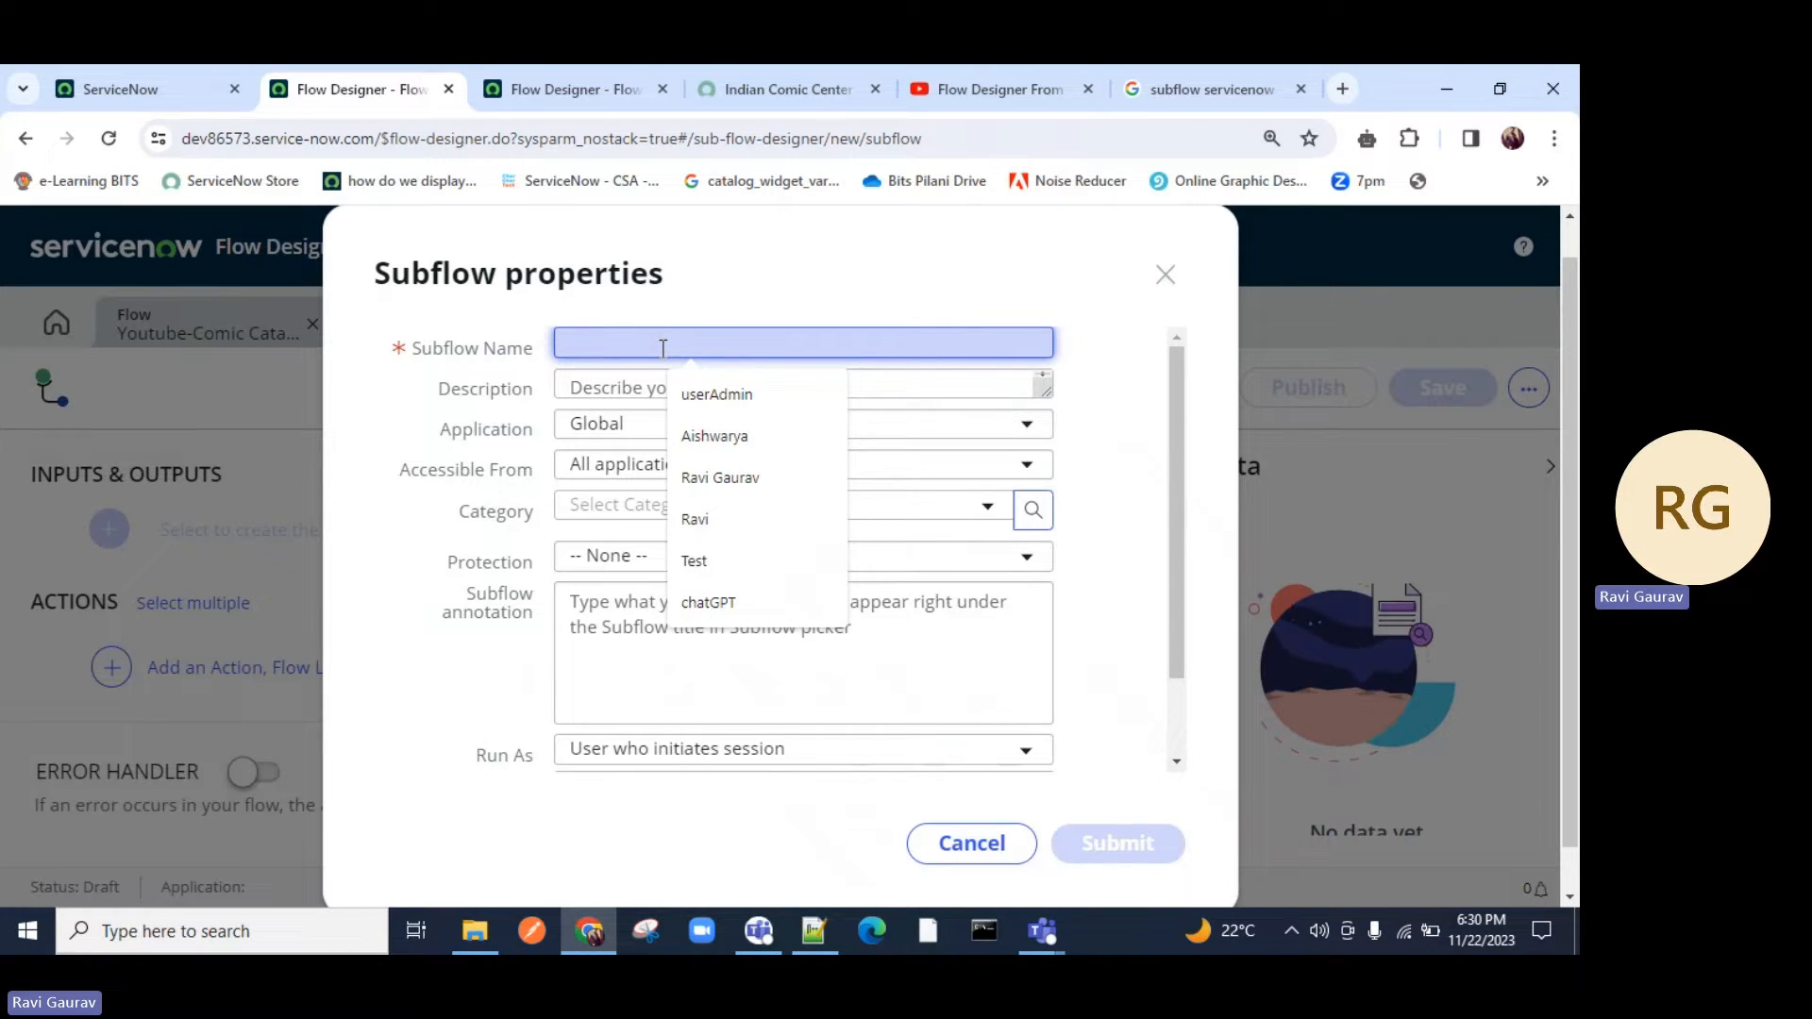
text(a)
key(BackSpace)
text(ap)
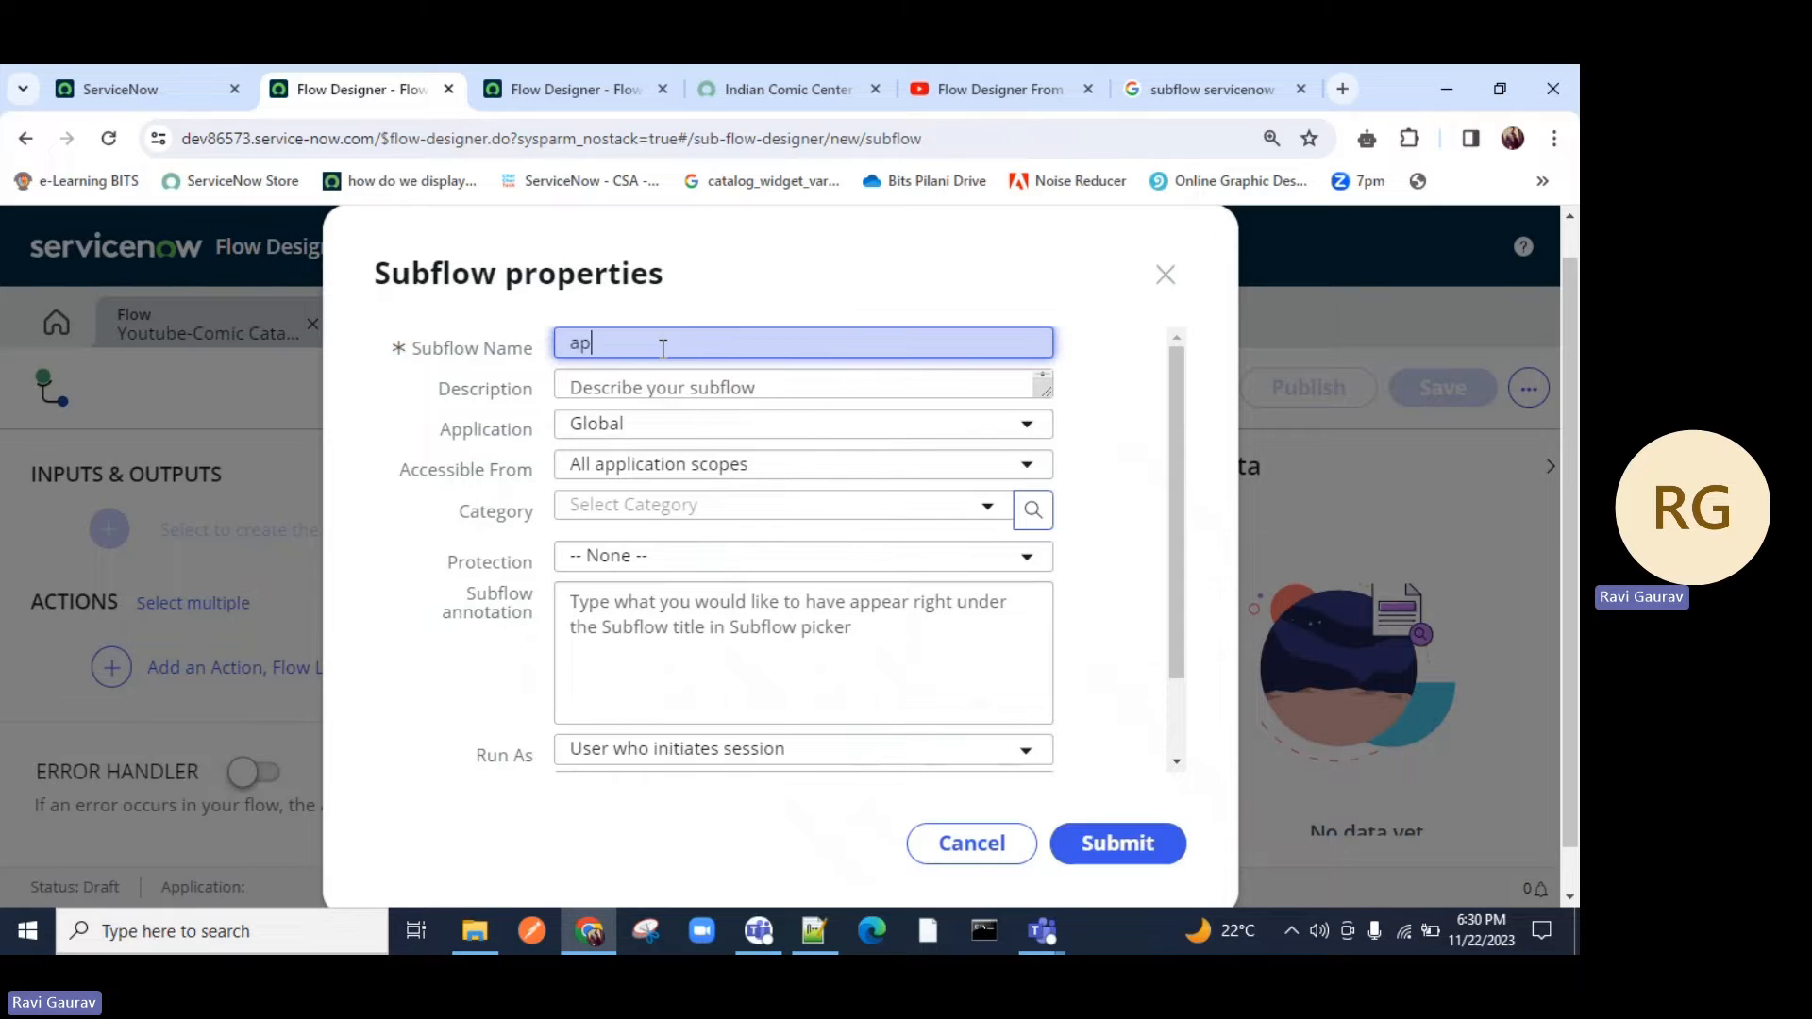
key(BackSpace)
key(BackSpace)
text(Approval SubFlow)
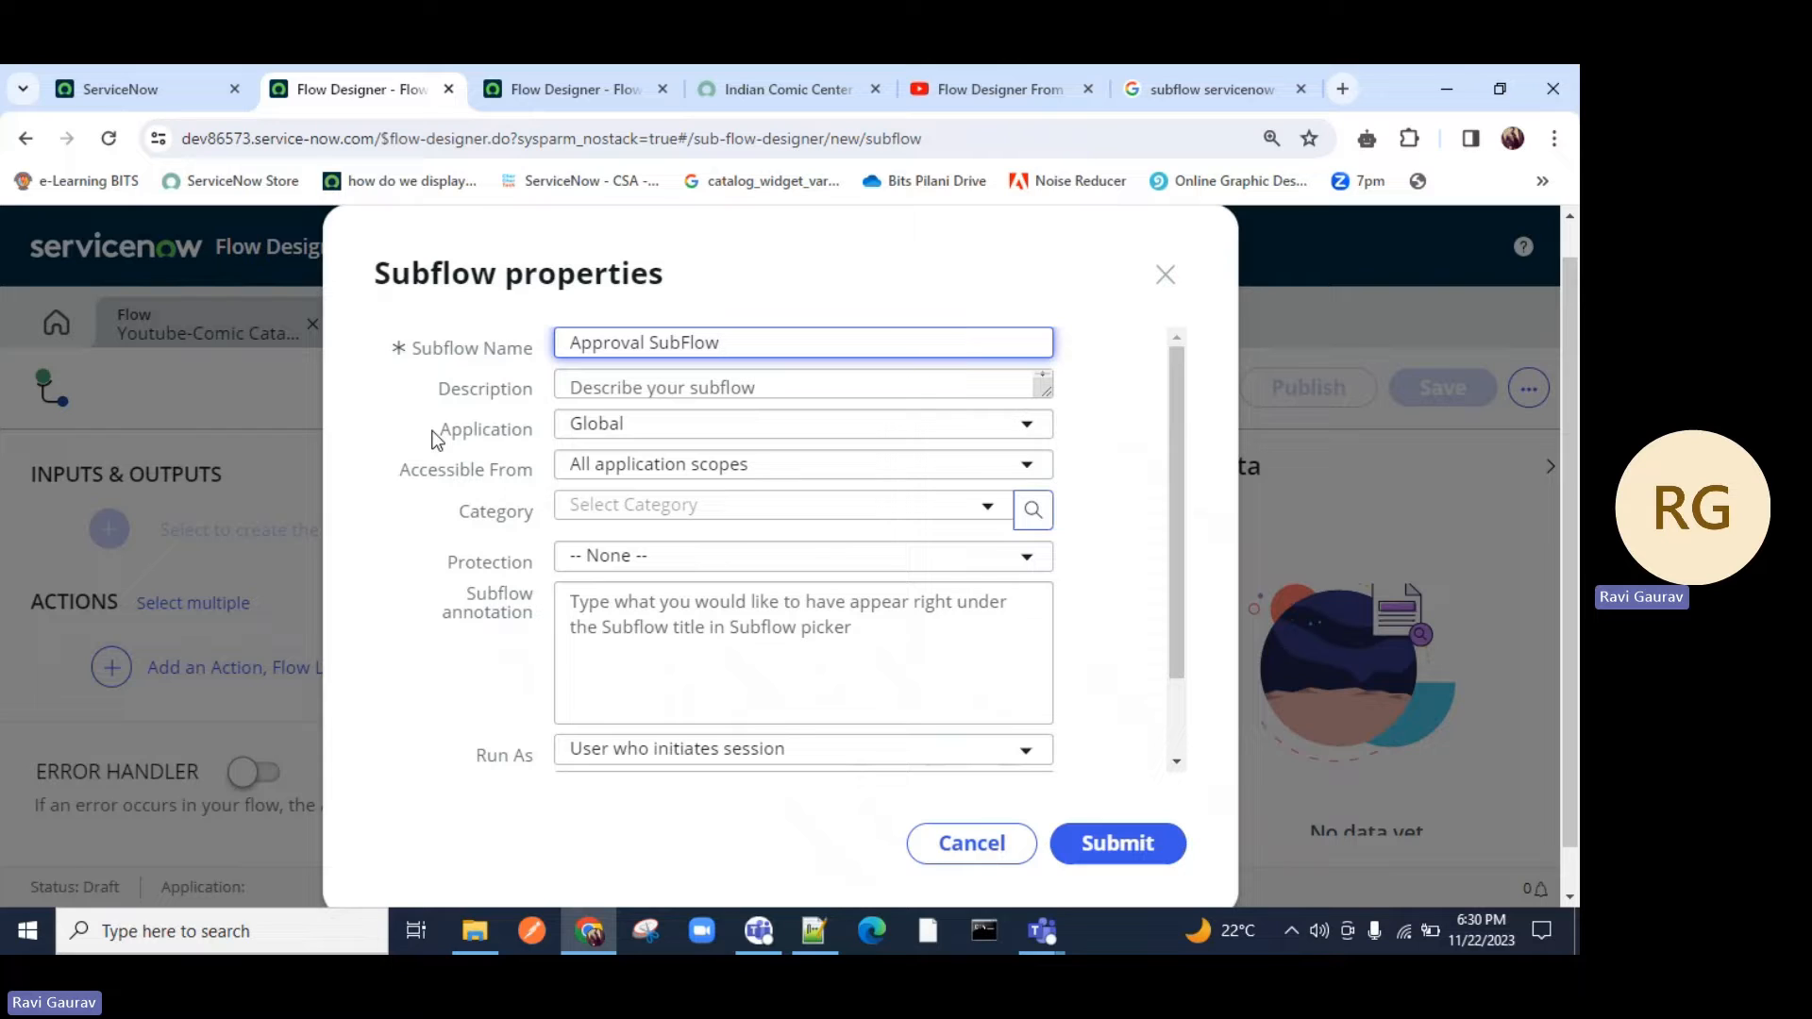
Check the Accessible From and Application settings, keep the application as Global, and submit the subflow properties.
click(404, 478)
drag(408, 477, 529, 474)
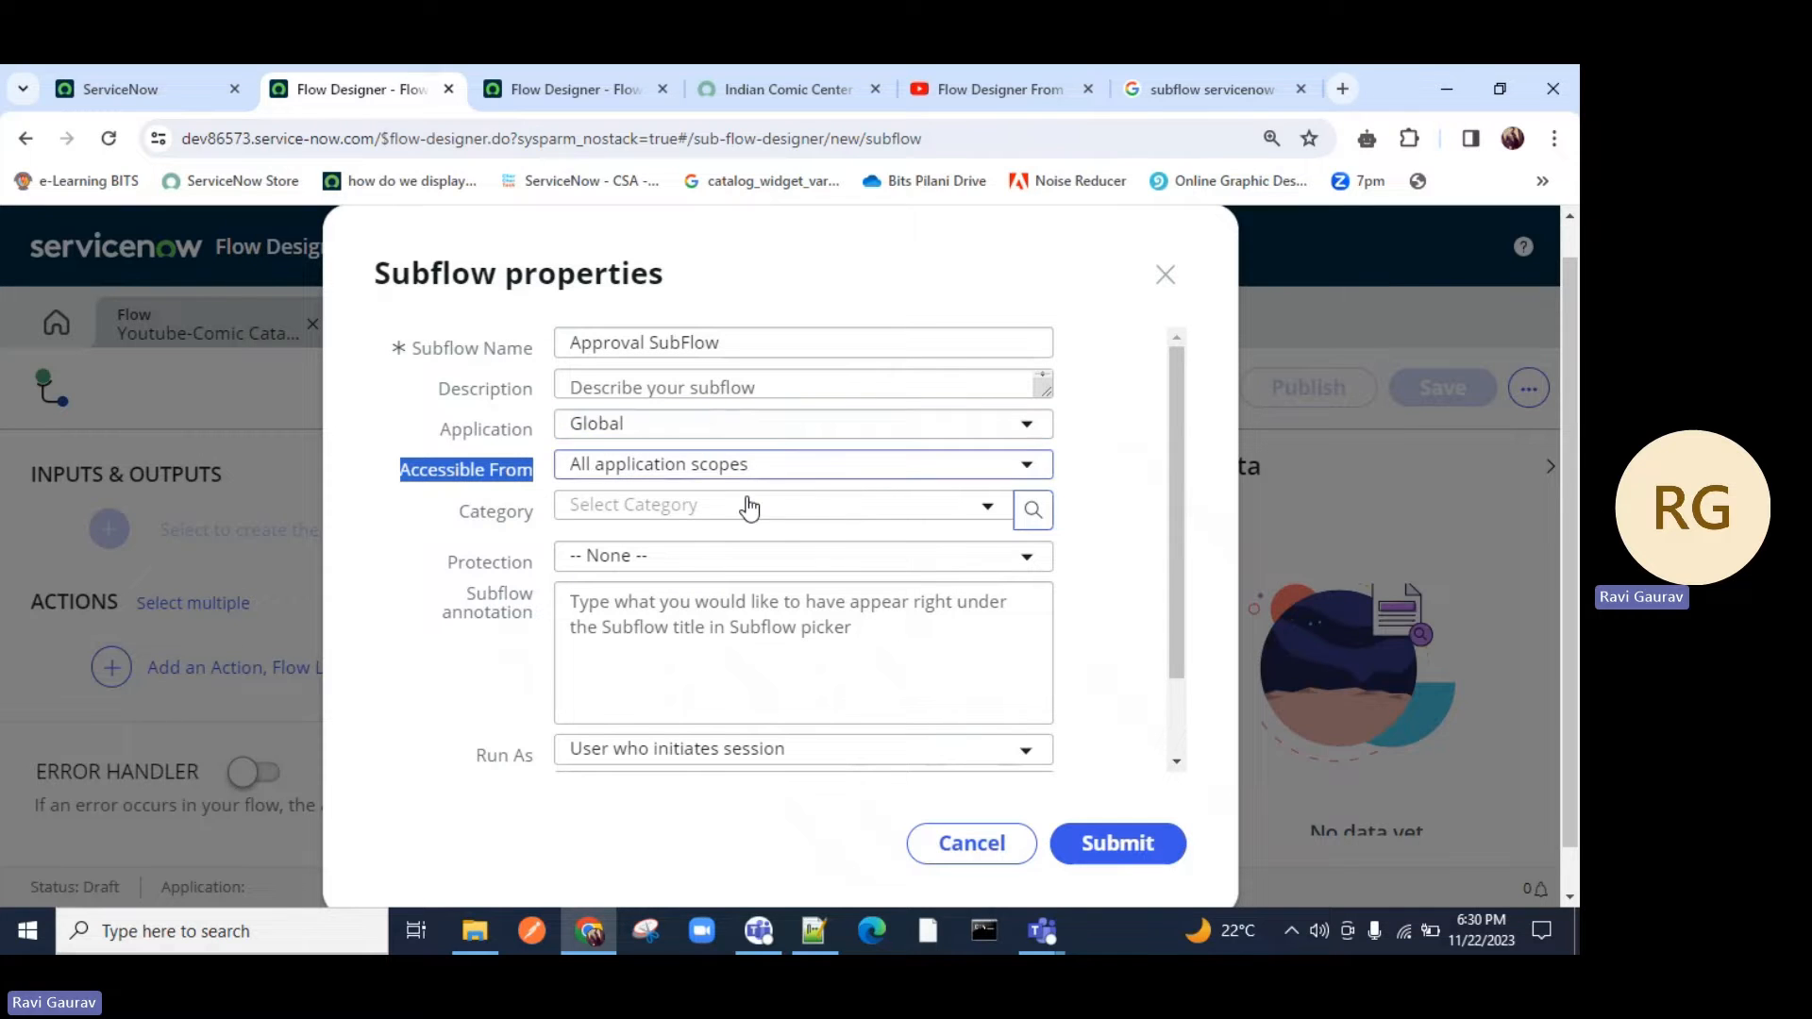
click(756, 429)
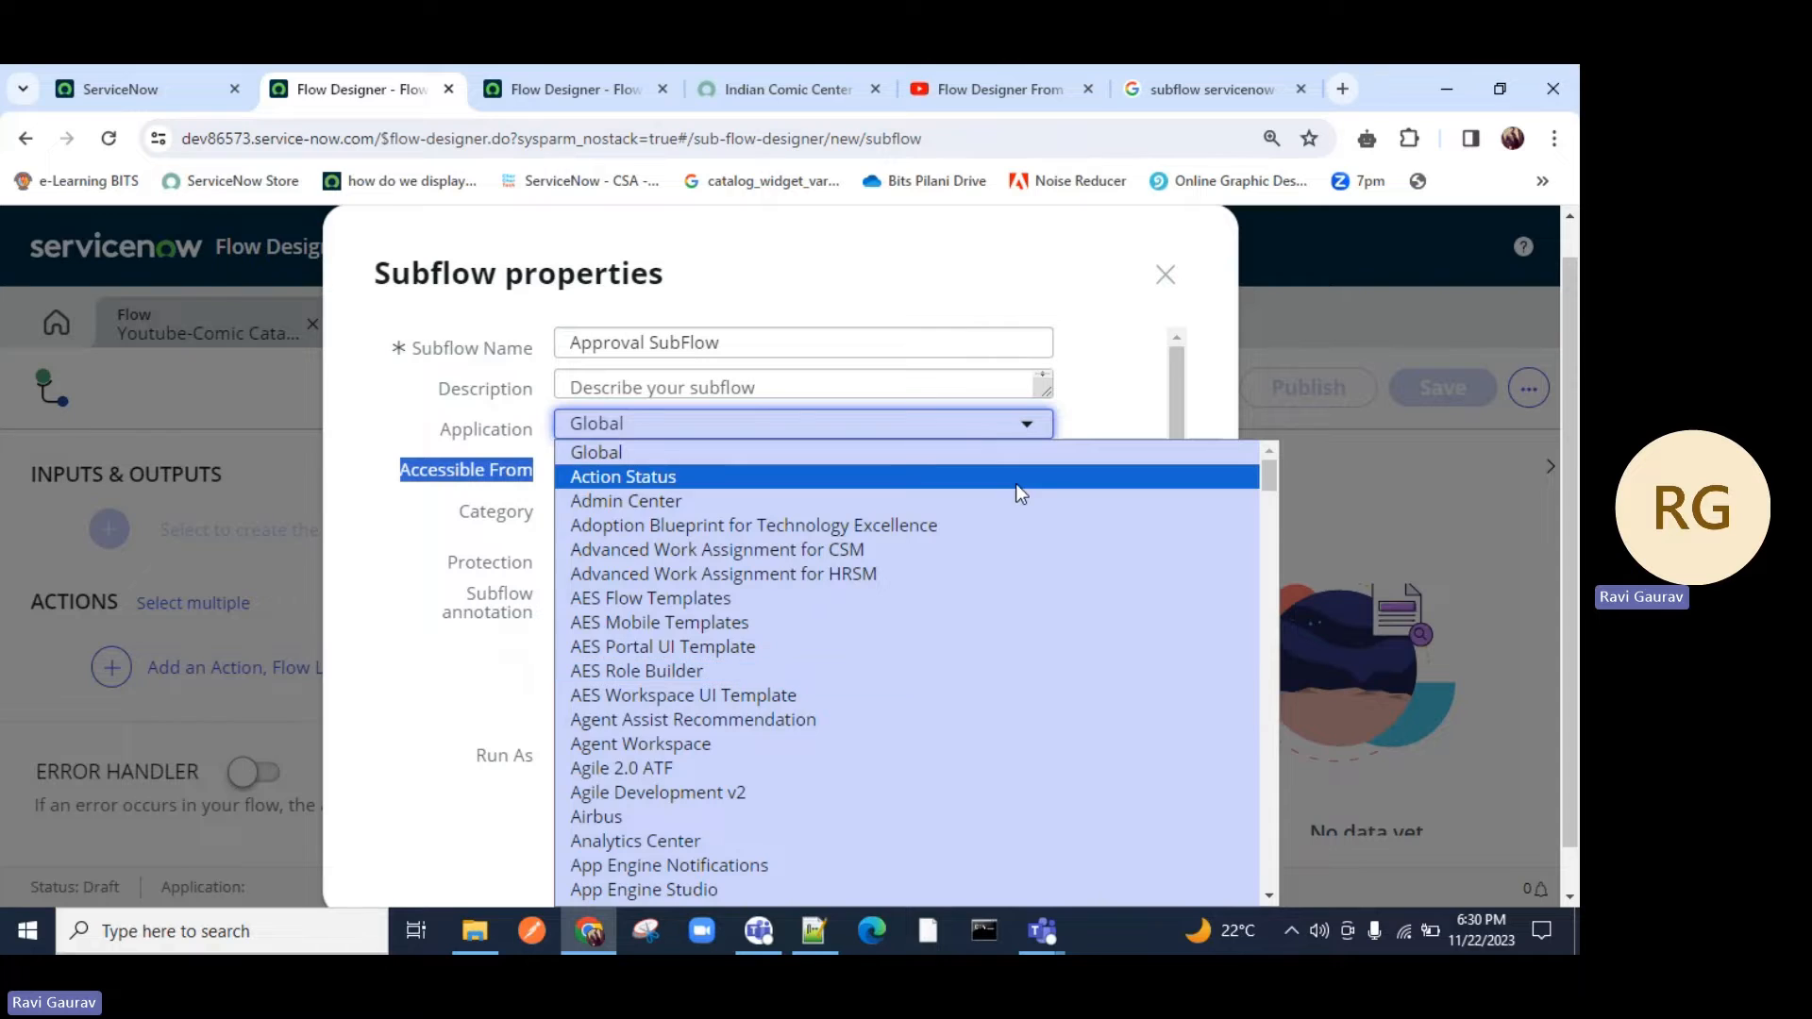
click(1117, 400)
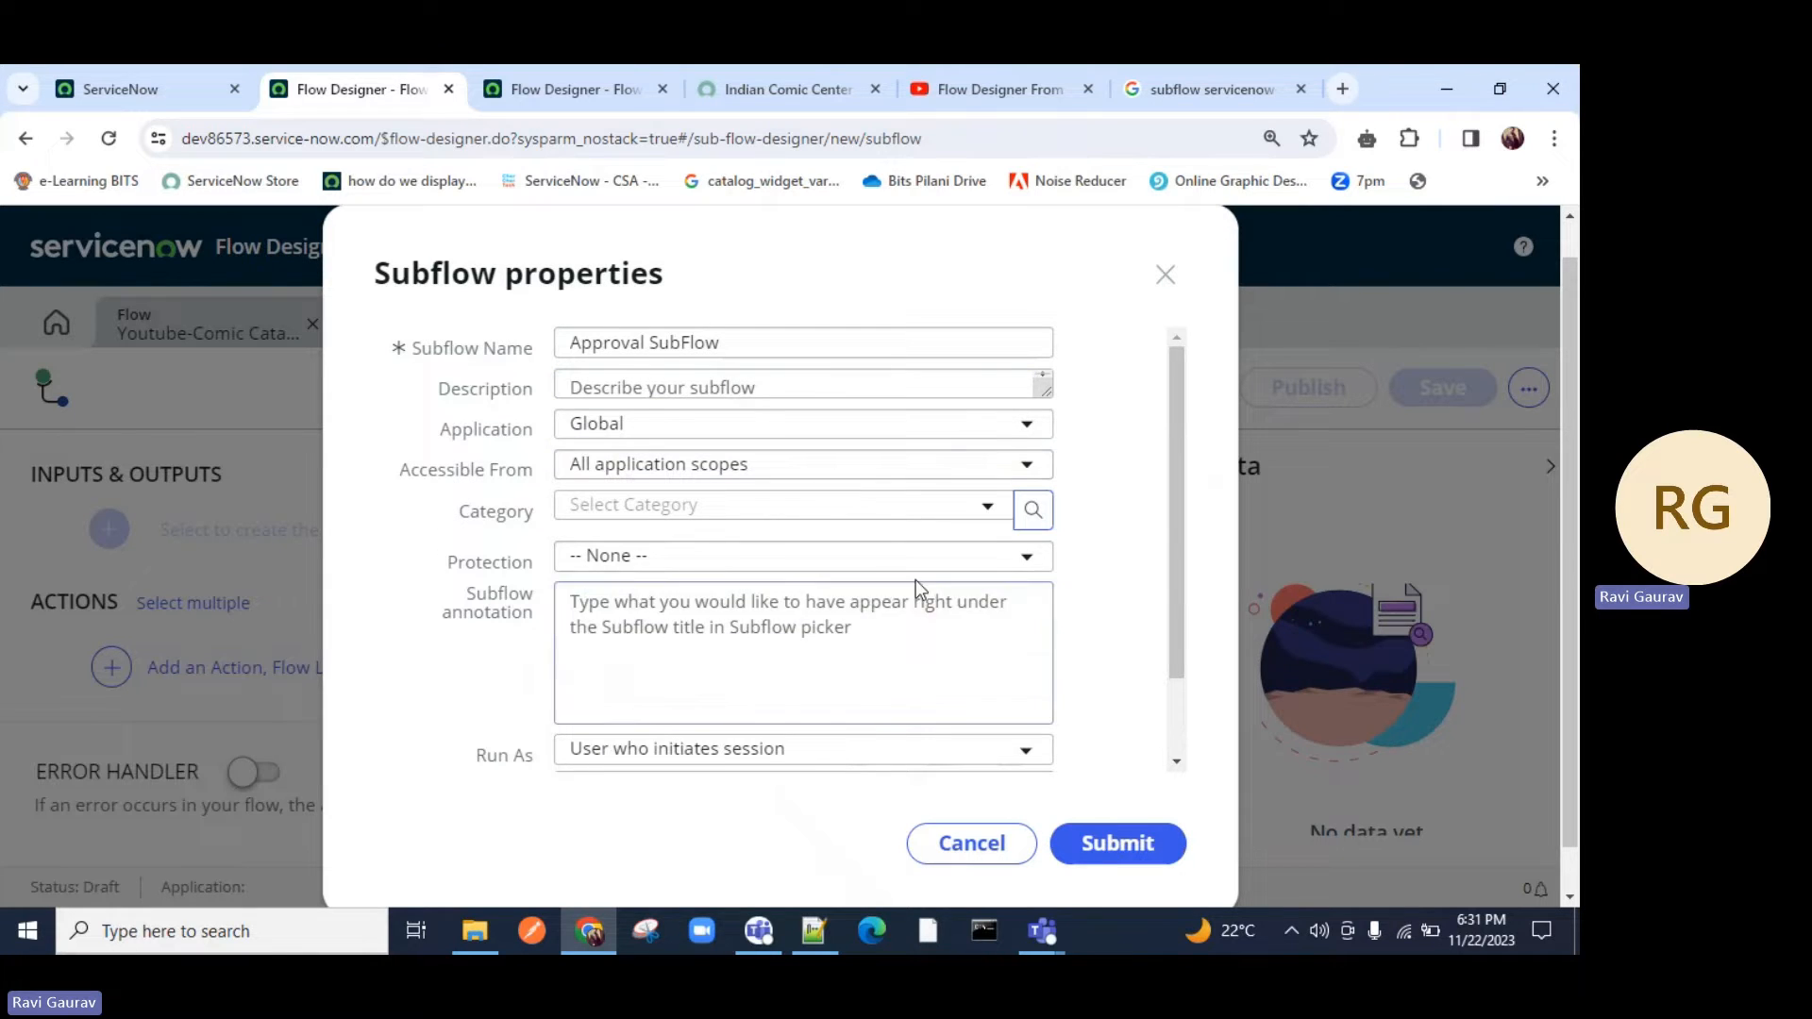
scroll(915, 579, down, 1)
click(1115, 846)
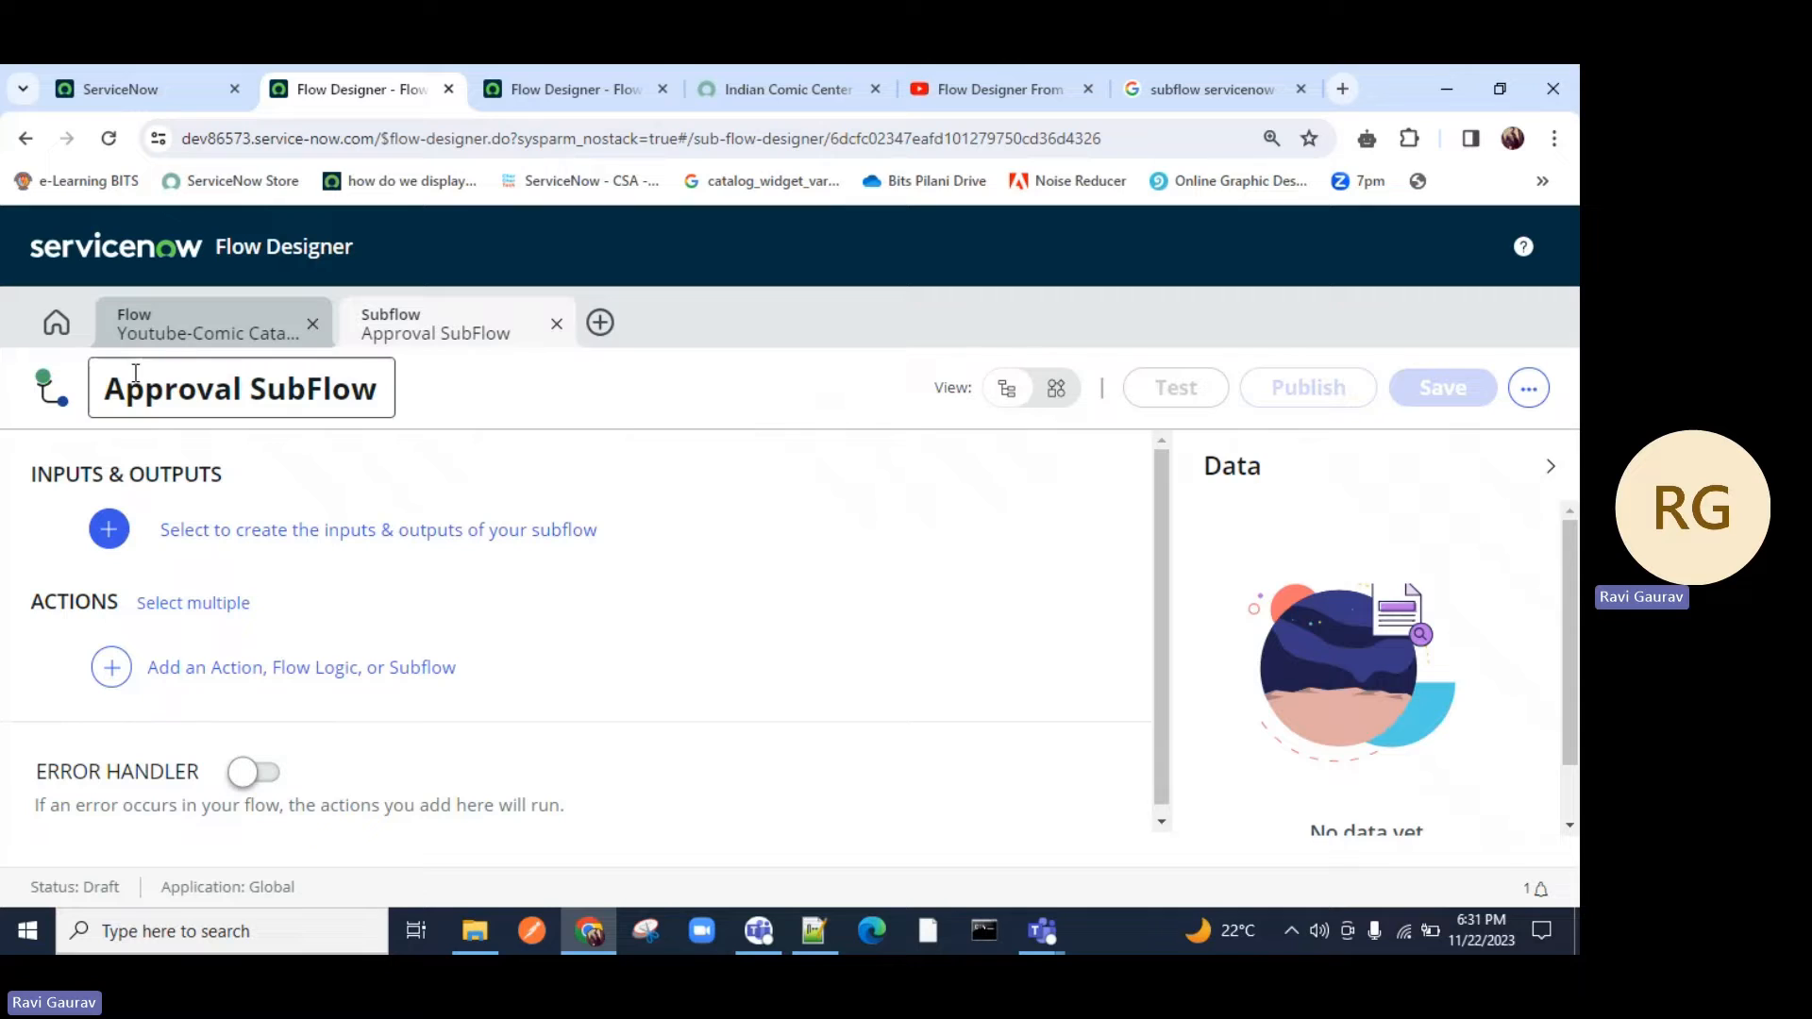
Highlight the subflow's title and Inputs & Outputs heading, and show the insertion options after Get Catalog Variables in the Youtube-Comic Catalog flow.
drag(102, 388, 378, 403)
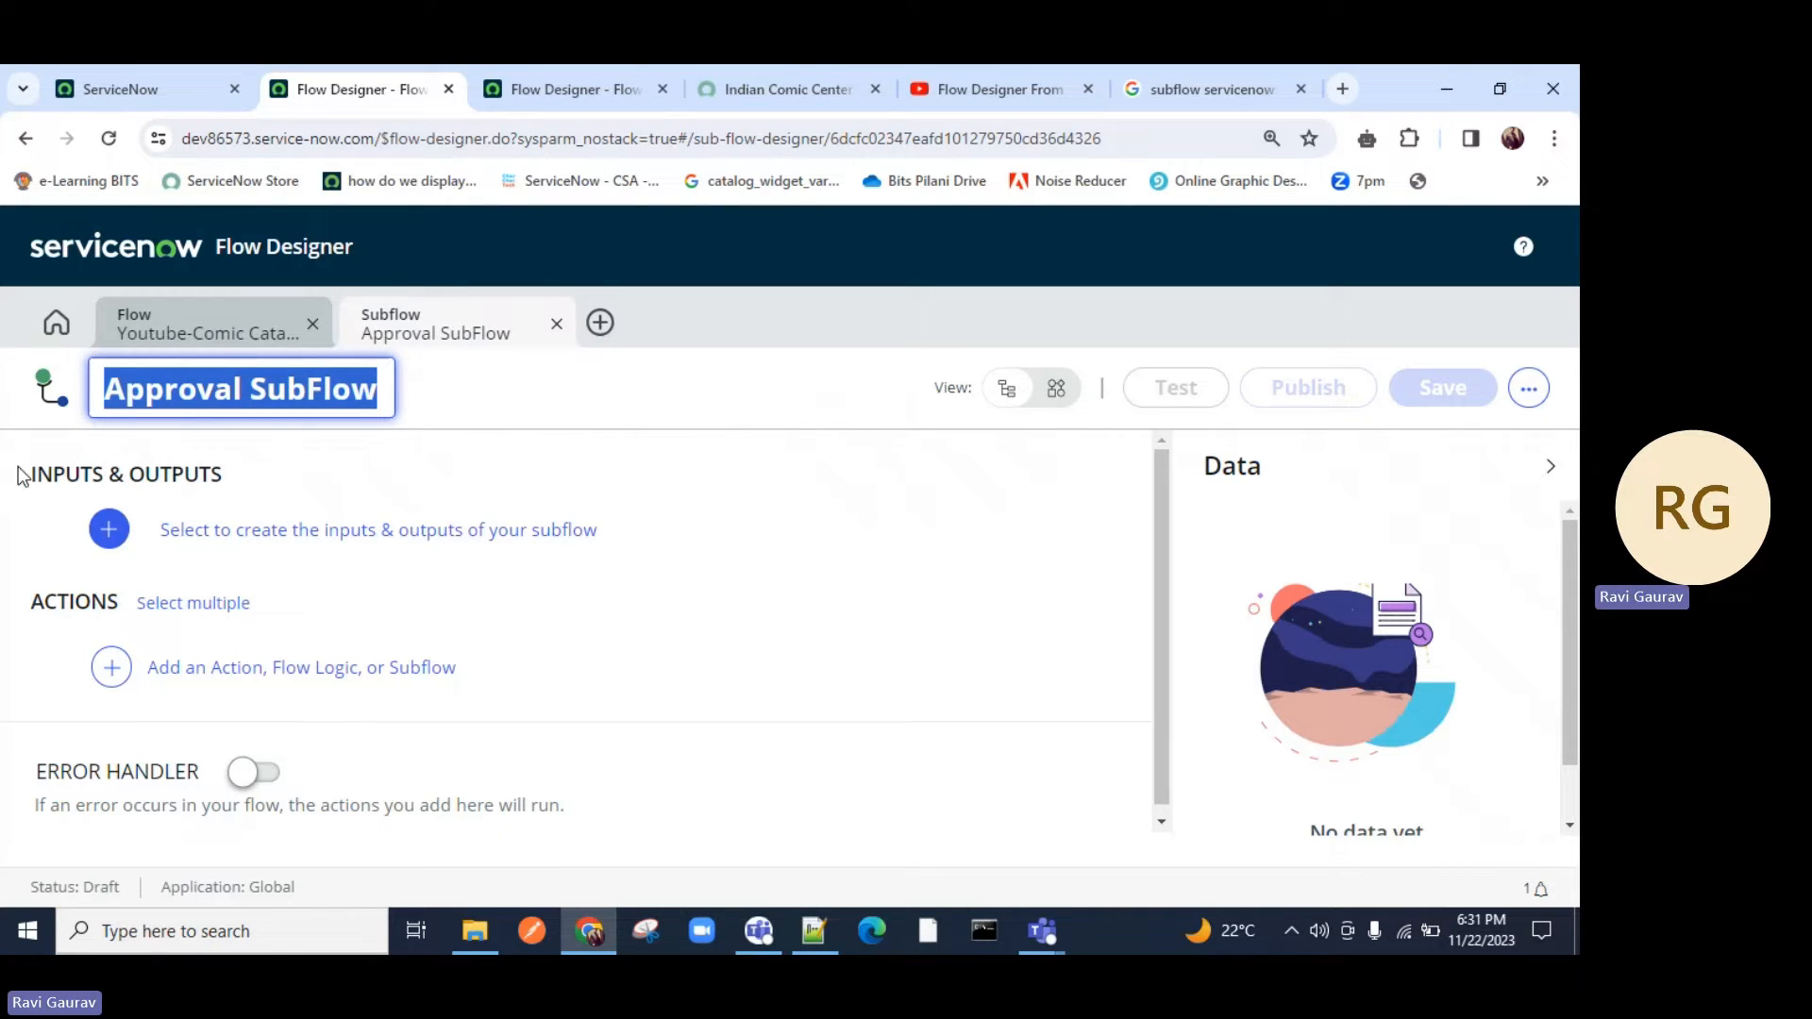
drag(26, 479, 251, 476)
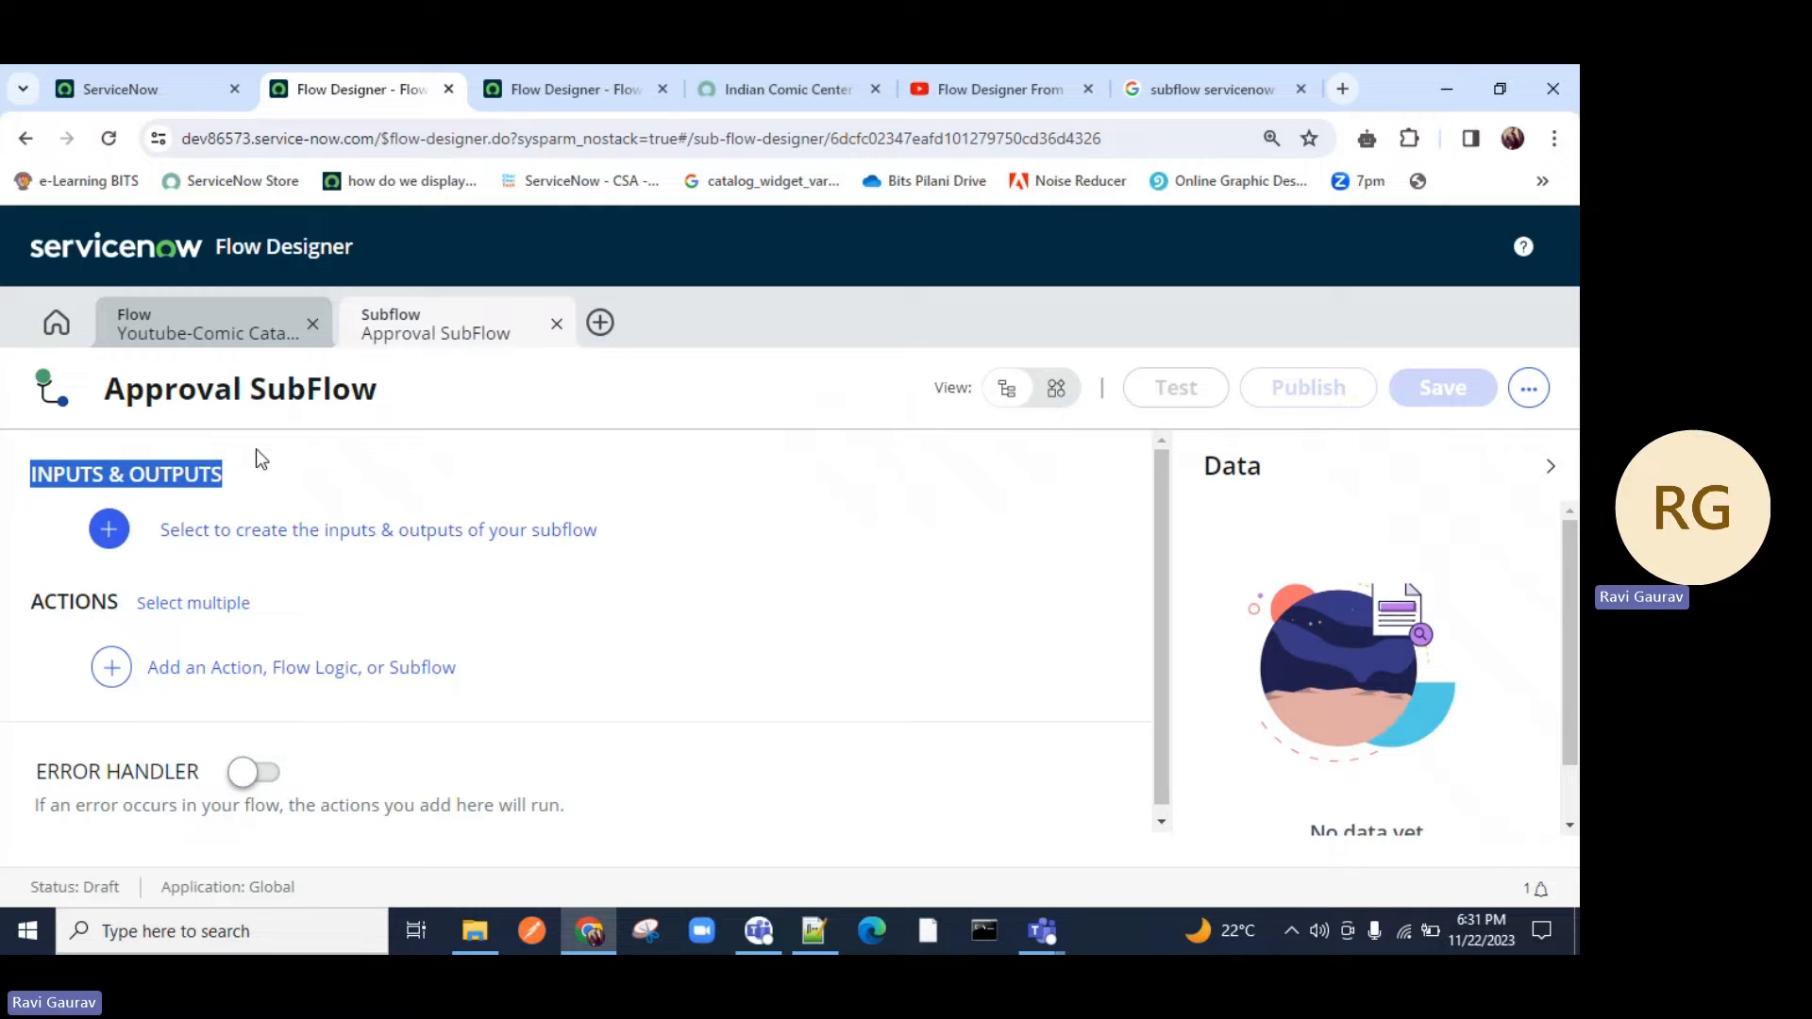
click(753, 85)
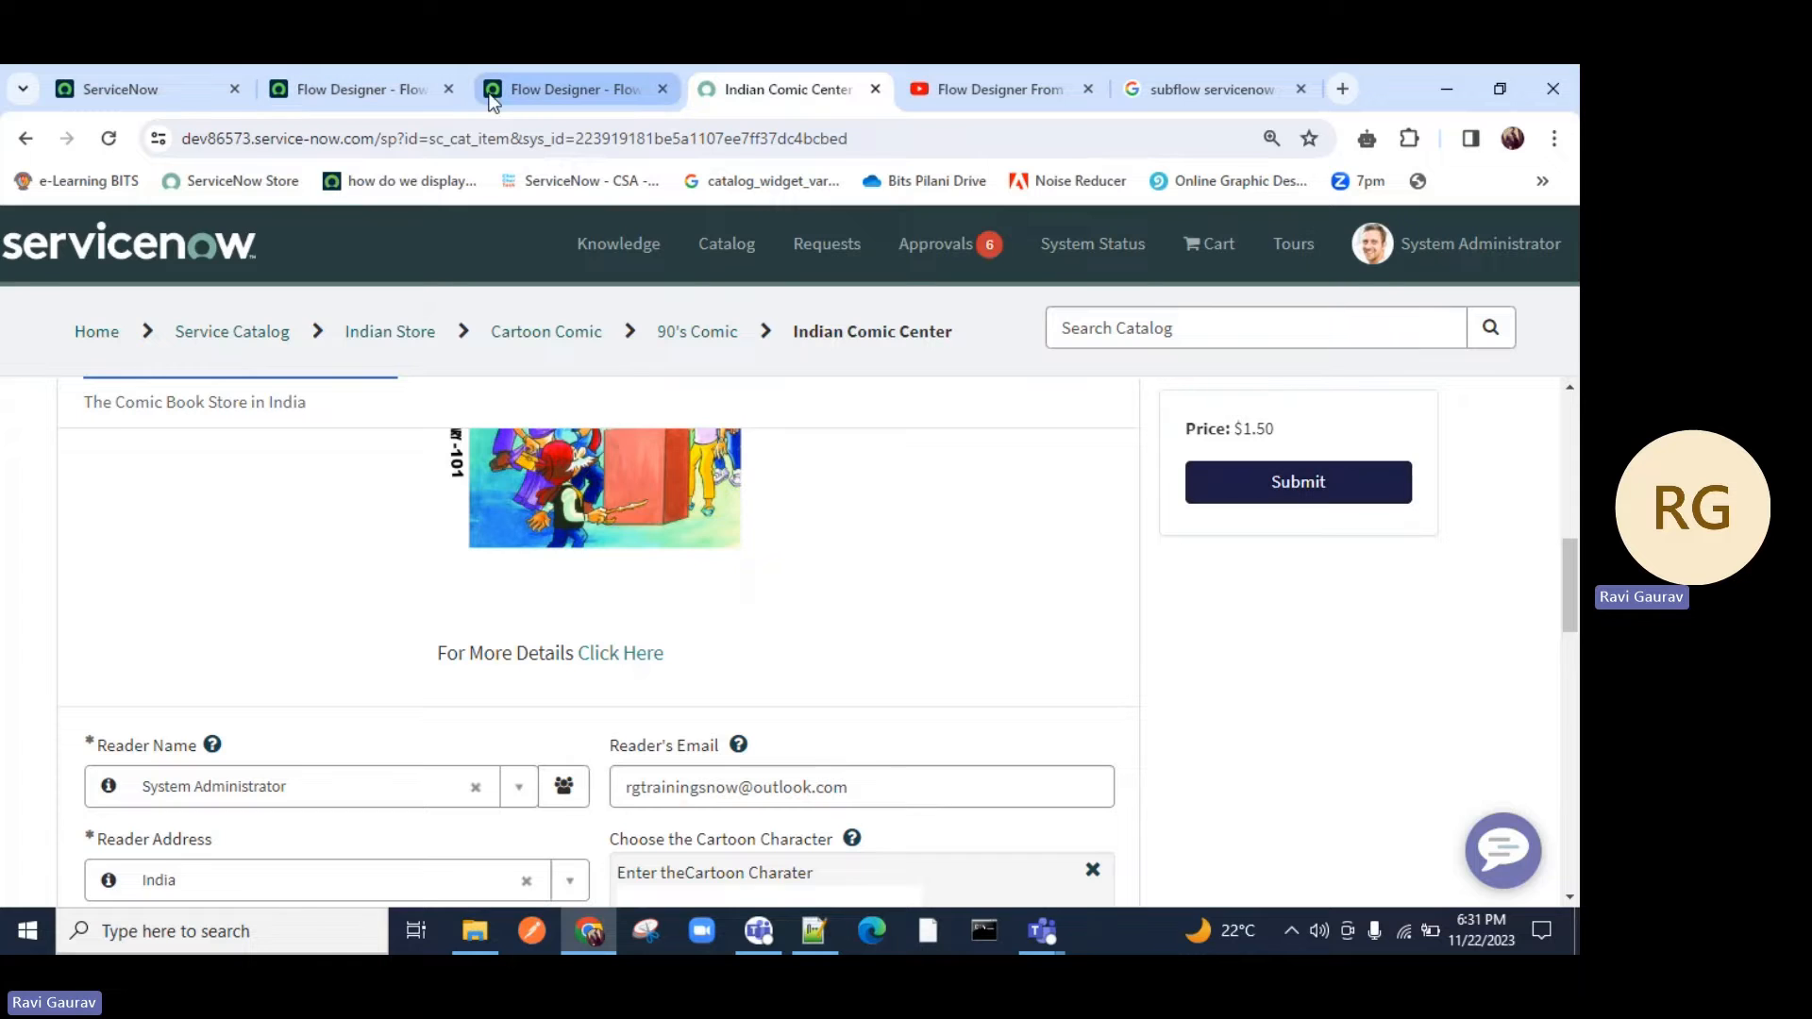
click(530, 96)
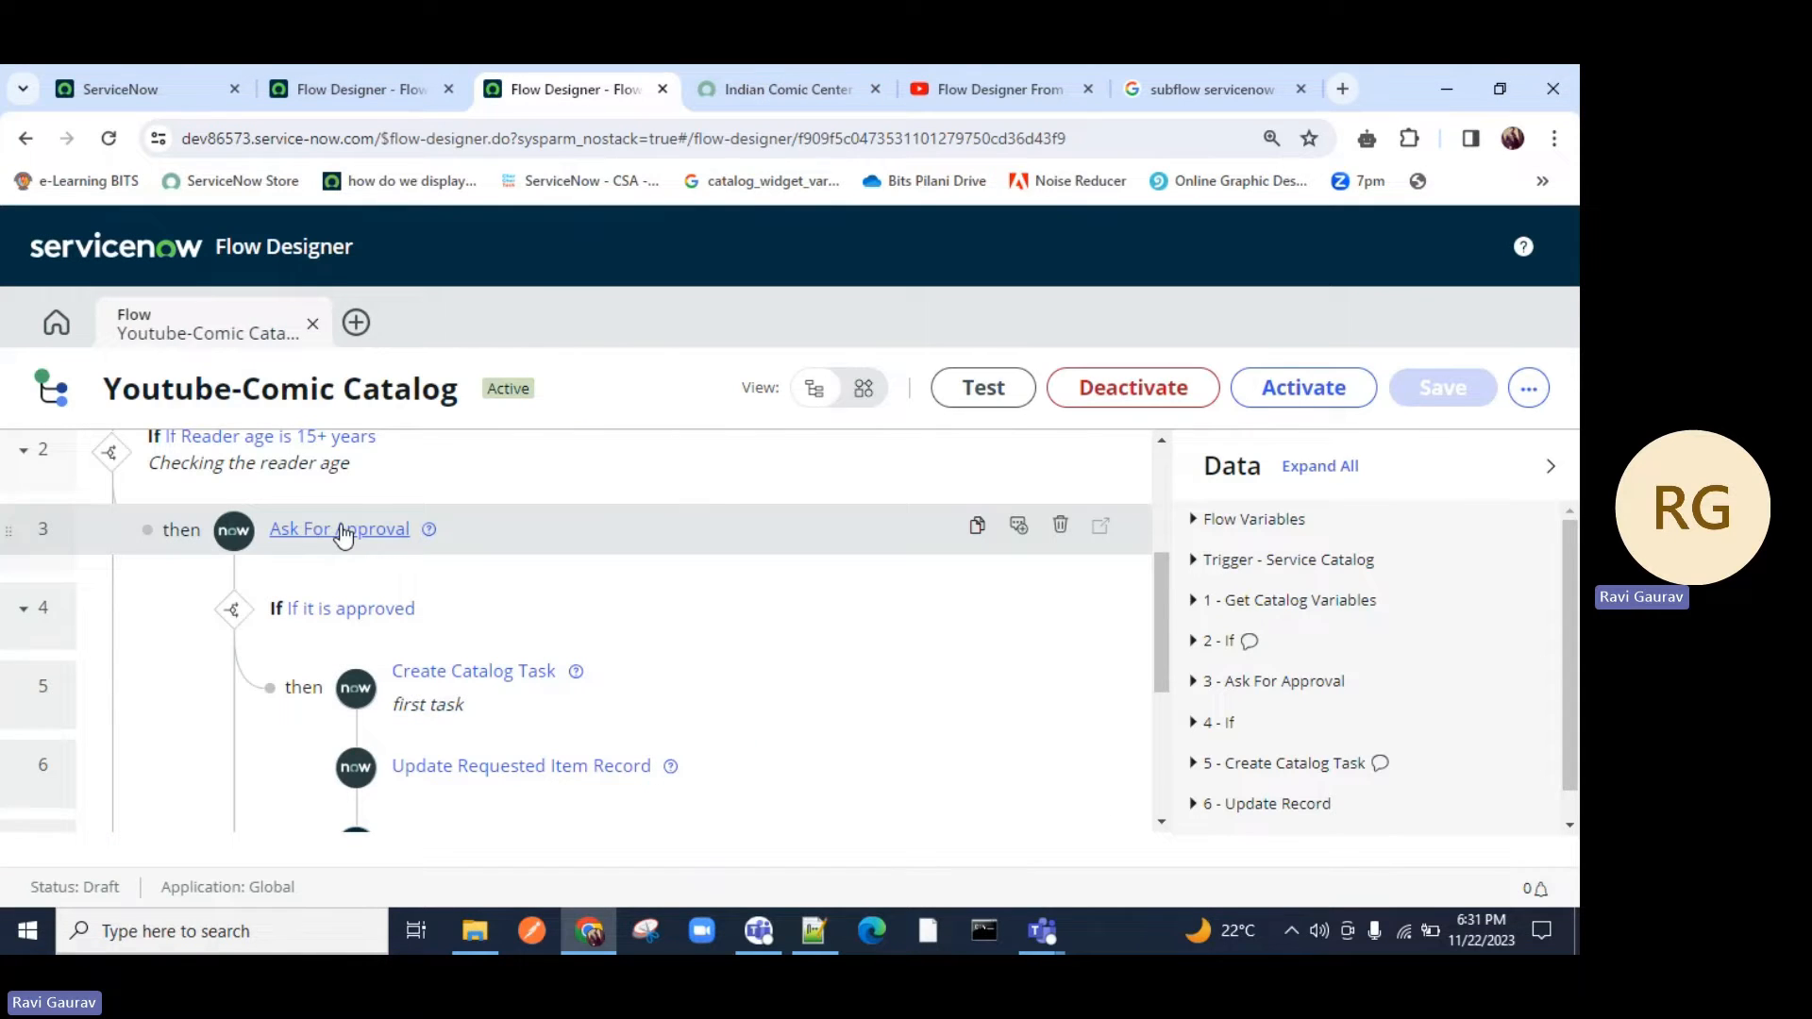
scroll(341, 536, up, 2)
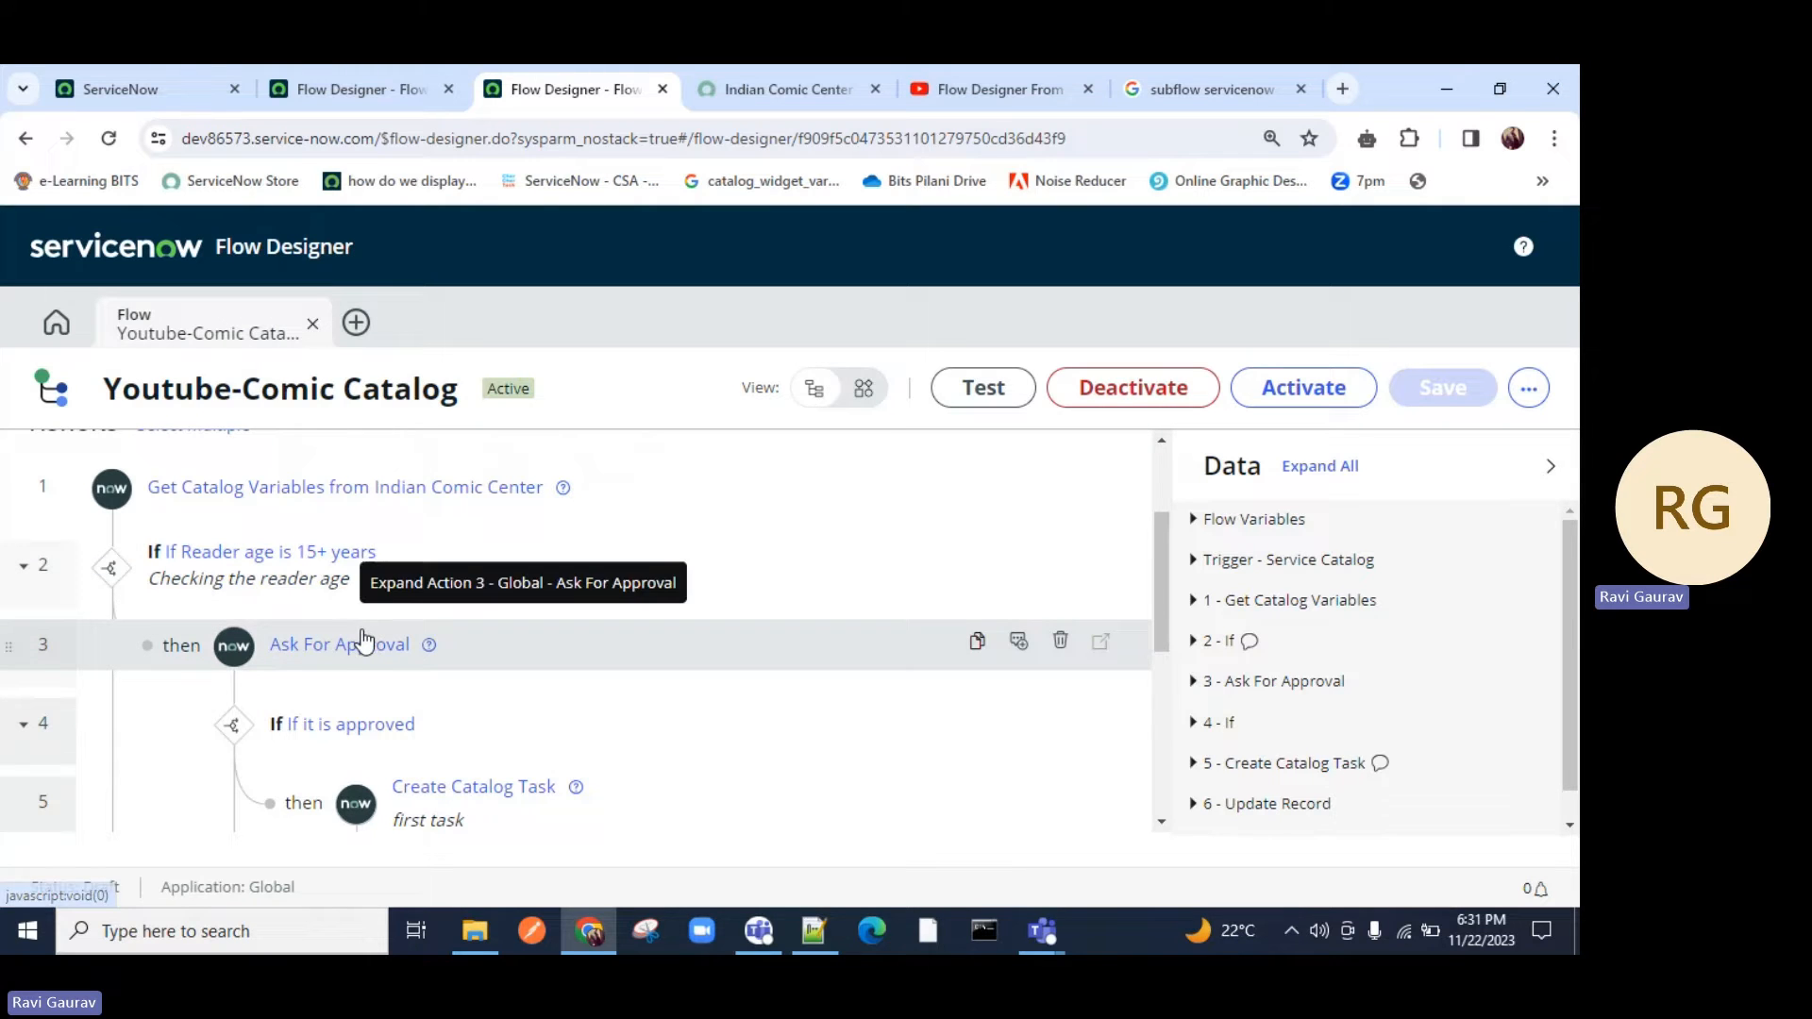
scroll(359, 566, up, 2)
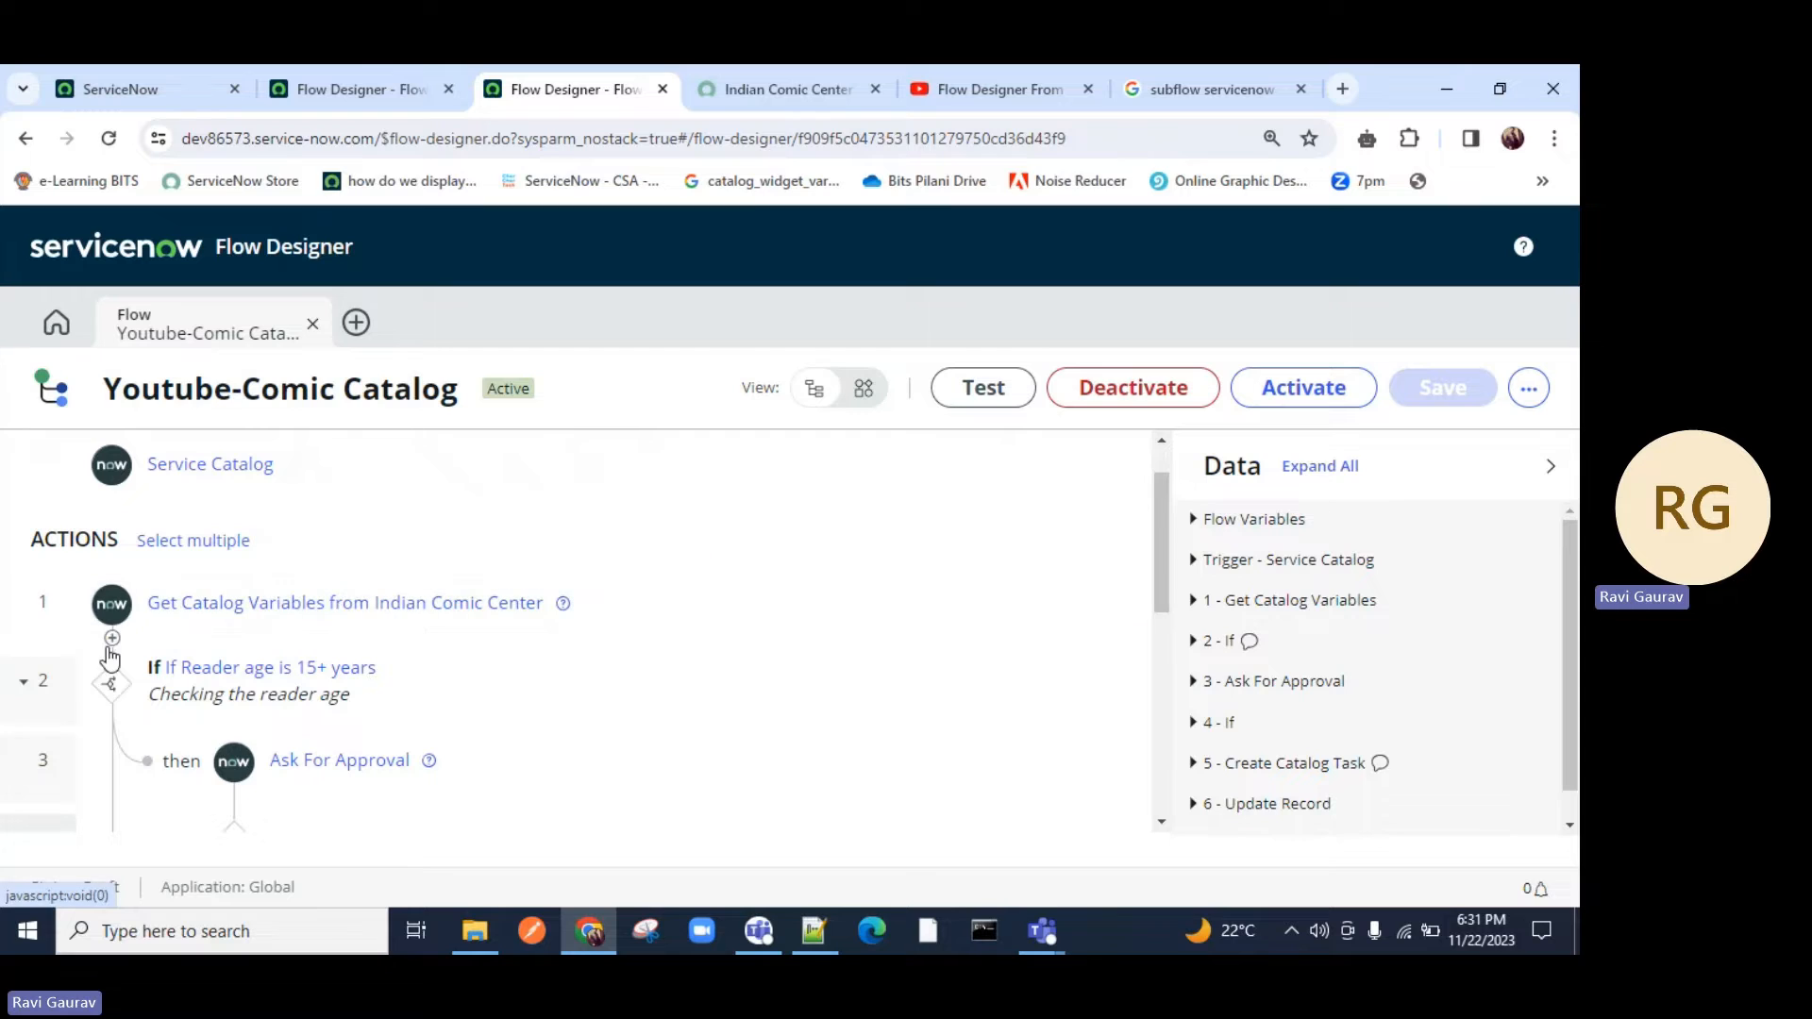
click(111, 649)
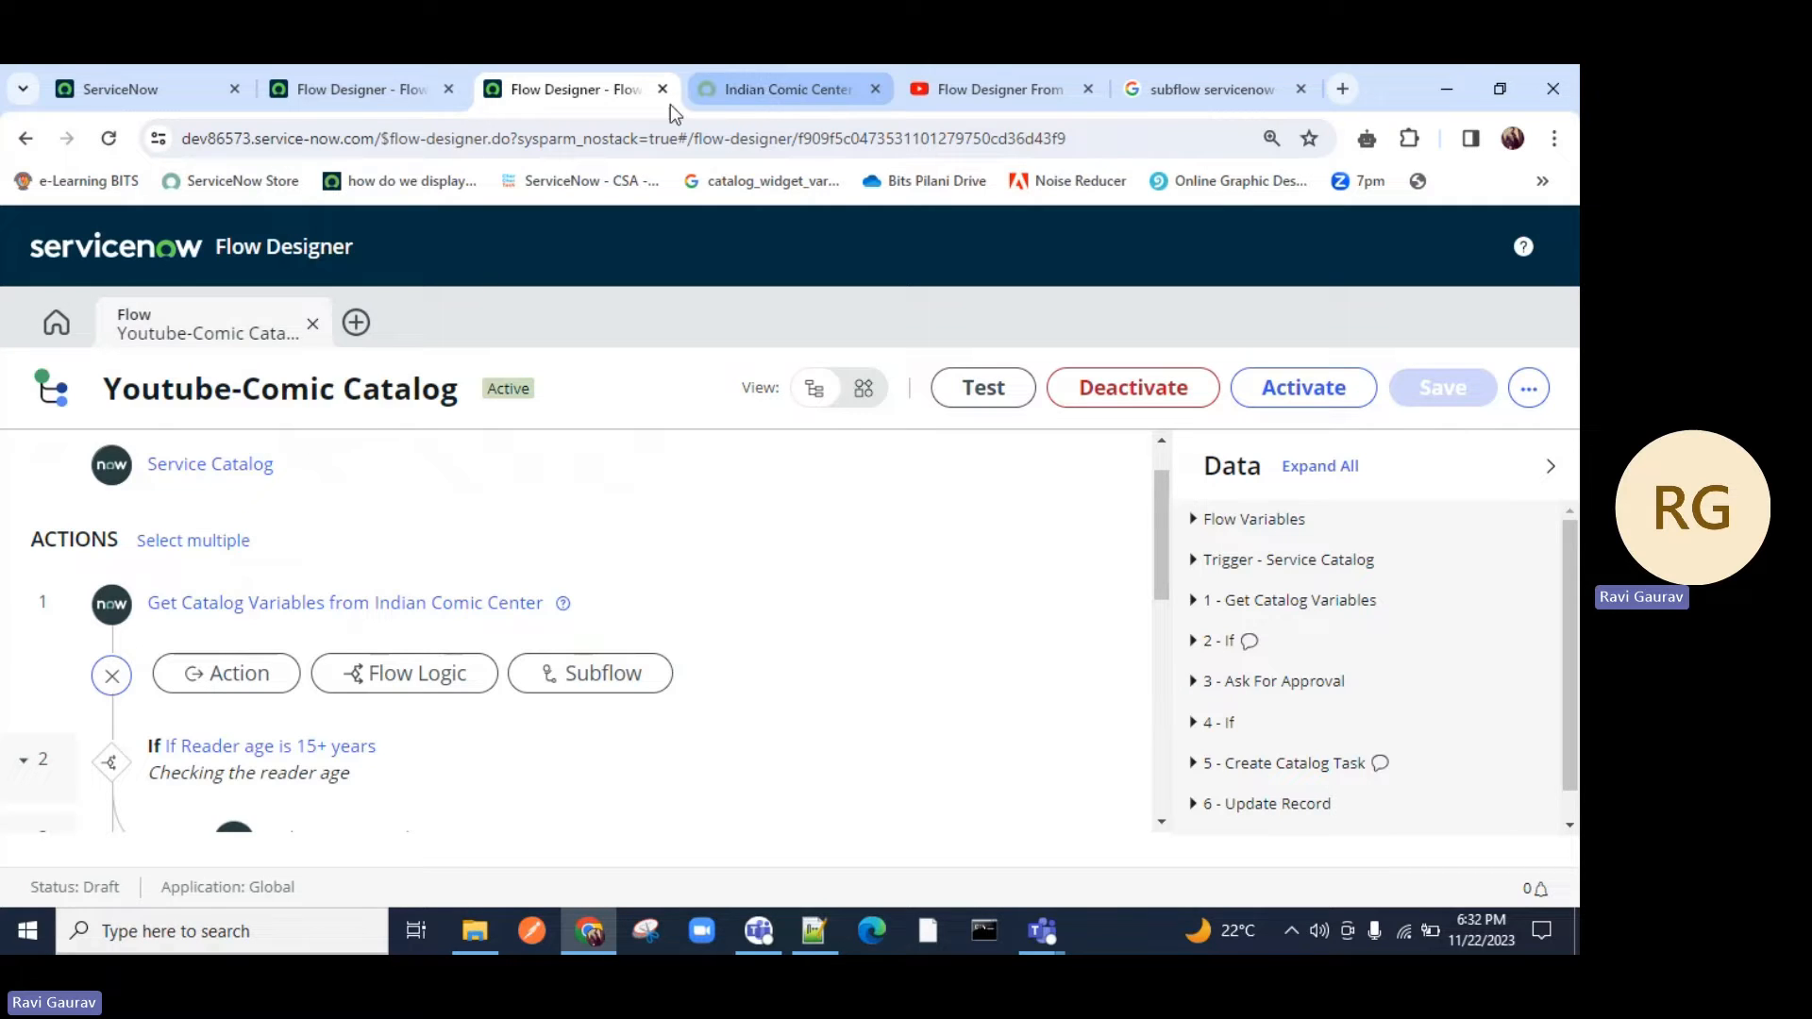
Return to the Approval SubFlow and highlight its title and the Inputs & Outputs heading.
click(359, 96)
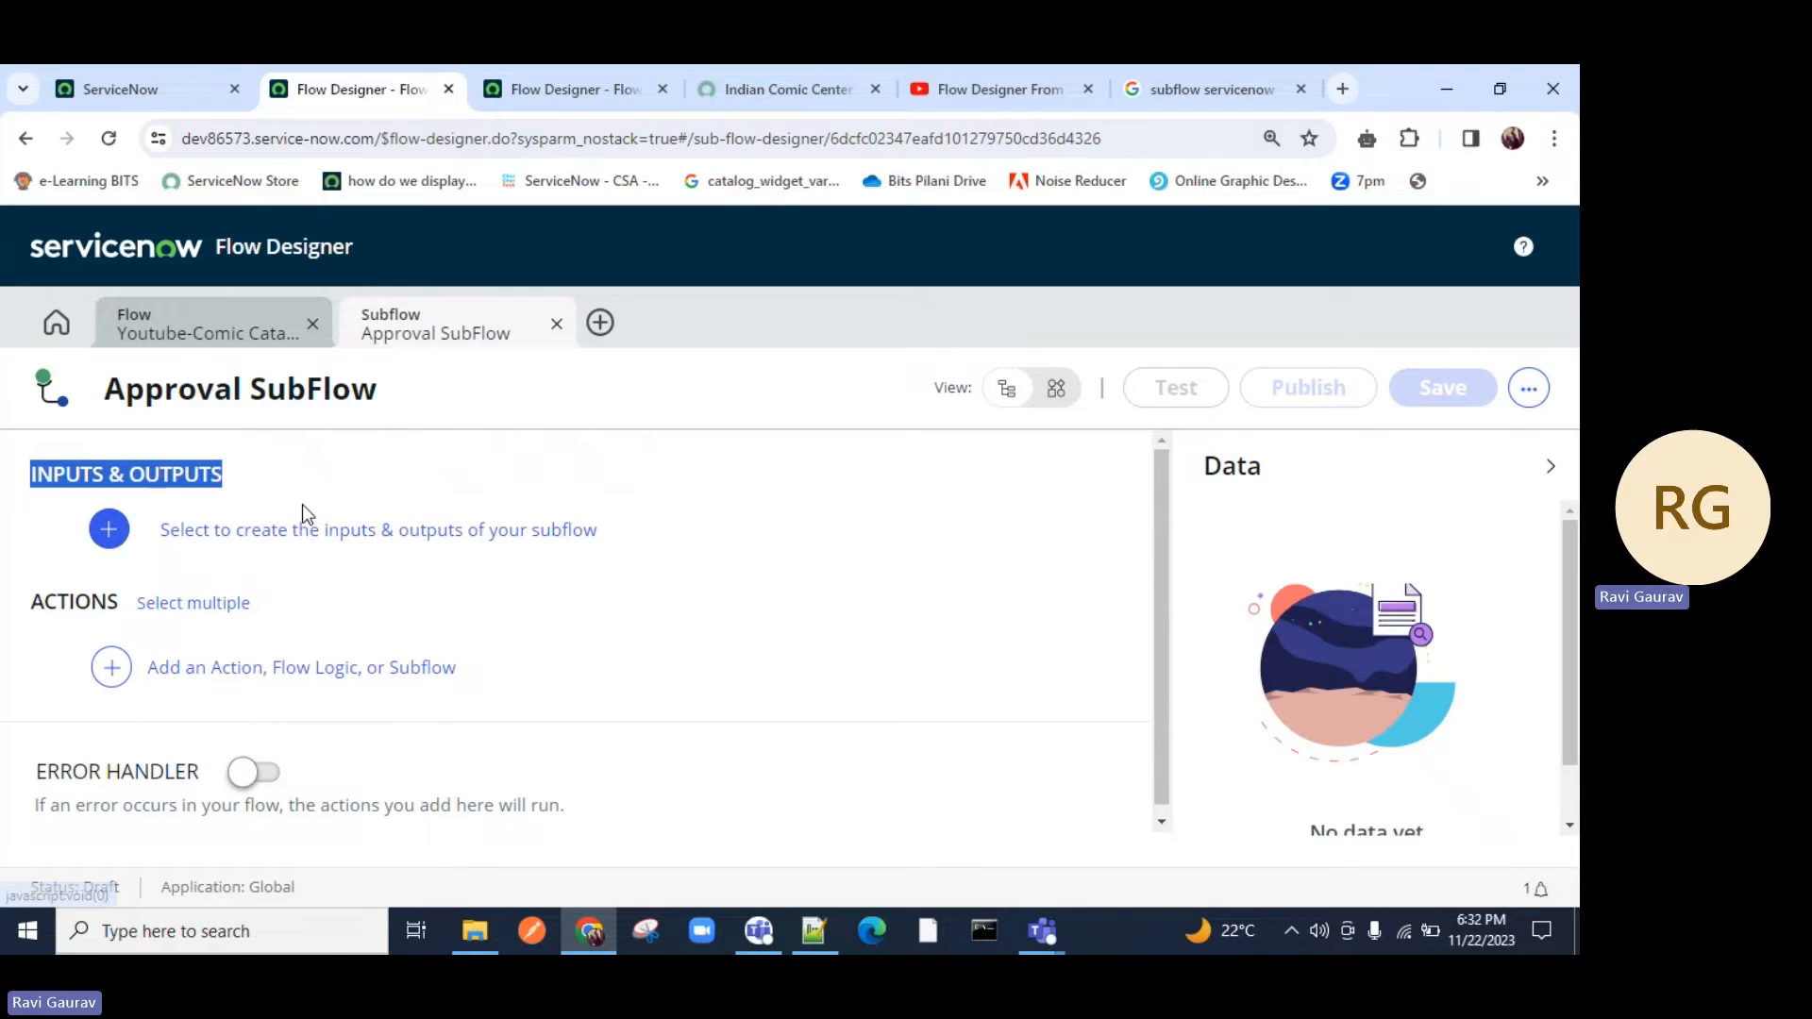
drag(369, 386, 121, 391)
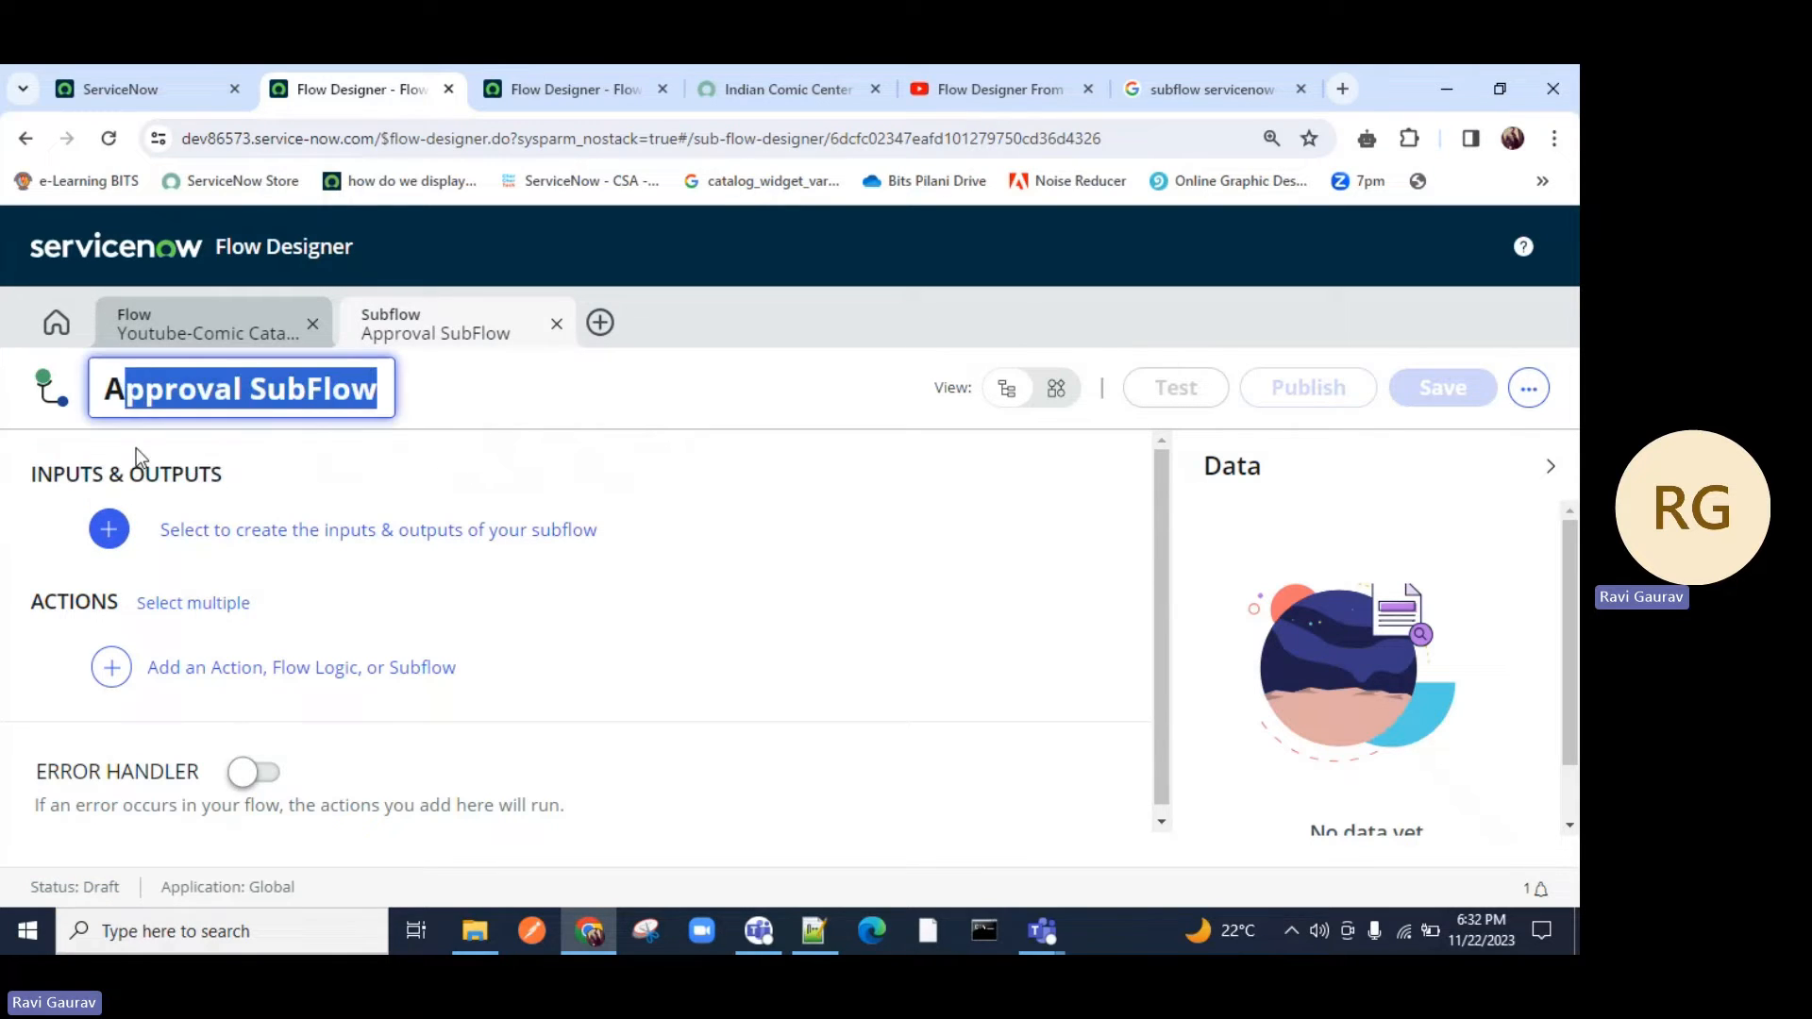
click(35, 474)
drag(35, 473, 216, 477)
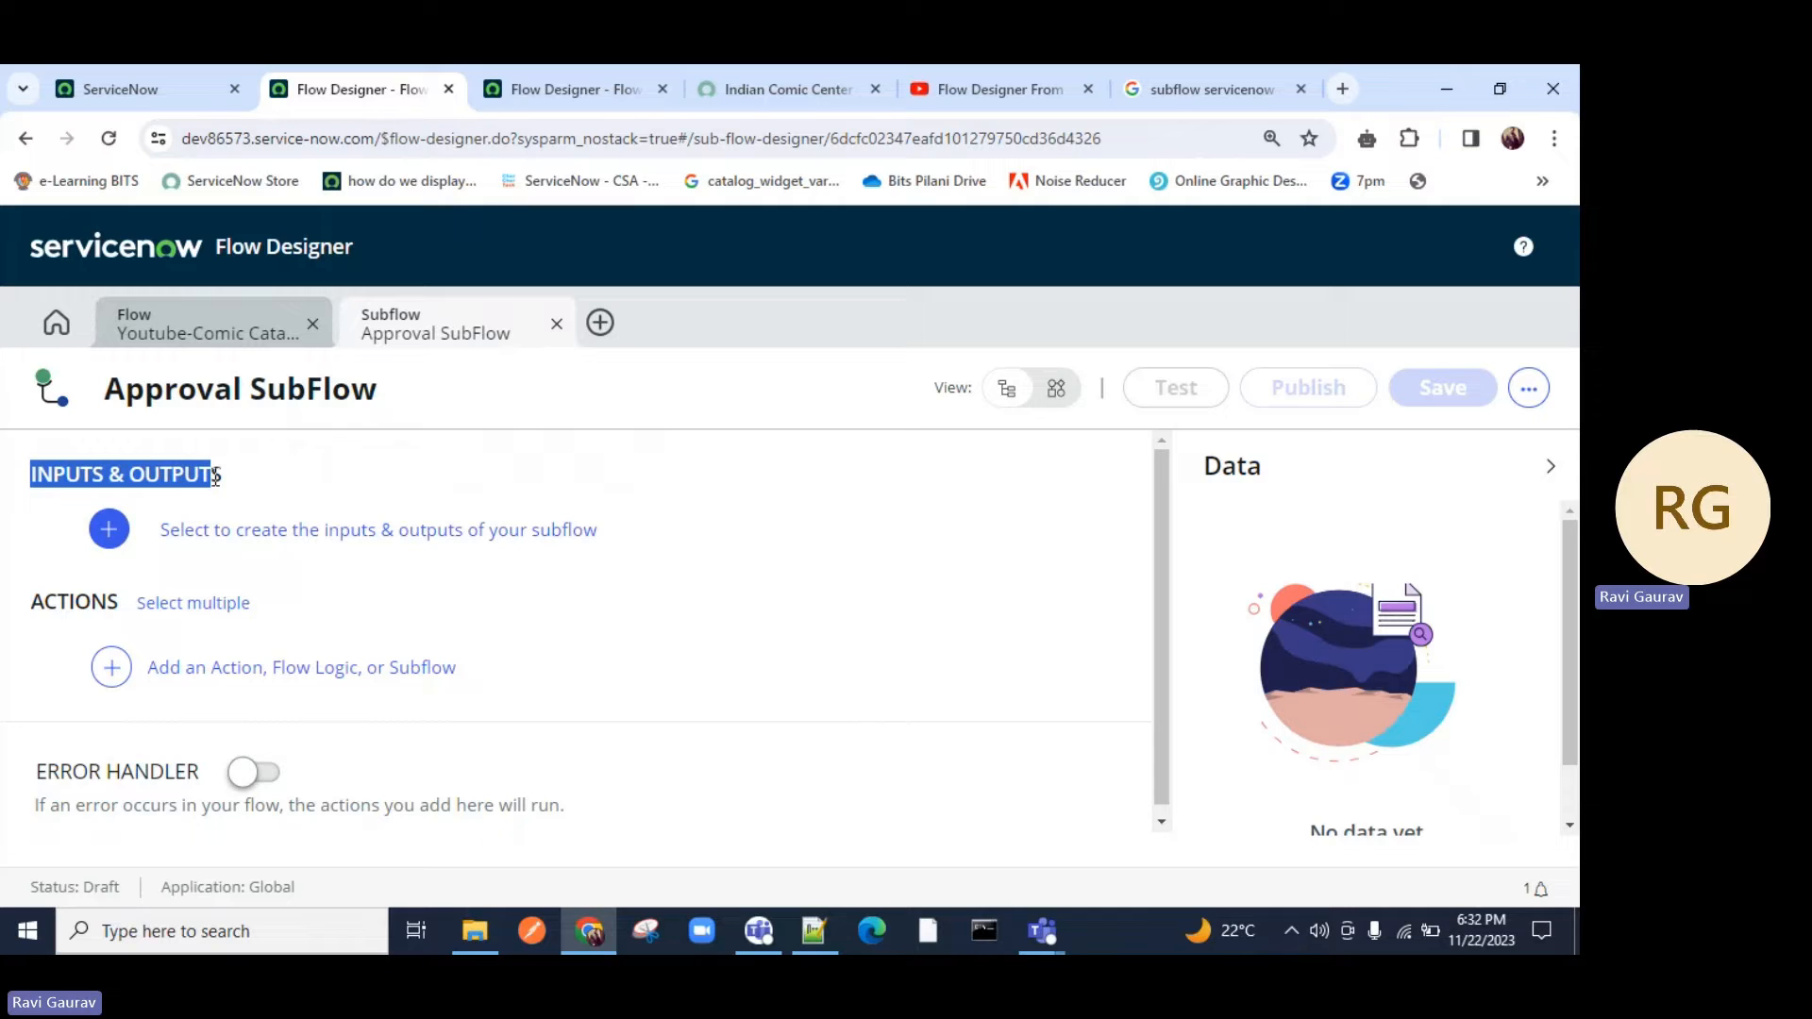
Open the subflow's inputs and outputs for editing and add an input labelled Requested Item.
click(265, 531)
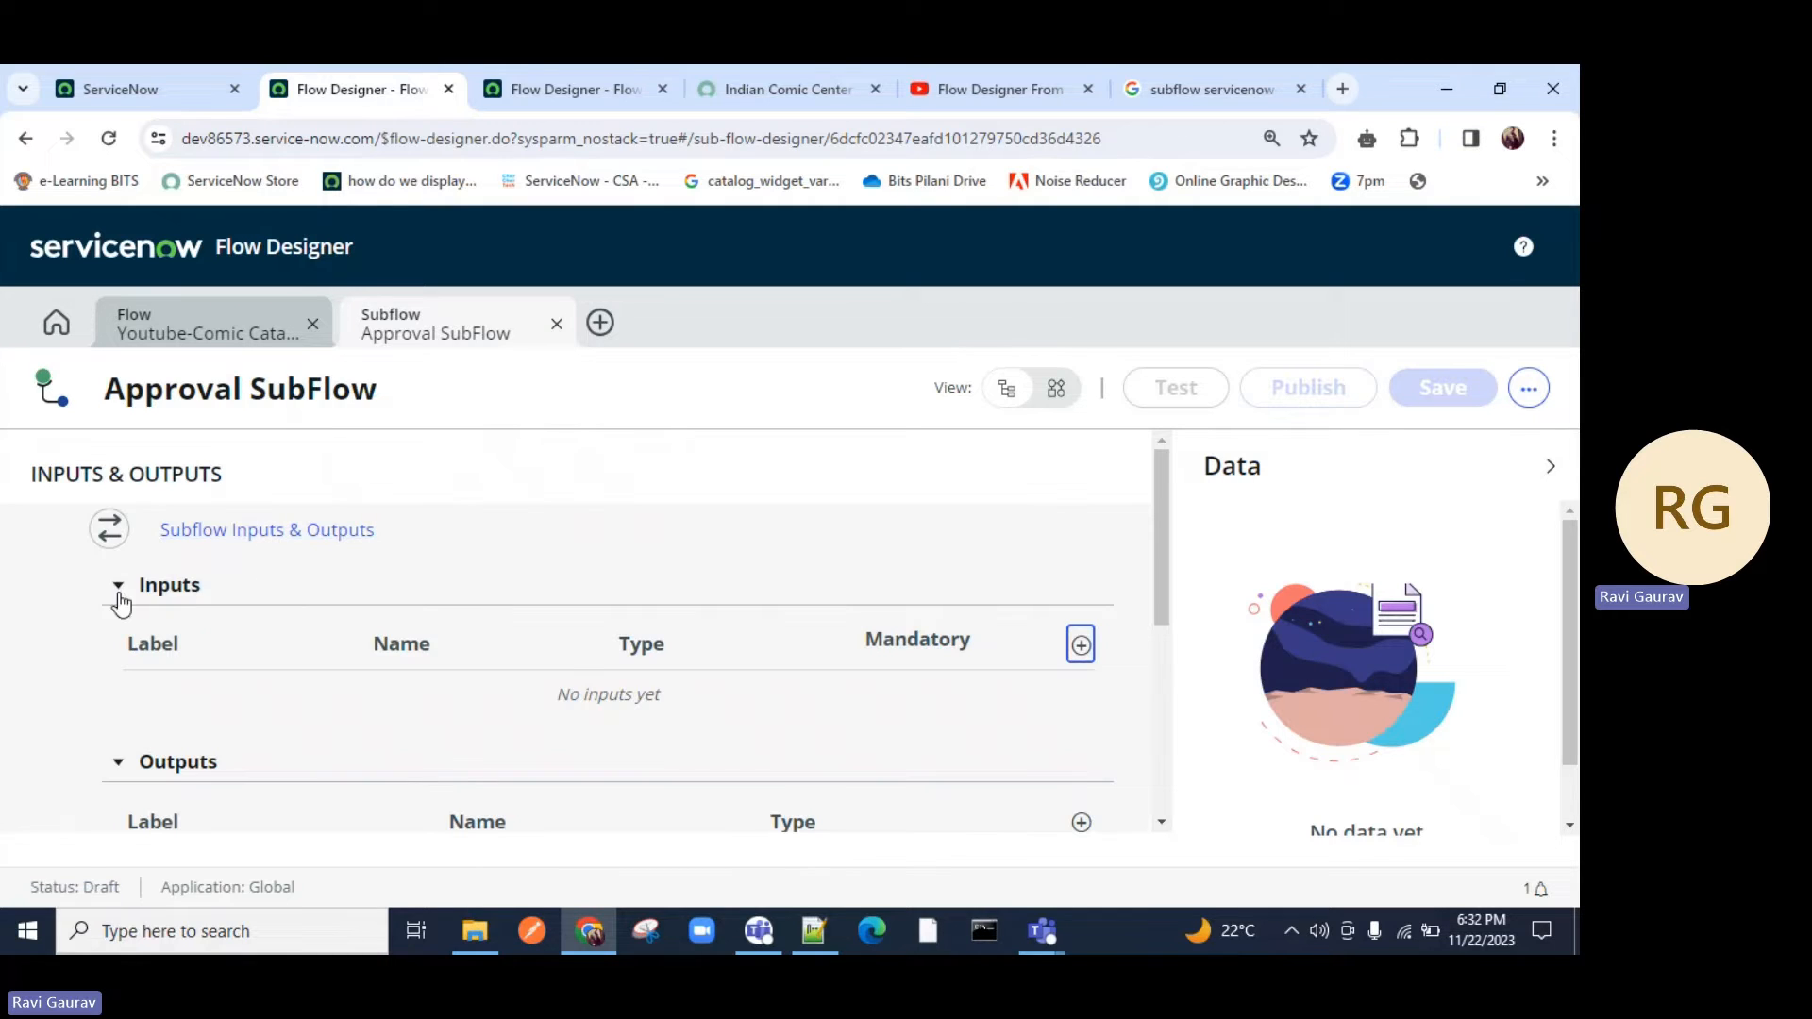
scroll(186, 679, down, 1)
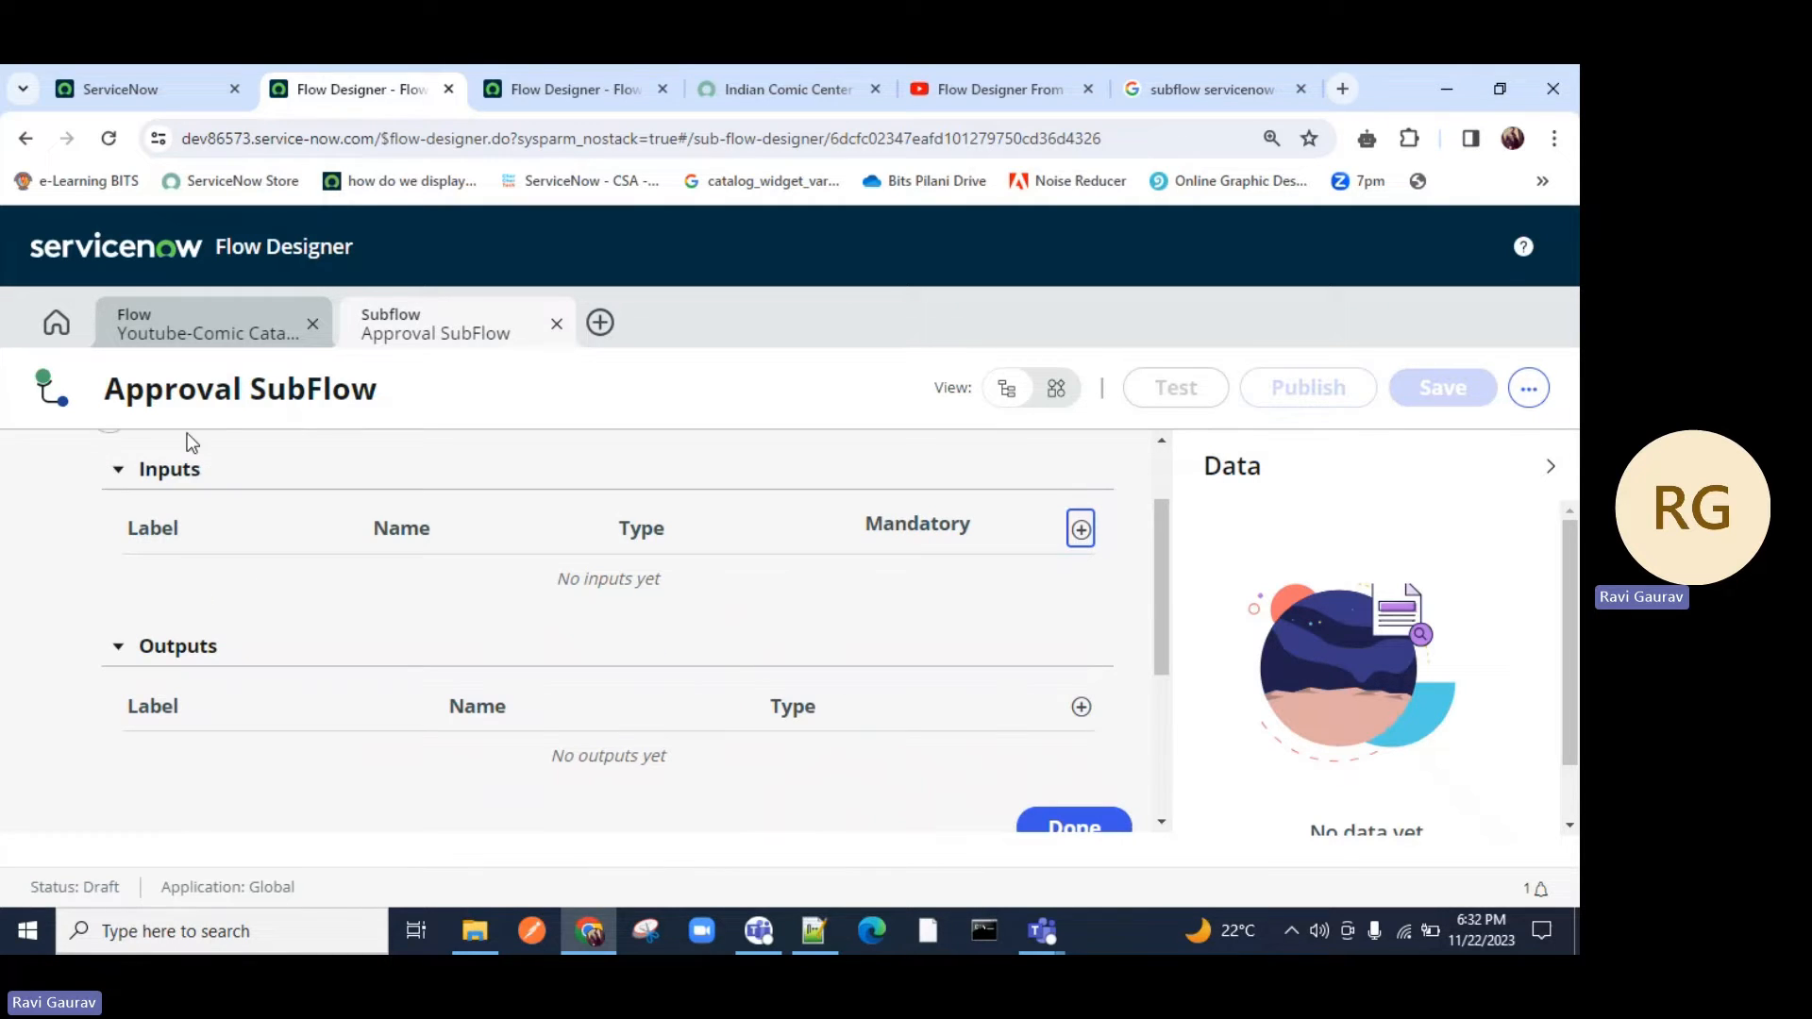
scroll(300, 624, up, 1)
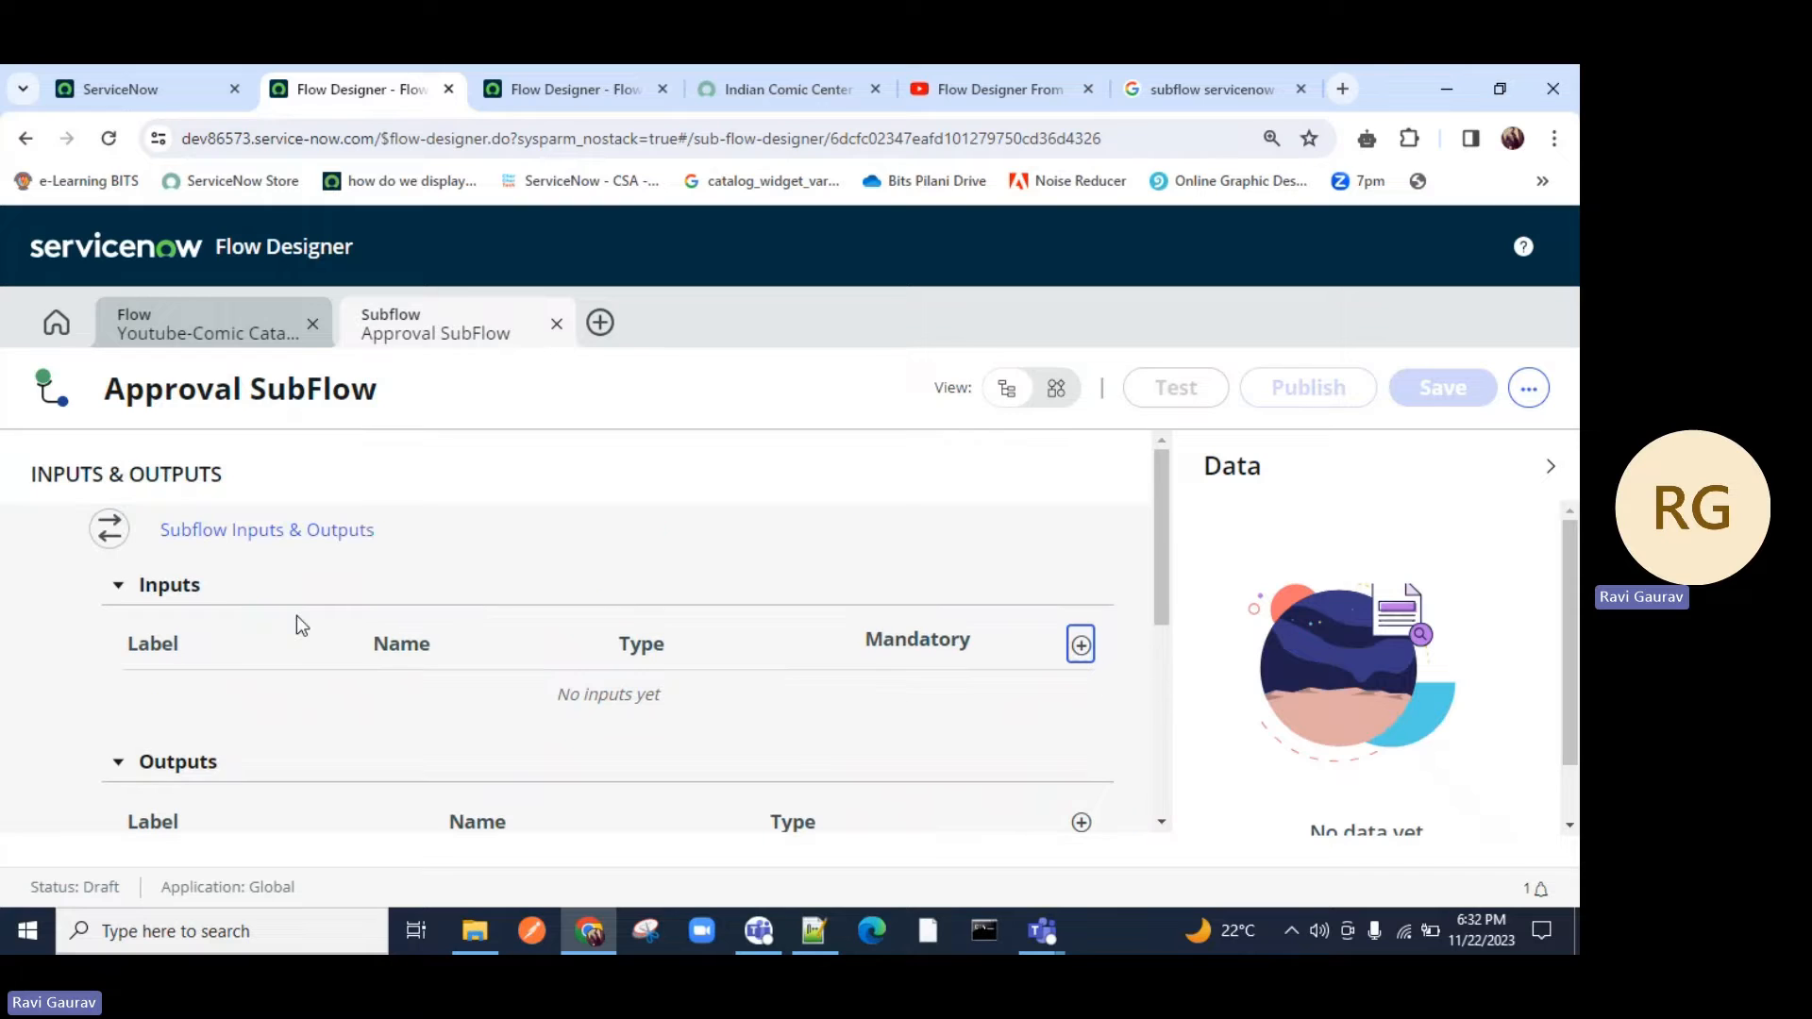
click(1080, 646)
click(302, 707)
drag(303, 708, 161, 706)
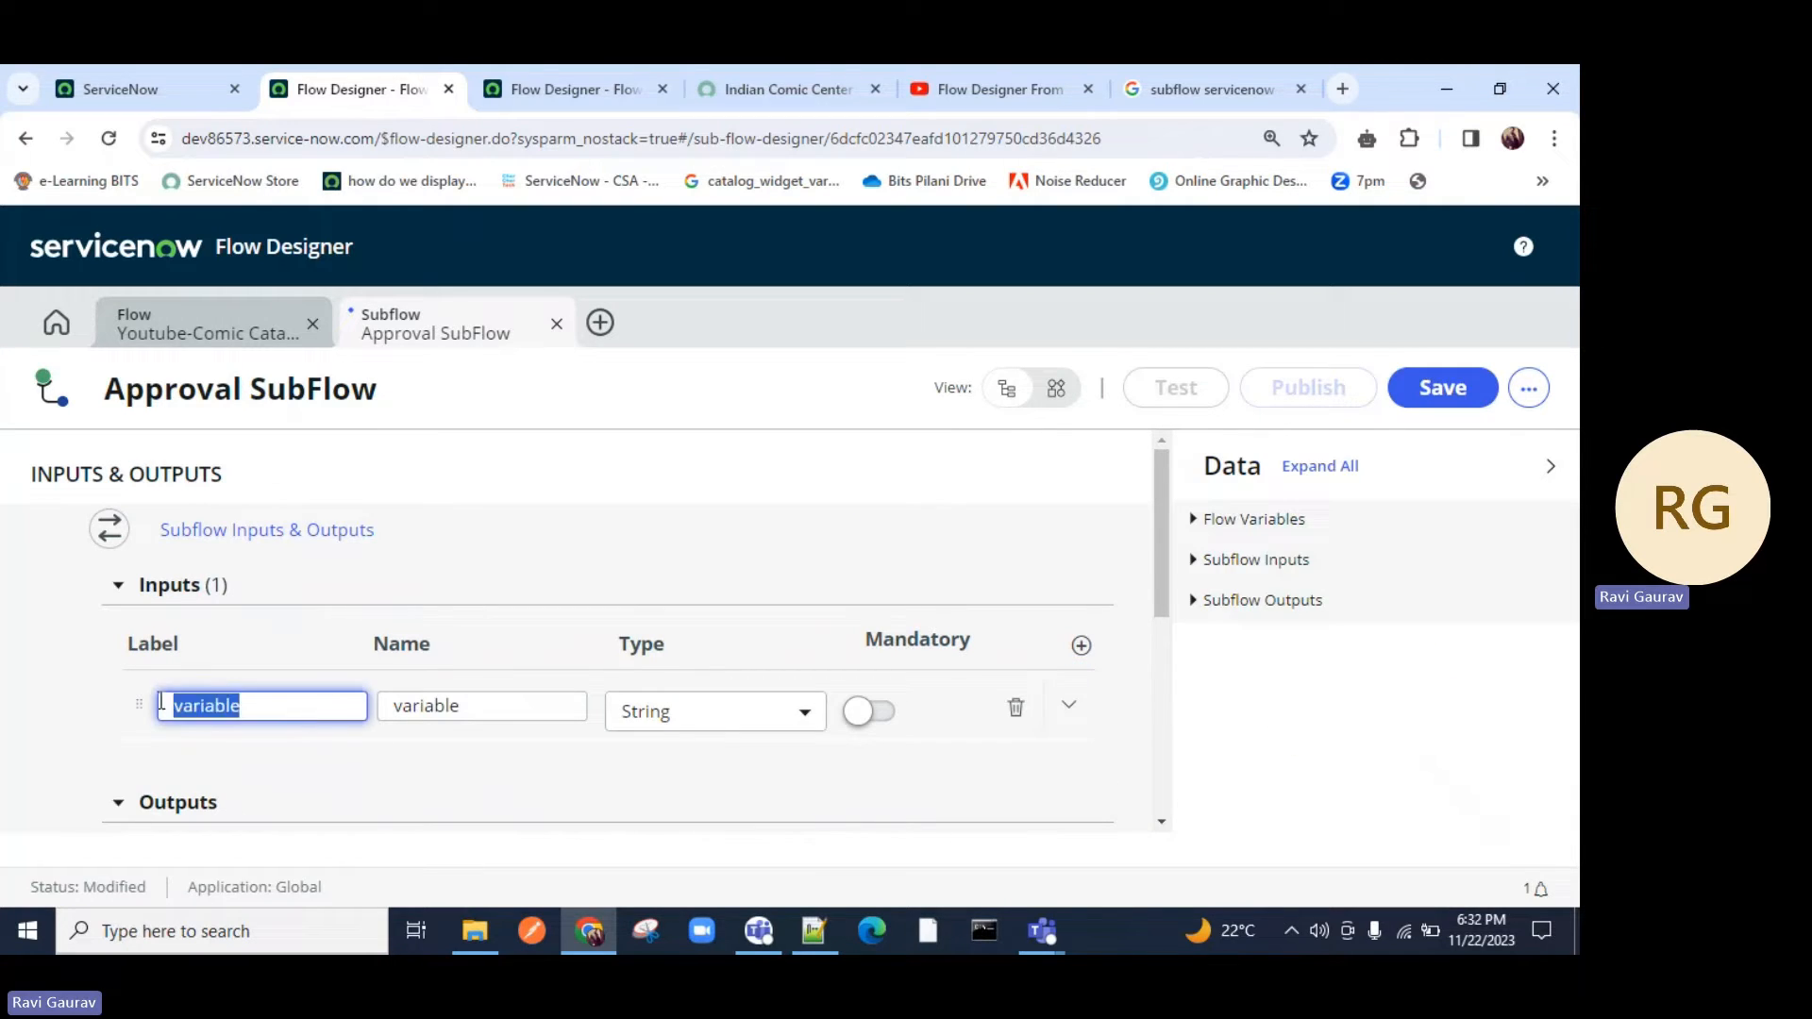
text(R)
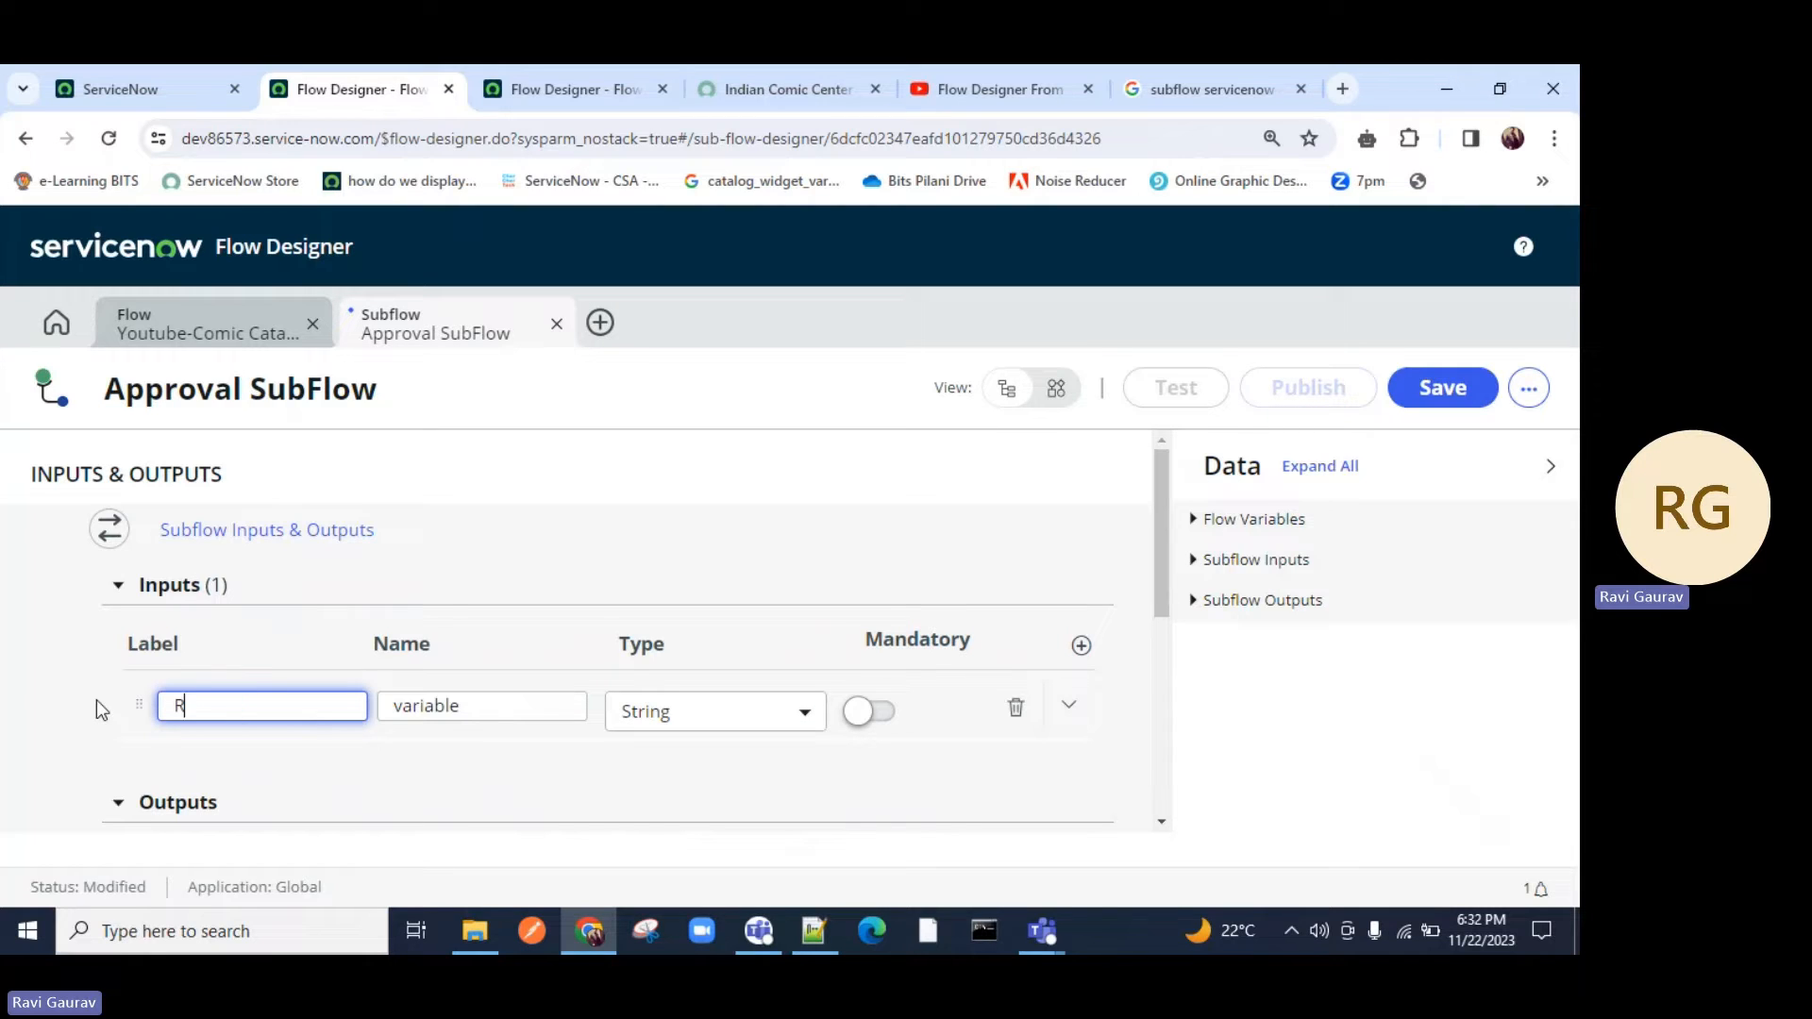
text(eq)
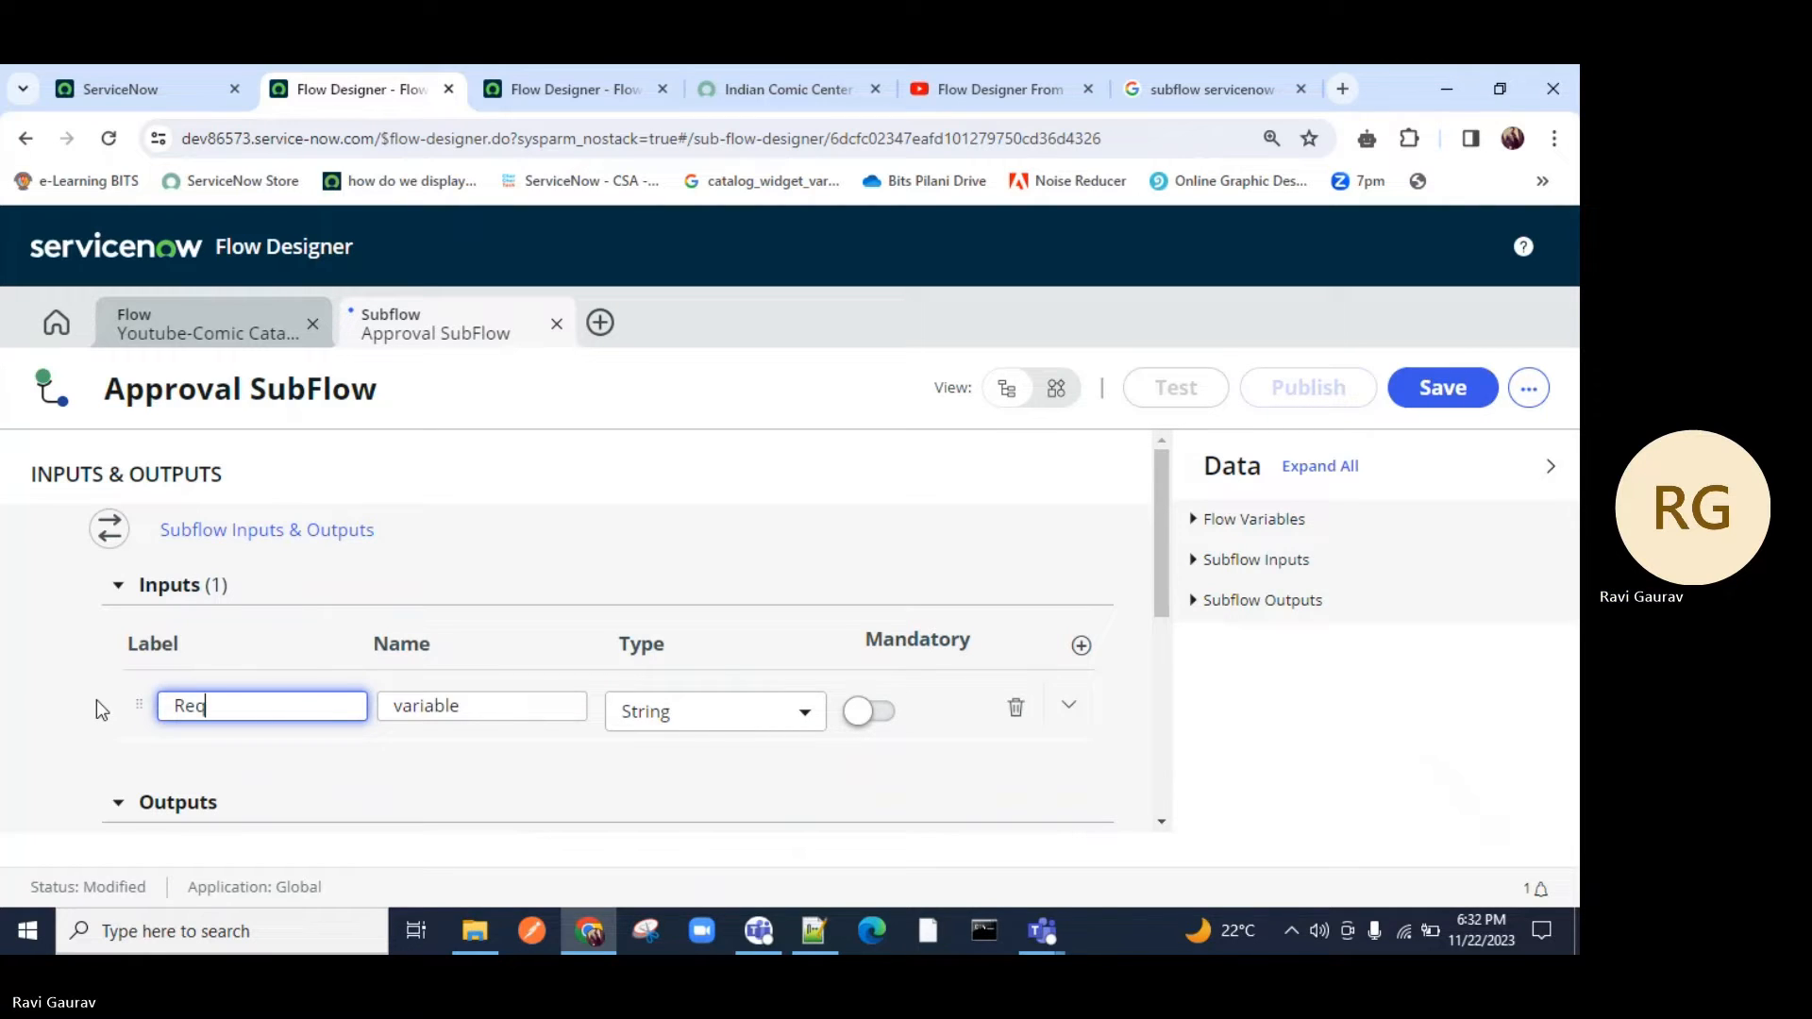
text(uesyed)
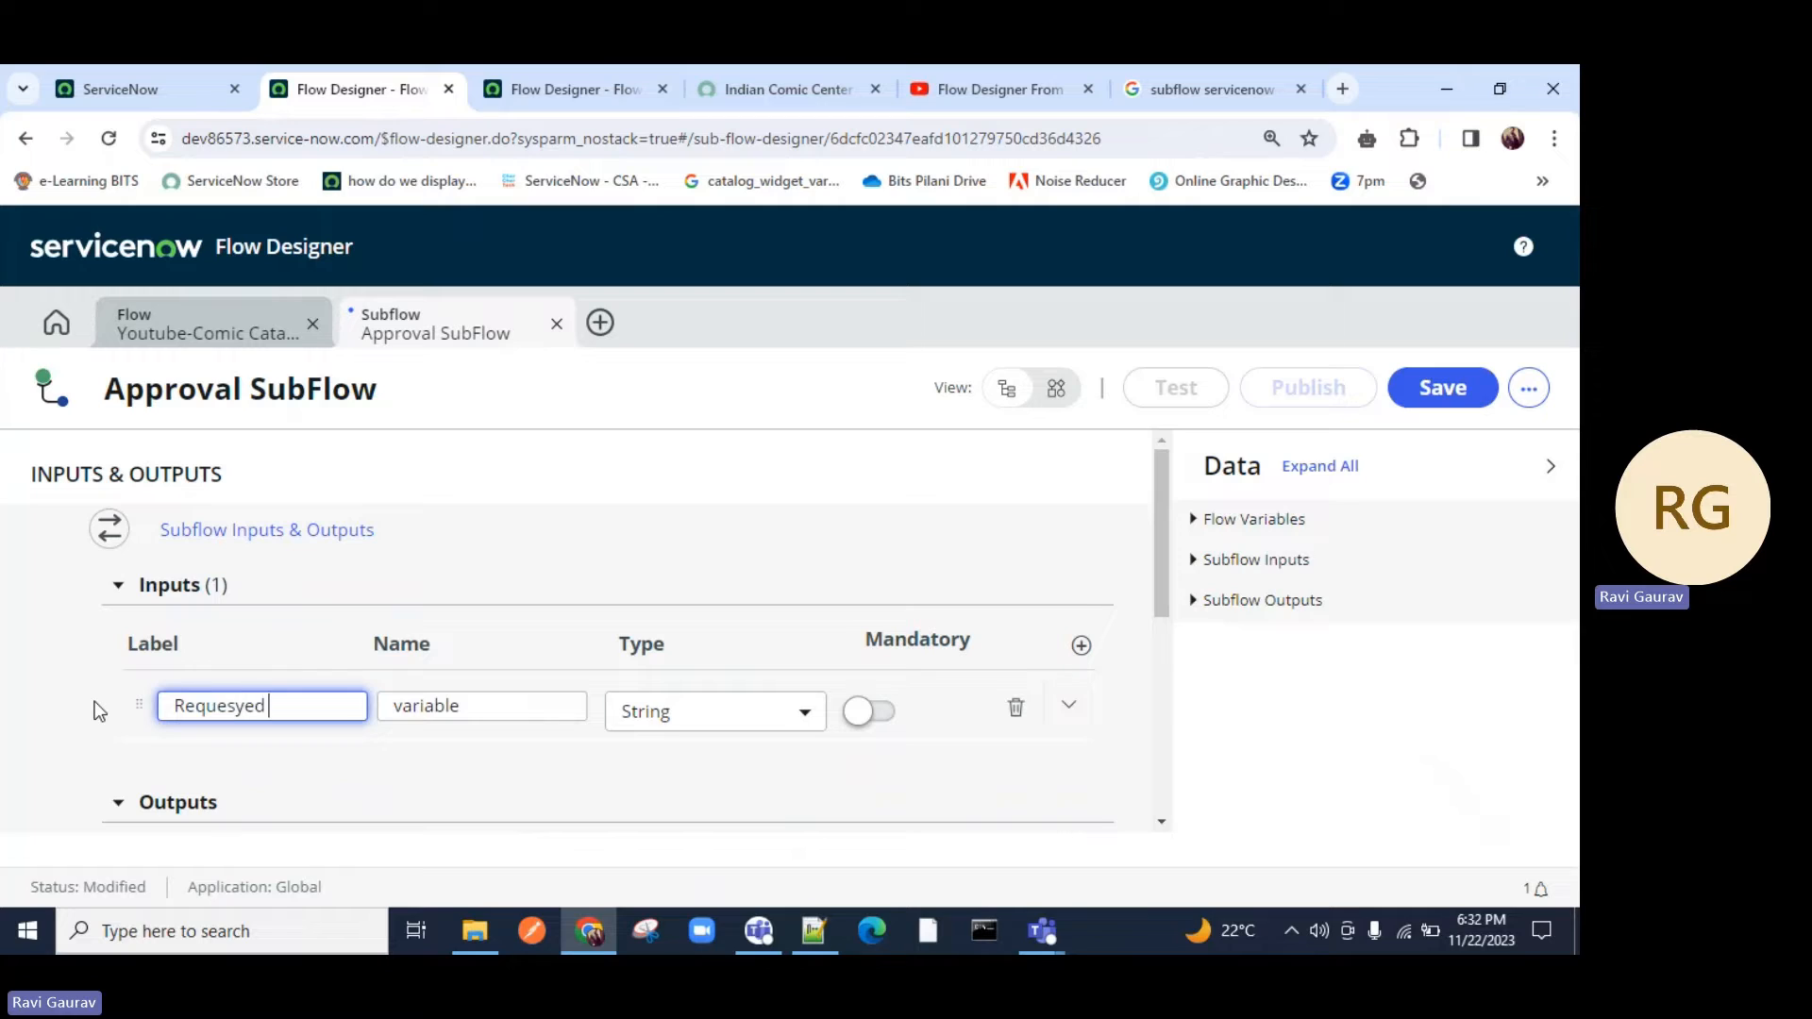
key(BackSpace)
key(BackSpace)
key(BackSpace)
key(BackSpace)
key(BackSpace)
key(BackSpace)
key(BackSpace)
key(BackSpace)
key(BackSpace)
text(Res)
key(BackSpace)
text(quested Item)
drag(324, 703, 127, 703)
click(498, 647)
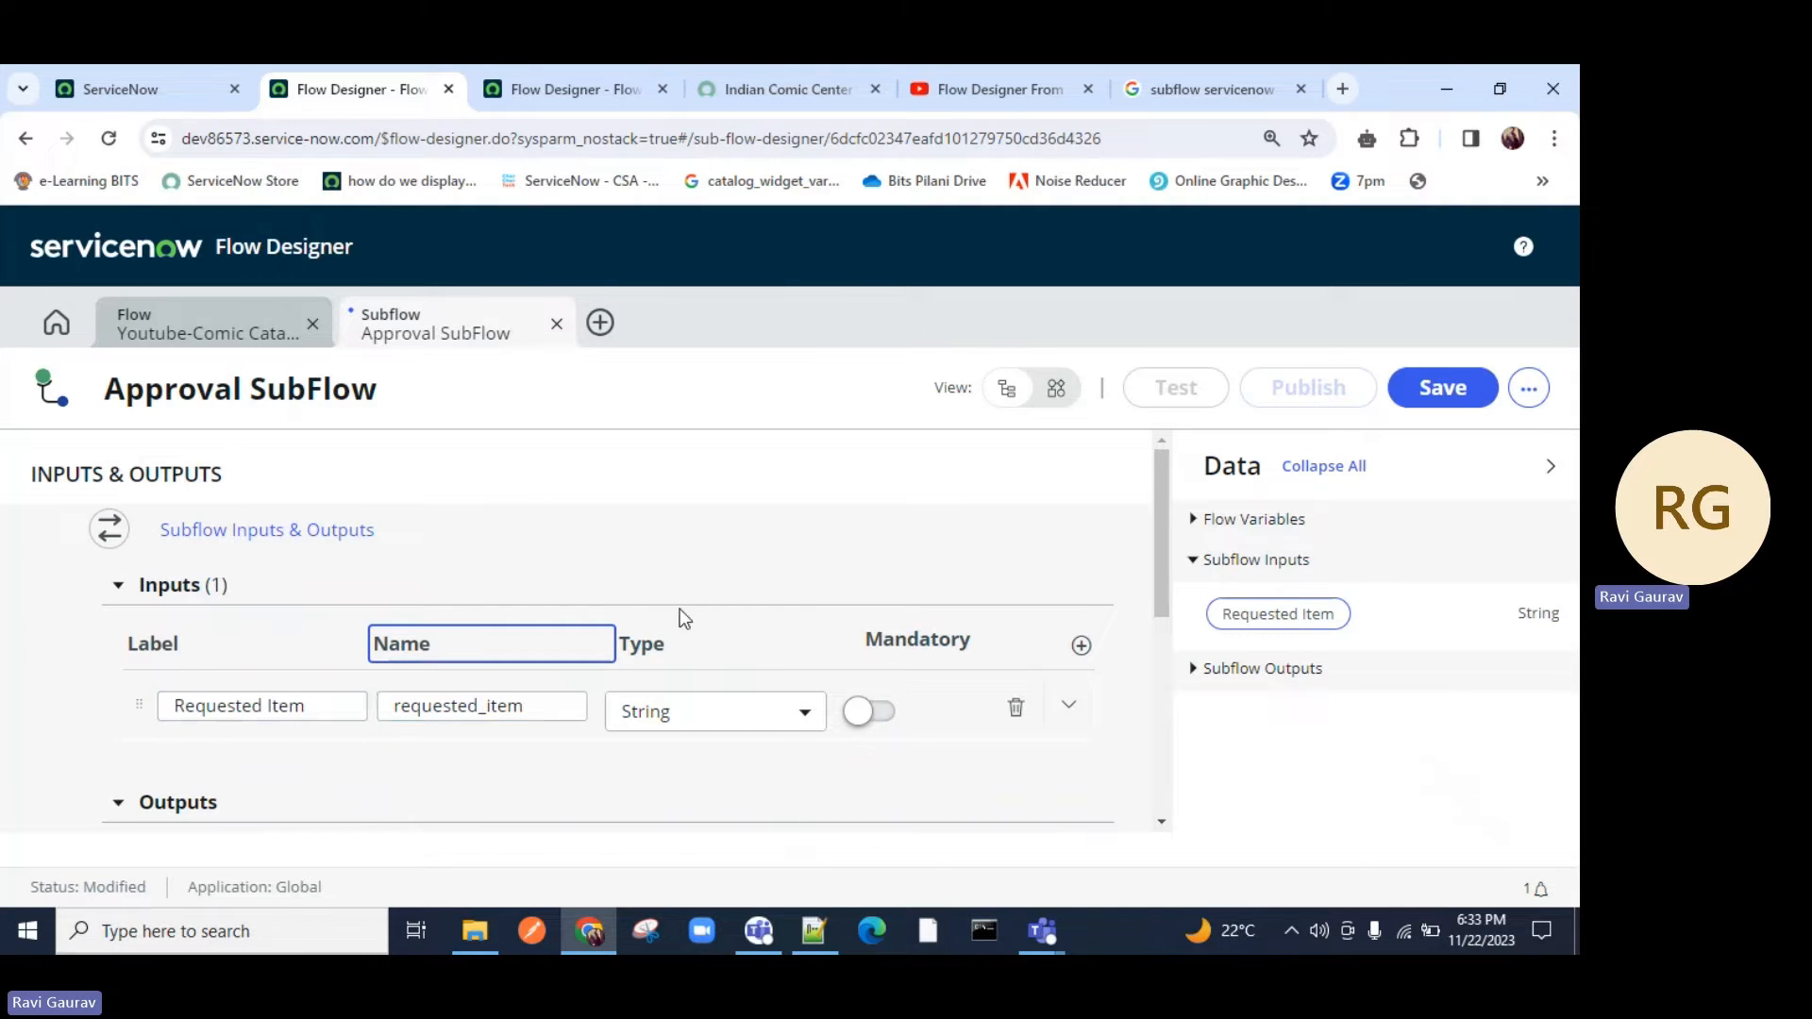
Set the Requested Item input's type to a Reference to the Requested Item [sc_req_item] table.
drag(675, 651, 621, 651)
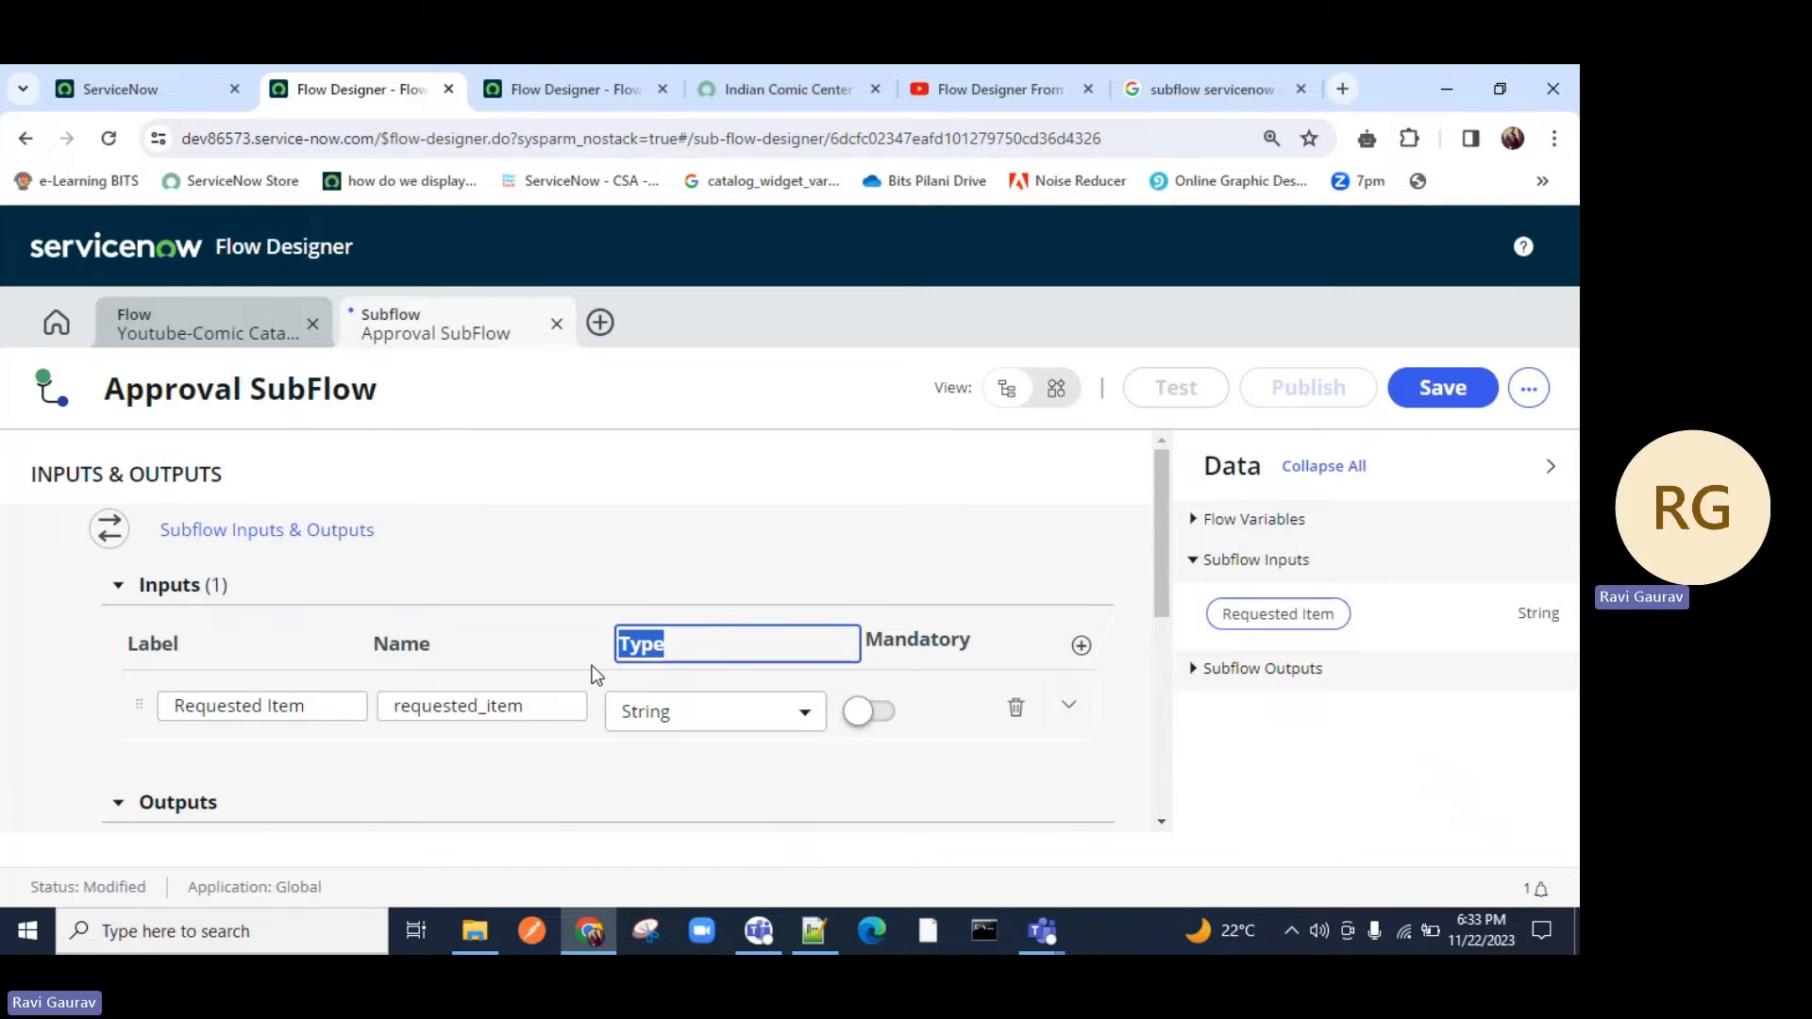
click(732, 729)
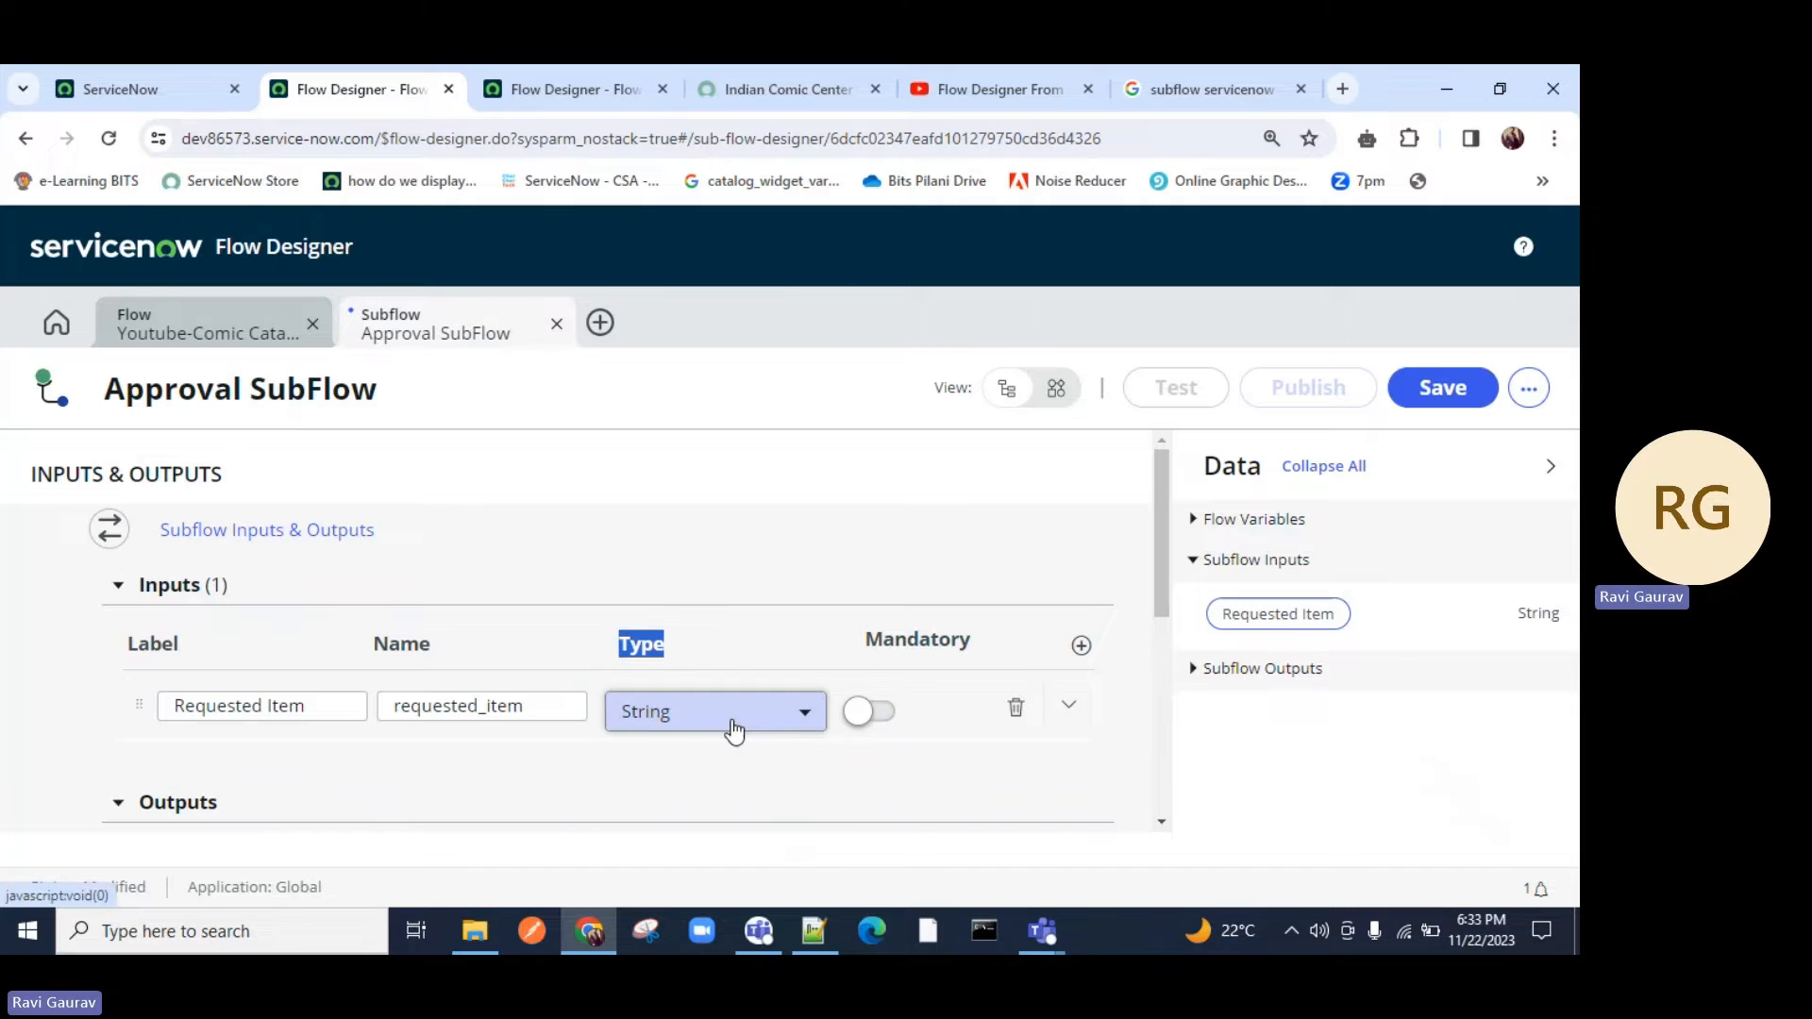
scroll(679, 655, down, 5)
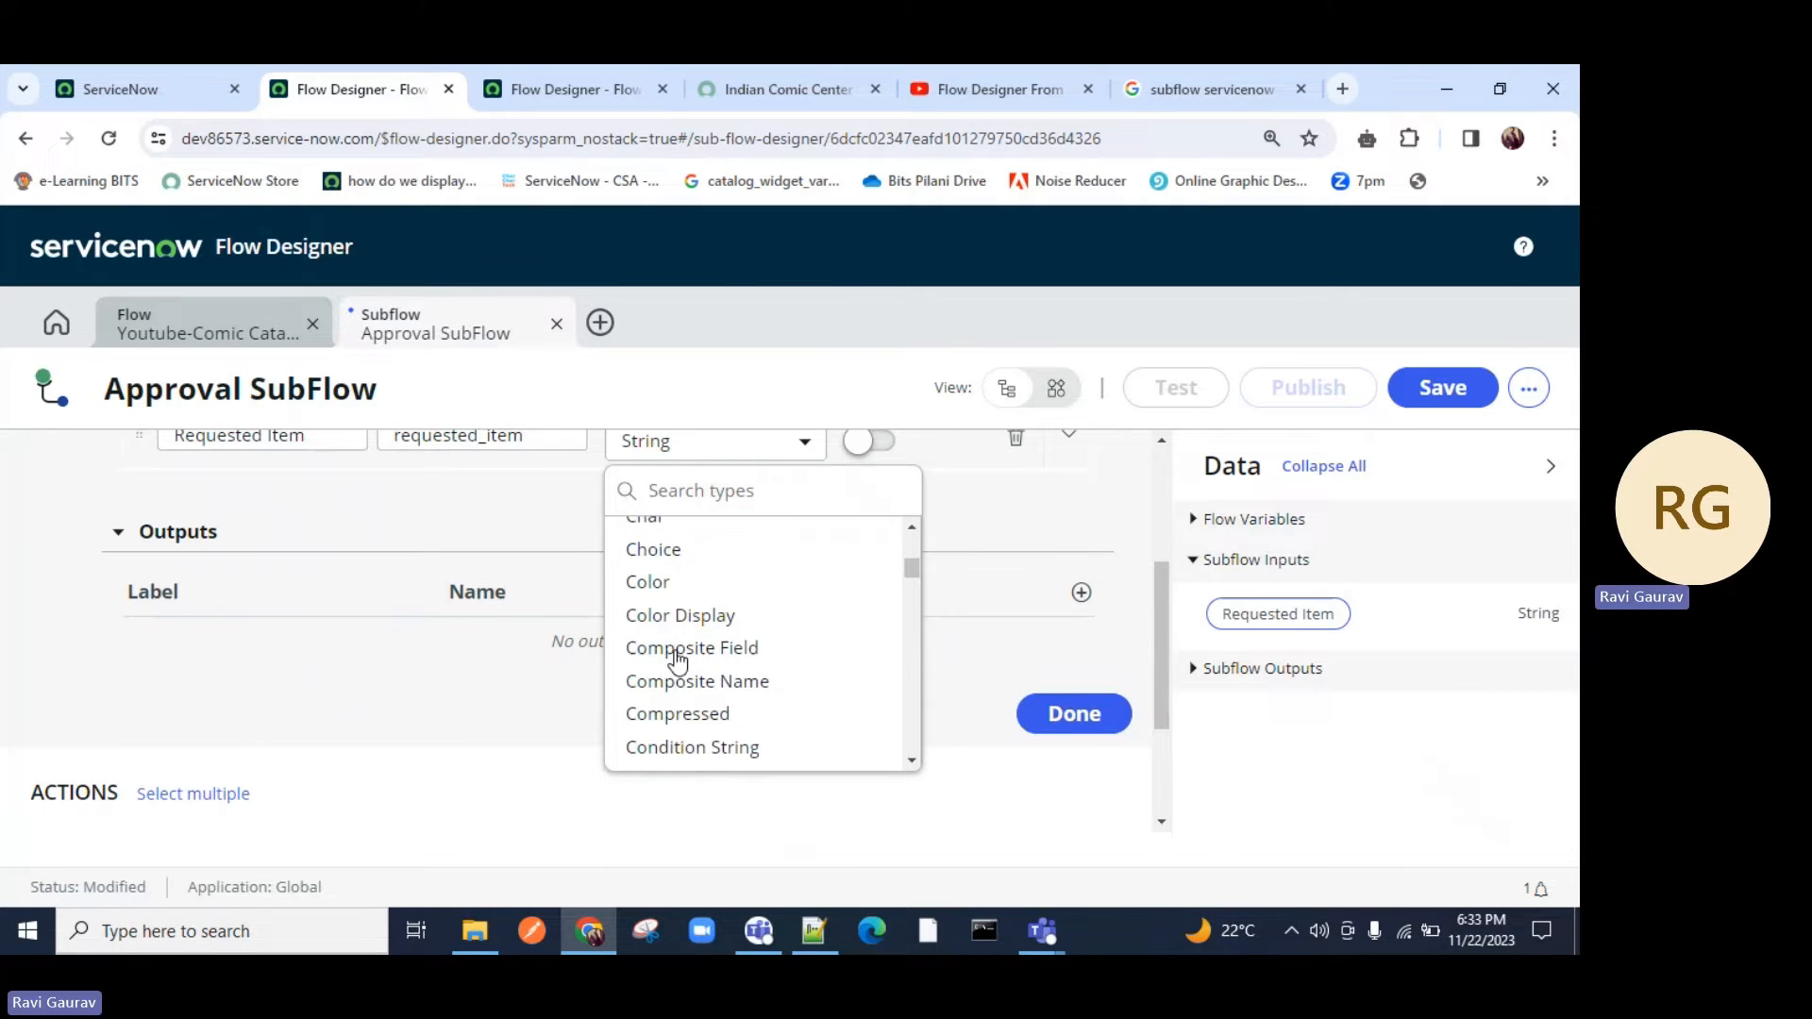
scroll(677, 674, up, 5)
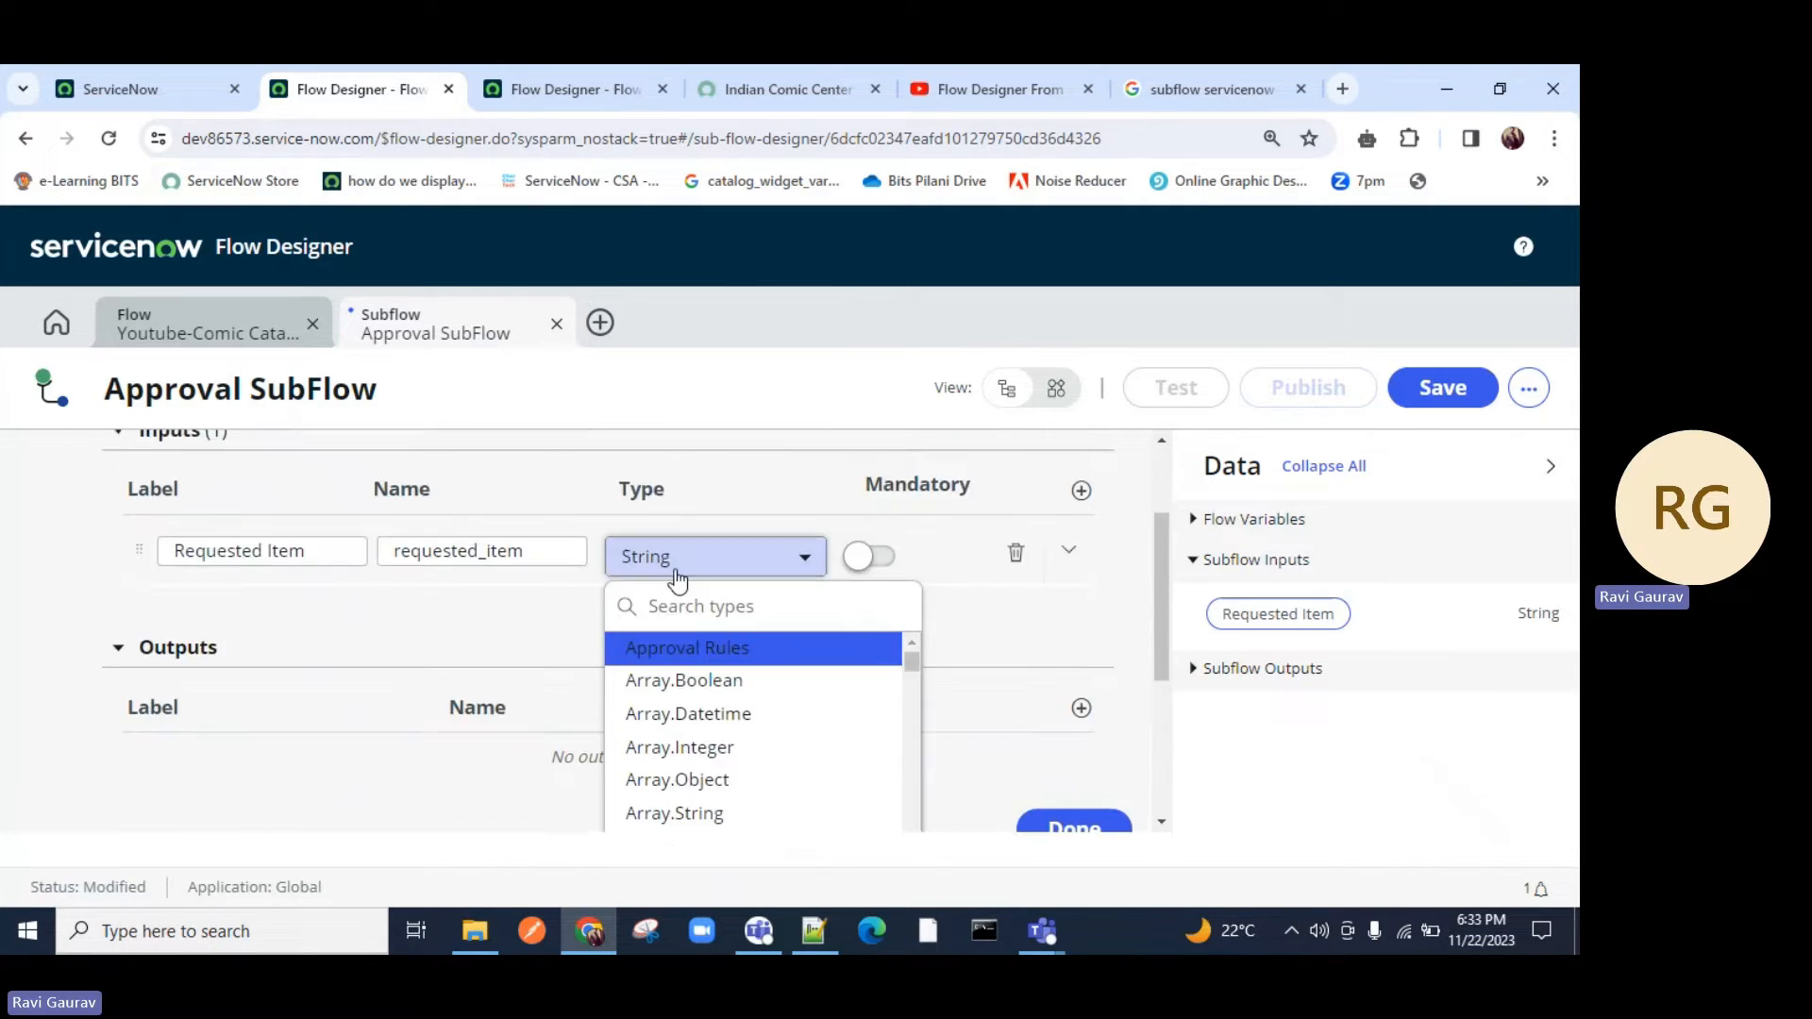
scroll(694, 566, up, 1)
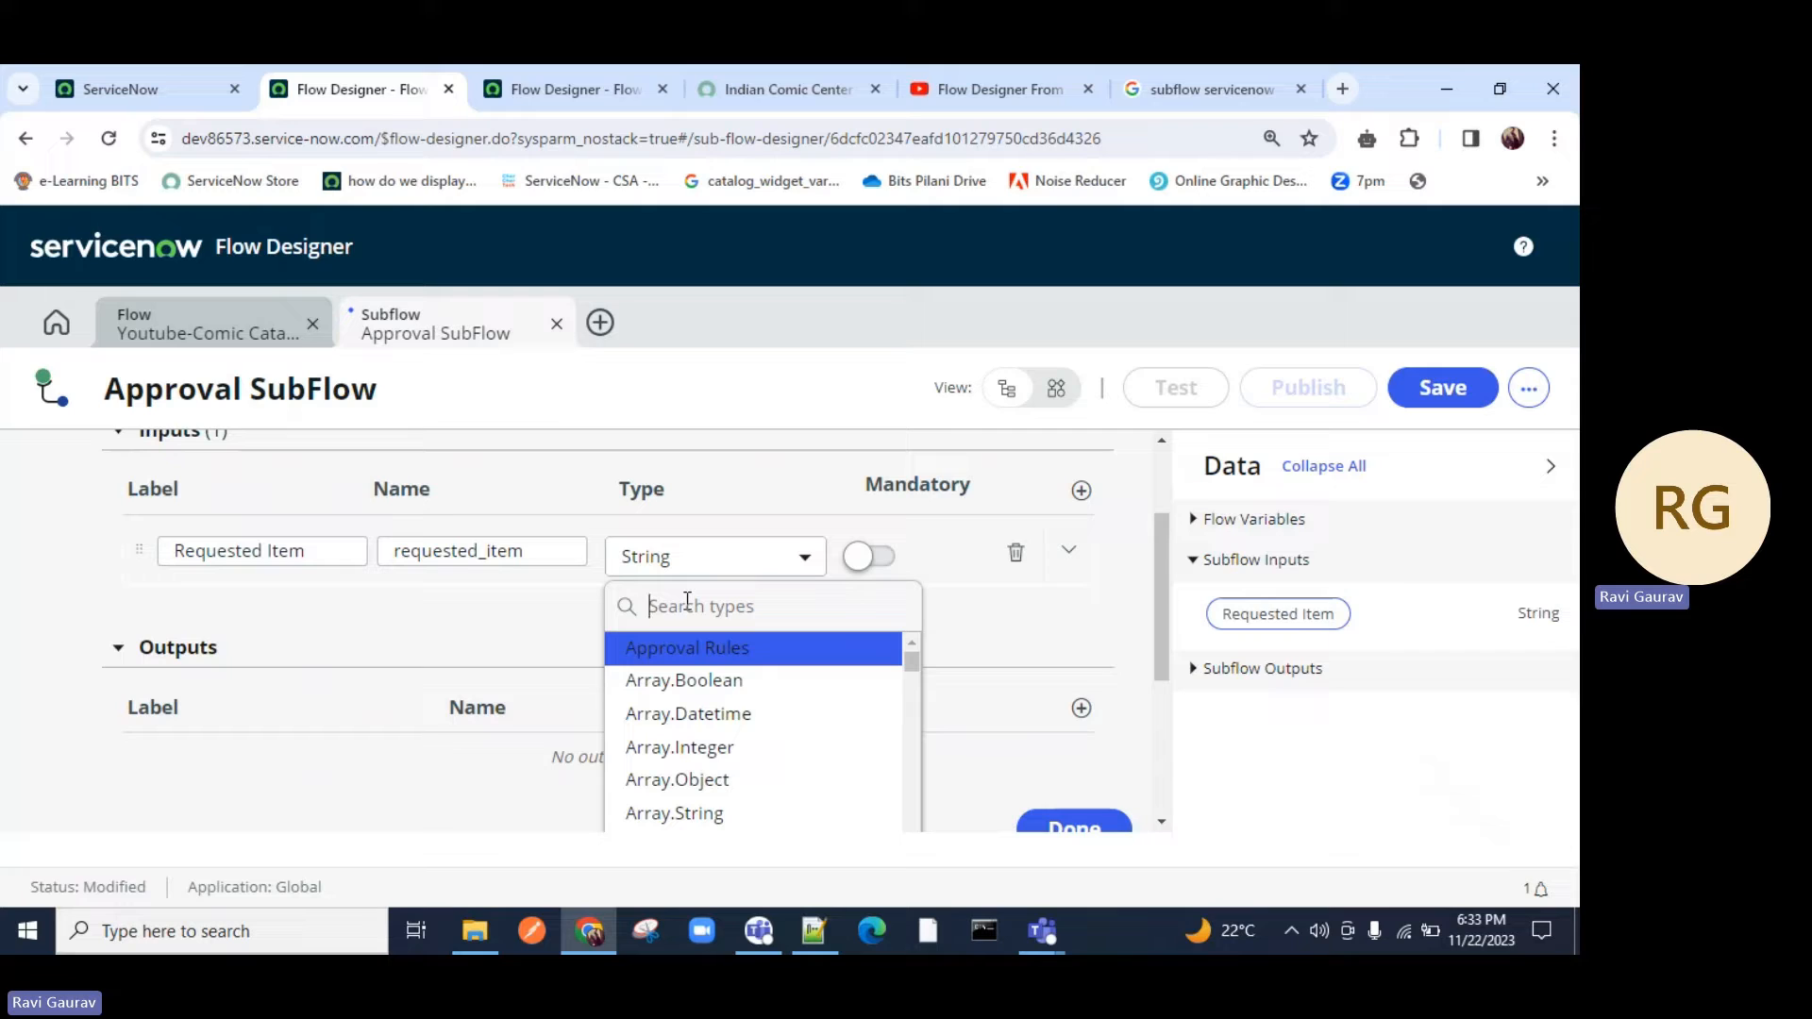
text(ref)
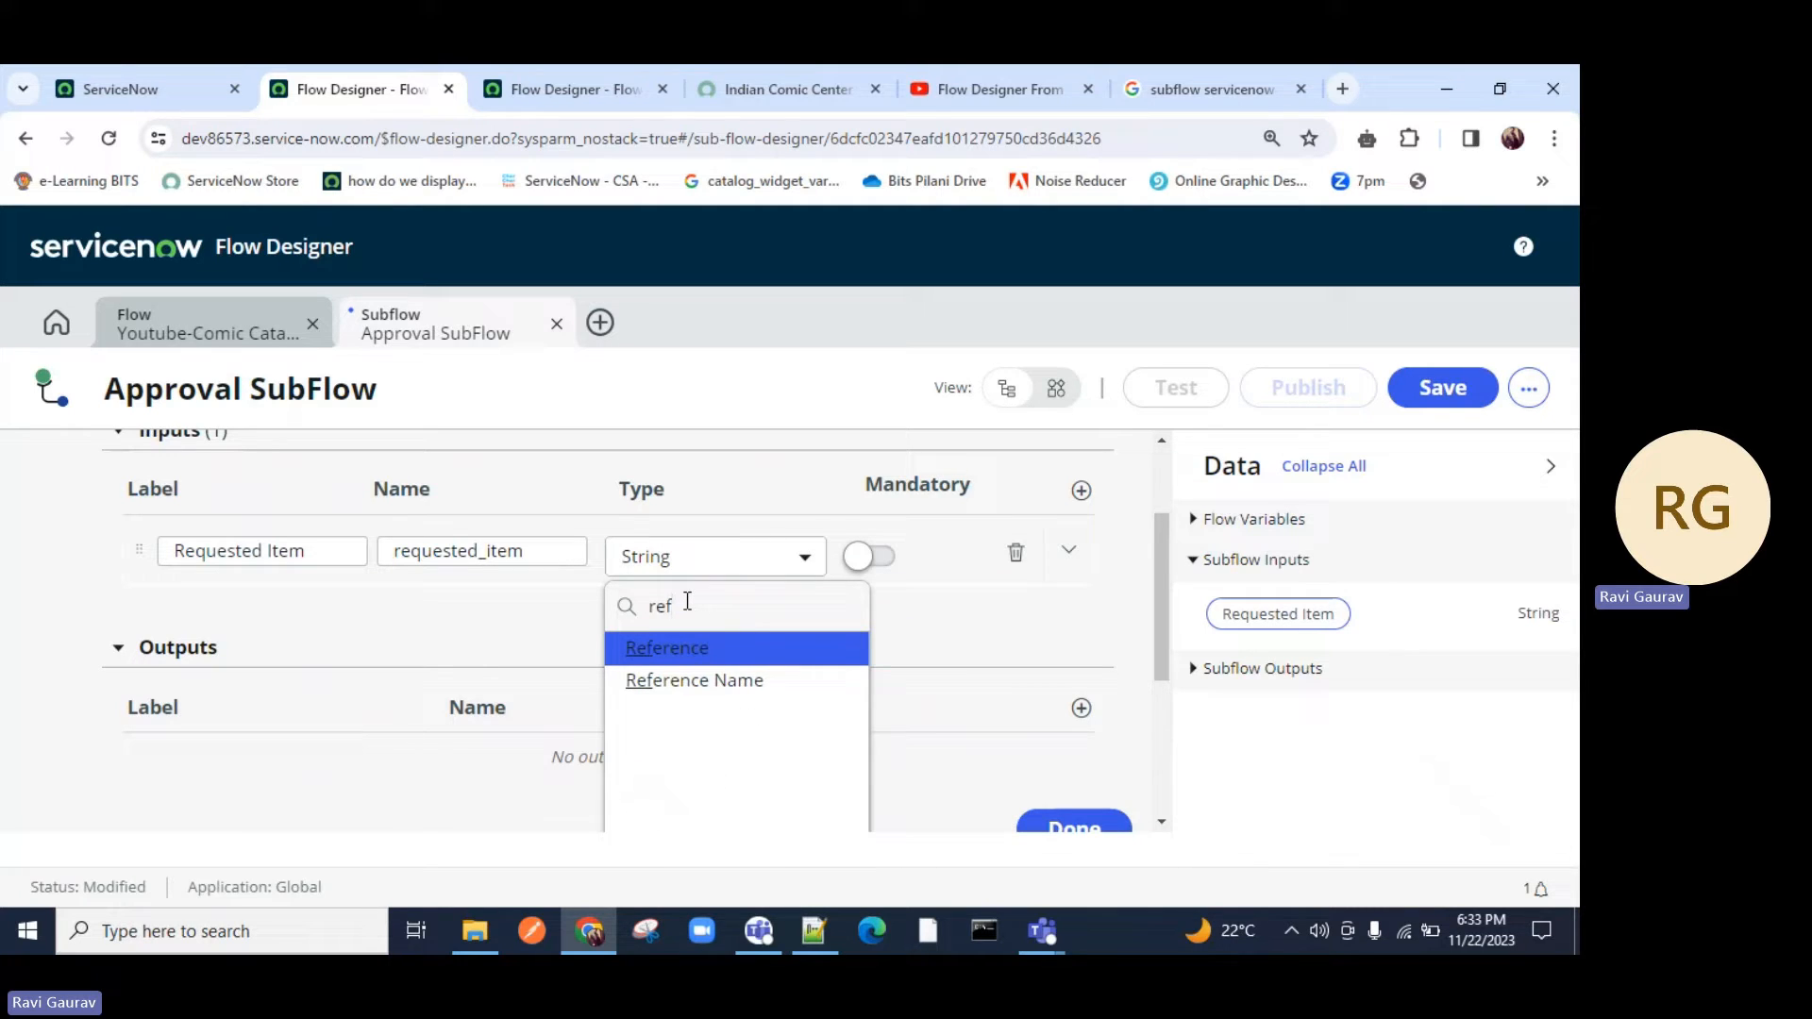
click(707, 653)
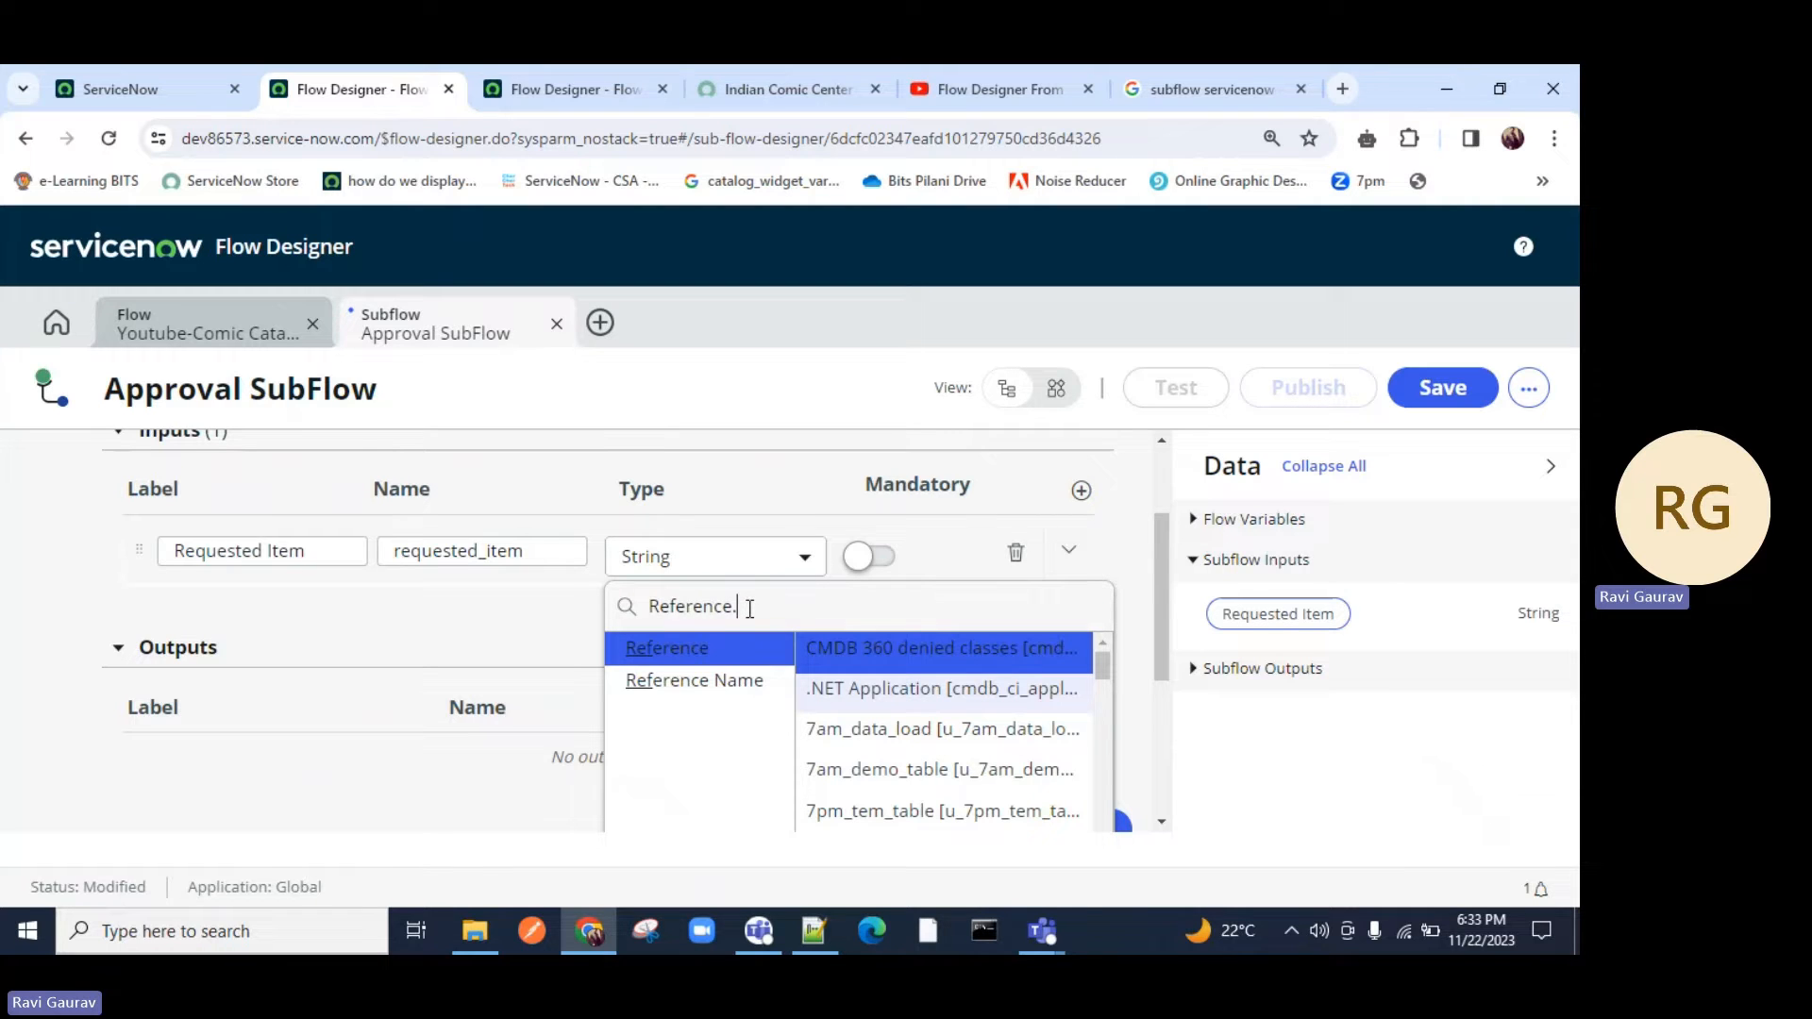
text(reque)
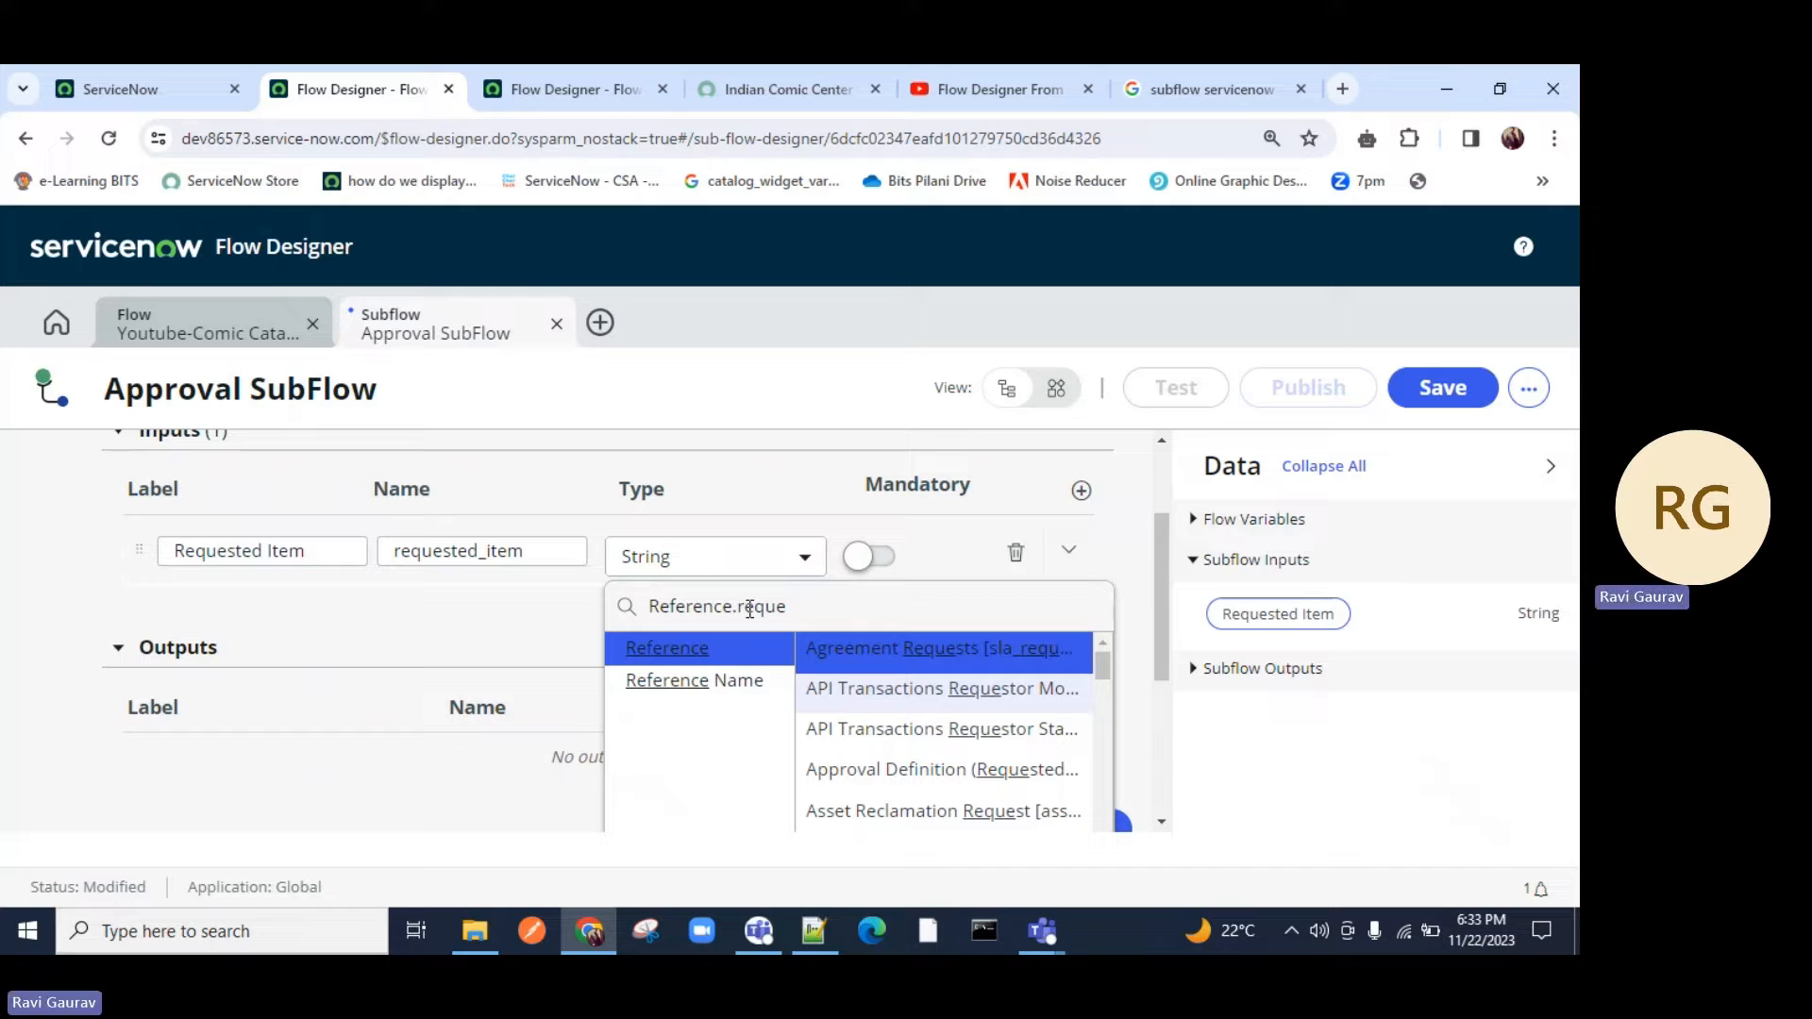
text(sted)
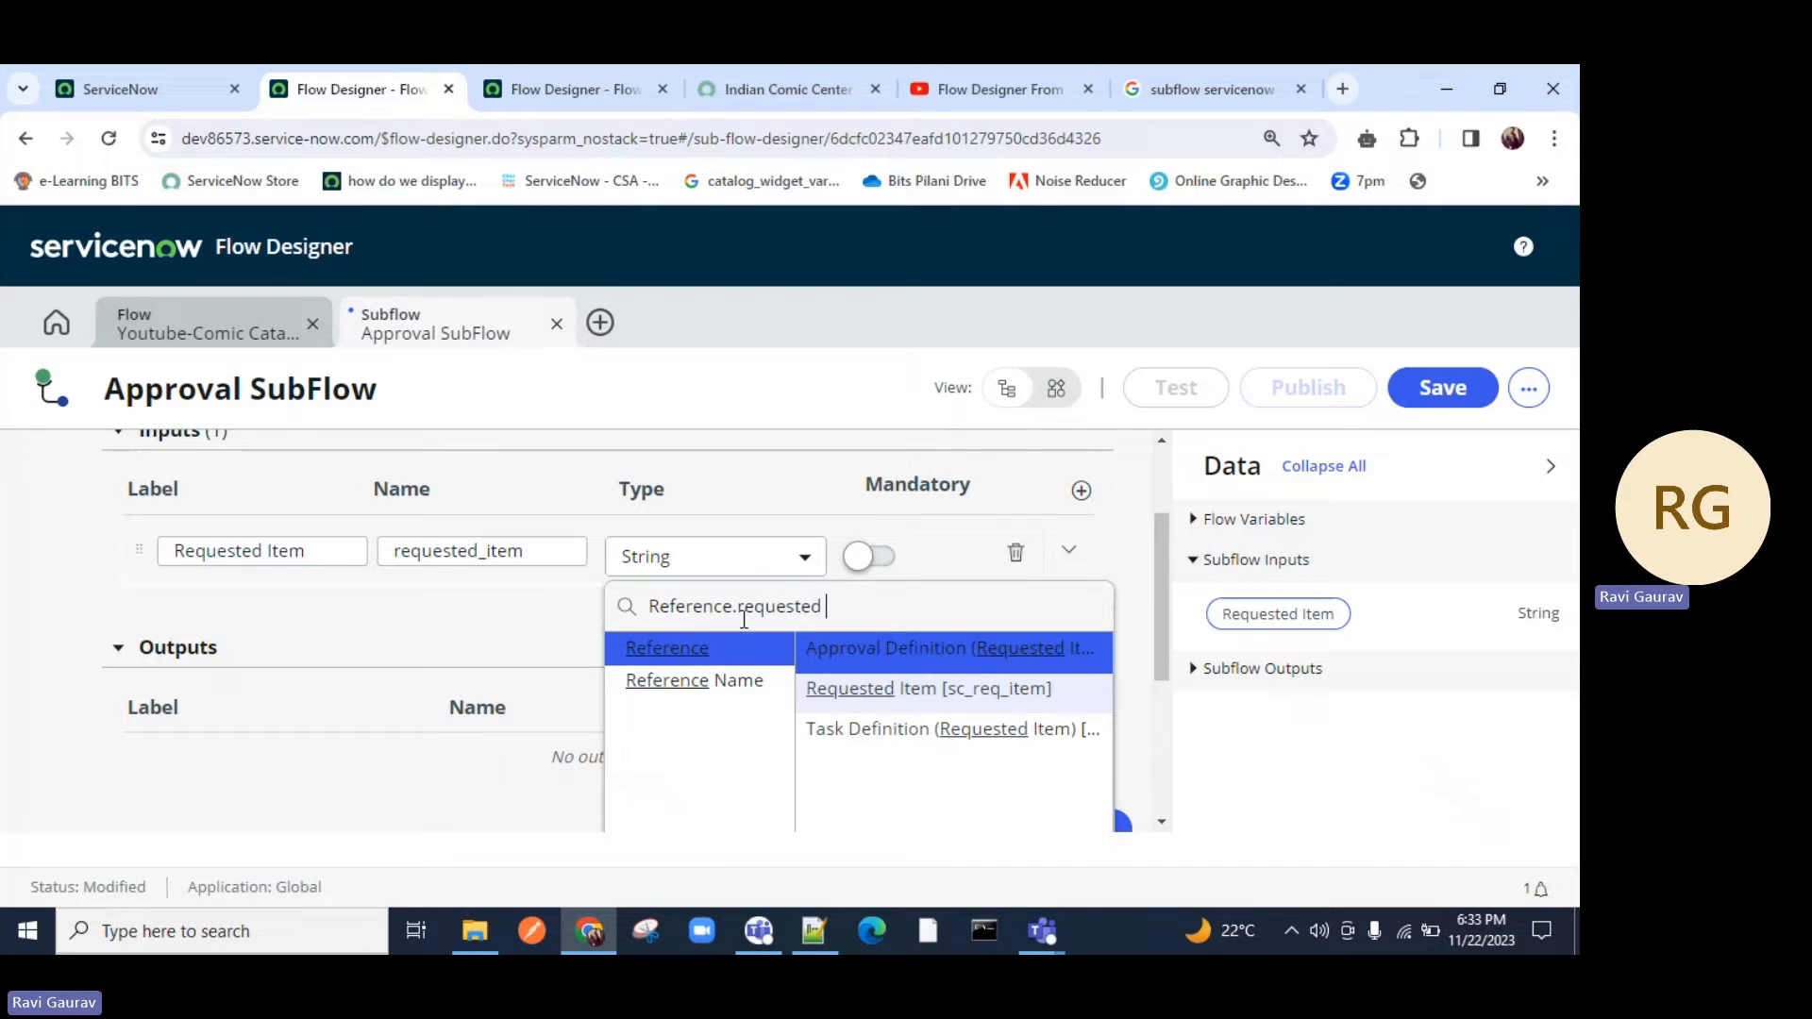
scroll(741, 619, down, 3)
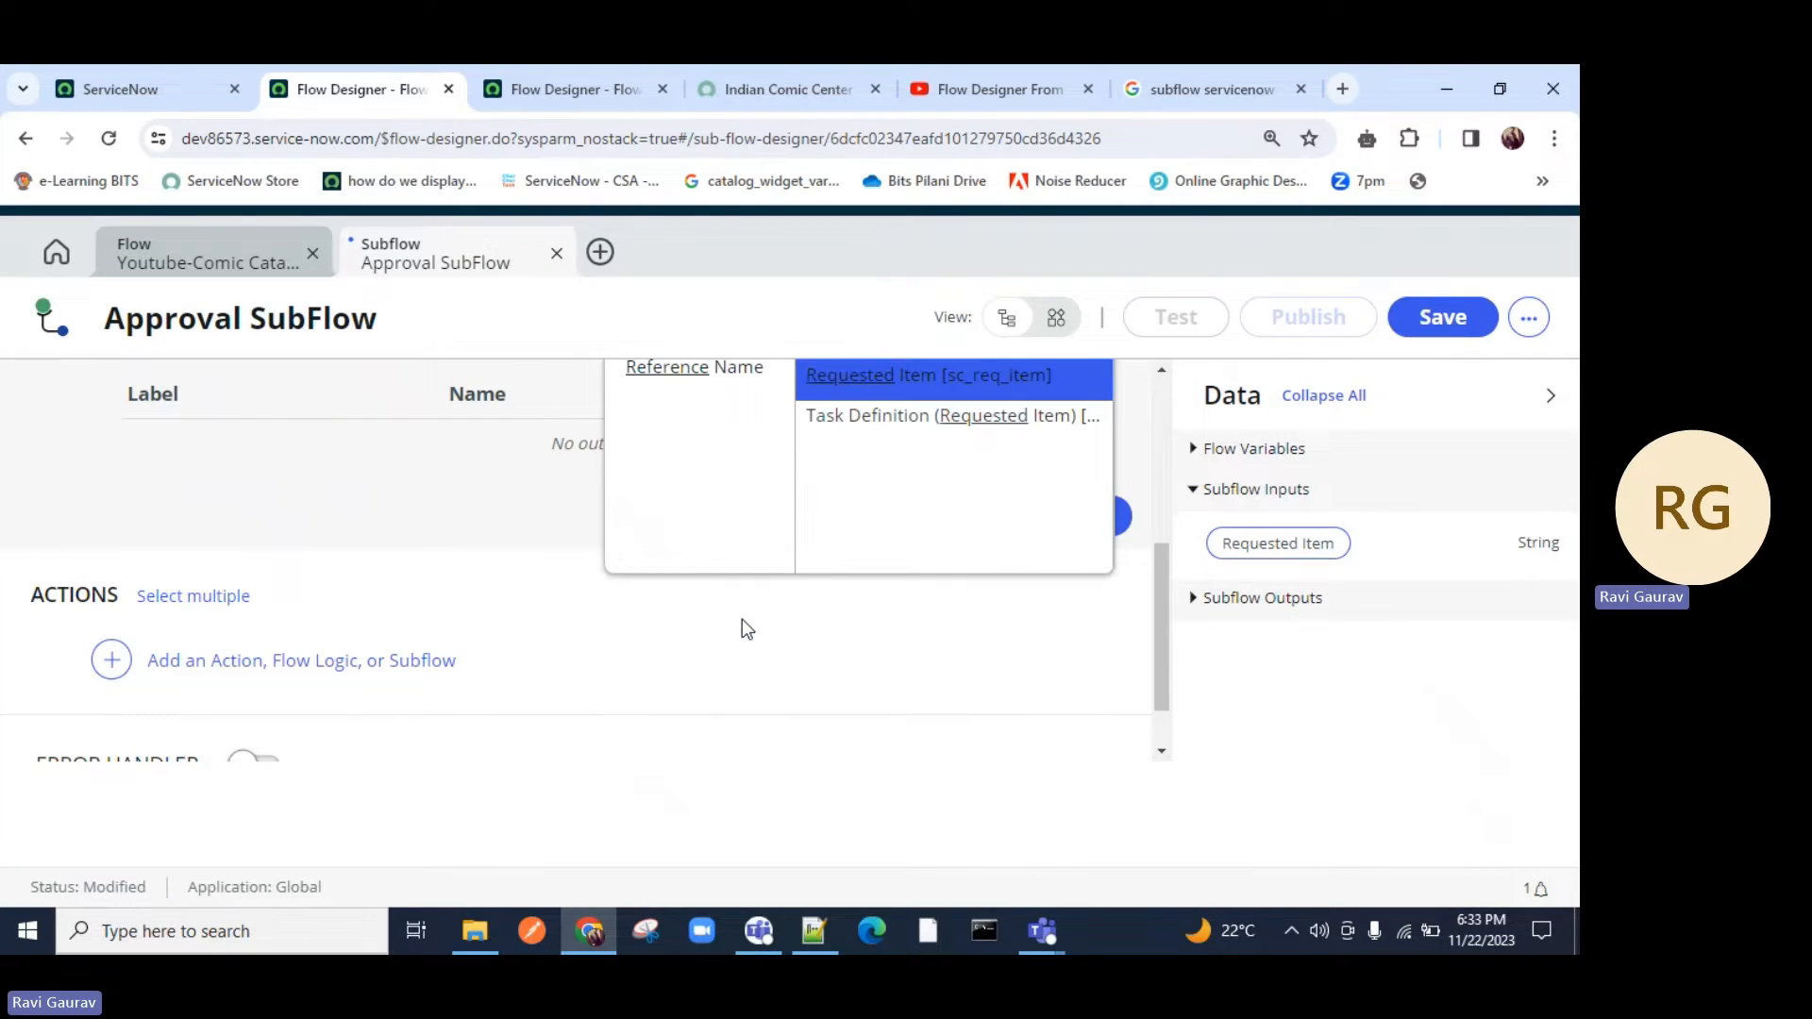
scroll(987, 610, up, 1)
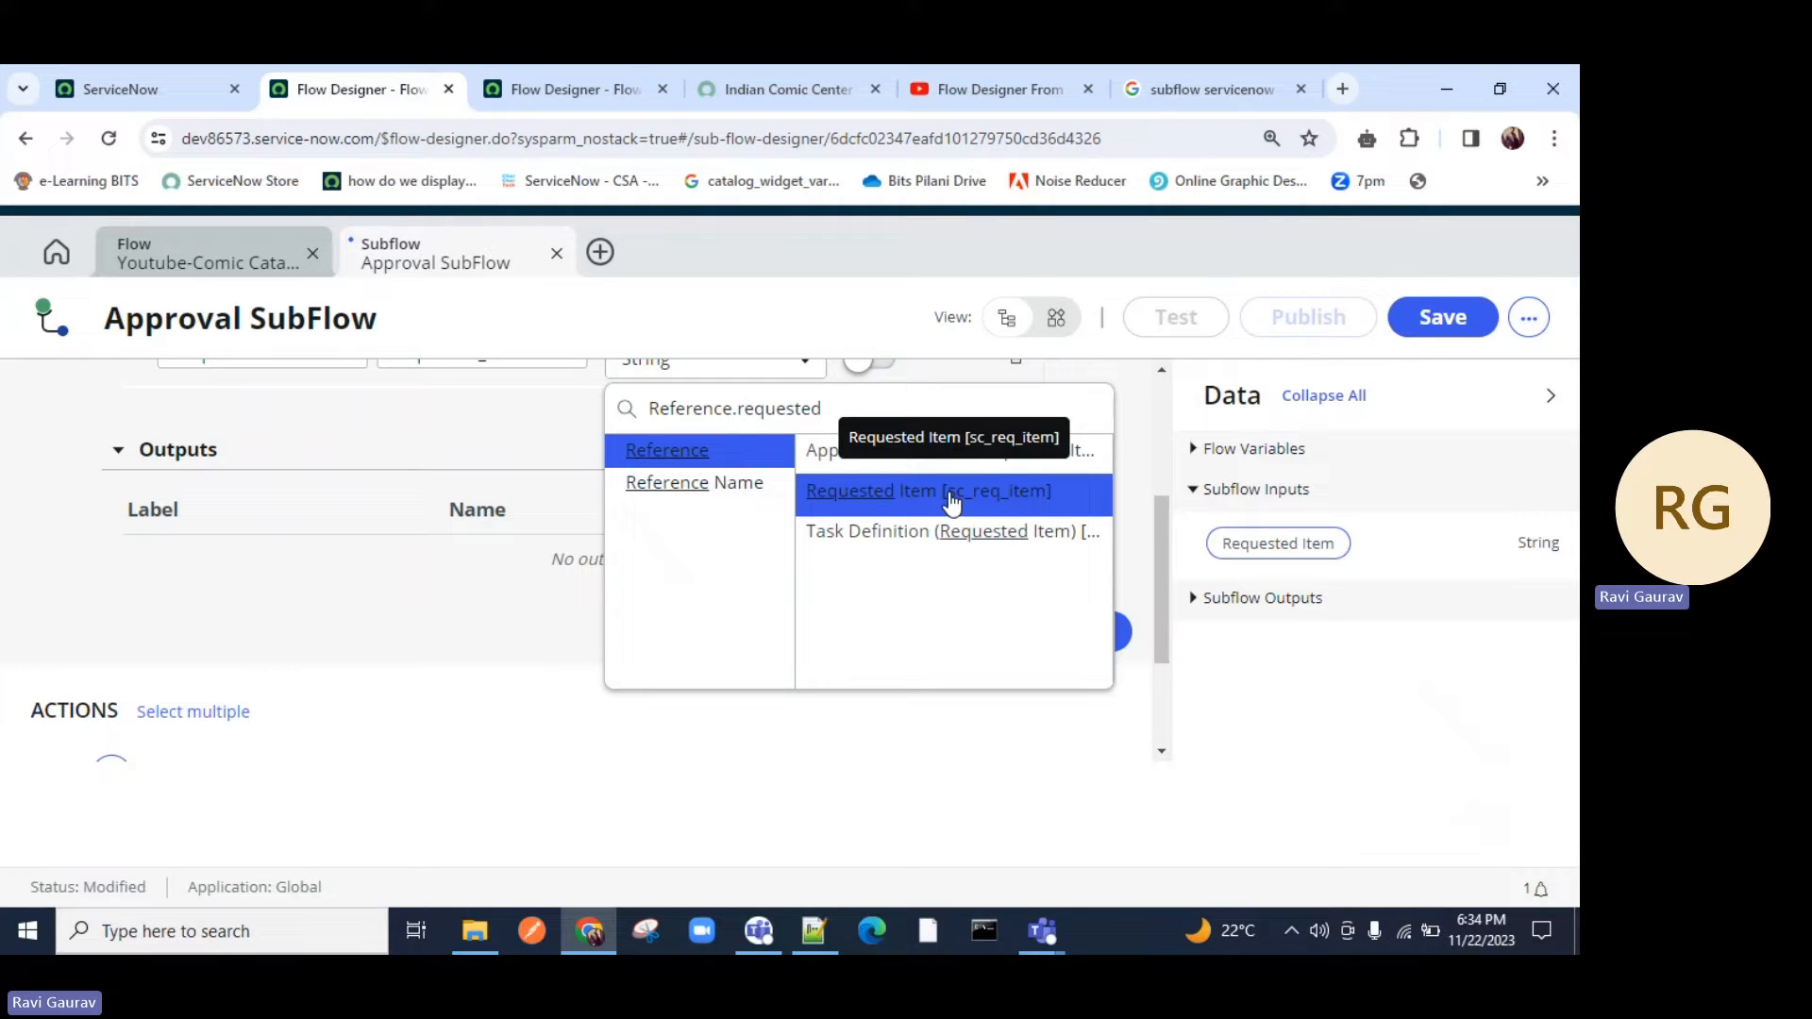
click(951, 491)
scroll(814, 502, up, 2)
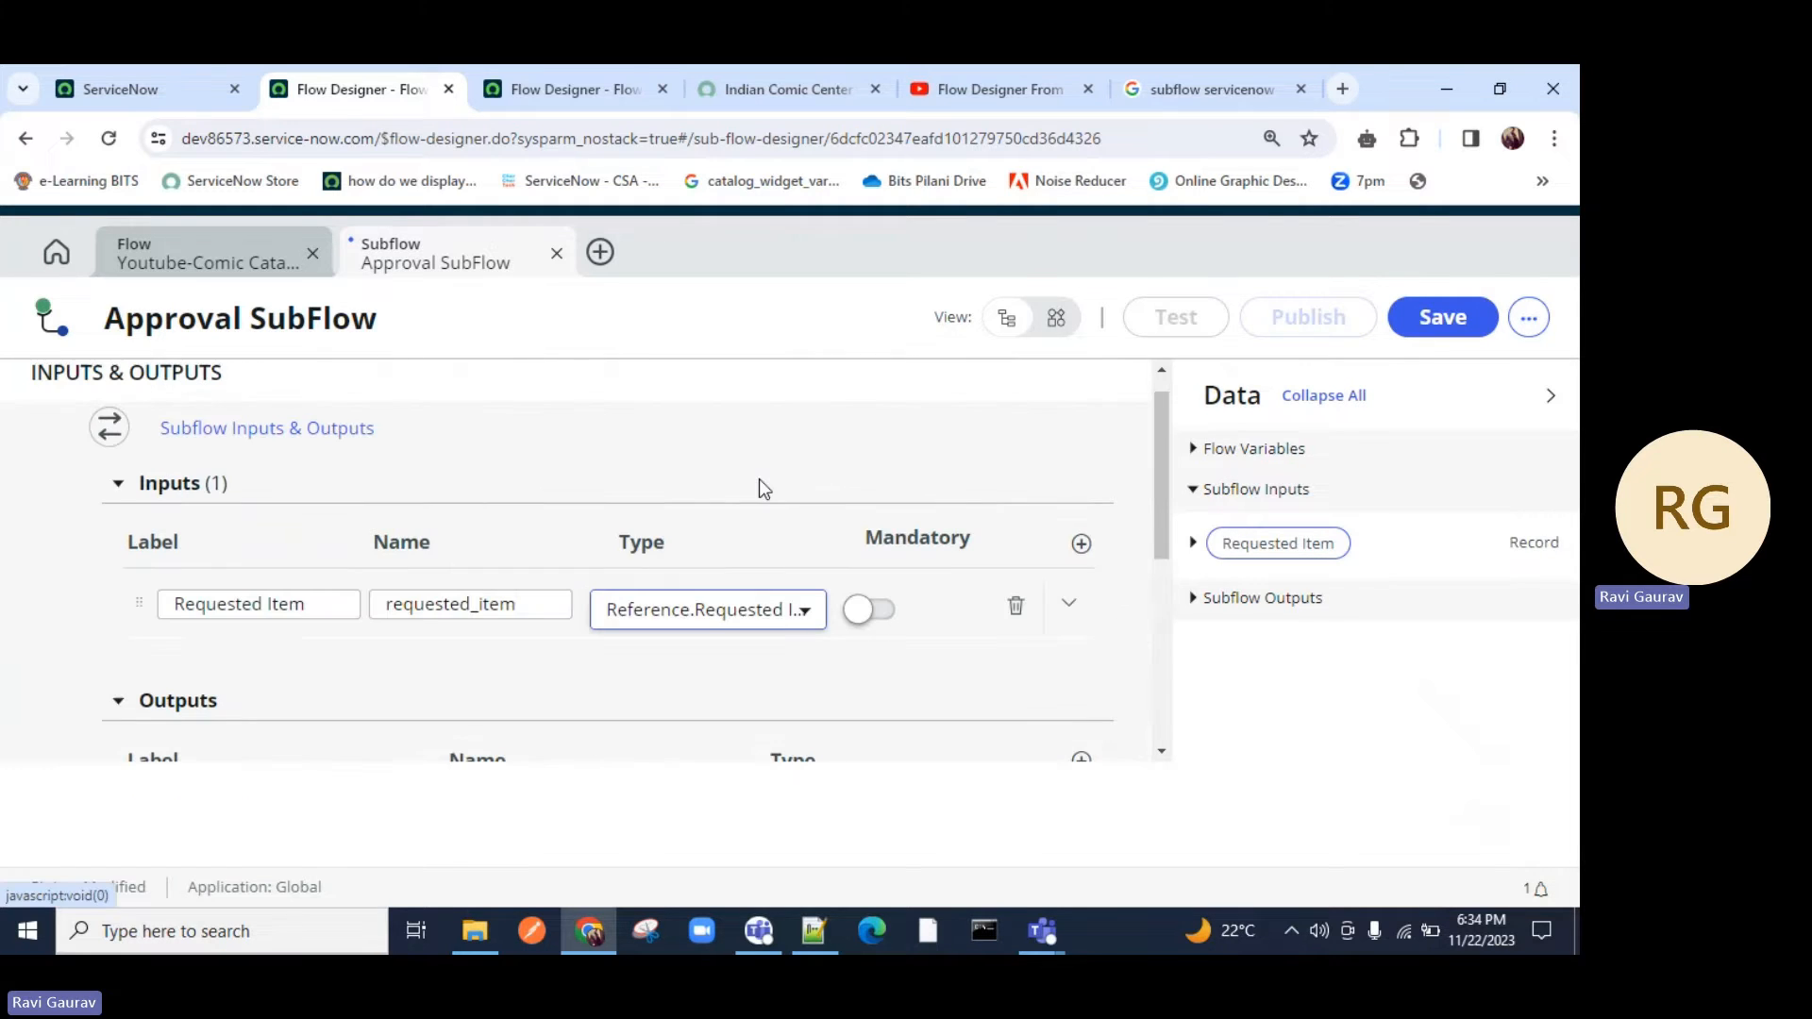
Add a subflow output labelled Approval, keeping its type as String.
scroll(272, 585, down, 1)
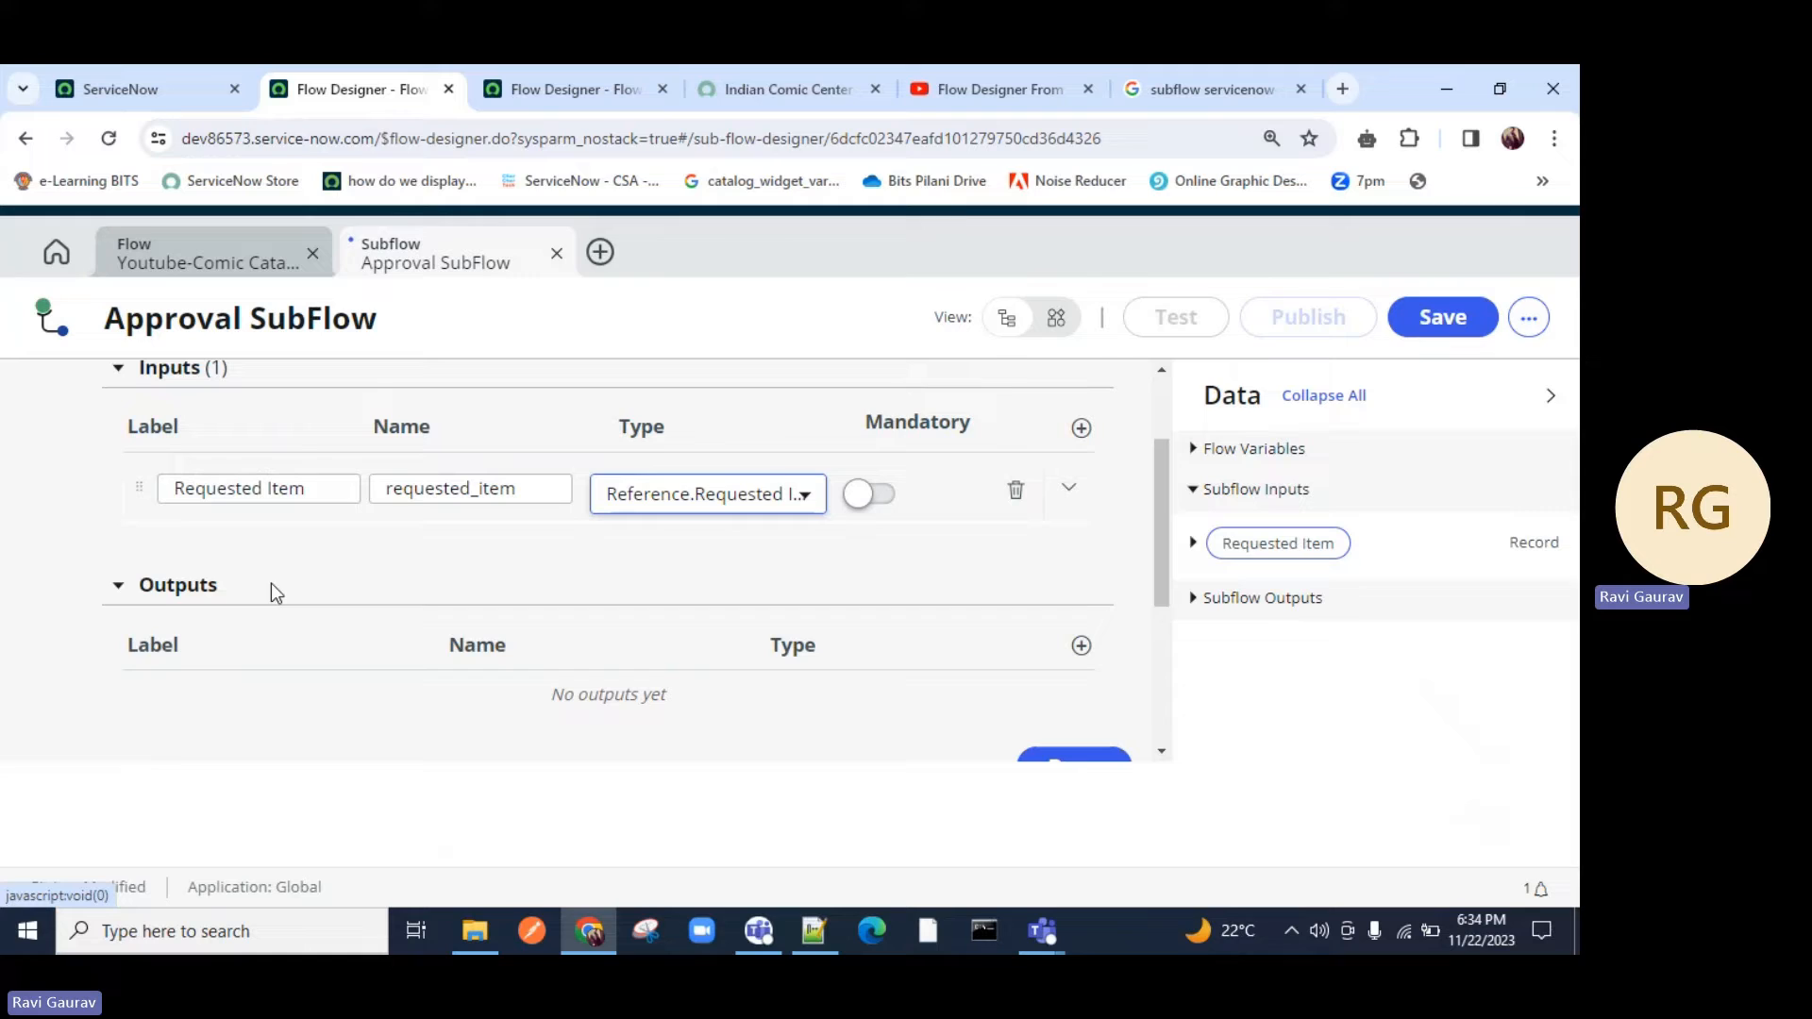
click(170, 644)
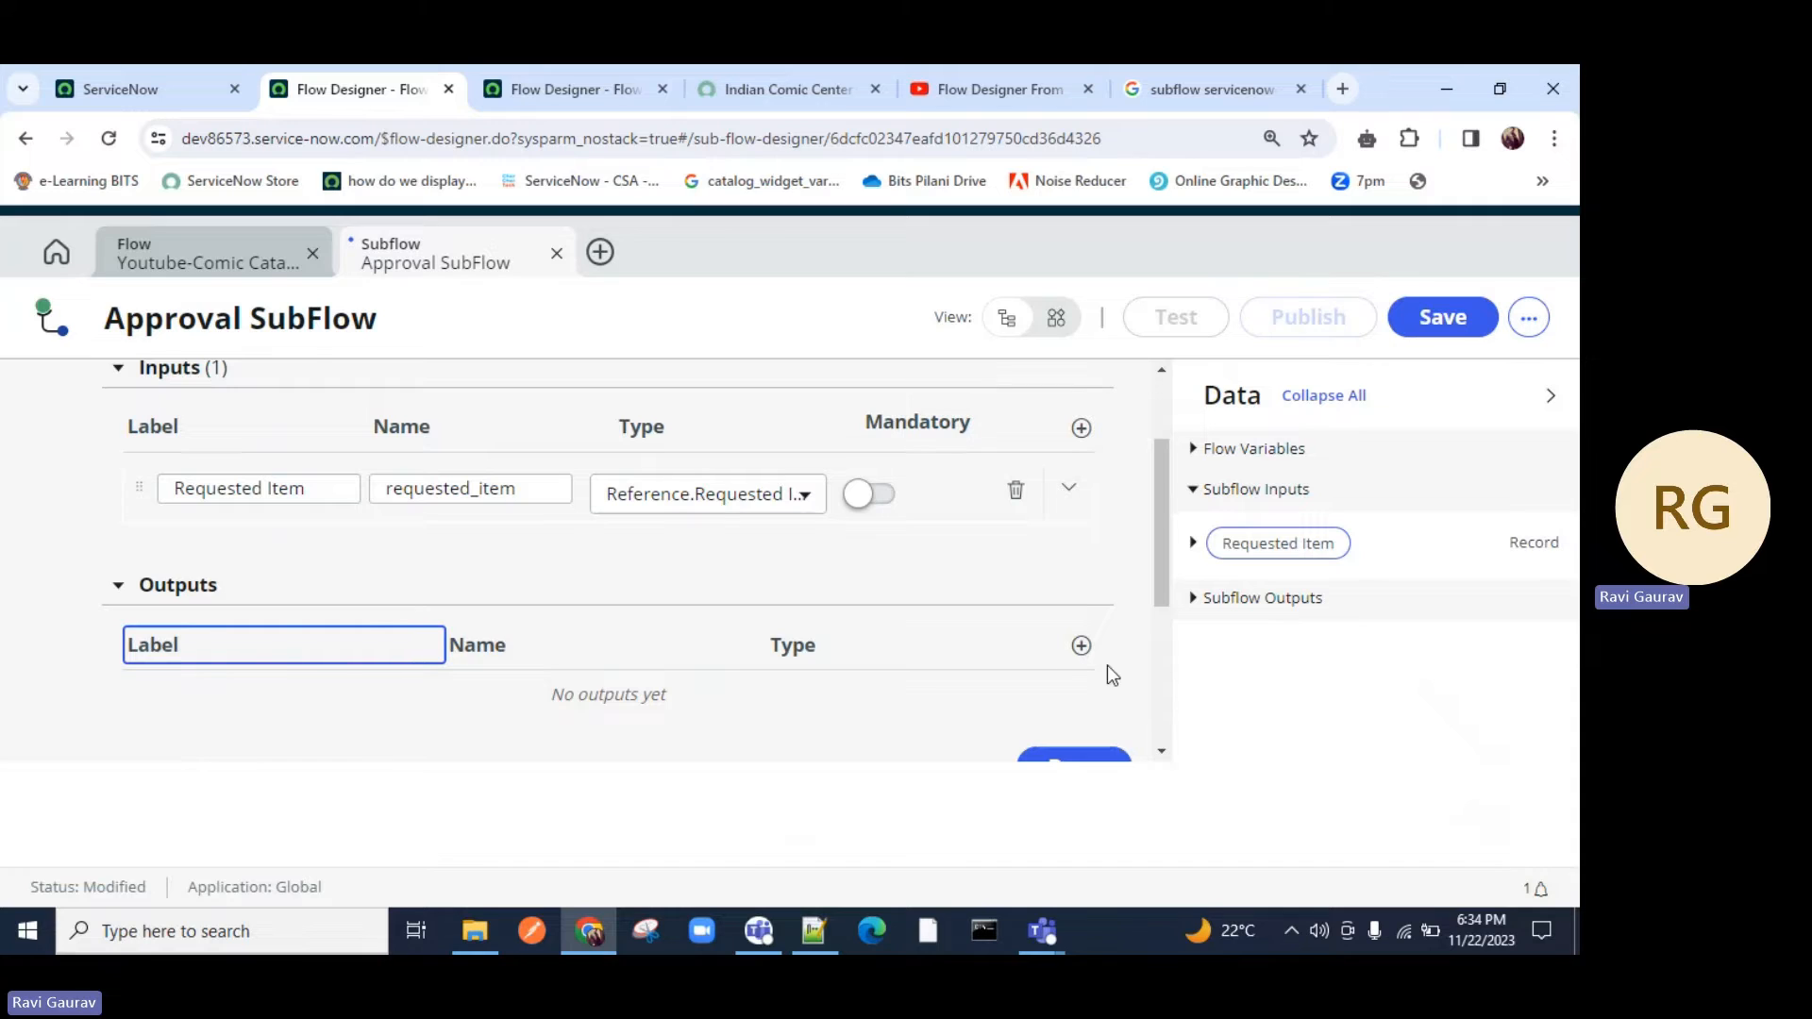
click(1082, 645)
click(262, 706)
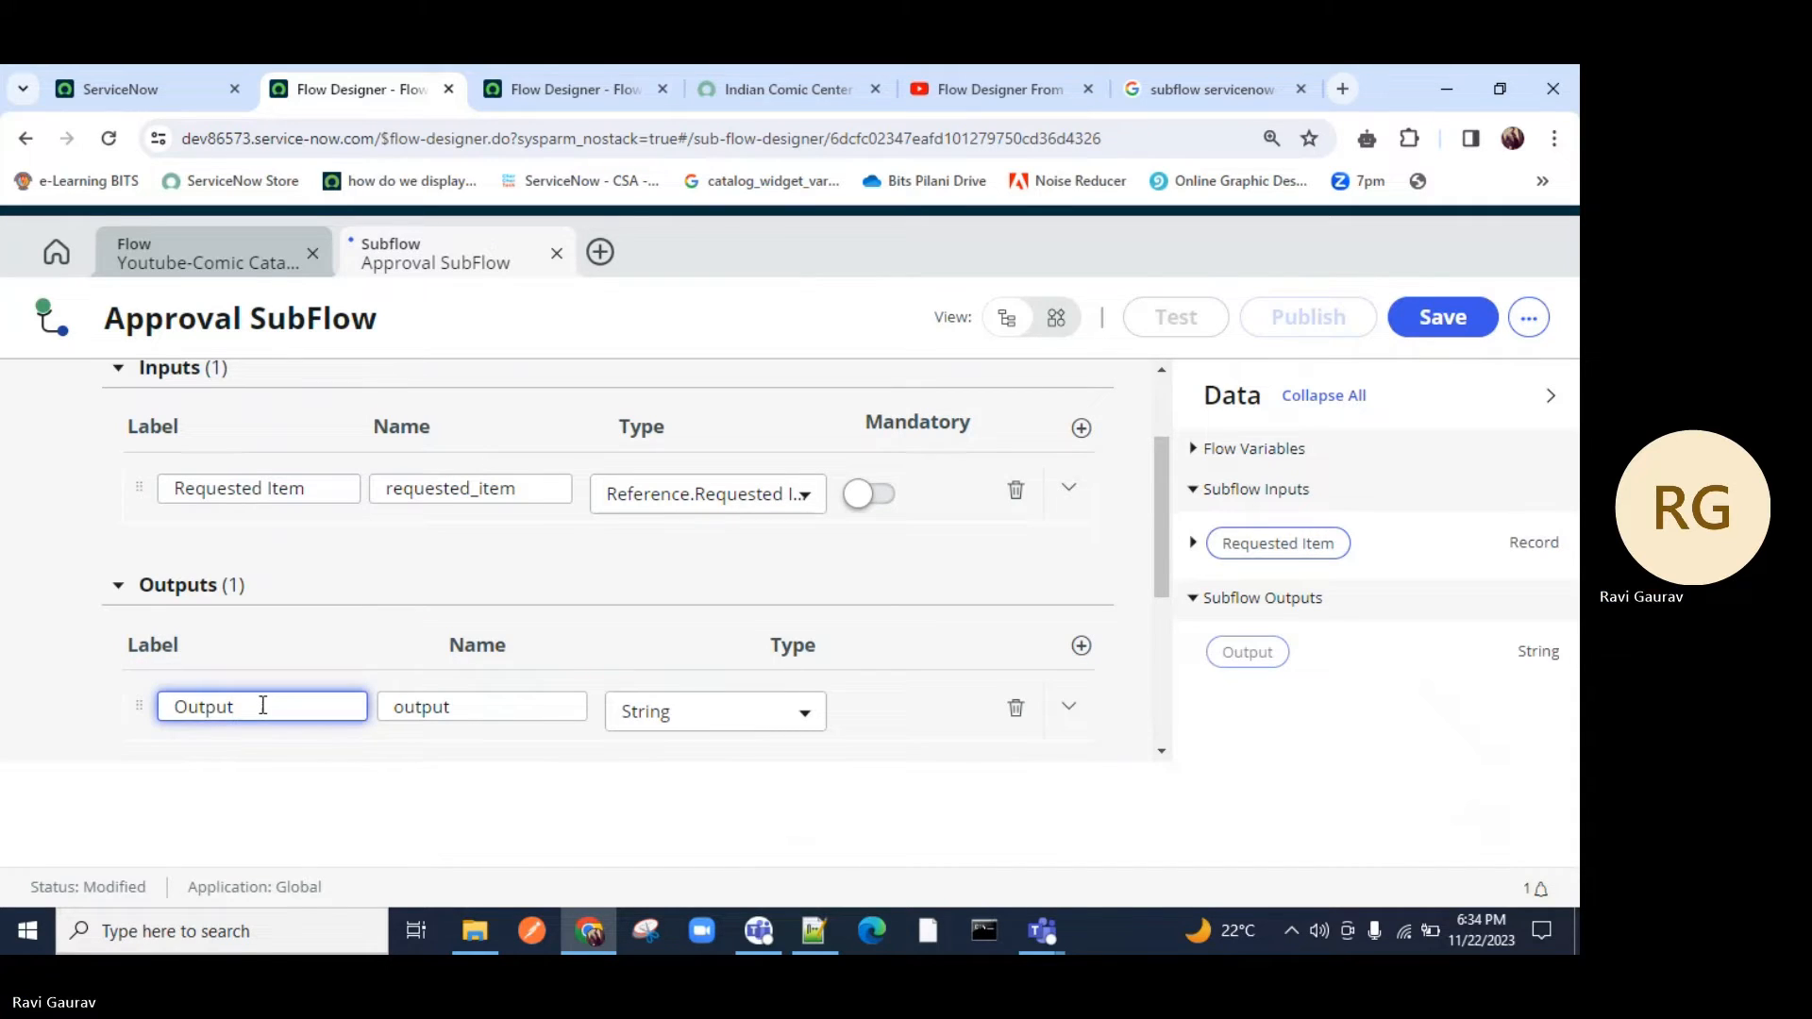
key(ctrl+a)
key(BackSpace)
text(Appr)
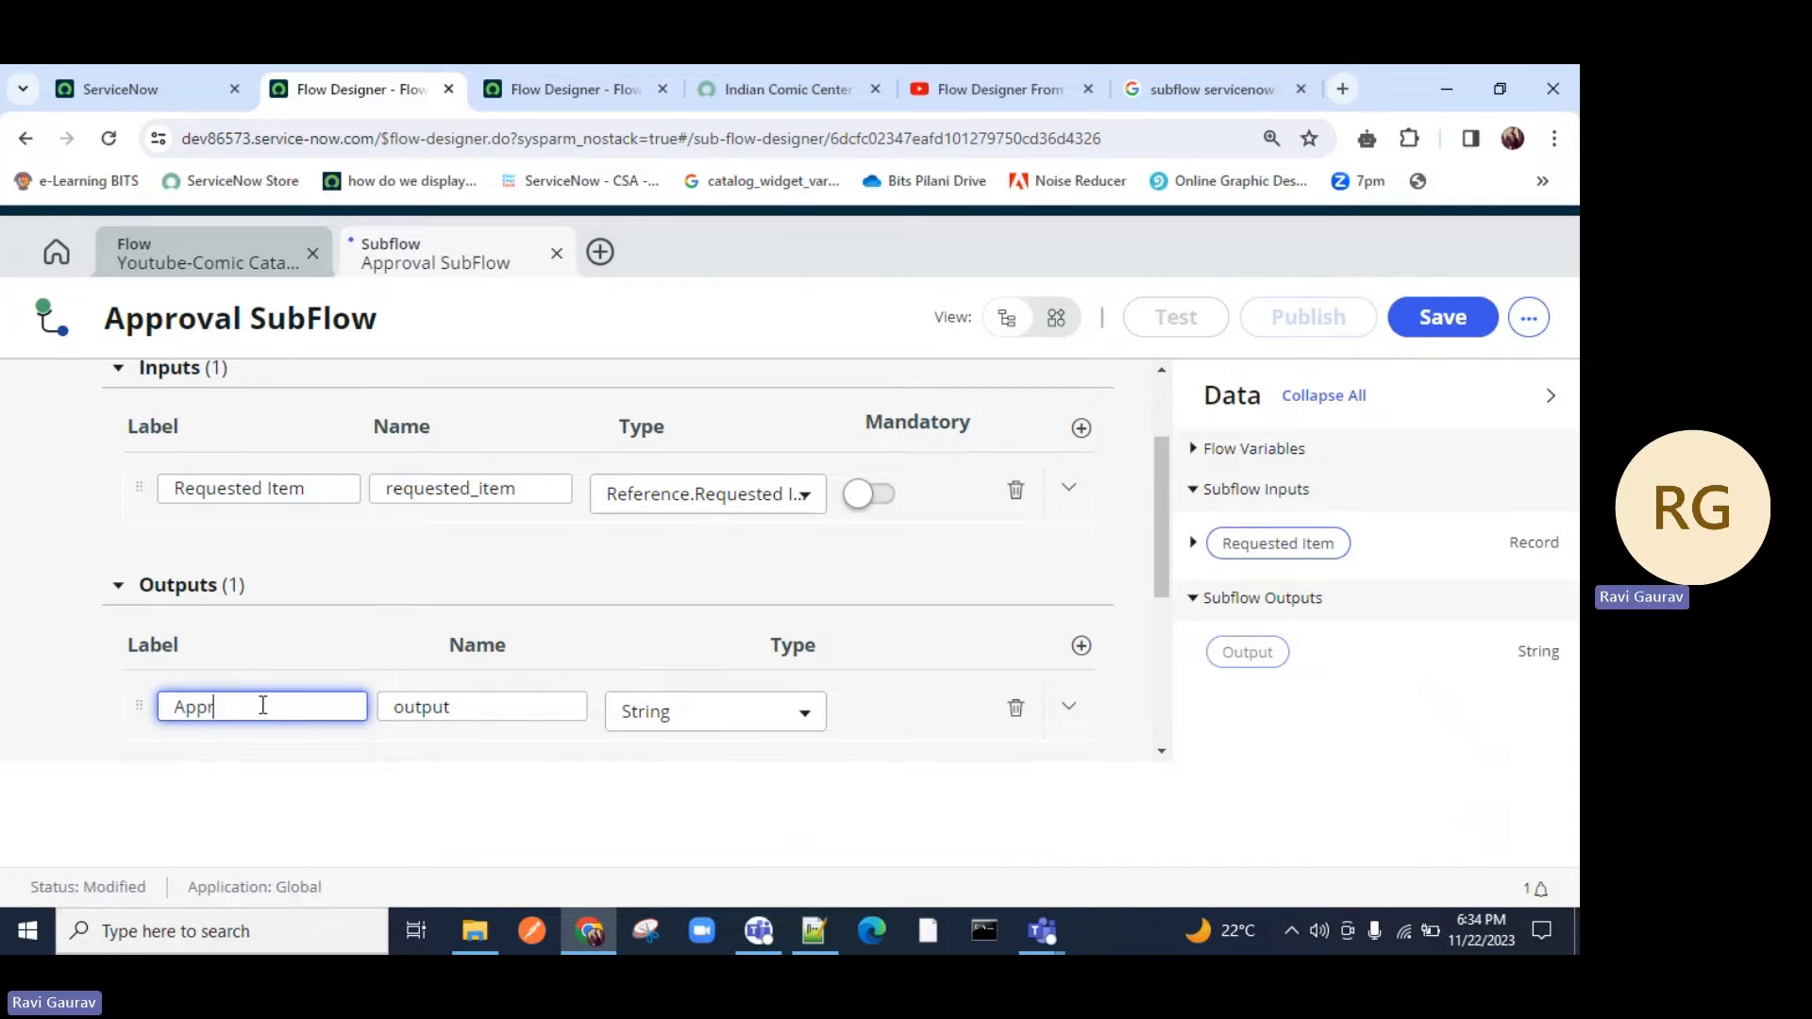
text(oval)
click(452, 775)
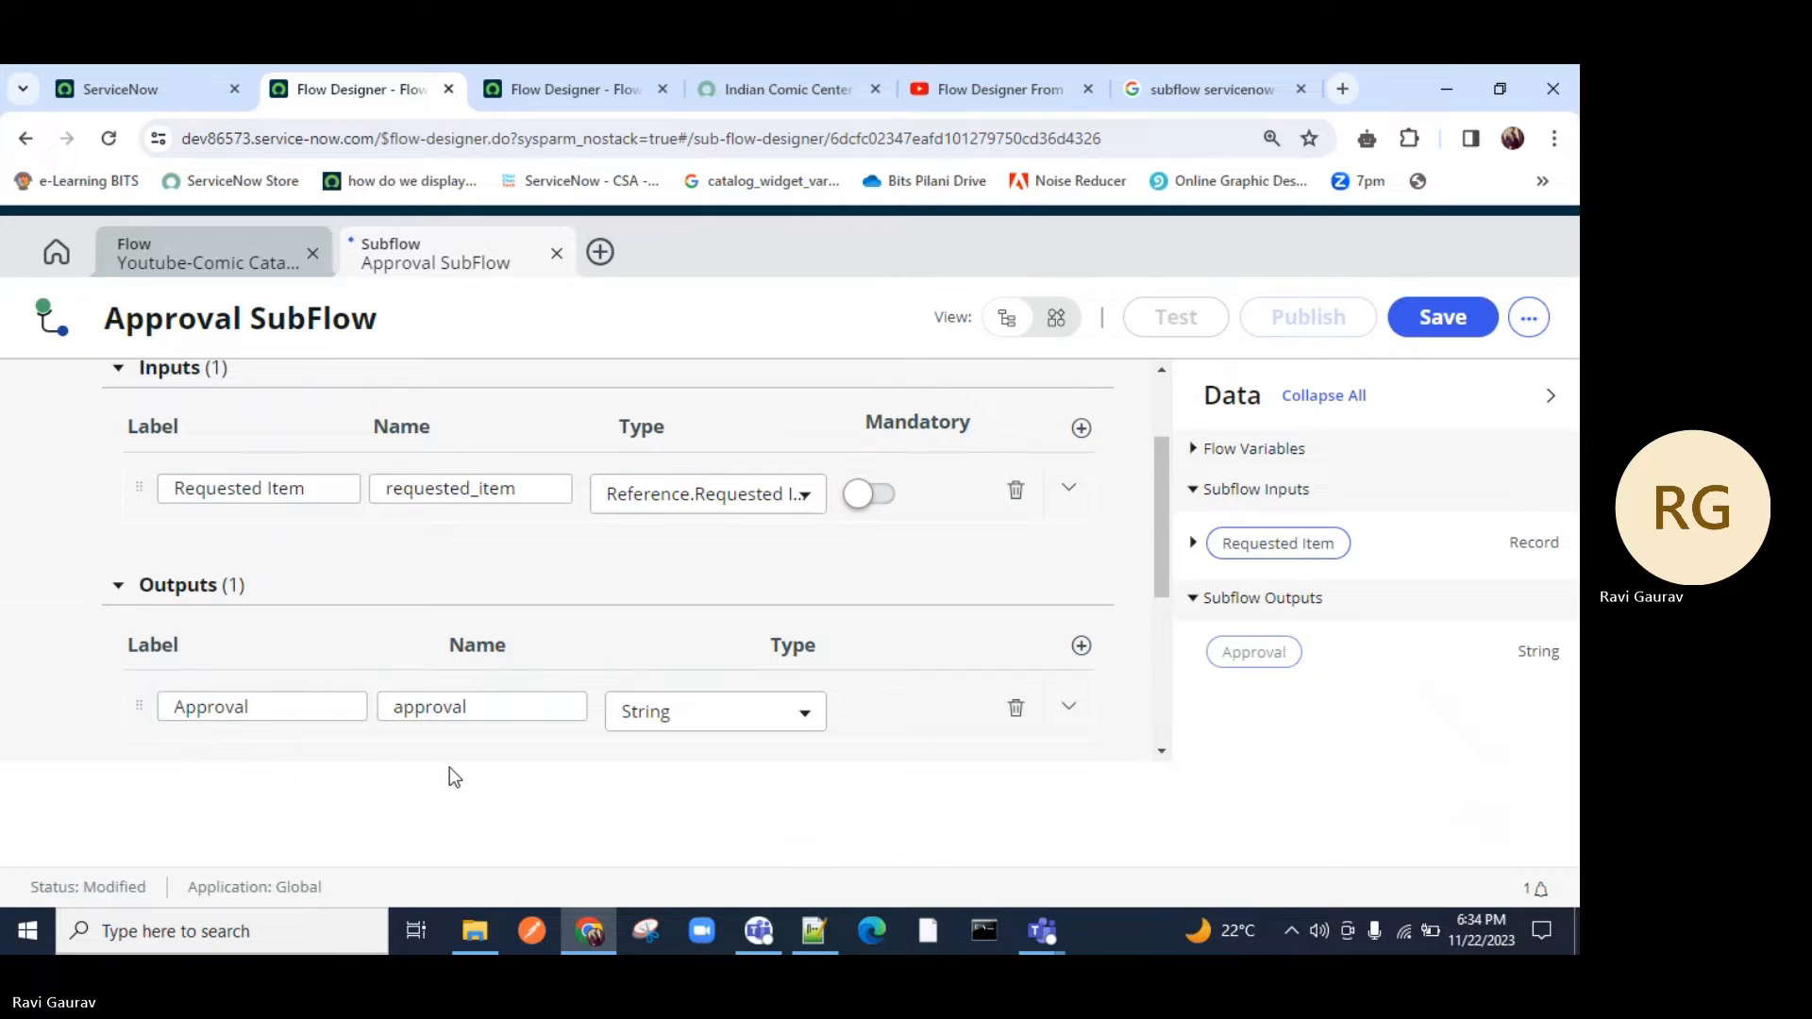
scroll(780, 635, down, 2)
scroll(739, 566, up, 1)
click(465, 590)
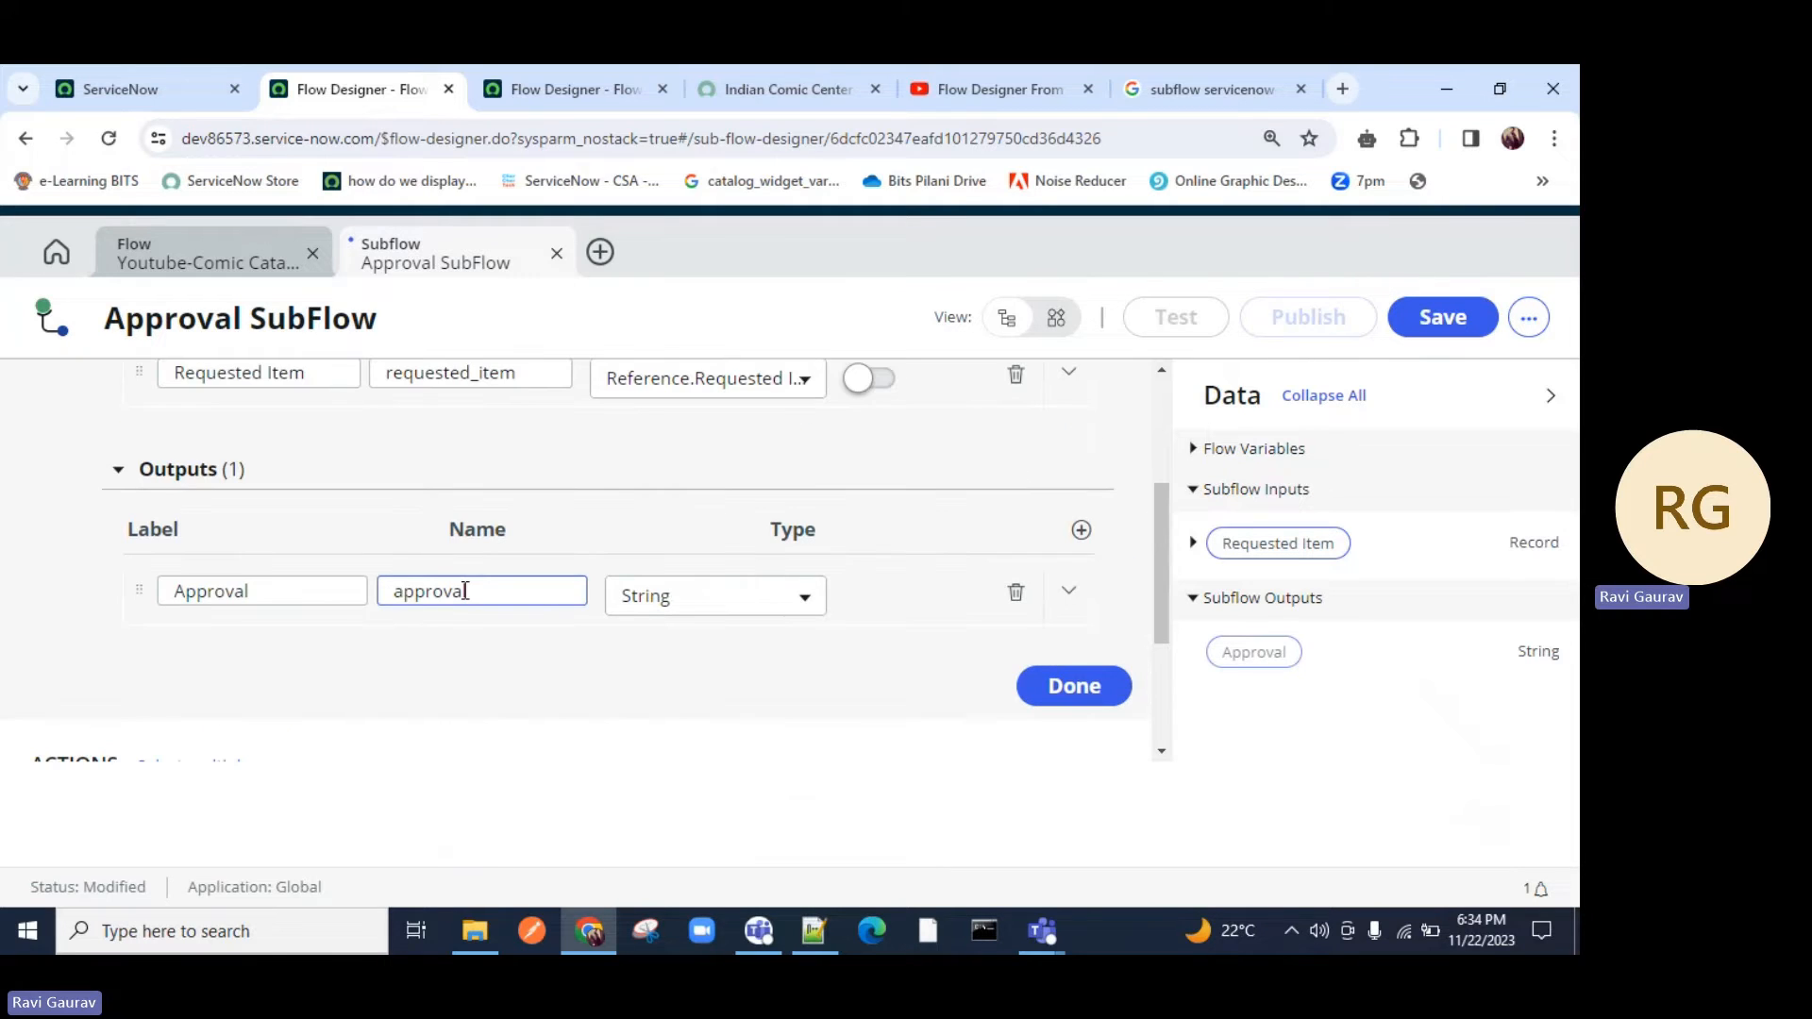
Switch to the main ServiceNow page, search its modules for approval, and open the Self-Service My Approvals list in a new browser tab.
click(153, 88)
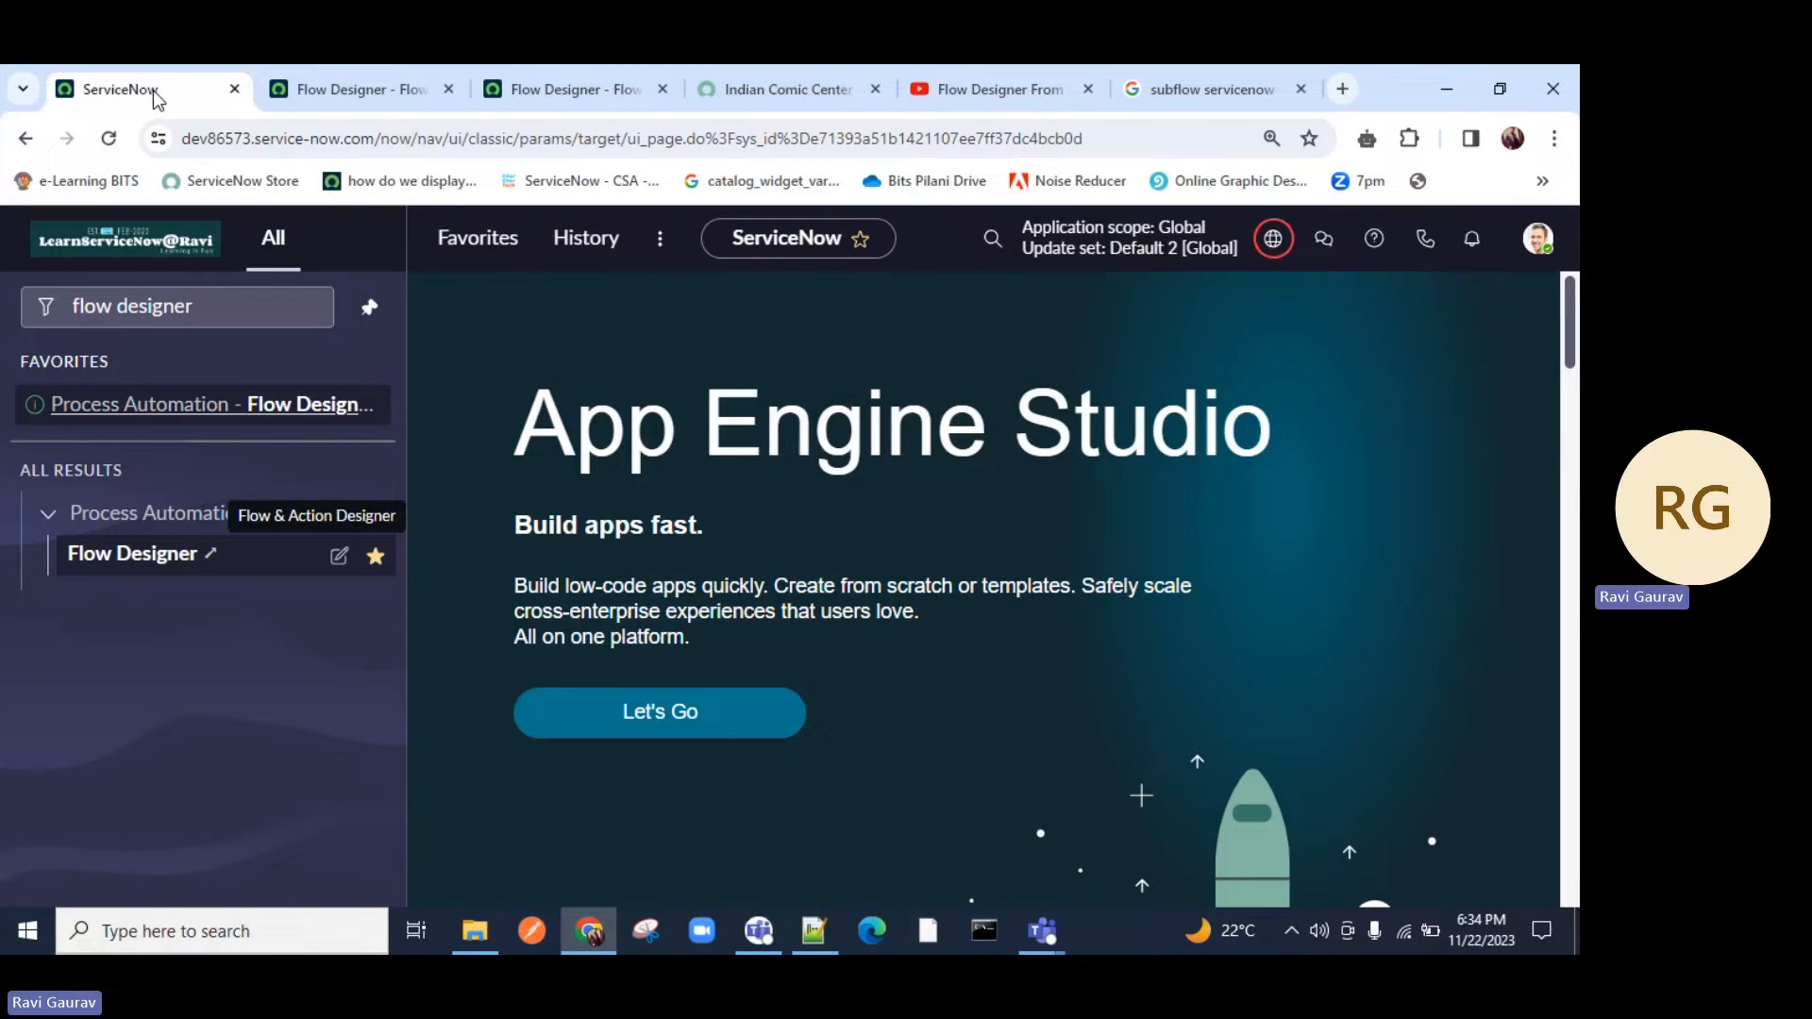
click(38, 306)
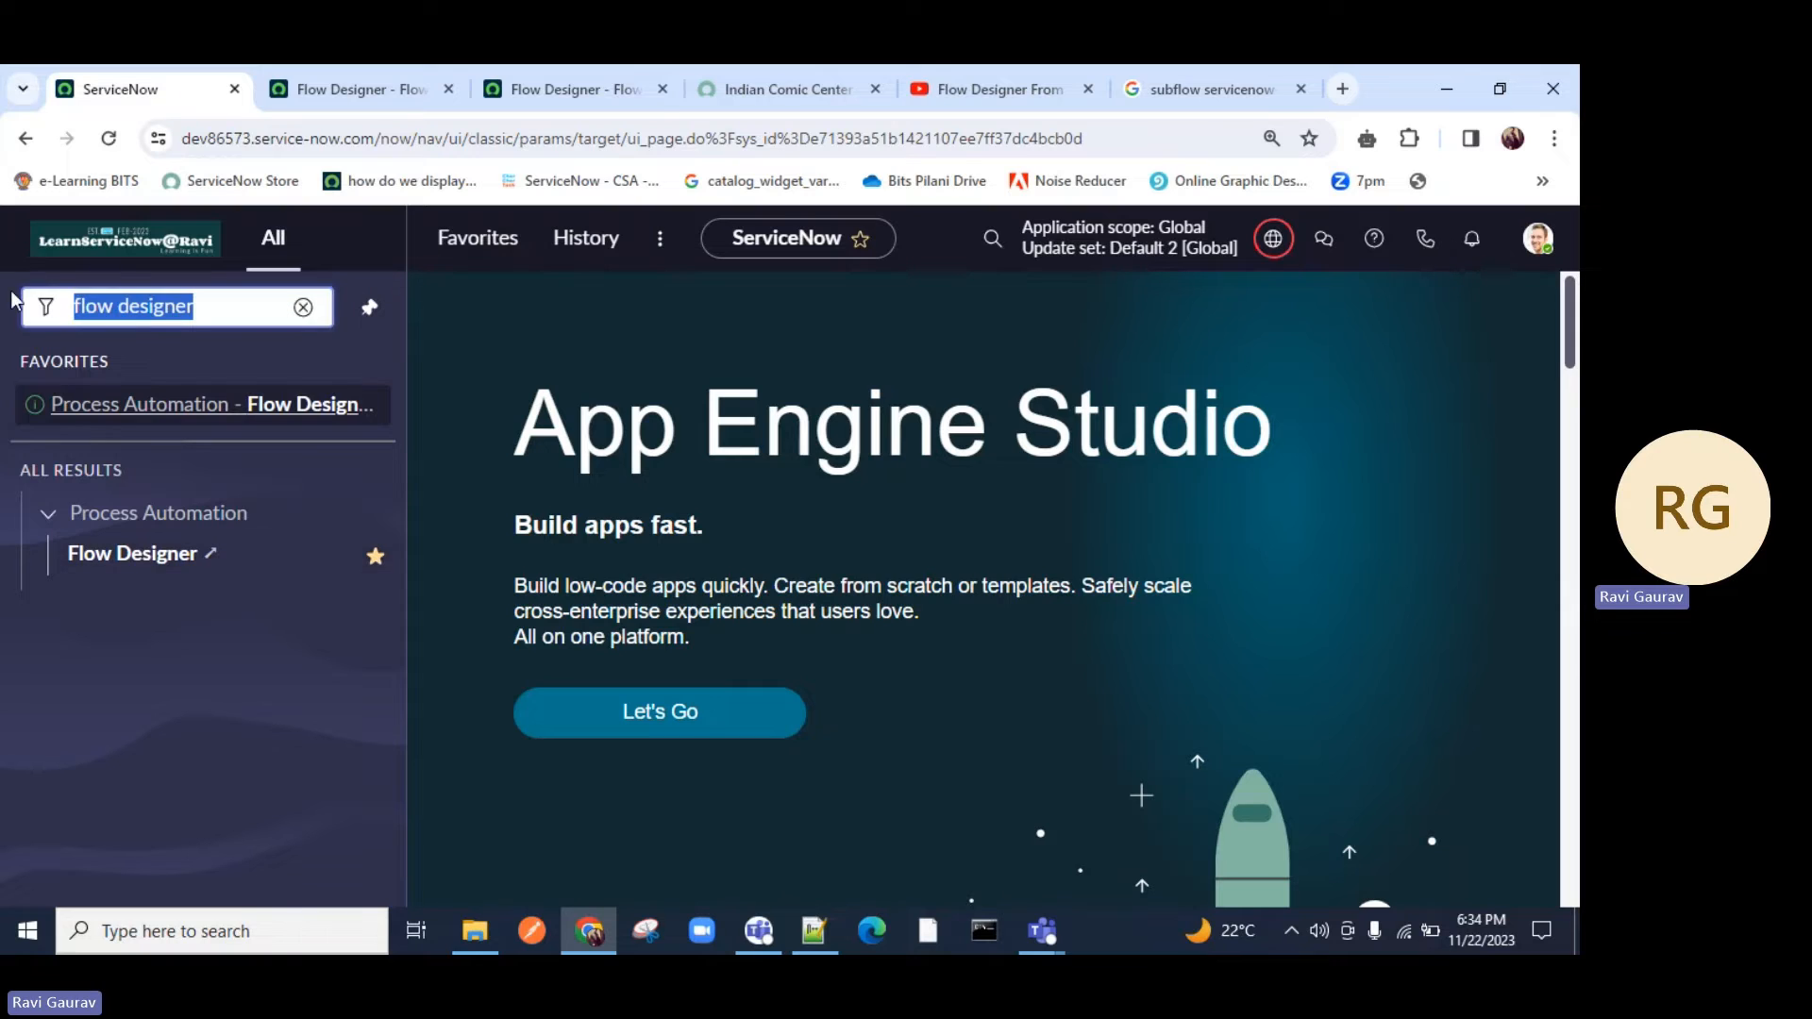
text(approval)
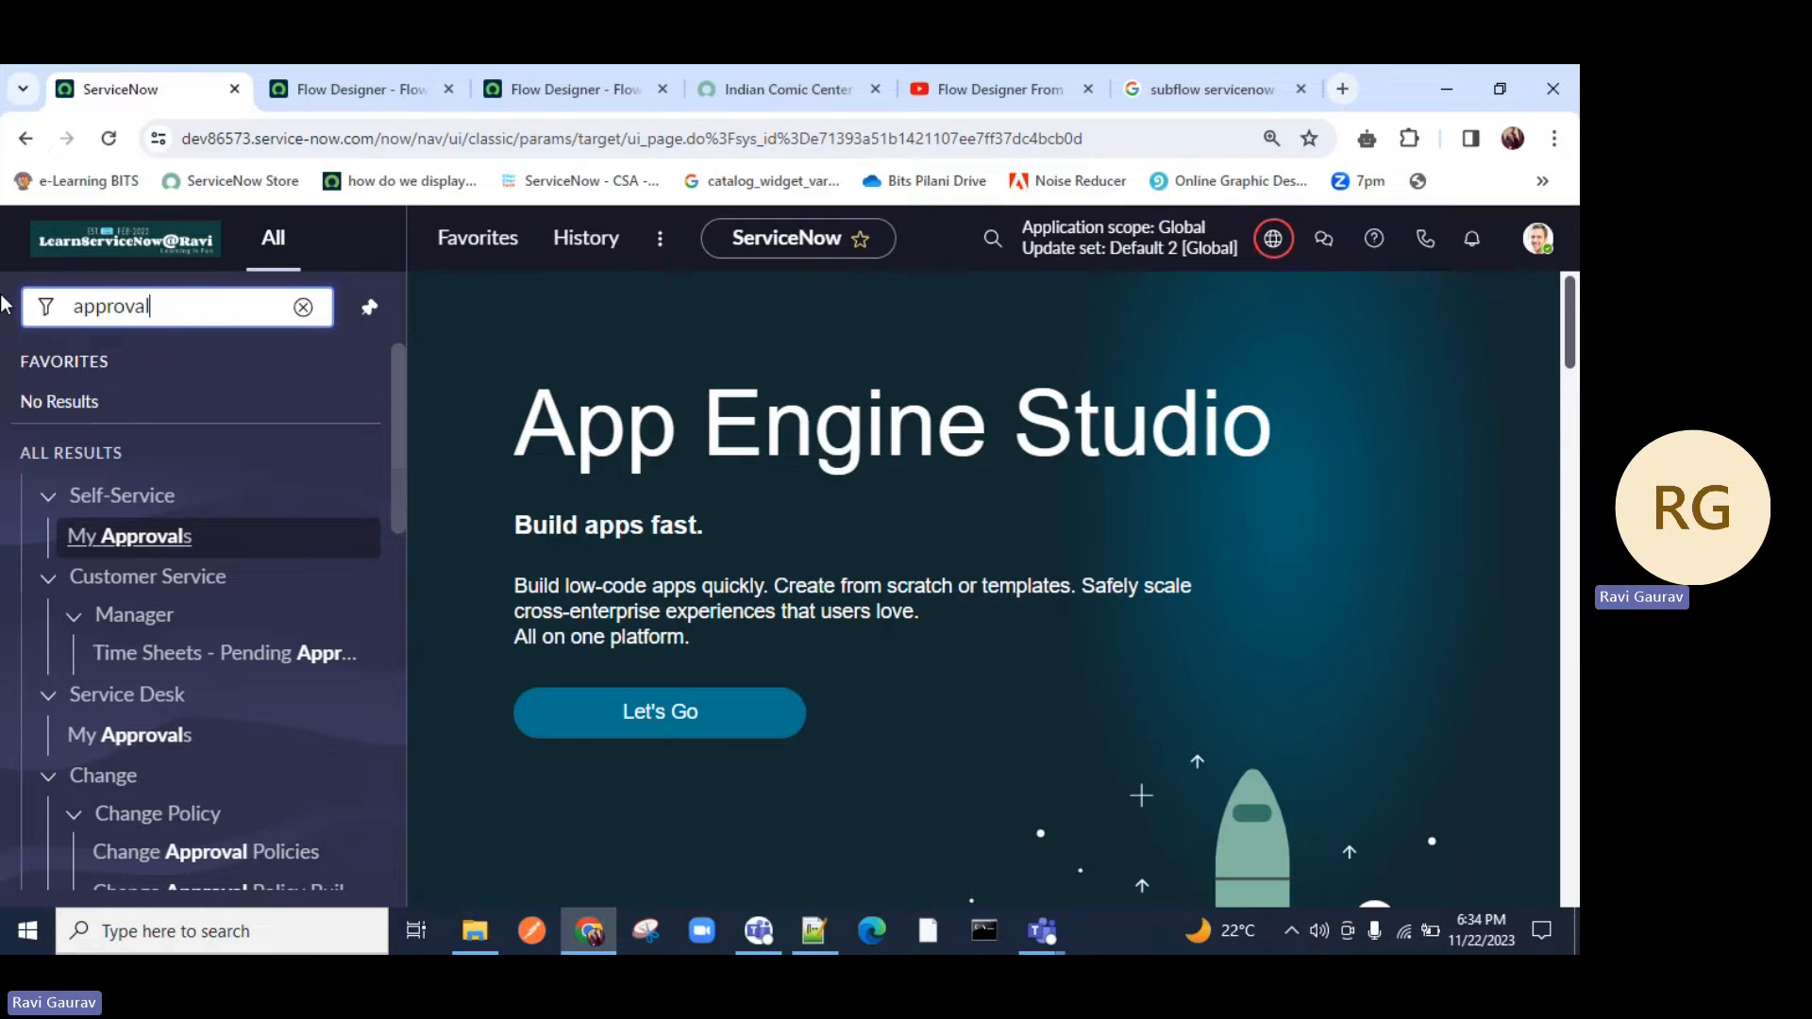
scroll(123, 582, down, 1)
scroll(156, 623, down, 8)
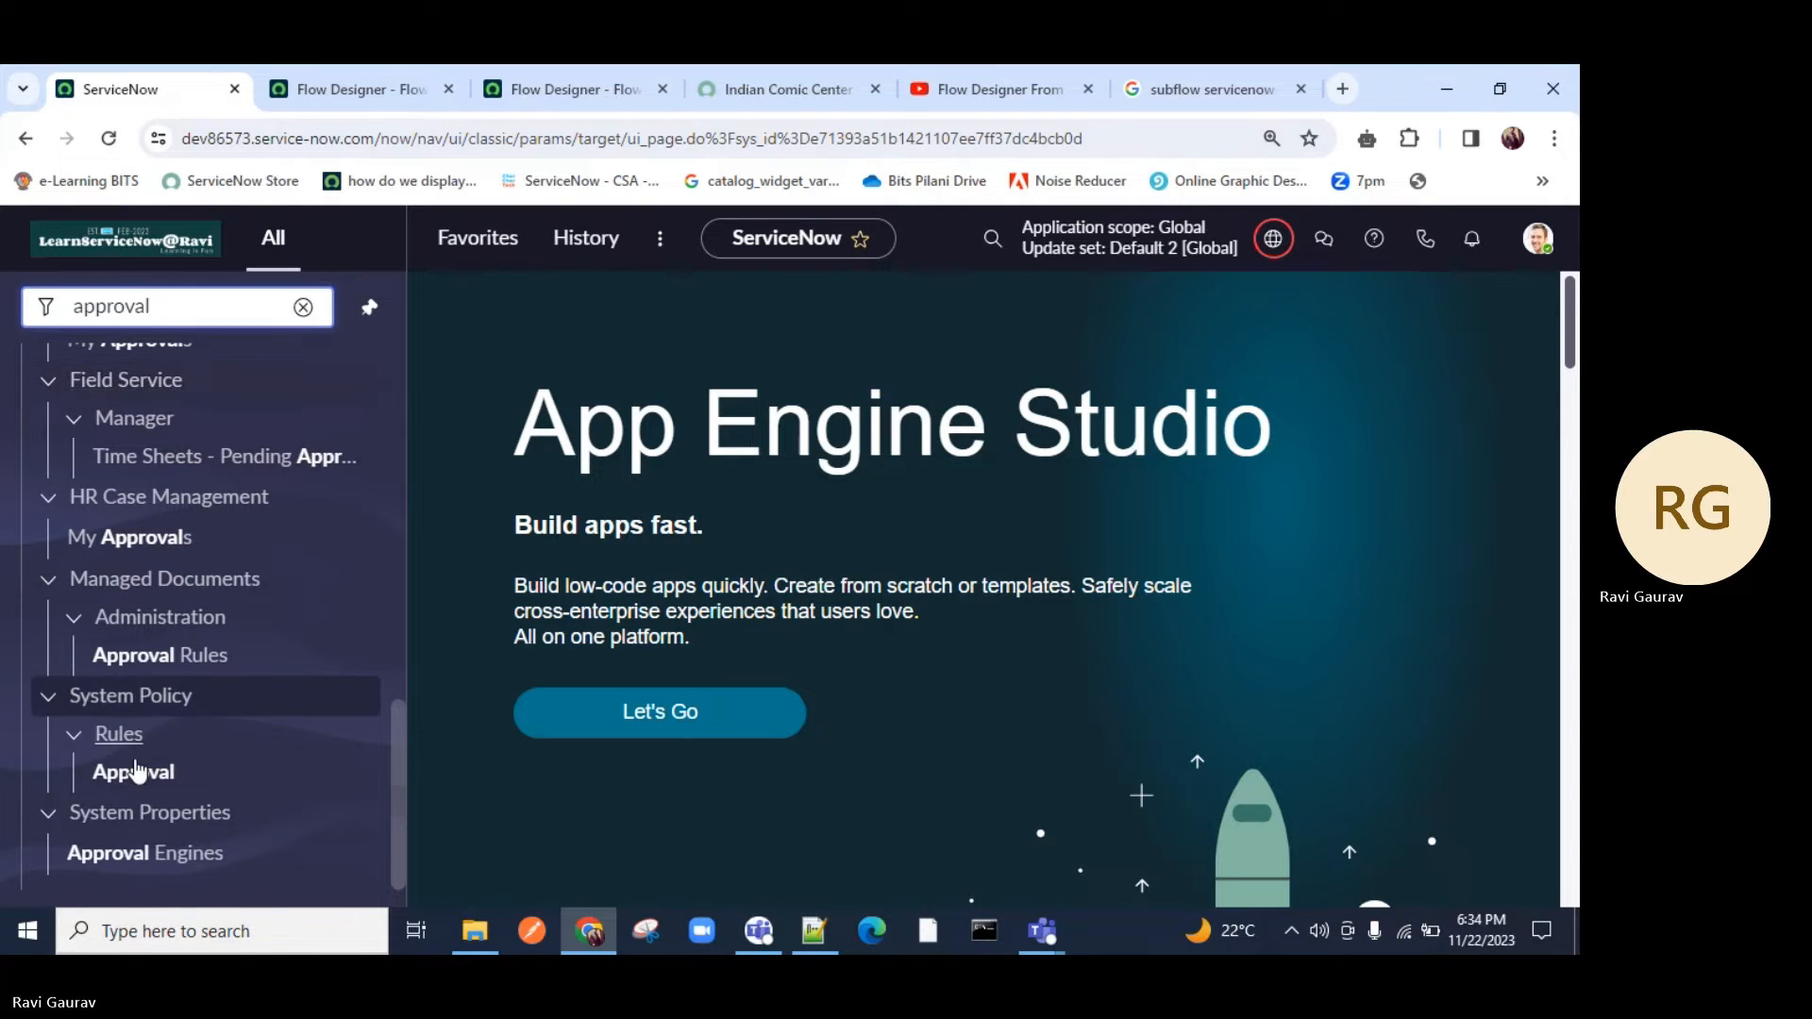
scroll(141, 654, up, 8)
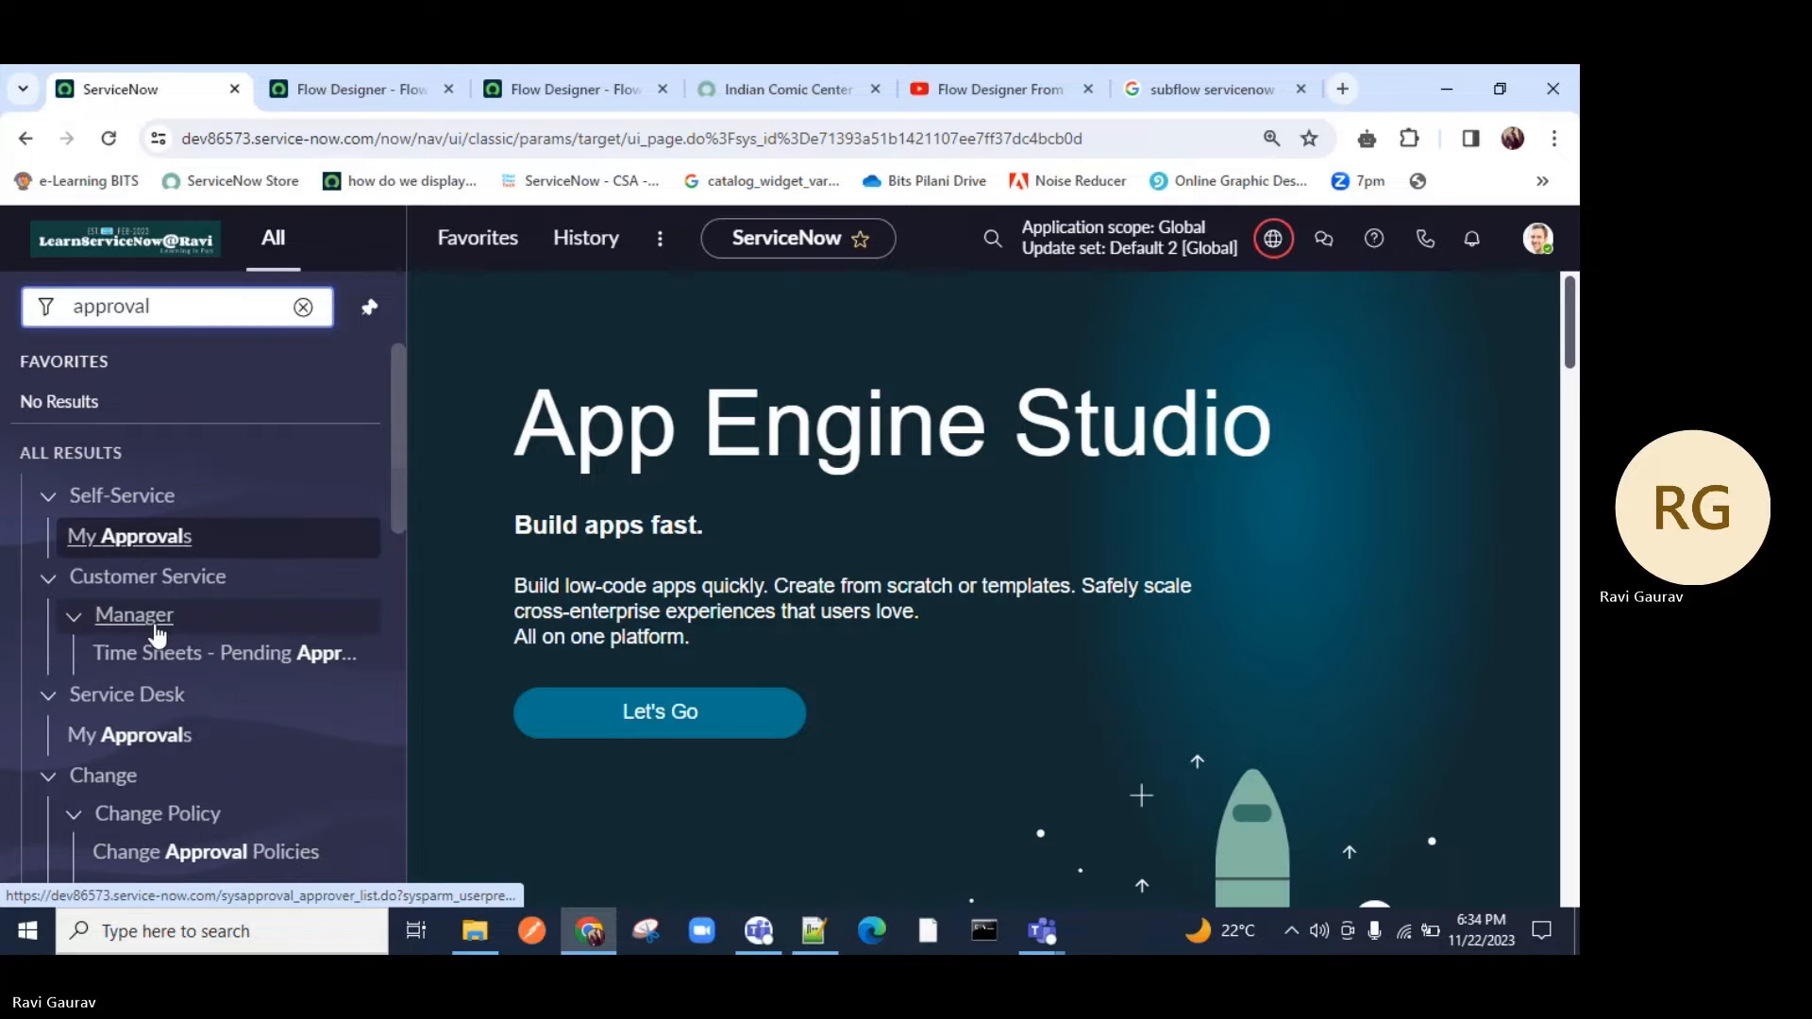
scroll(154, 630, down, 1)
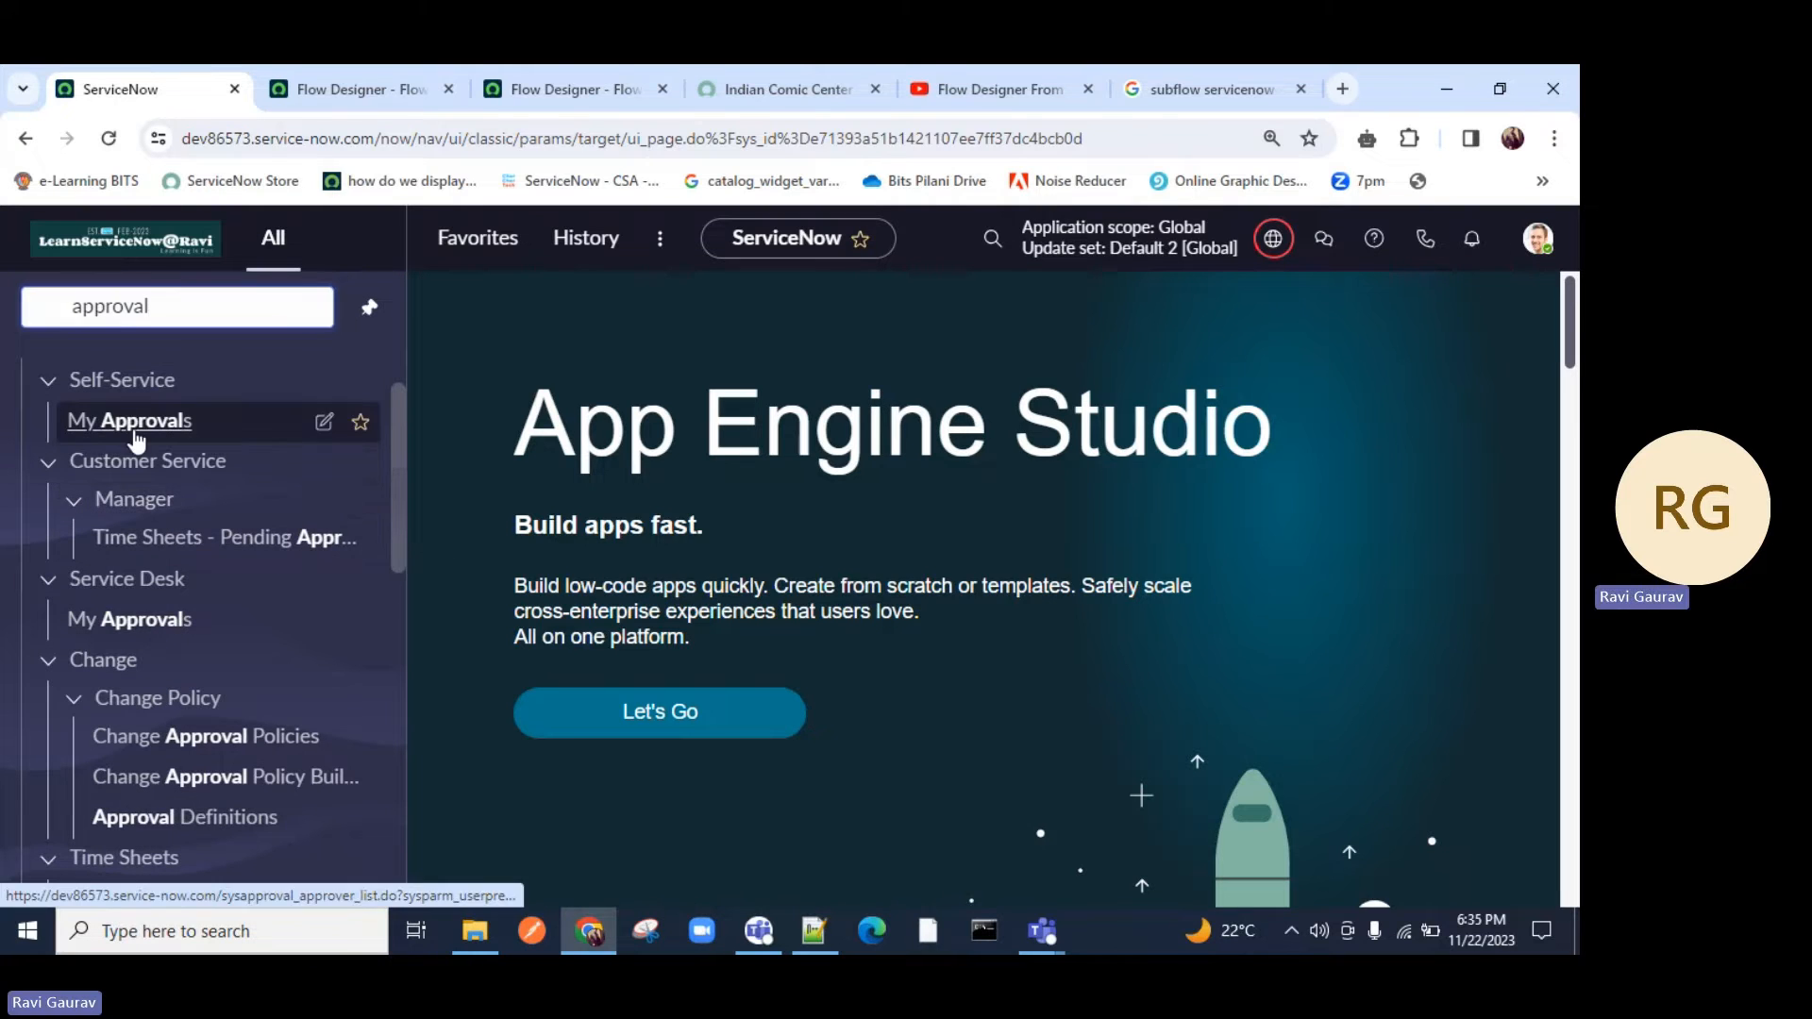
middle_click(168, 430)
click(286, 77)
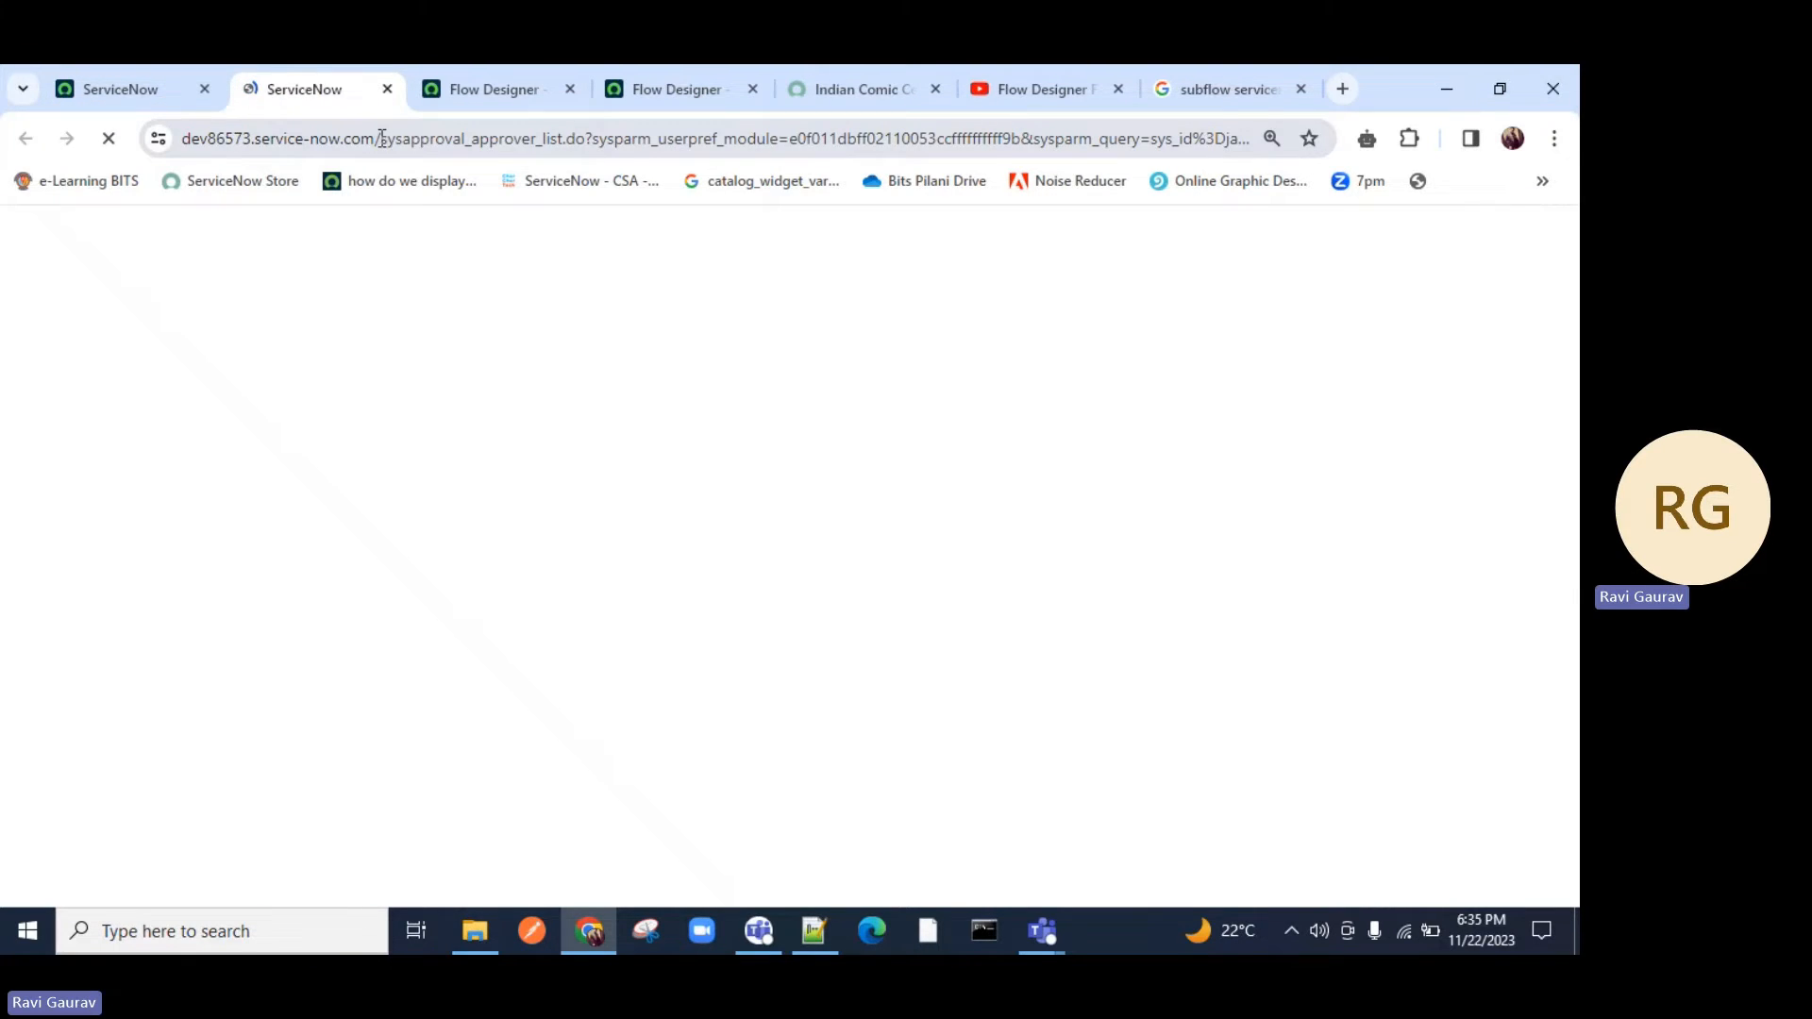
Highlight the sysapproval_approver table name in the page address and open the first approval record in a new browser tab.
drag(384, 138, 539, 139)
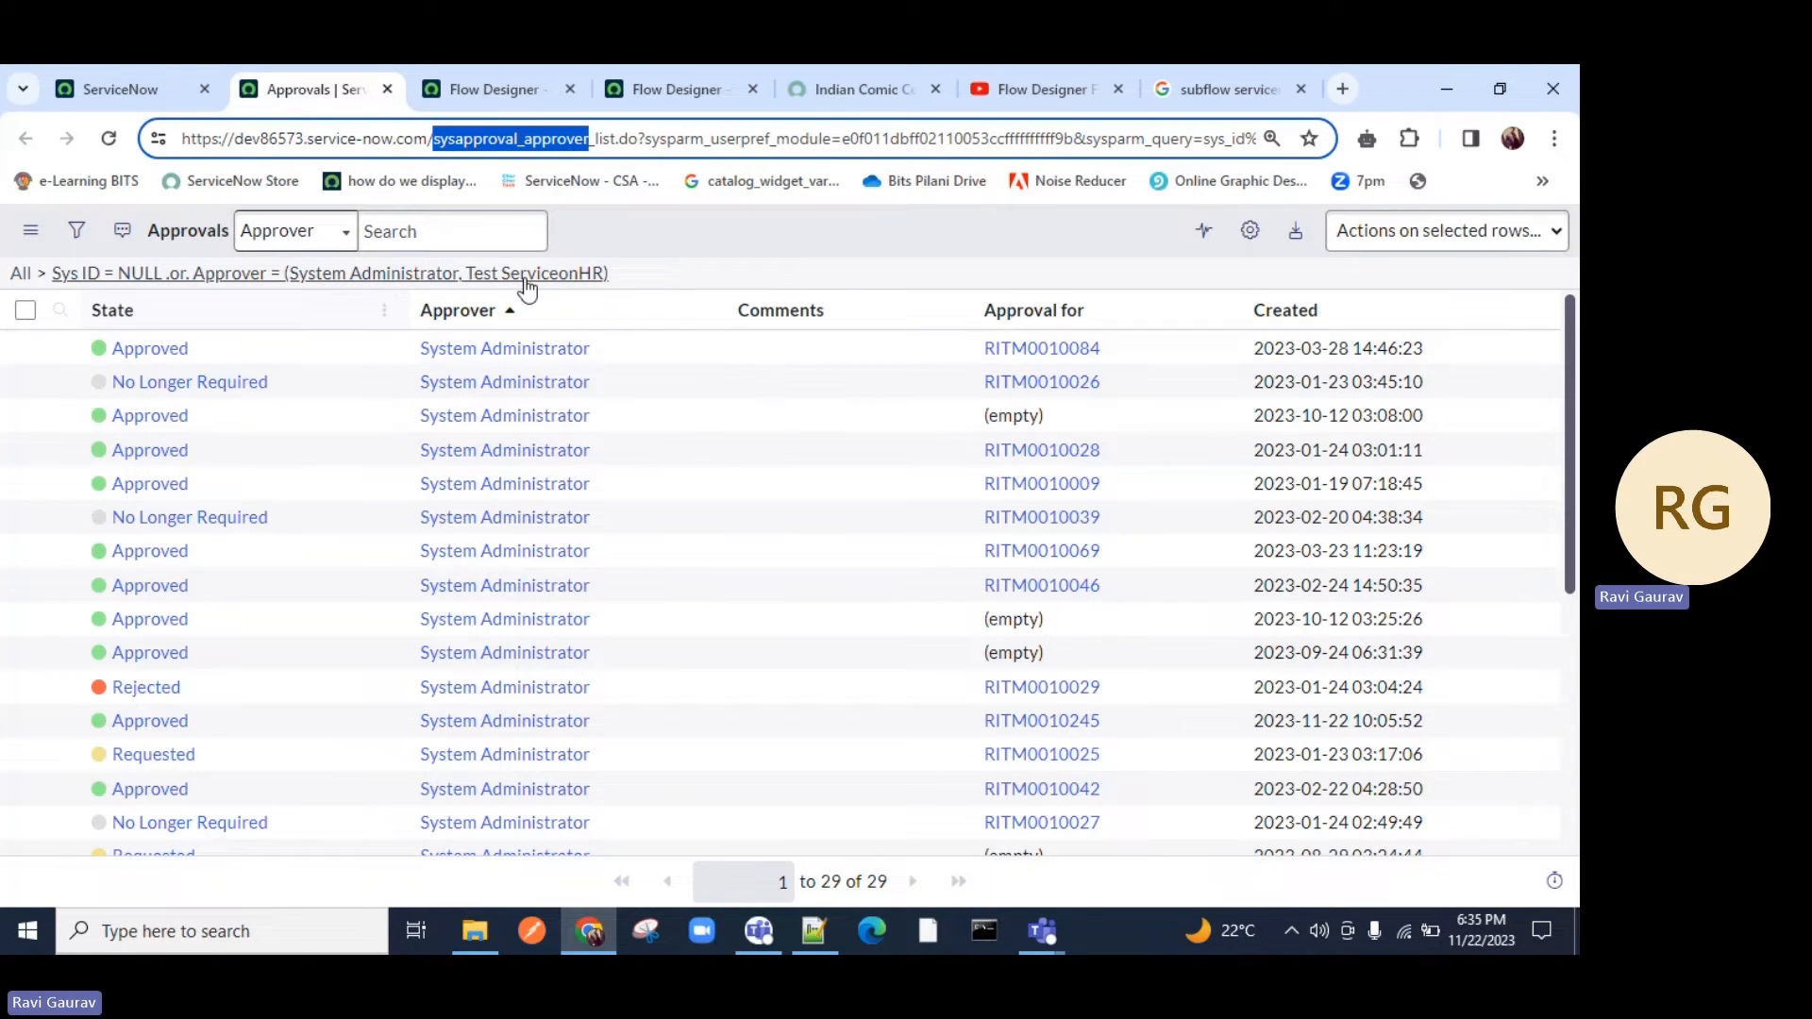
middle_click(172, 358)
click(424, 89)
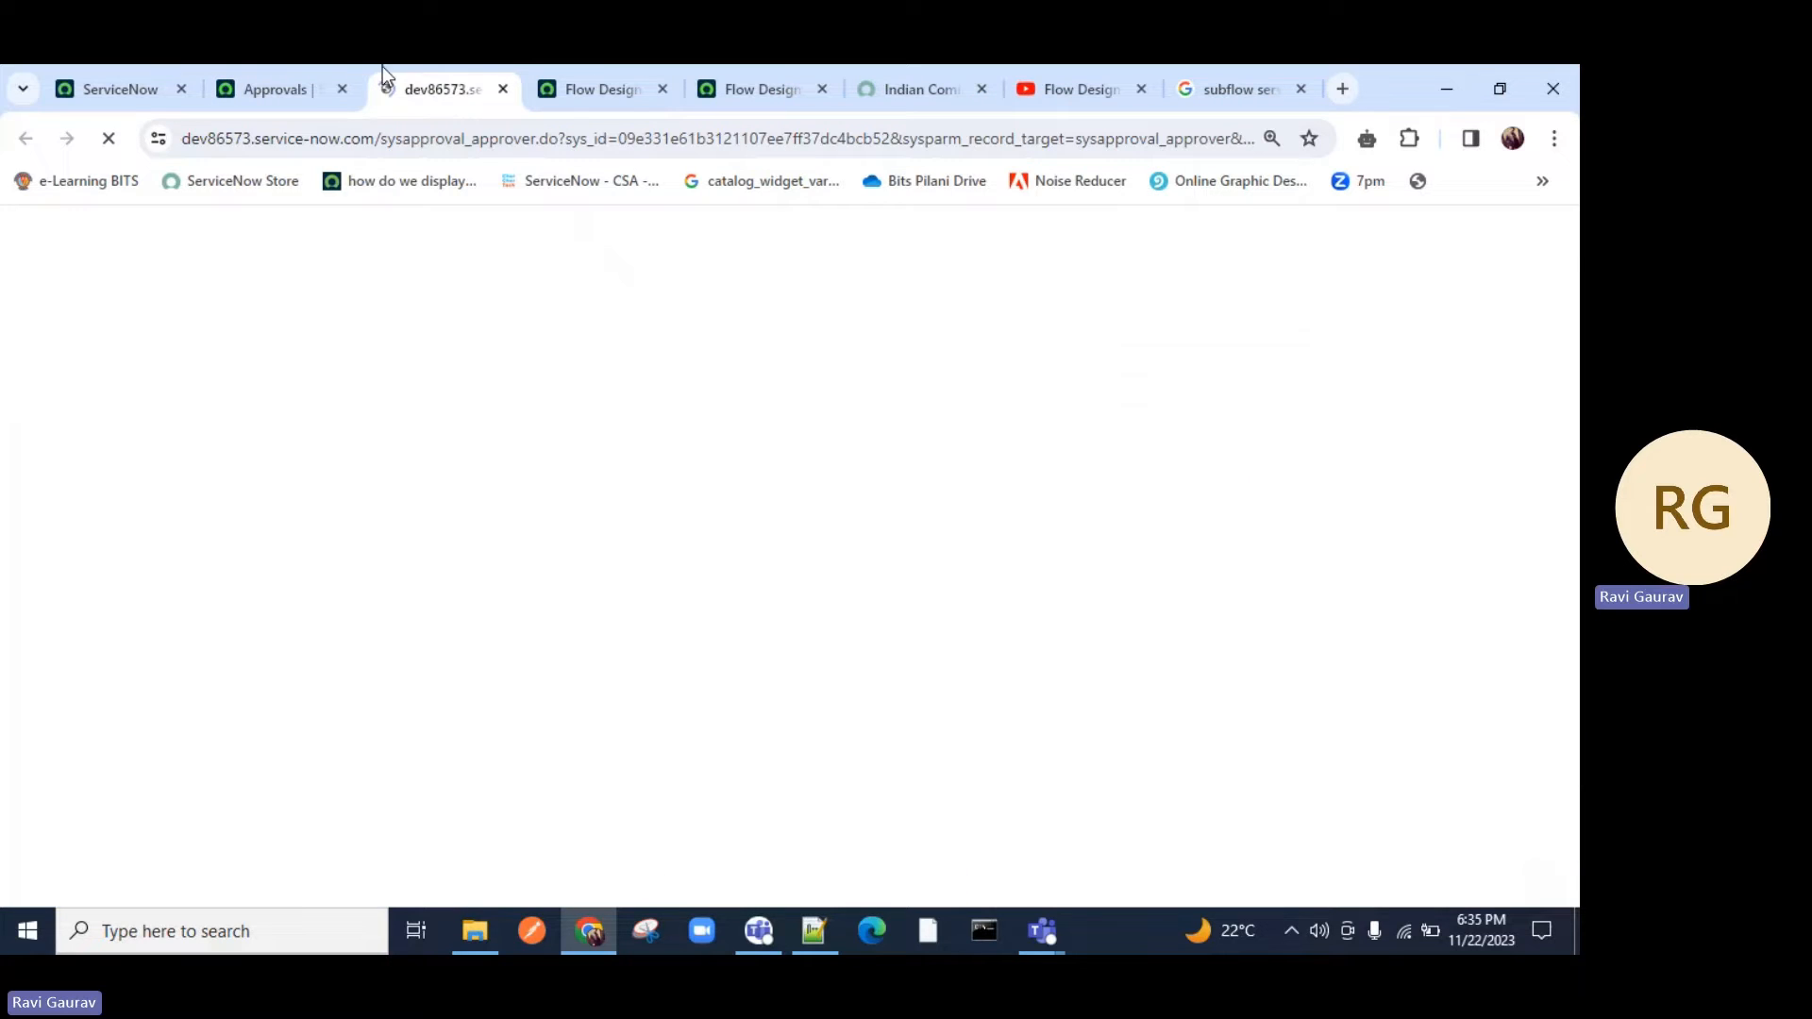
Examine the State field's options on the approval record, and look over the actions of the Youtube-Comic Catalog flow.
drag(227, 338, 316, 344)
click(321, 343)
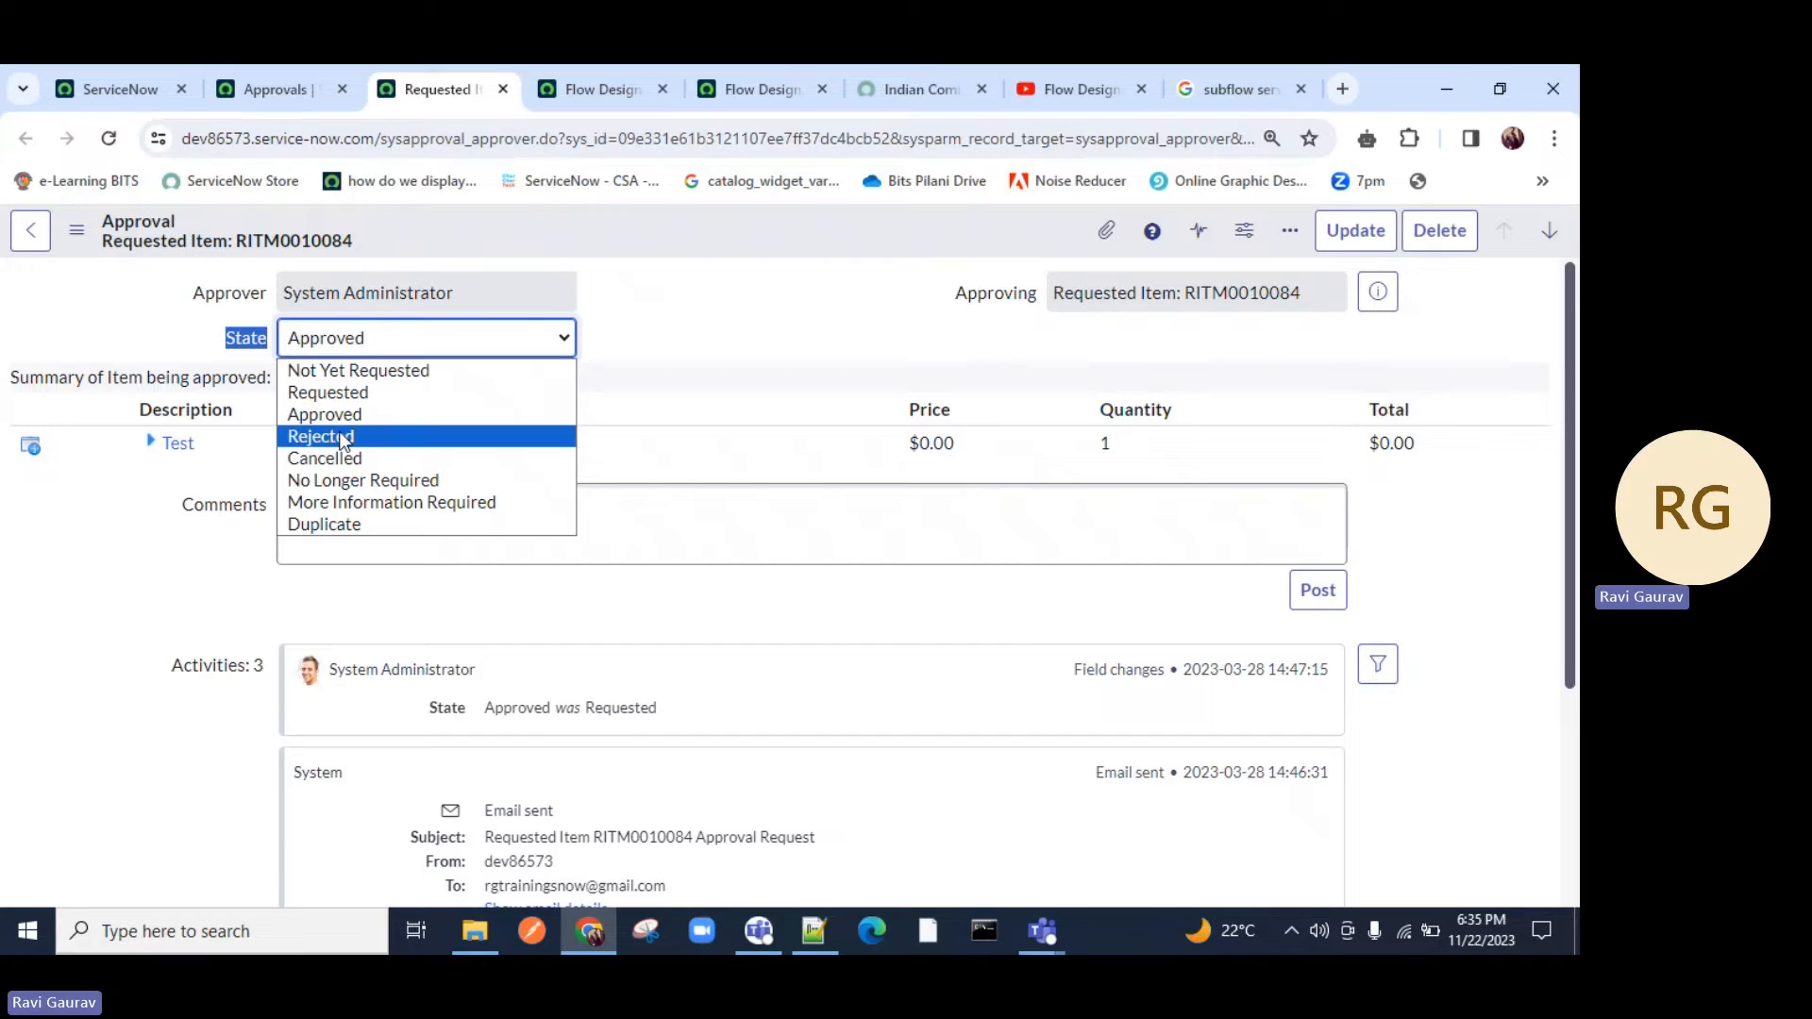
click(133, 338)
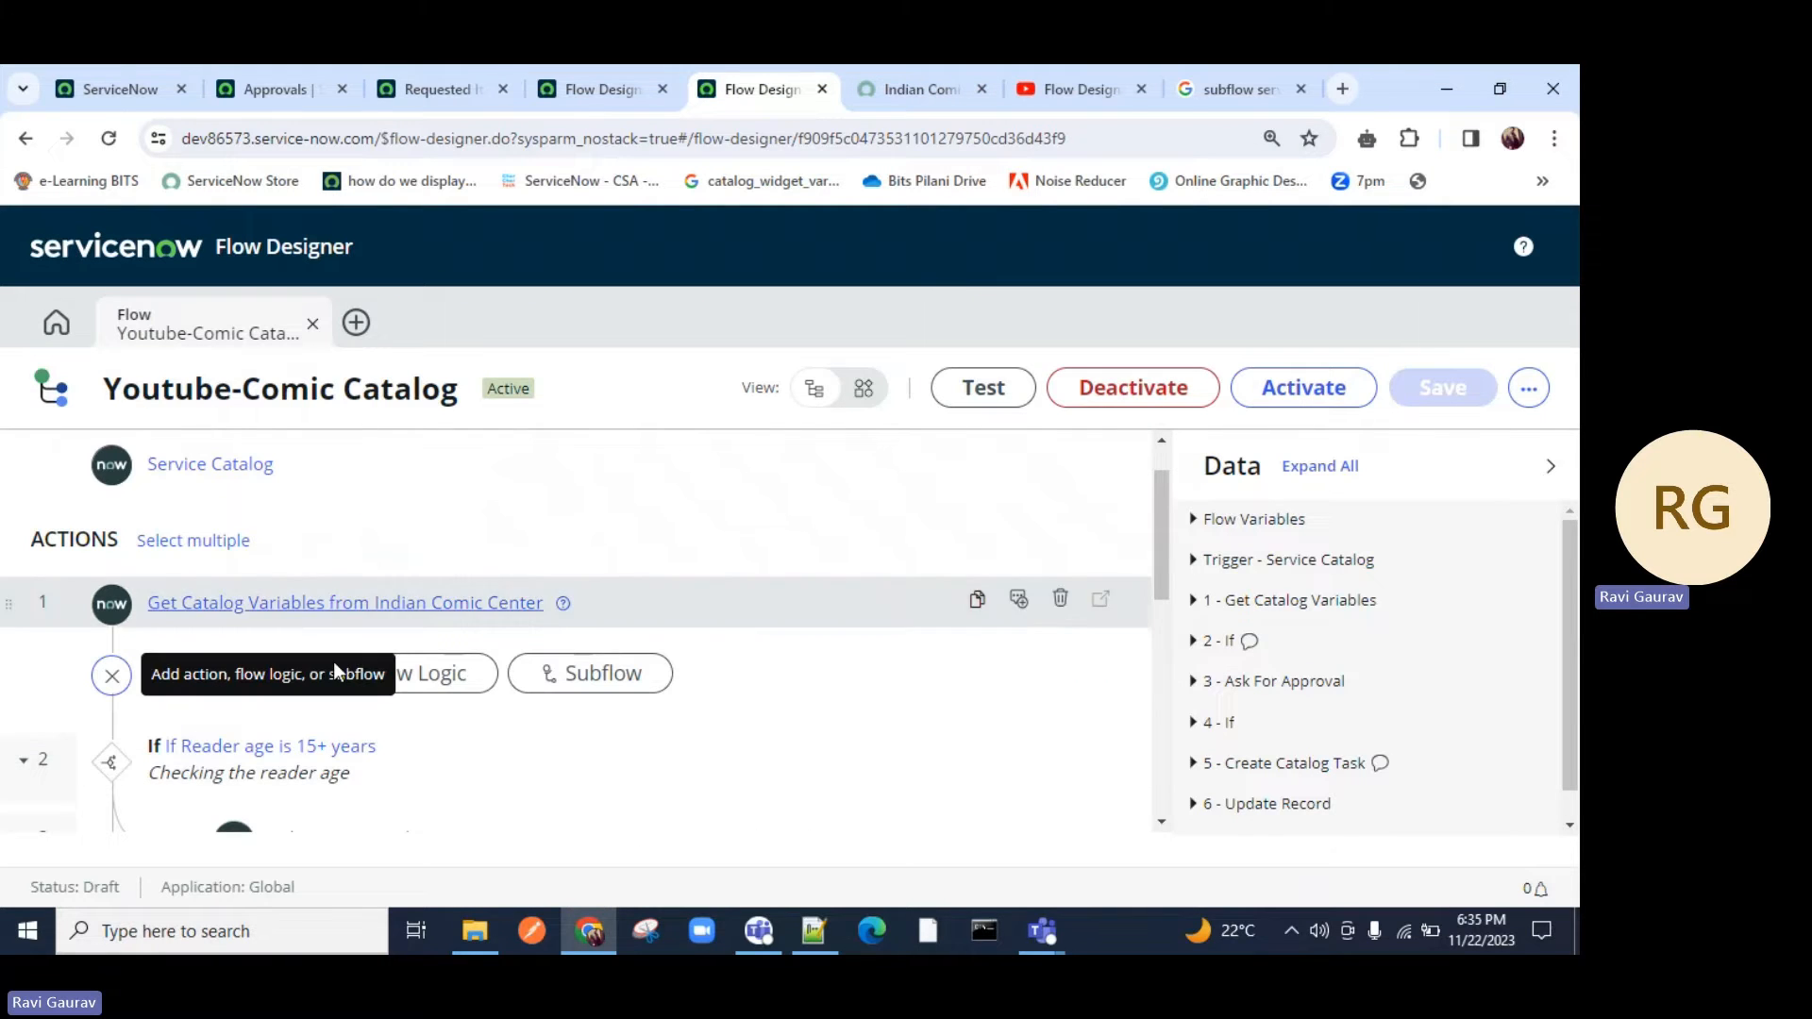
scroll(397, 623, down, 1)
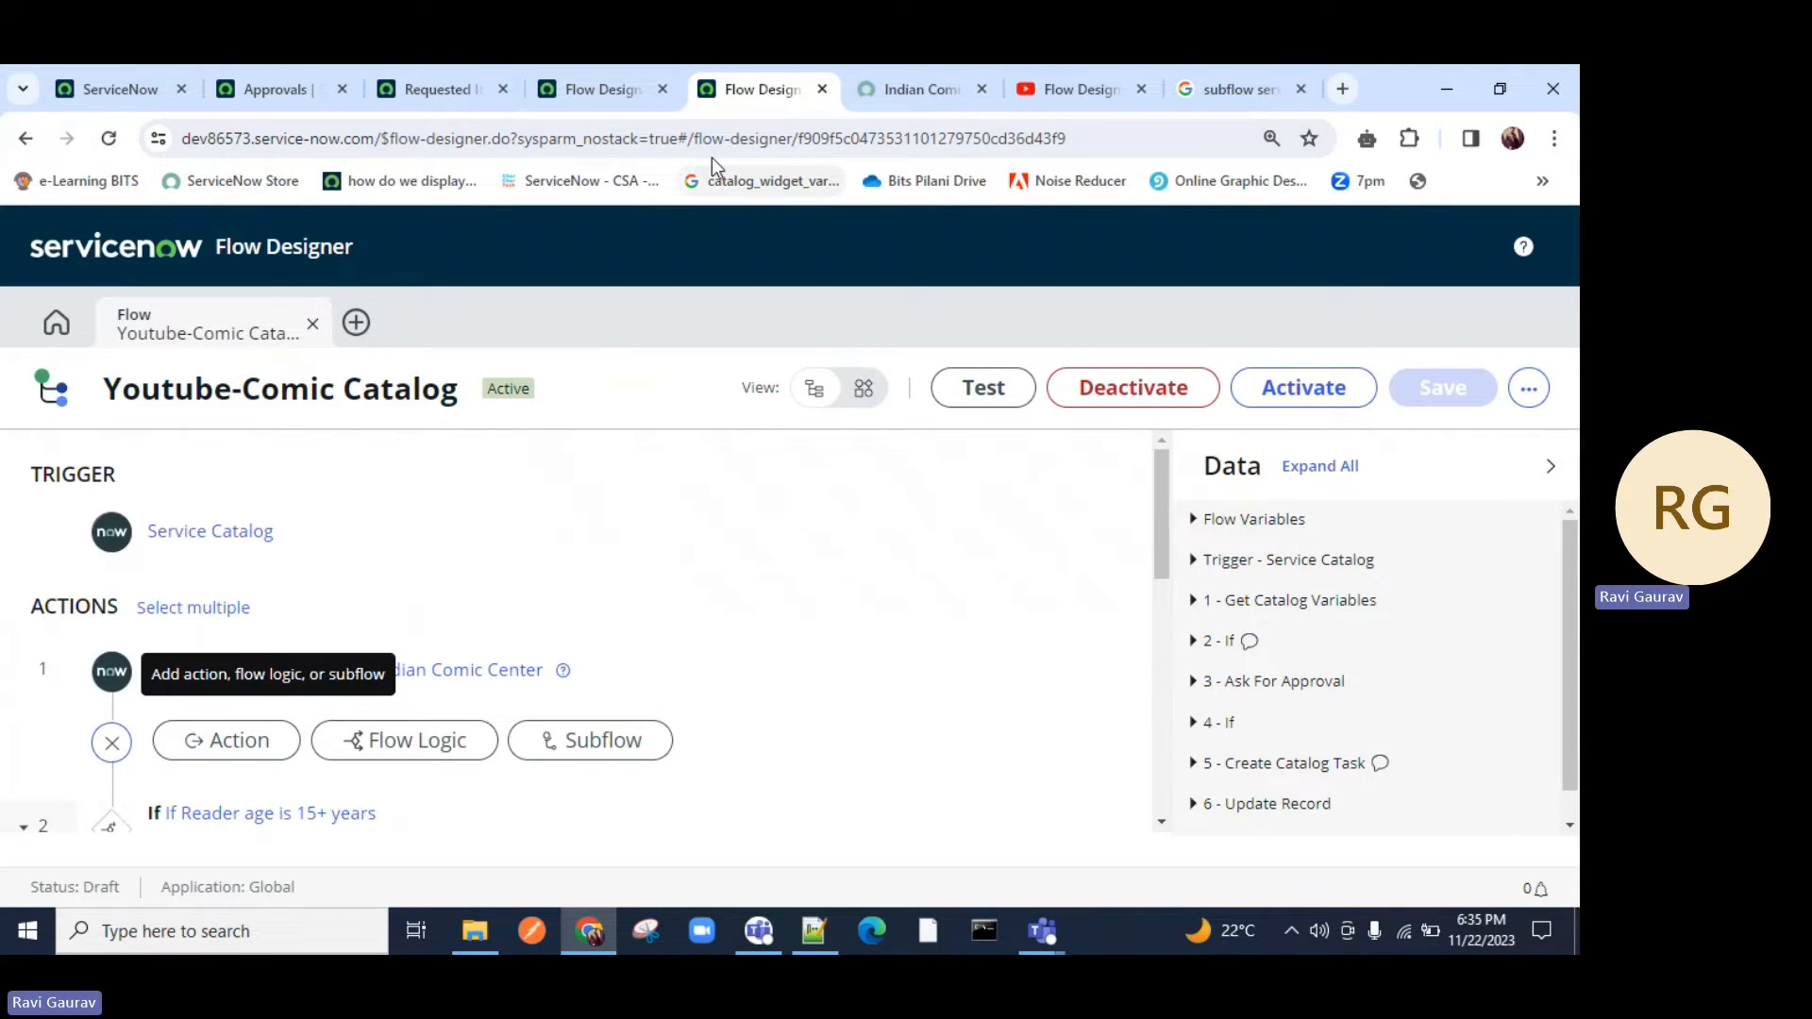
Return to the Approval SubFlow and change the Approval output's type to Choice.
click(615, 92)
scroll(568, 672, up, 2)
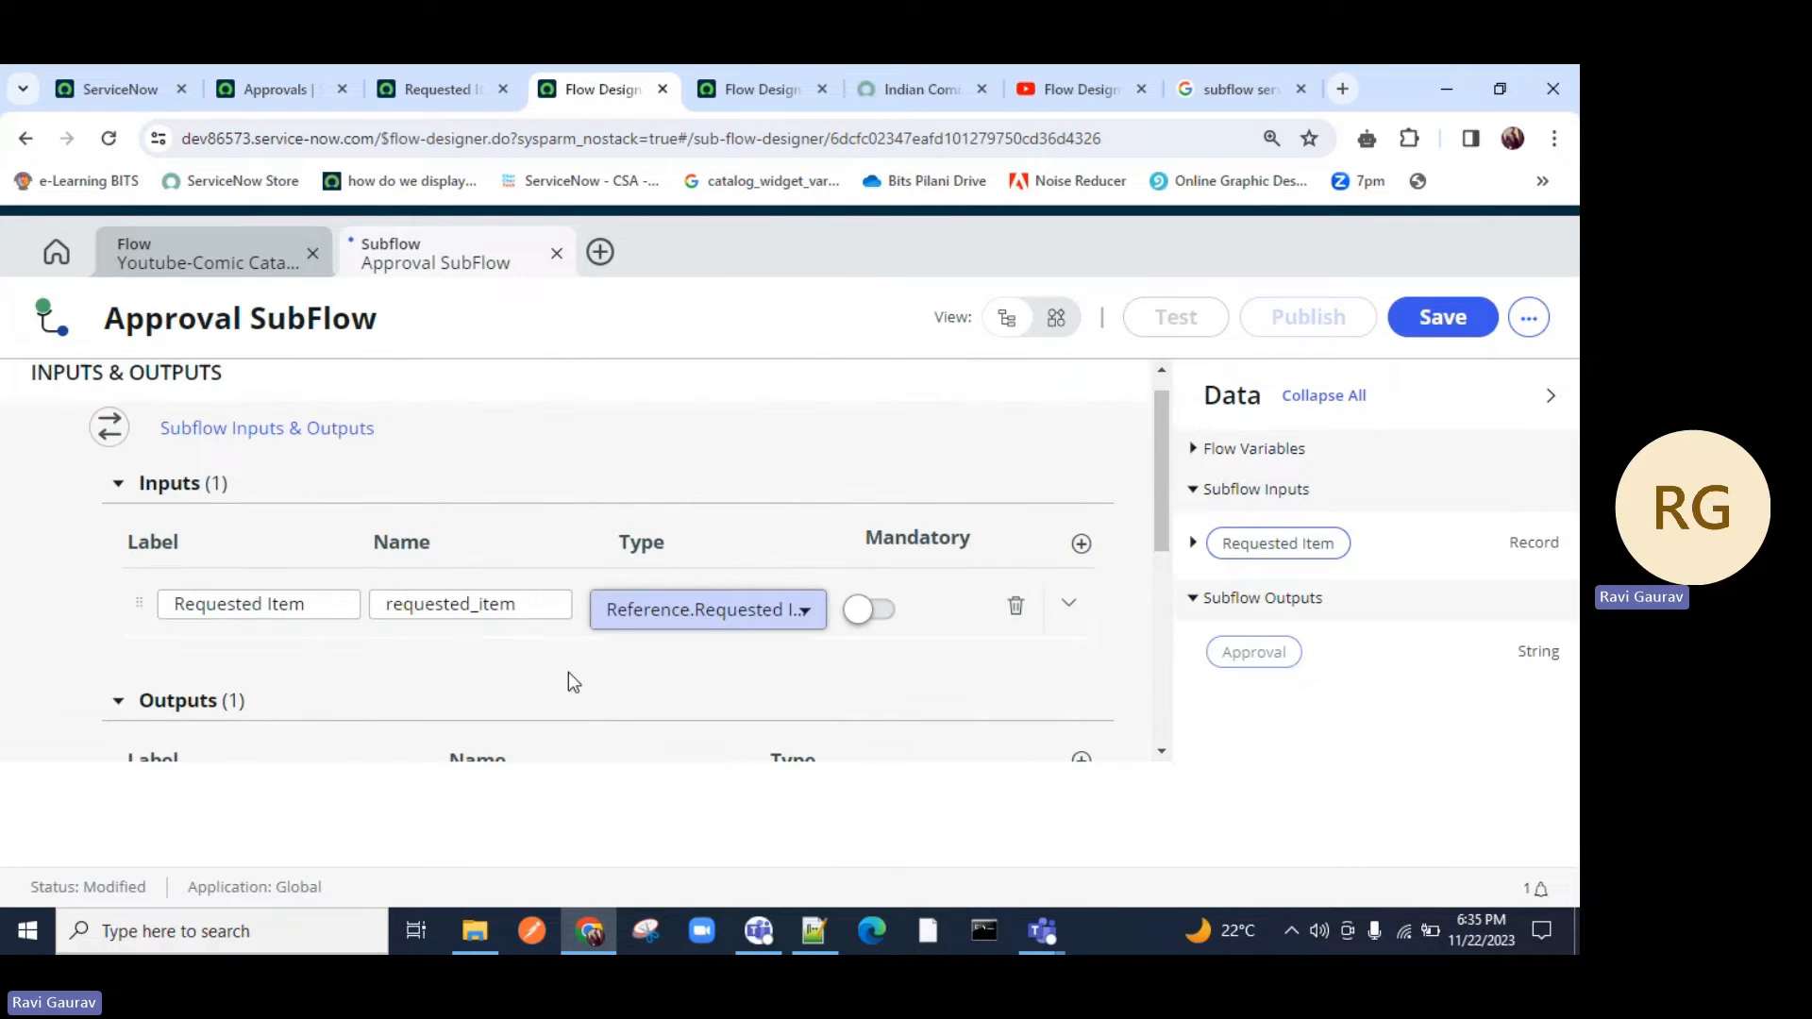
scroll(547, 674, down, 2)
click(742, 606)
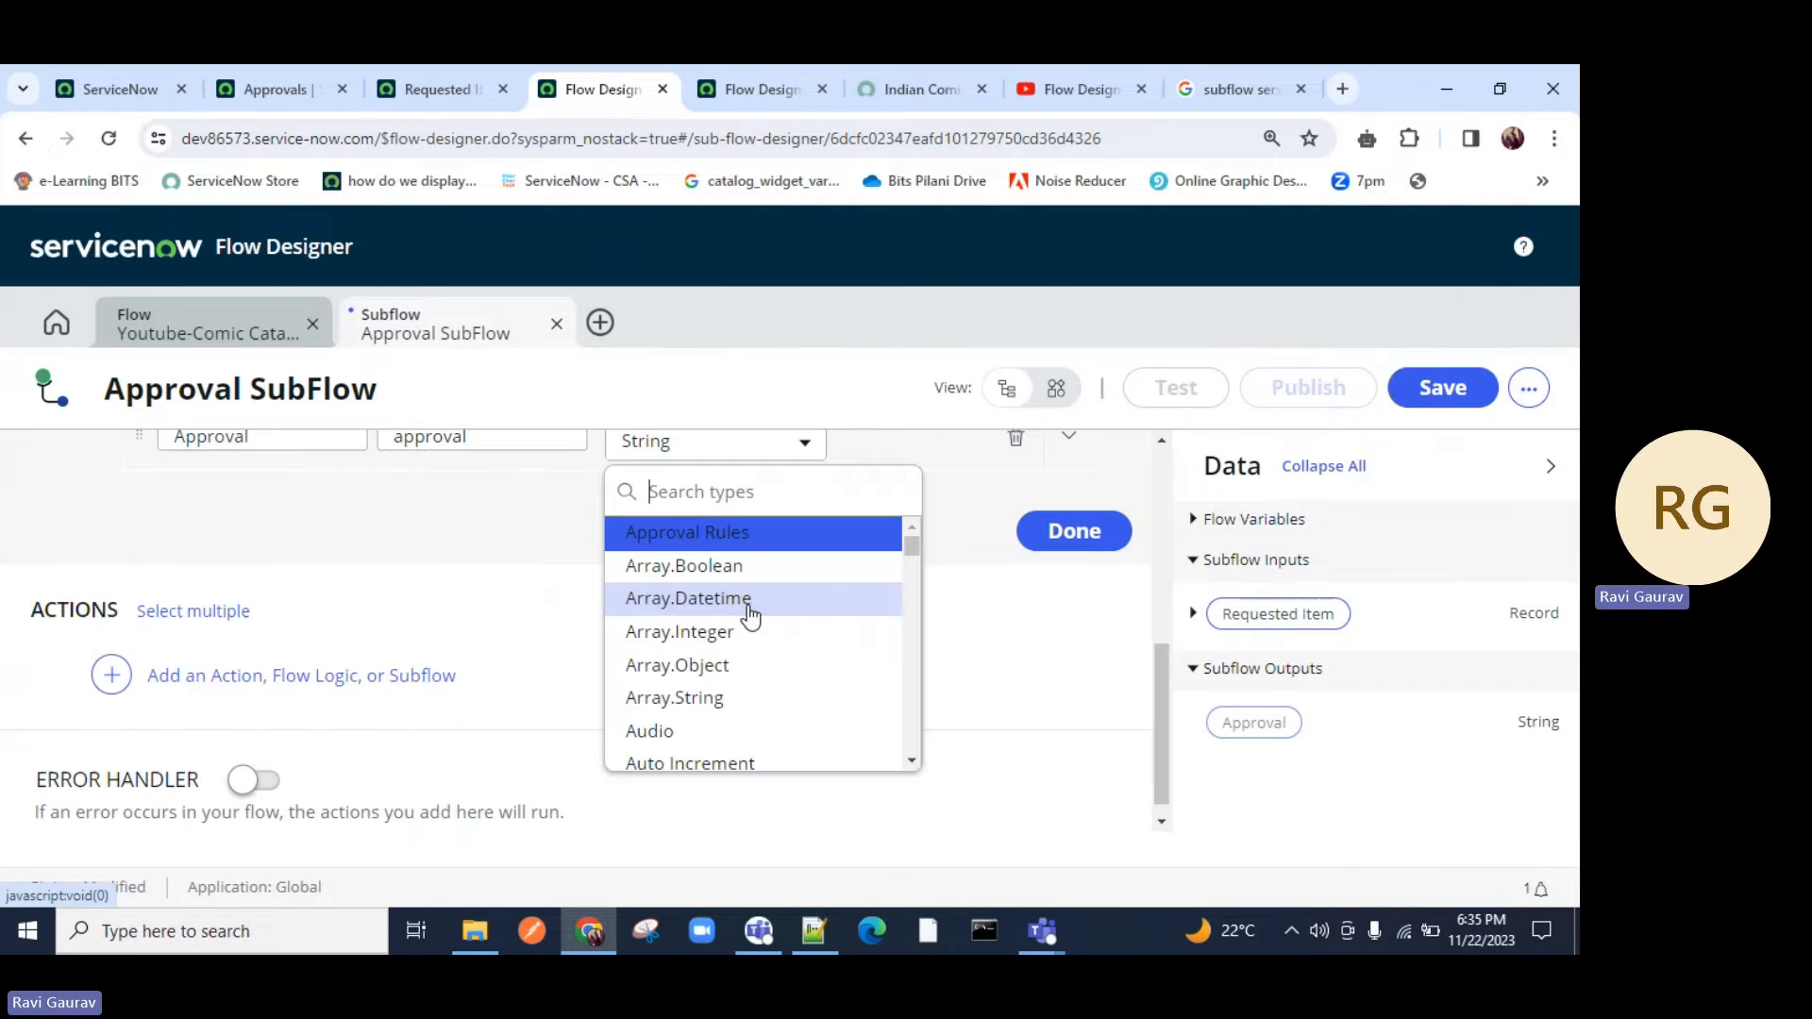
text(chi)
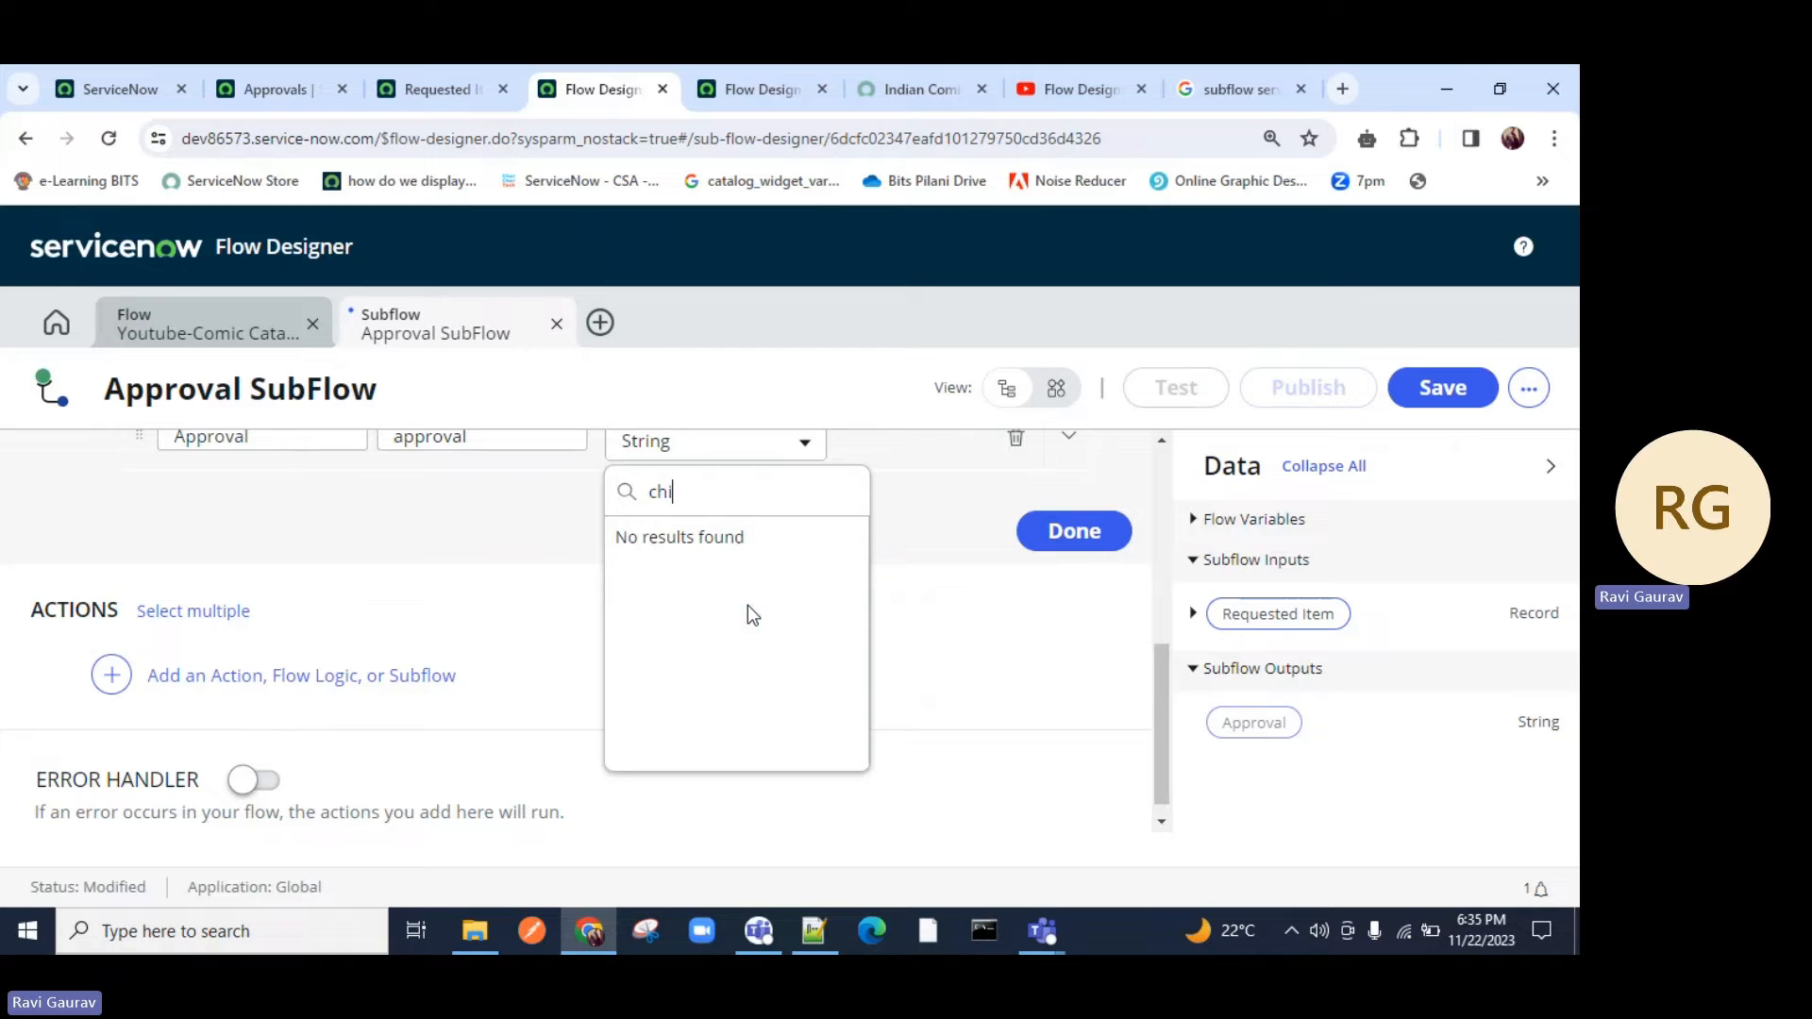
key(BackSpace)
click(732, 566)
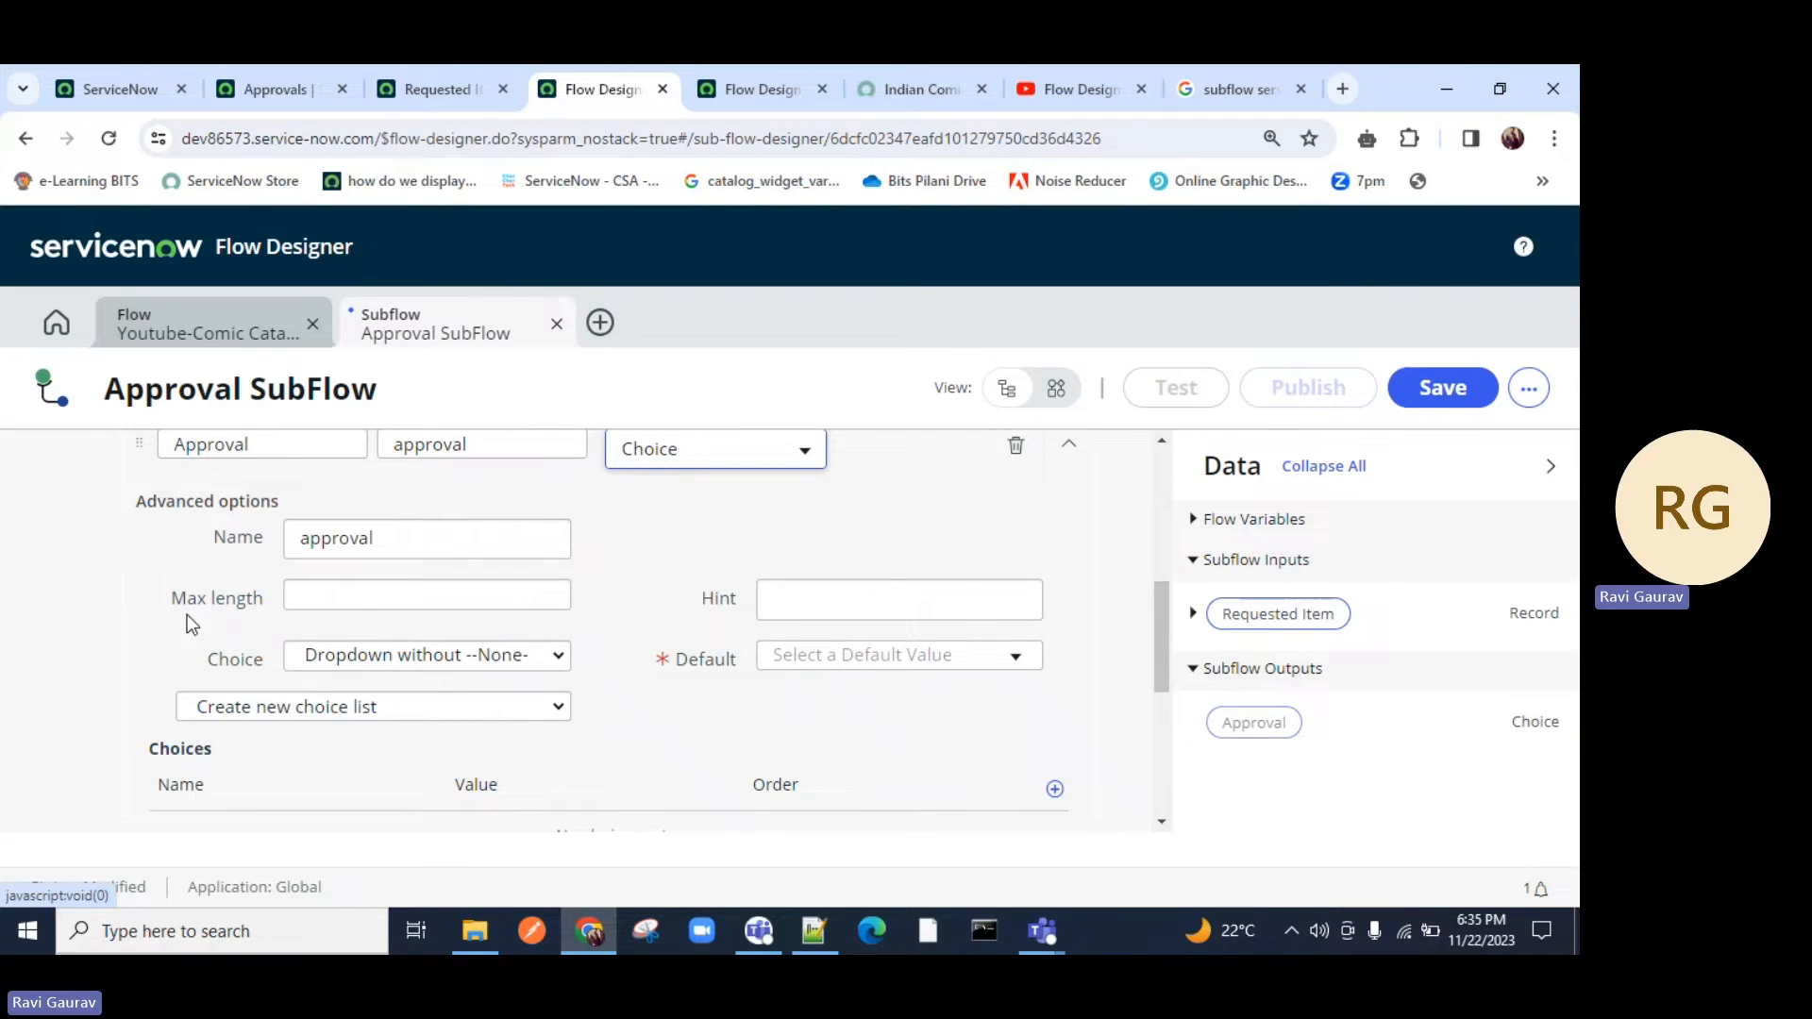
Review the Approval output's advanced options and set its Choice setting to Dropdown with --None--.
drag(210, 542, 276, 542)
drag(151, 588, 287, 598)
click(511, 660)
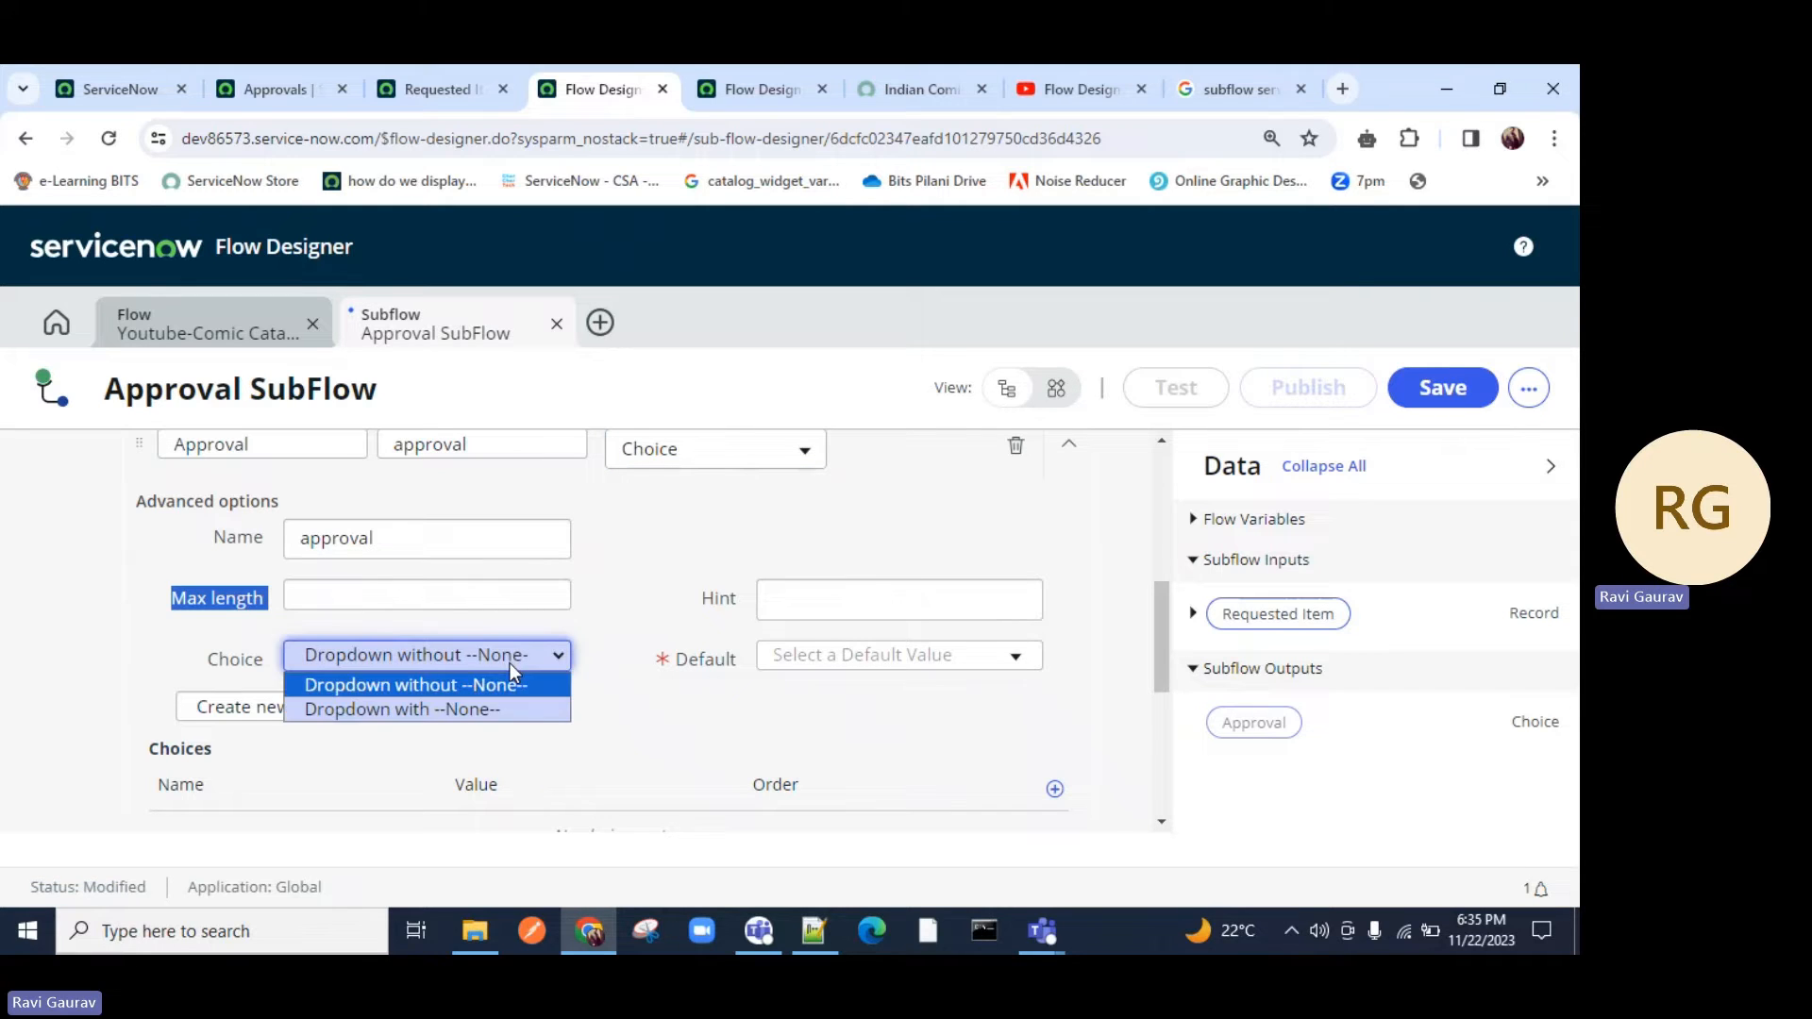
click(347, 712)
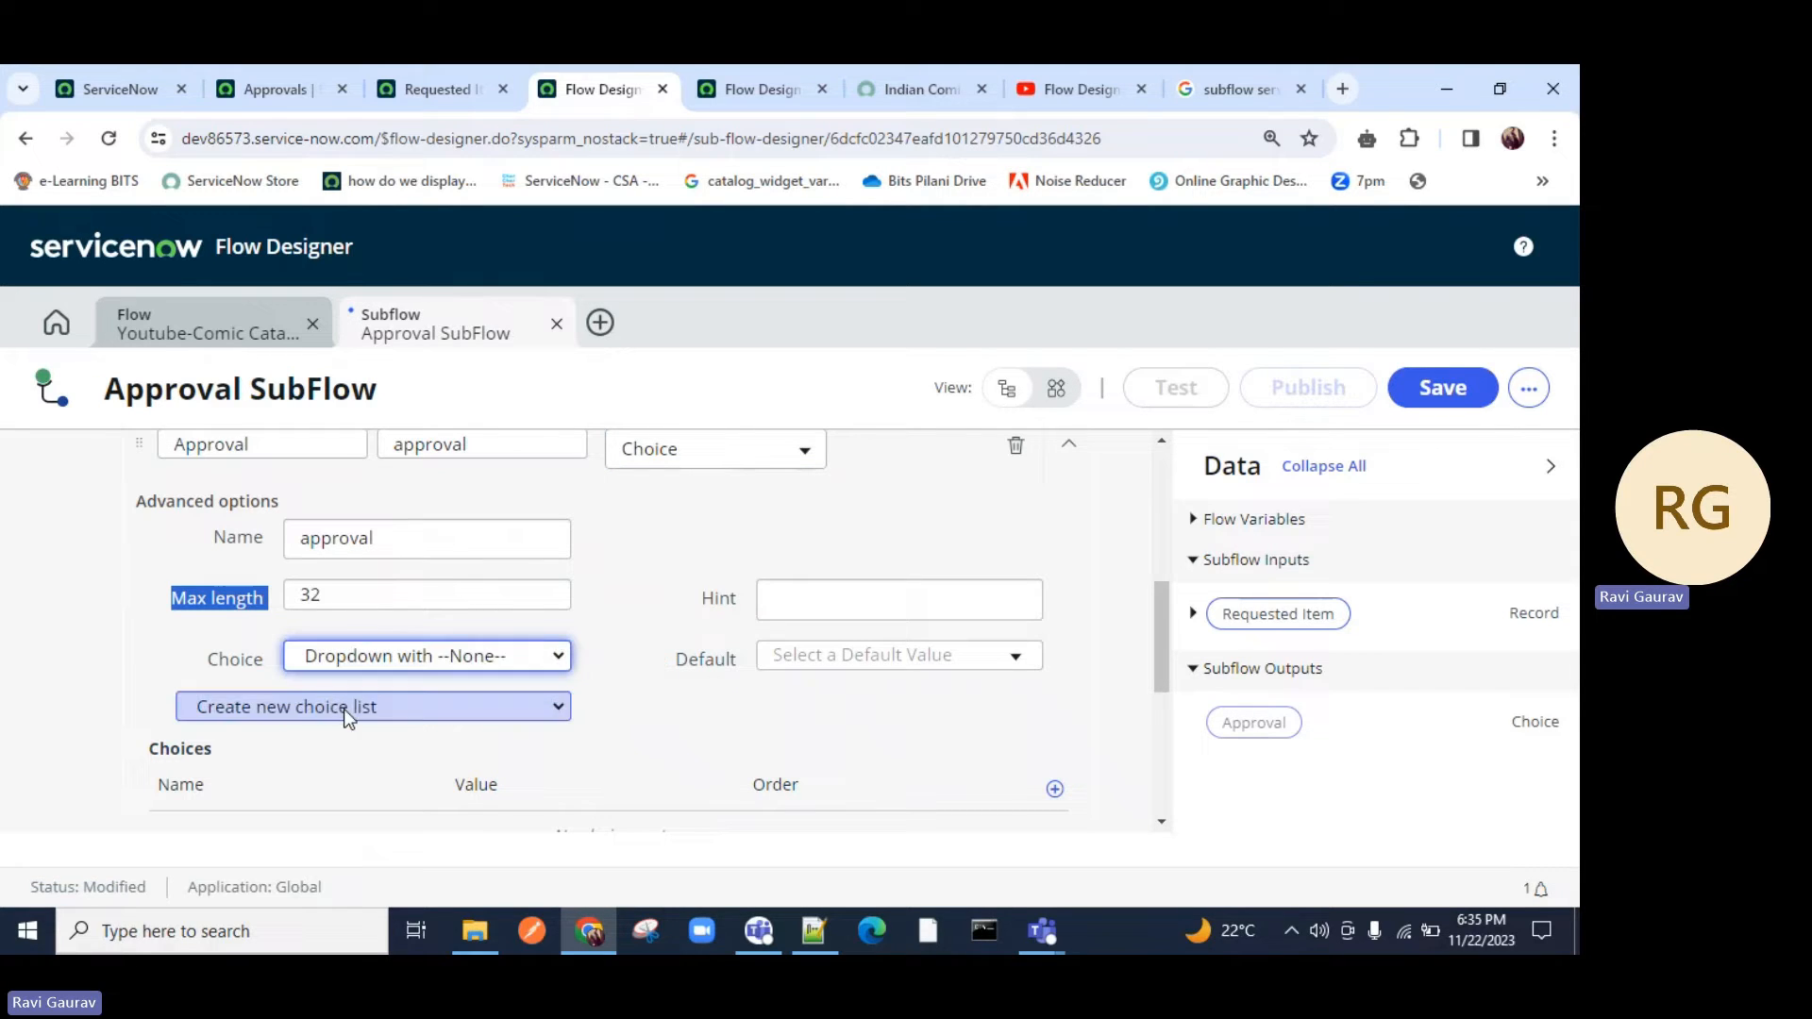
Set the Approval output's choice source to Reference existing choice list on a table.
click(497, 710)
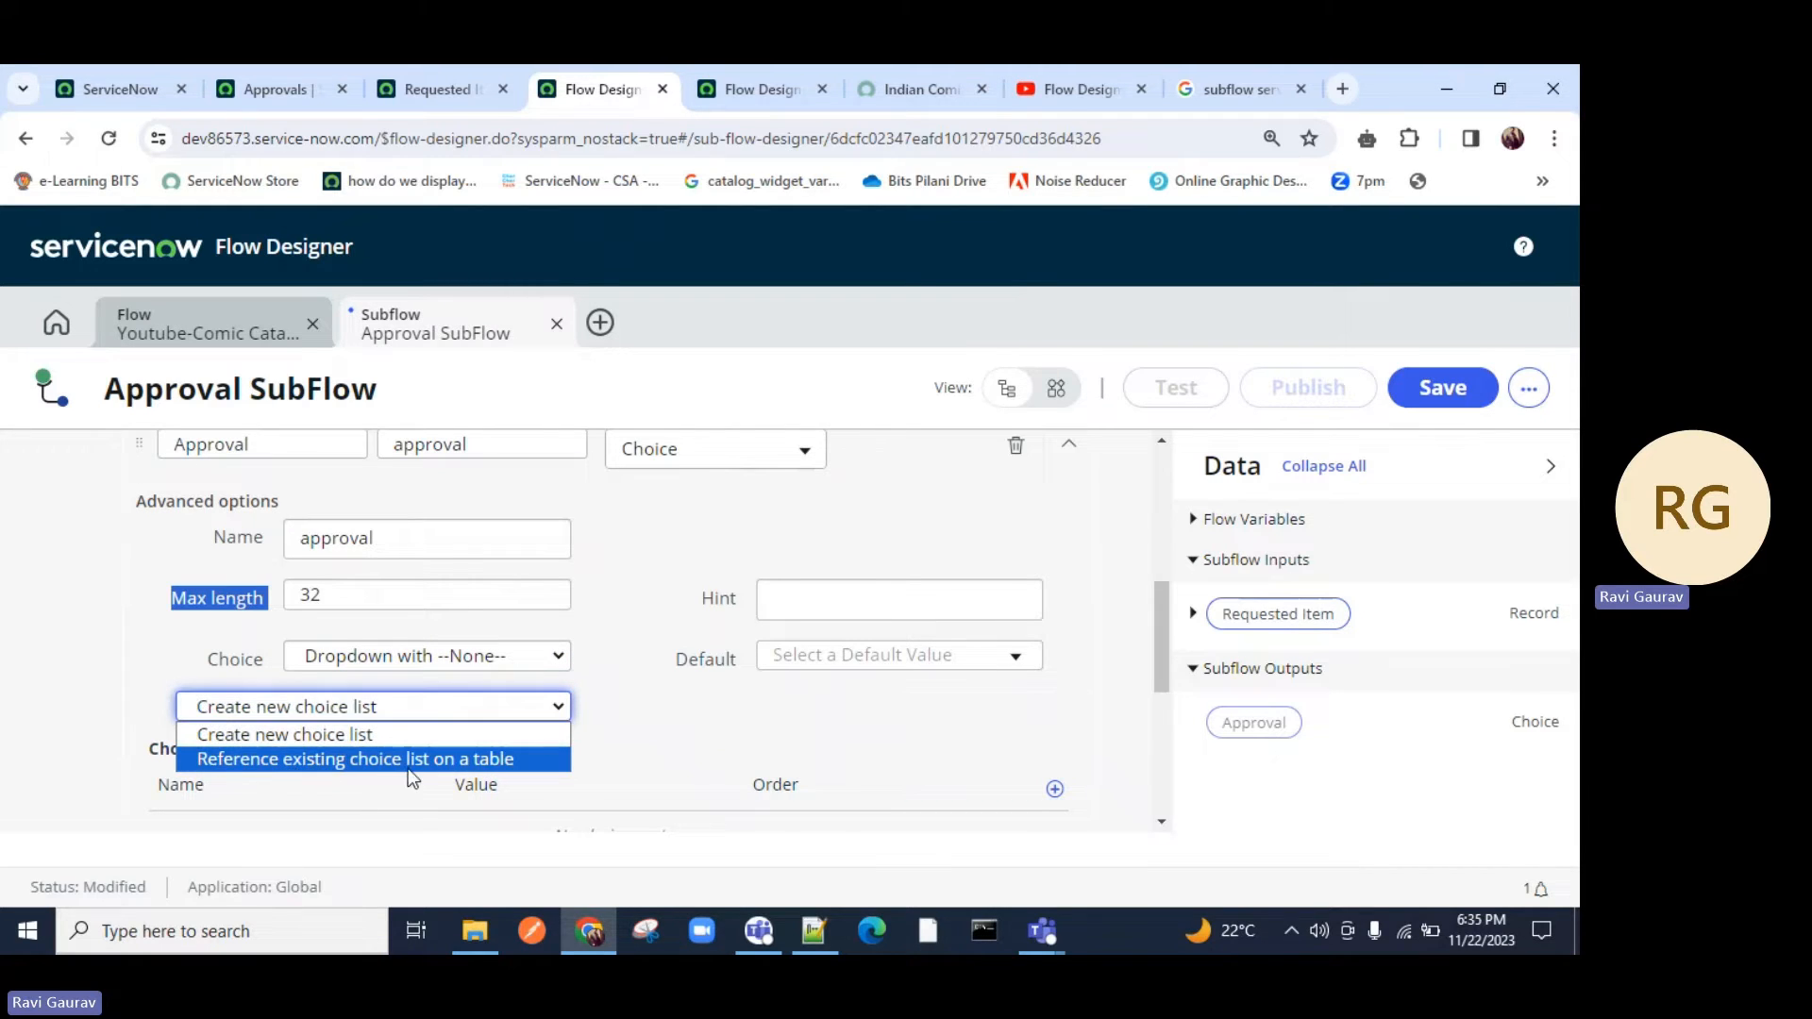
scroll(755, 750, up, 1)
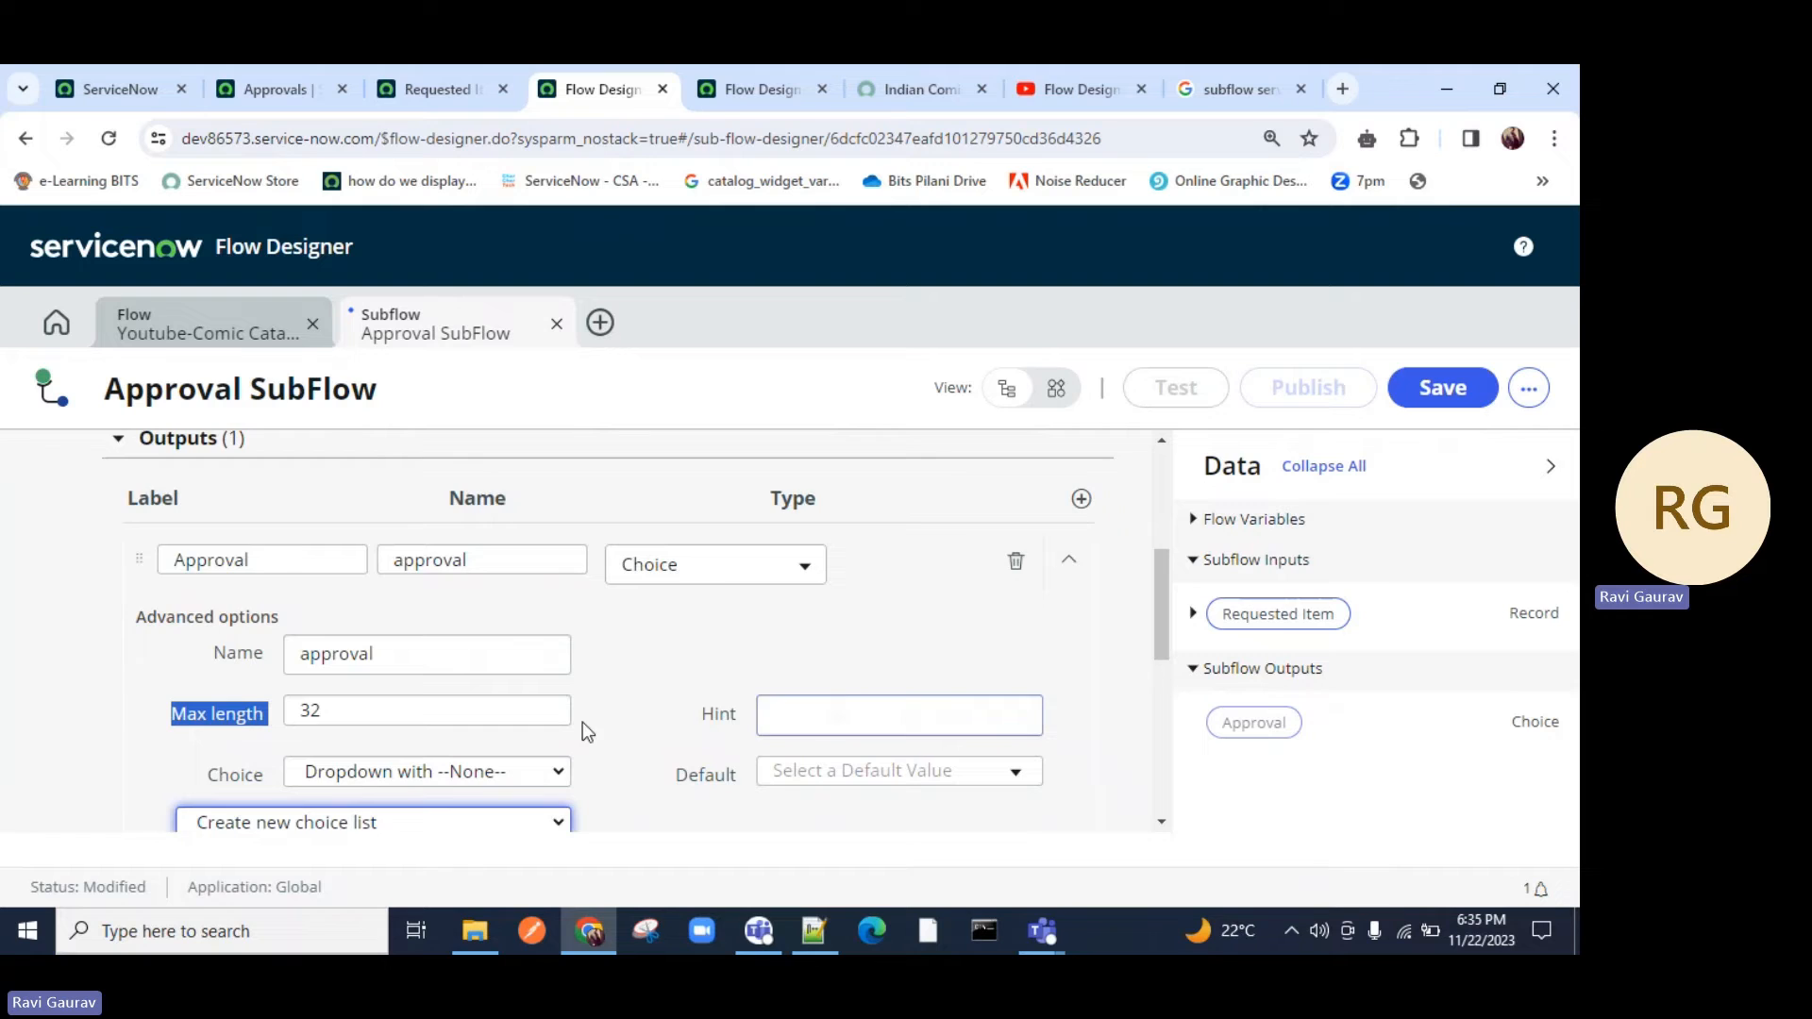
scroll(566, 732, down, 1)
click(465, 709)
click(397, 754)
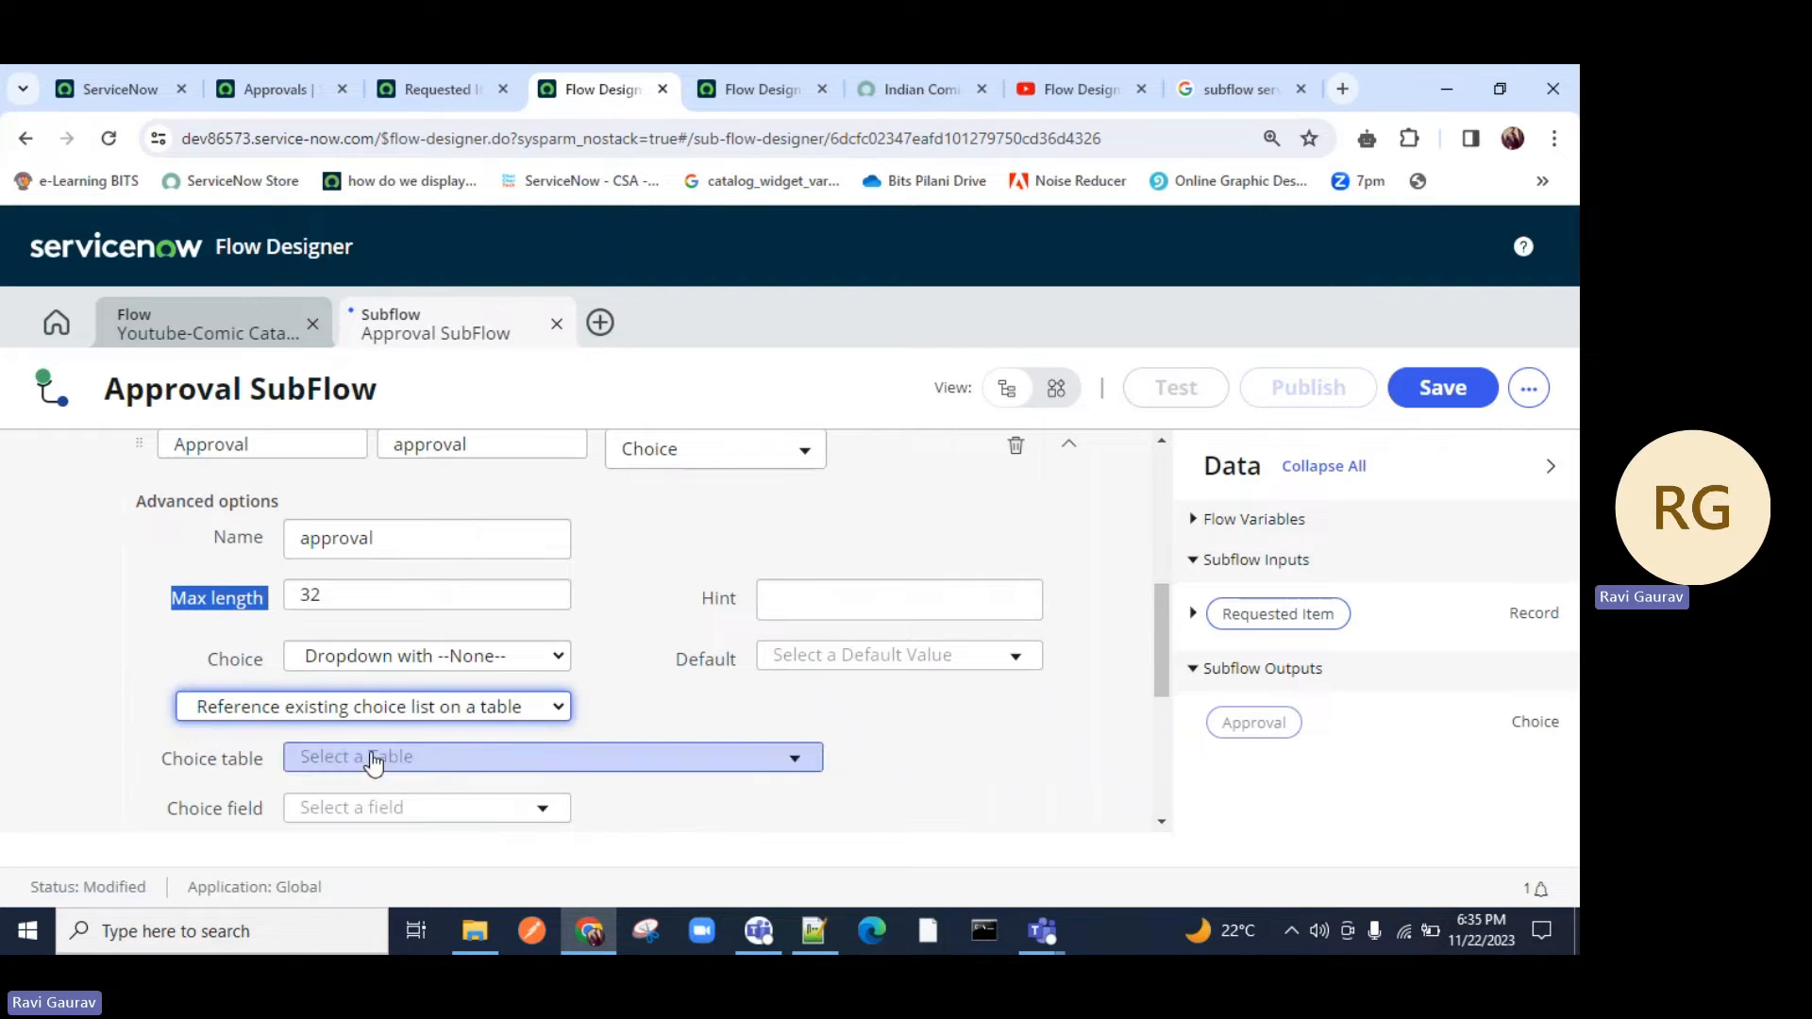
Set the Approval output's choice table to Approval [sysapproval_approver].
scroll(853, 681, down, 1)
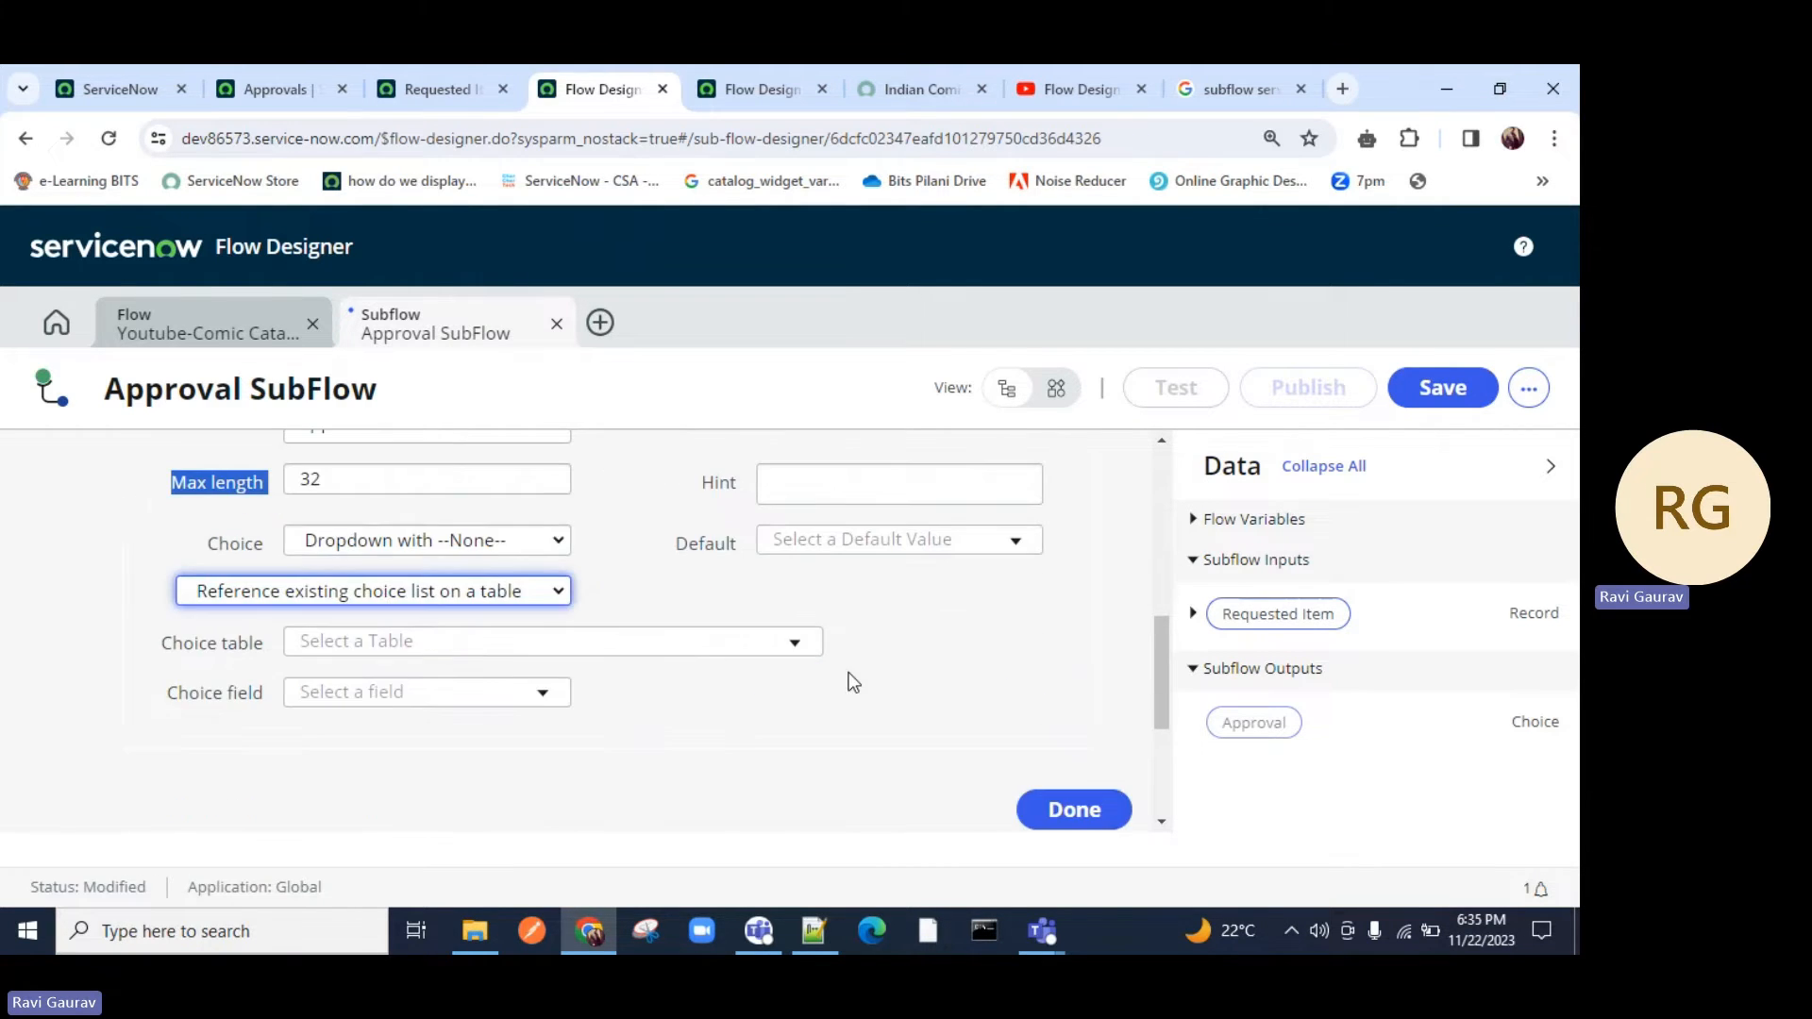
scroll(755, 670, up, 5)
click(259, 789)
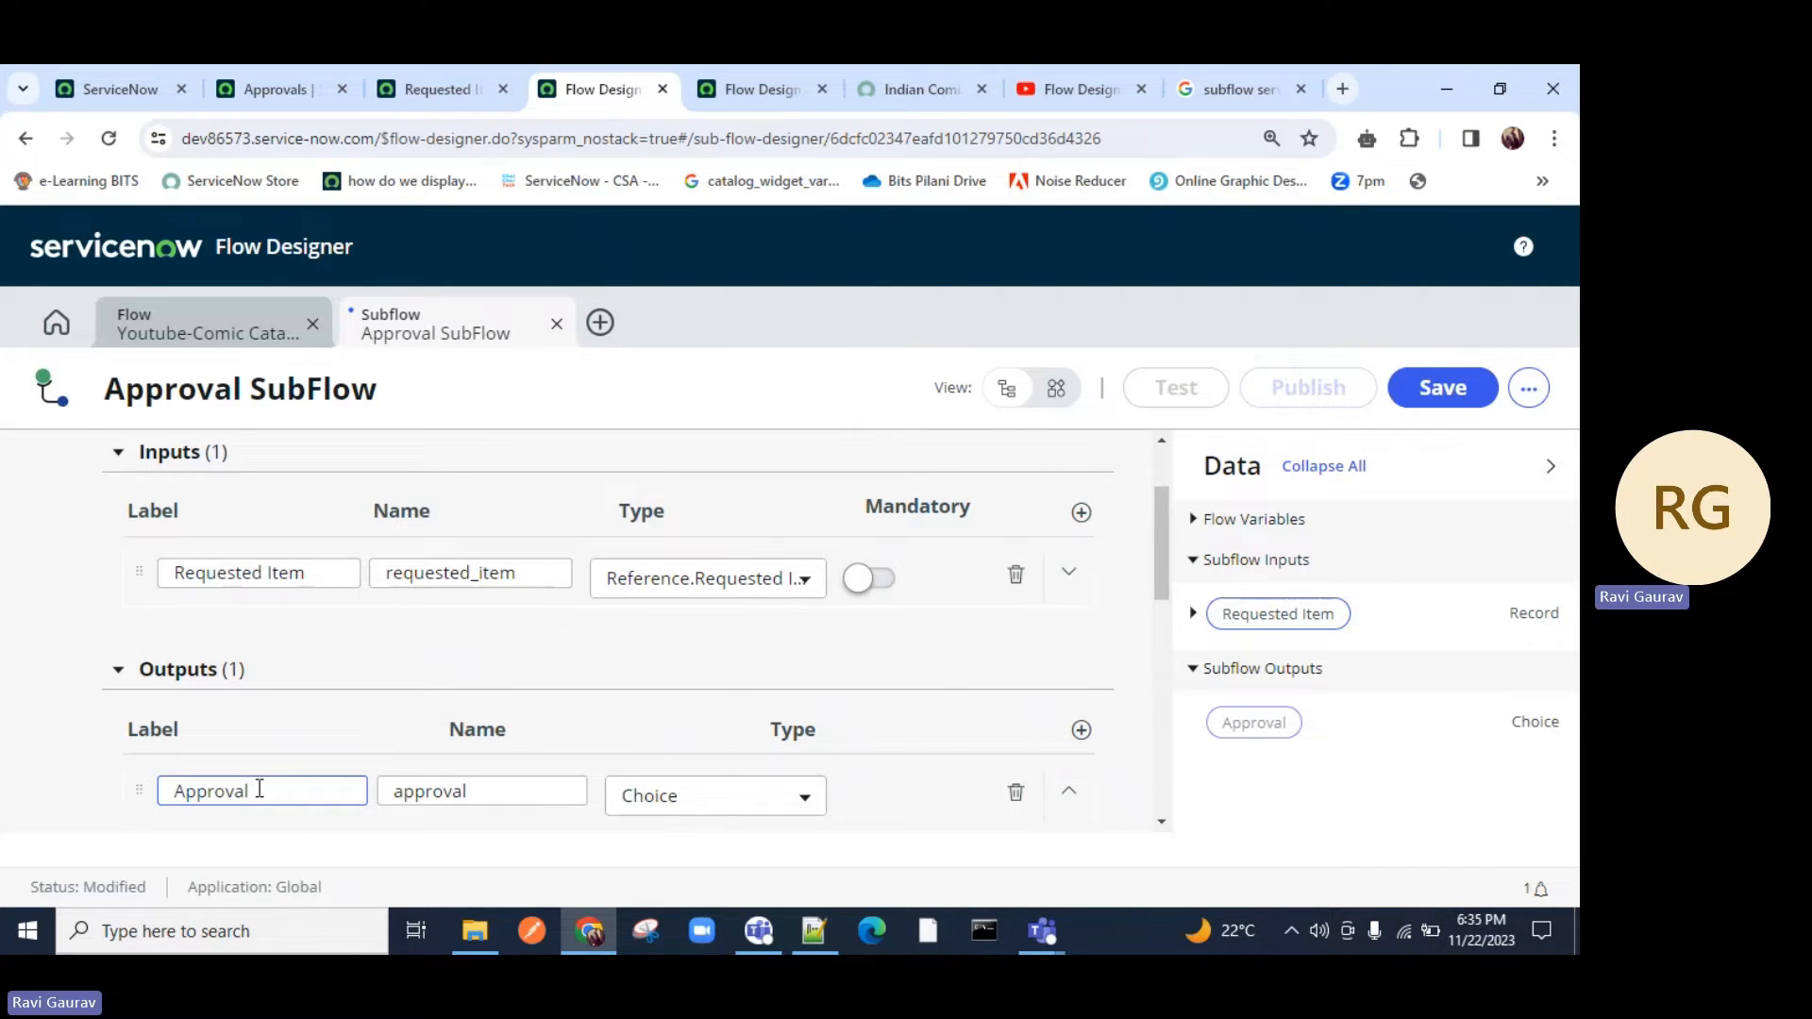
scroll(535, 763, down, 6)
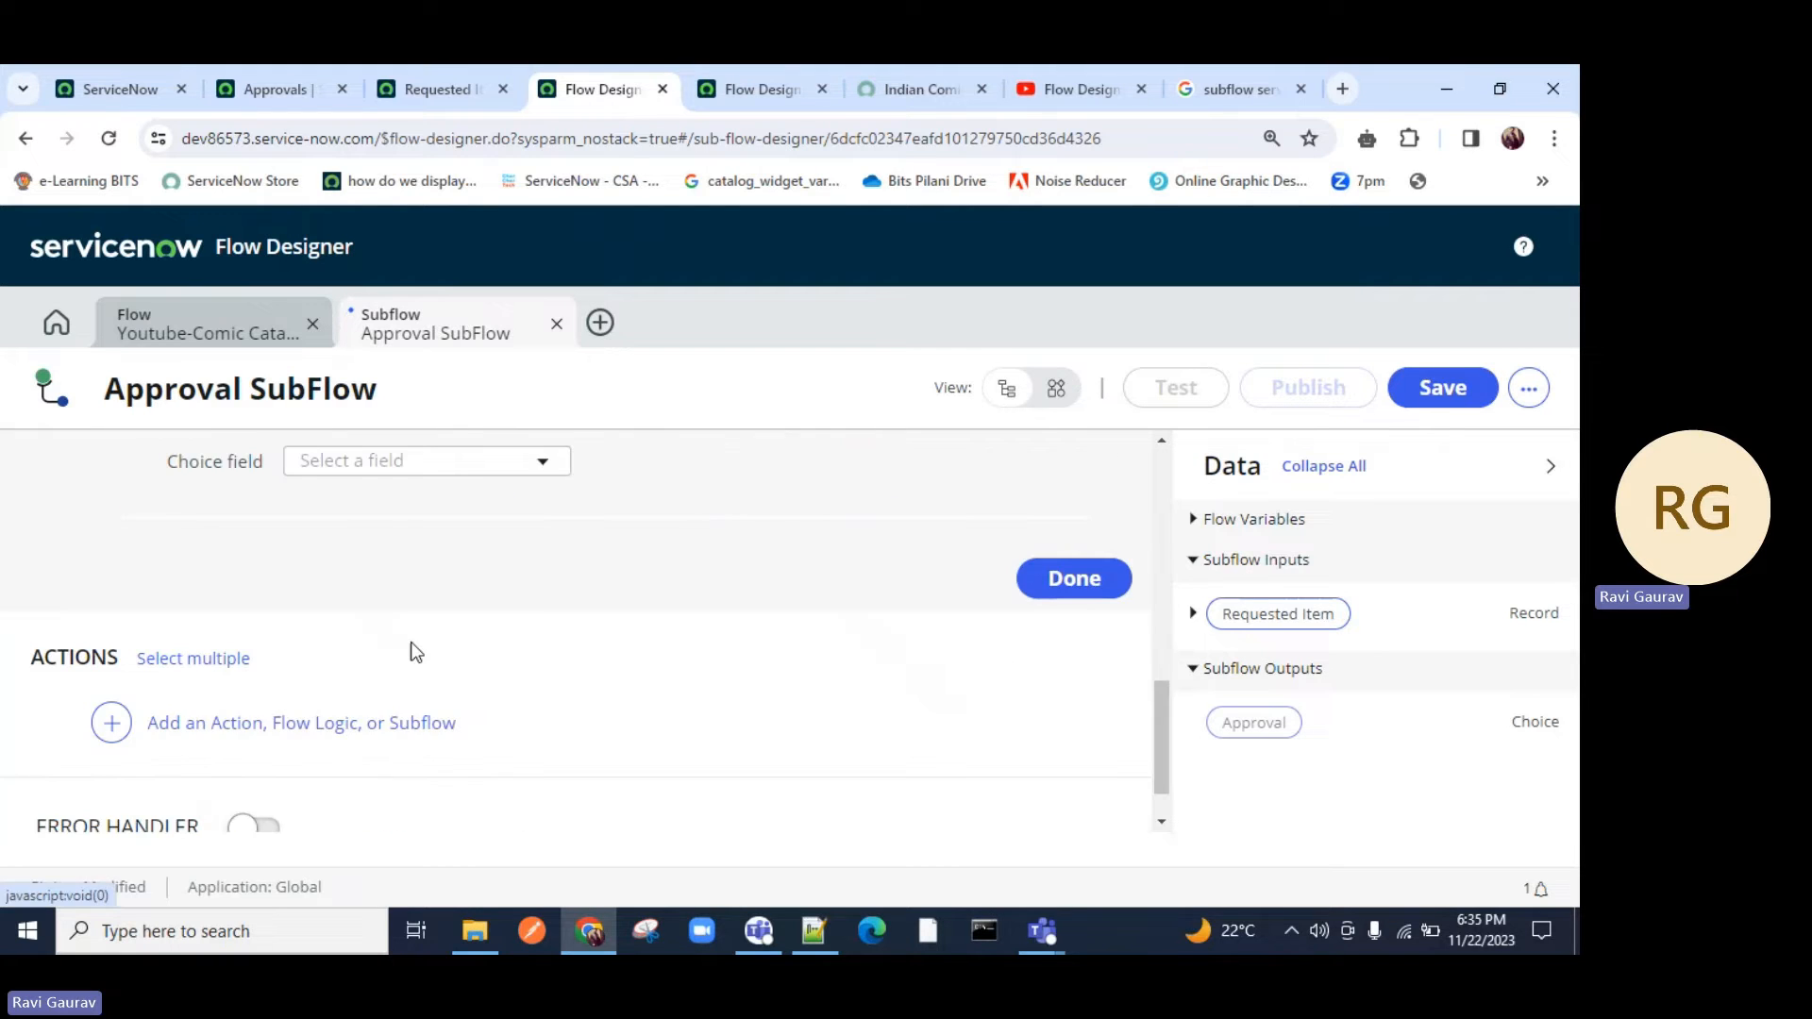
scroll(409, 647, up, 2)
click(435, 651)
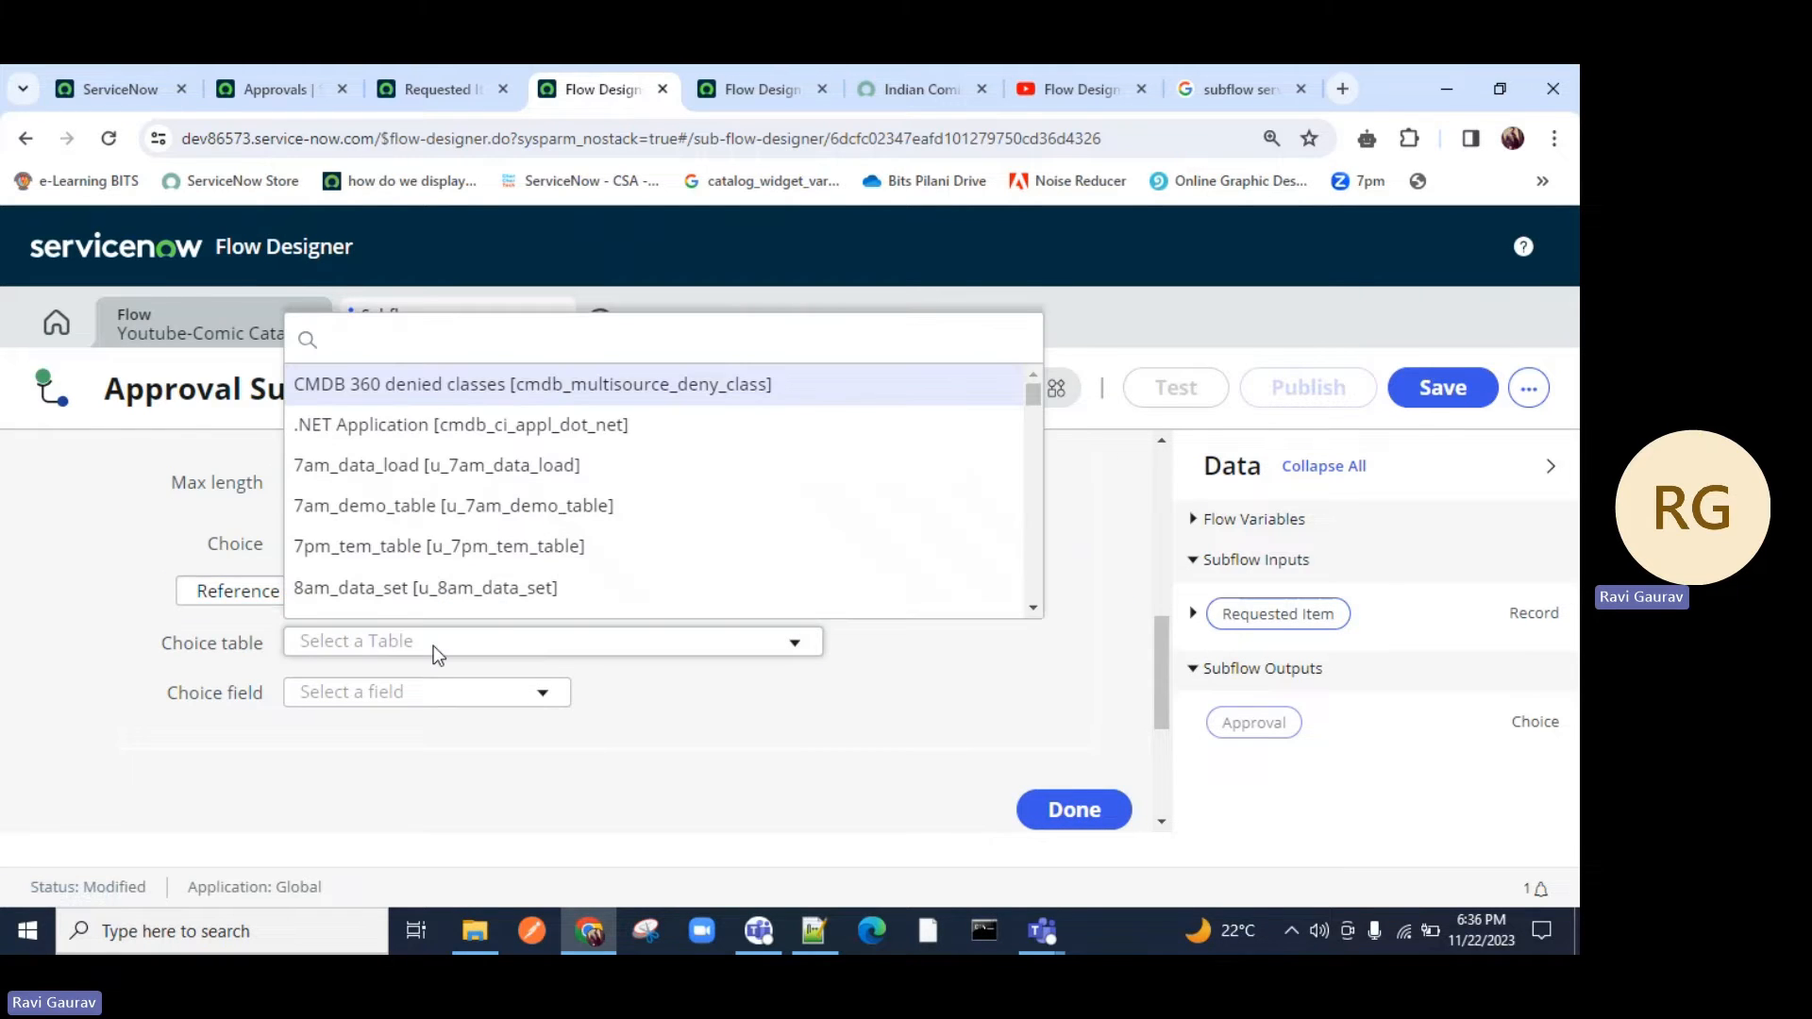
text(sys)
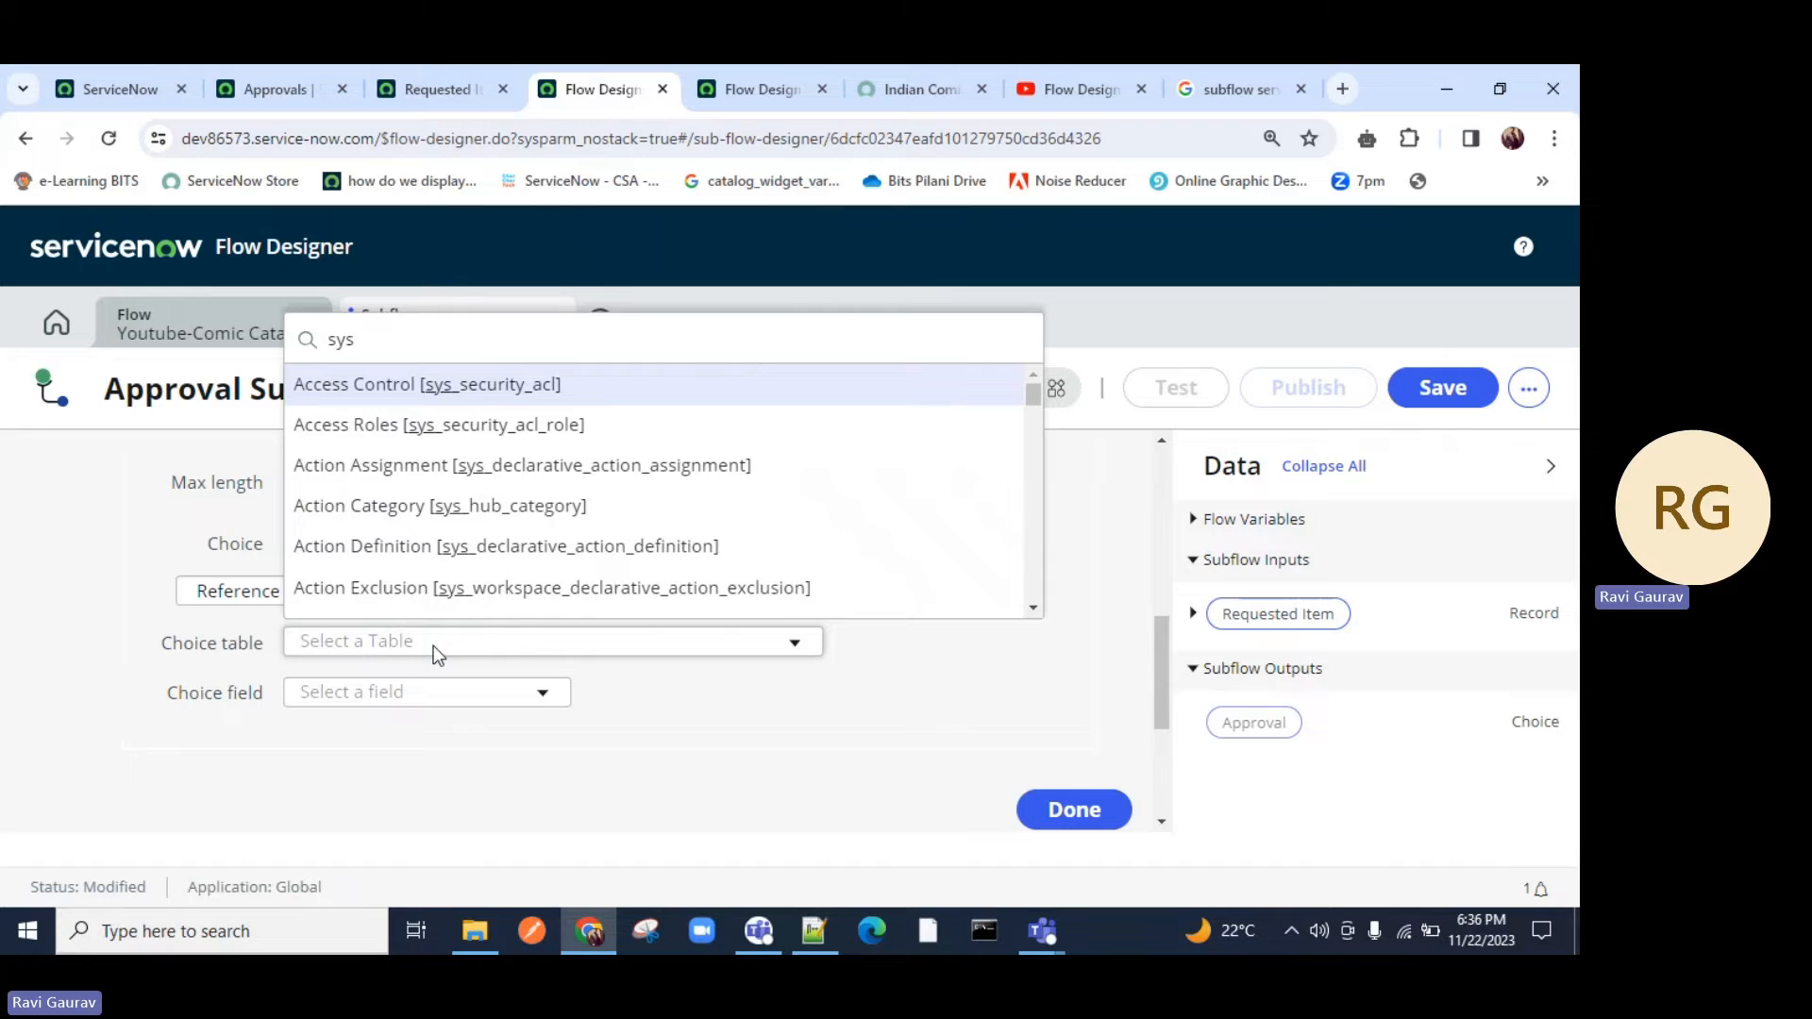
text(appr)
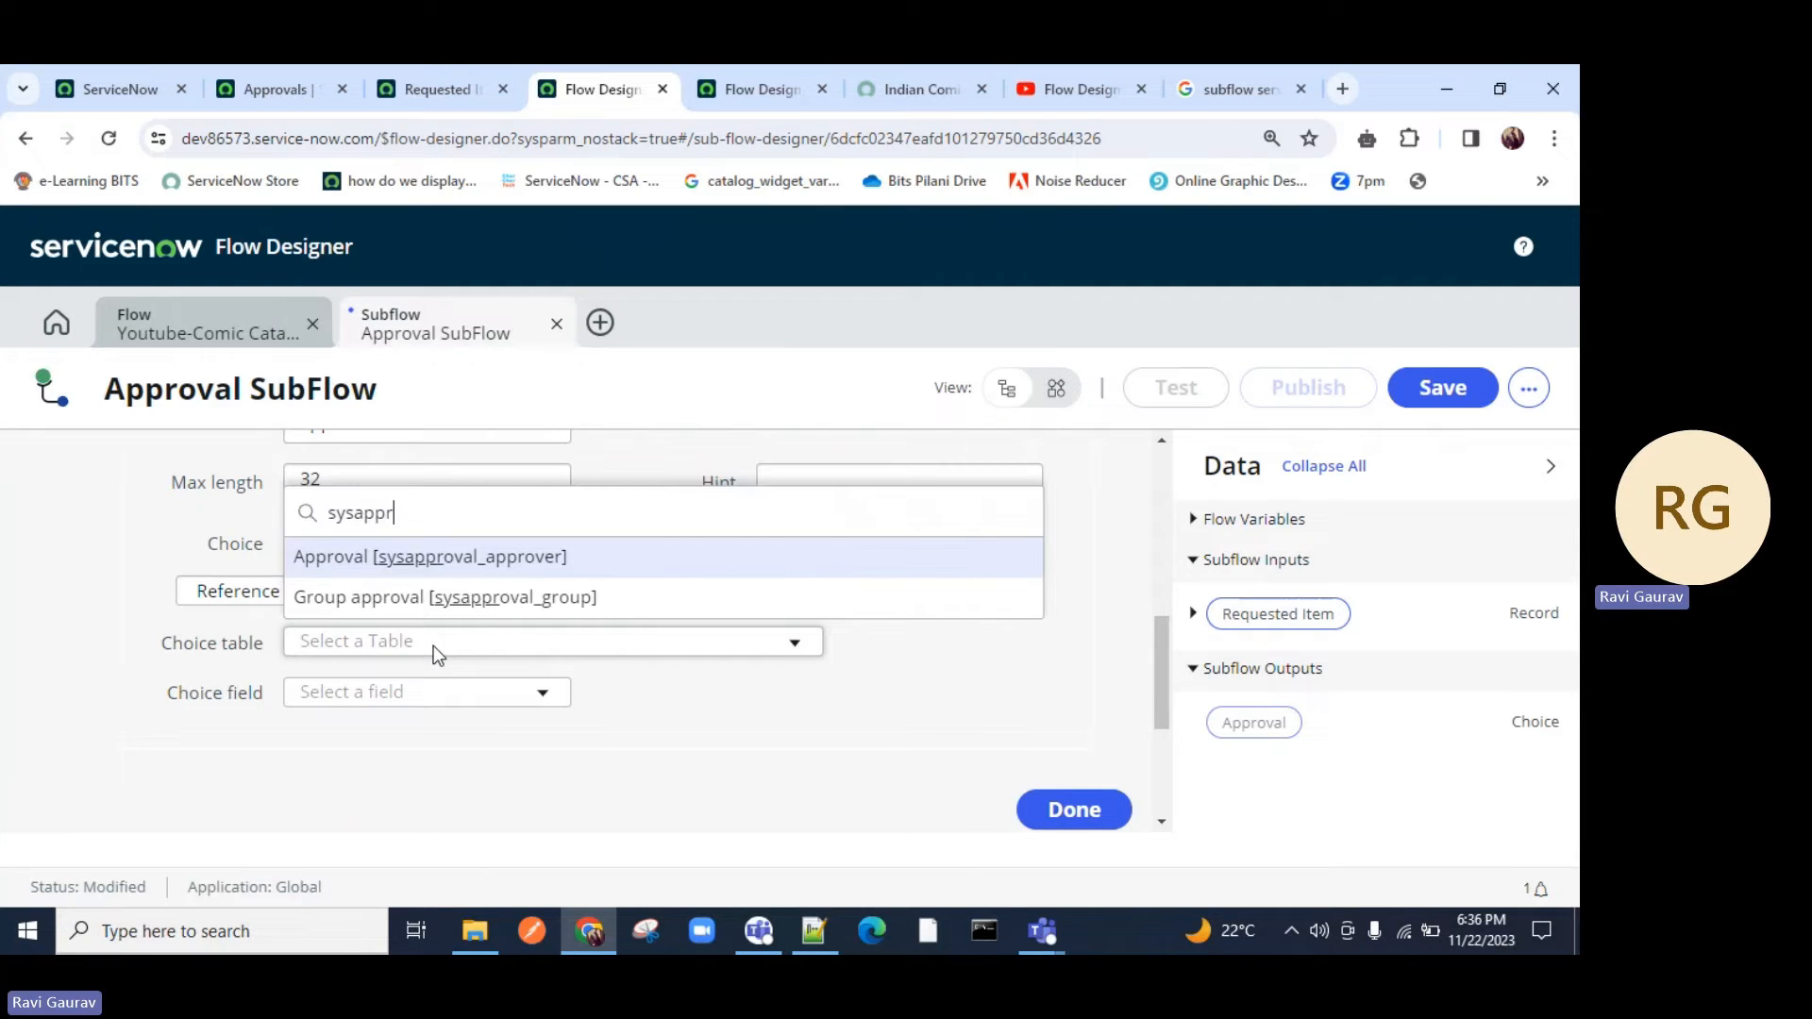
click(458, 559)
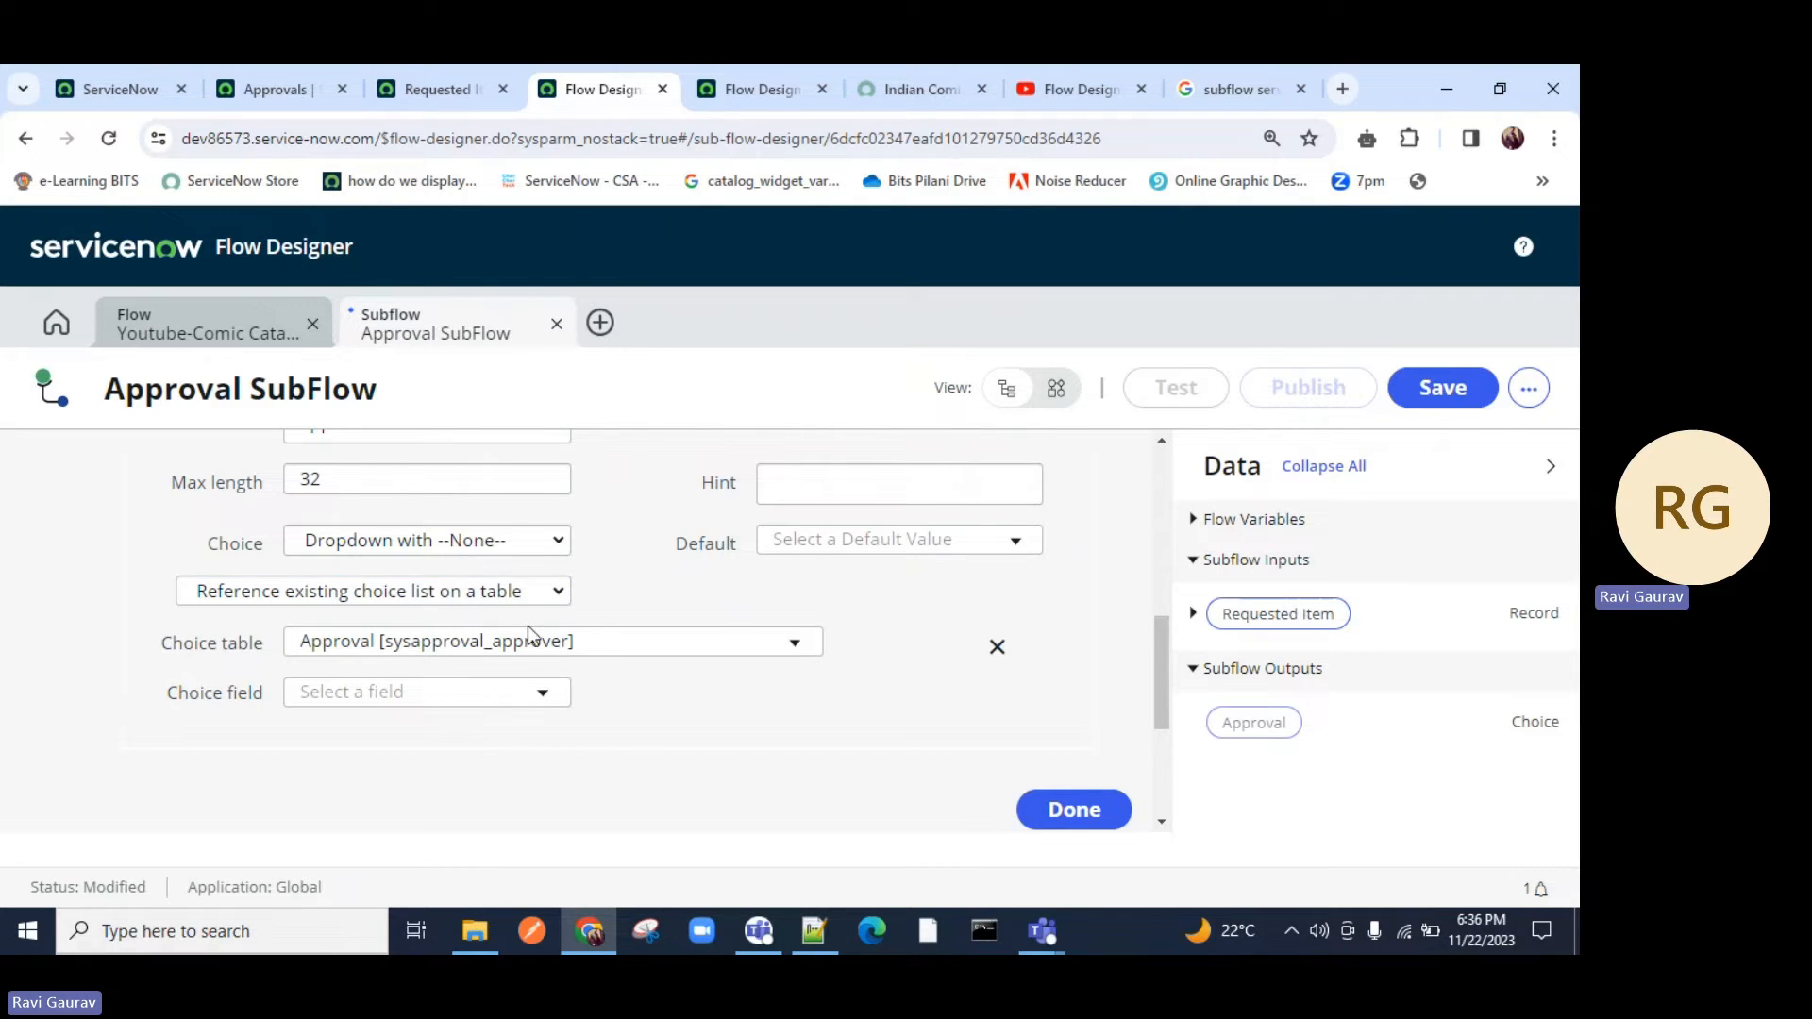
drag(142, 640, 315, 667)
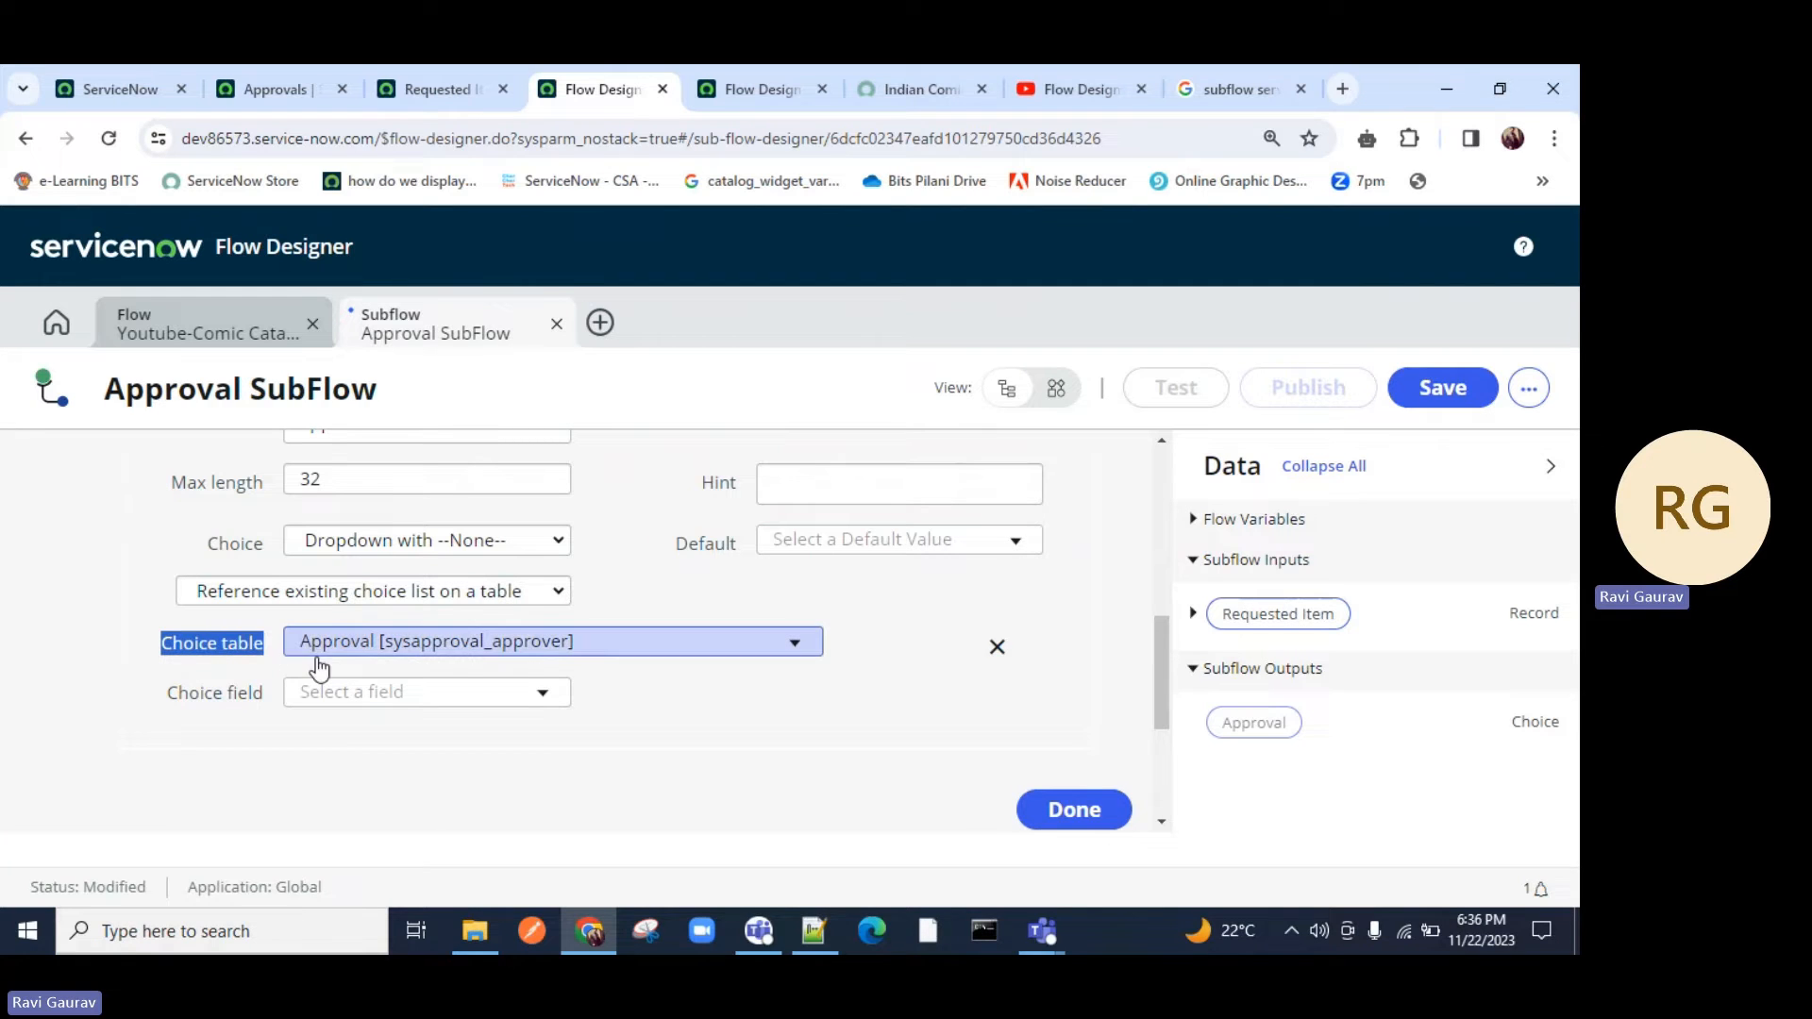
Check the State field on the approval record, and open the list of choice fields for the Approval output.
click(415, 89)
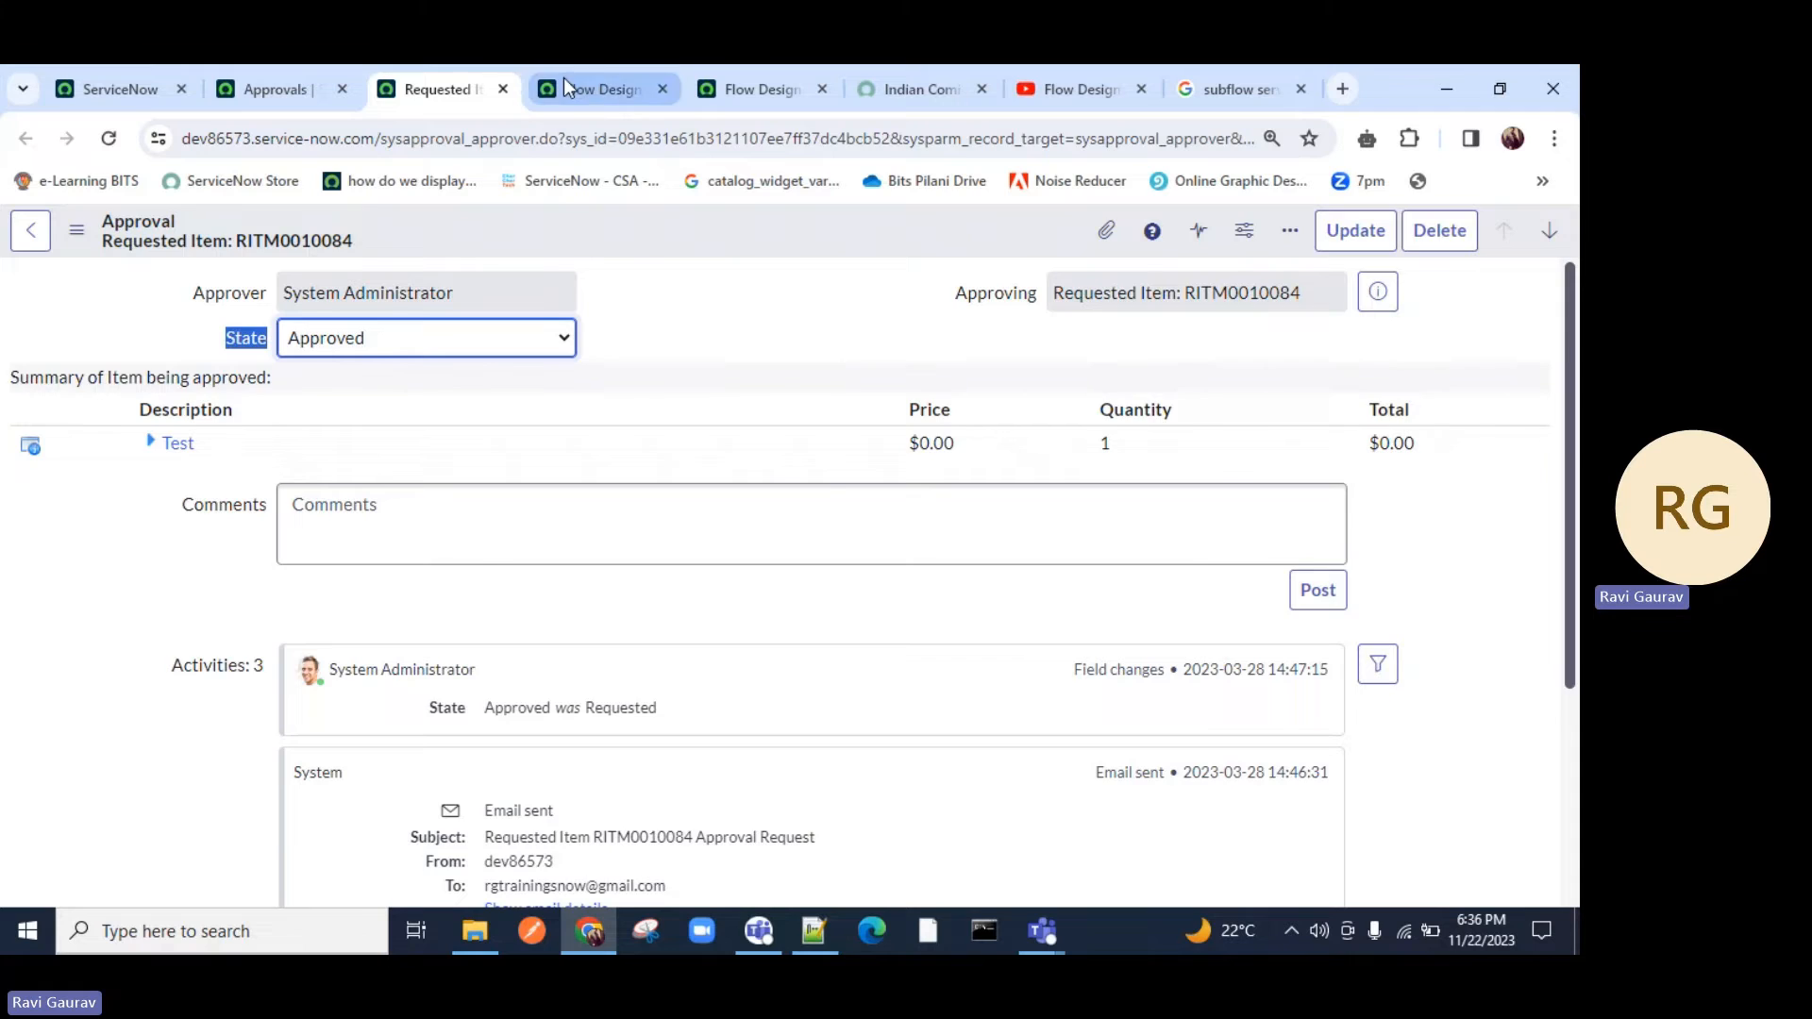
click(587, 89)
drag(165, 694, 293, 709)
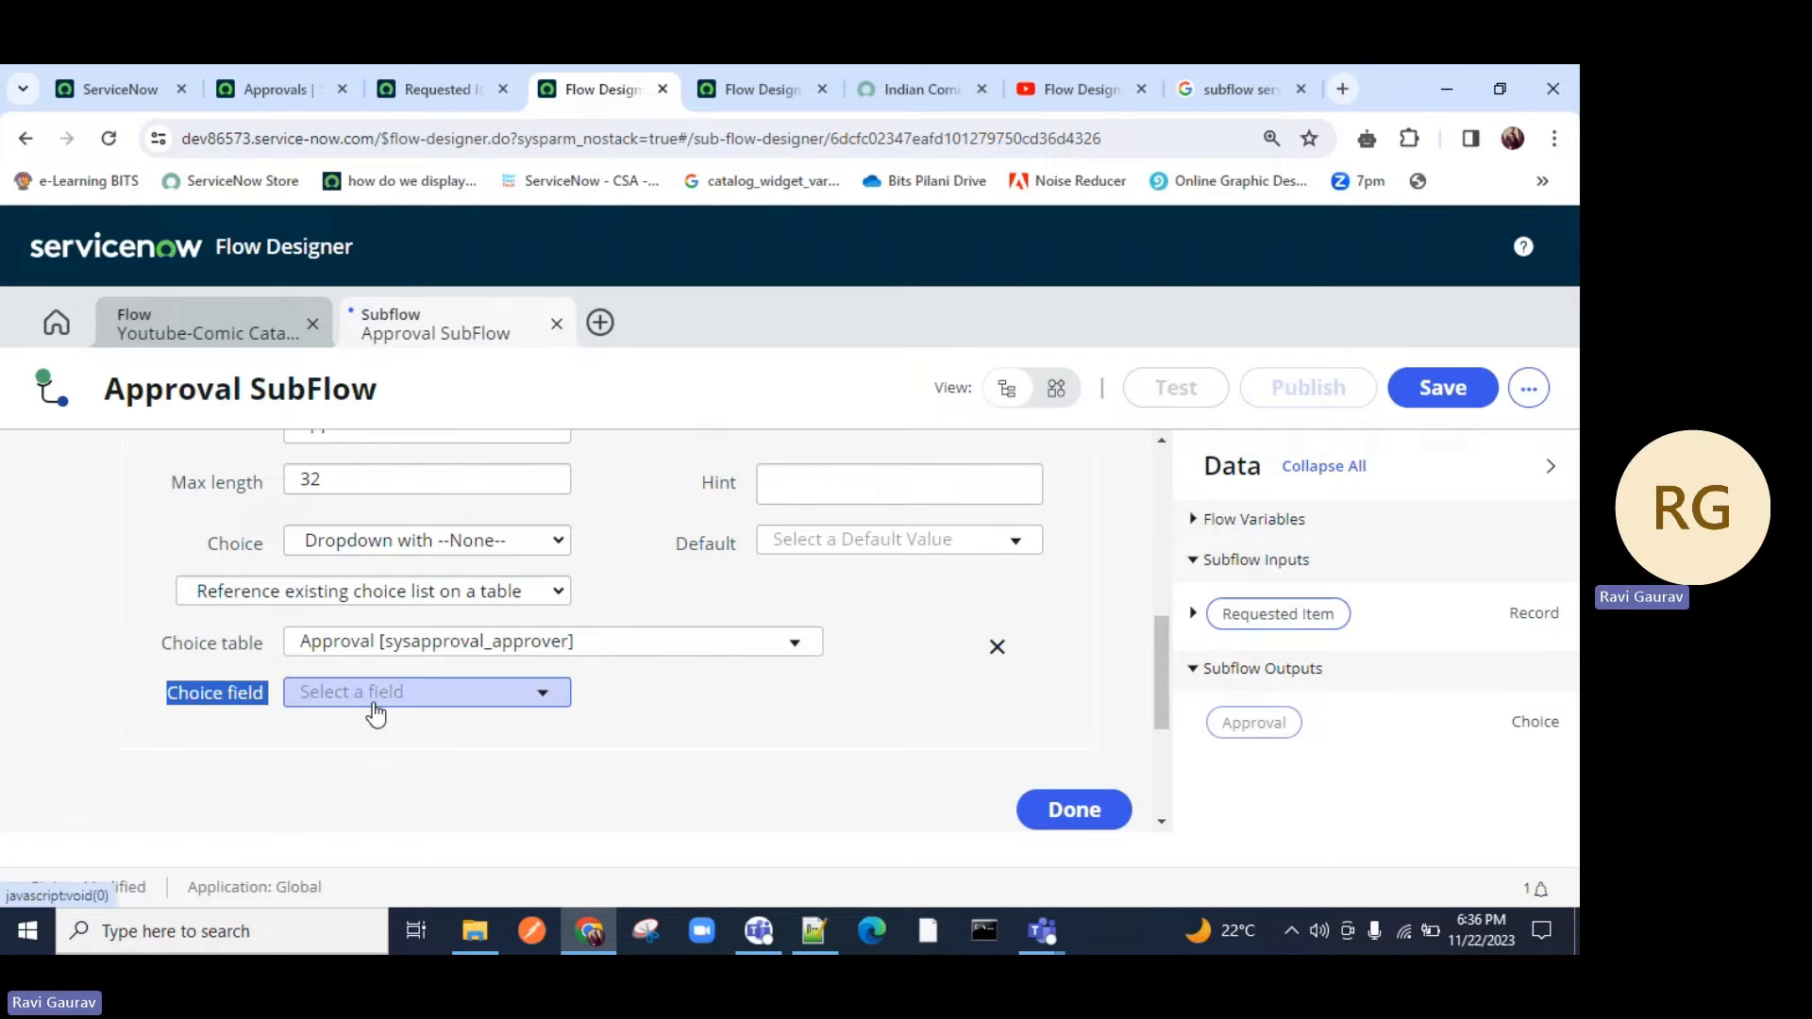
click(311, 703)
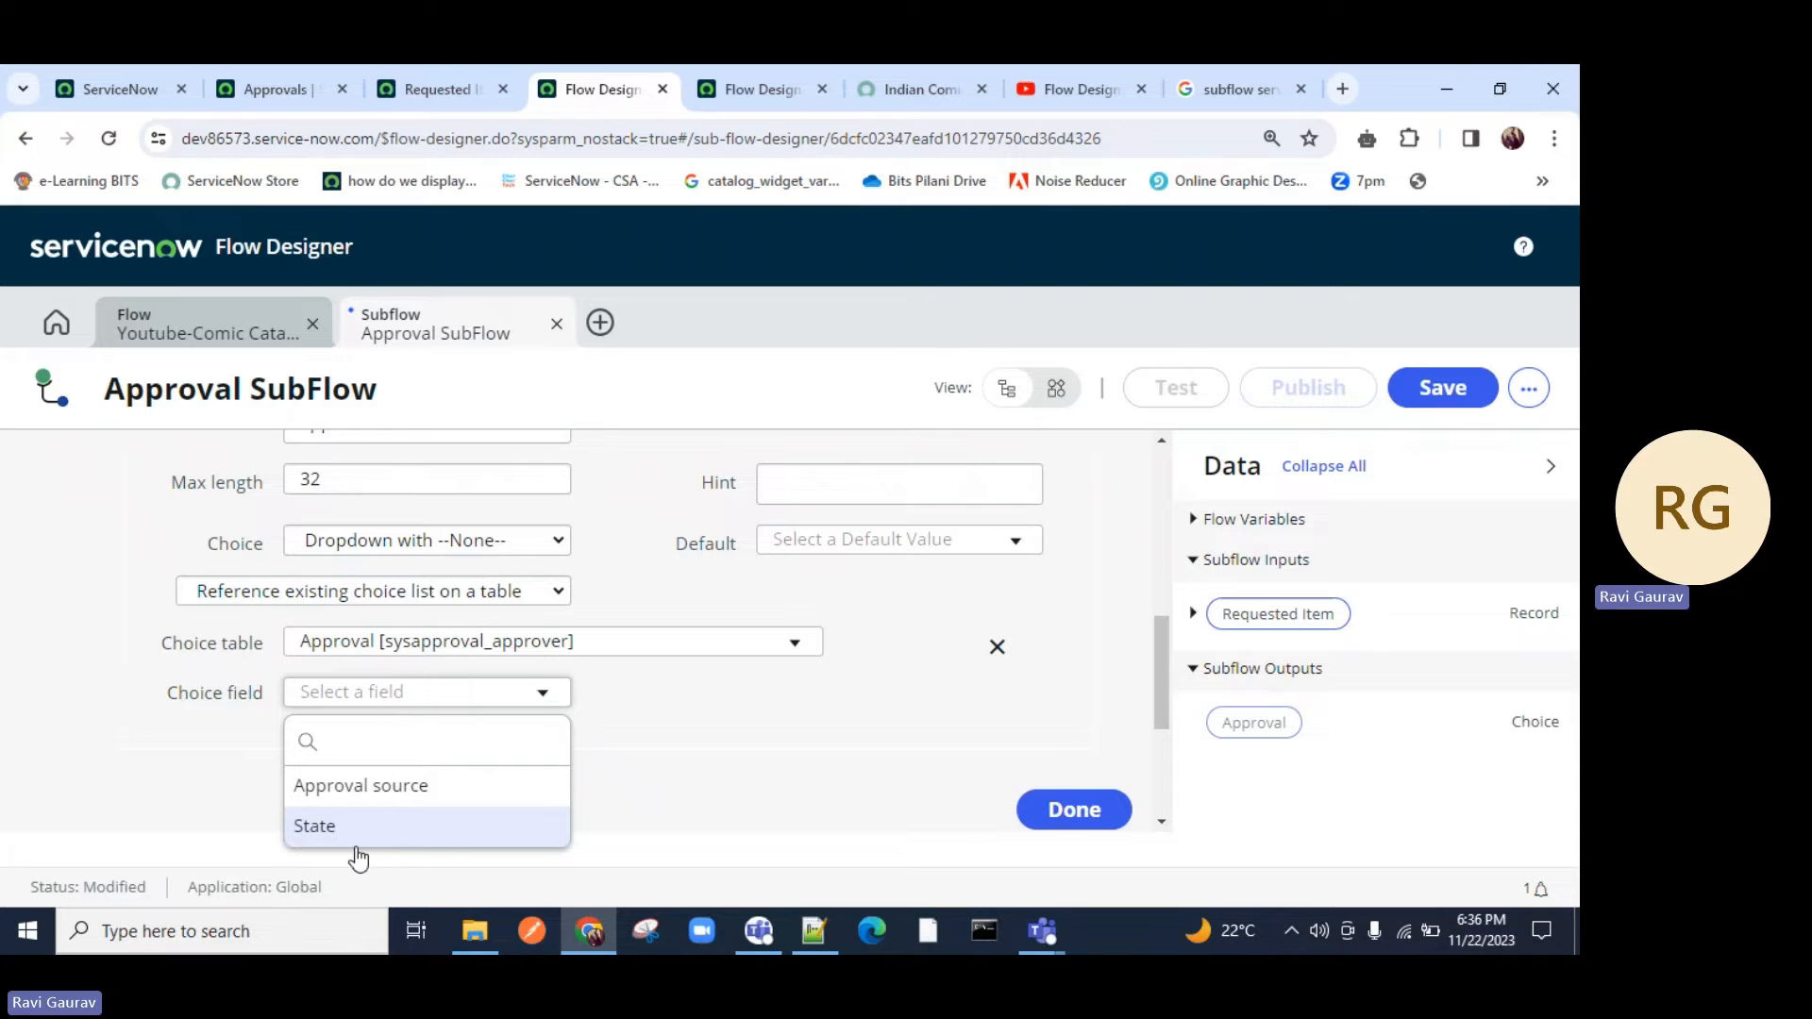
Switch back to the approval record and review its State options, keeping Approved selected.
click(436, 90)
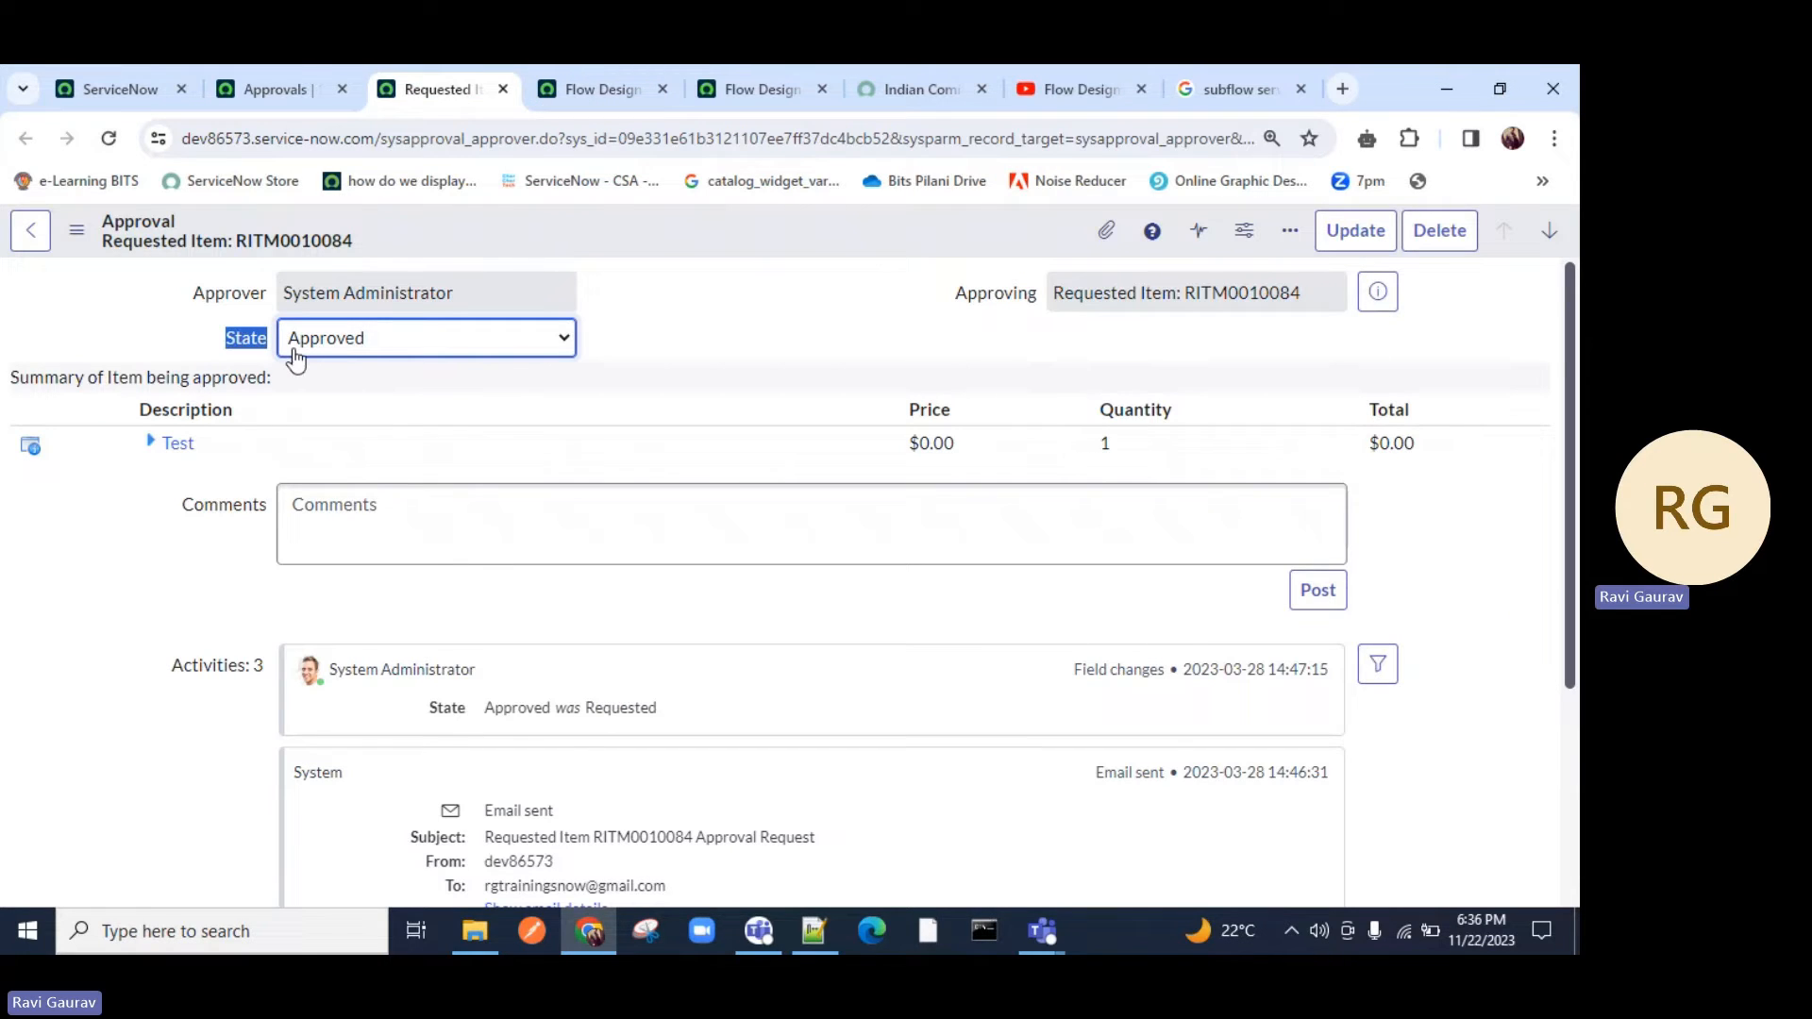
click(368, 345)
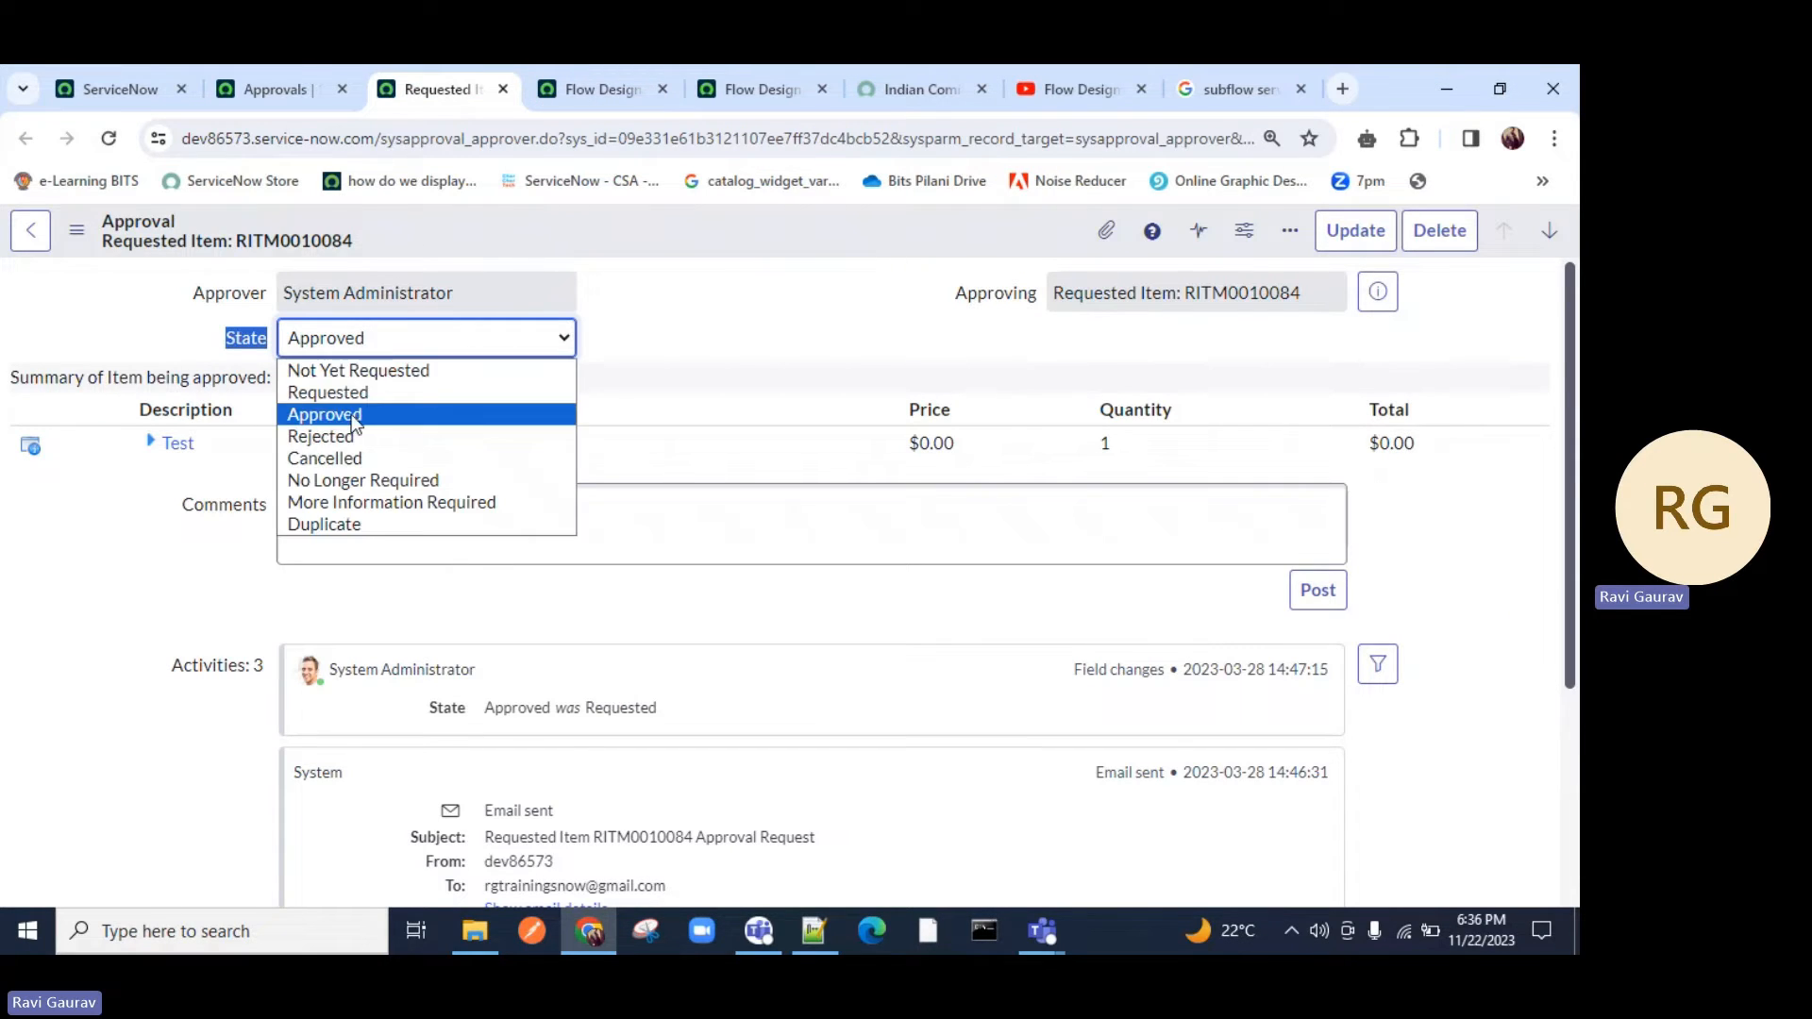
click(356, 412)
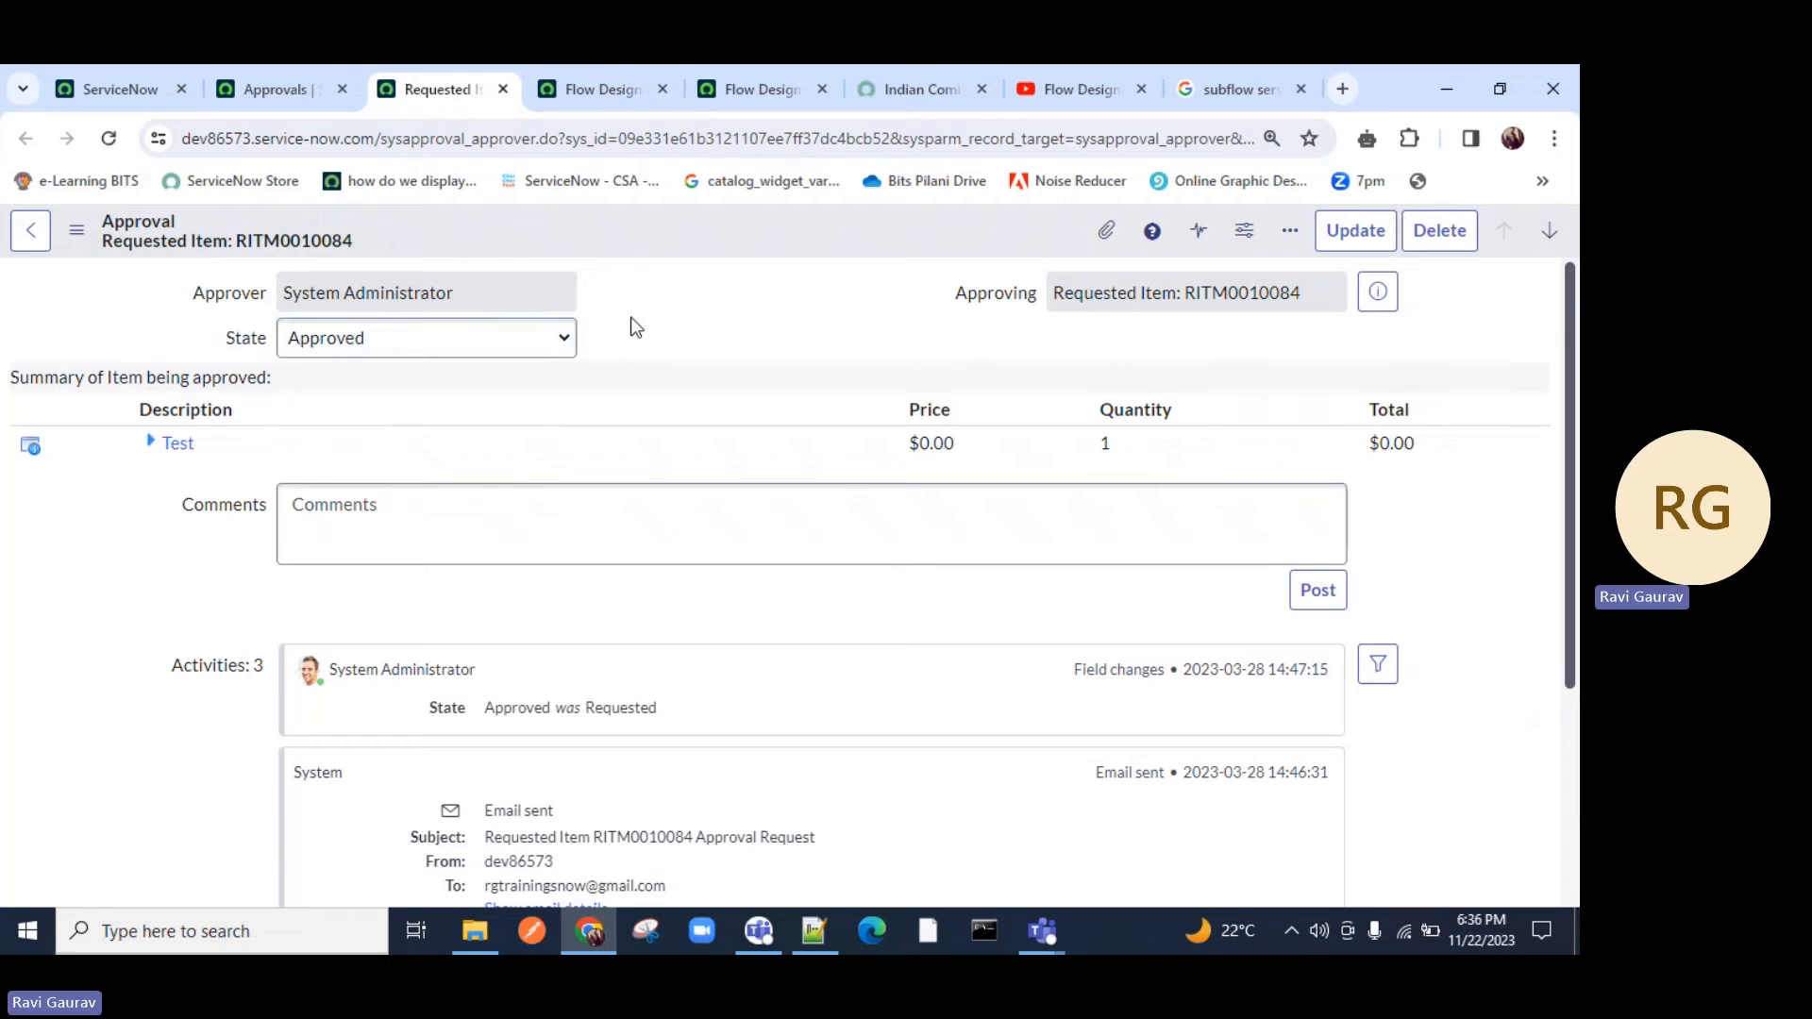
View the dictionary information of the approval record's State field, highlight its type, and close the information box.
right_click(239, 341)
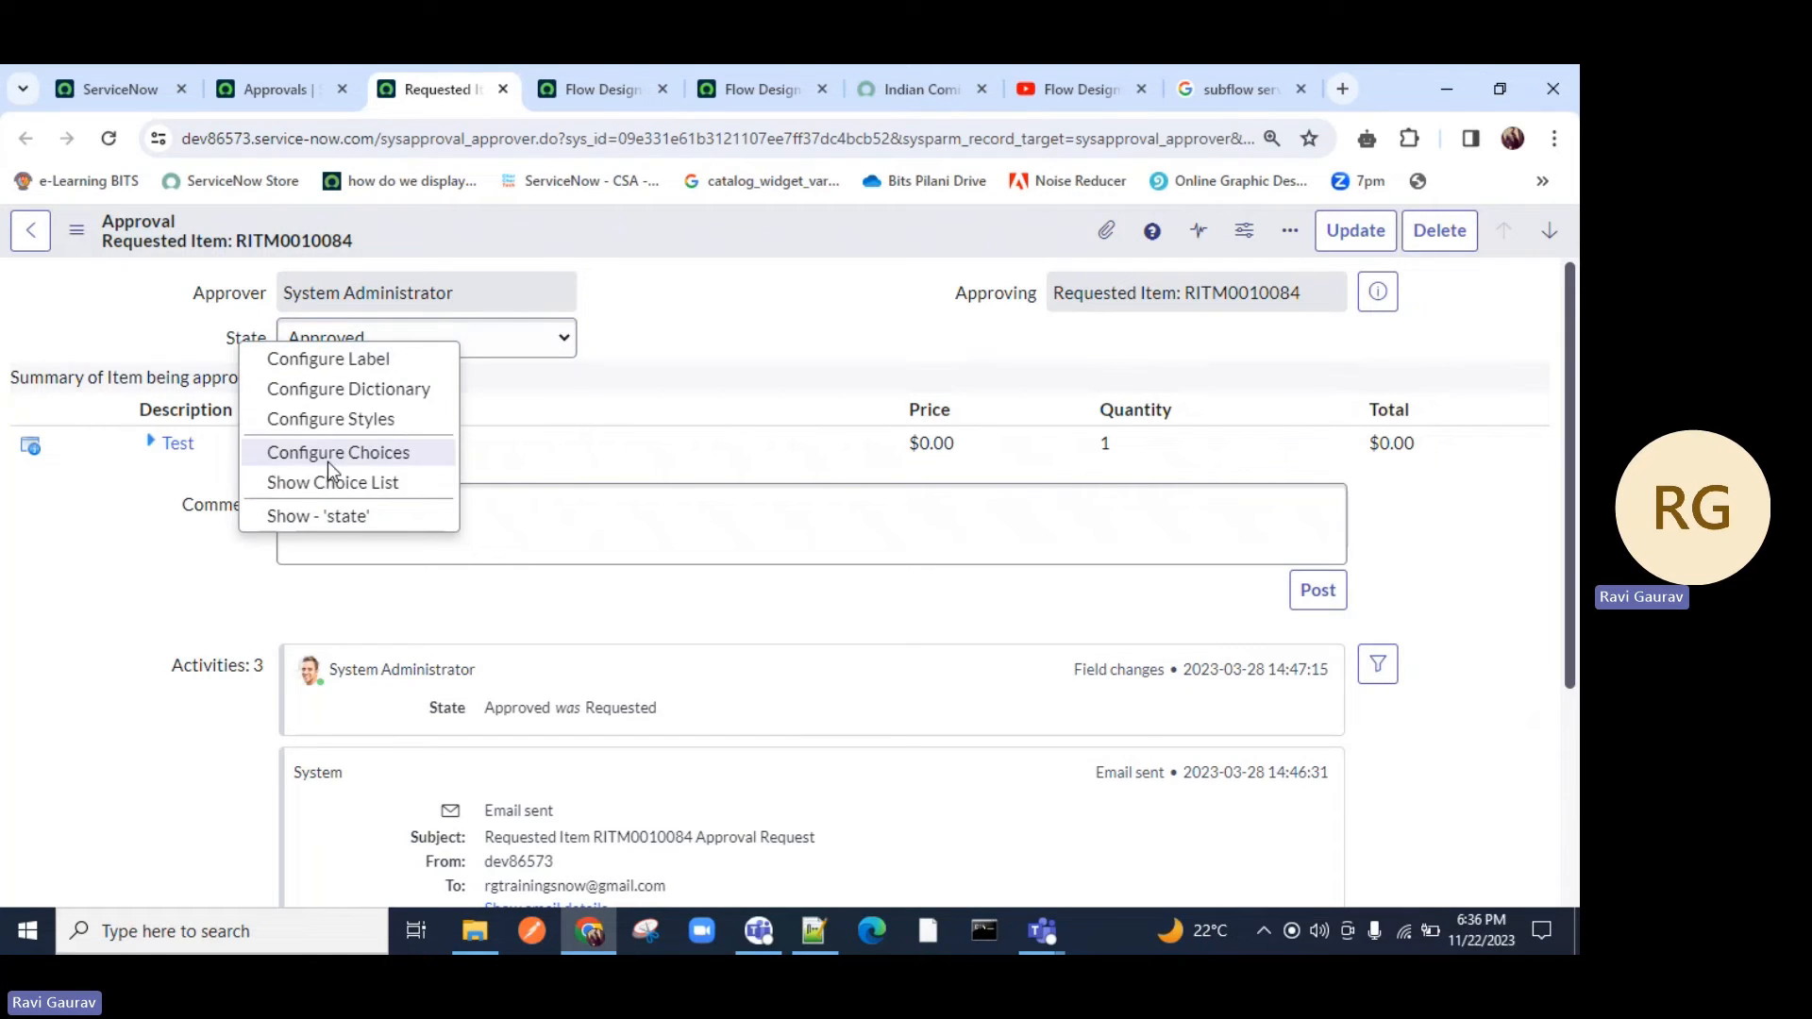
click(352, 518)
drag(807, 510, 907, 480)
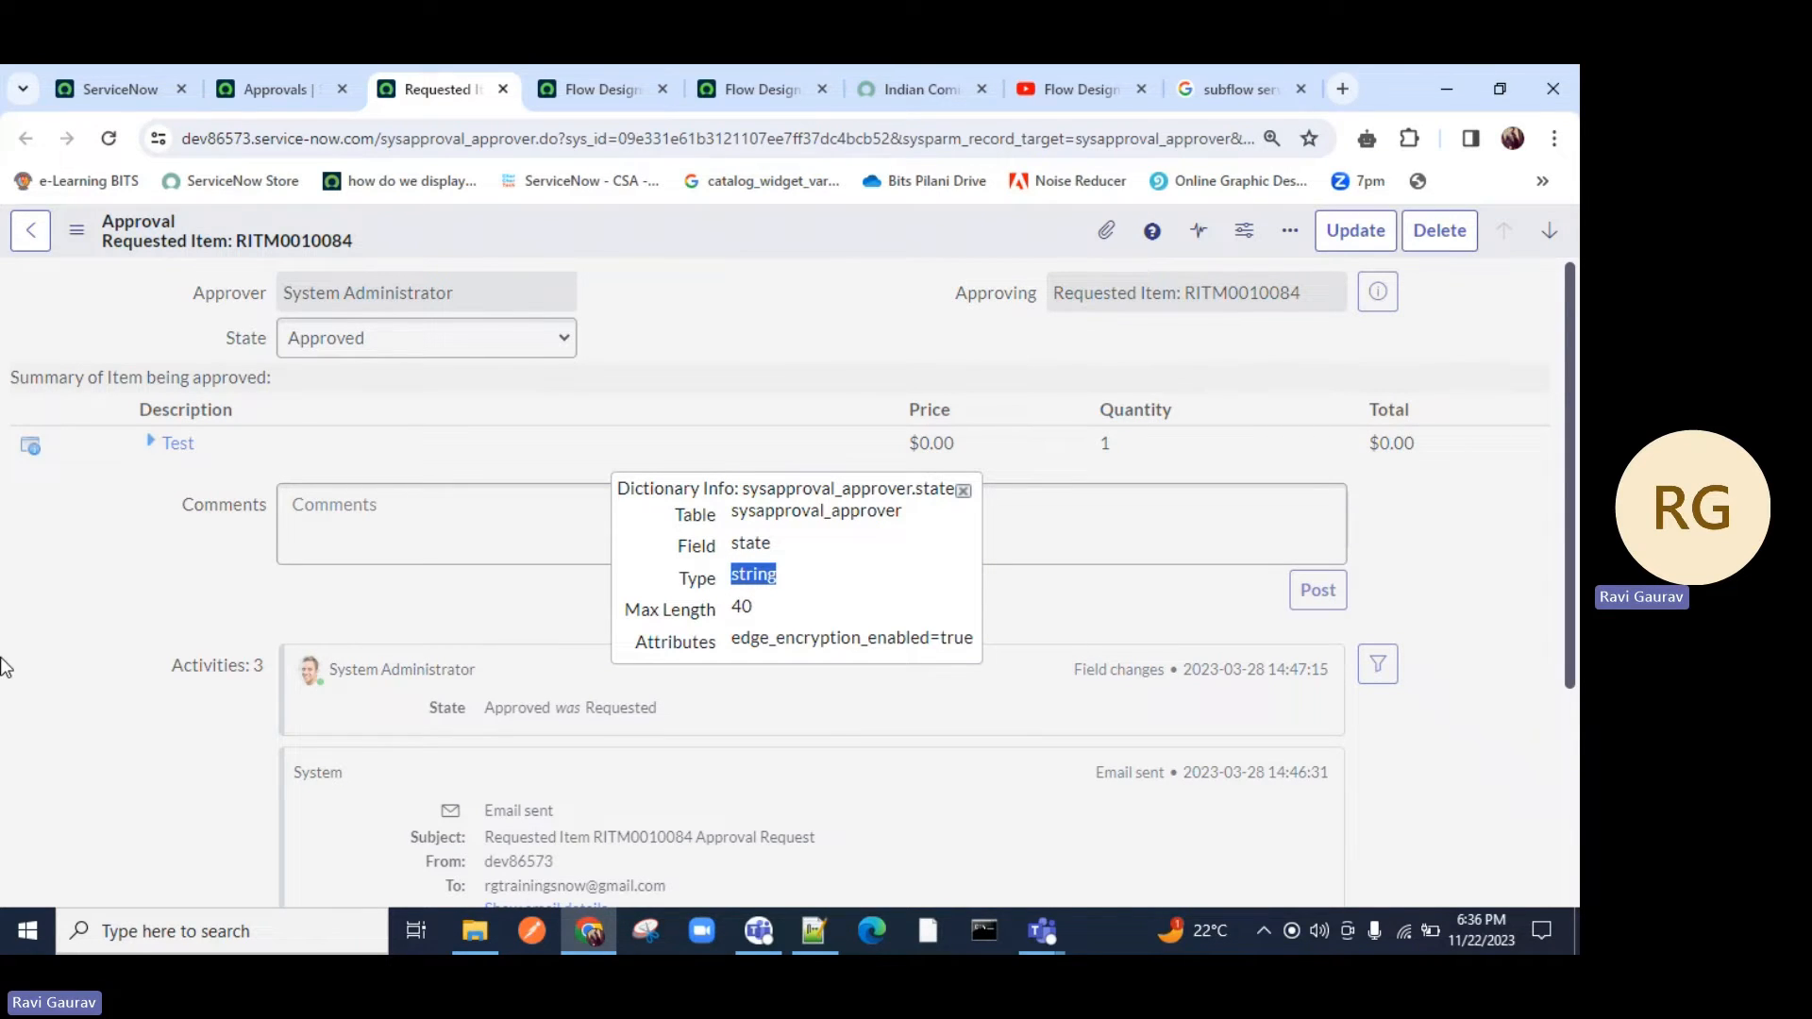
right_click(246, 338)
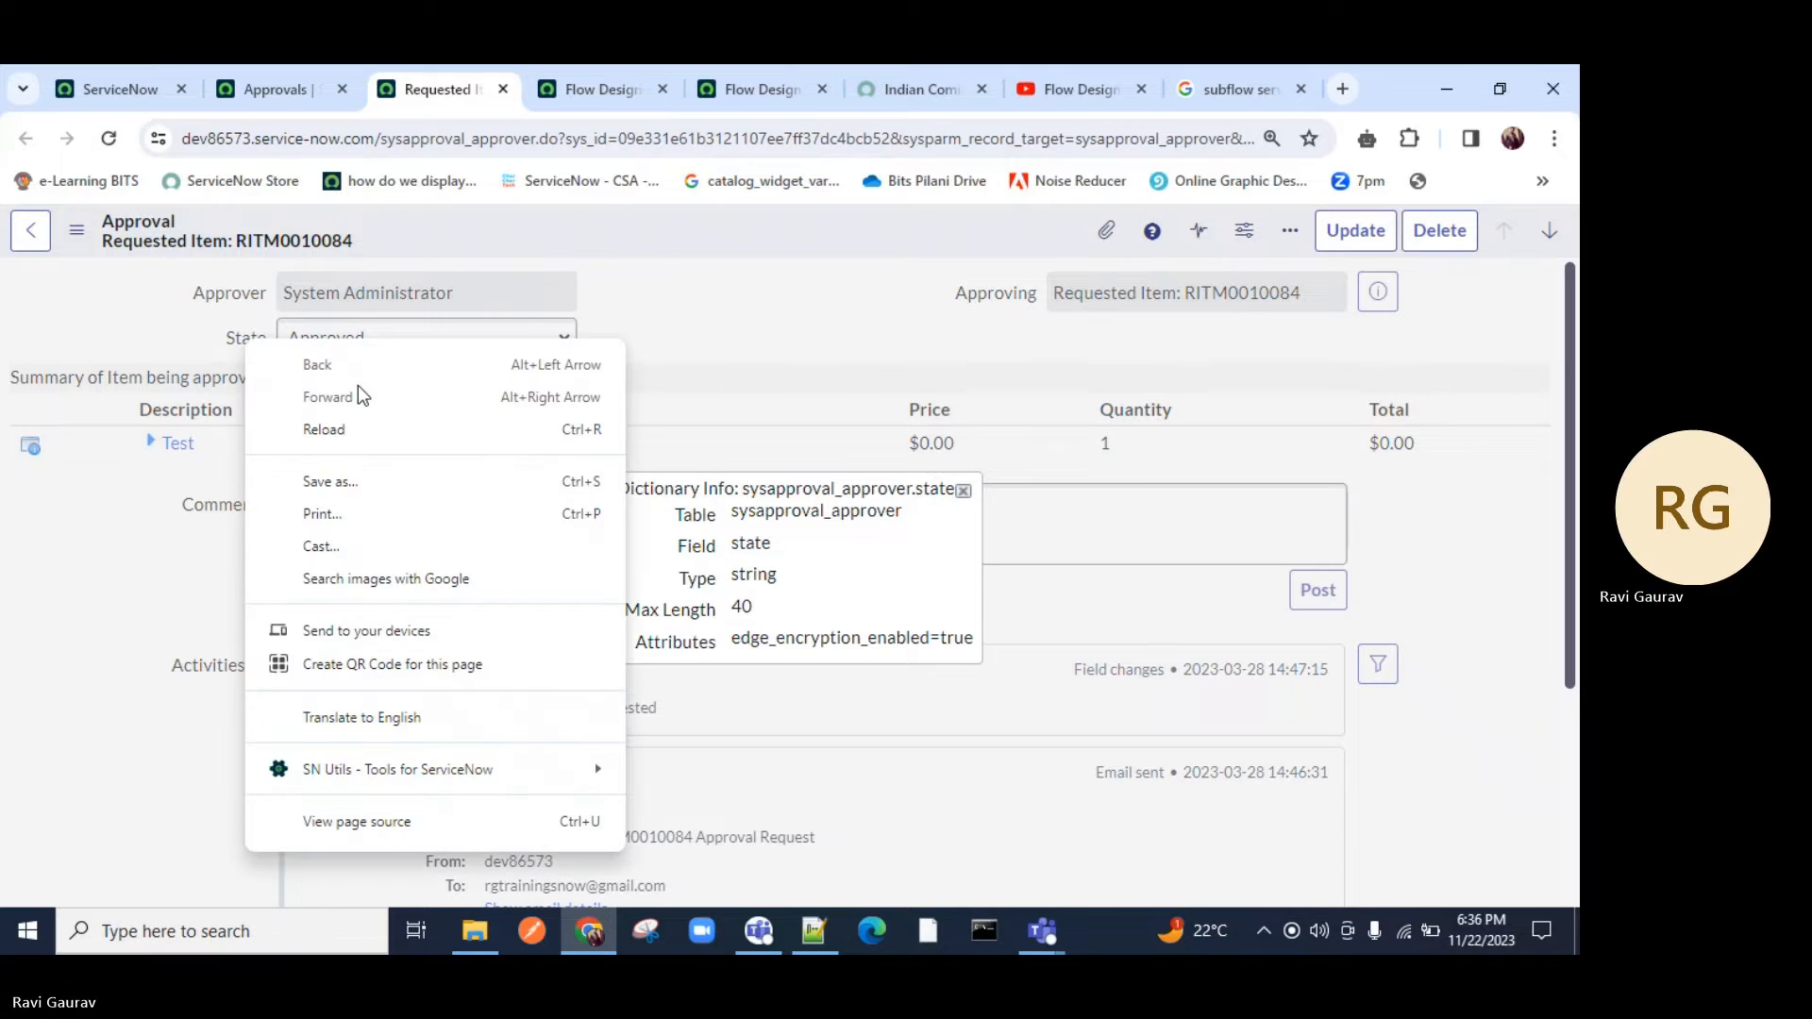
key(Escape)
click(962, 490)
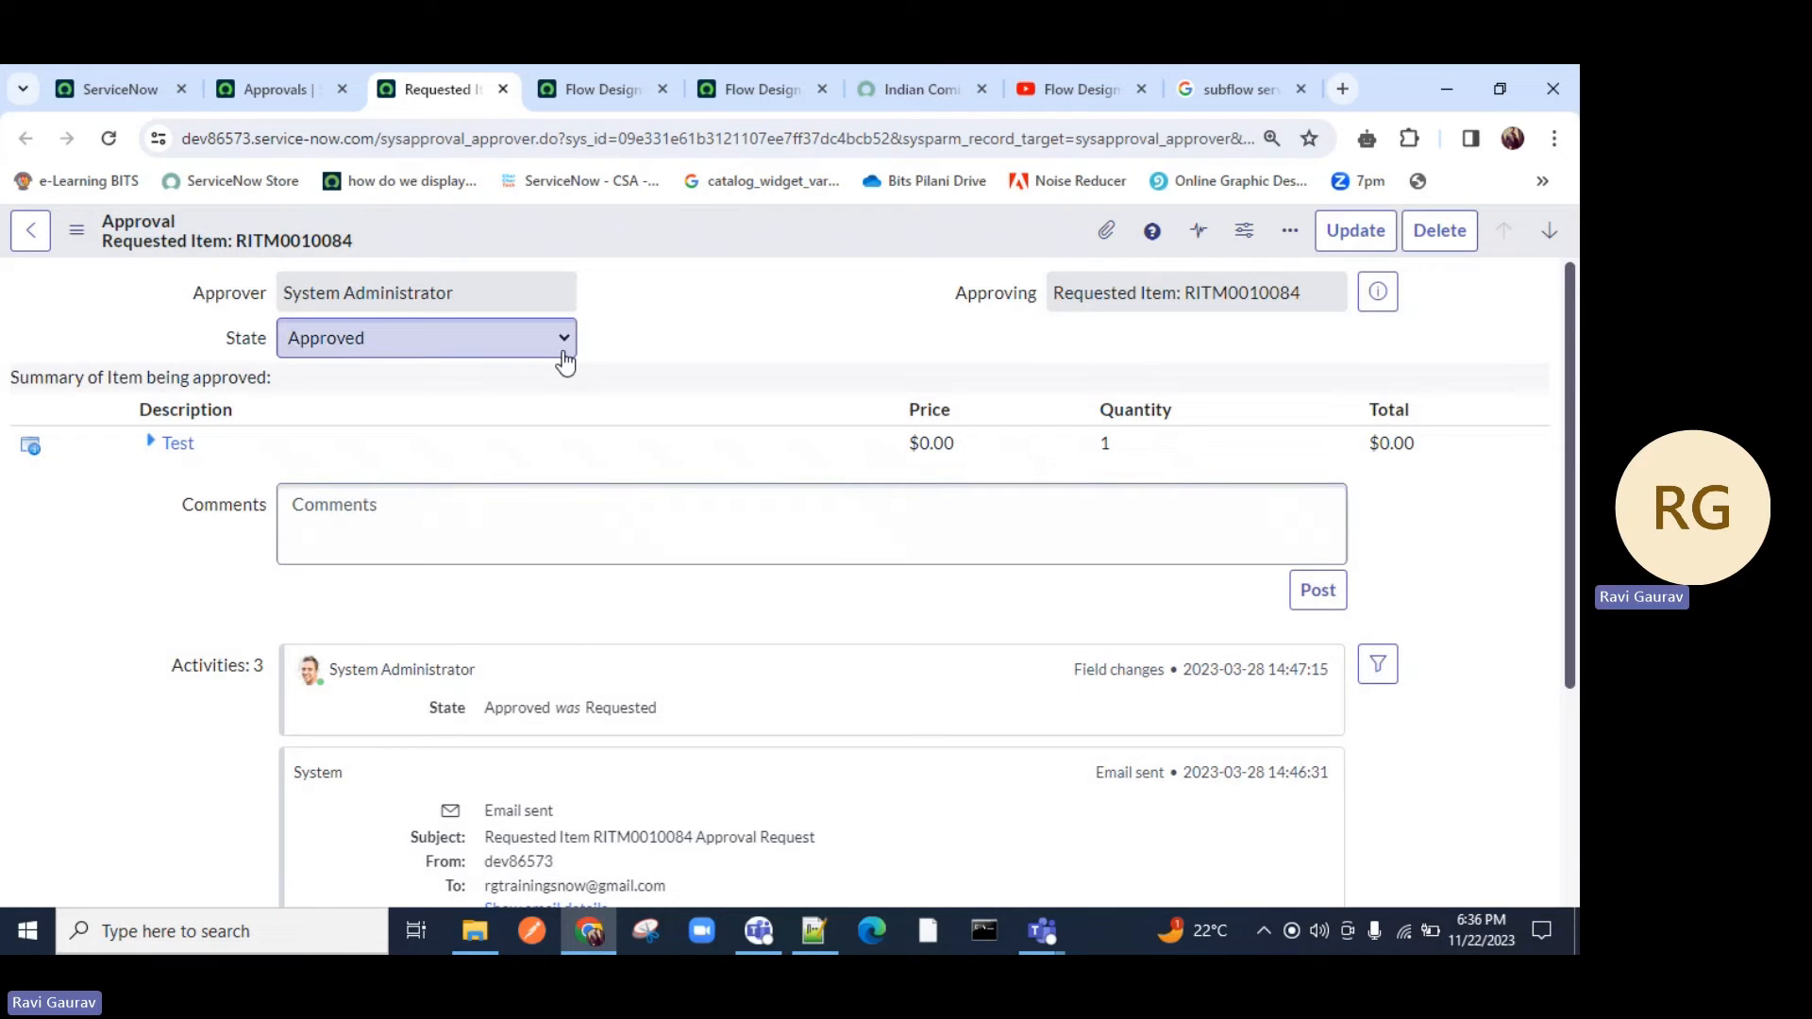
Open the State field's dictionary entry from the approval record and review the labels and values in its Choices list.
right_click(253, 343)
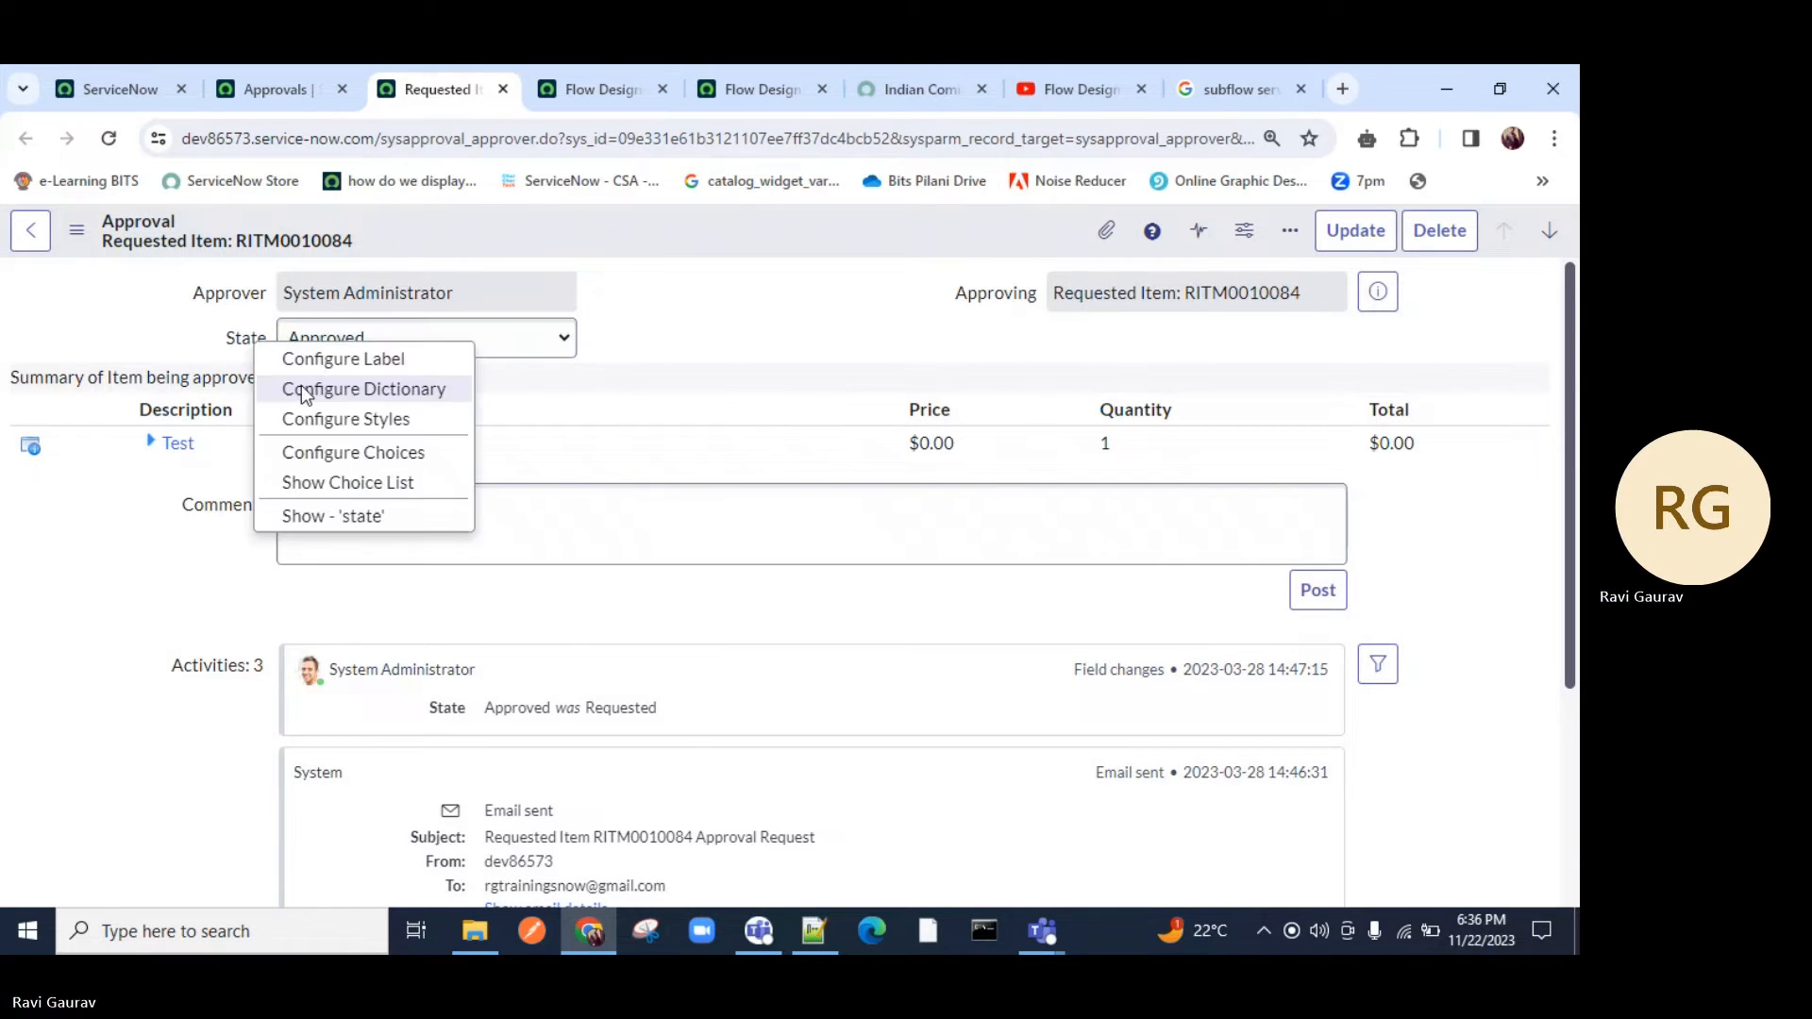
click(317, 394)
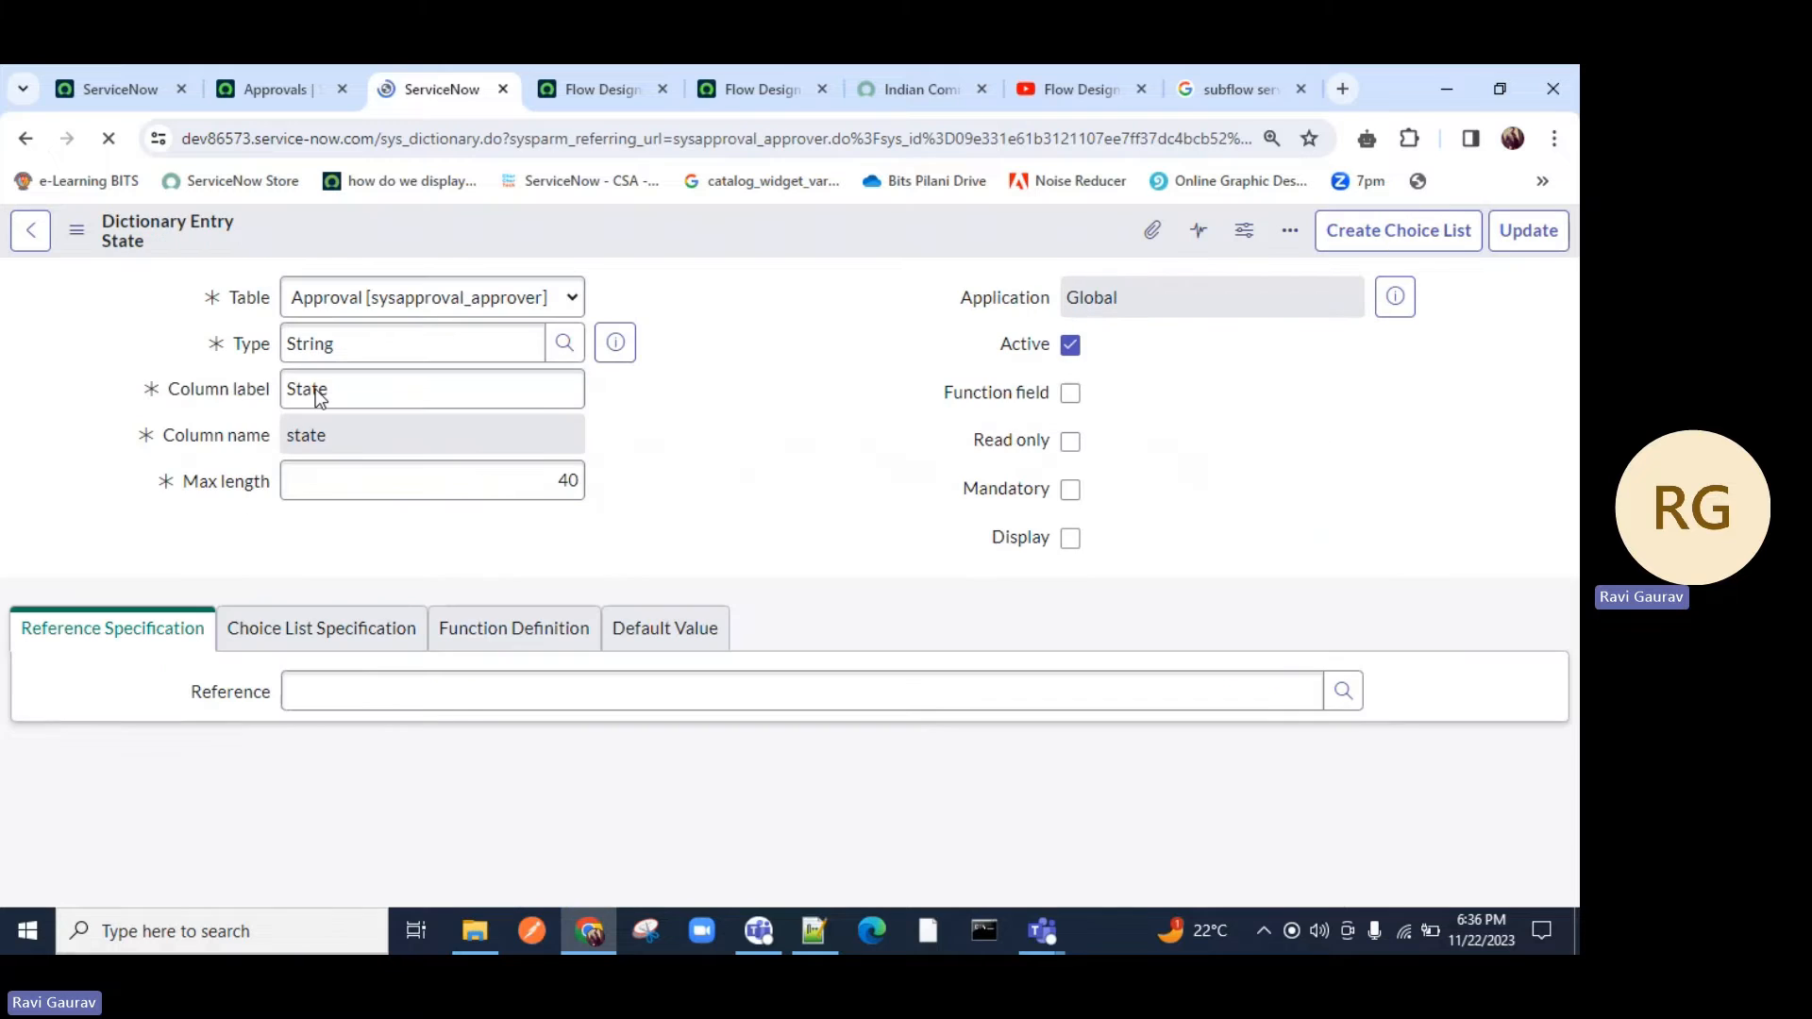
scroll(236, 490, down, 3)
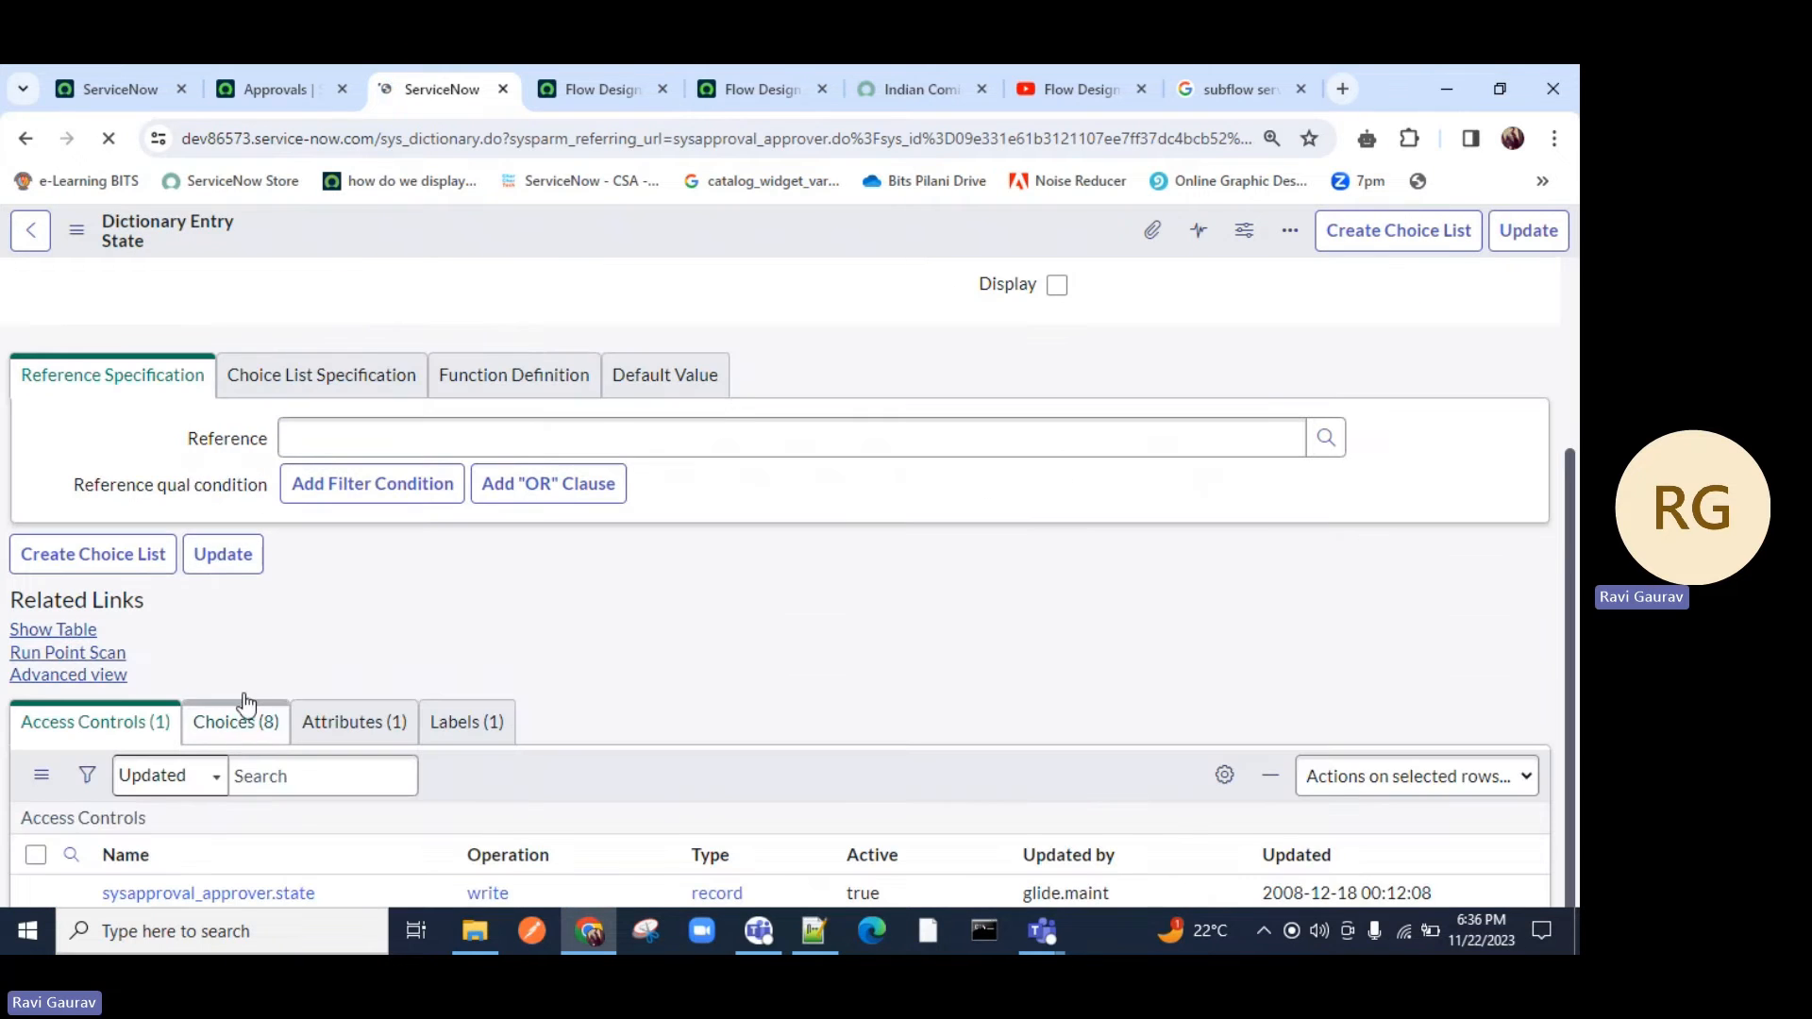
scroll(236, 722, down, 5)
click(226, 623)
scroll(275, 724, down, 3)
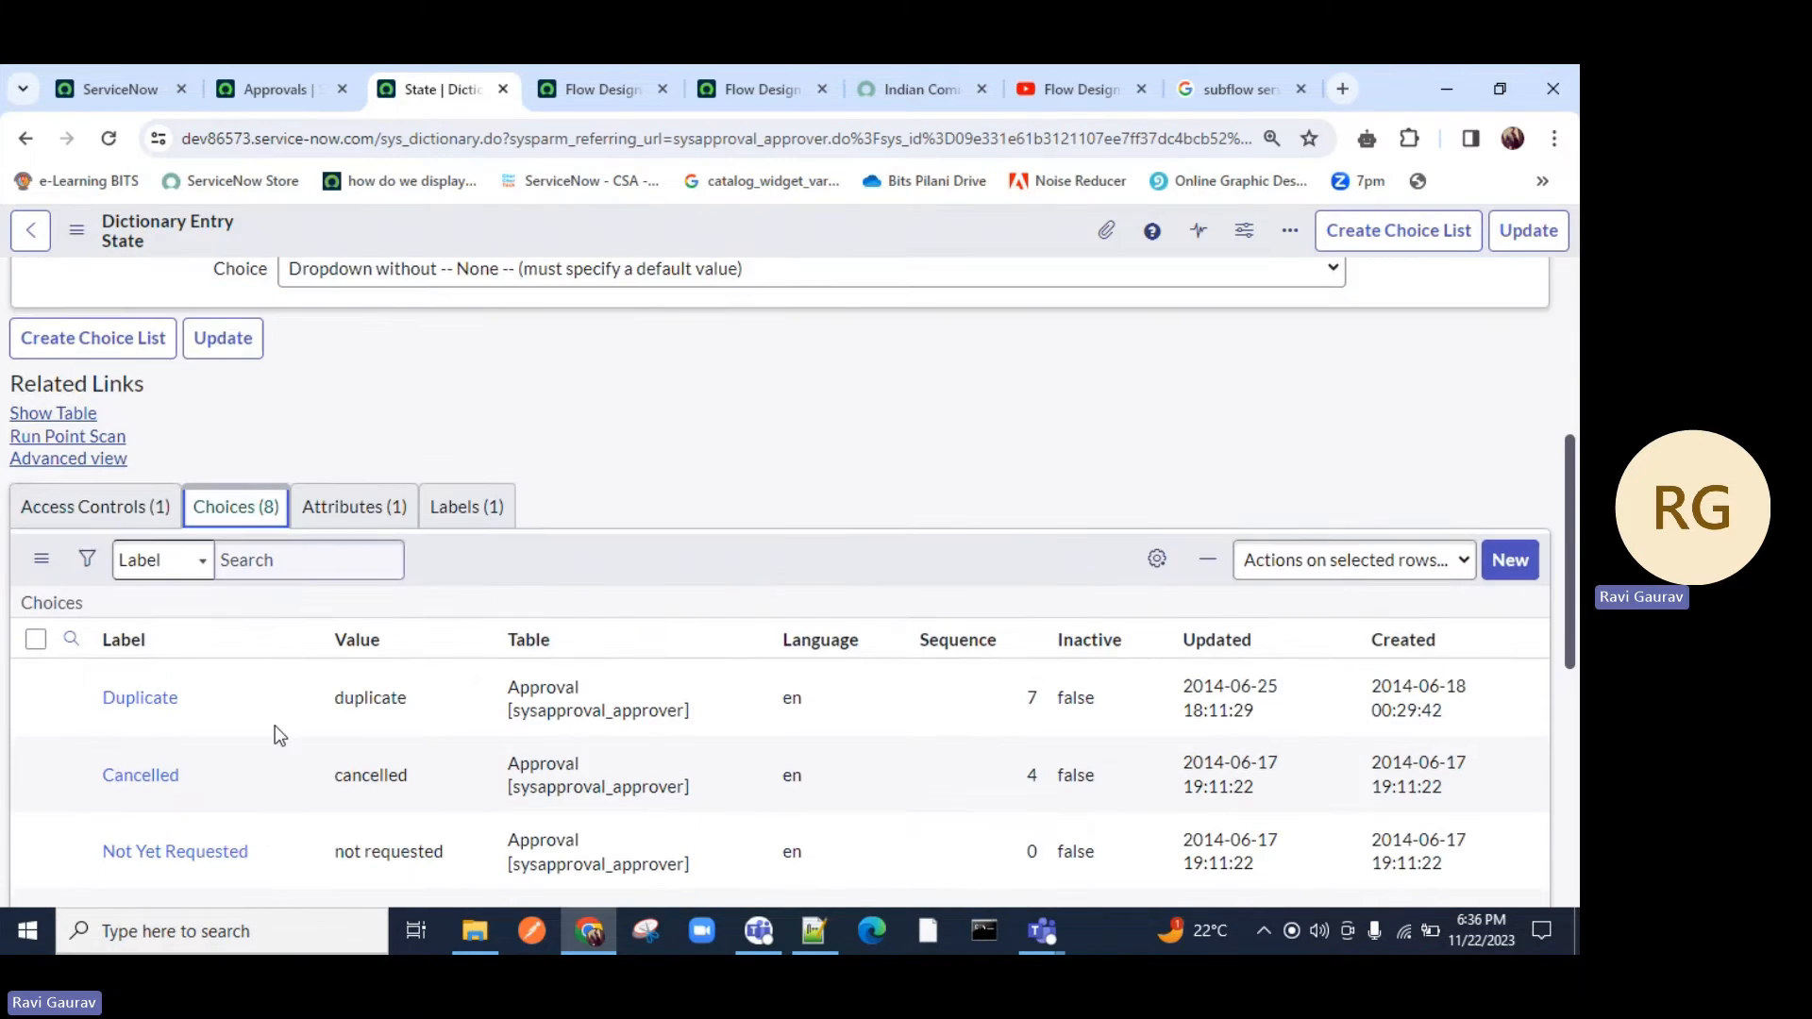
double_click(188, 578)
drag(287, 631, 332, 734)
click(327, 736)
scroll(283, 763, down, 5)
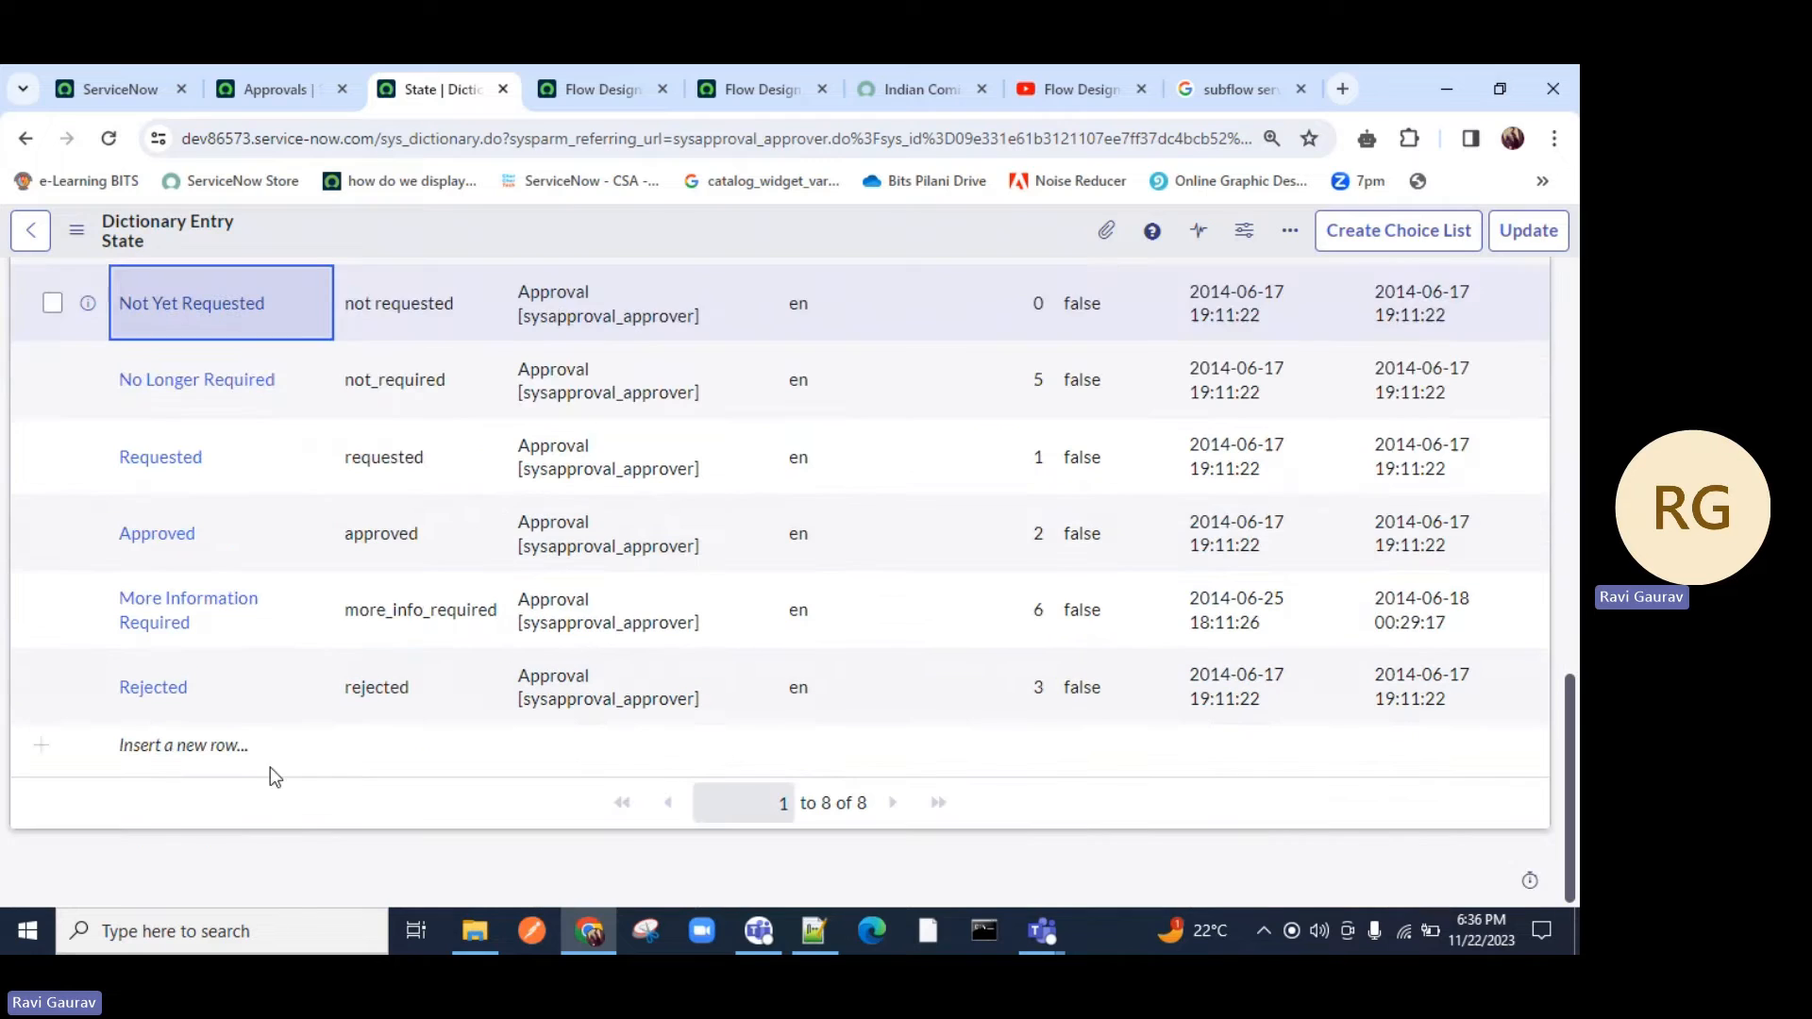
Return from the State dictionary entry to the approval record and review its State options.
scroll(206, 629, up, 3)
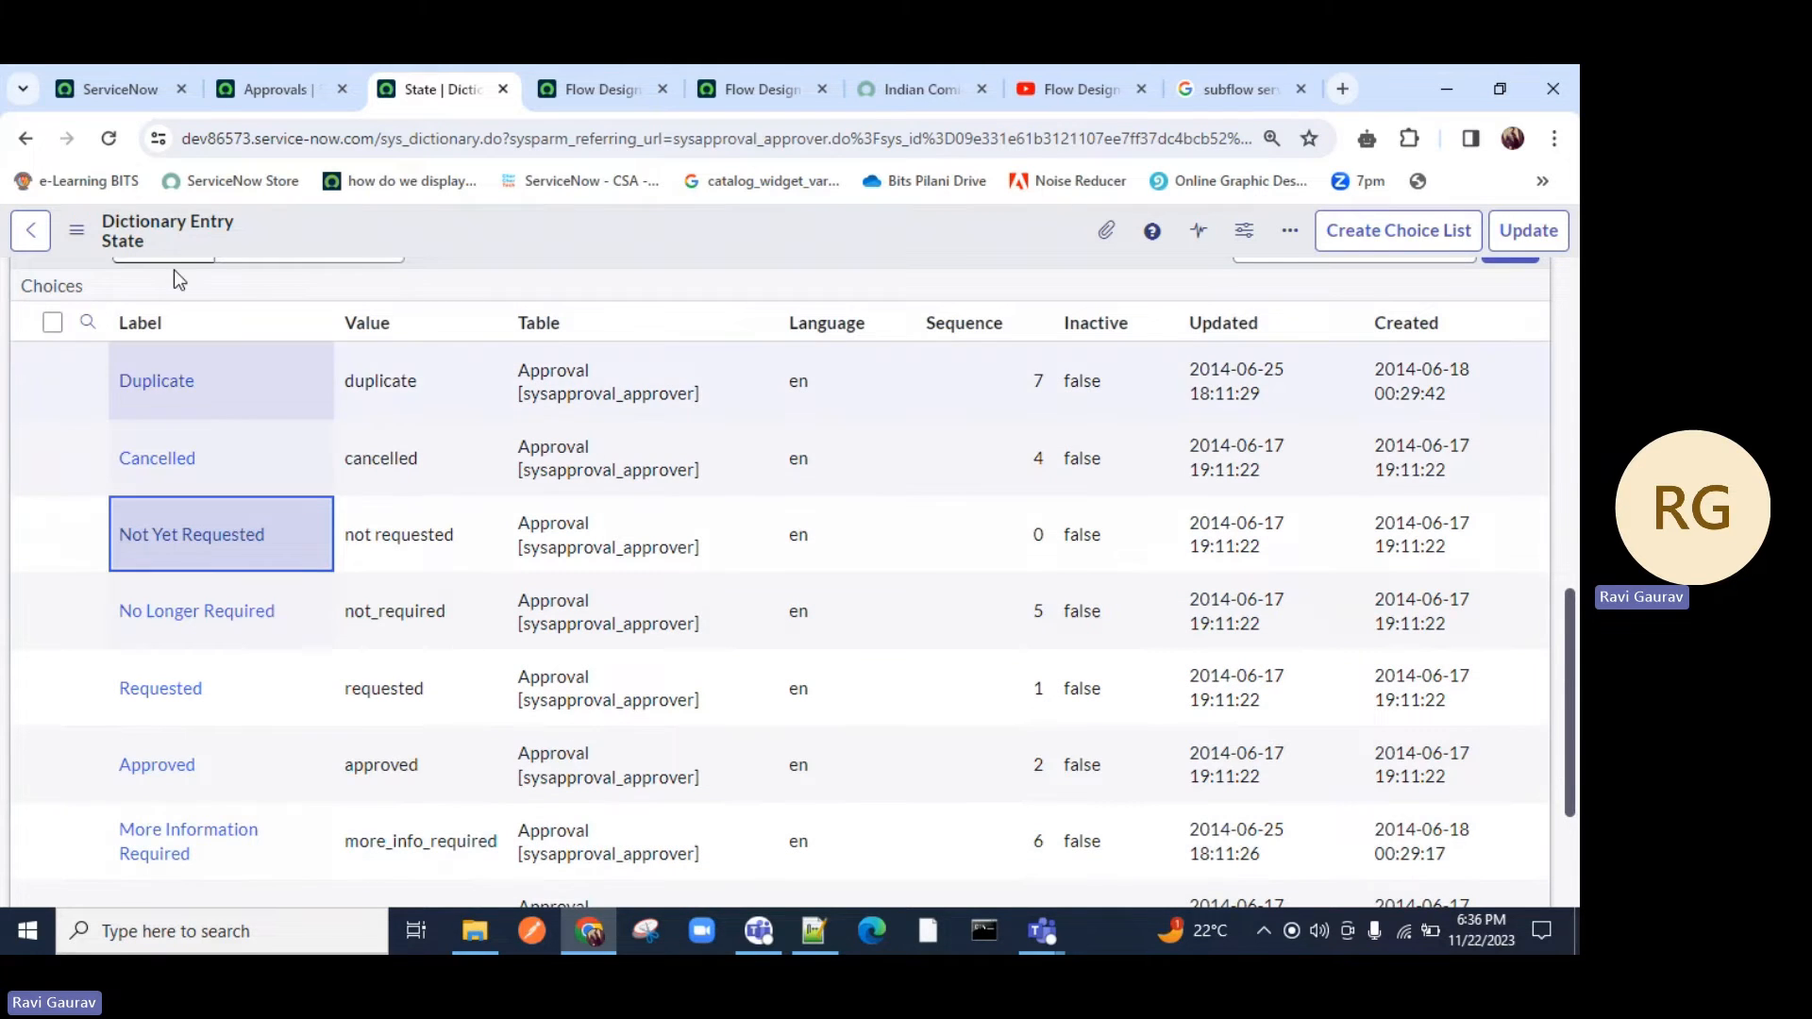
click(22, 142)
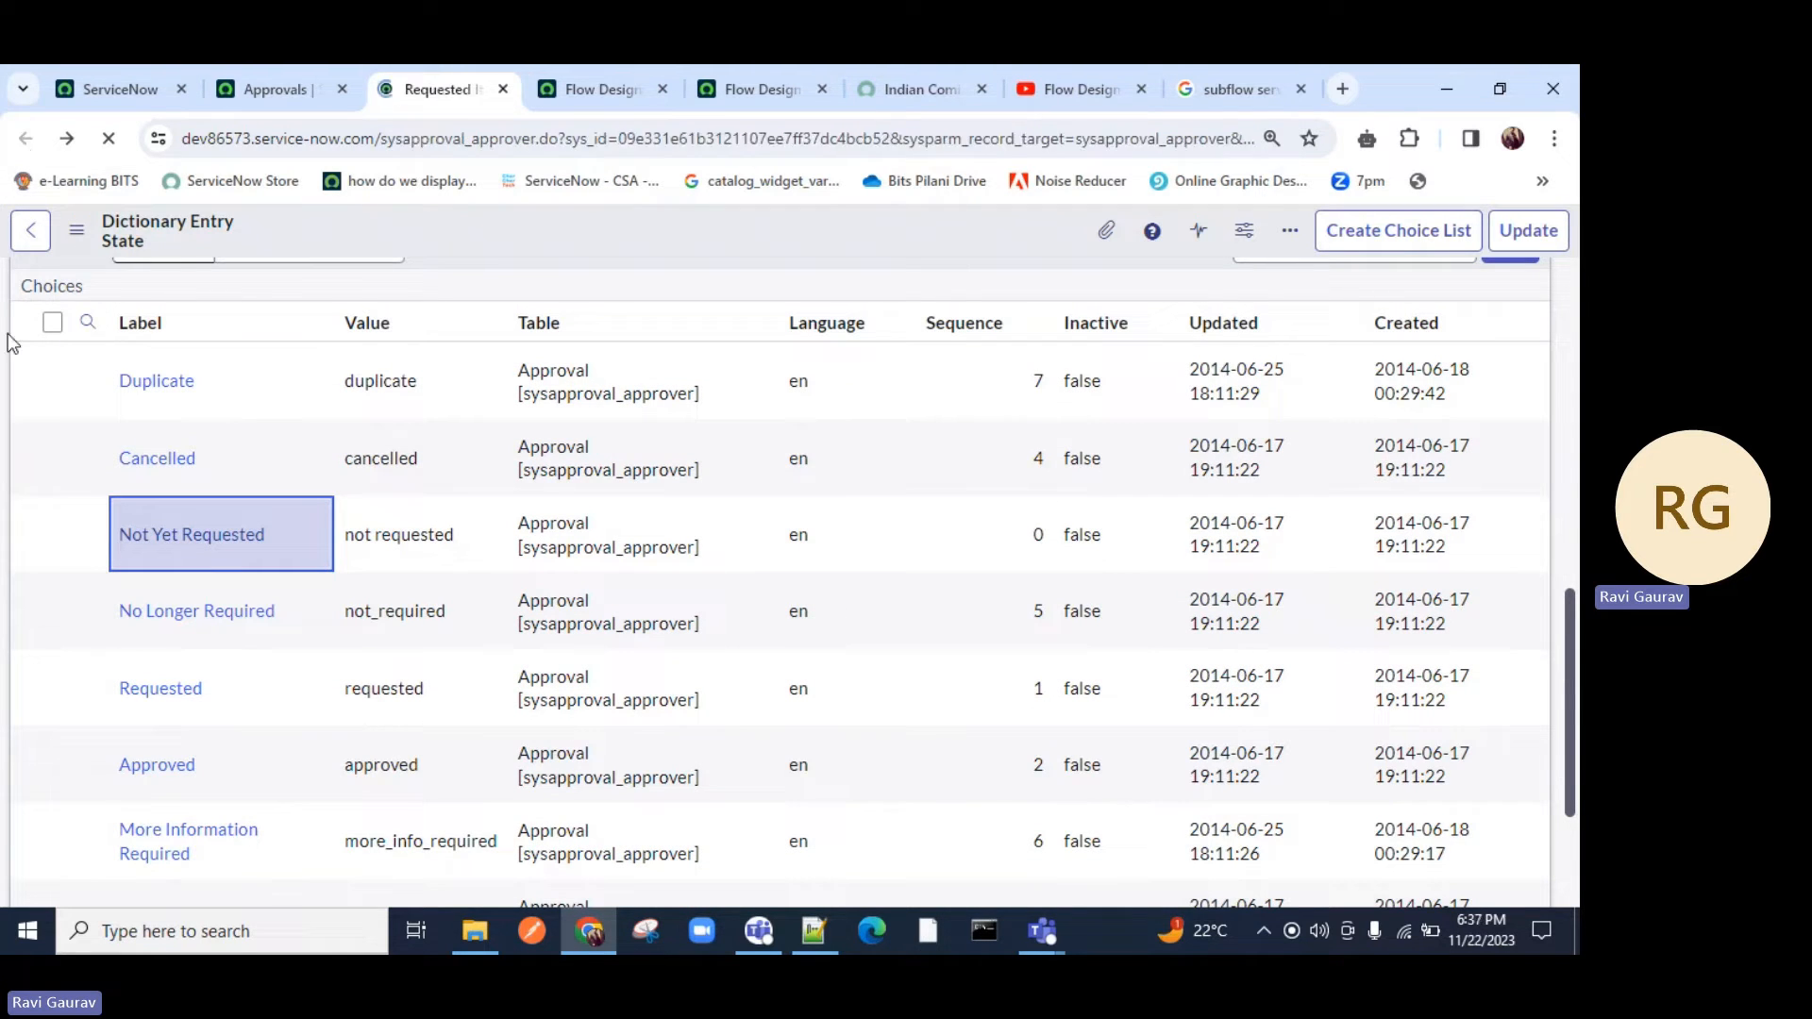
click(312, 352)
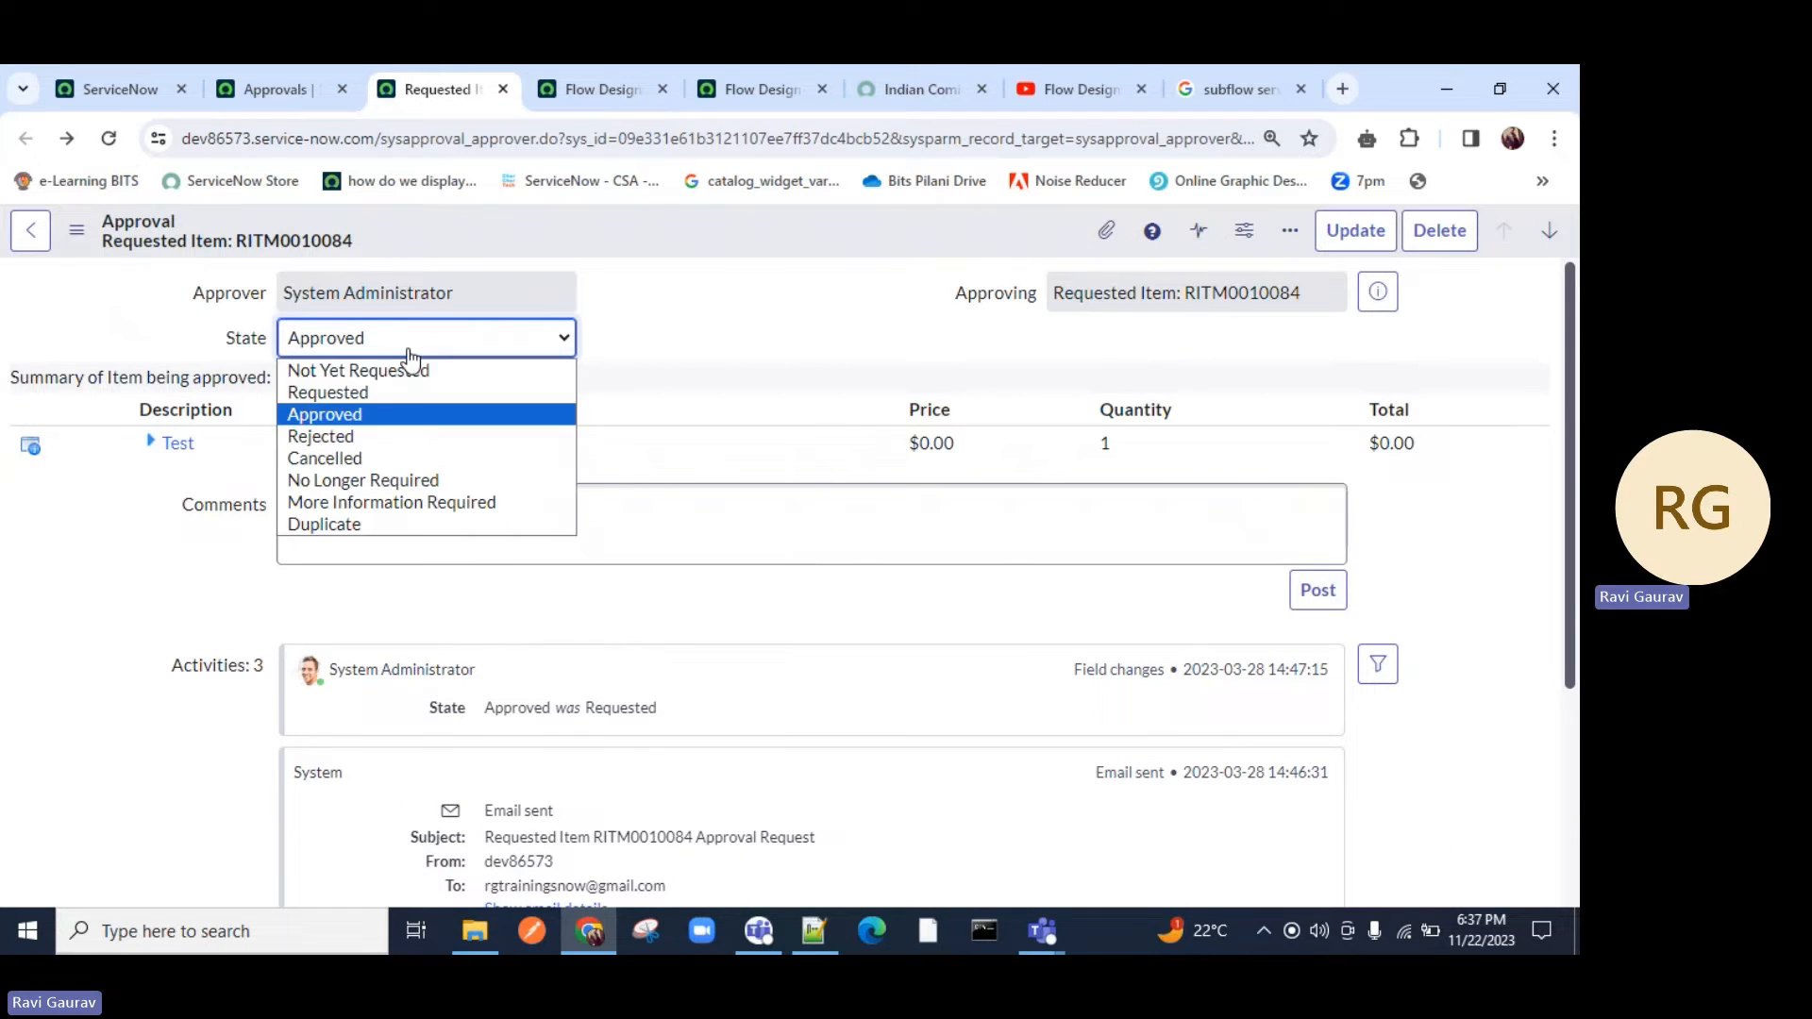
Switch back to the Approval SubFlow, set the Approval output's choice field to State, and finish the inputs and outputs.
click(602, 99)
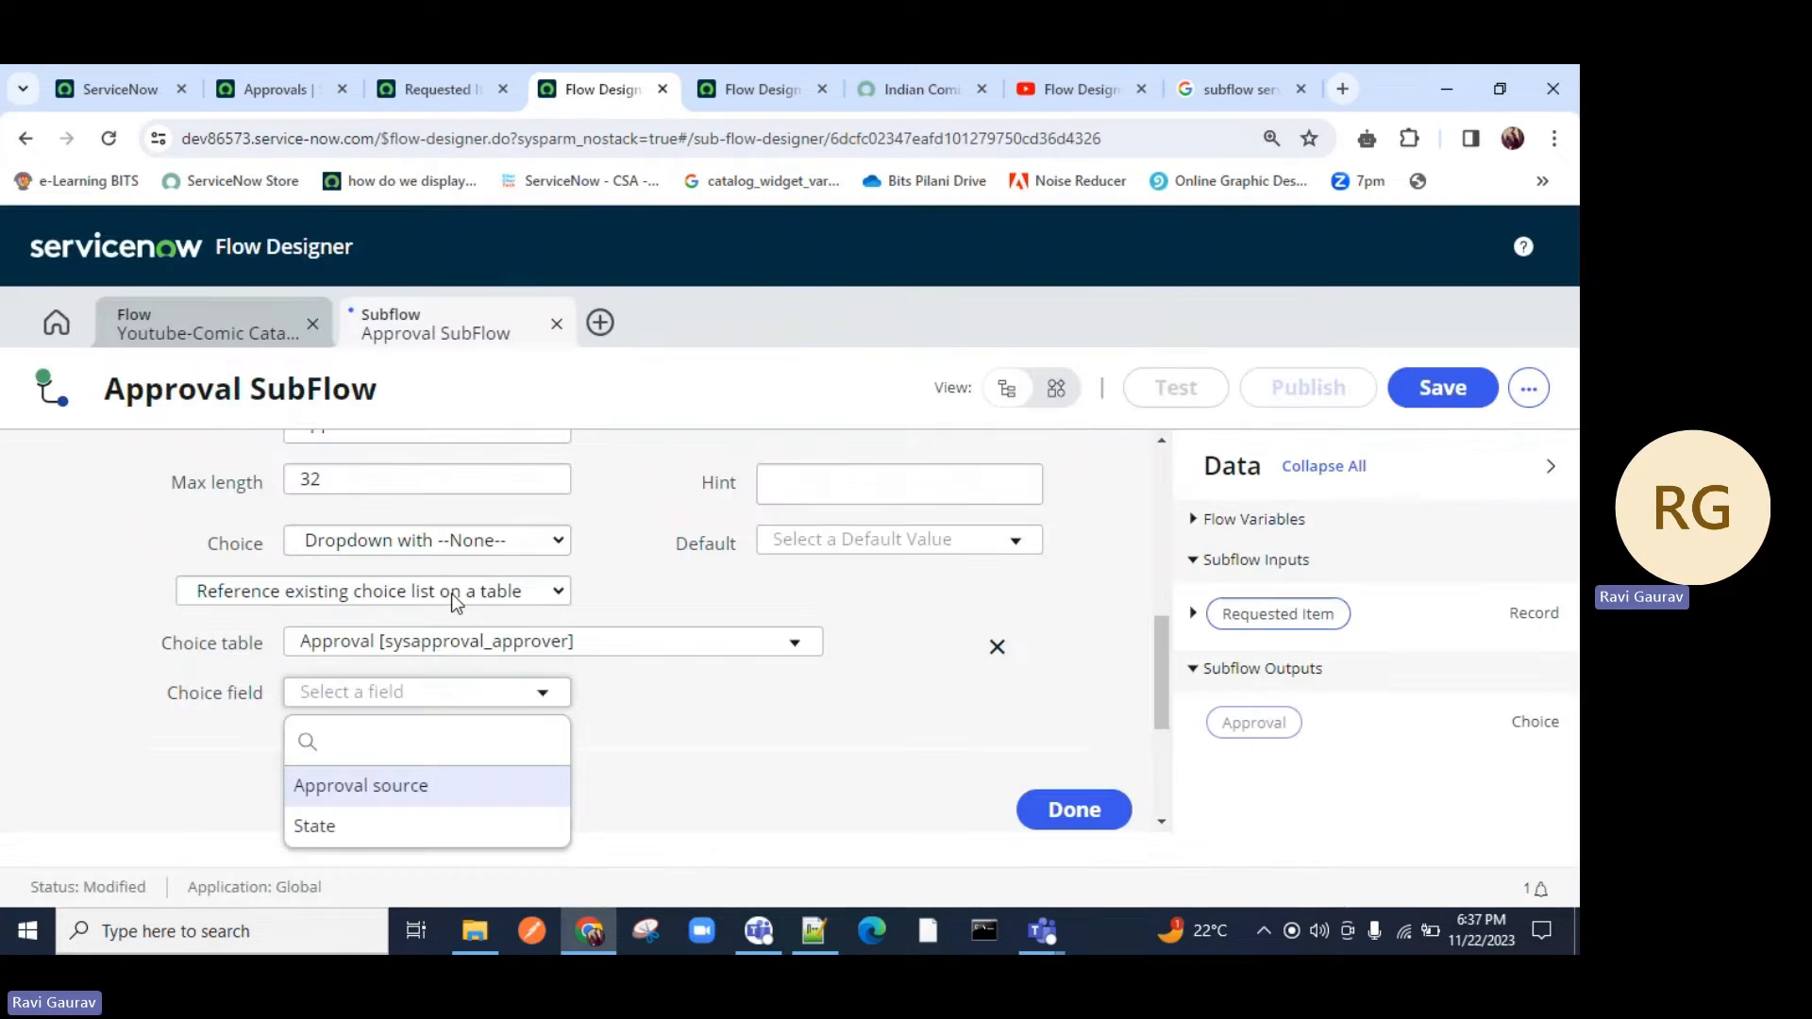
click(314, 825)
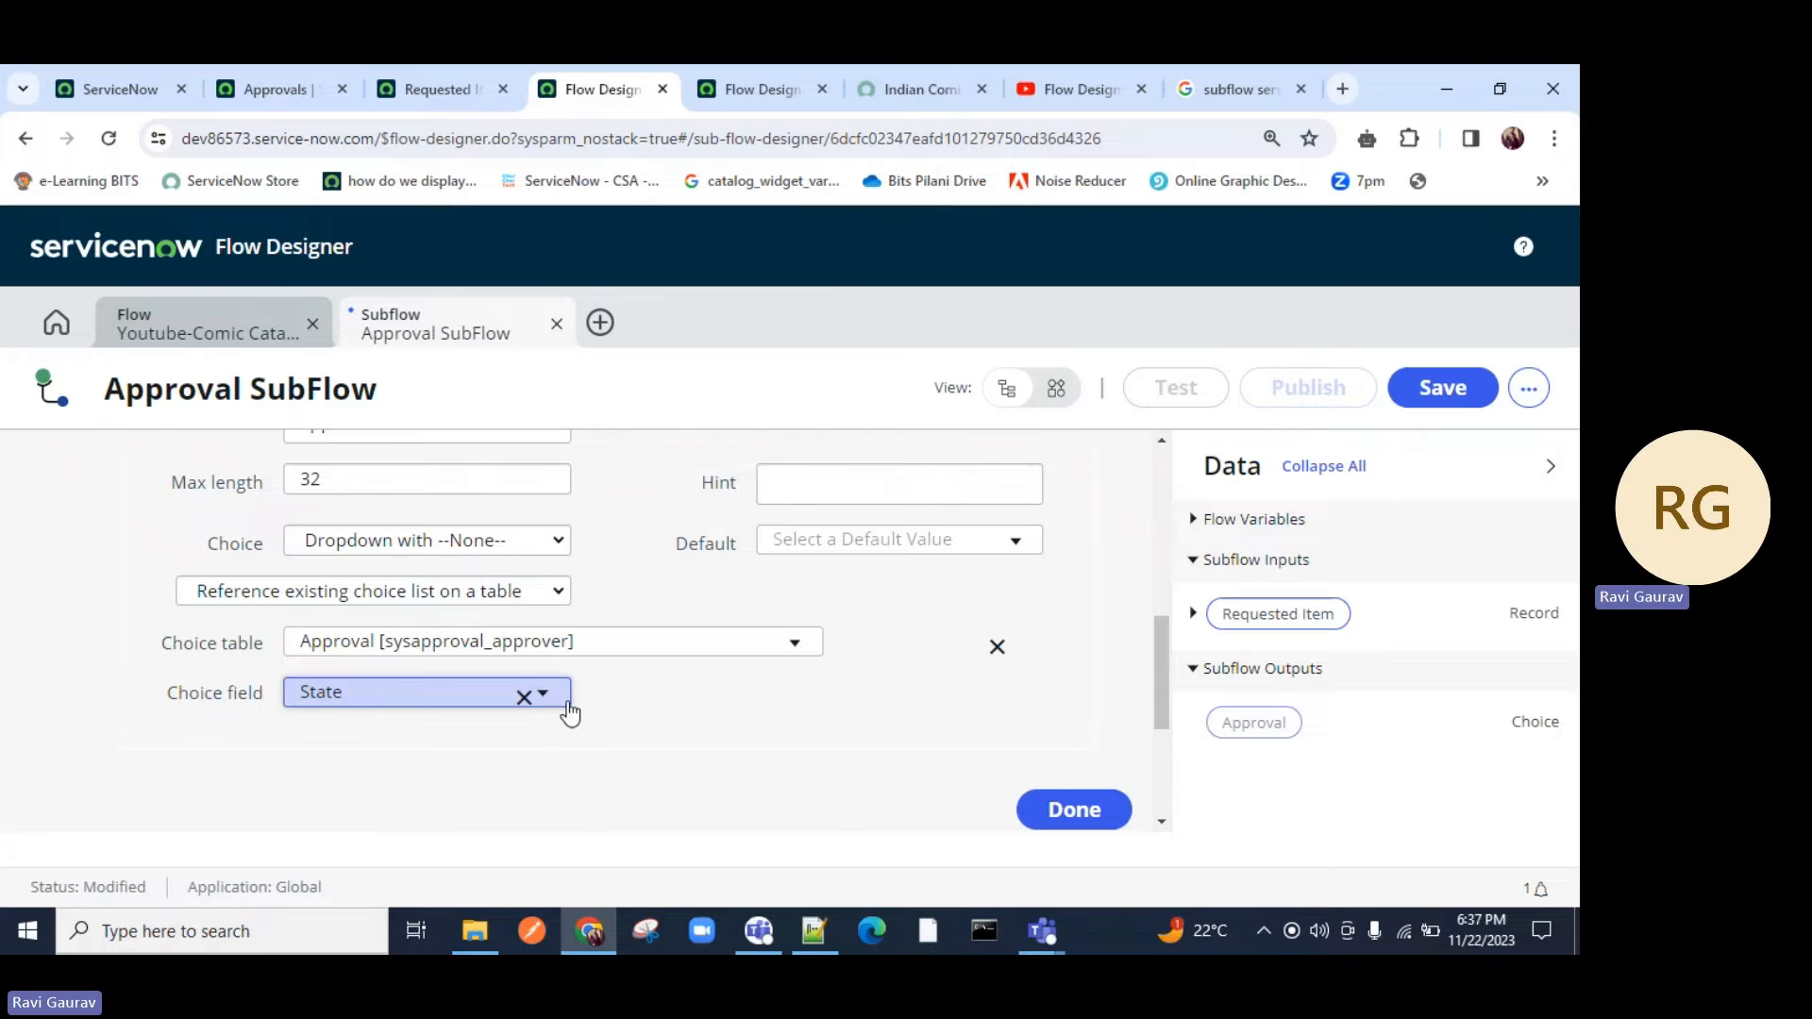
scroll(669, 708, up, 2)
scroll(669, 707, up, 2)
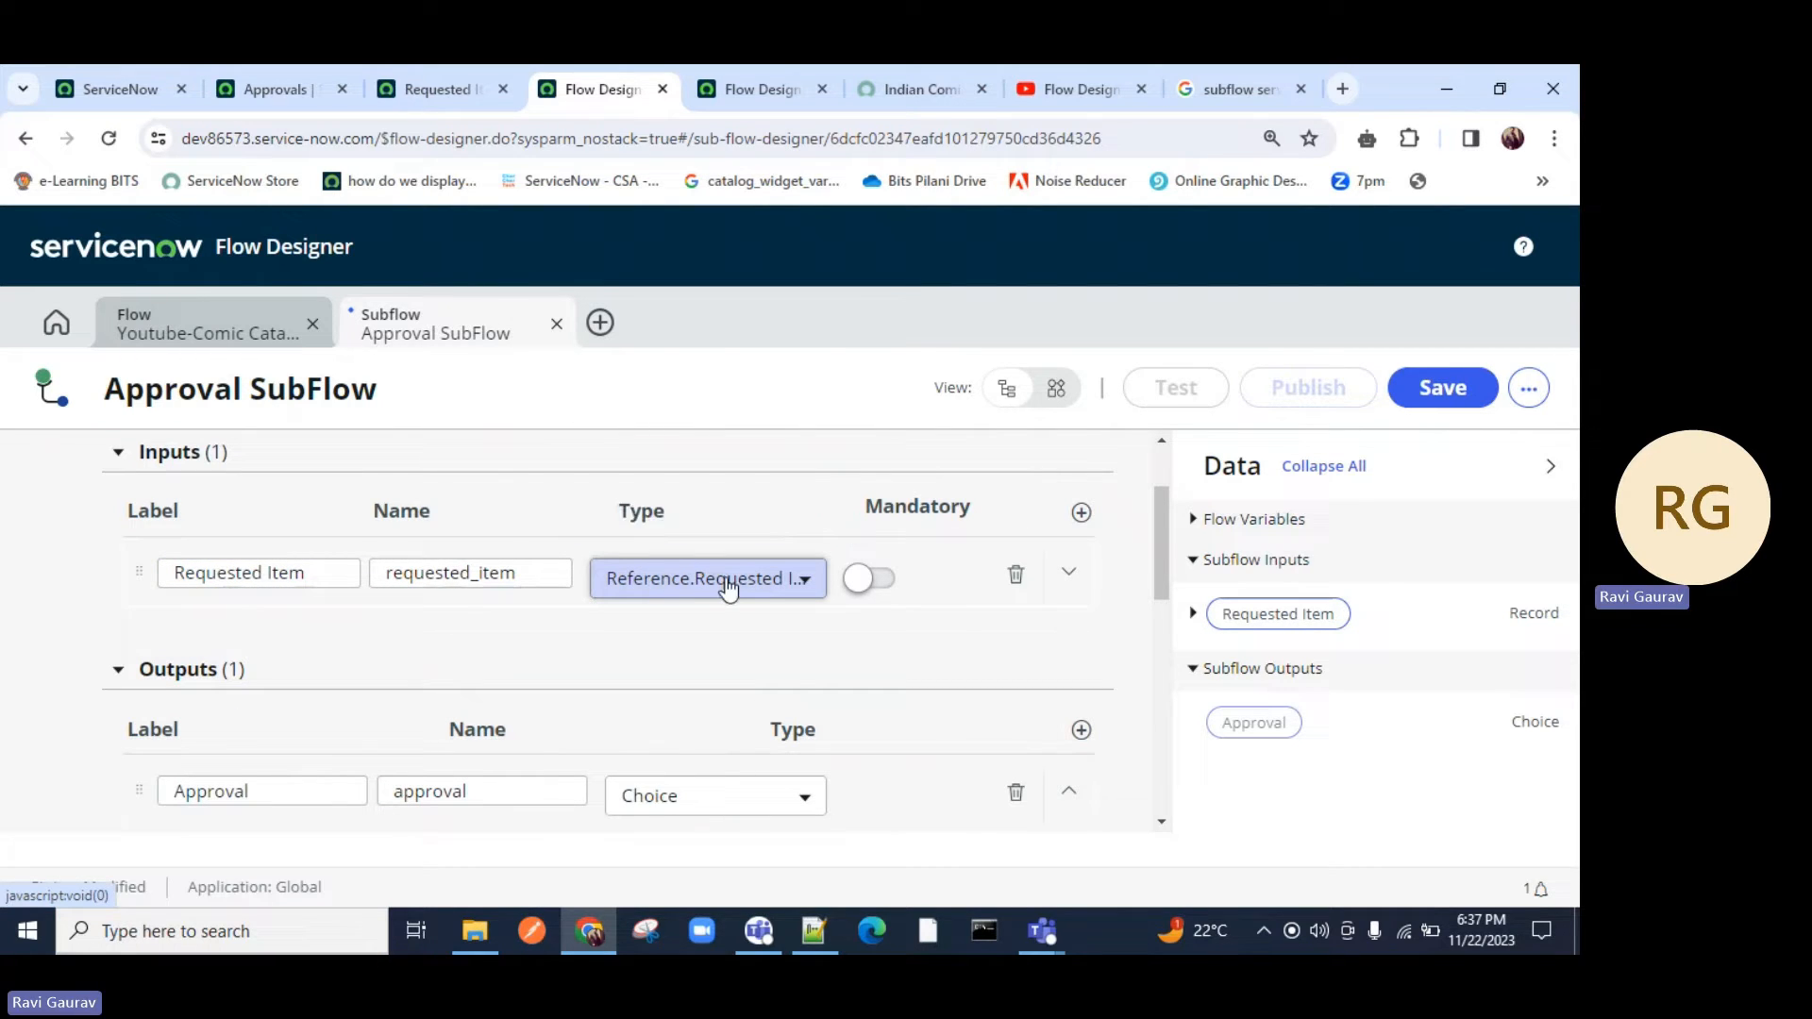
scroll(780, 595, down, 5)
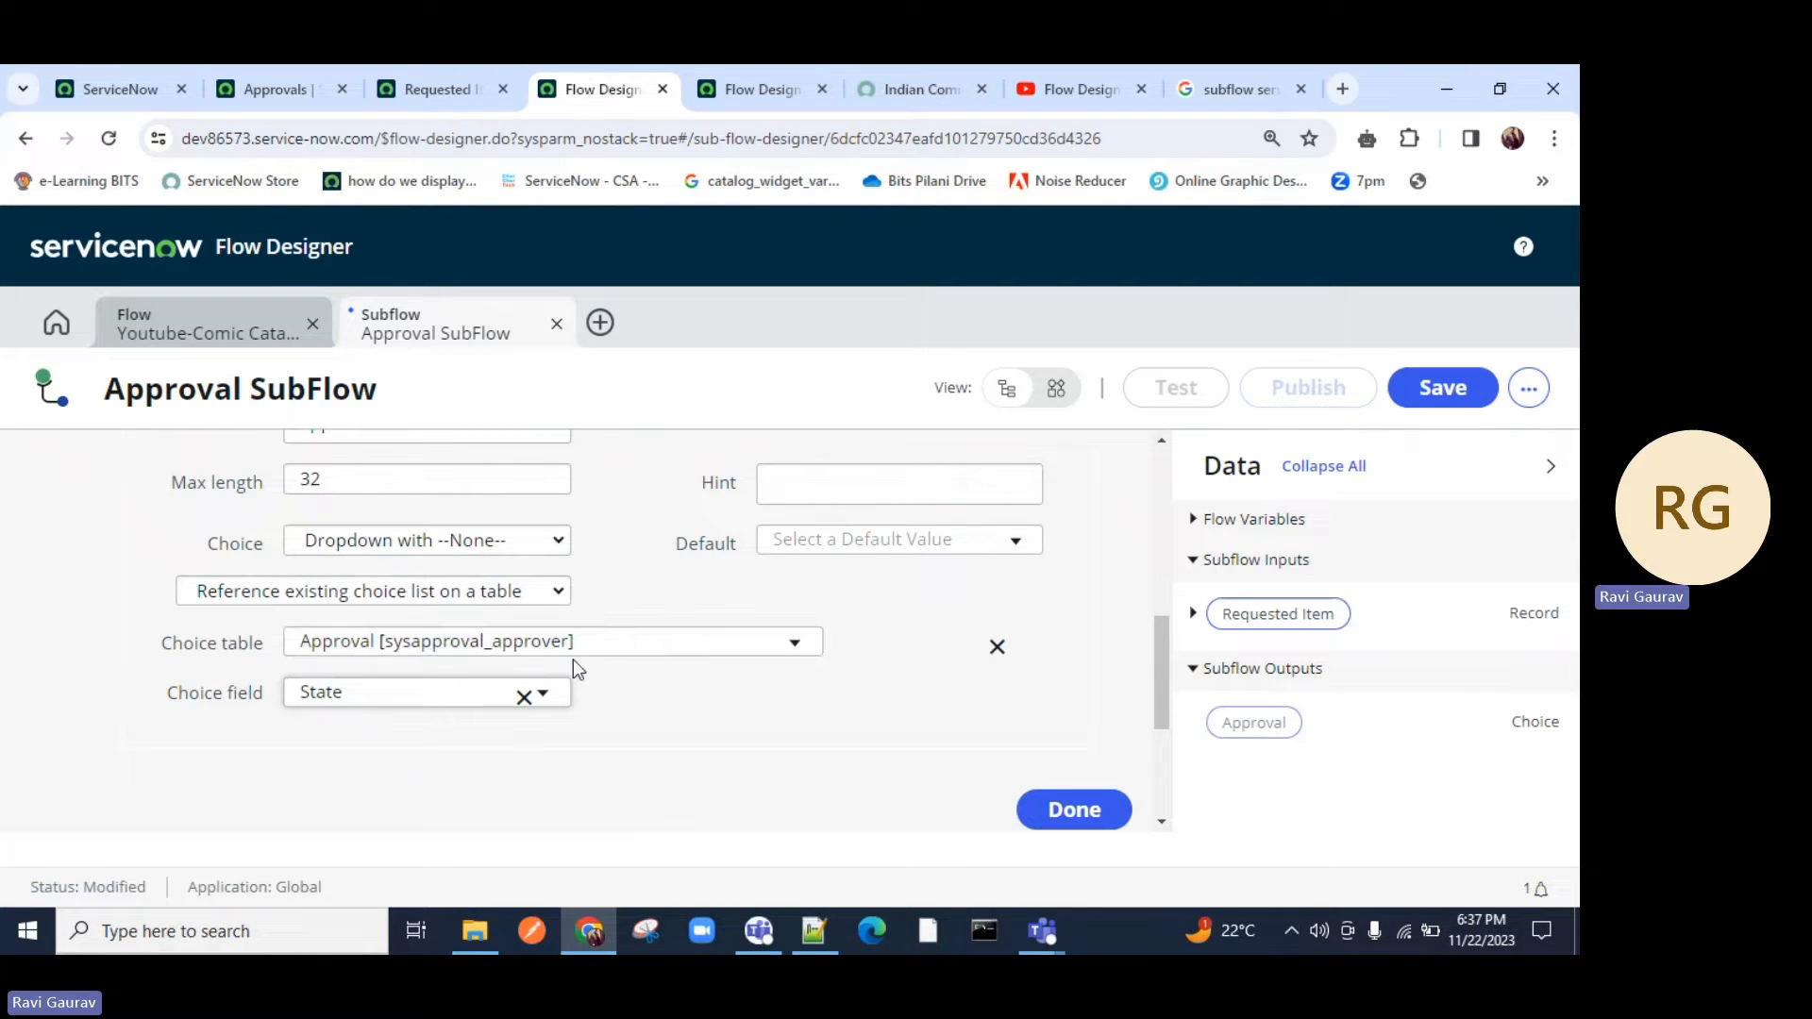
scroll(357, 590, up, 5)
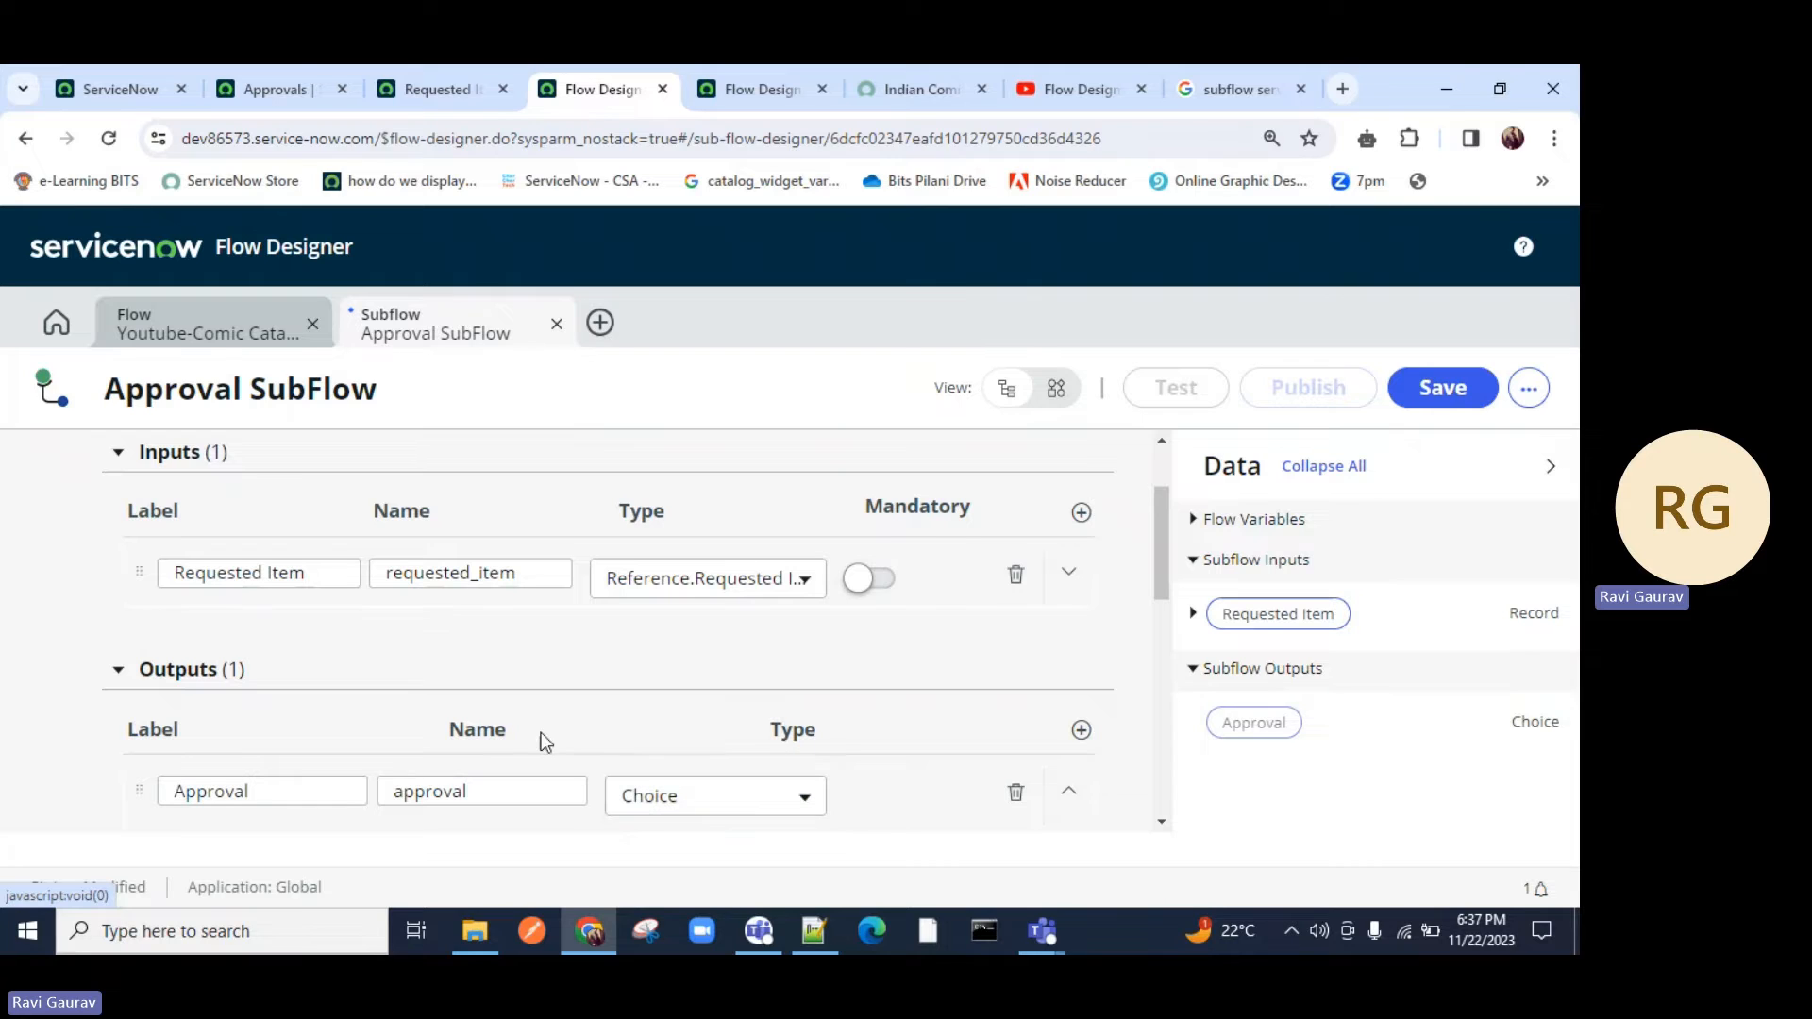
scroll(568, 651, down, 5)
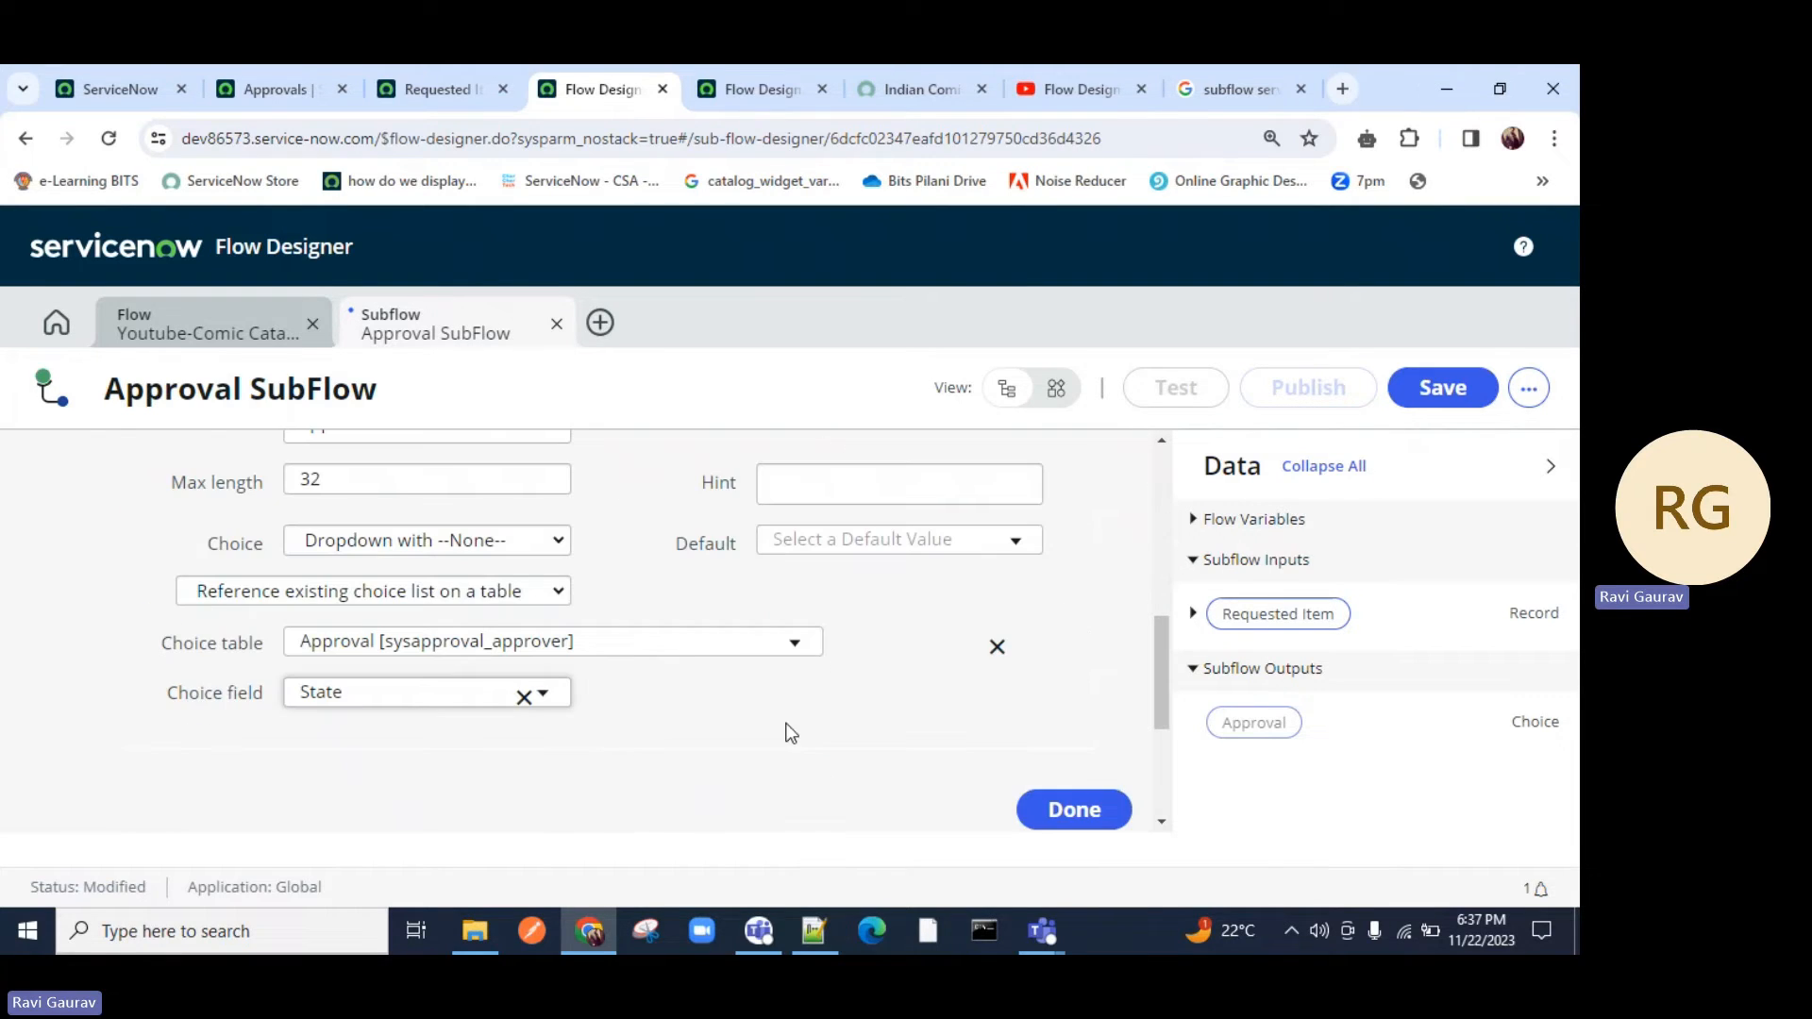
click(1073, 808)
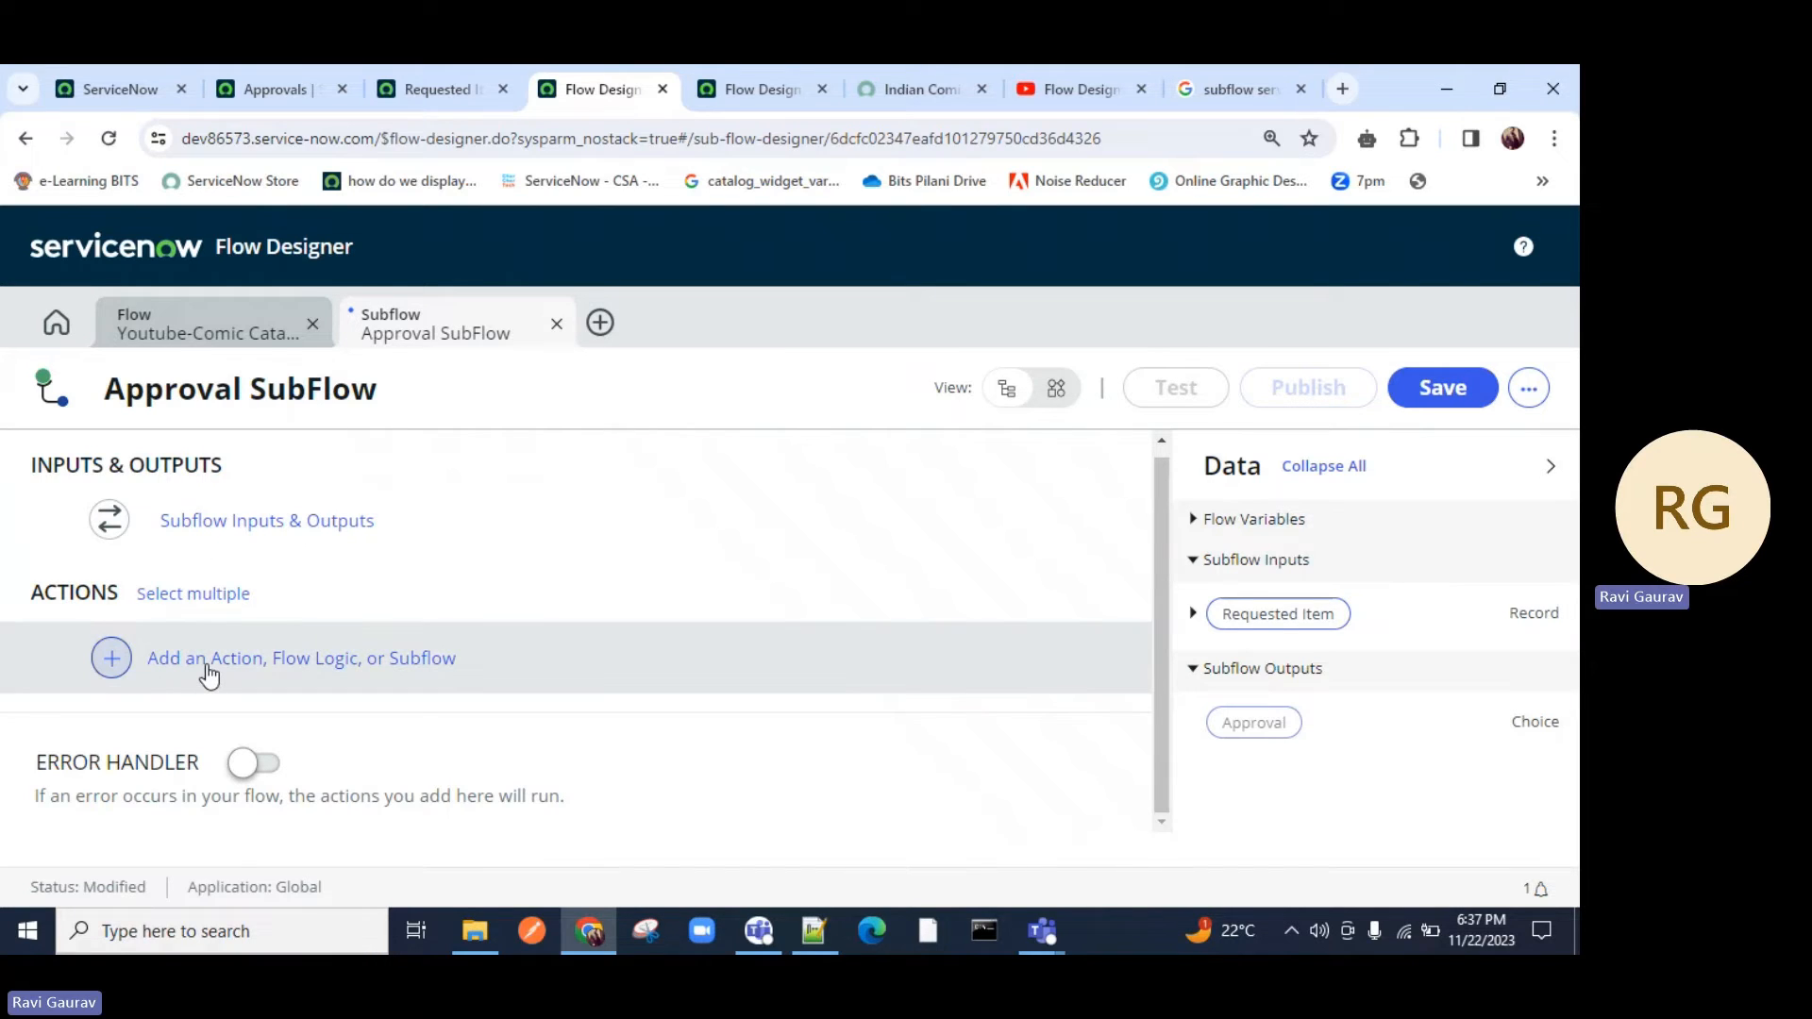
Add an Ask For Approval action to the subflow.
click(208, 665)
click(243, 663)
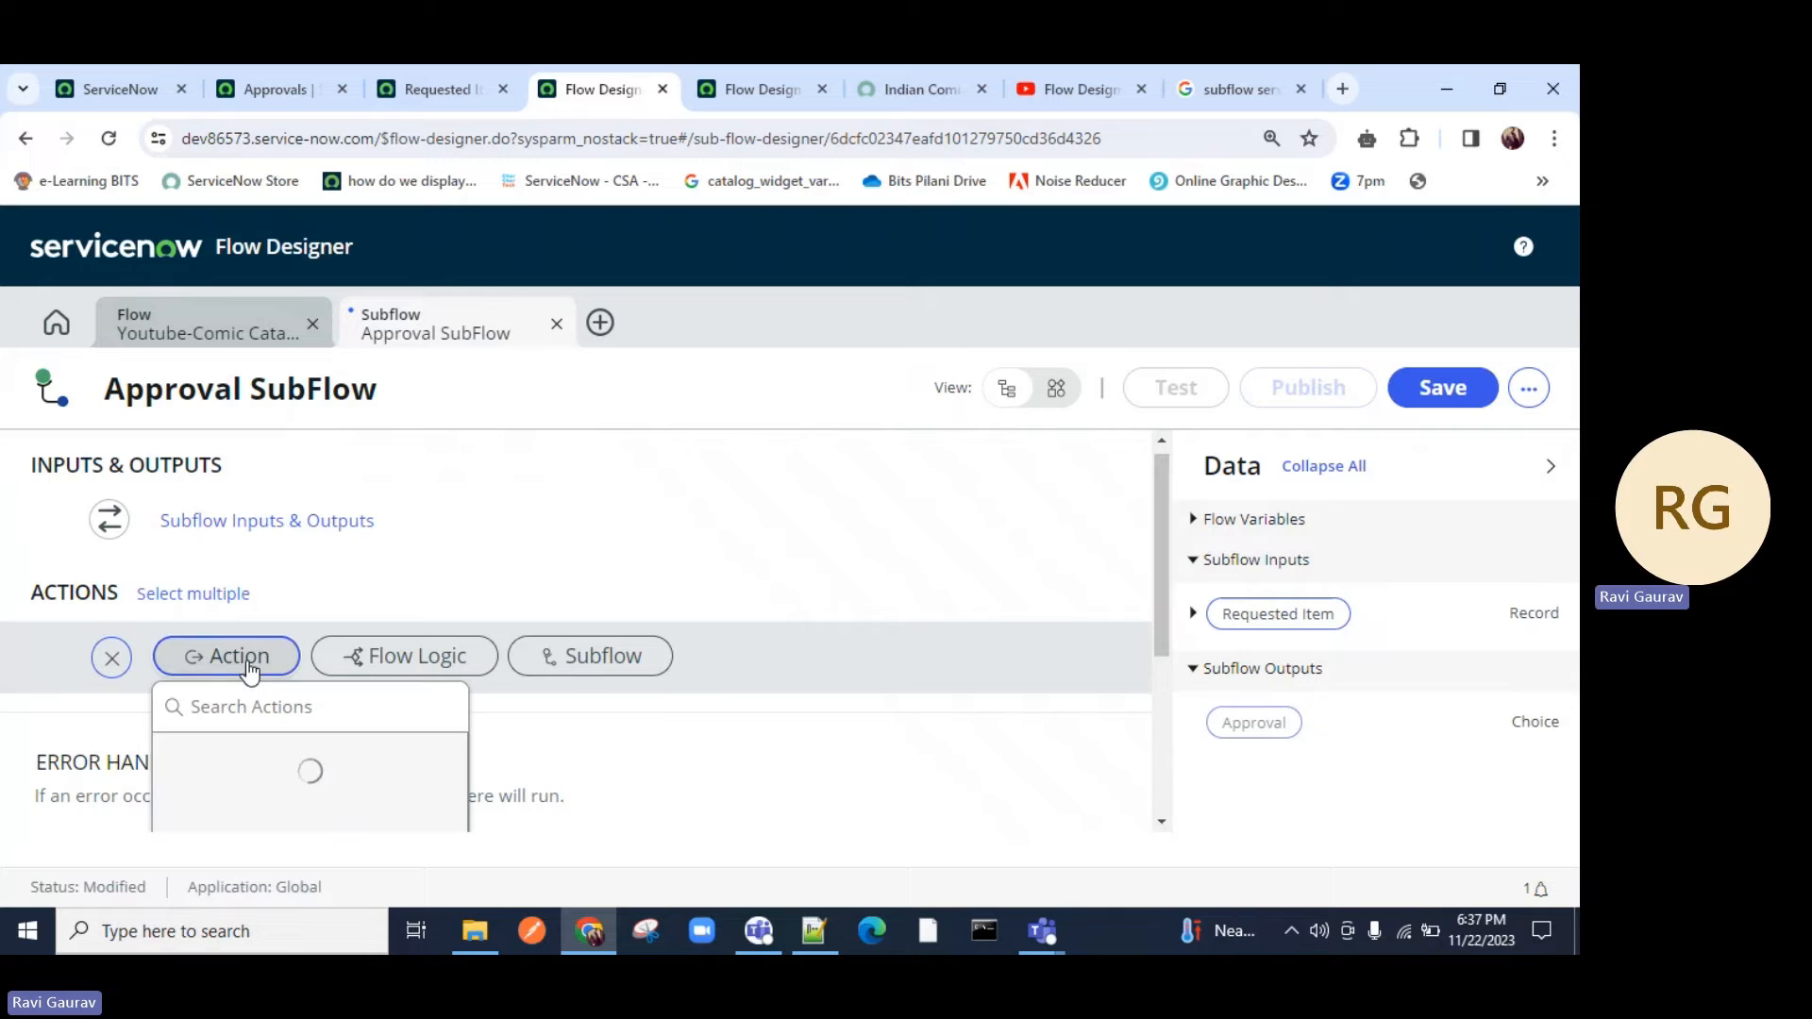
text(a)
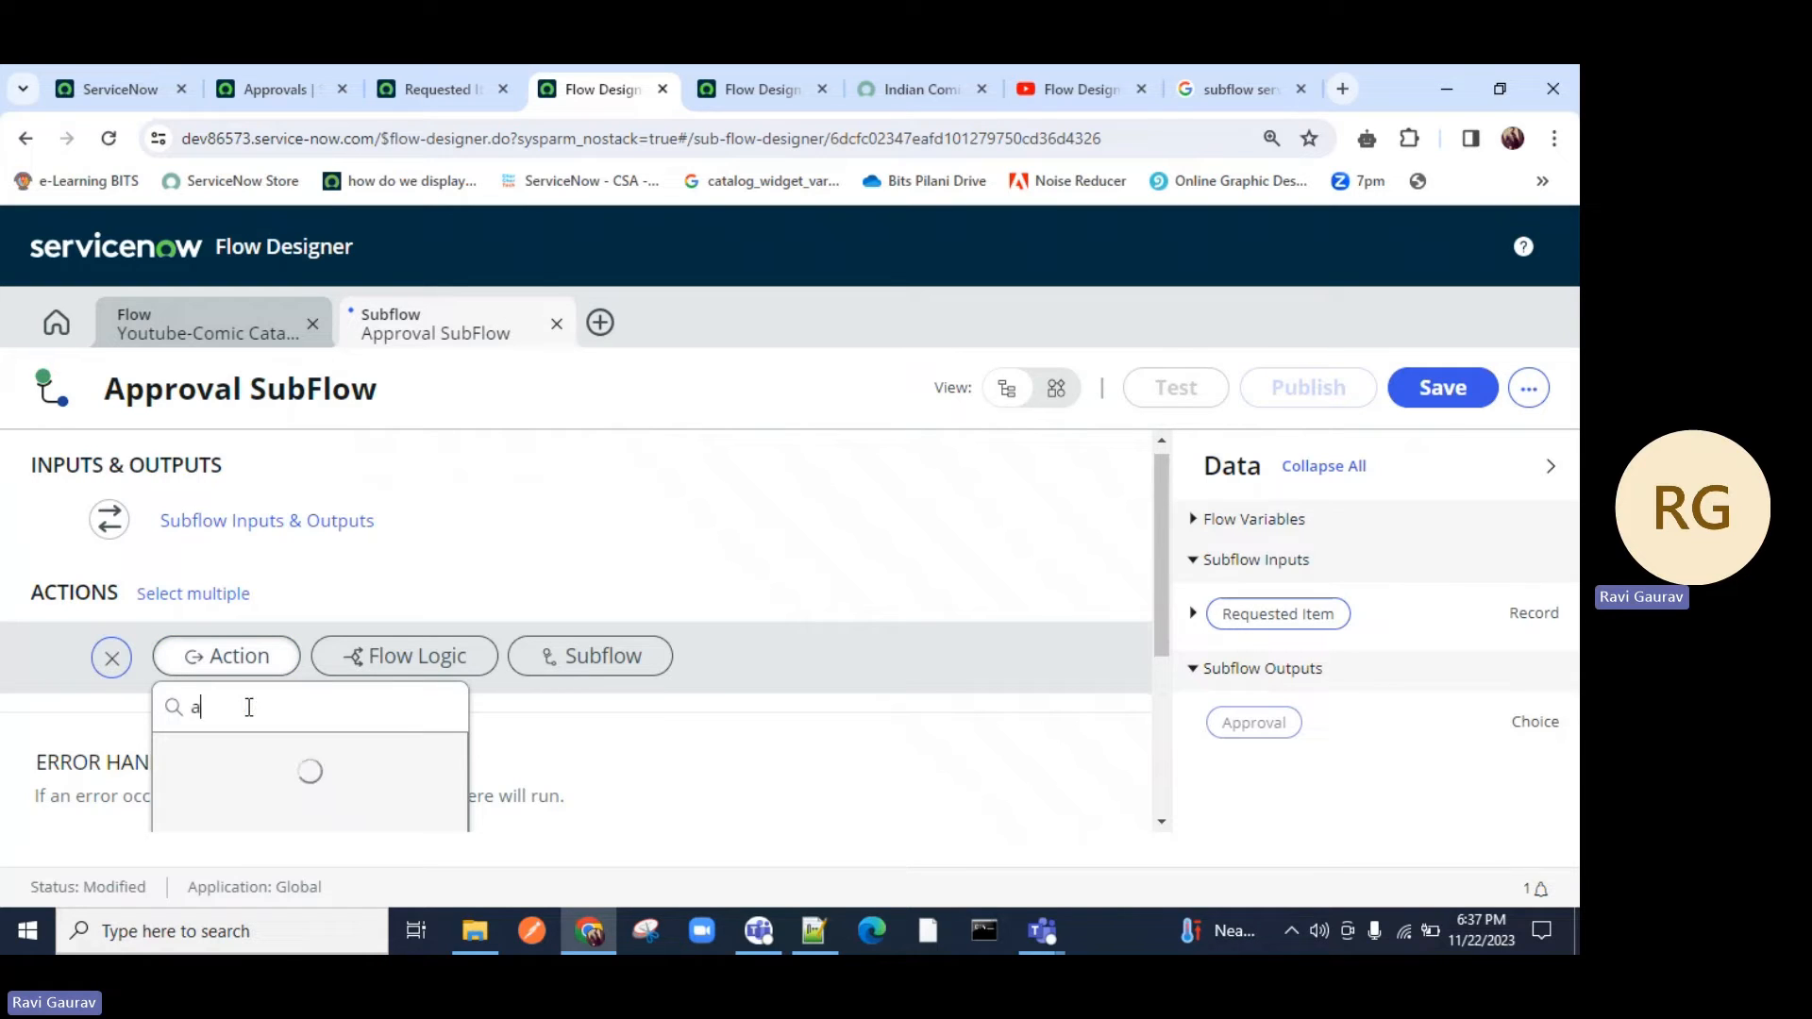
text(sk for appr)
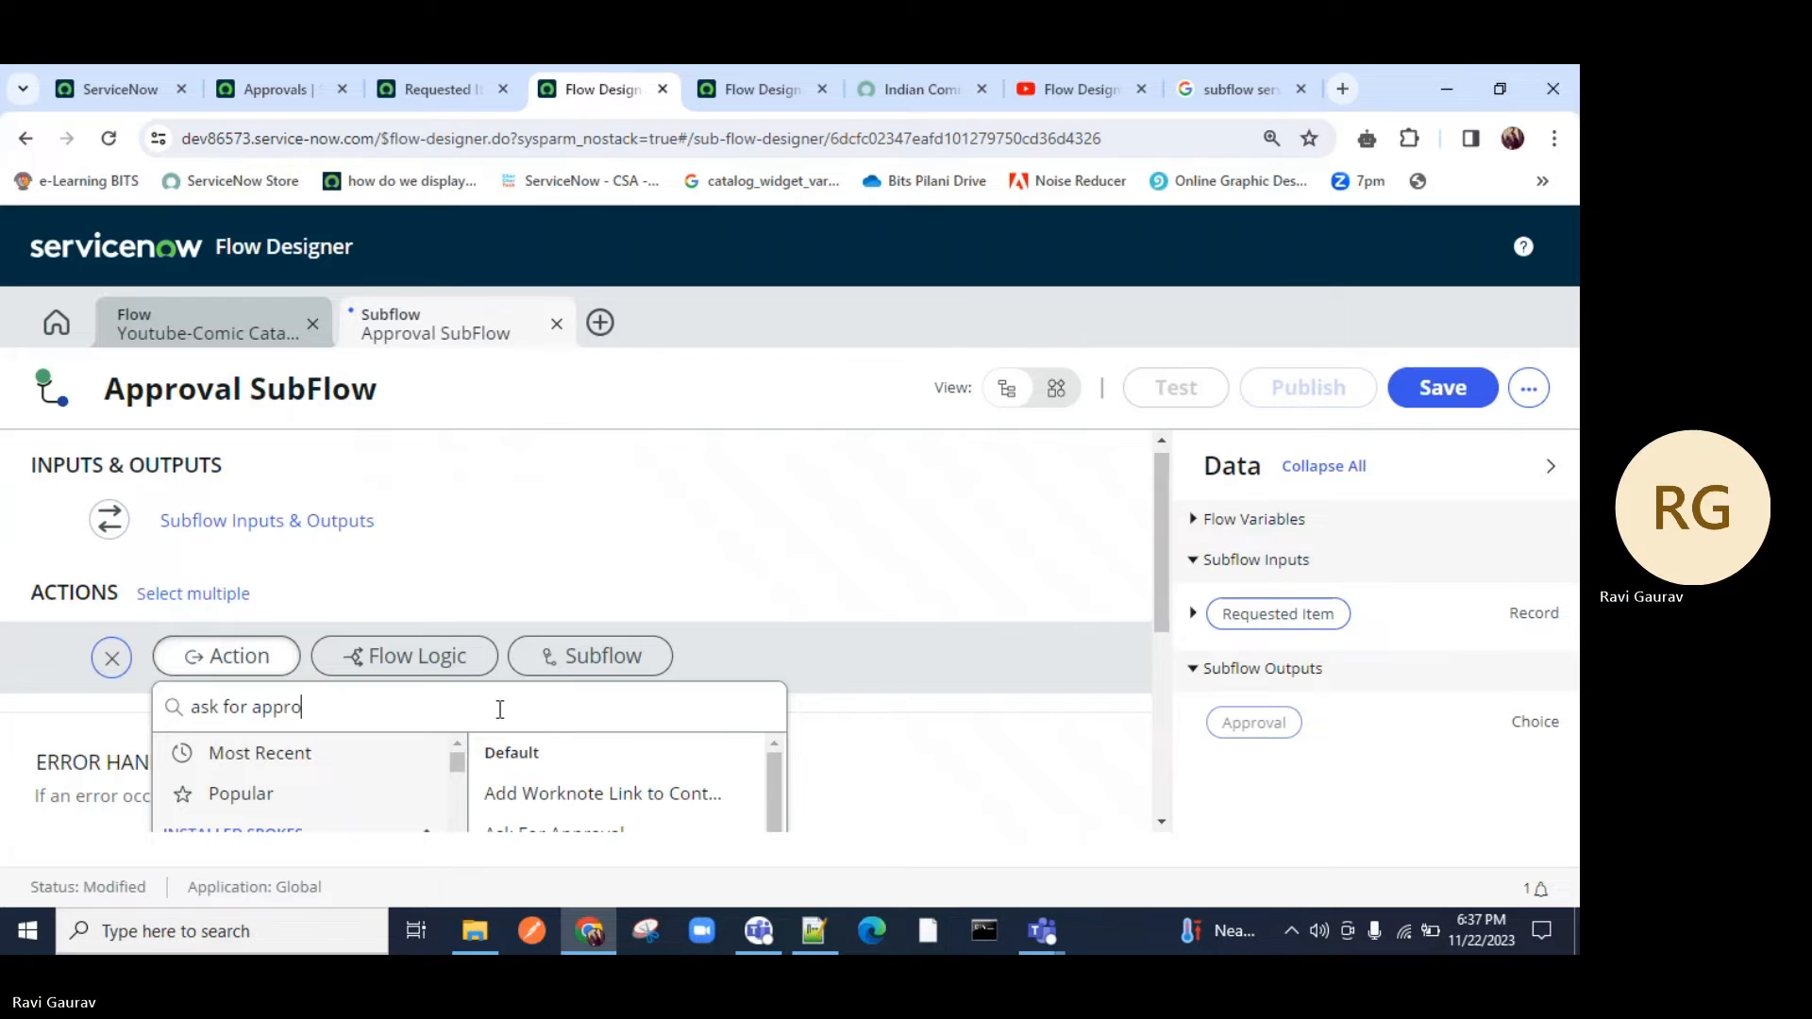
text(o)
click(609, 775)
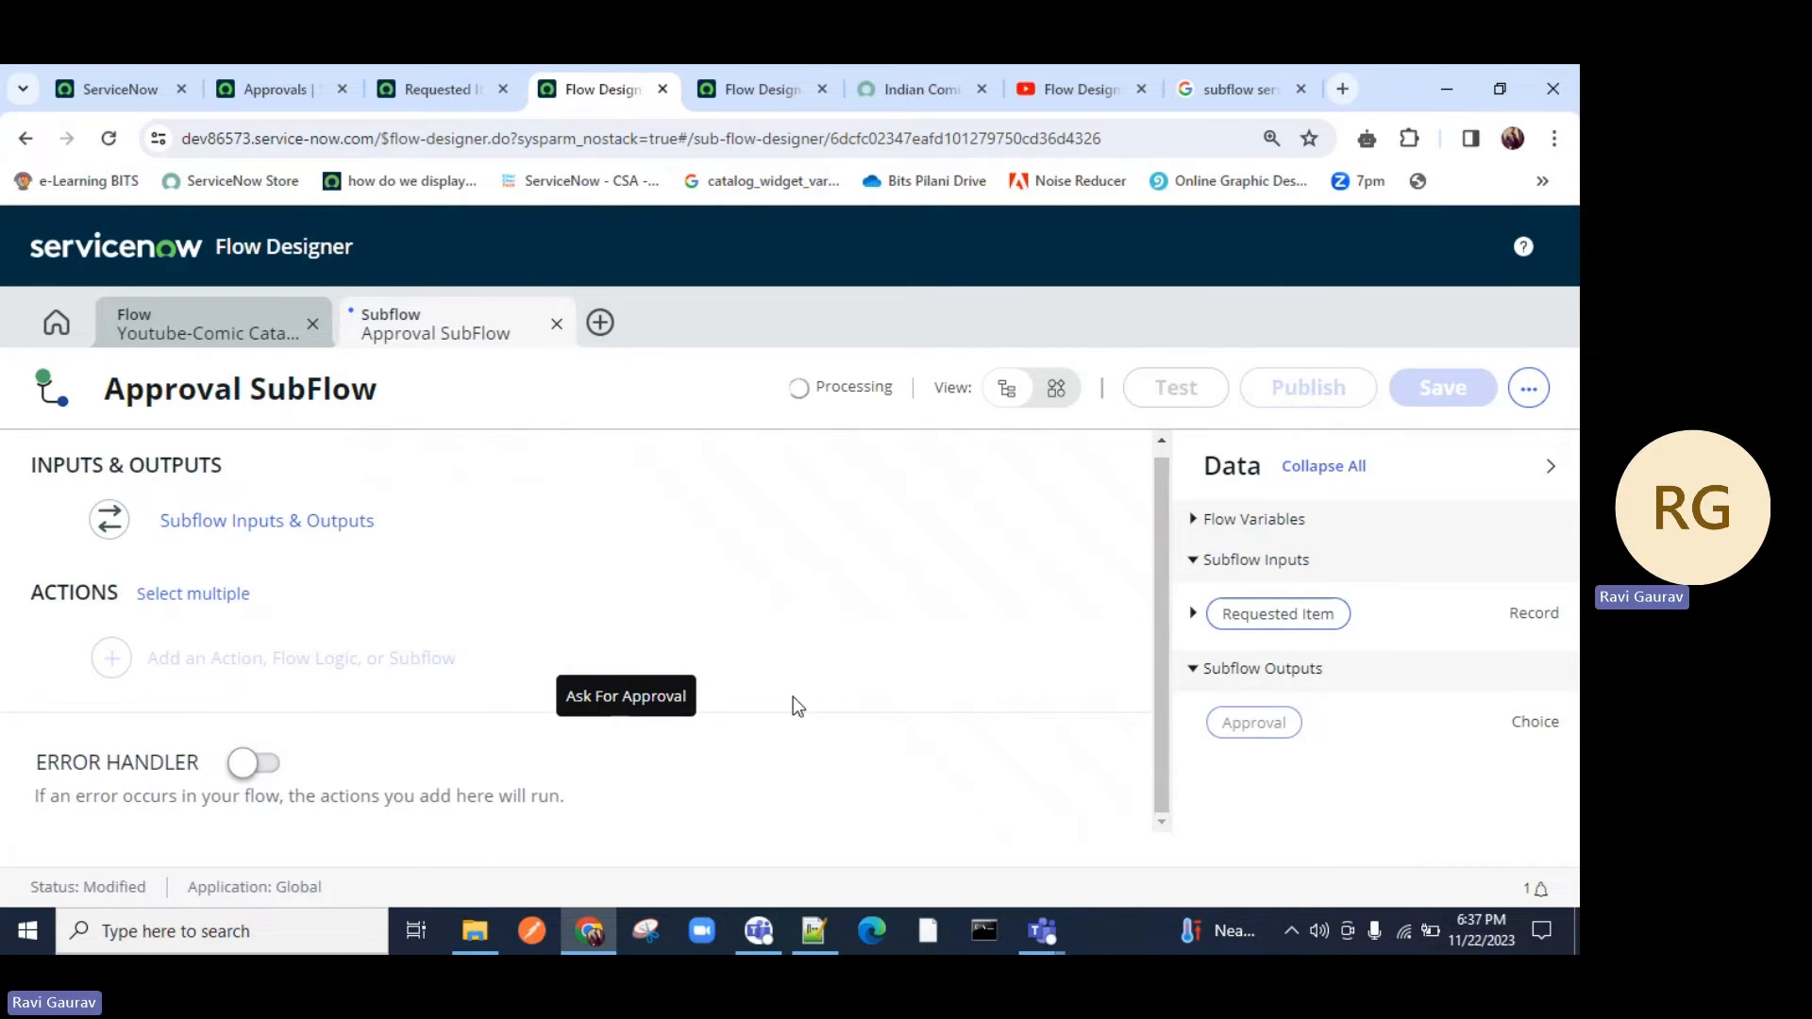
Reduce the page zoom to 100% and assign the Requested Item subflow input as the Ask For Approval record.
click(1271, 138)
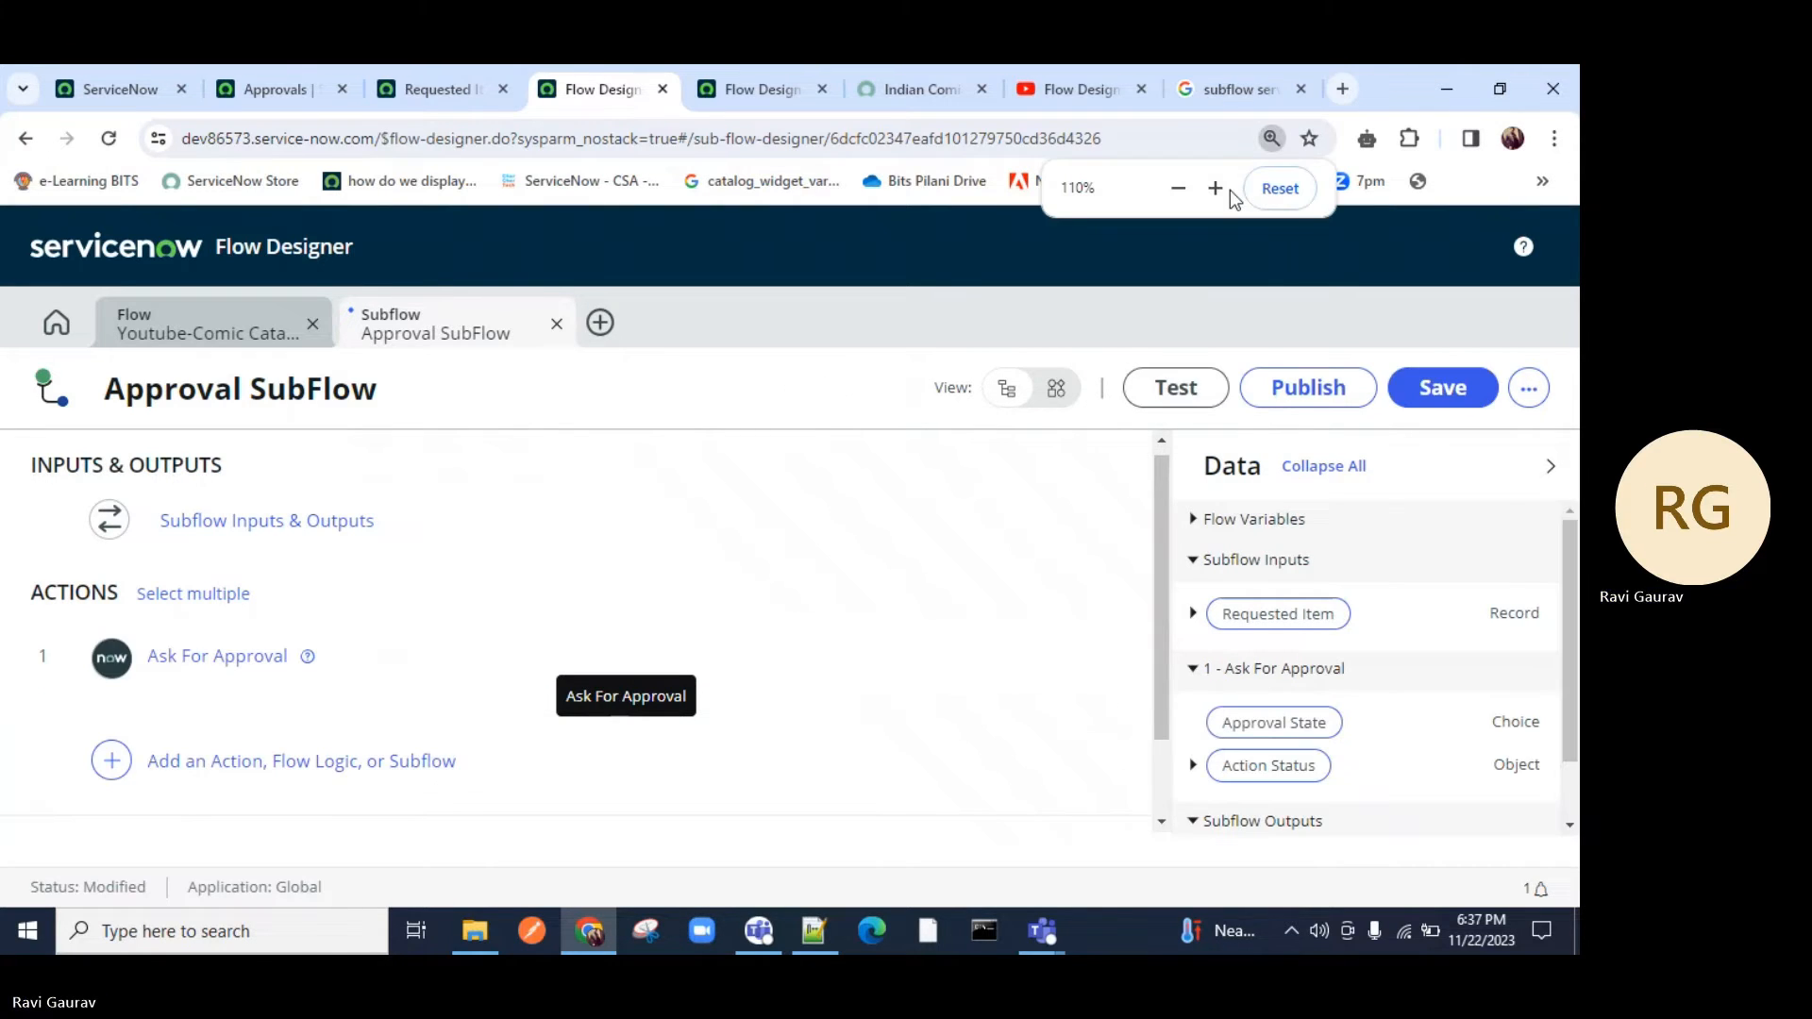
click(1178, 188)
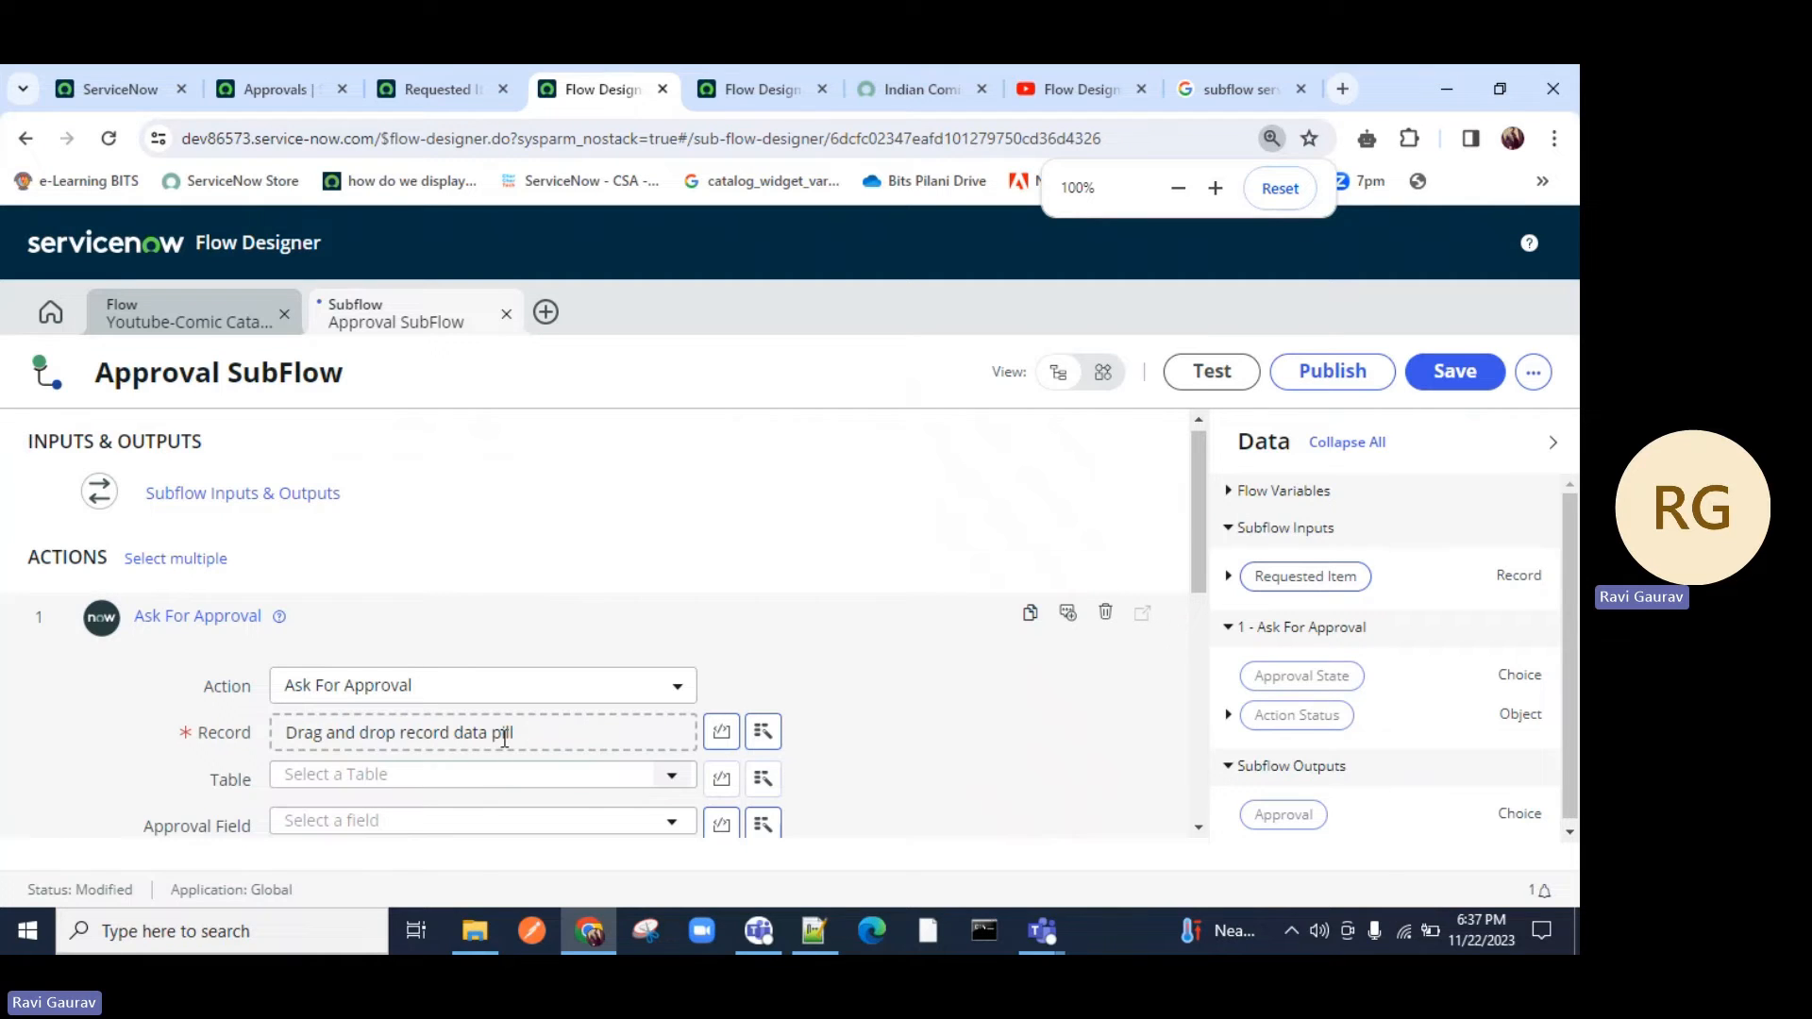
drag(1345, 577, 526, 736)
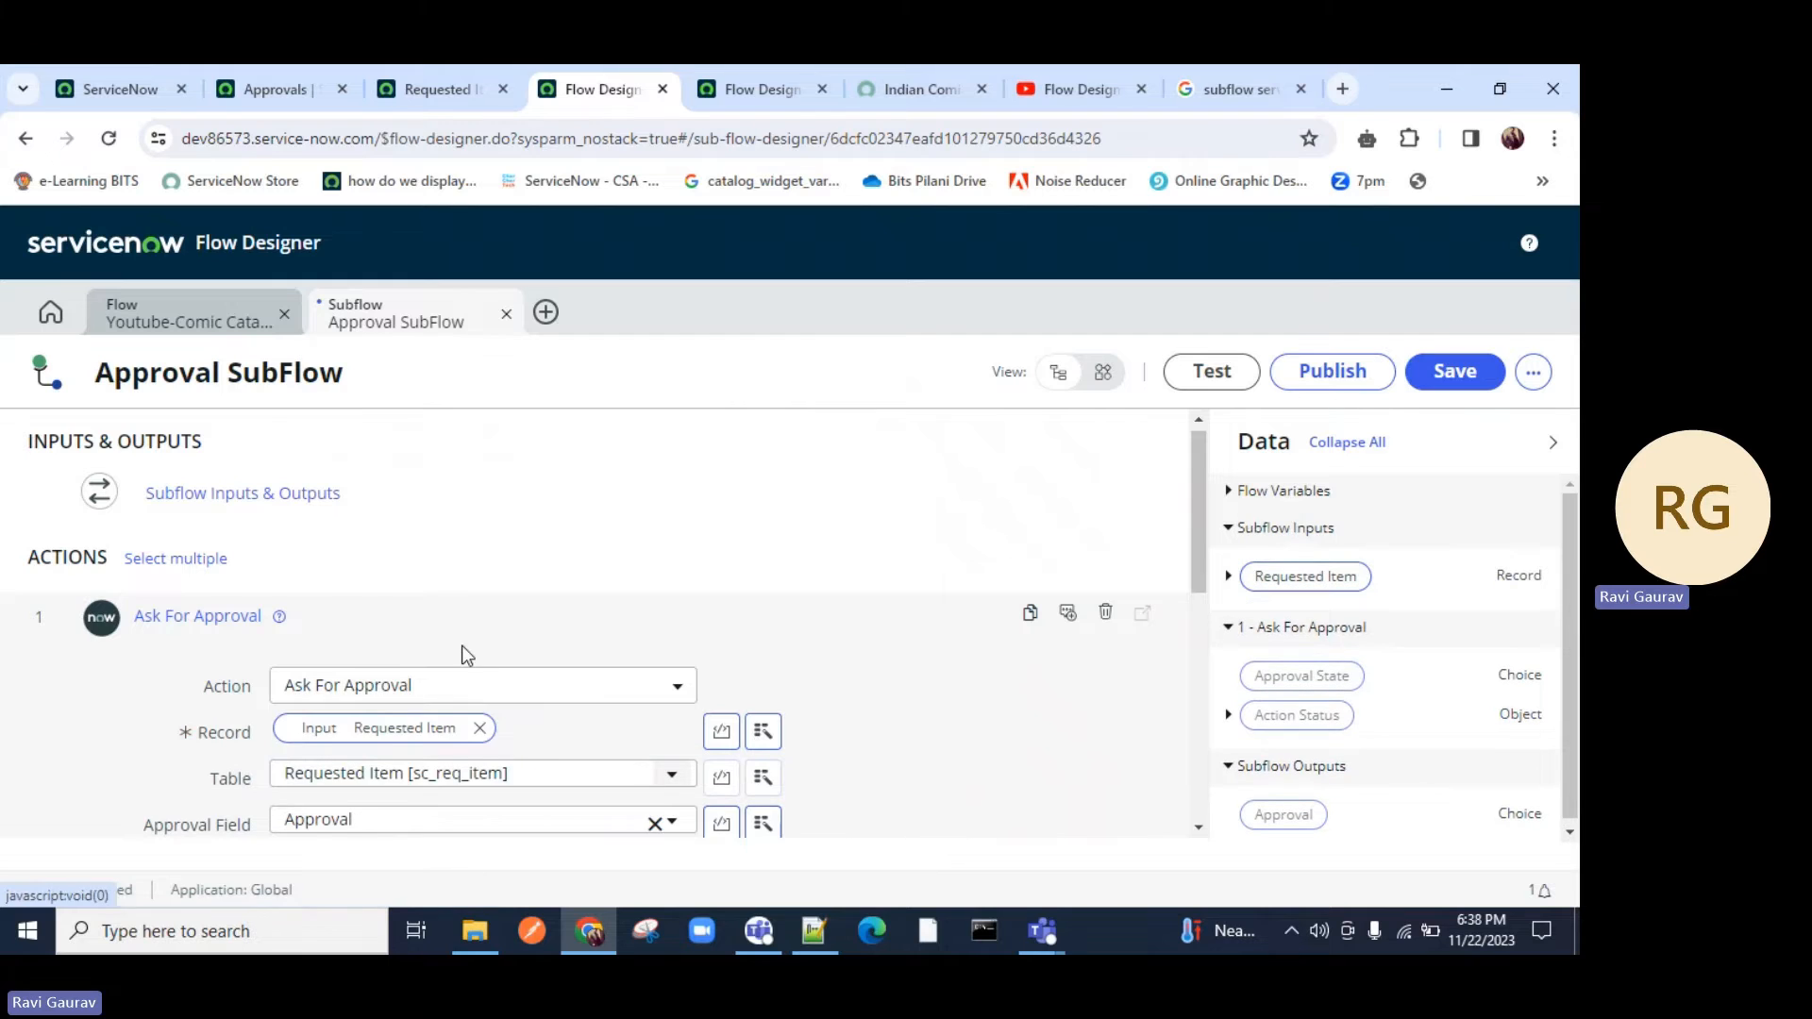
Set the Approve rule of the Ask For Approval action to All users approve.
scroll(139, 567, down, 2)
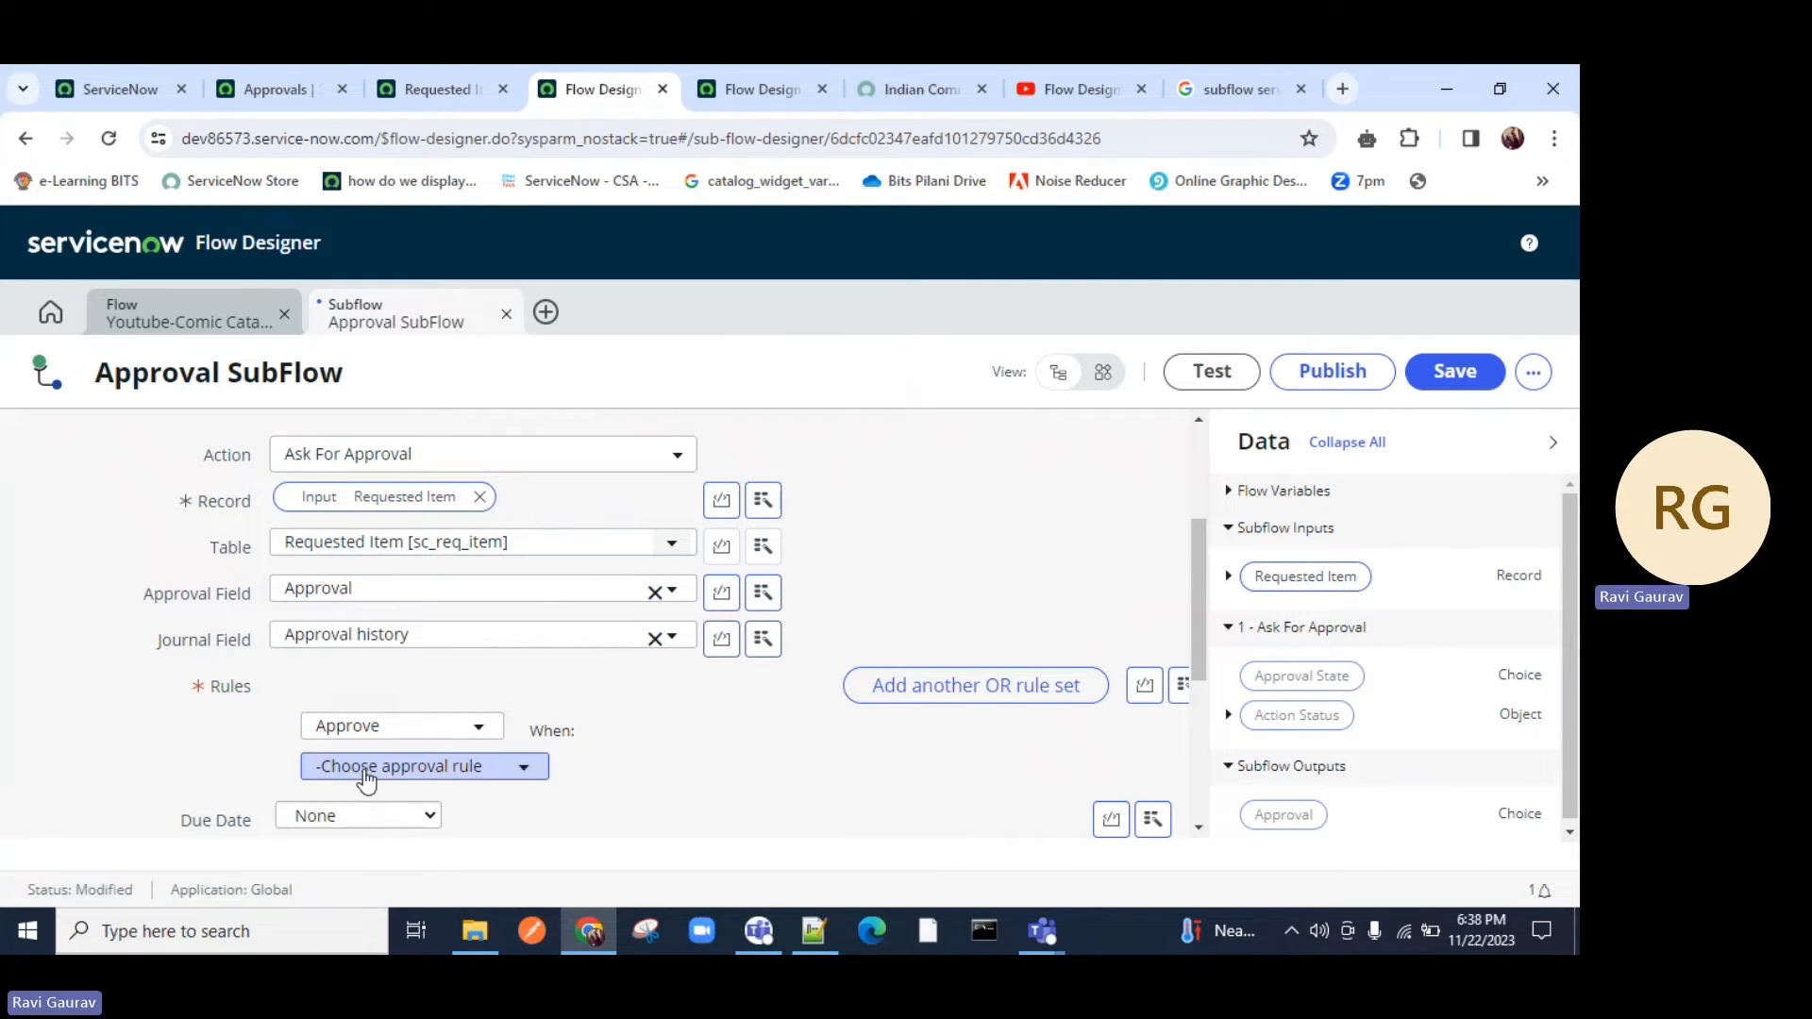
click(424, 767)
scroll(368, 622, down, 1)
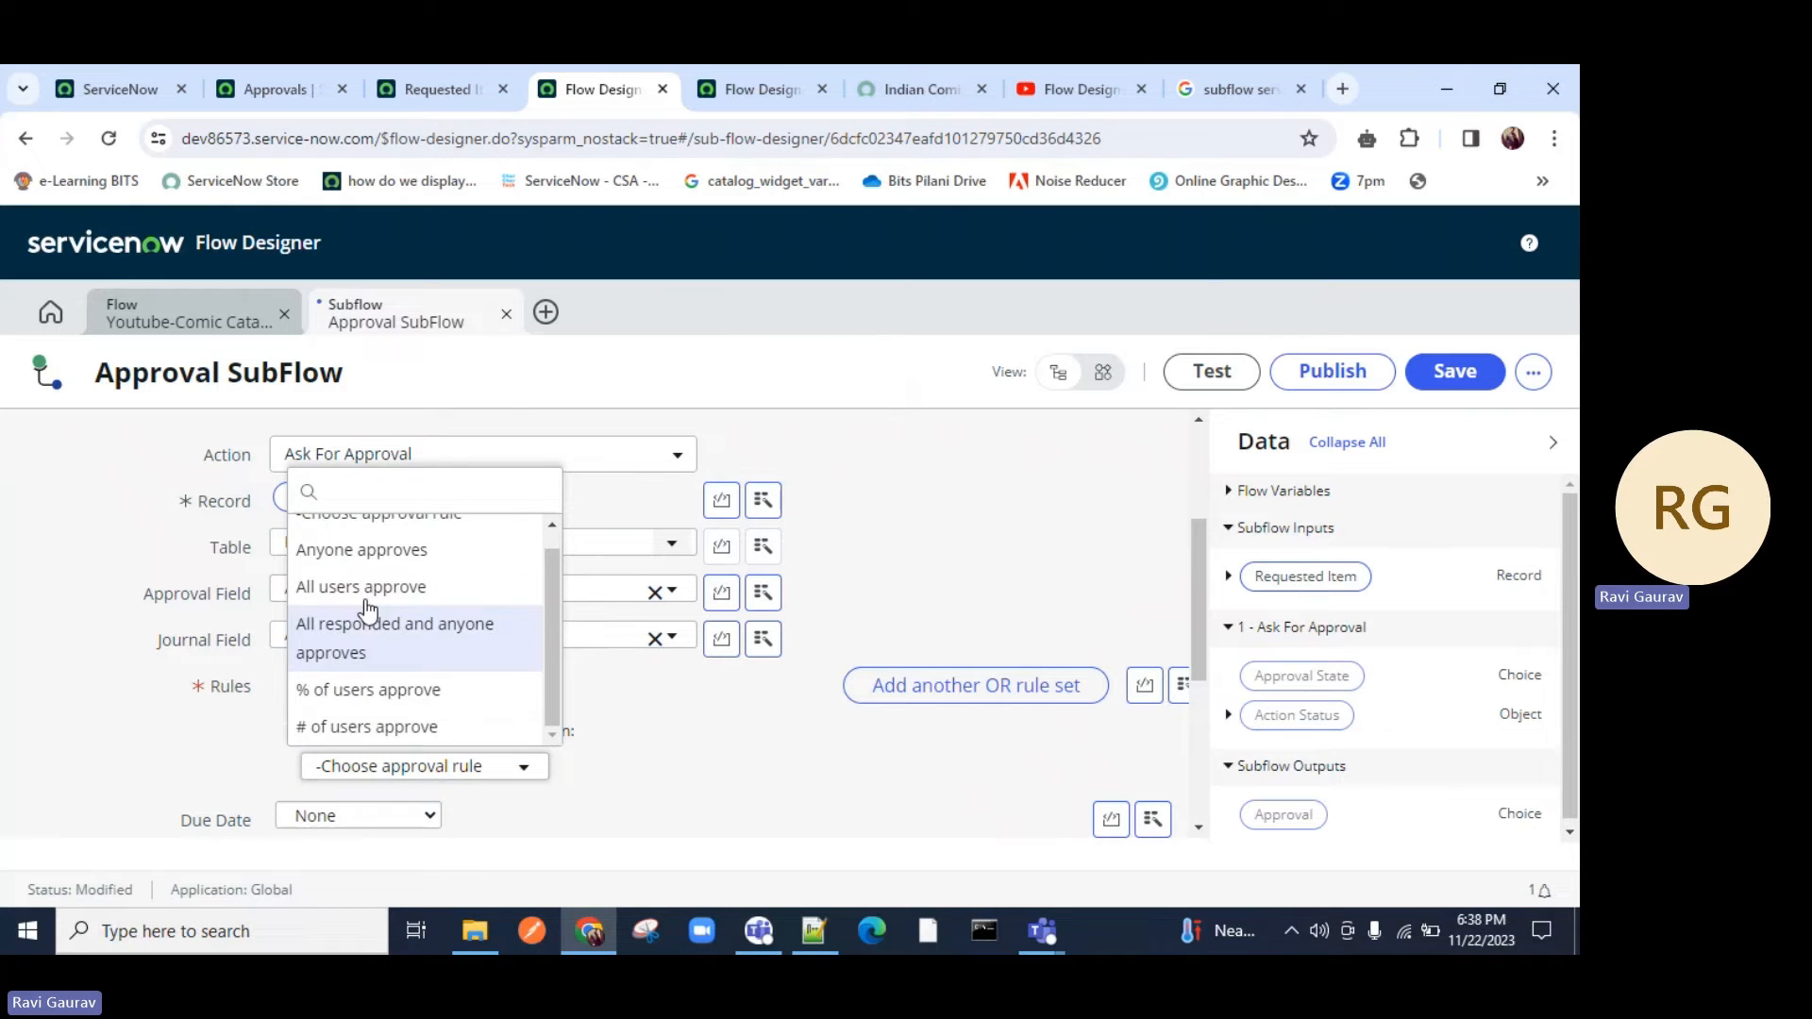
click(358, 601)
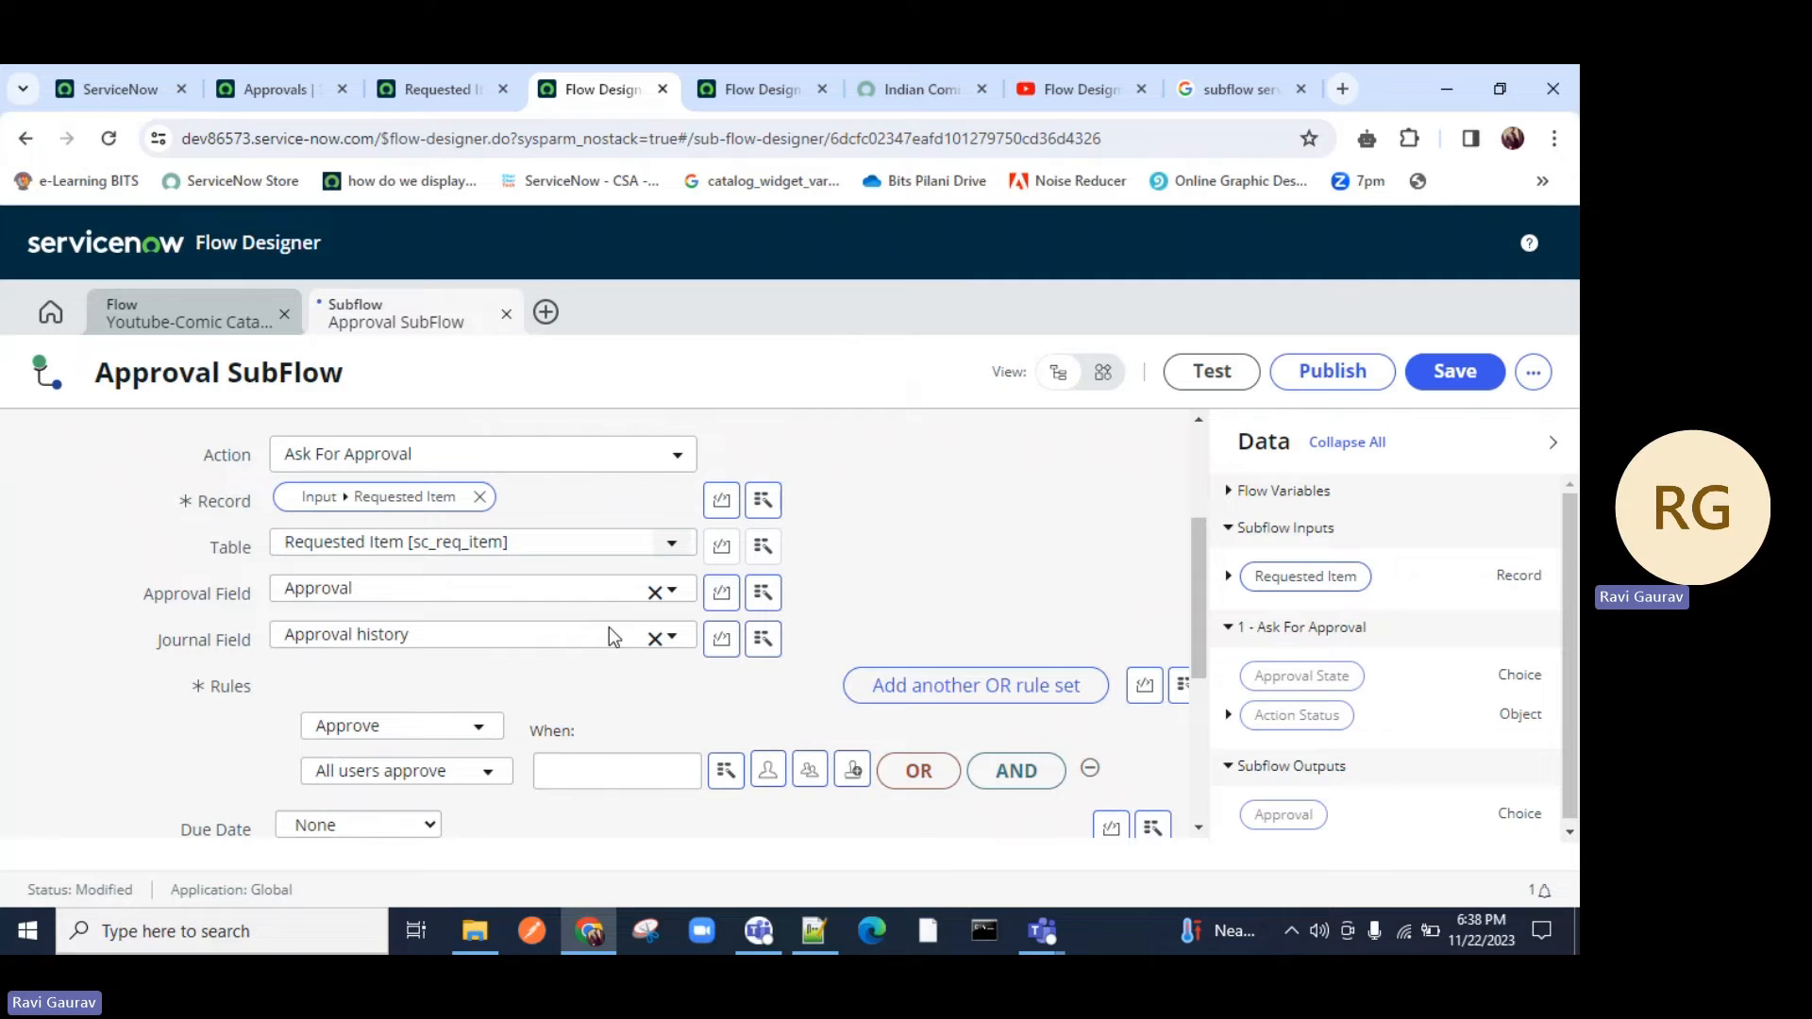
click(1079, 95)
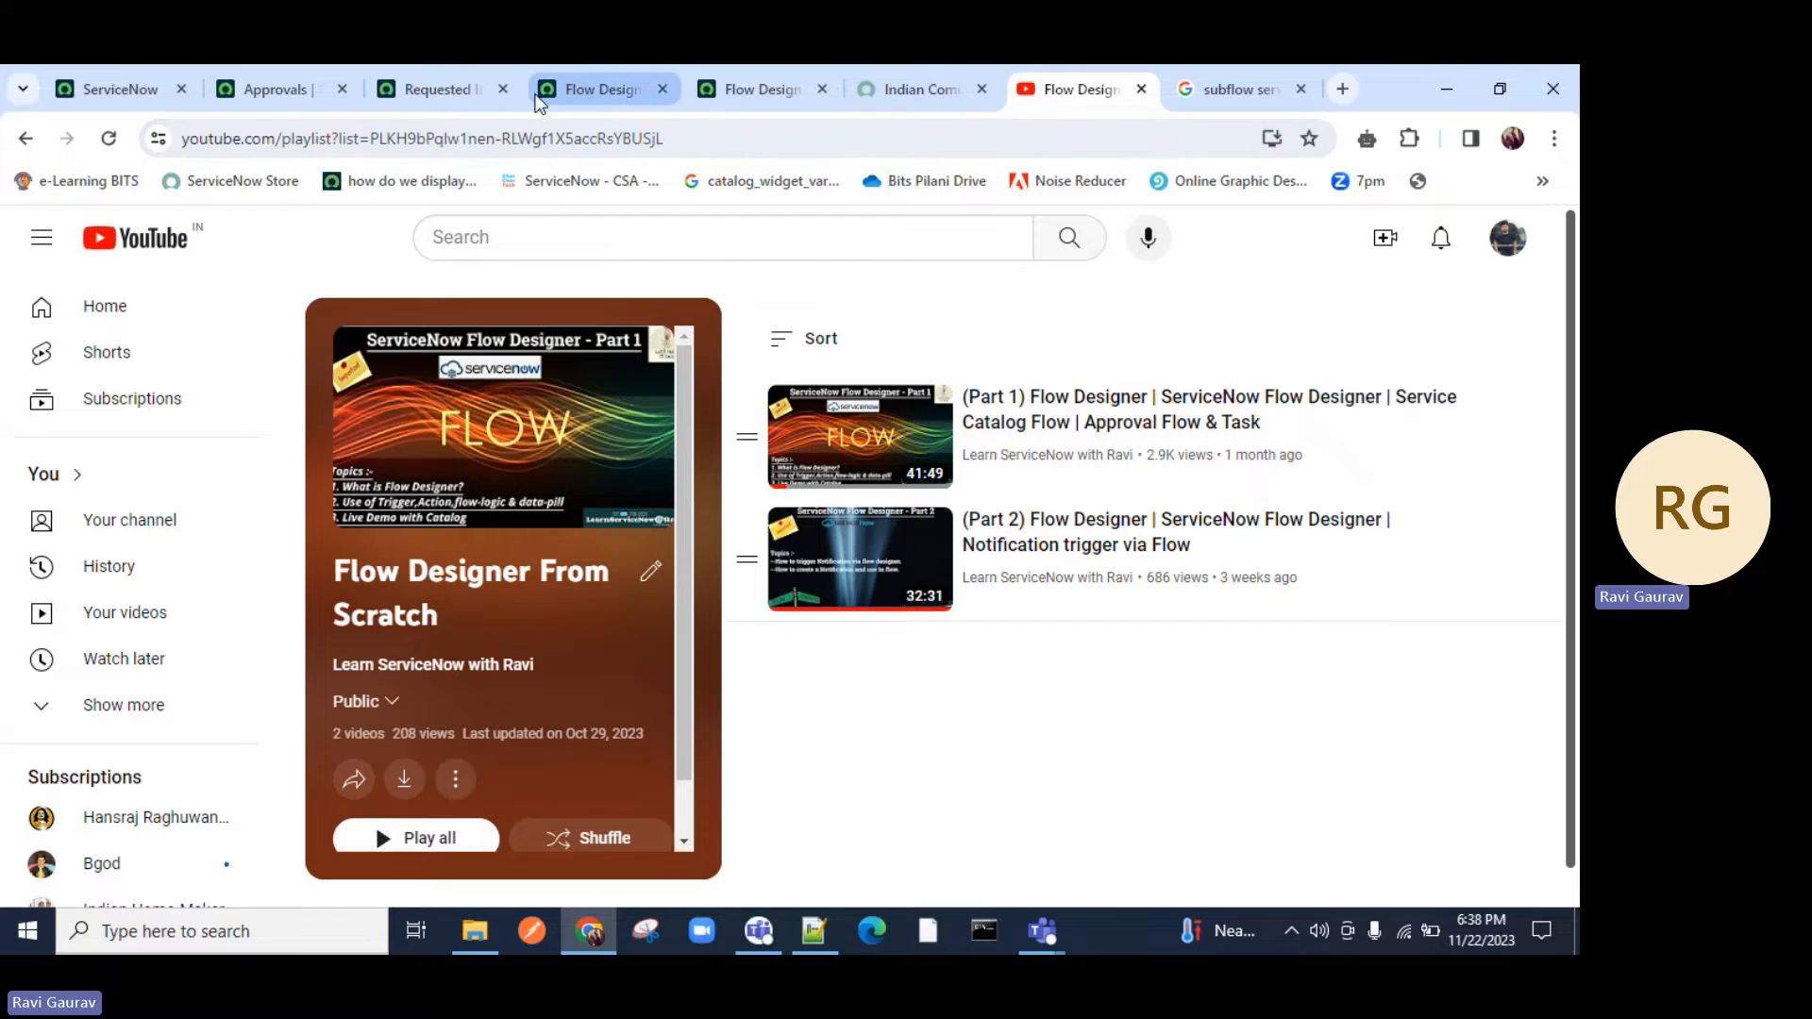
click(587, 83)
click(551, 772)
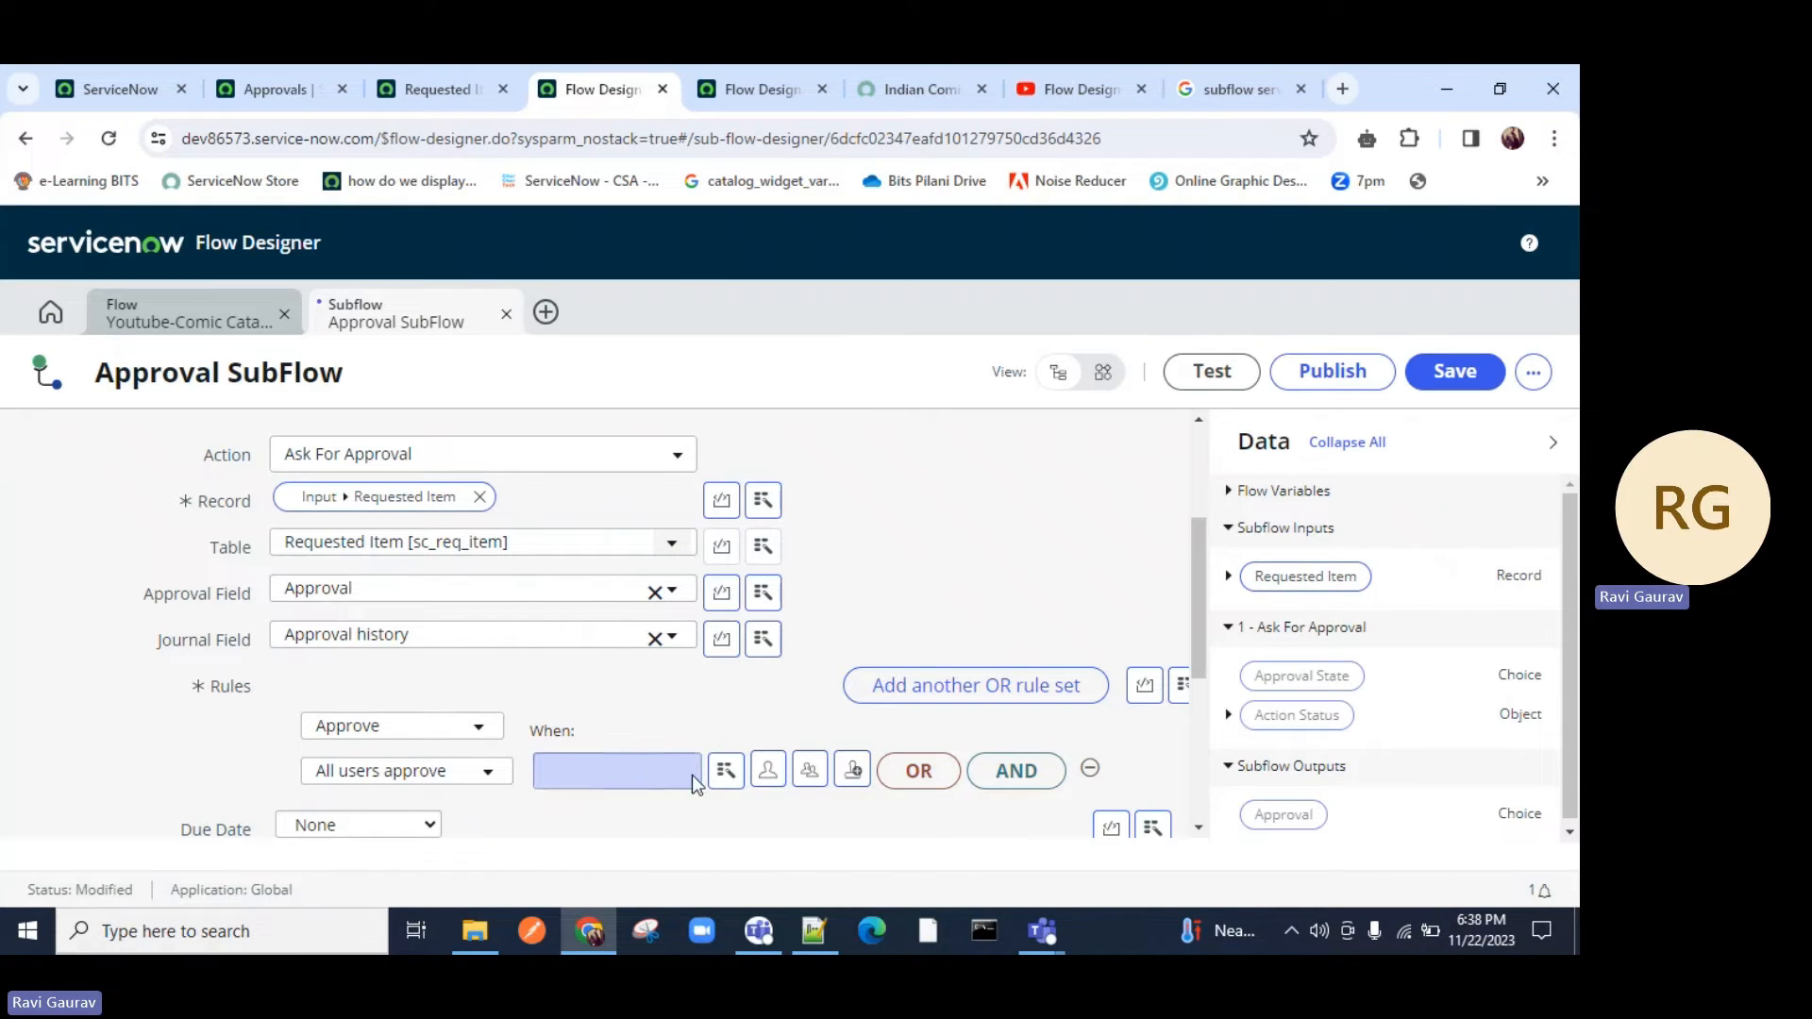
click(641, 778)
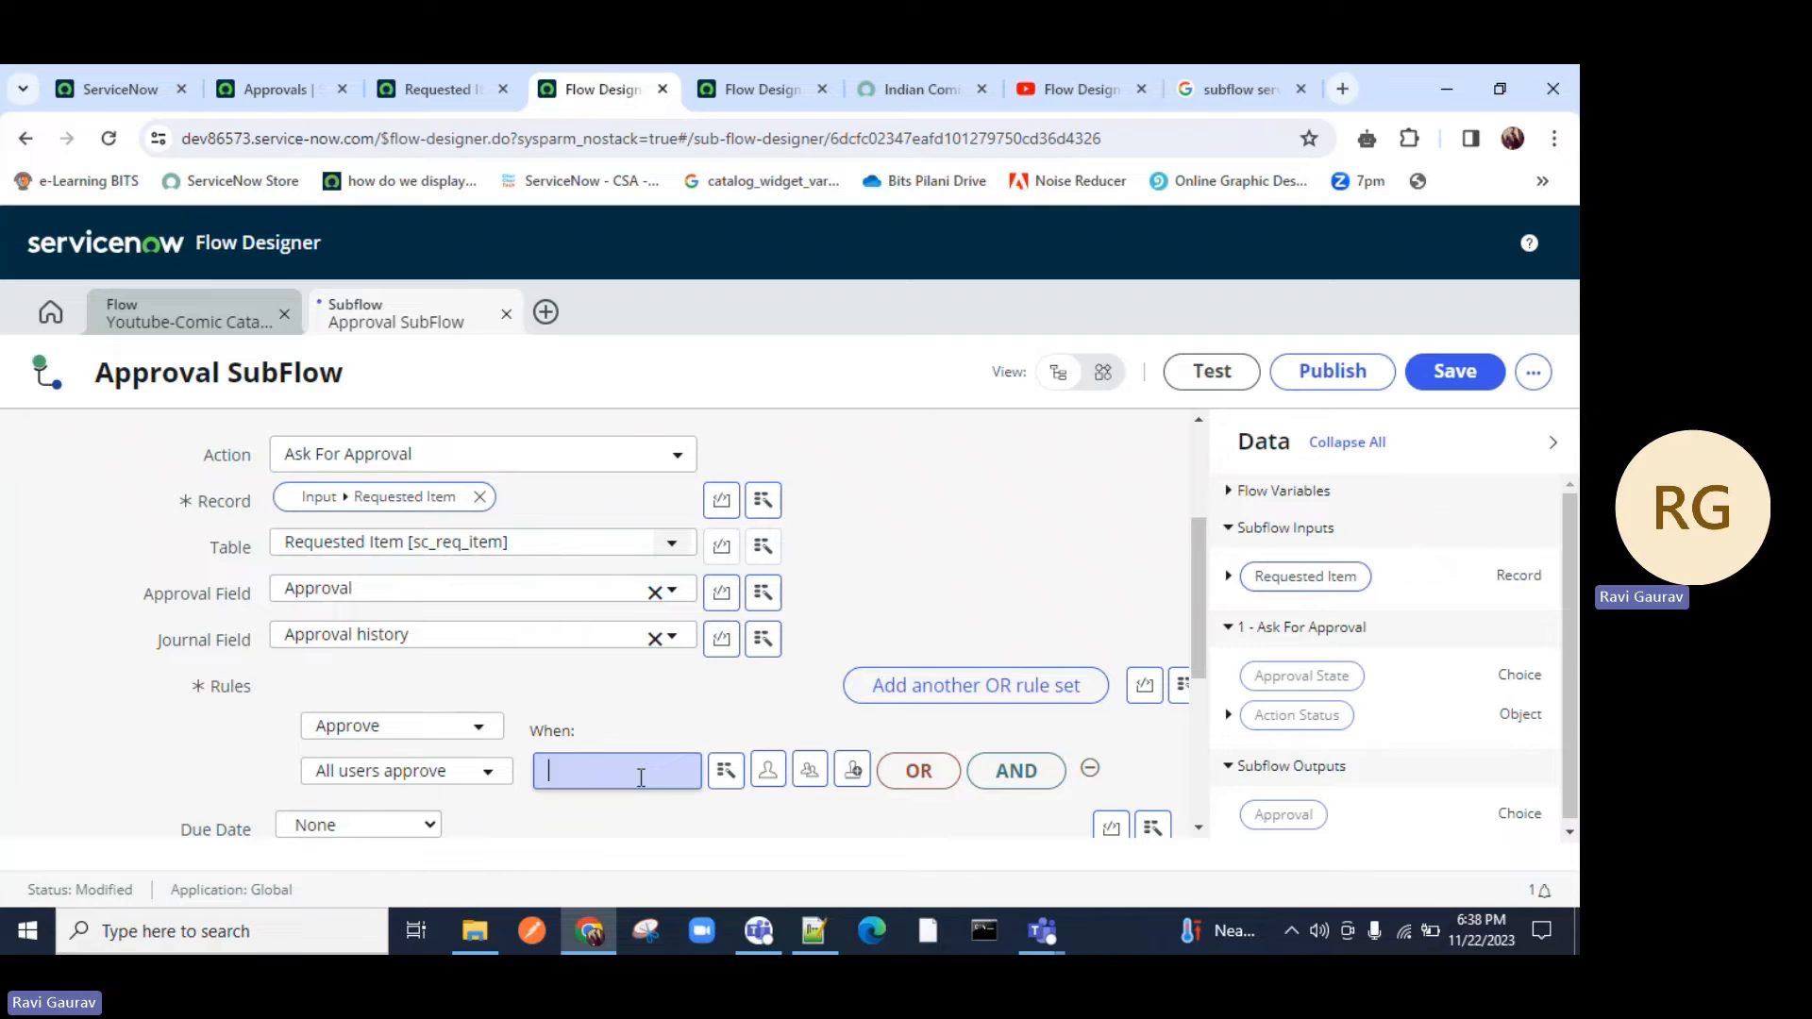
click(809, 769)
click(776, 830)
text(a)
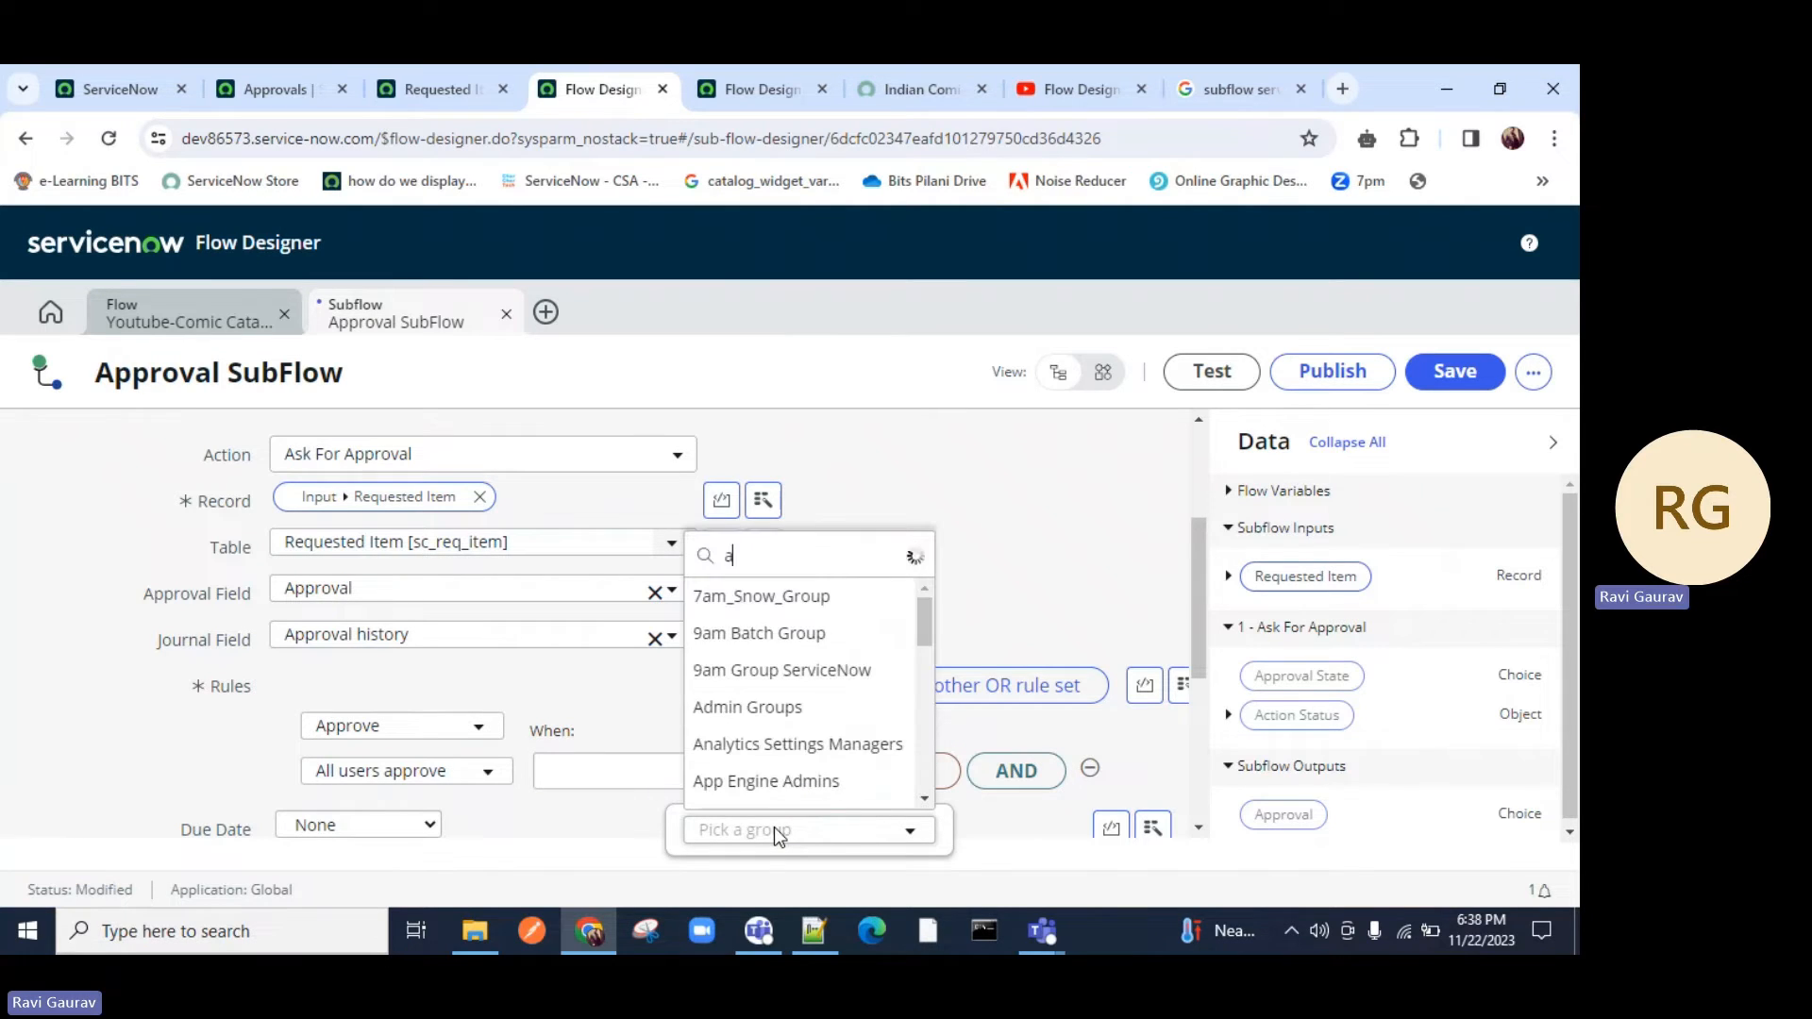
click(1073, 598)
Add two individual users as approvers in the All users approve rule.
click(767, 772)
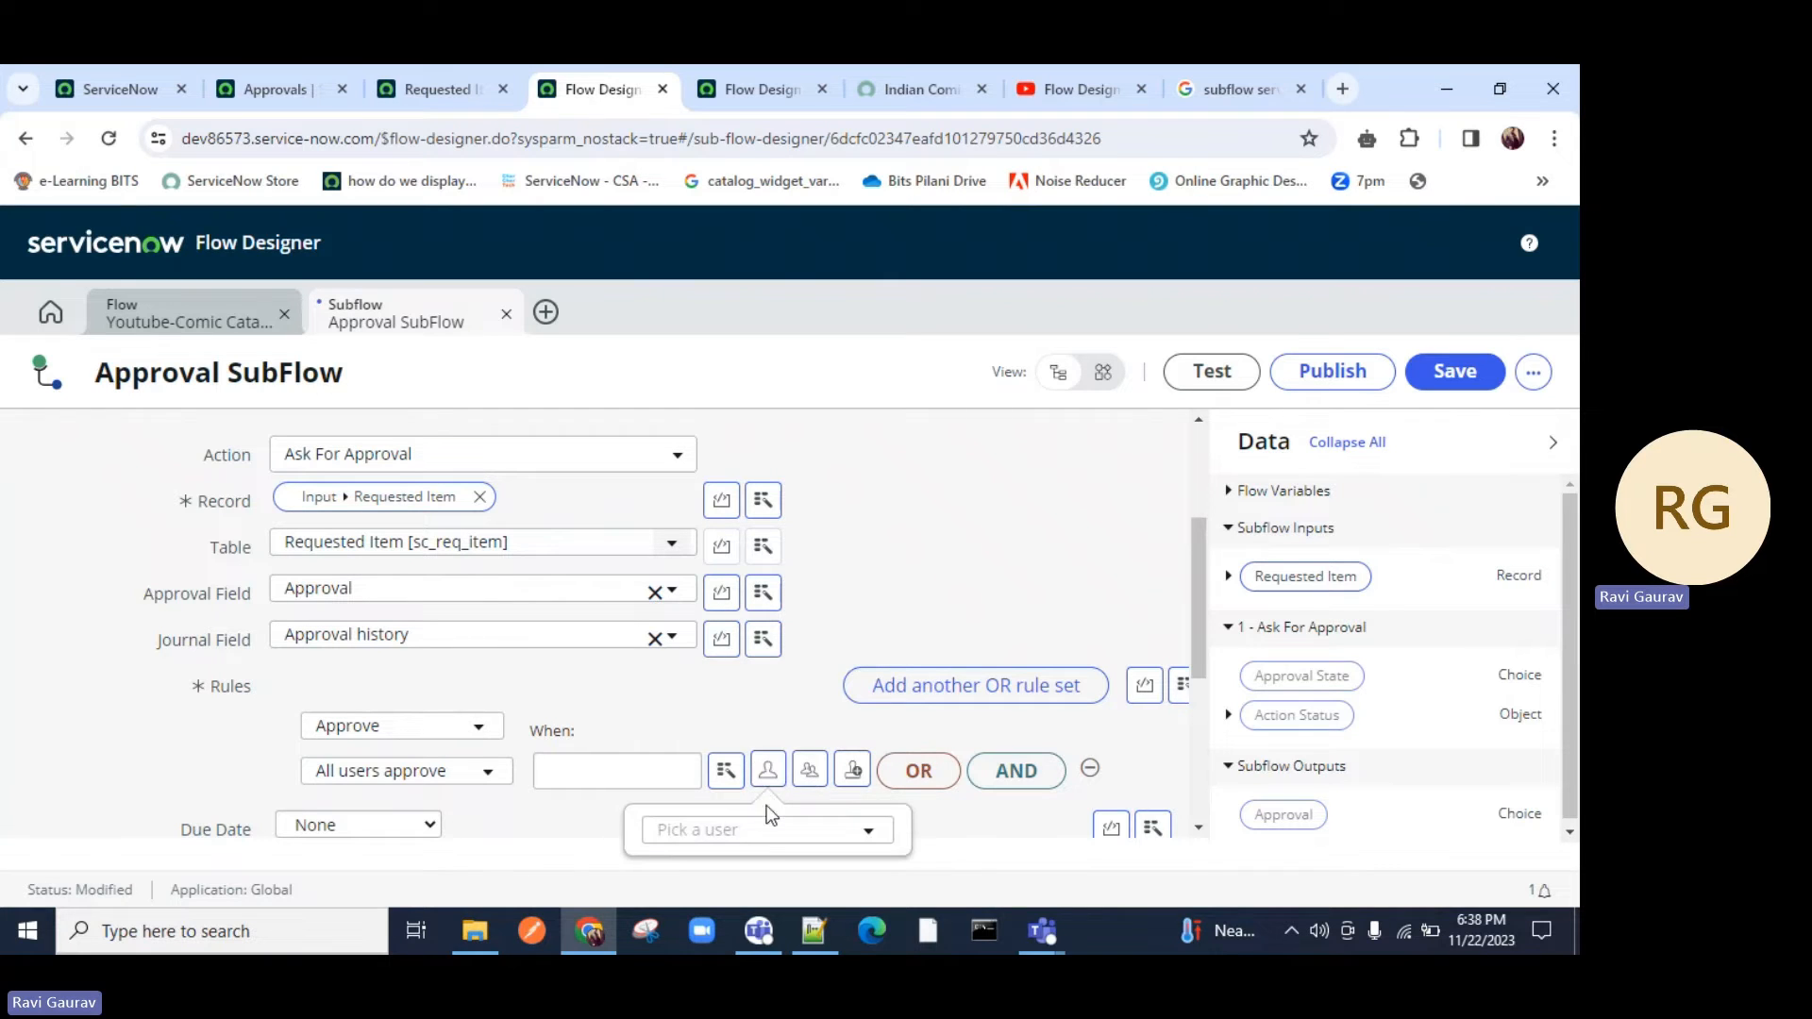
click(764, 830)
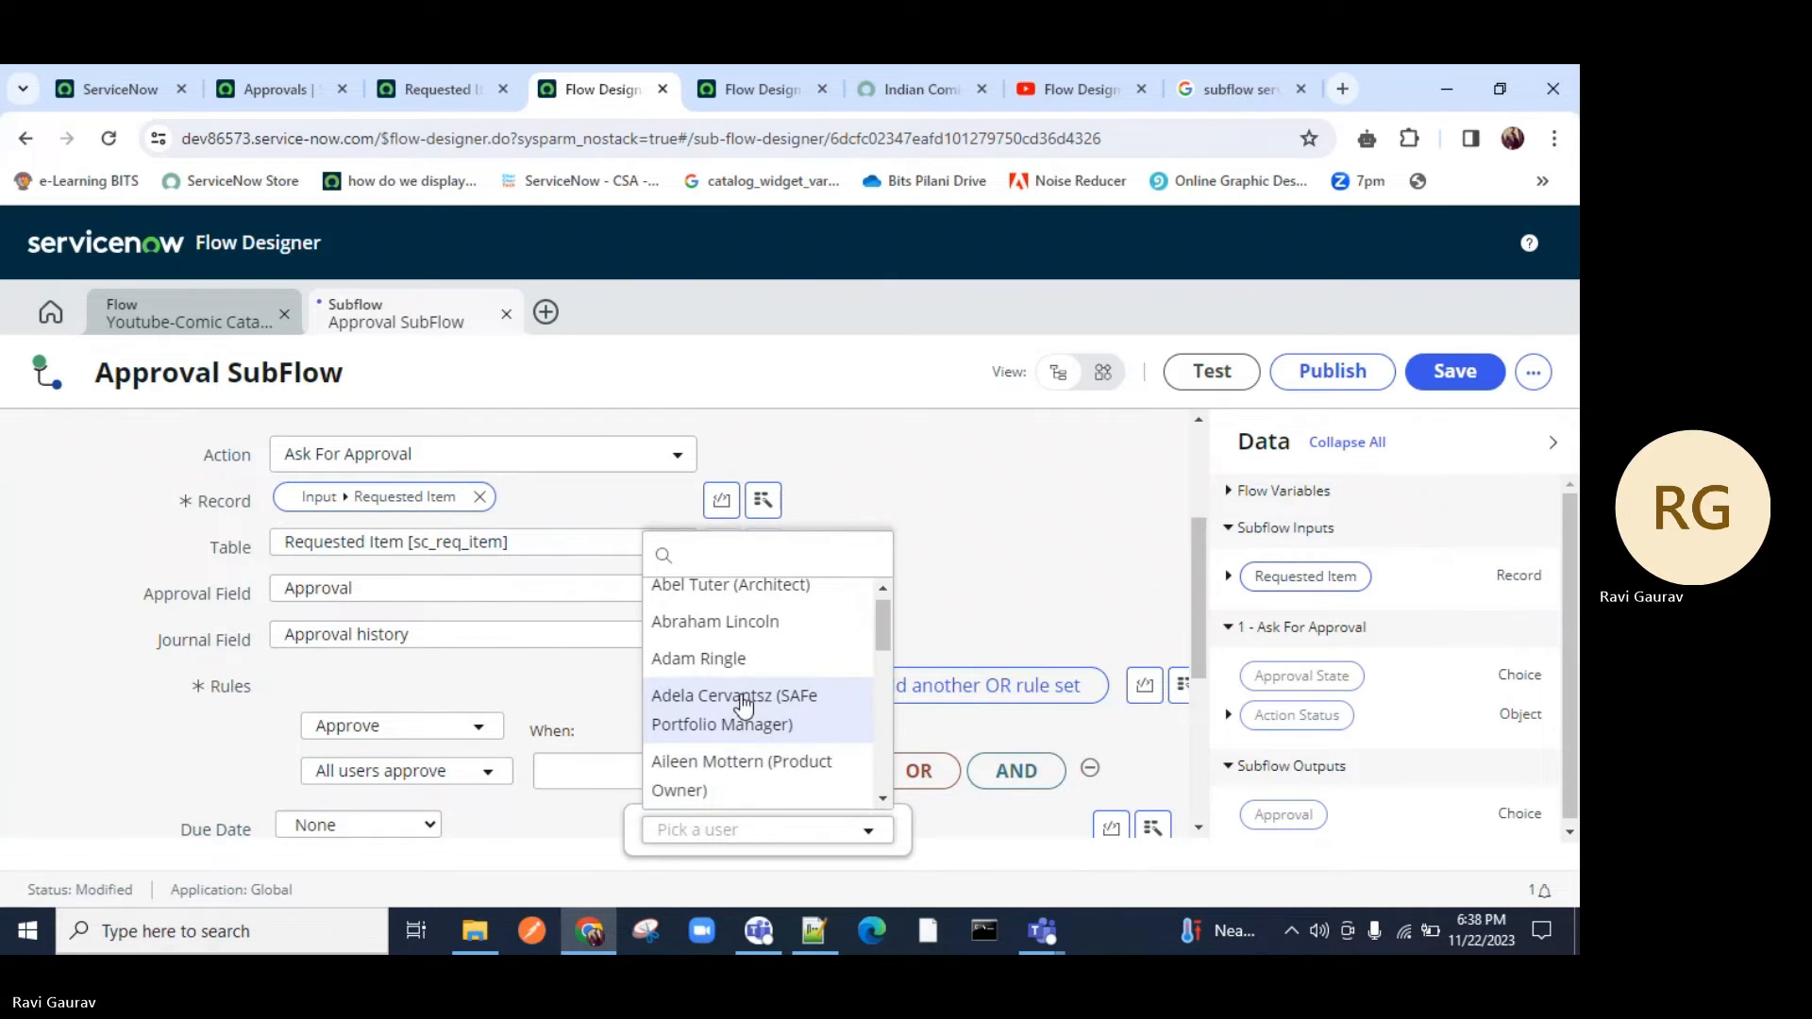
scroll(742, 715, down, 5)
click(700, 704)
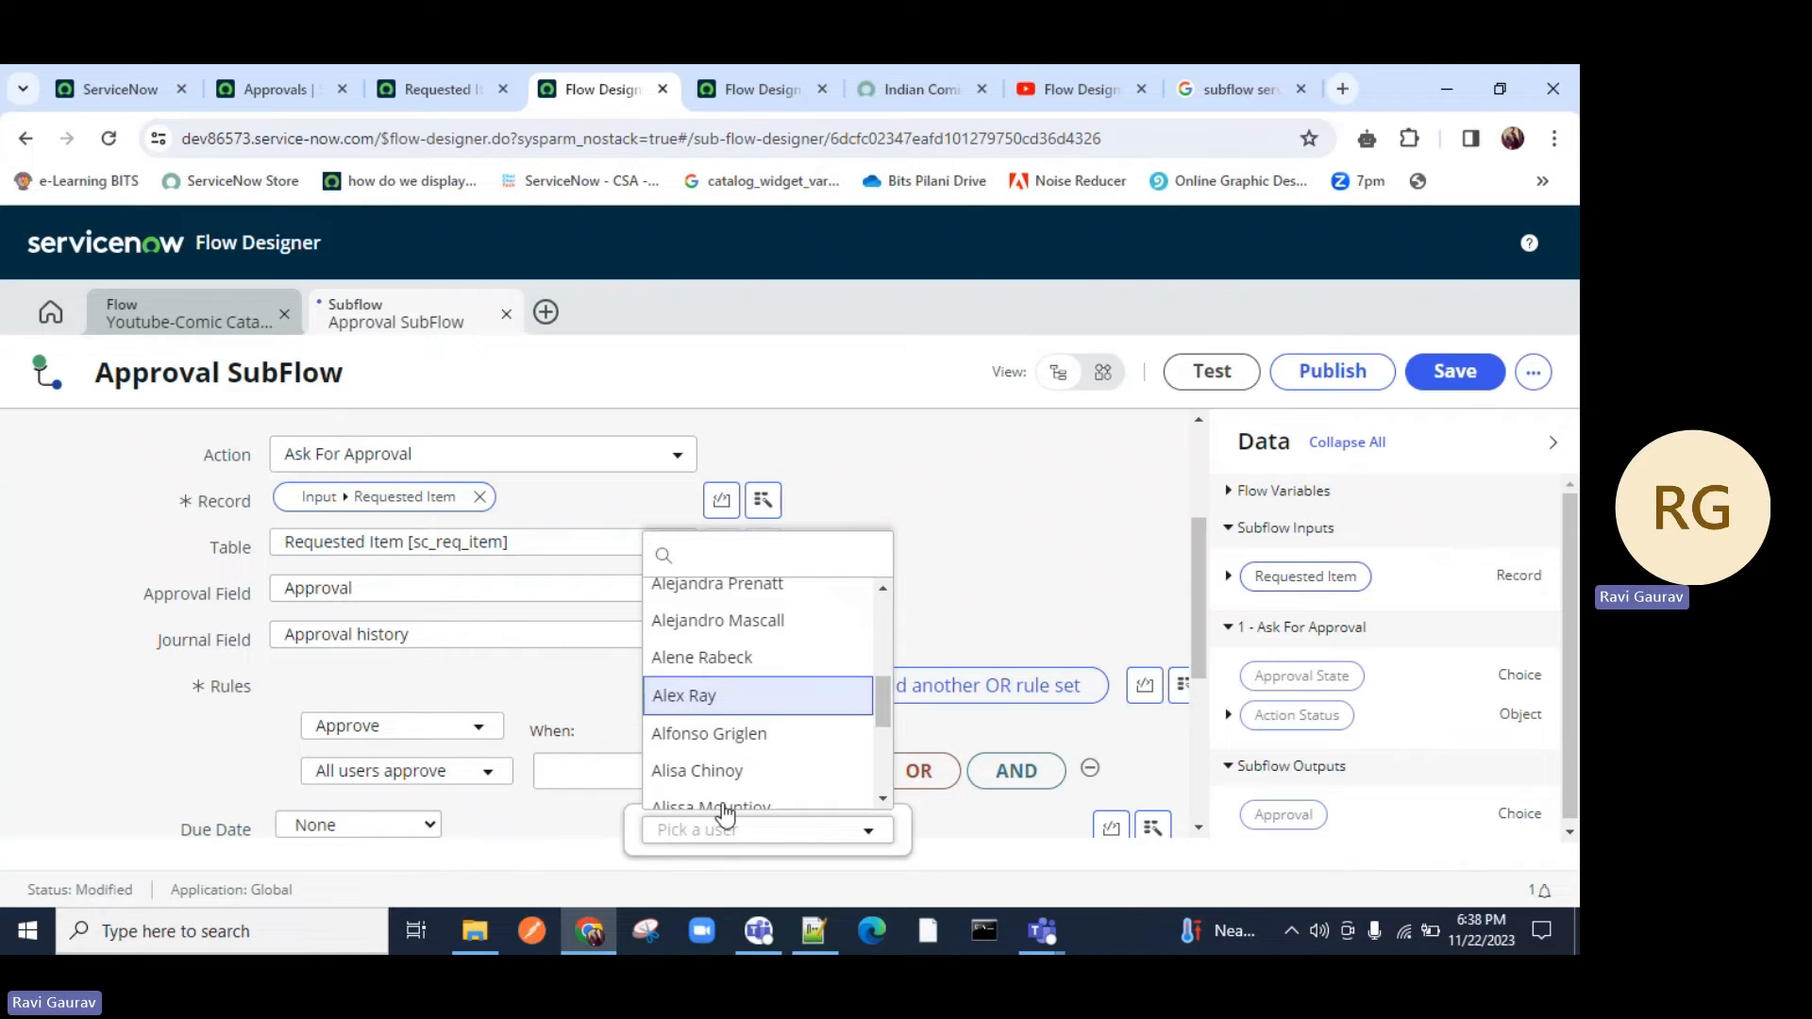
click(767, 772)
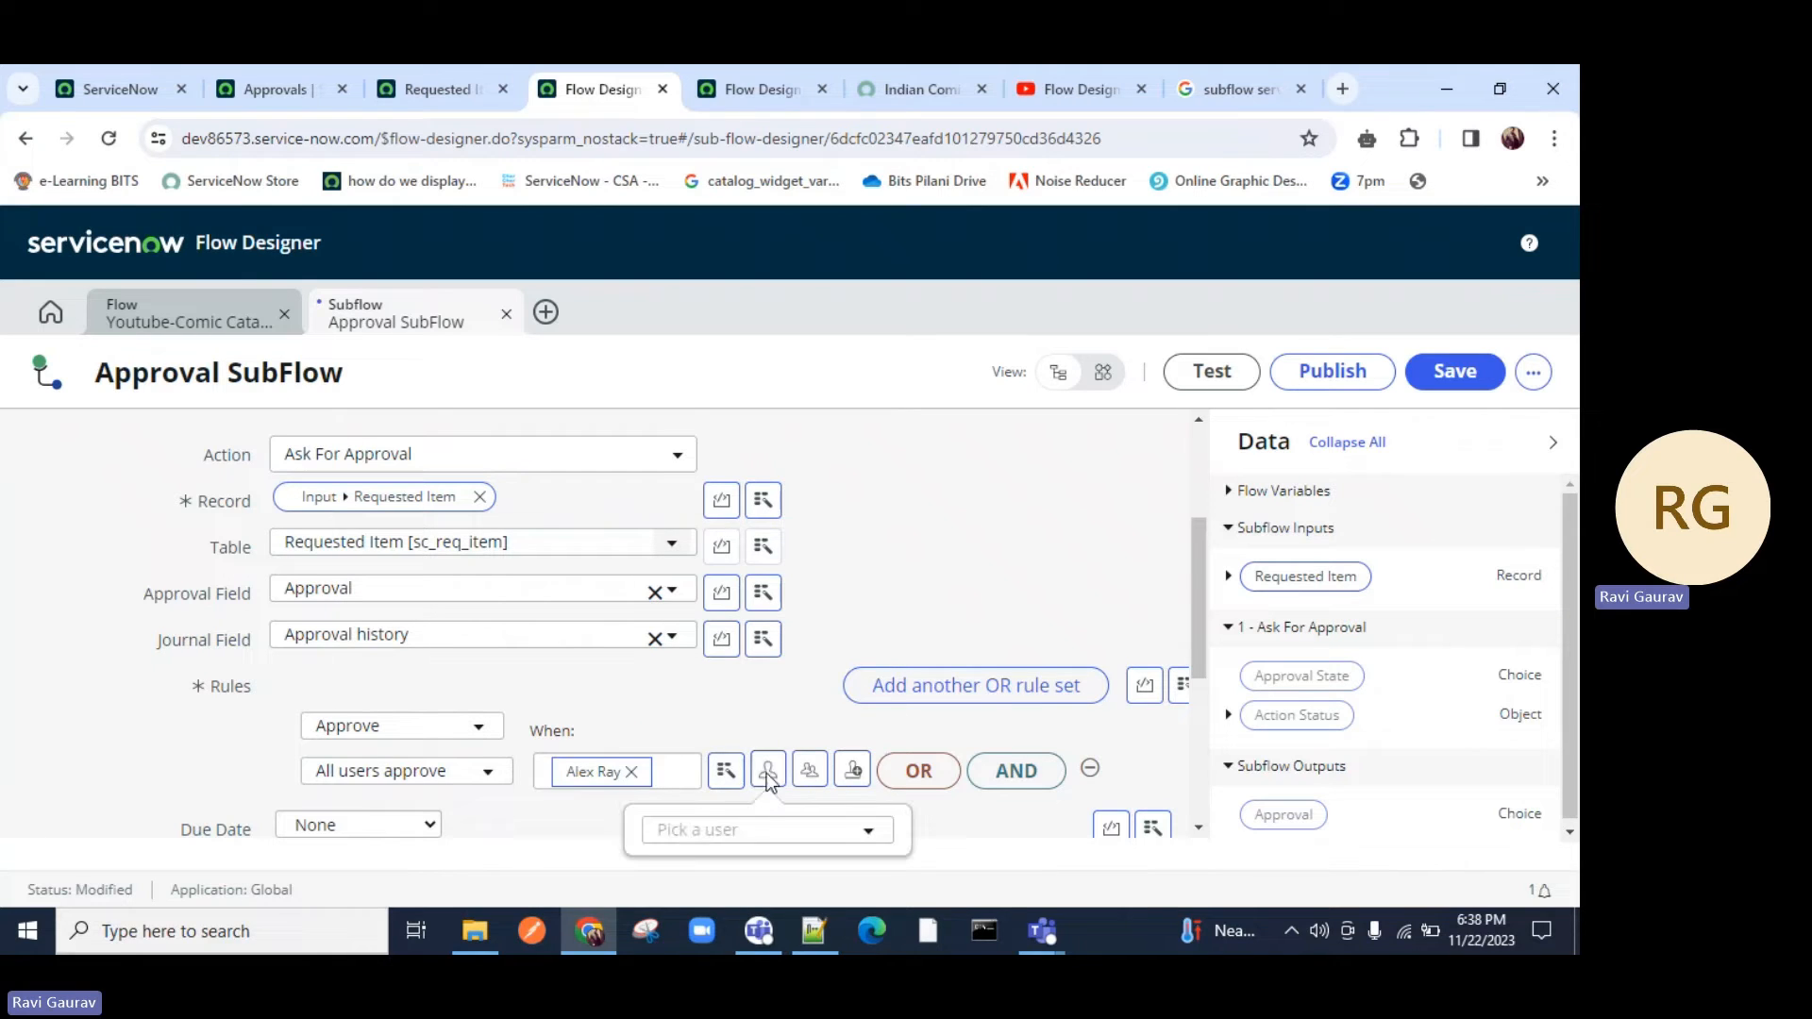
click(751, 837)
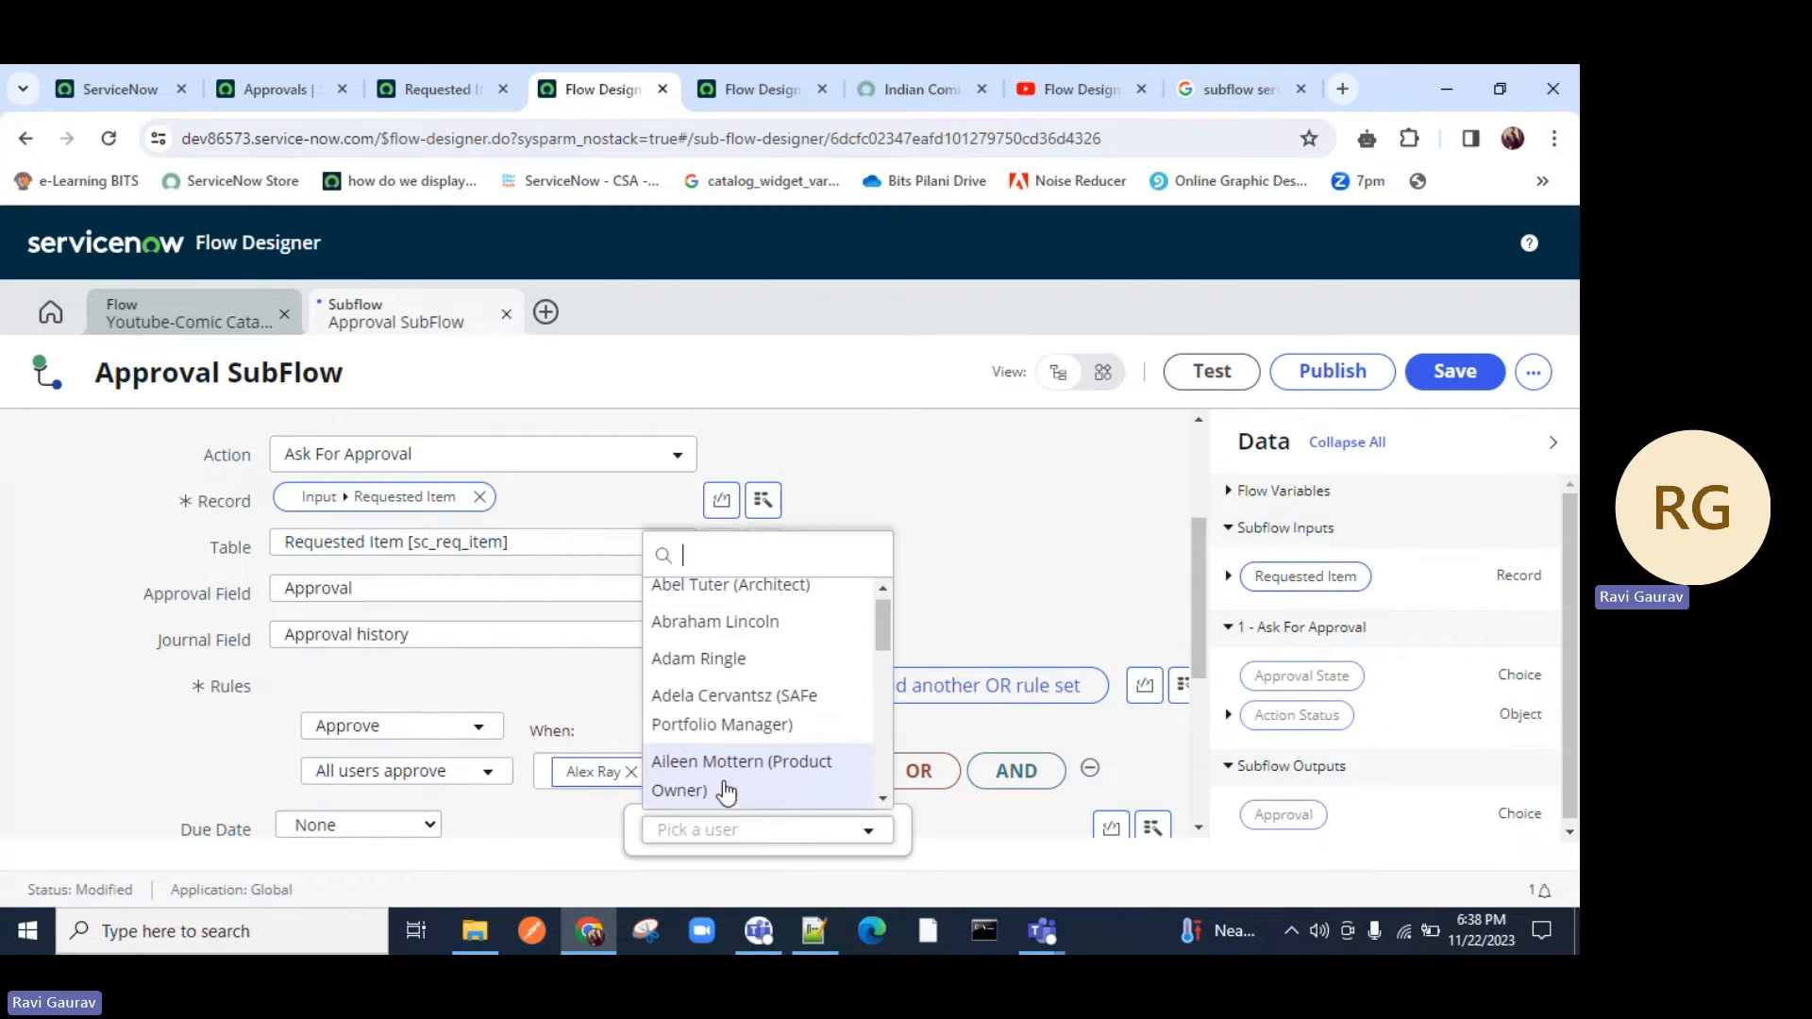
click(700, 661)
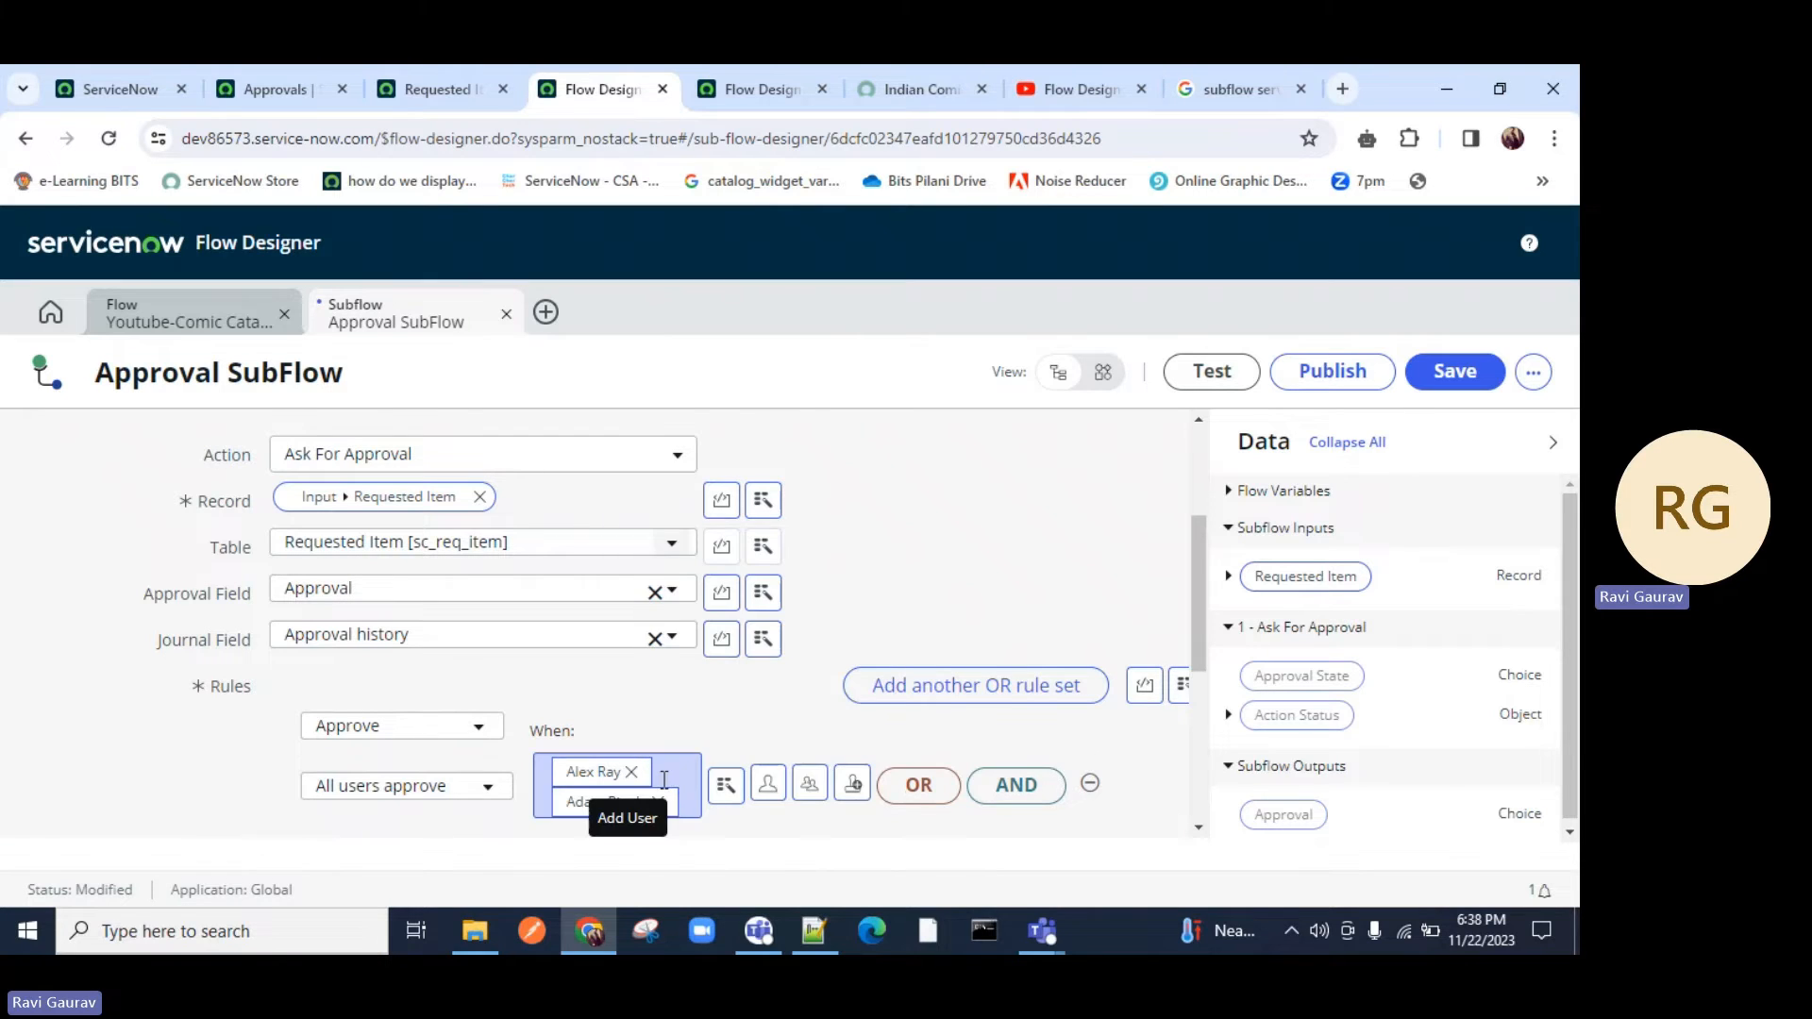
Examine which Requested Item subflow input fields can be picked as approvers in the All users approve rule.
scroll(759, 710, down, 1)
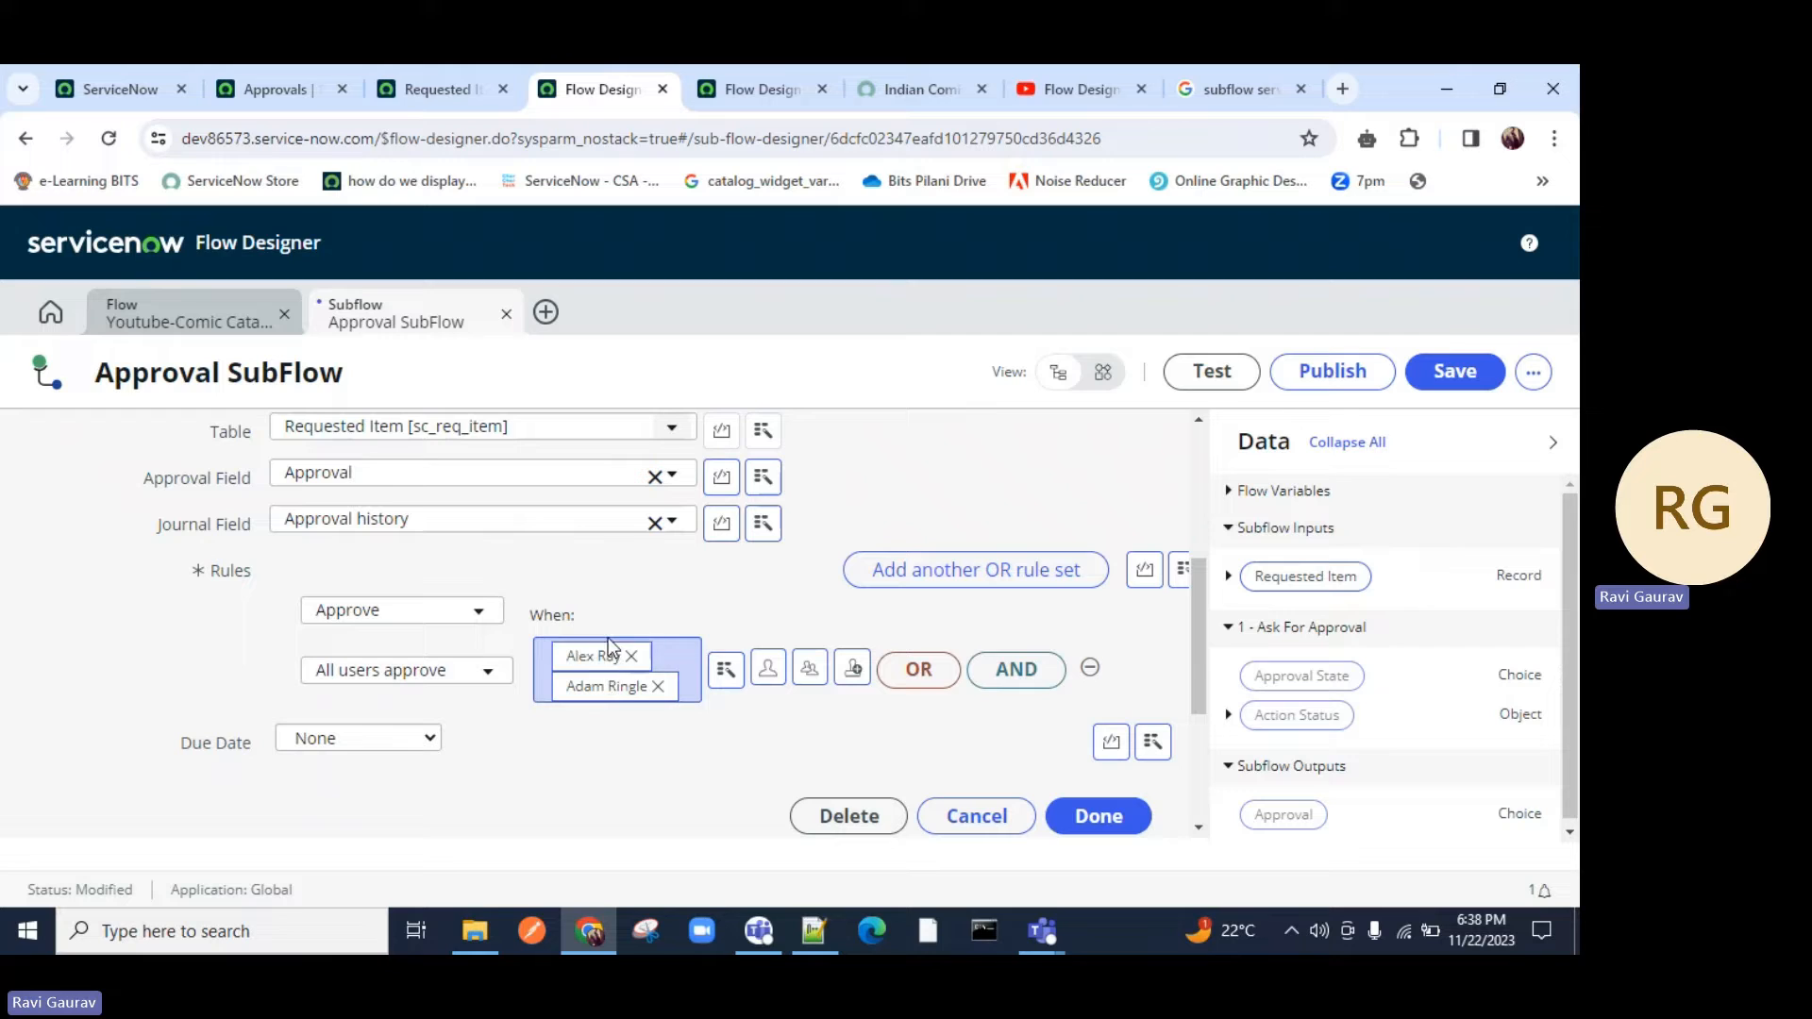
click(726, 671)
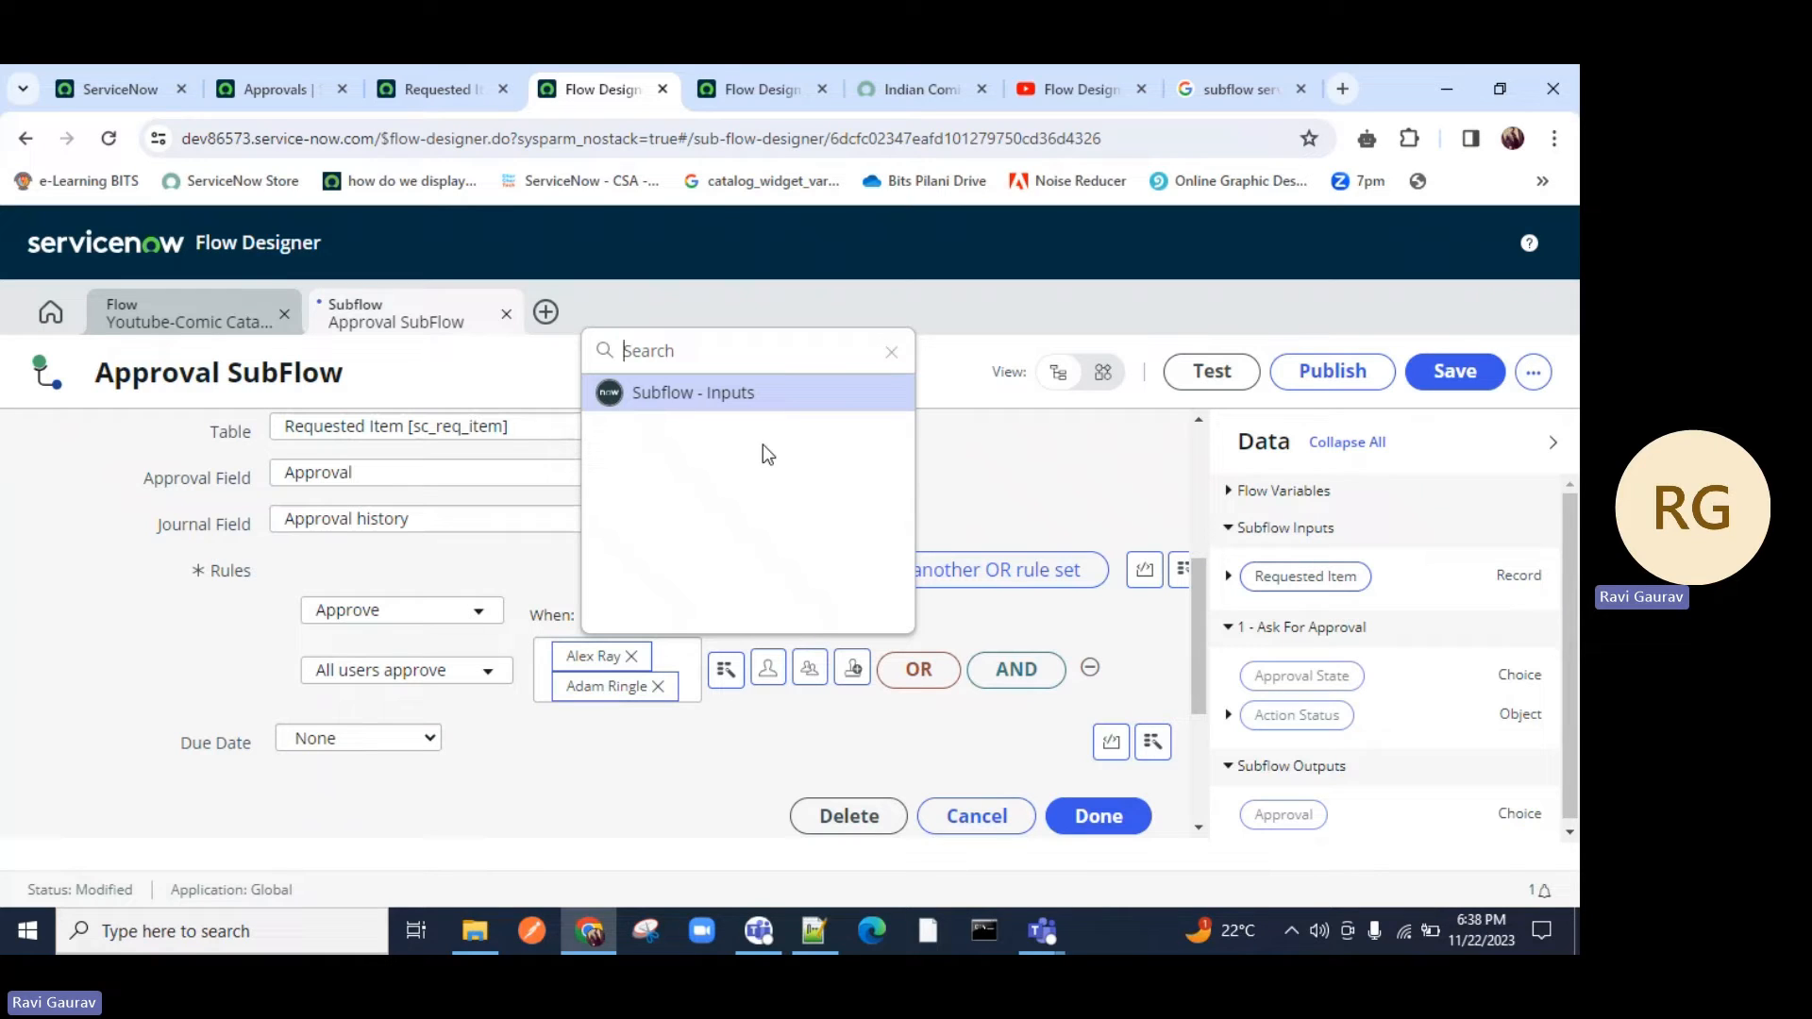
click(727, 401)
click(1085, 392)
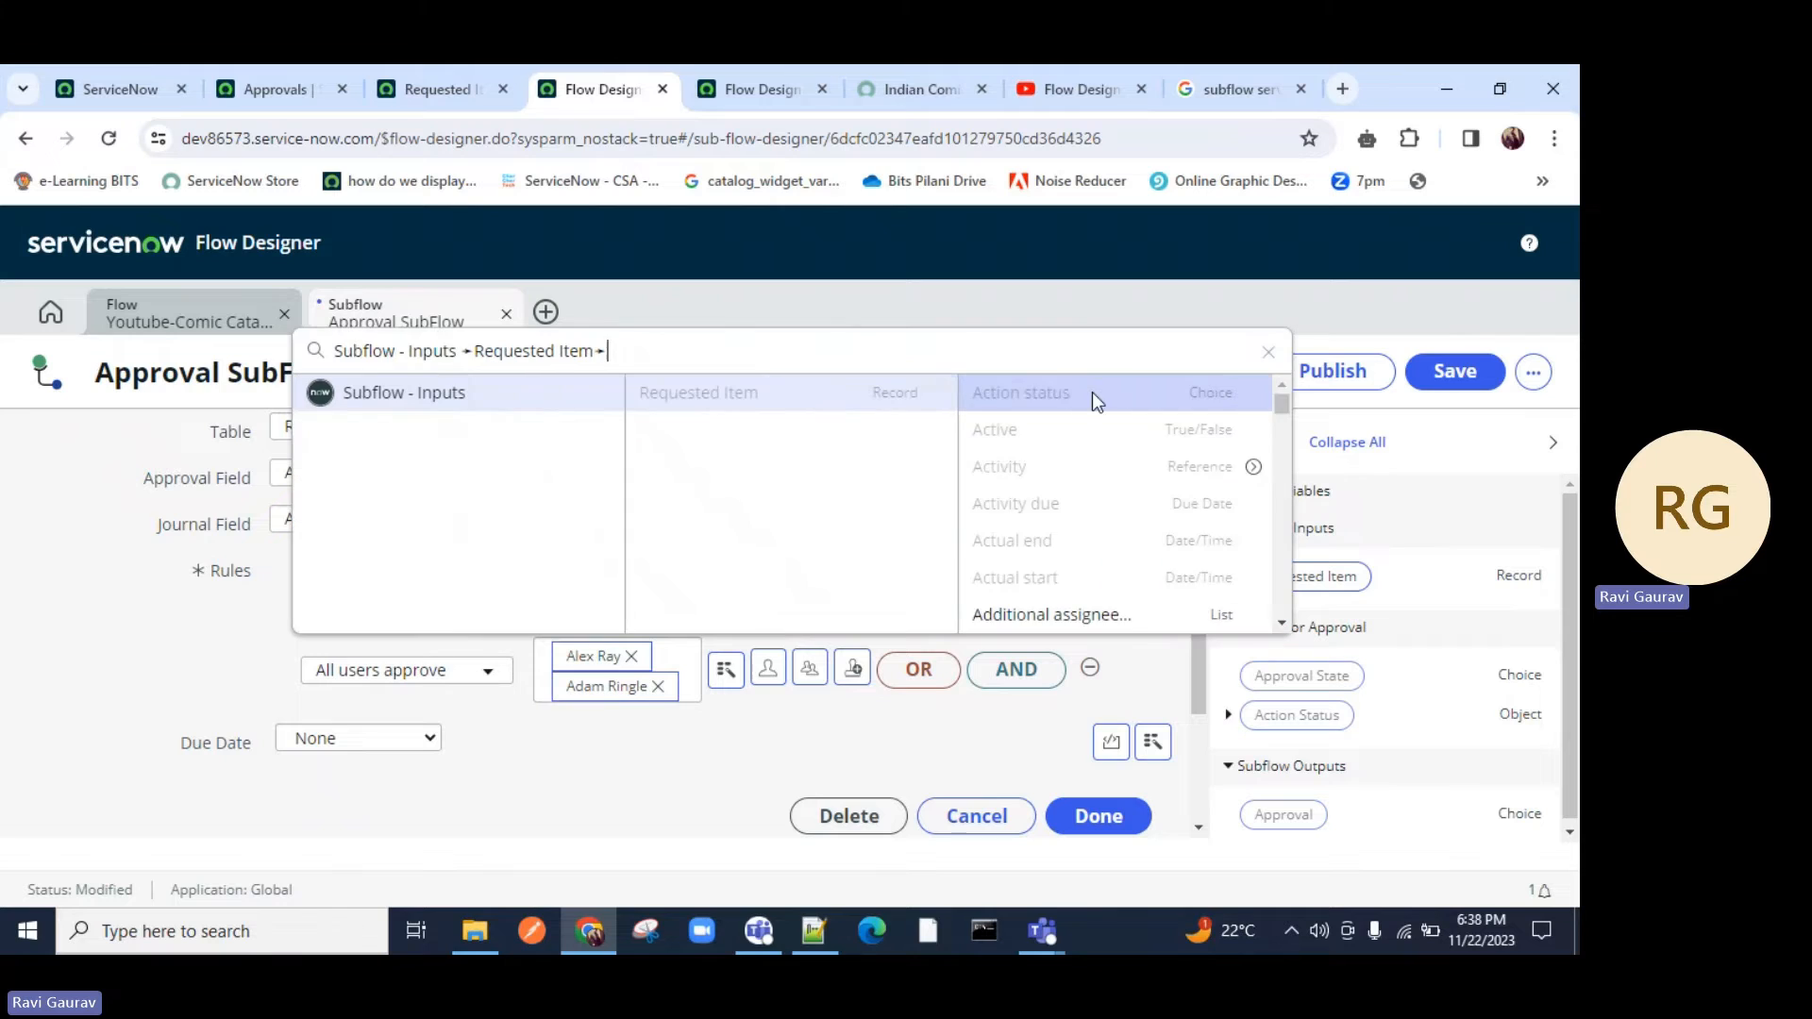
scroll(1067, 466, down, 5)
scroll(1066, 467, down, 10)
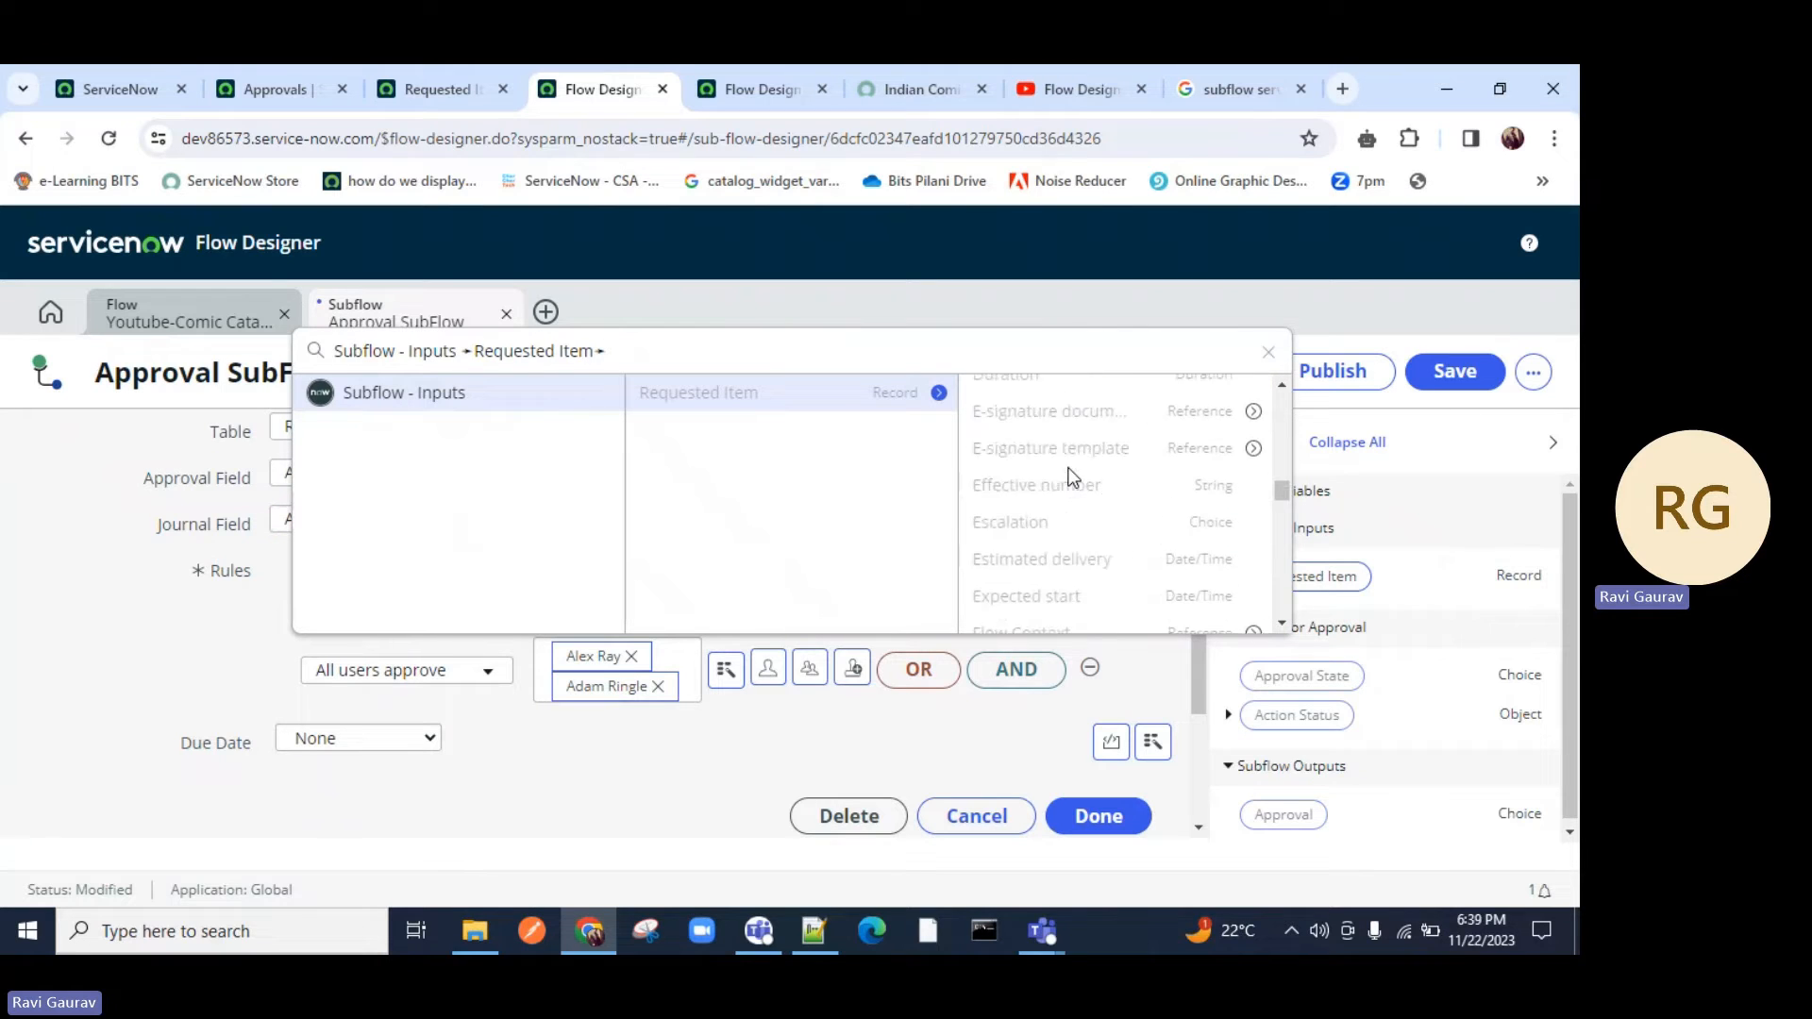
scroll(1070, 462, down, 3)
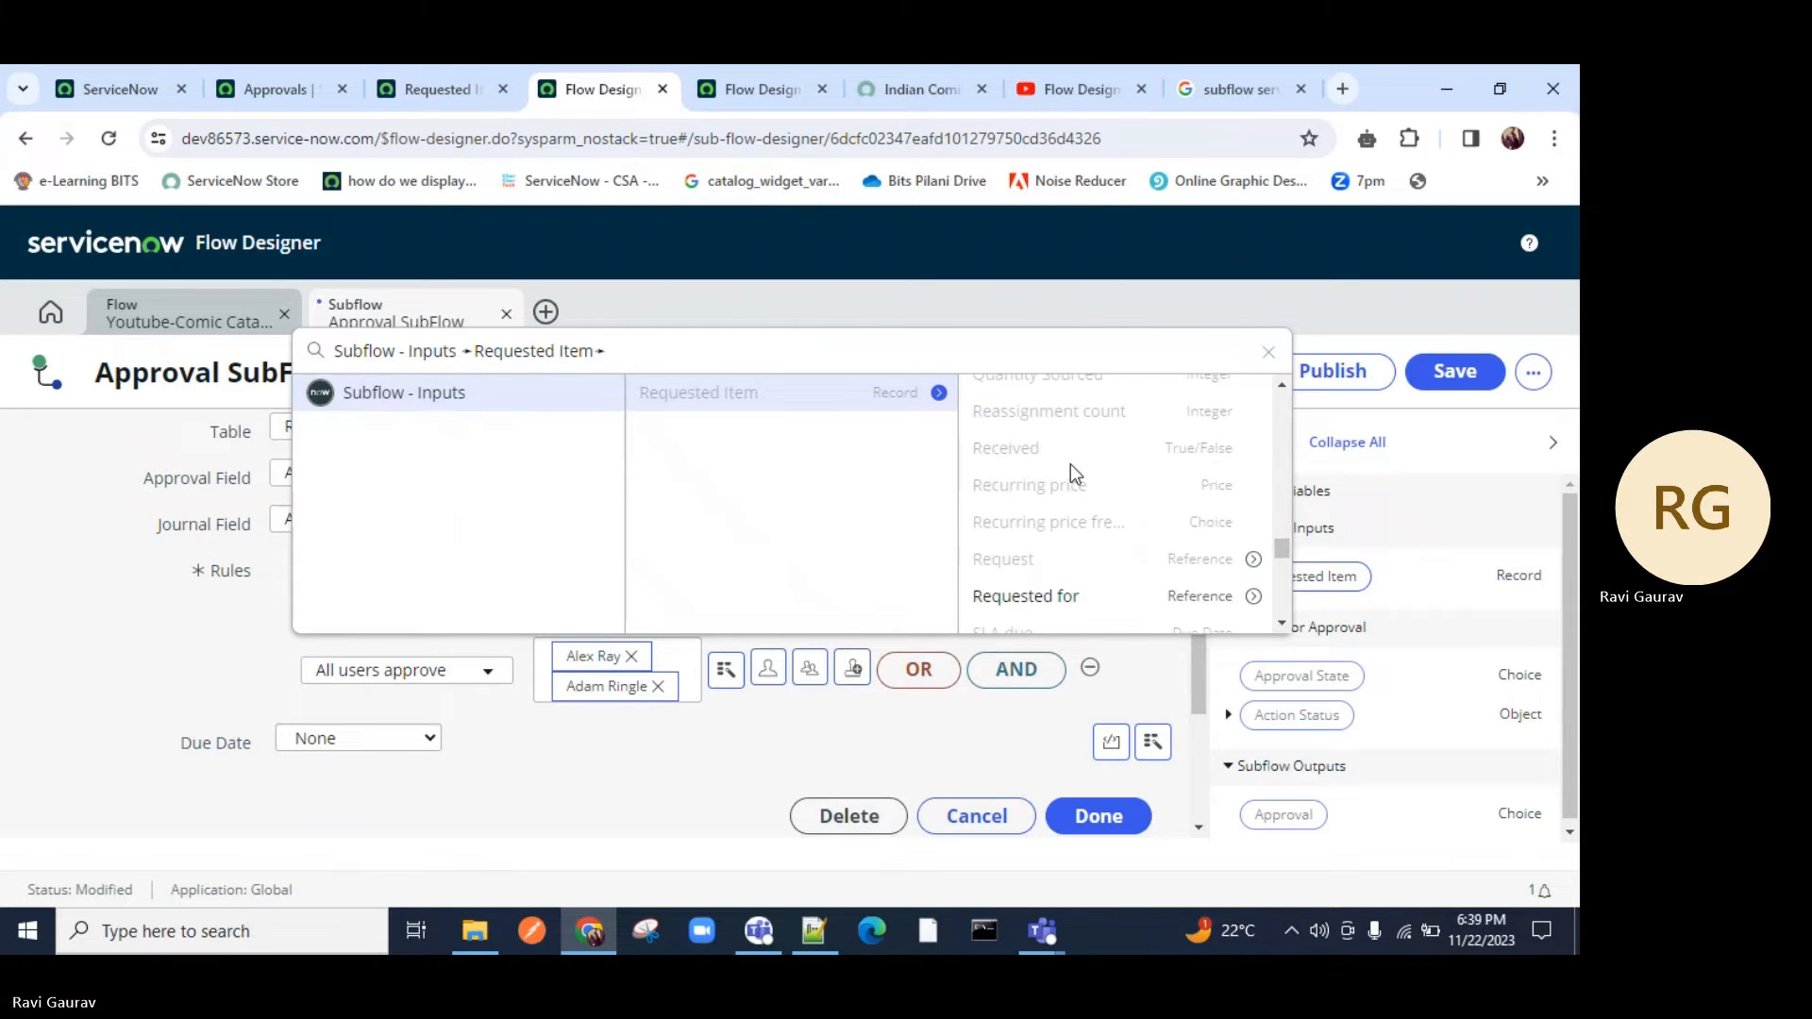
scroll(1070, 462, down, 3)
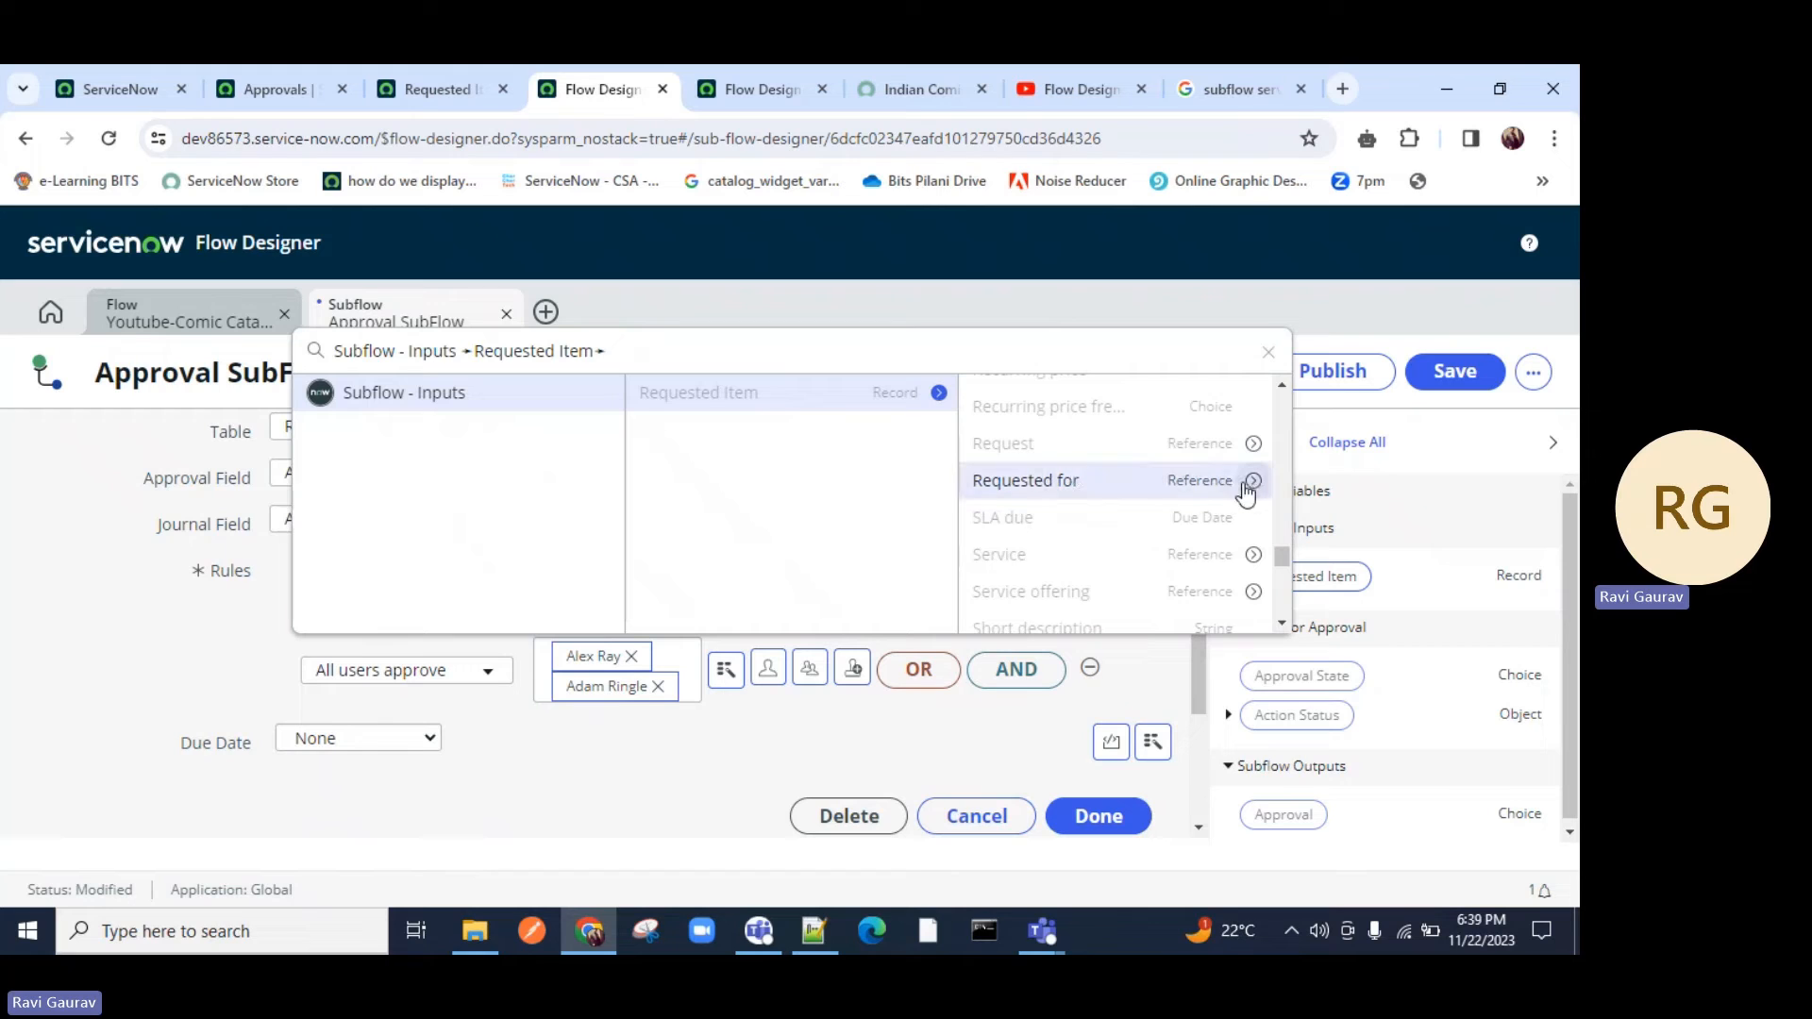
click(1268, 352)
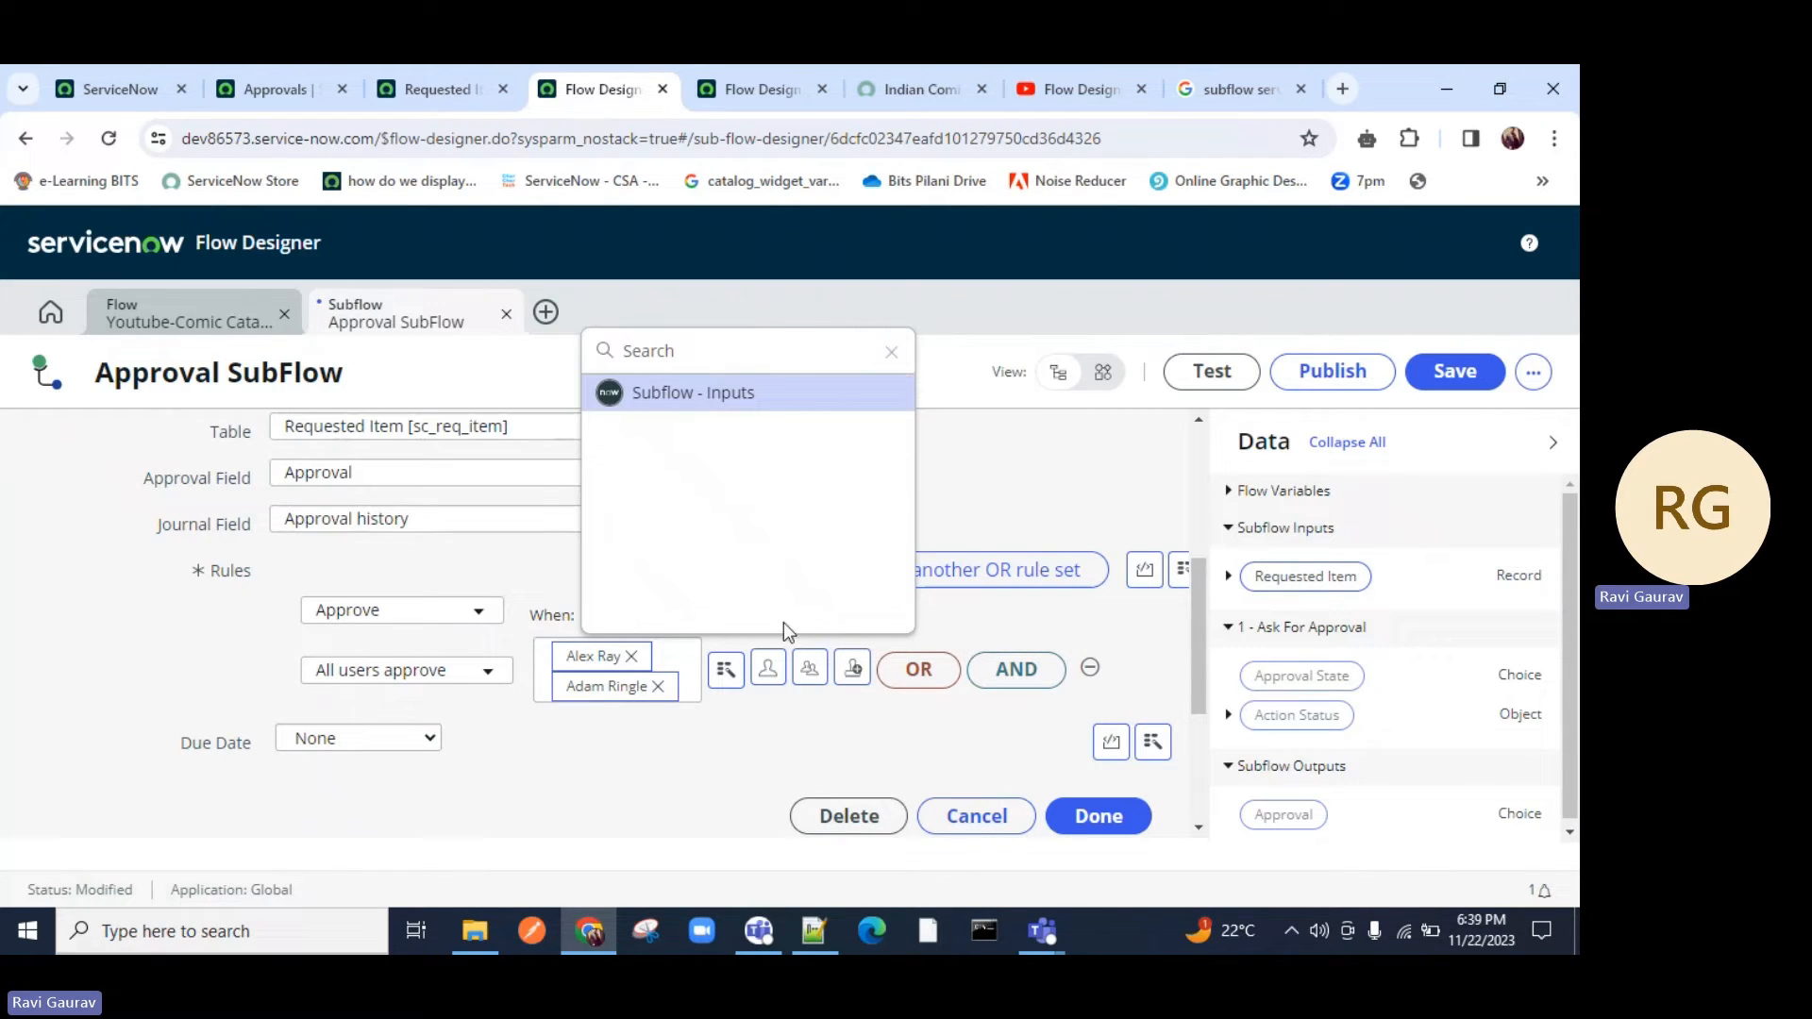
click(220, 648)
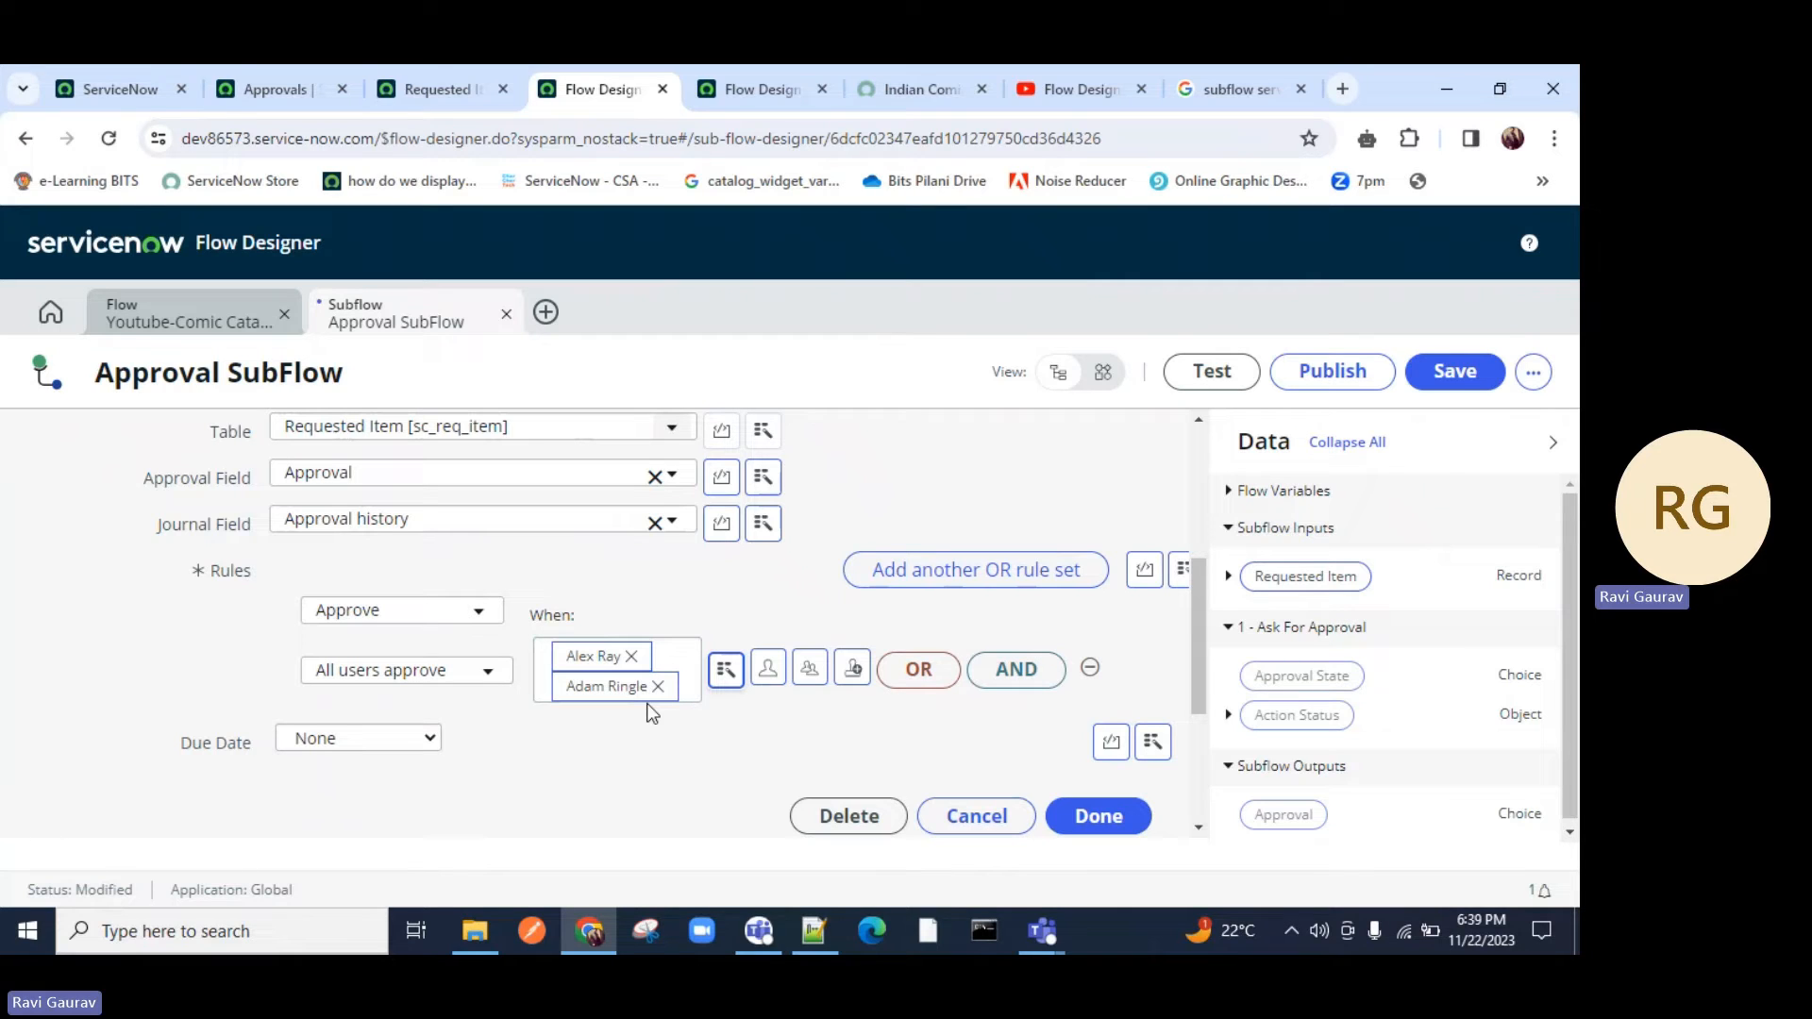
Add another OR rule set to the Ask For Approval action, set to Reject with the All users reject rule.
scroll(477, 614, down, 1)
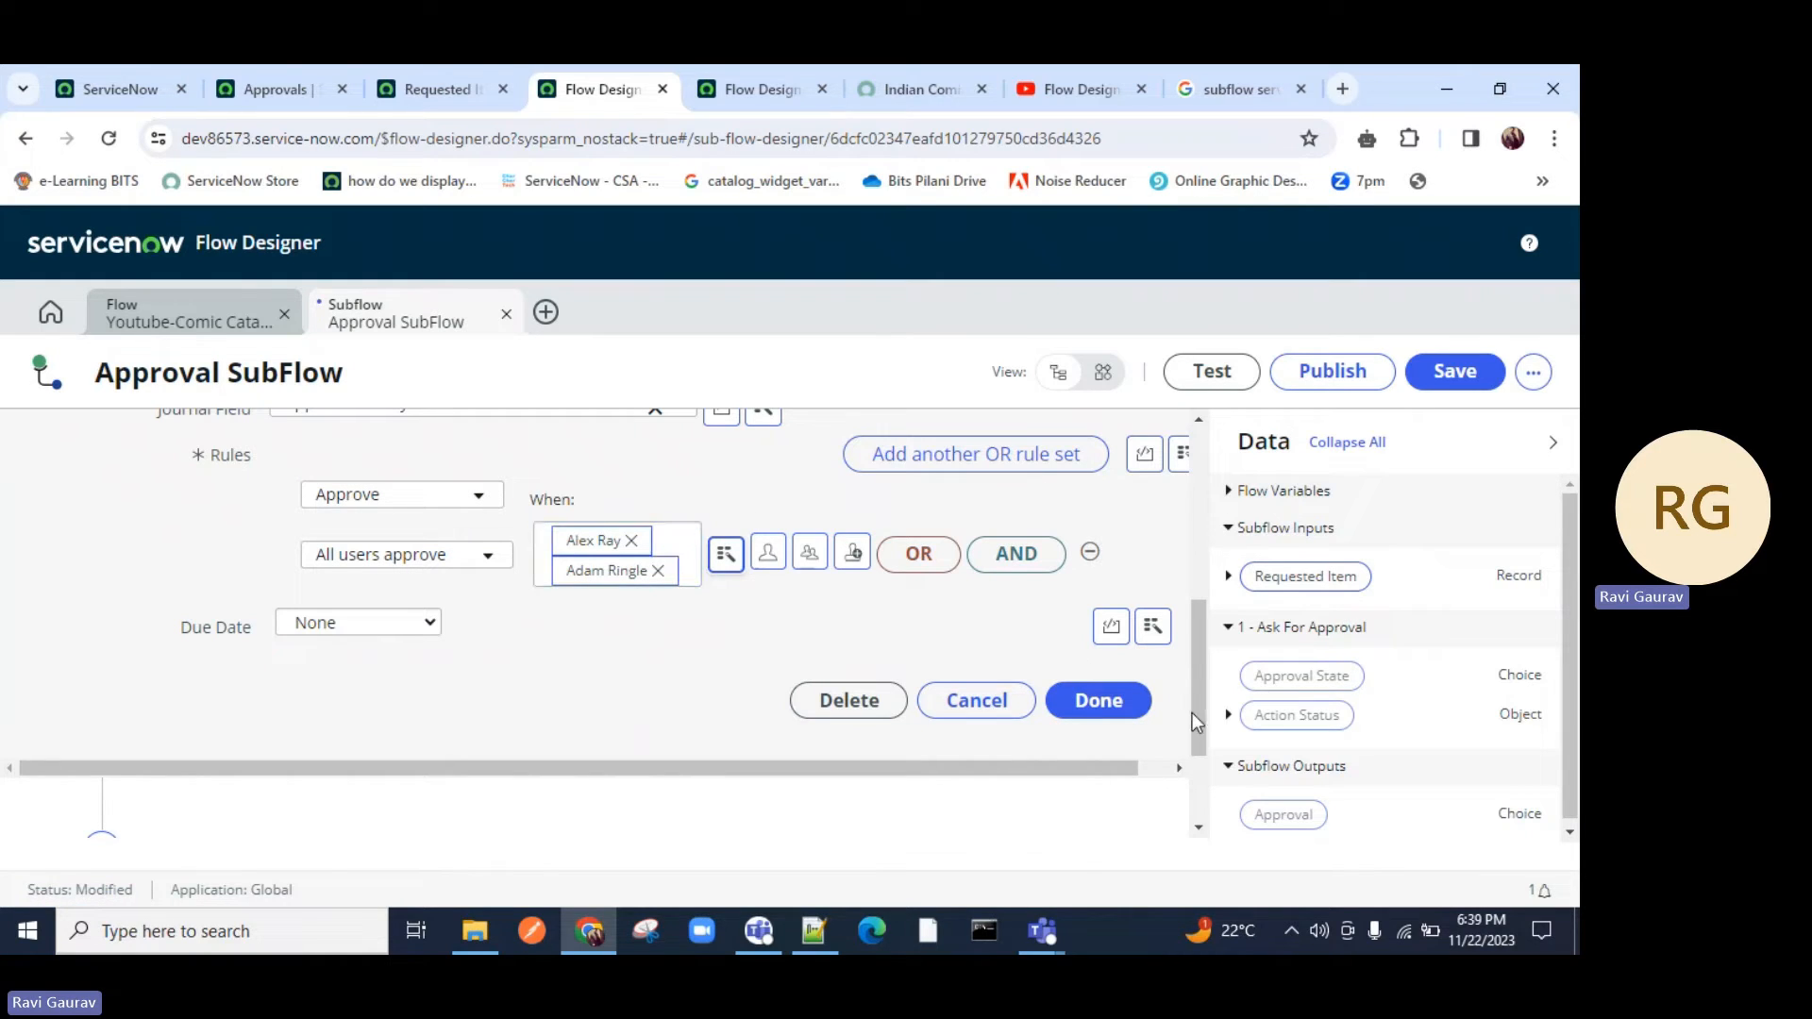
click(1552, 442)
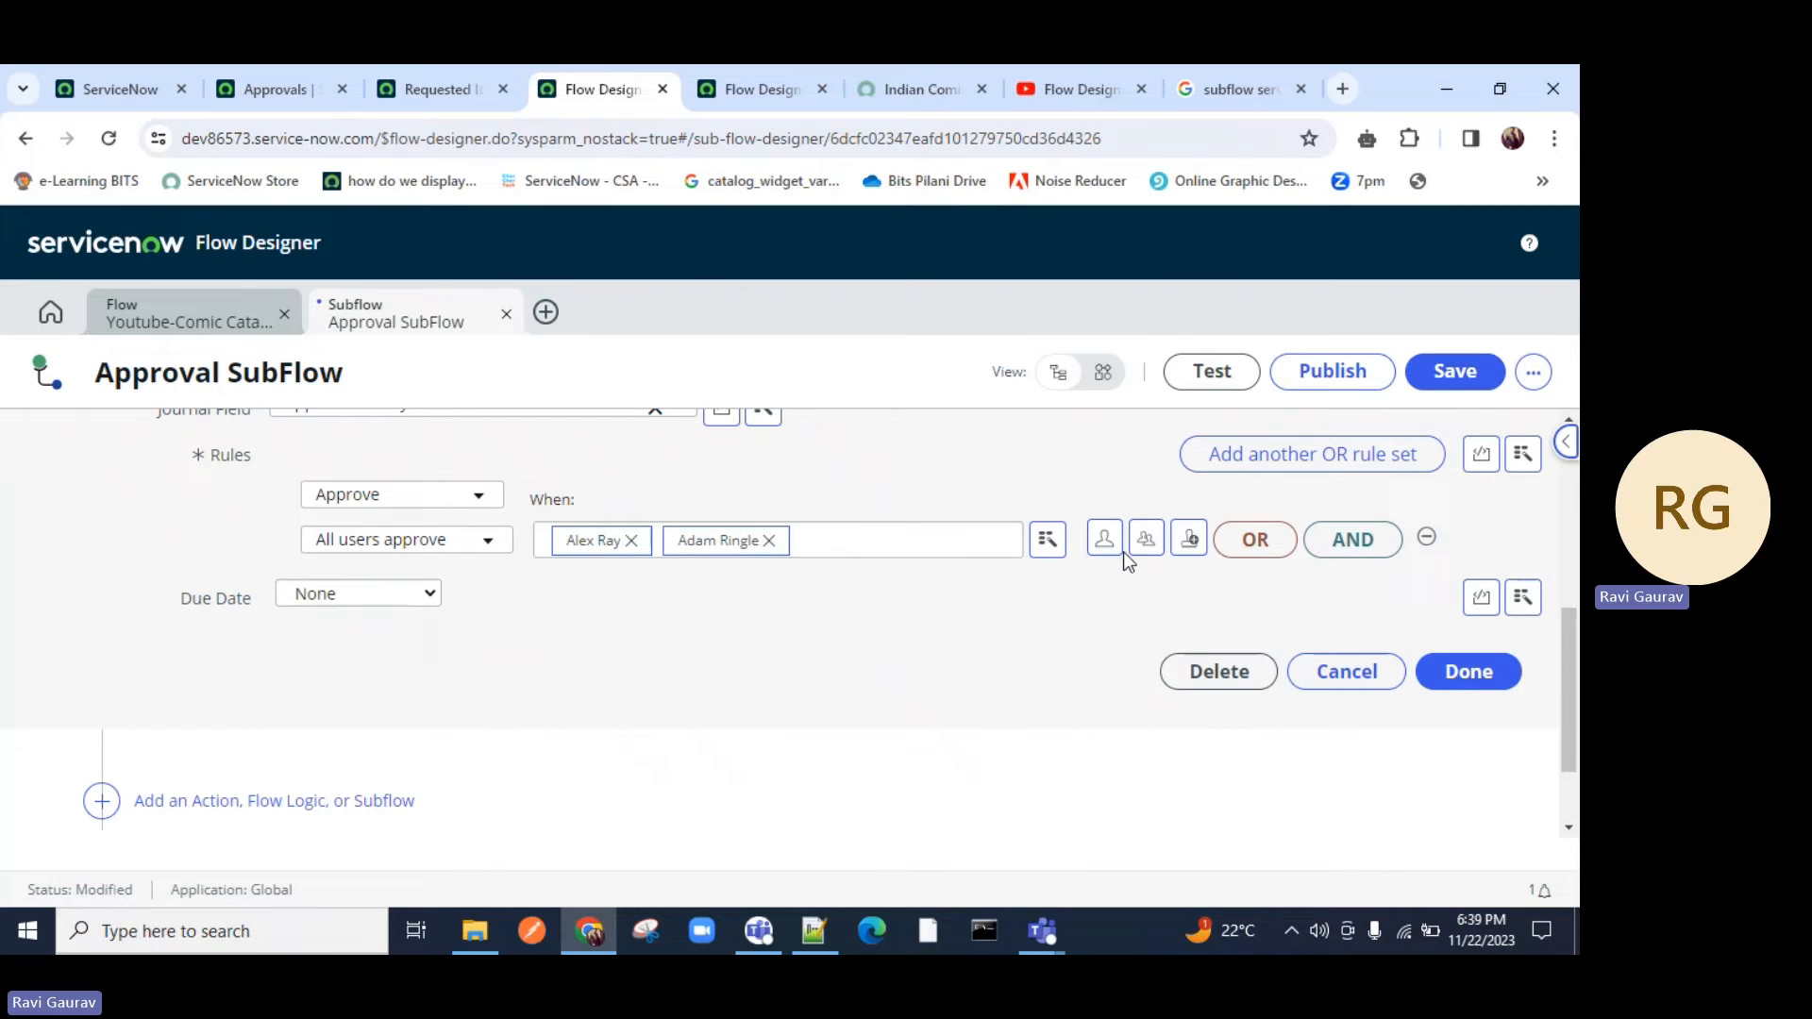
click(1280, 555)
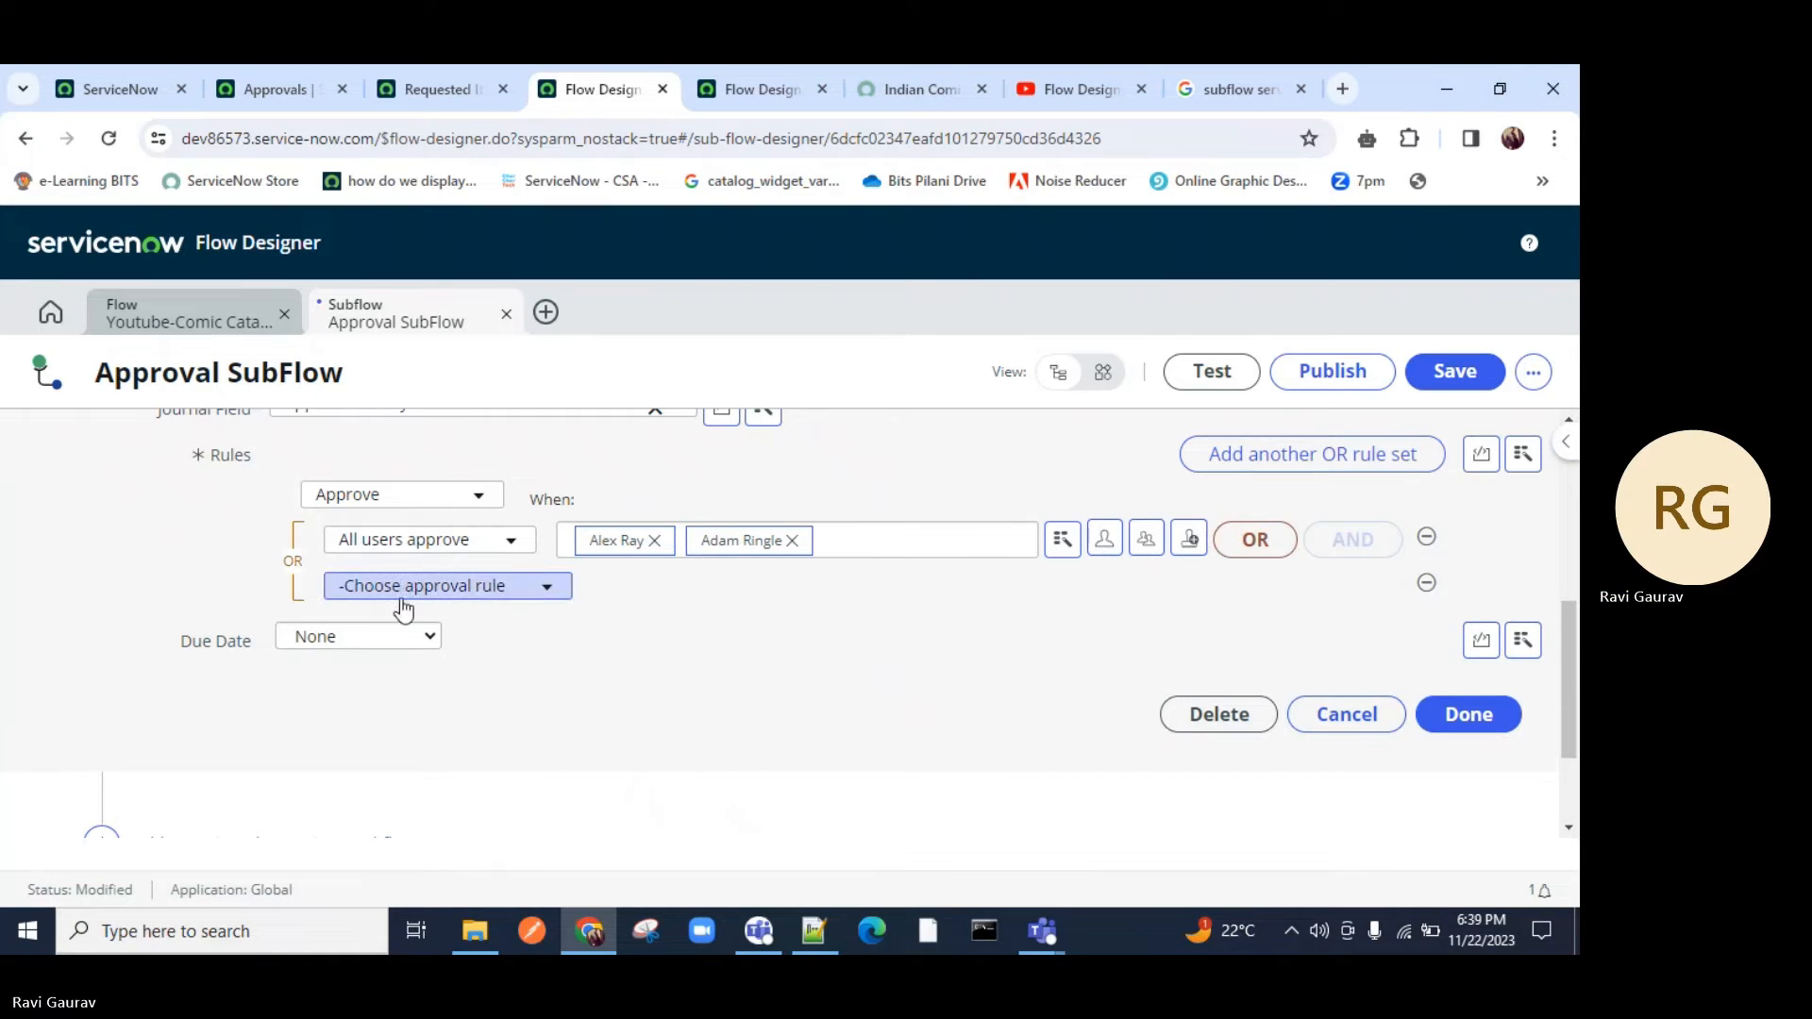
click(1426, 583)
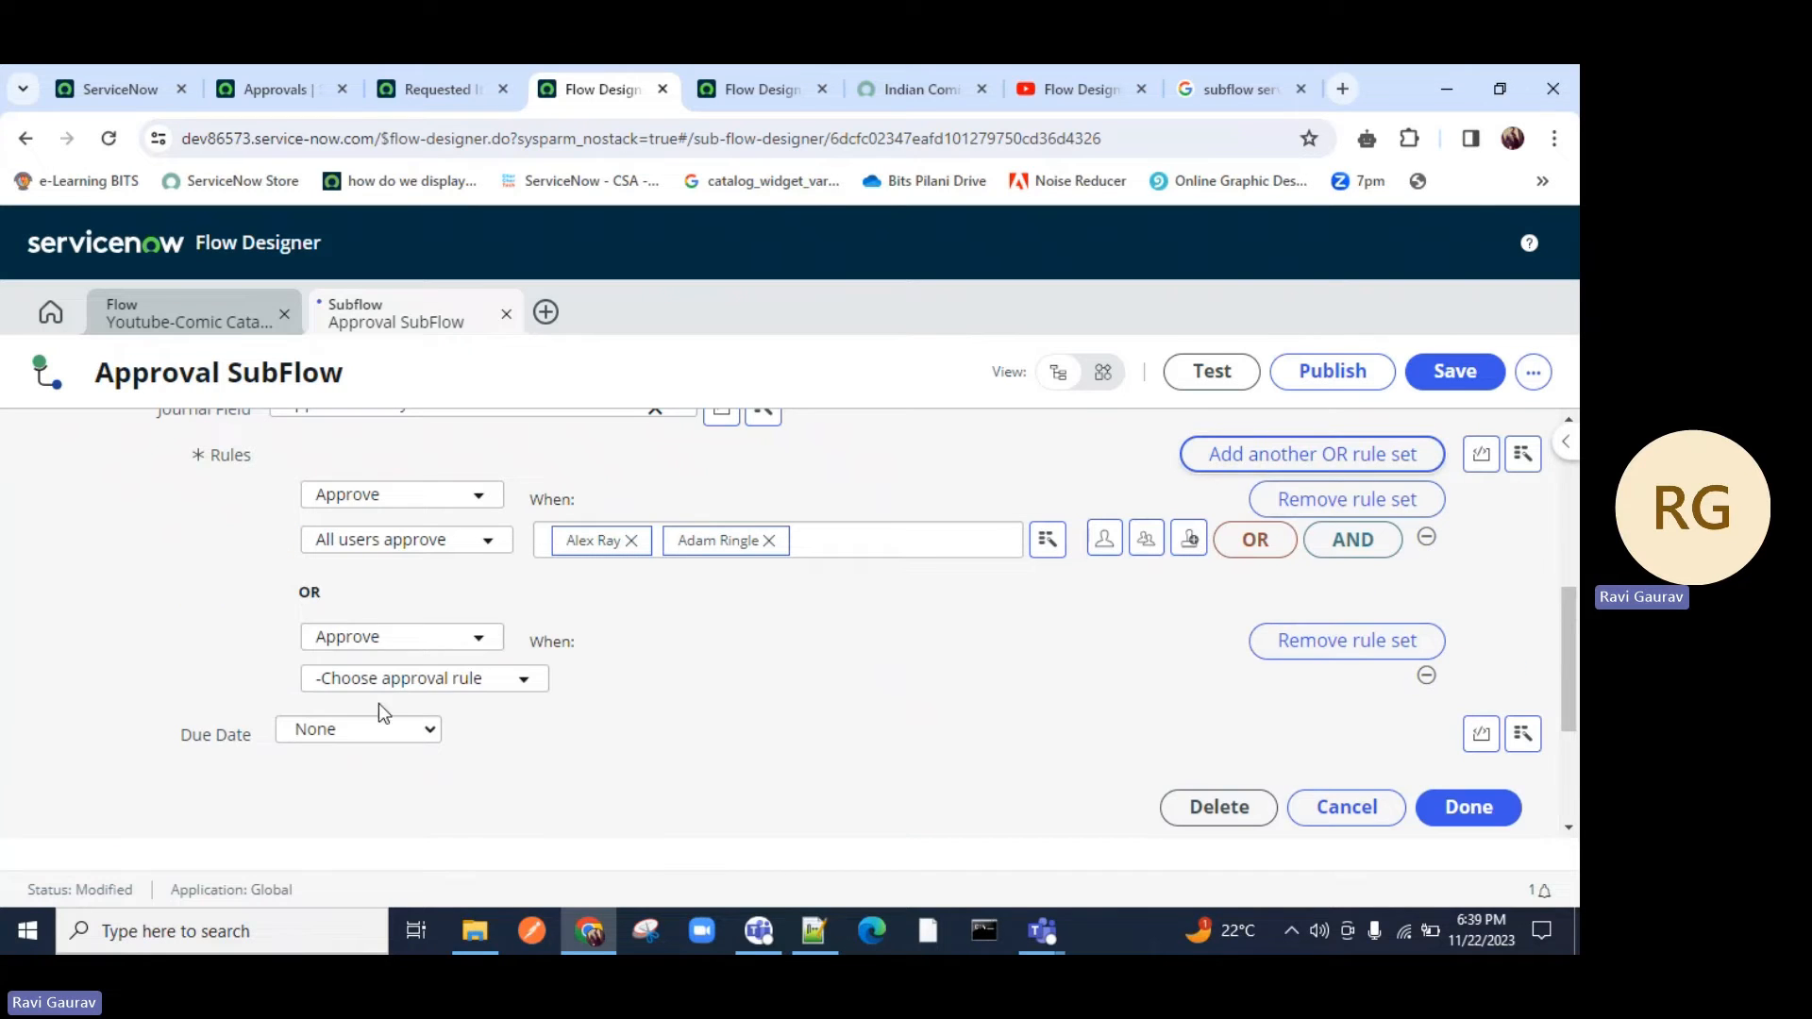
click(428, 632)
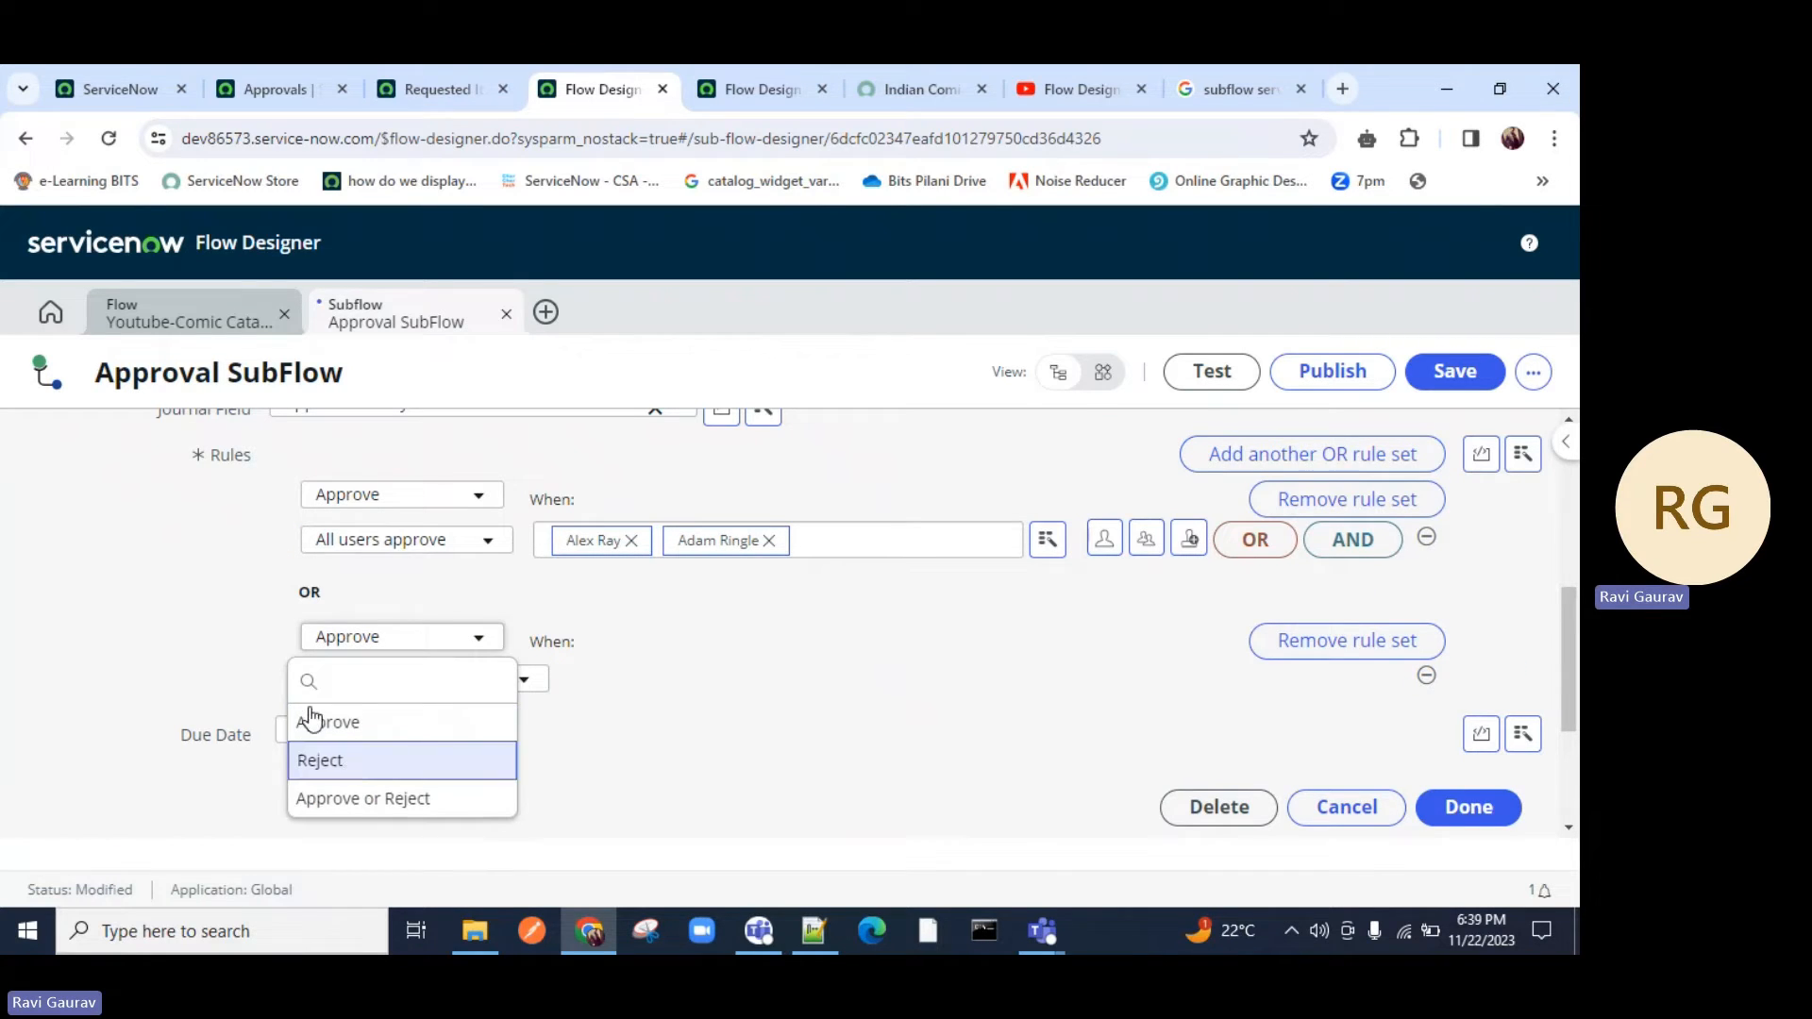
click(355, 759)
click(522, 696)
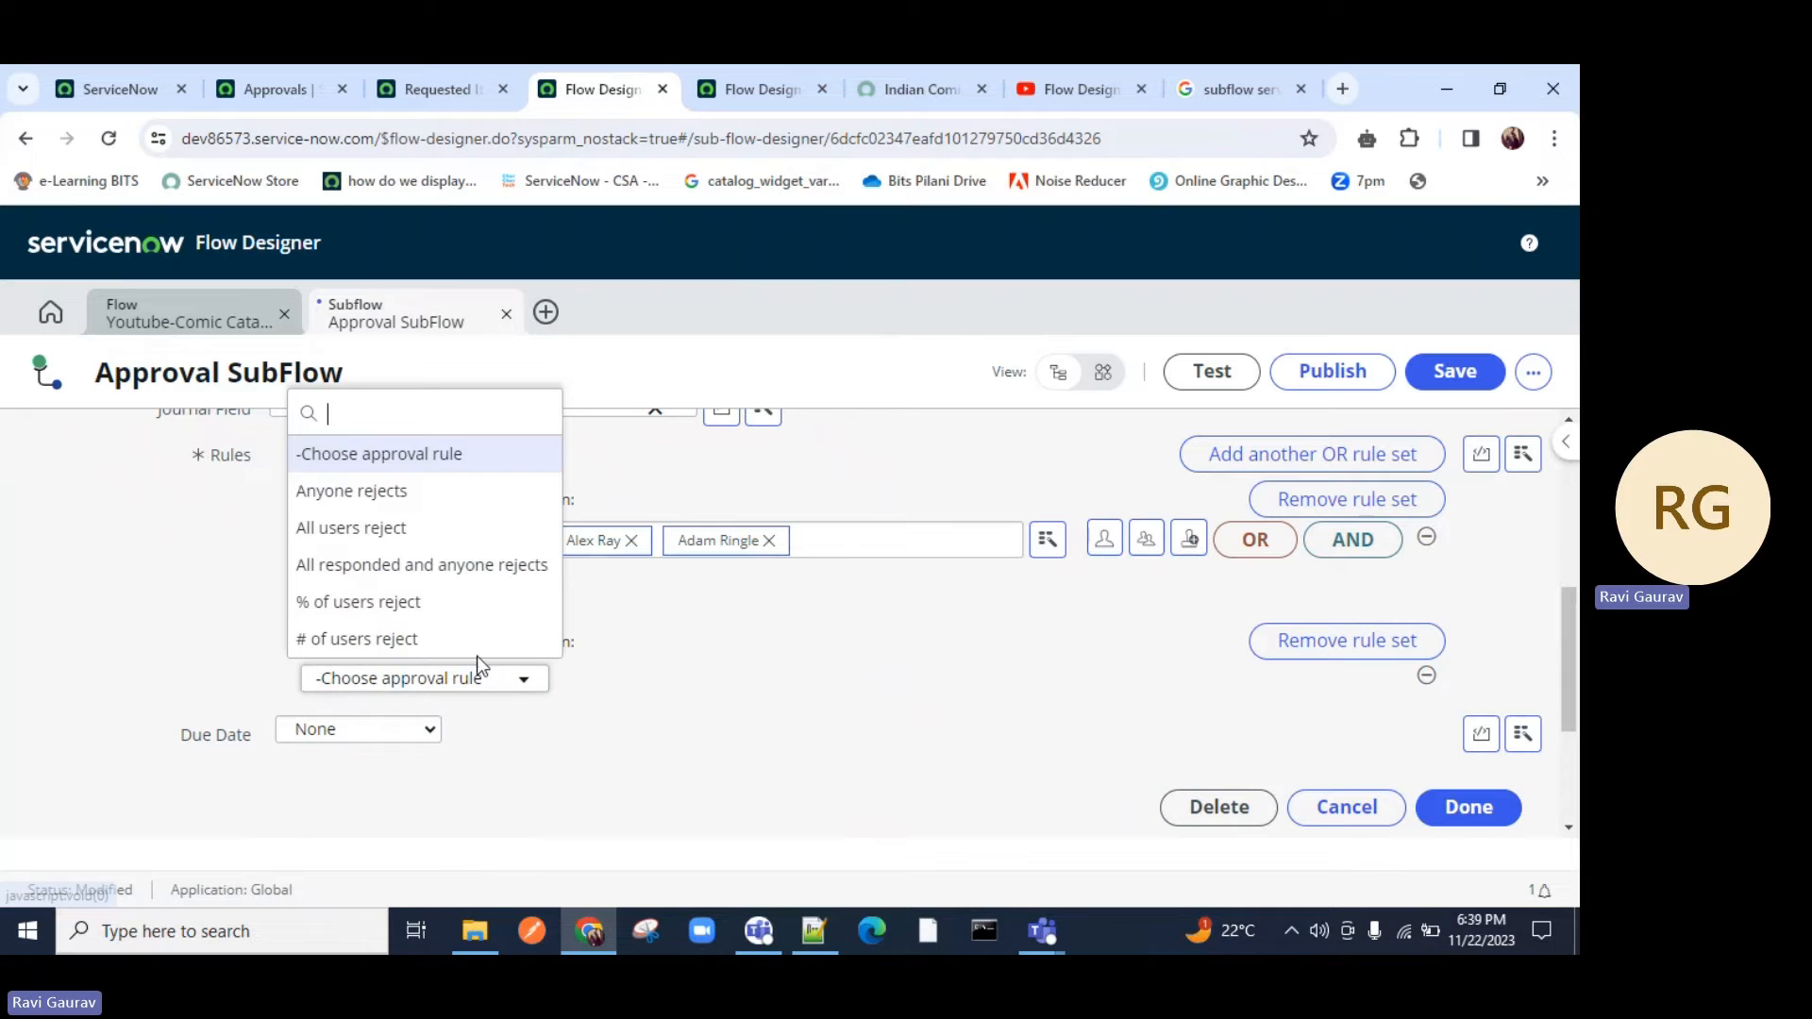
click(352, 529)
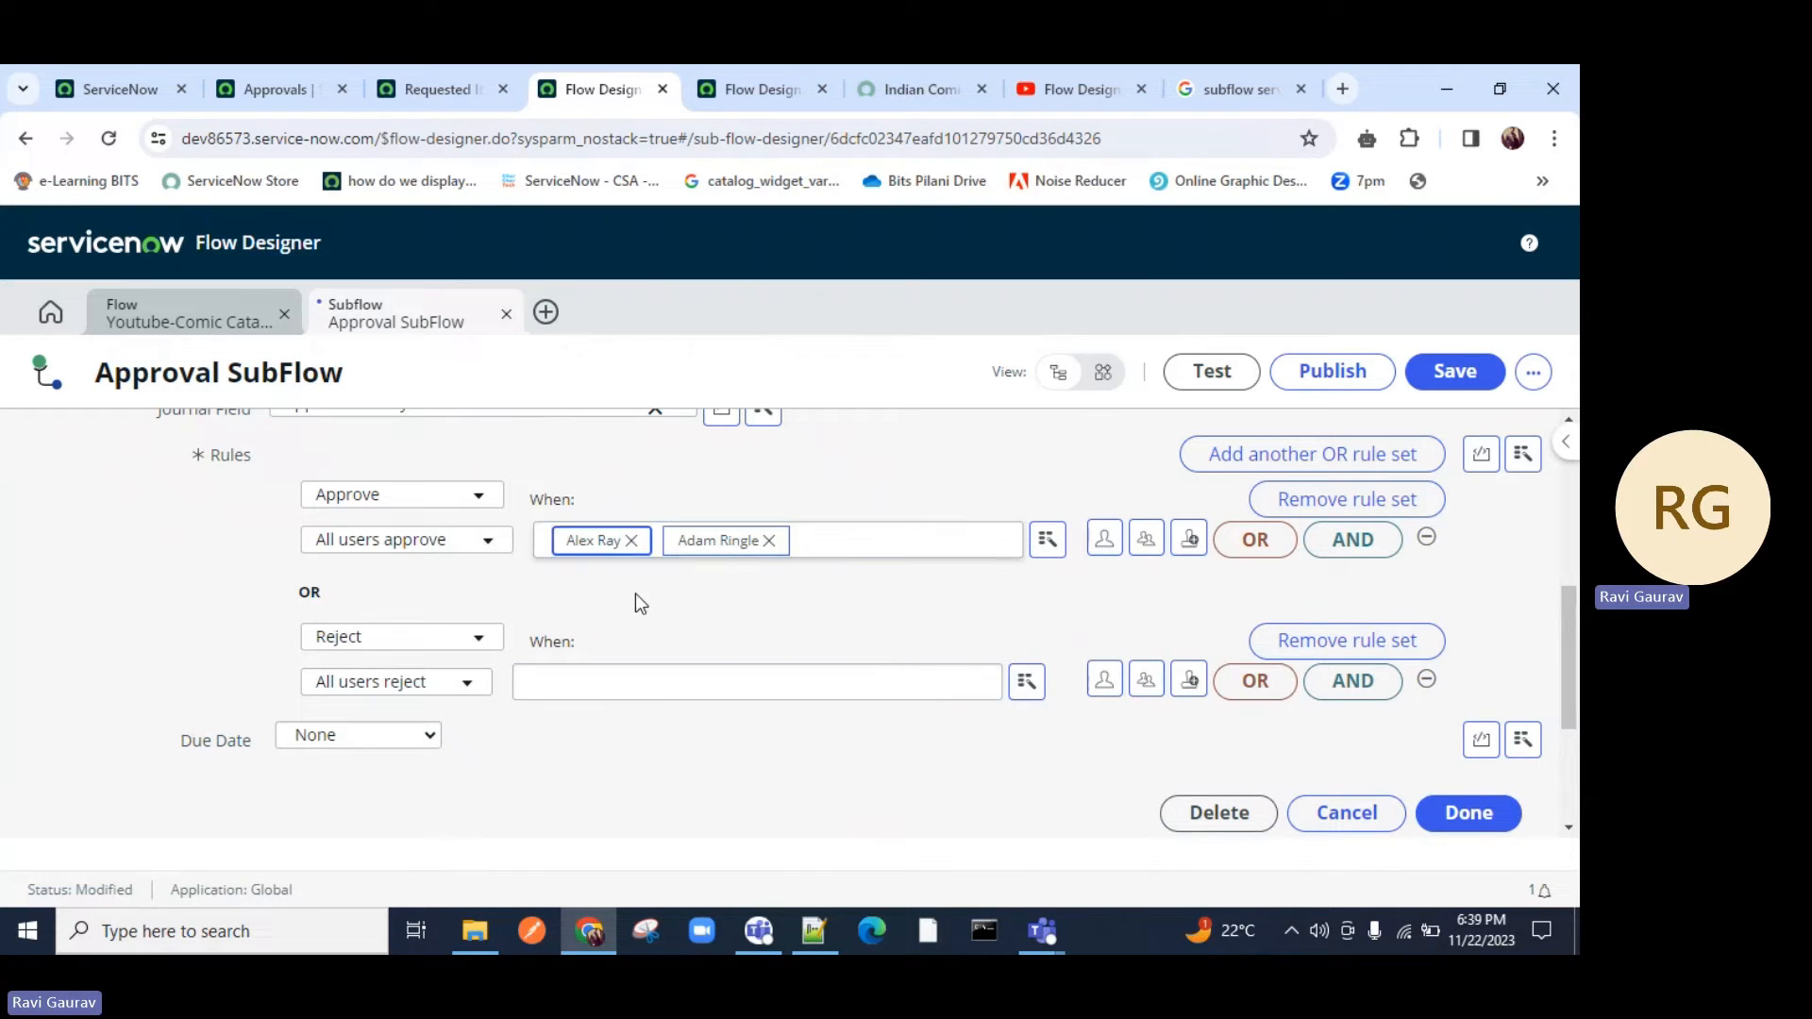
Add the same two users as in the Approve rule to the All users reject rule and finish the Ask For Approval action.
click(1104, 680)
click(1037, 744)
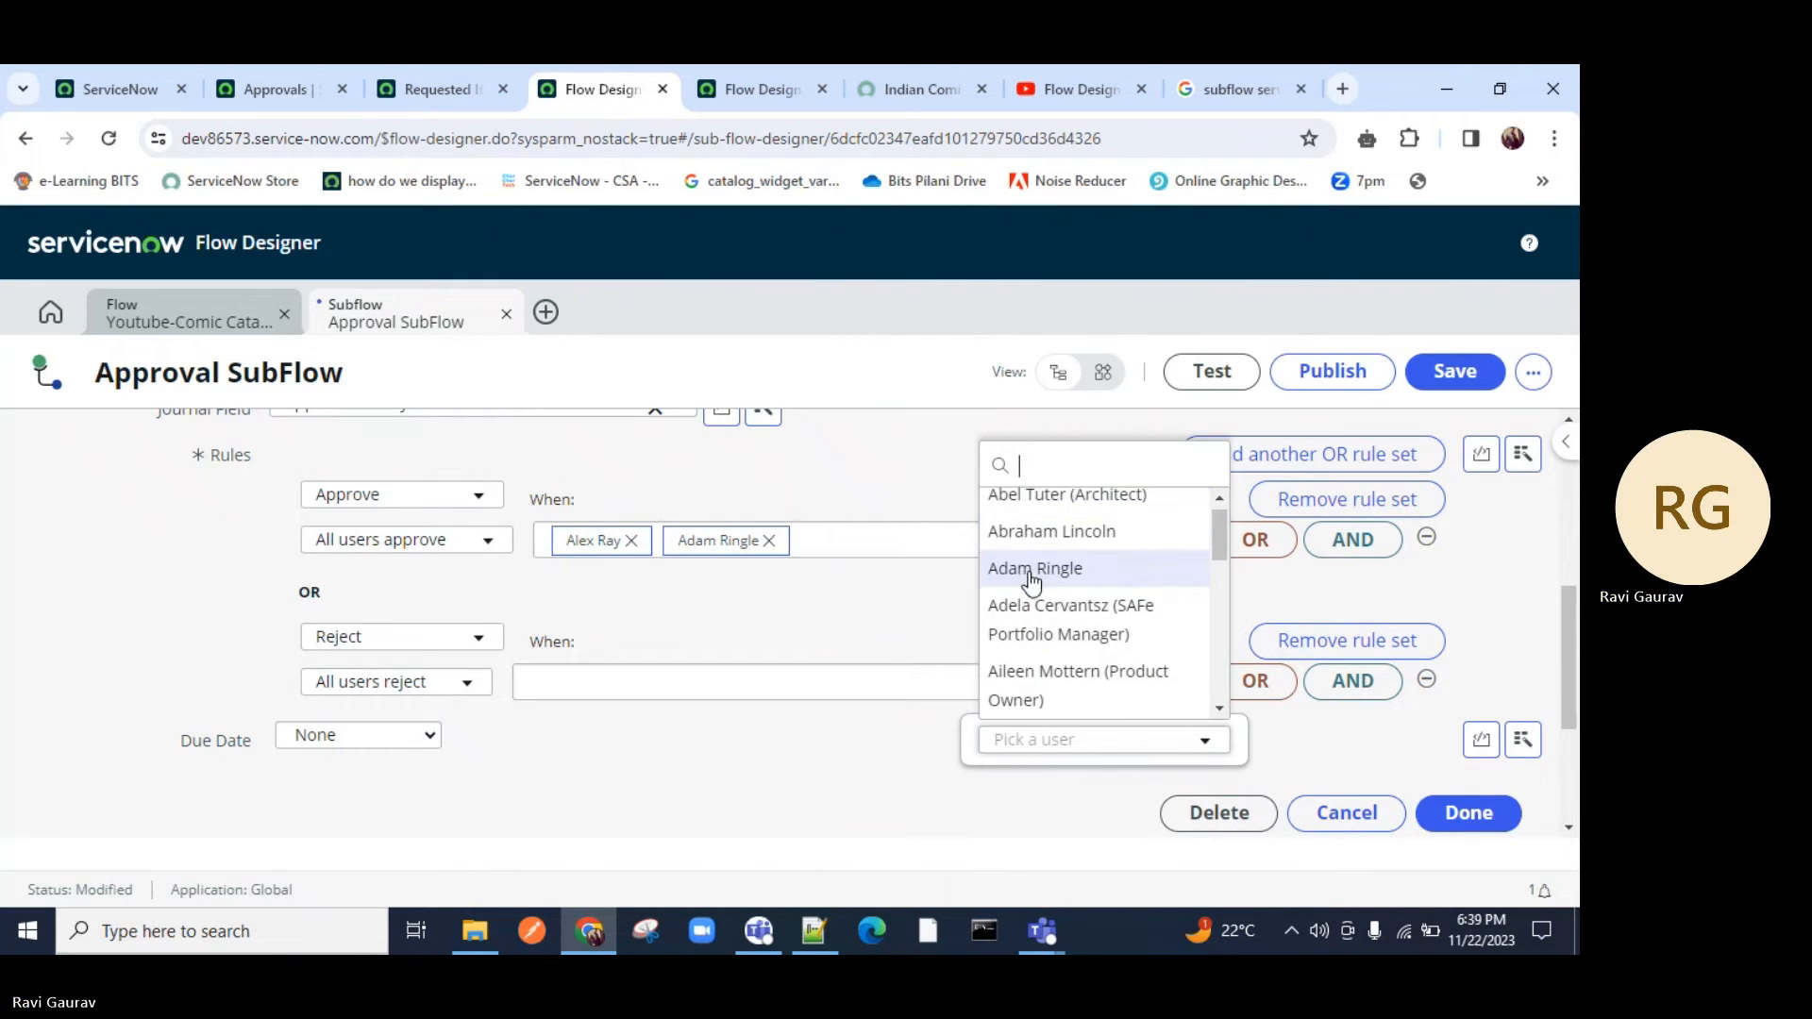
click(1095, 570)
click(1104, 684)
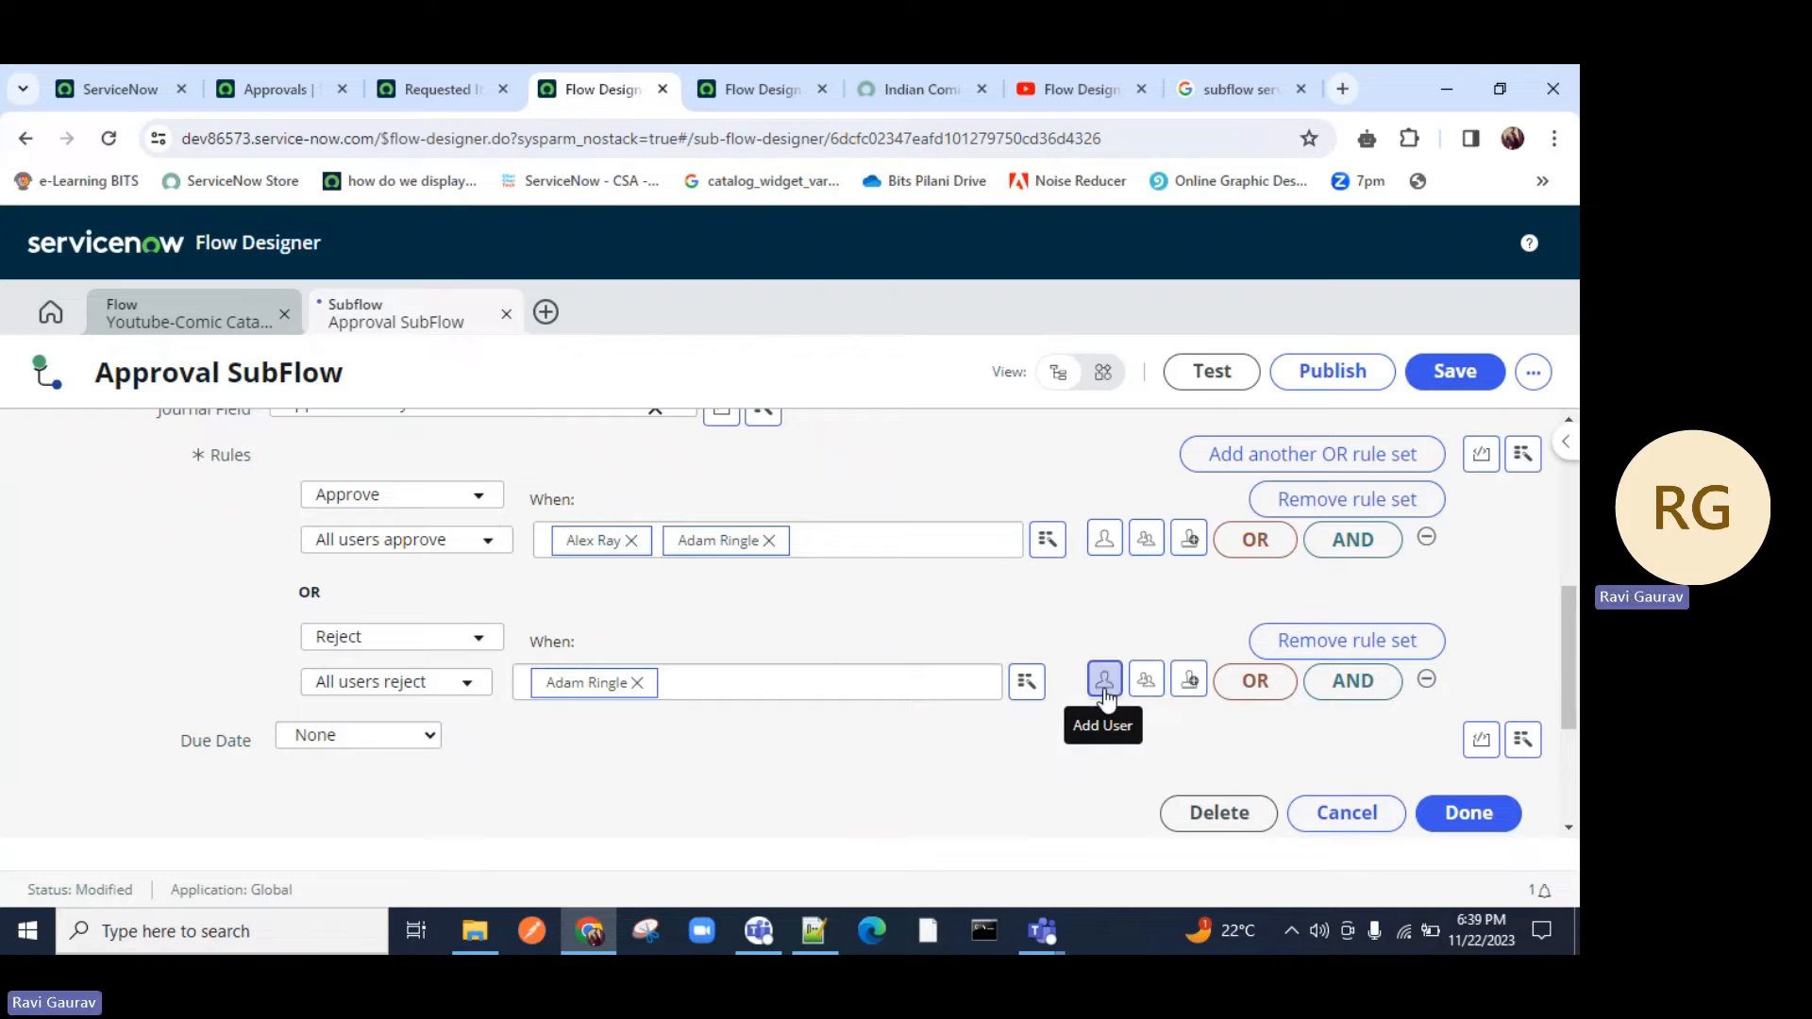
click(1072, 737)
text(a)
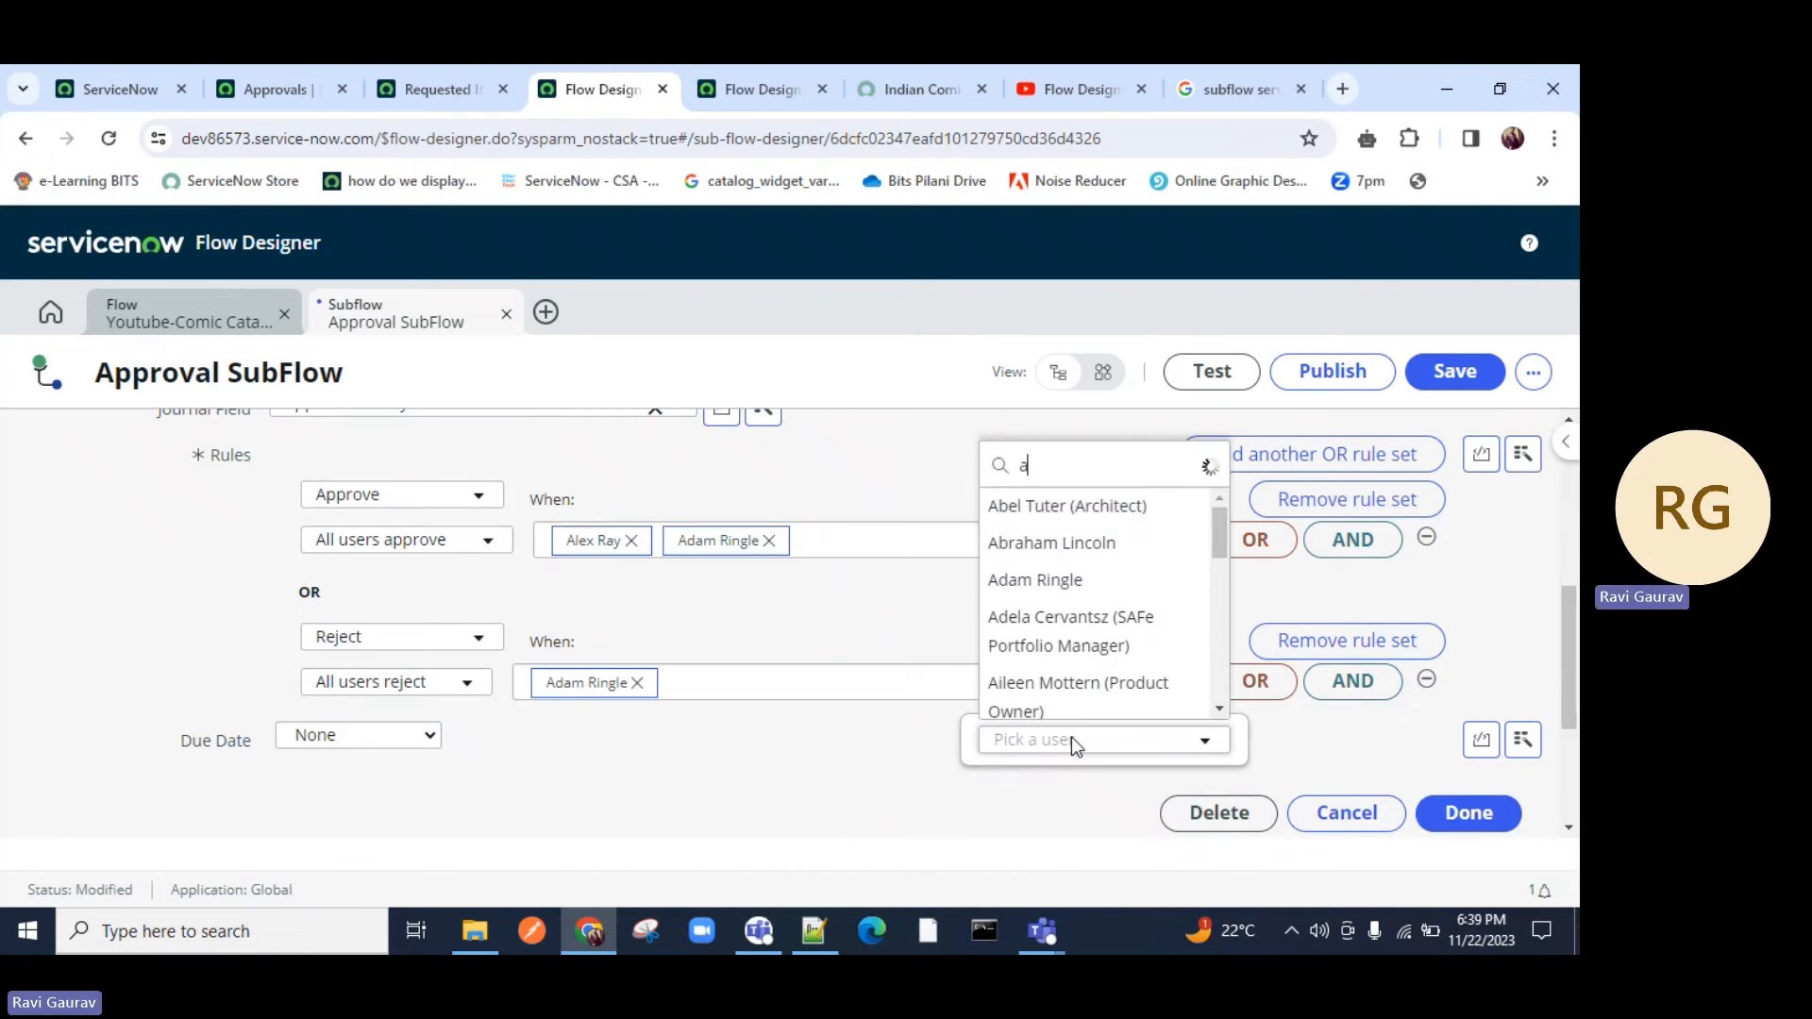
text(lex)
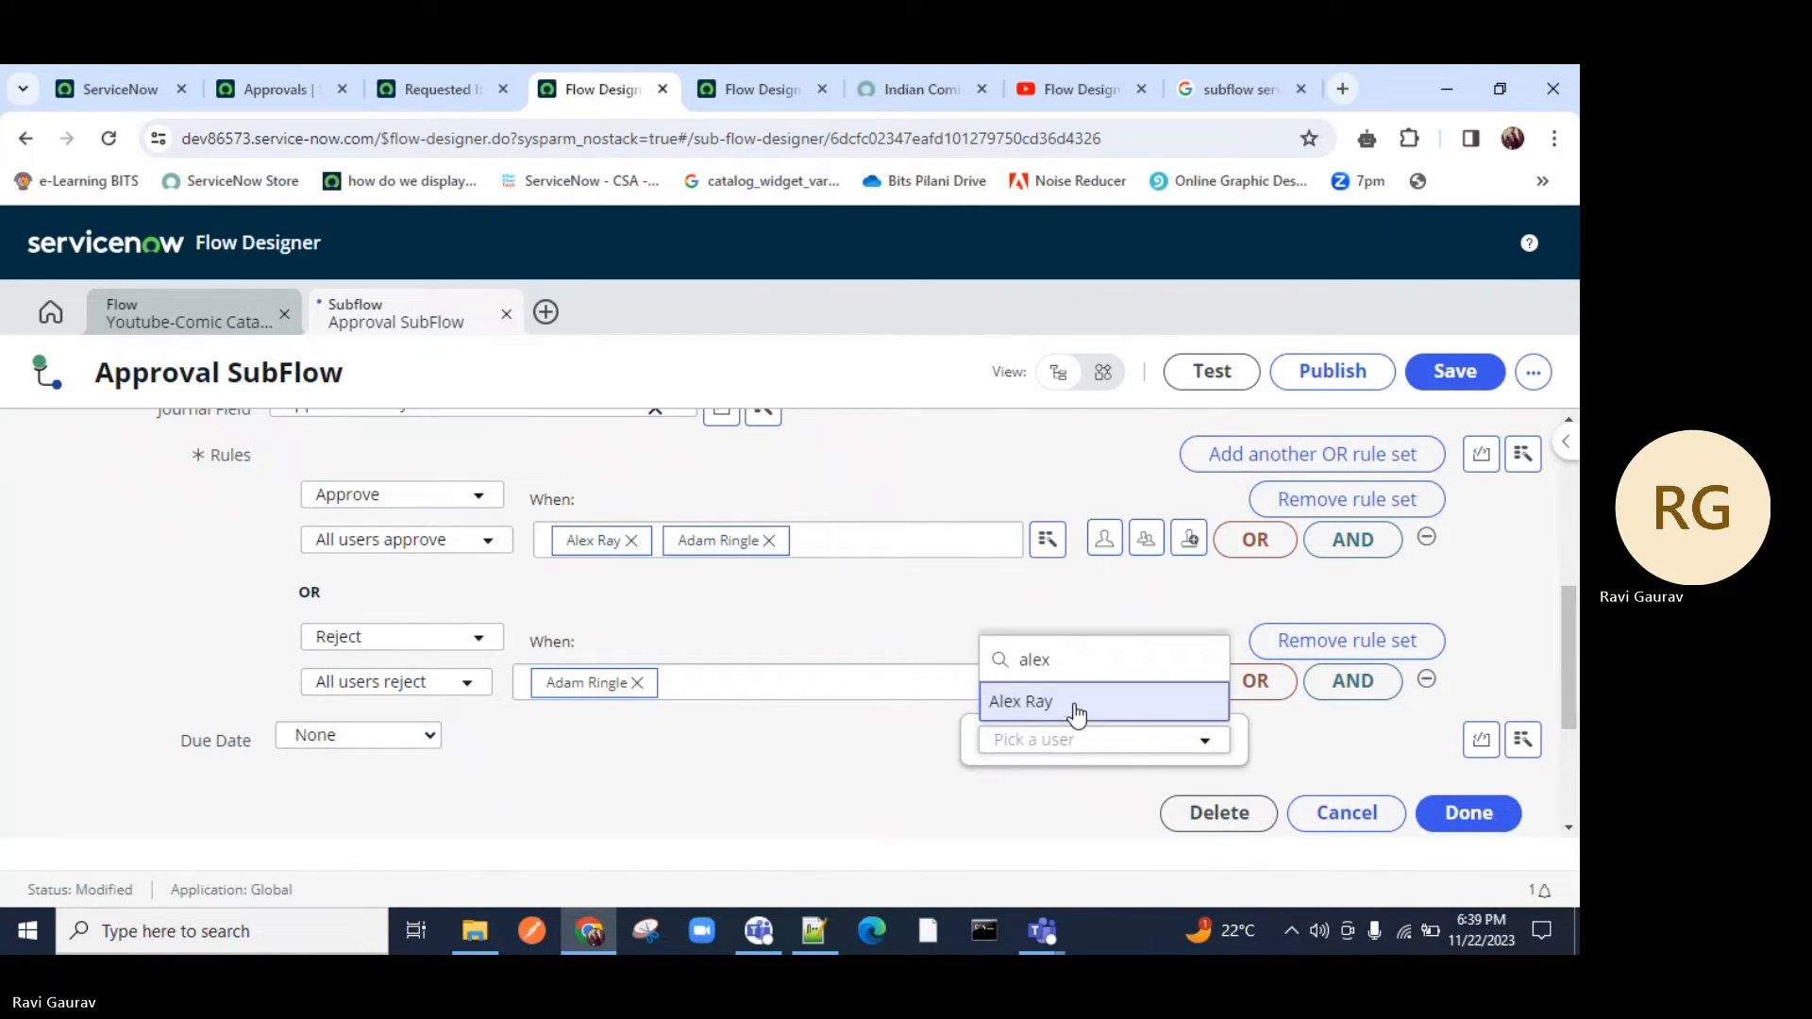
click(1074, 703)
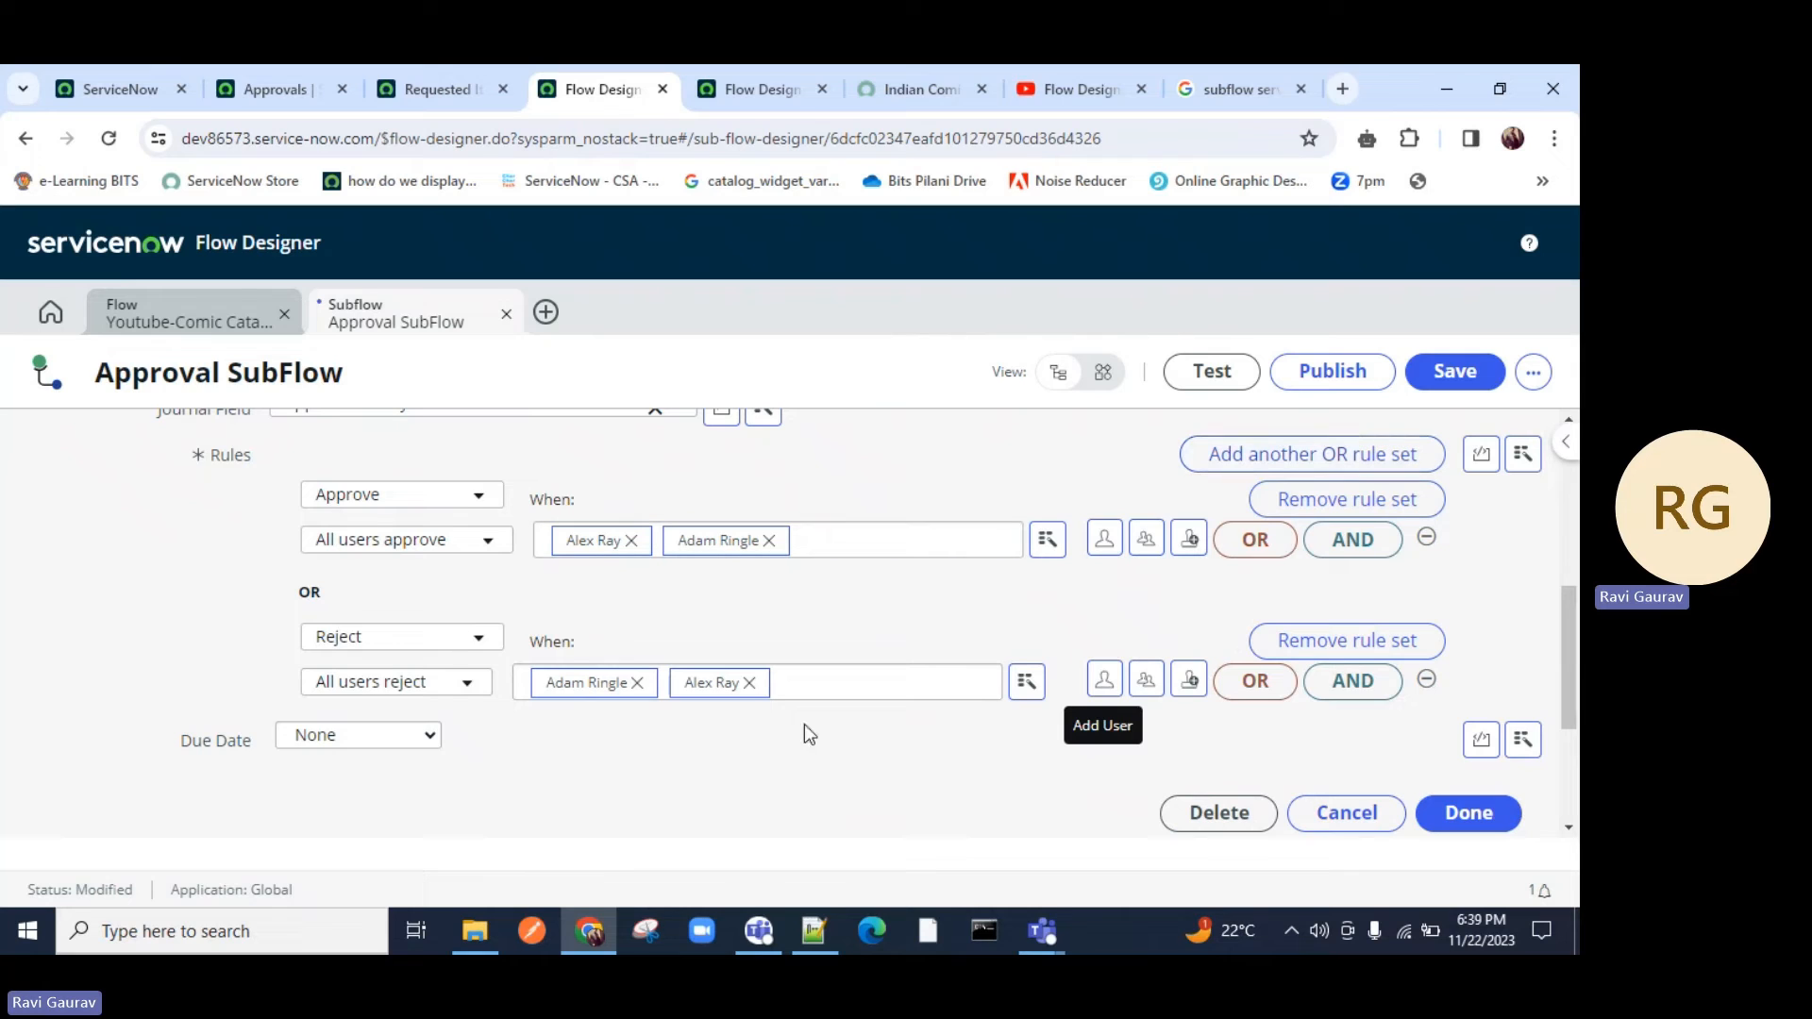
click(1454, 810)
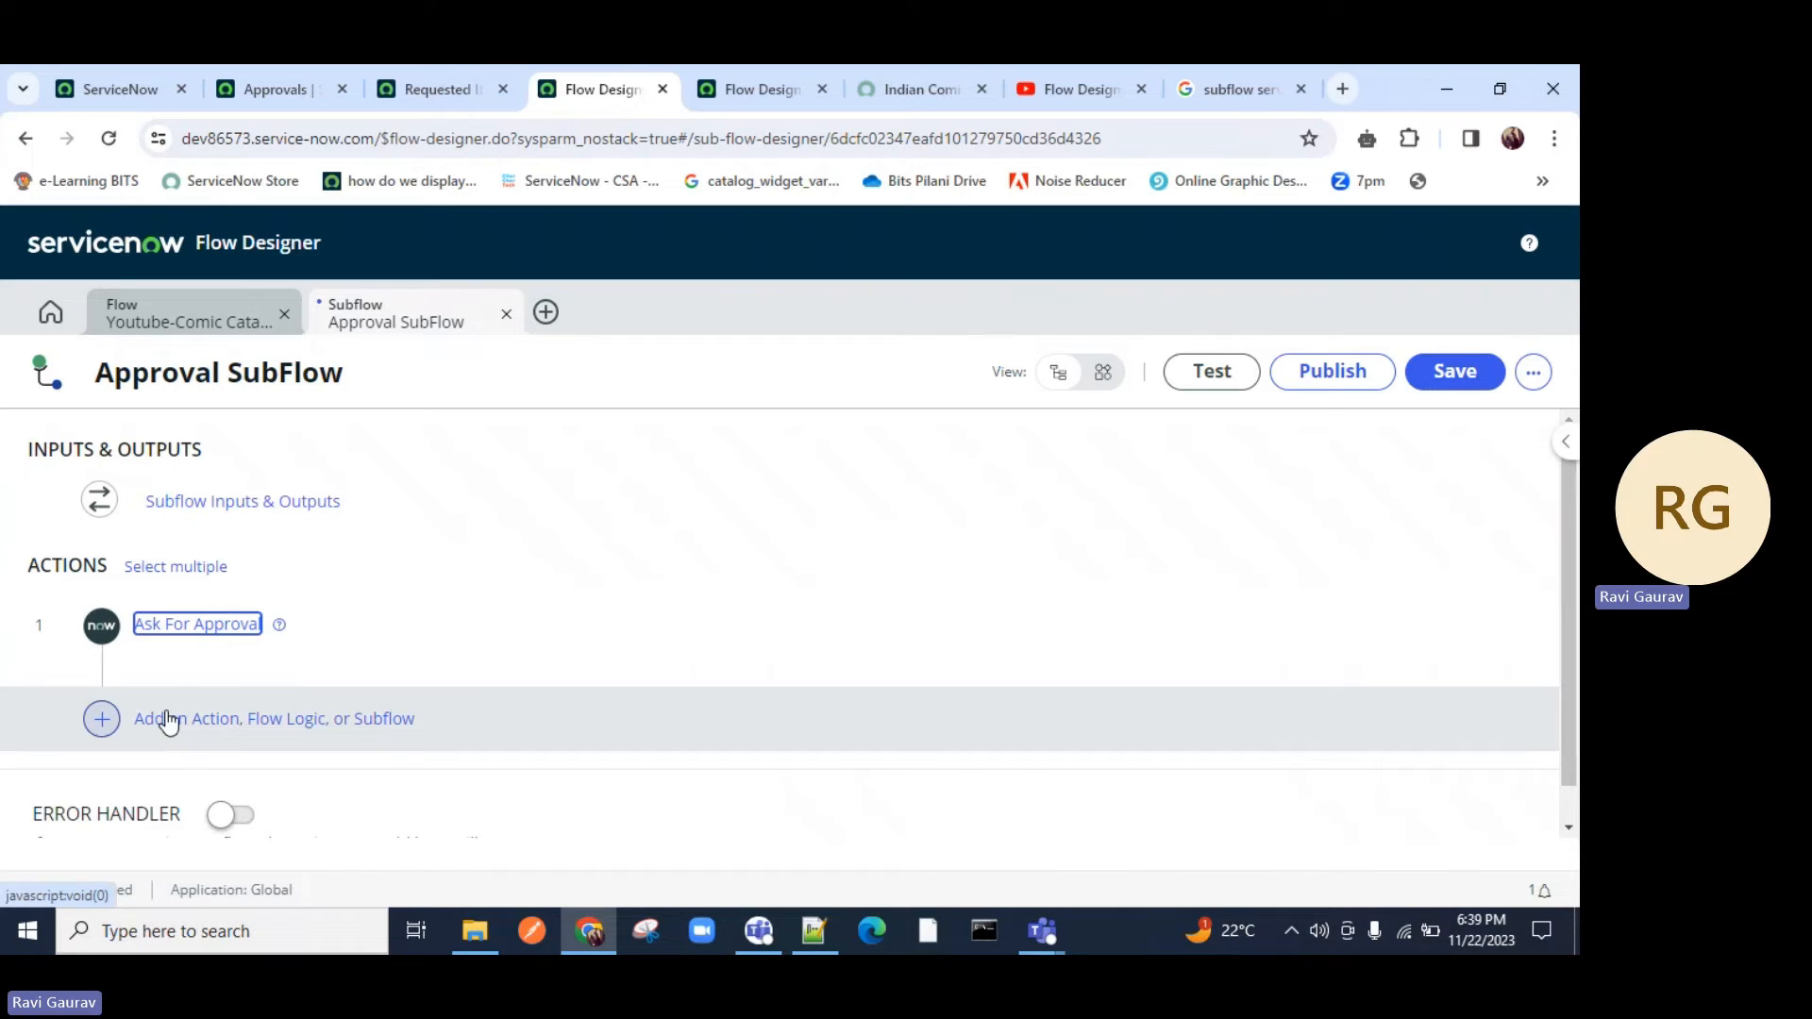
Add a ServiceNow Core Update Record action after Ask For Approval.
click(168, 722)
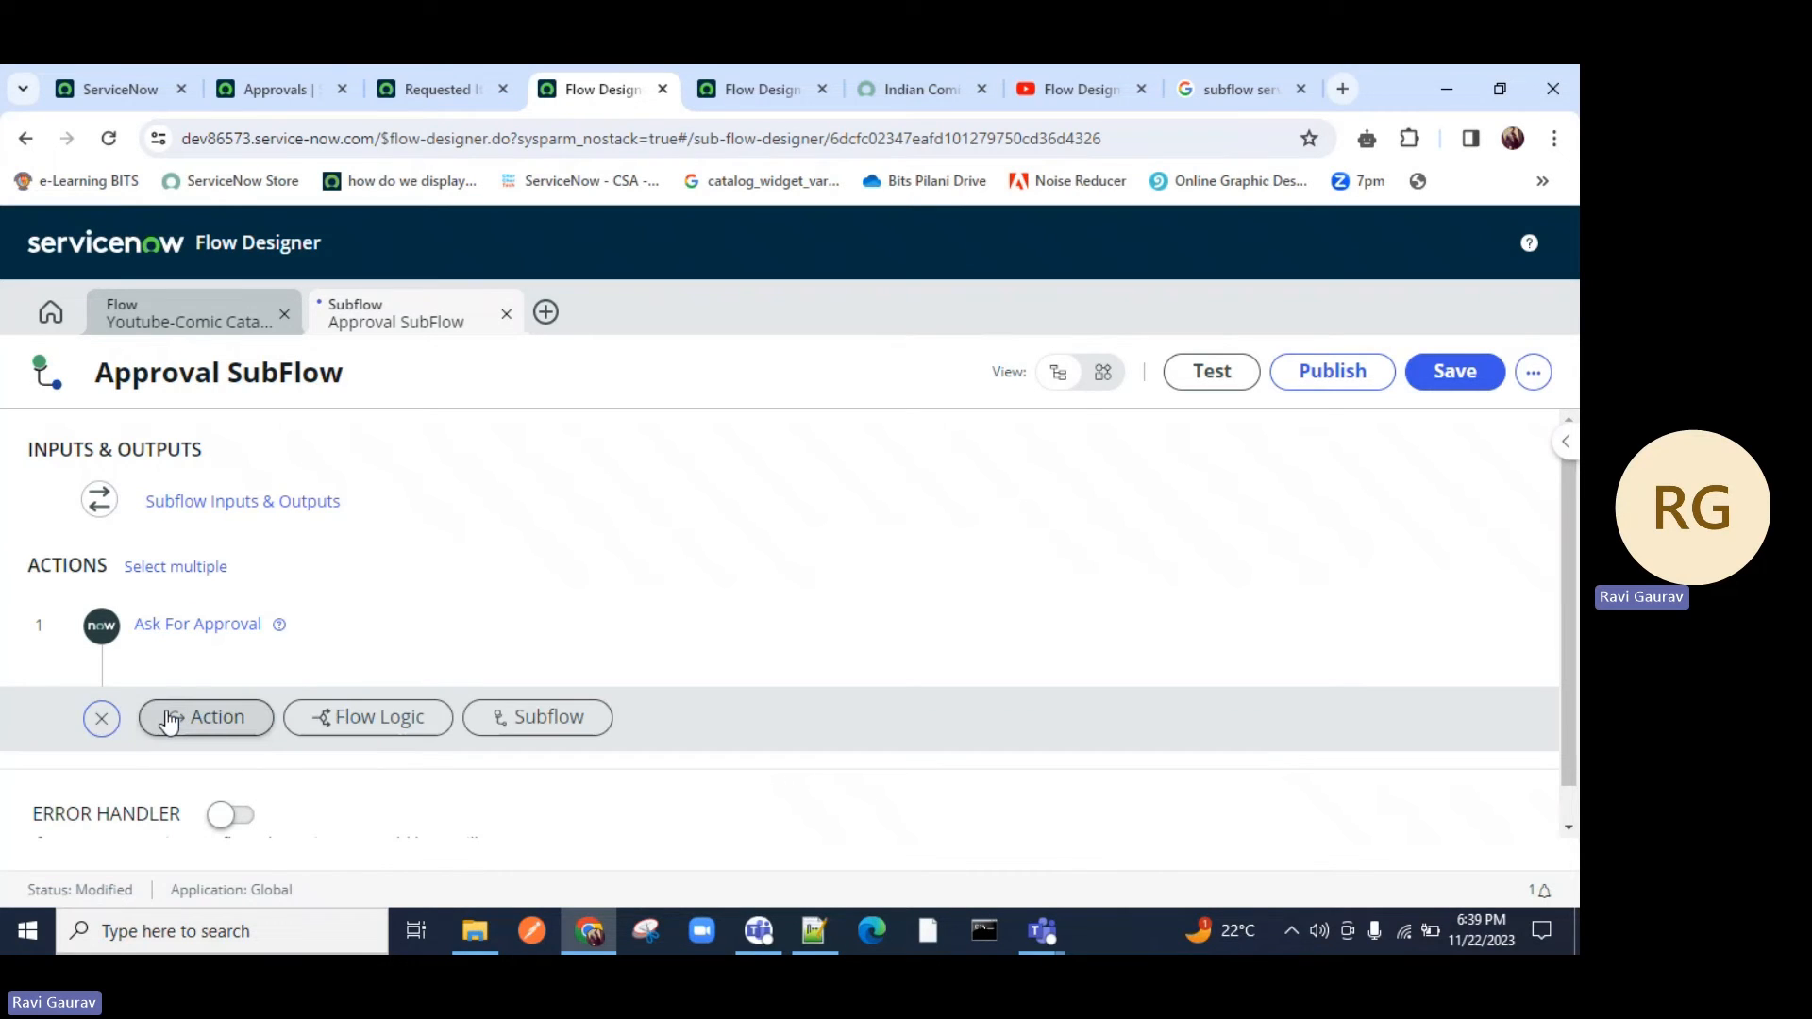
click(218, 727)
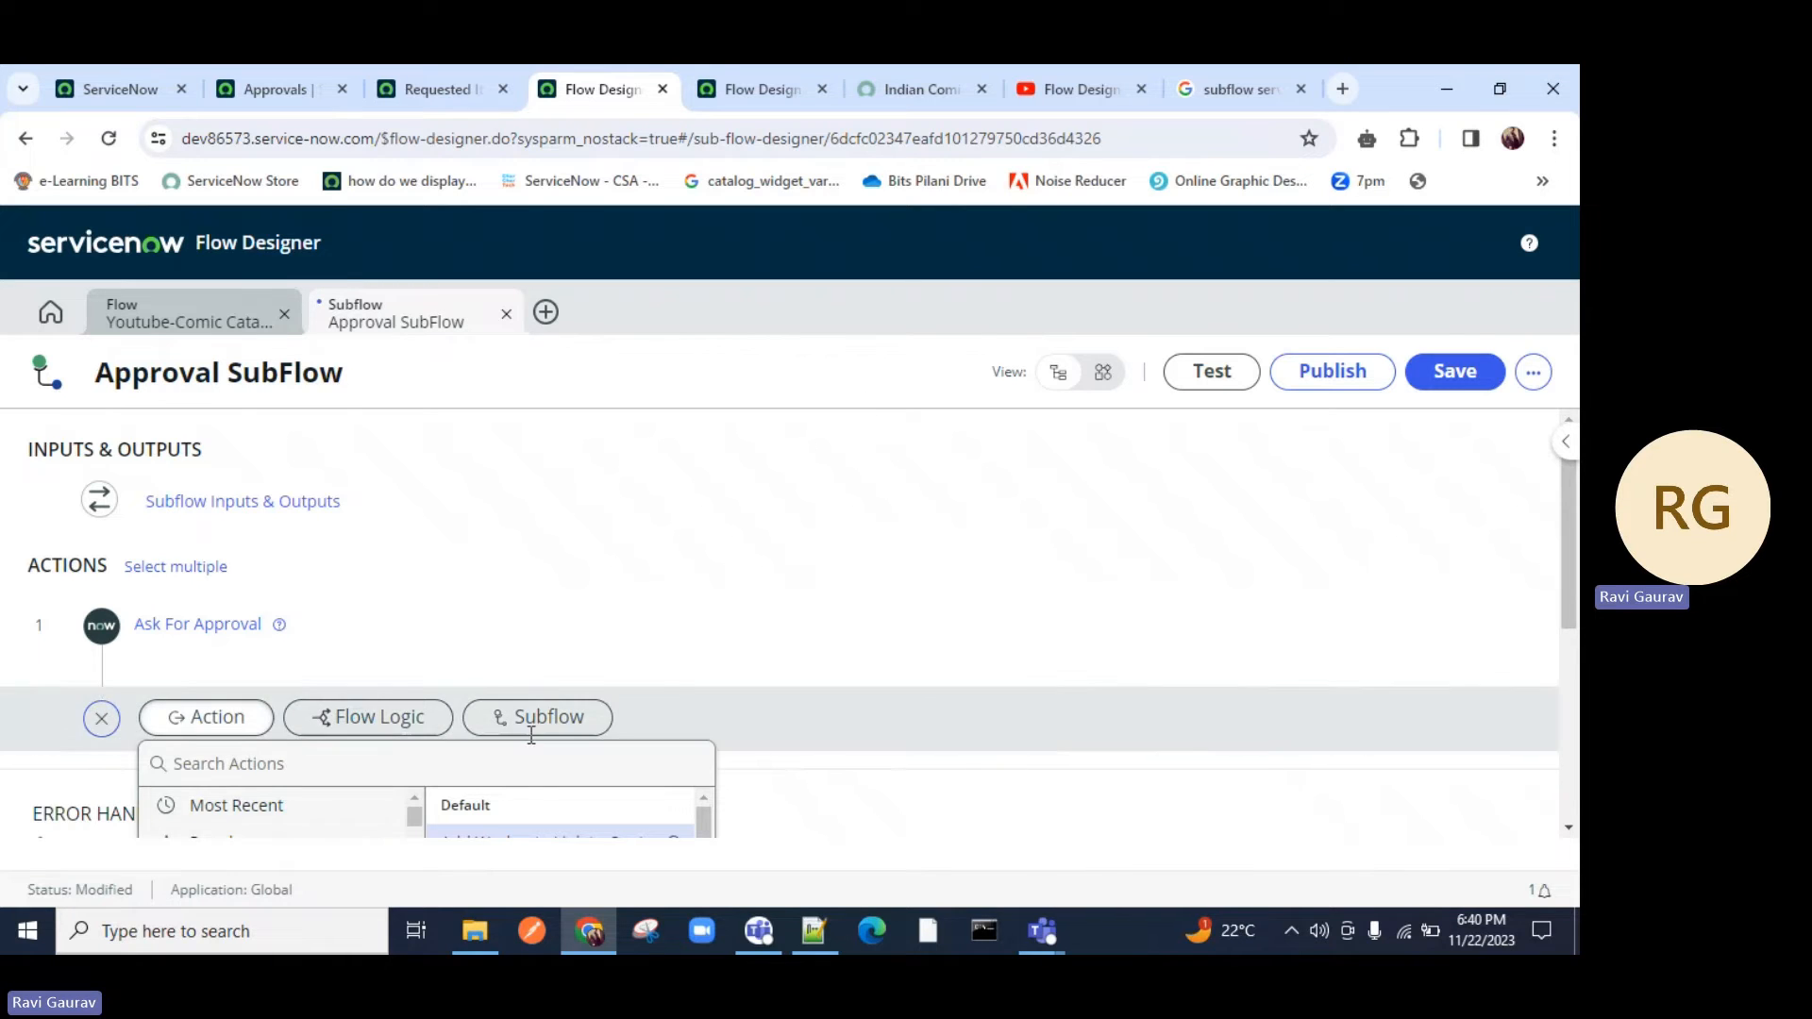
click(308, 531)
text(update)
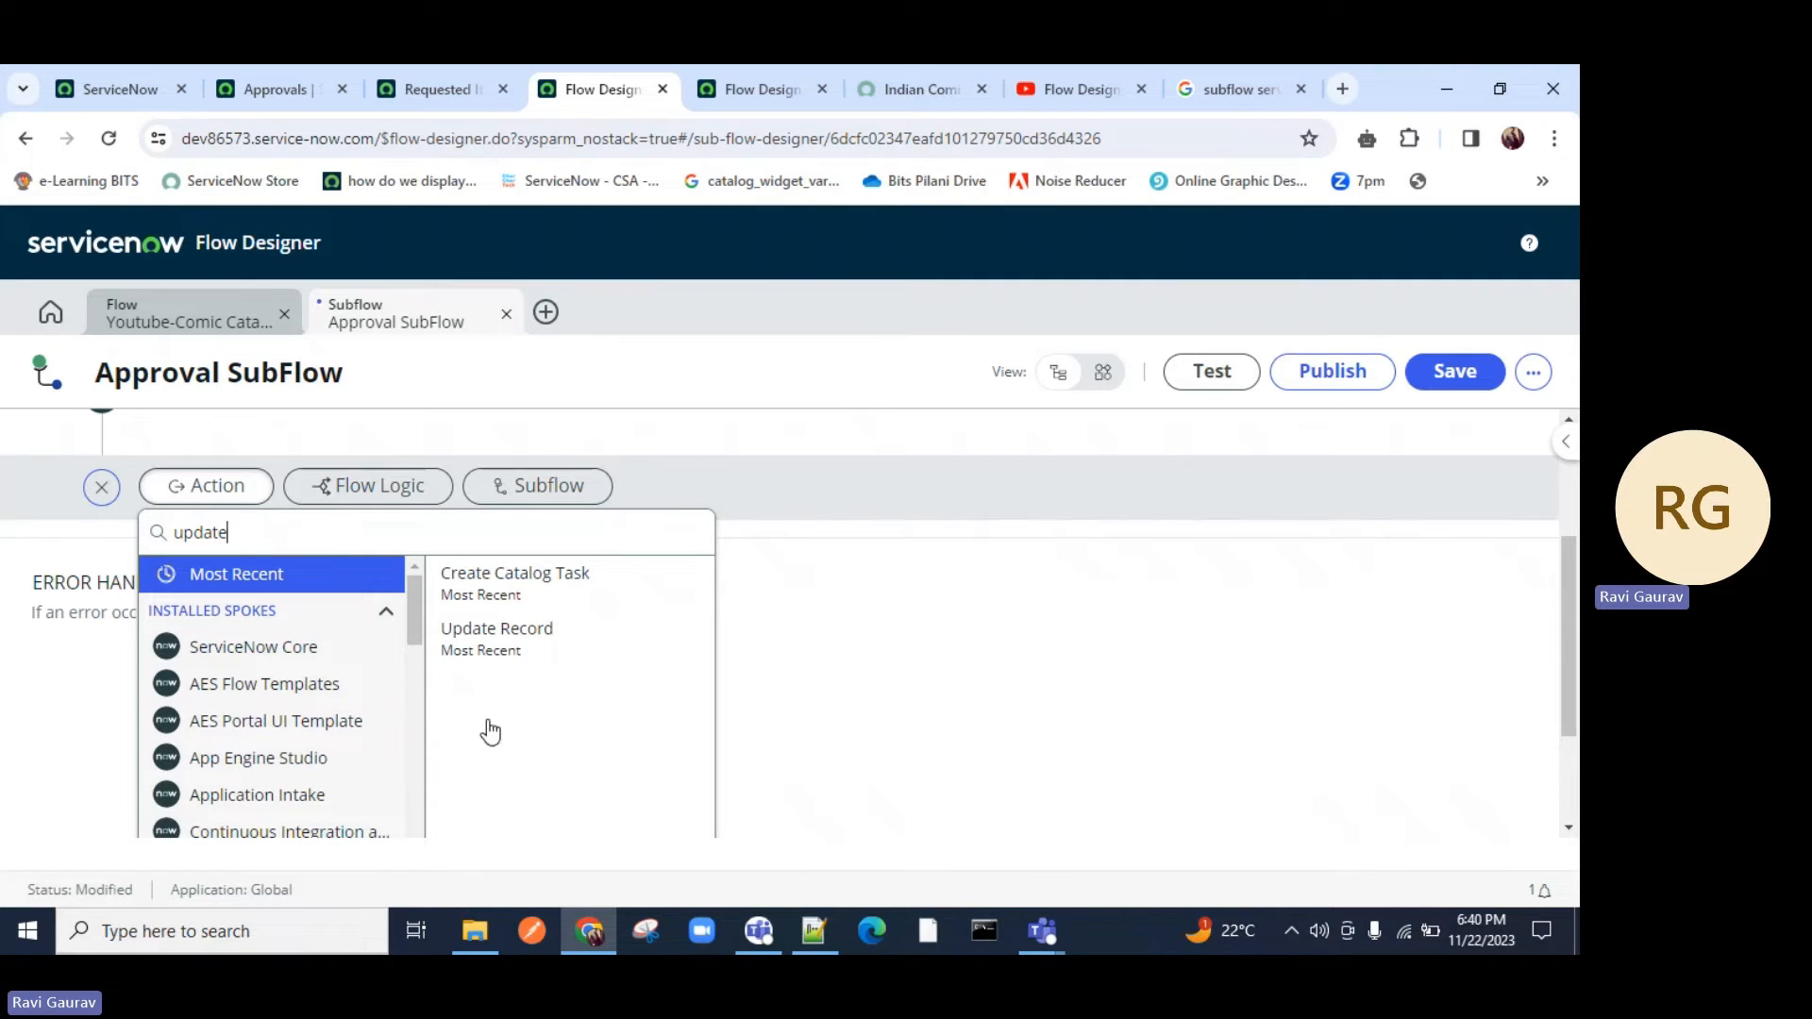
click(296, 661)
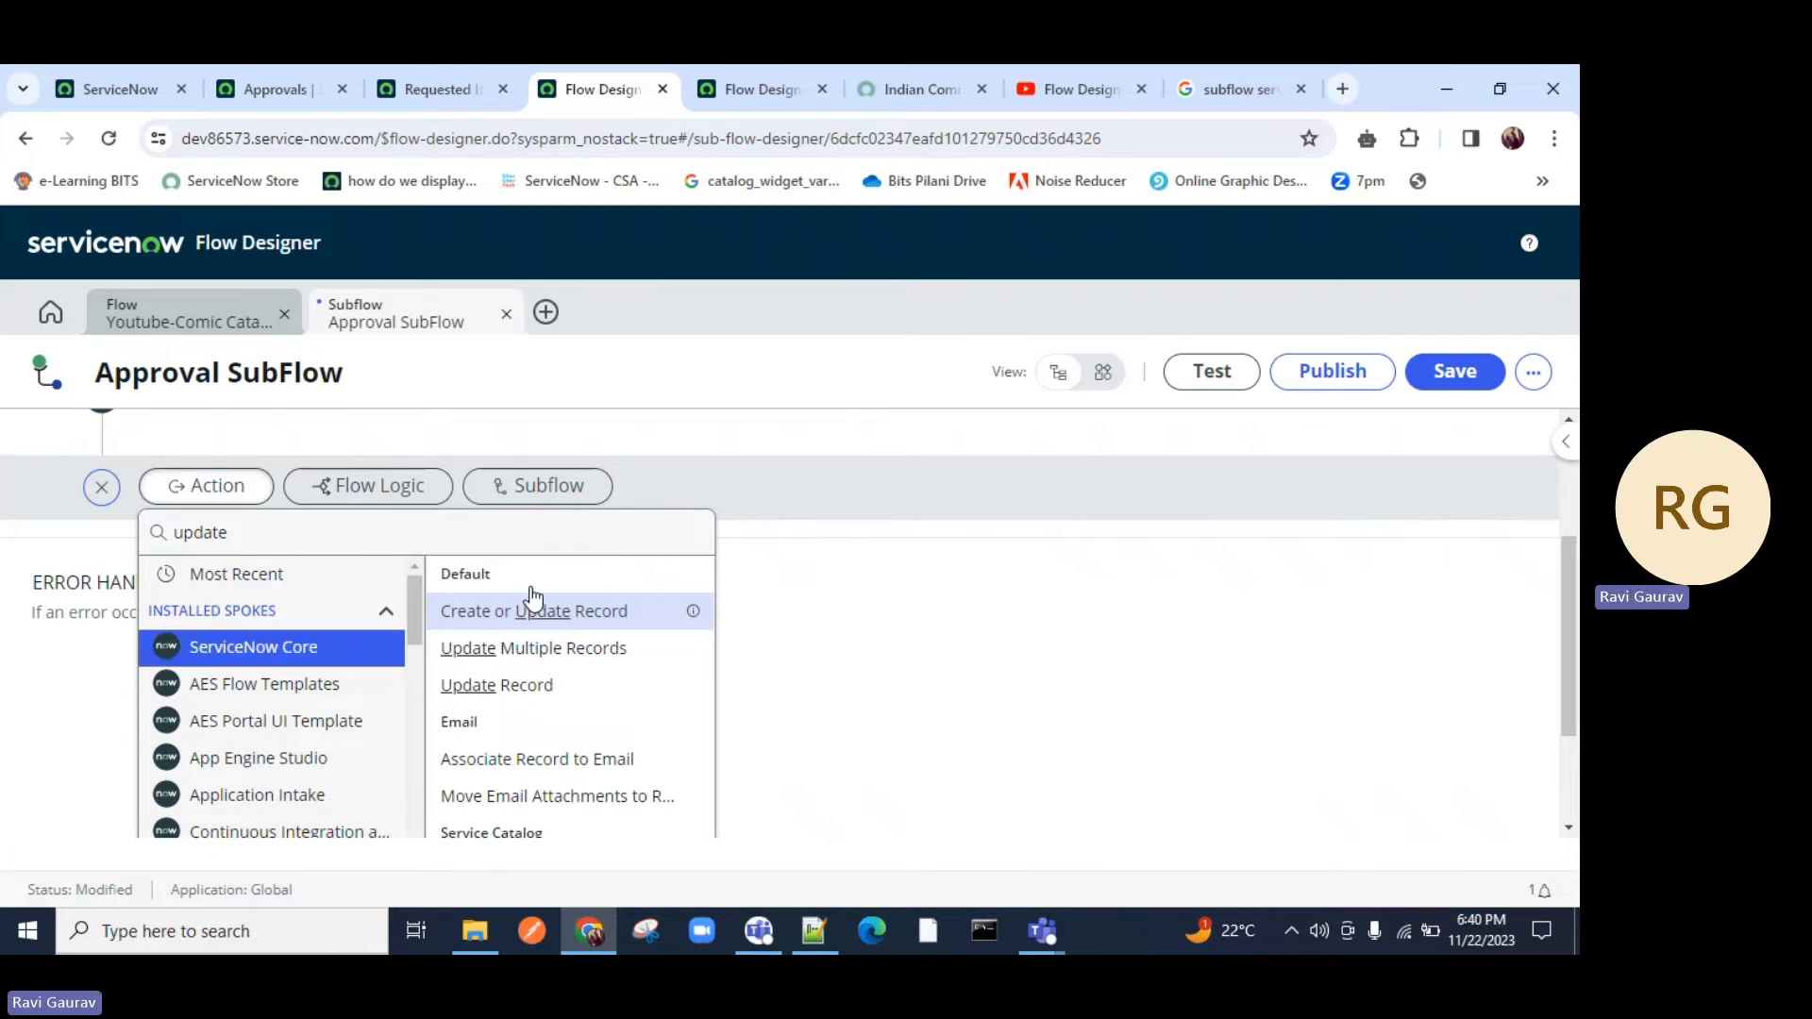
click(492, 693)
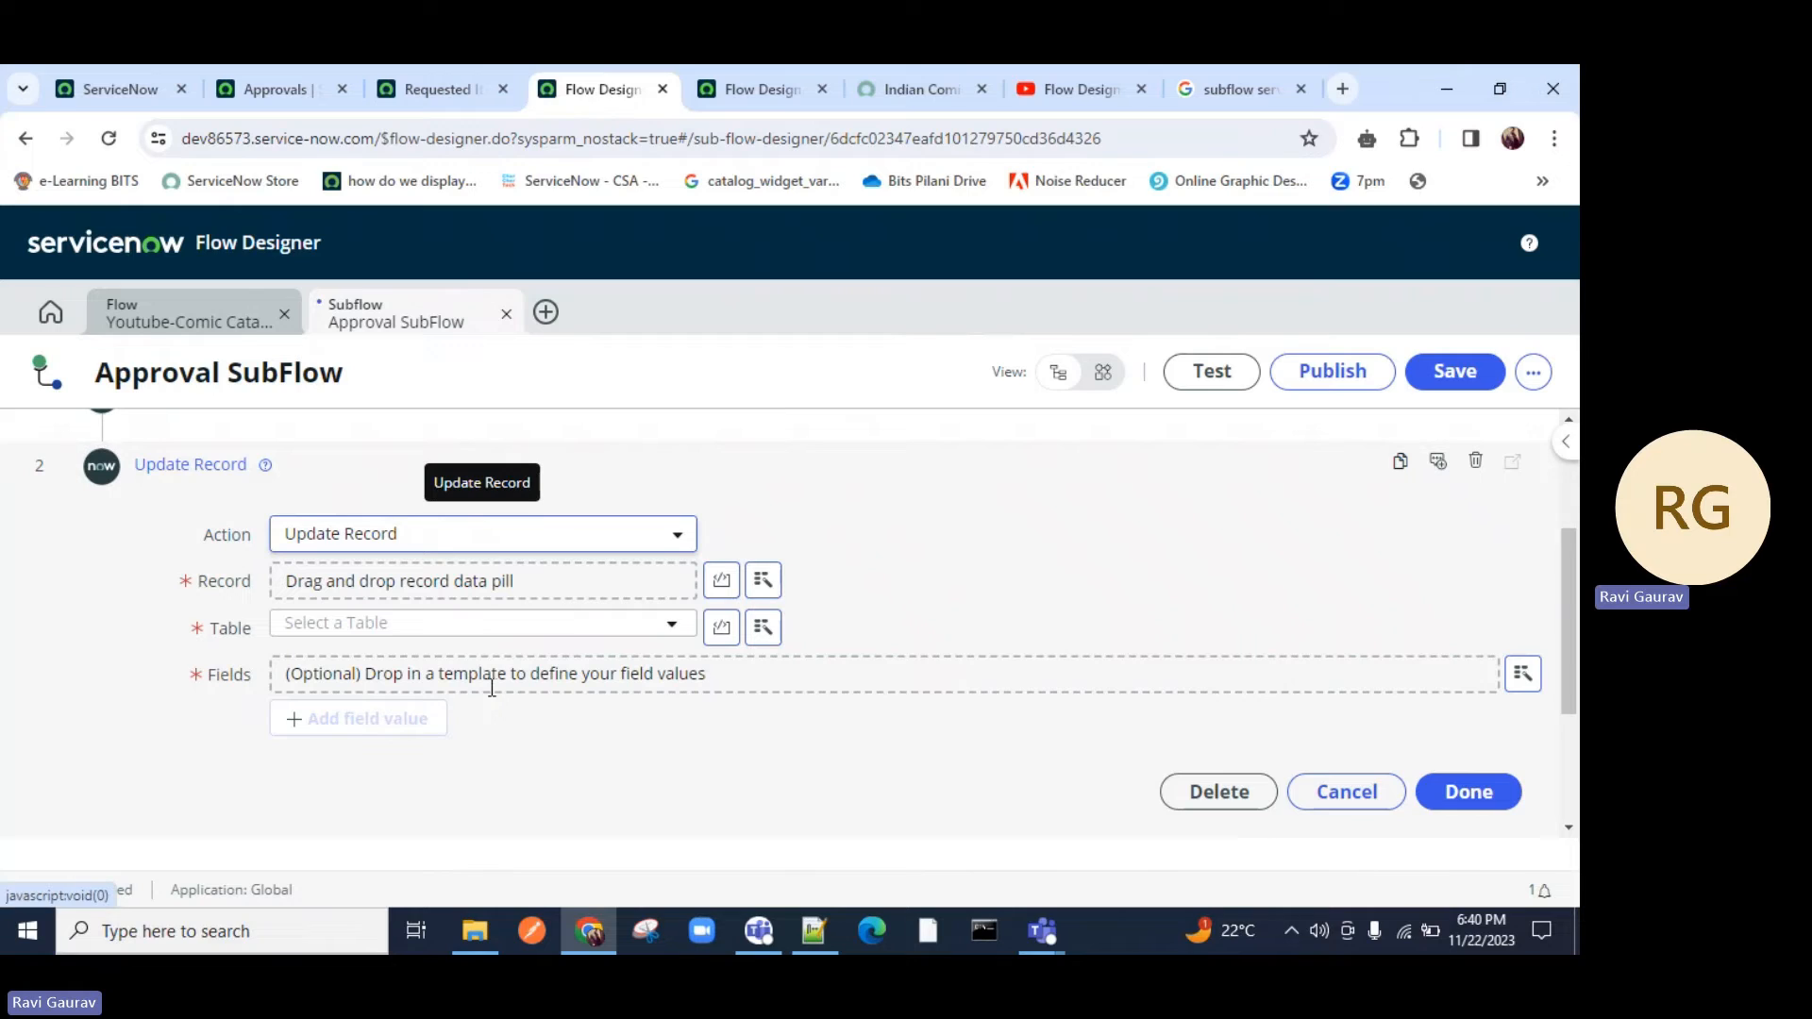
Assign the Requested Item subflow input as the record of the Update Record action.
click(764, 584)
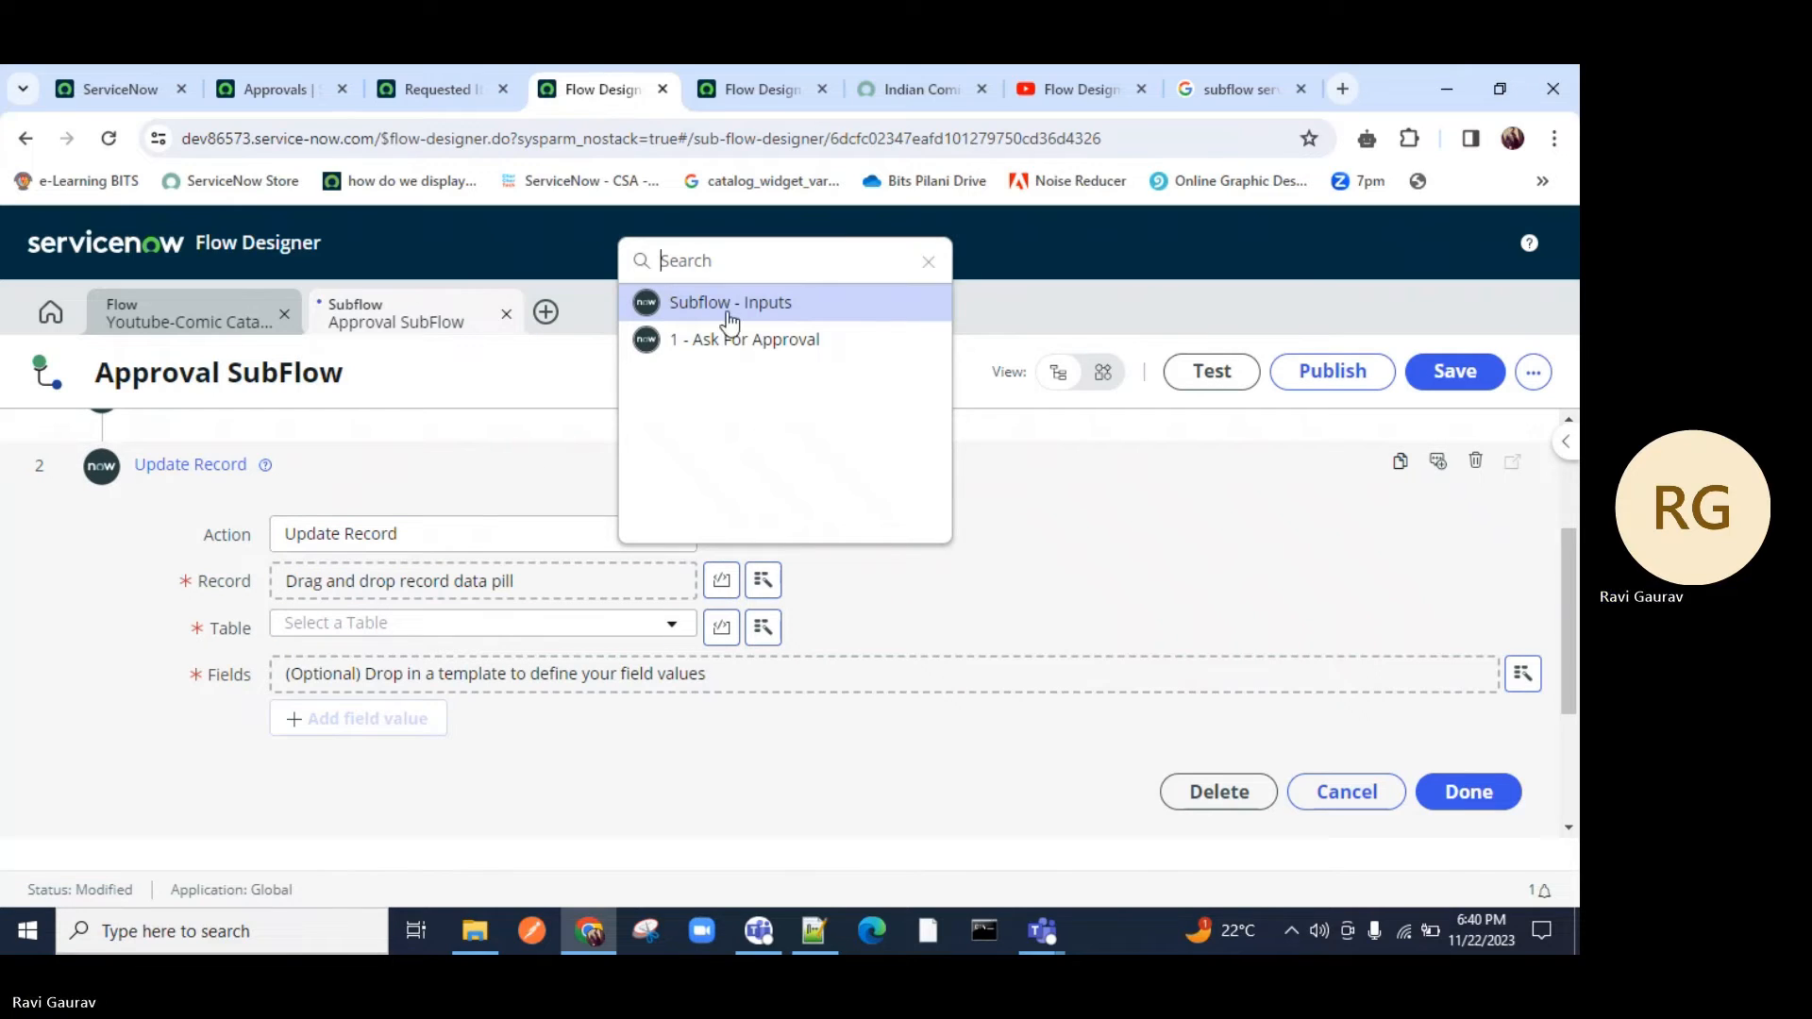
click(647, 304)
click(904, 315)
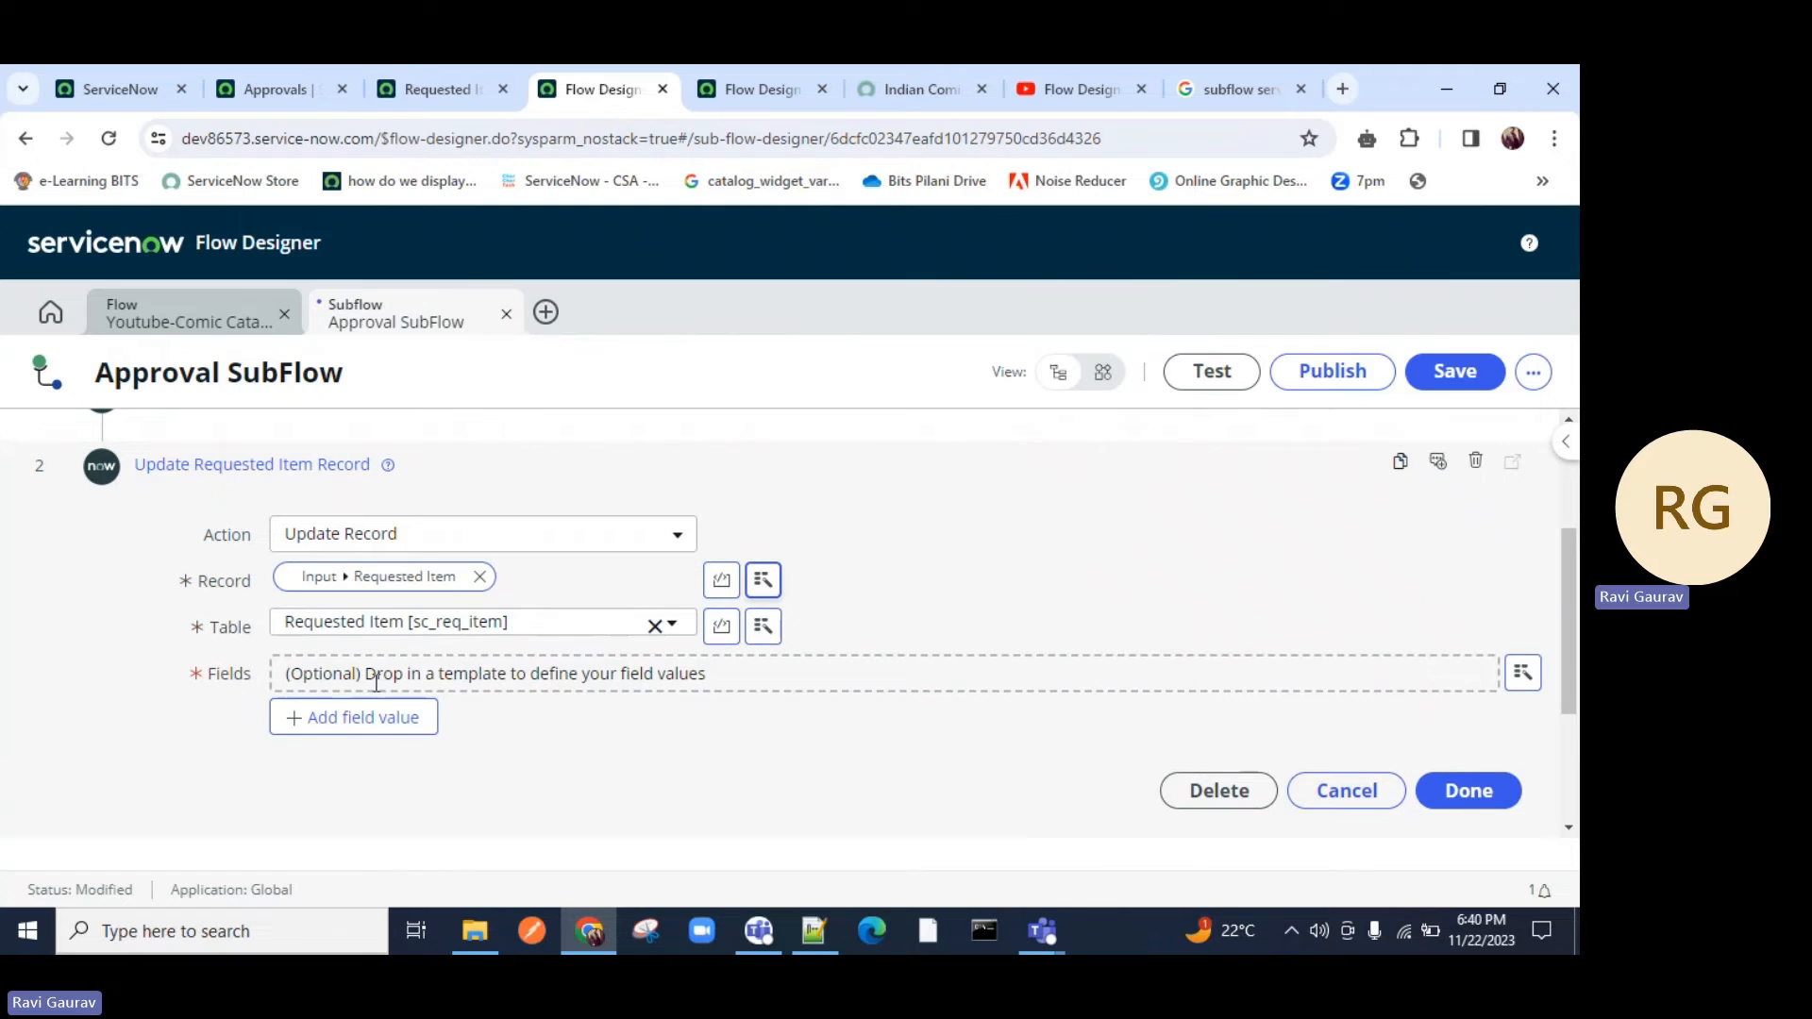
Add a State field value to the Update Record action and set it to Closed Incomplete.
click(356, 717)
click(348, 717)
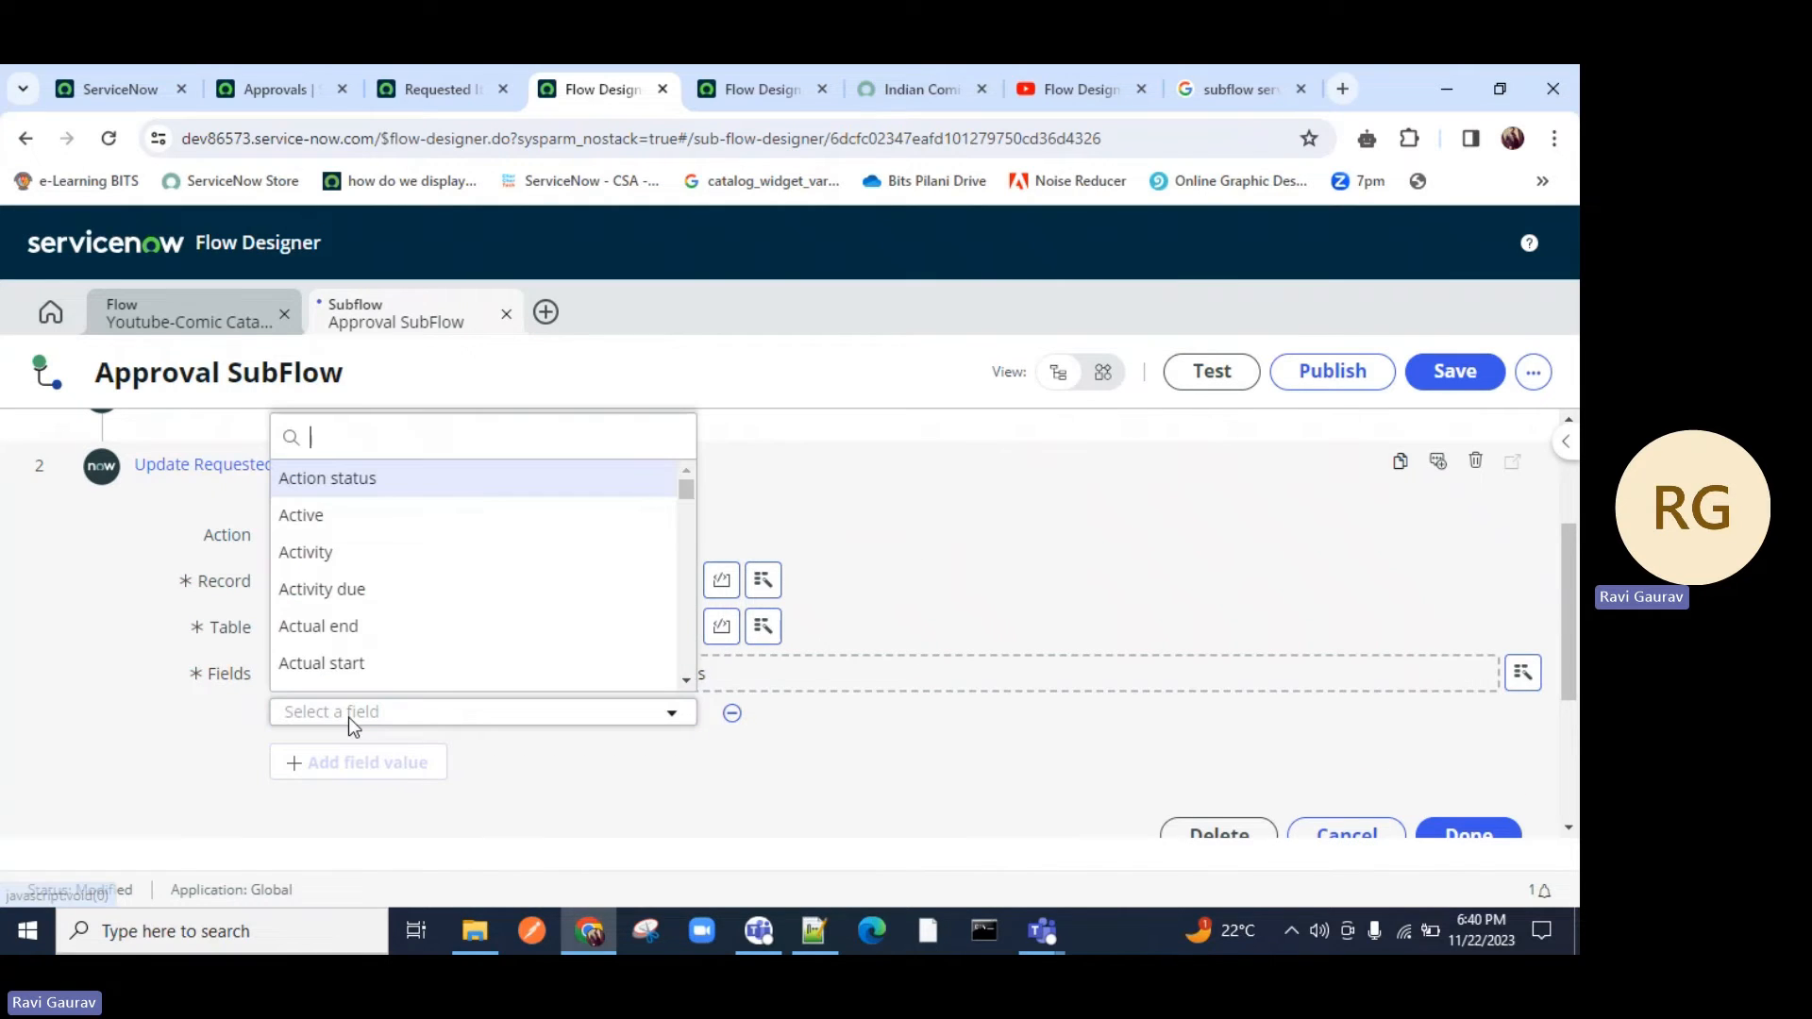
text(state)
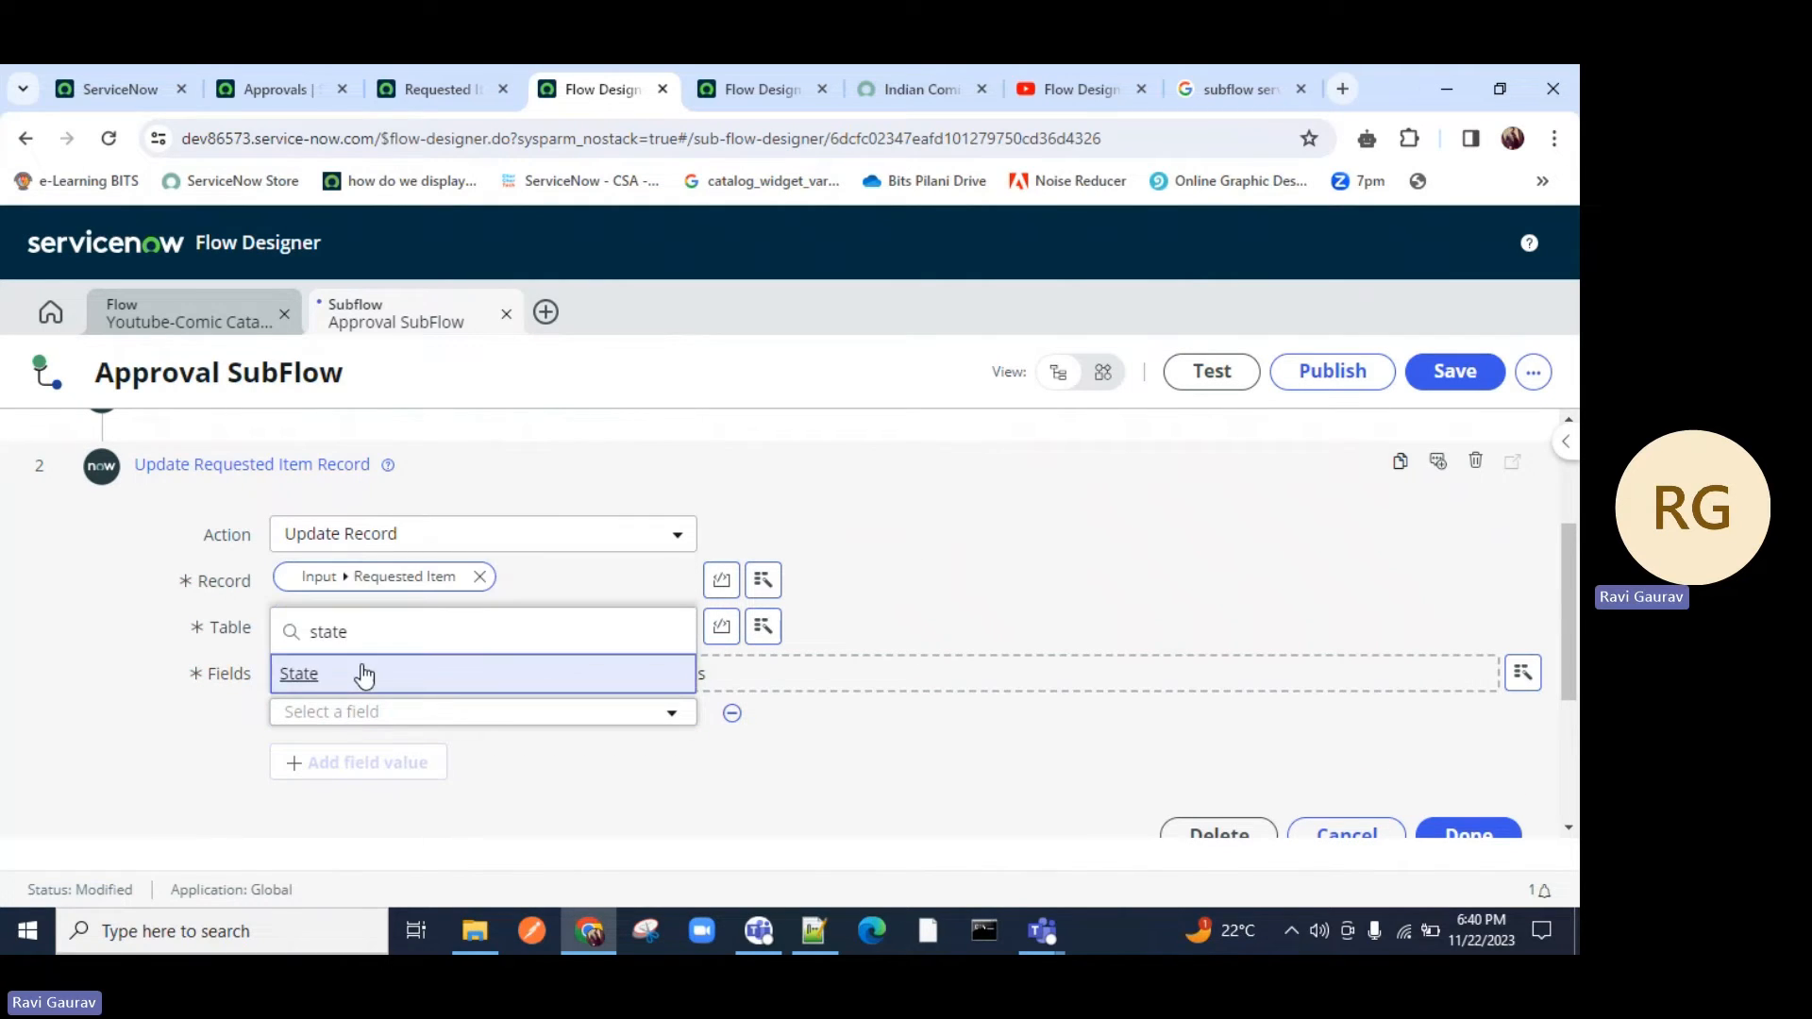
click(478, 687)
click(982, 719)
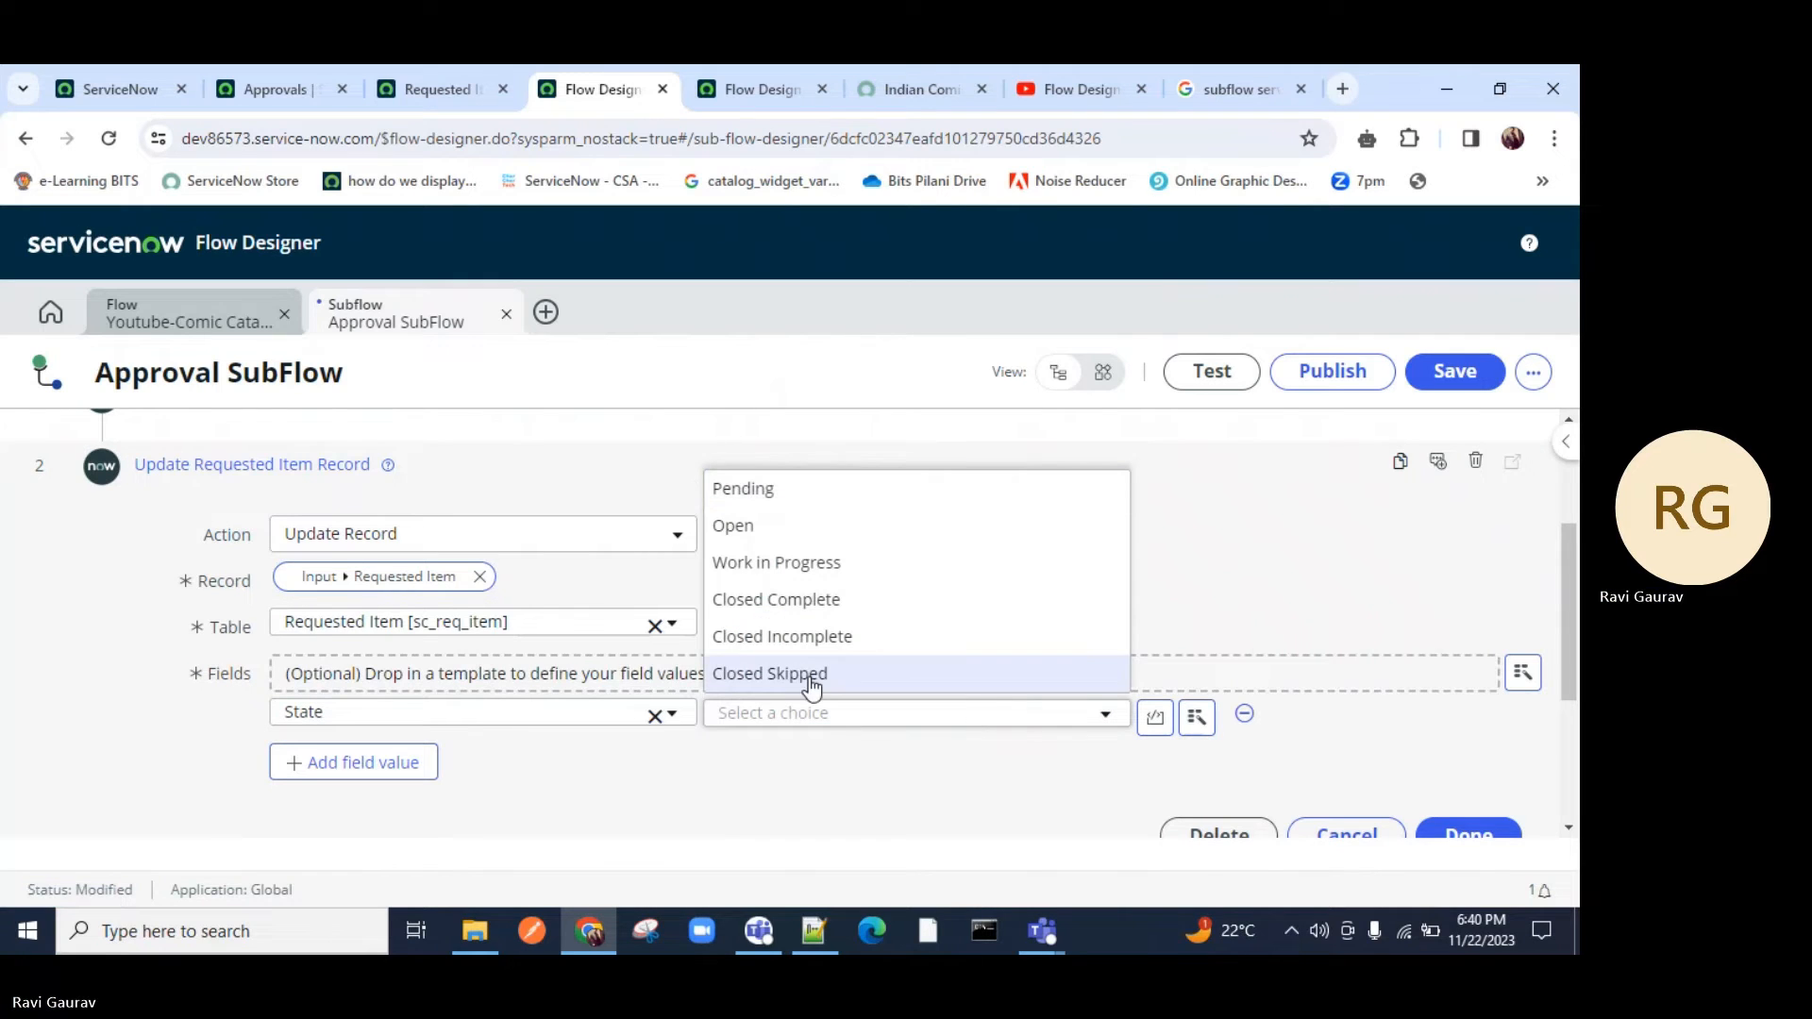
click(789, 638)
Add an Additional comments field value to the Update Record action with the text "Request cancelled due".
click(353, 766)
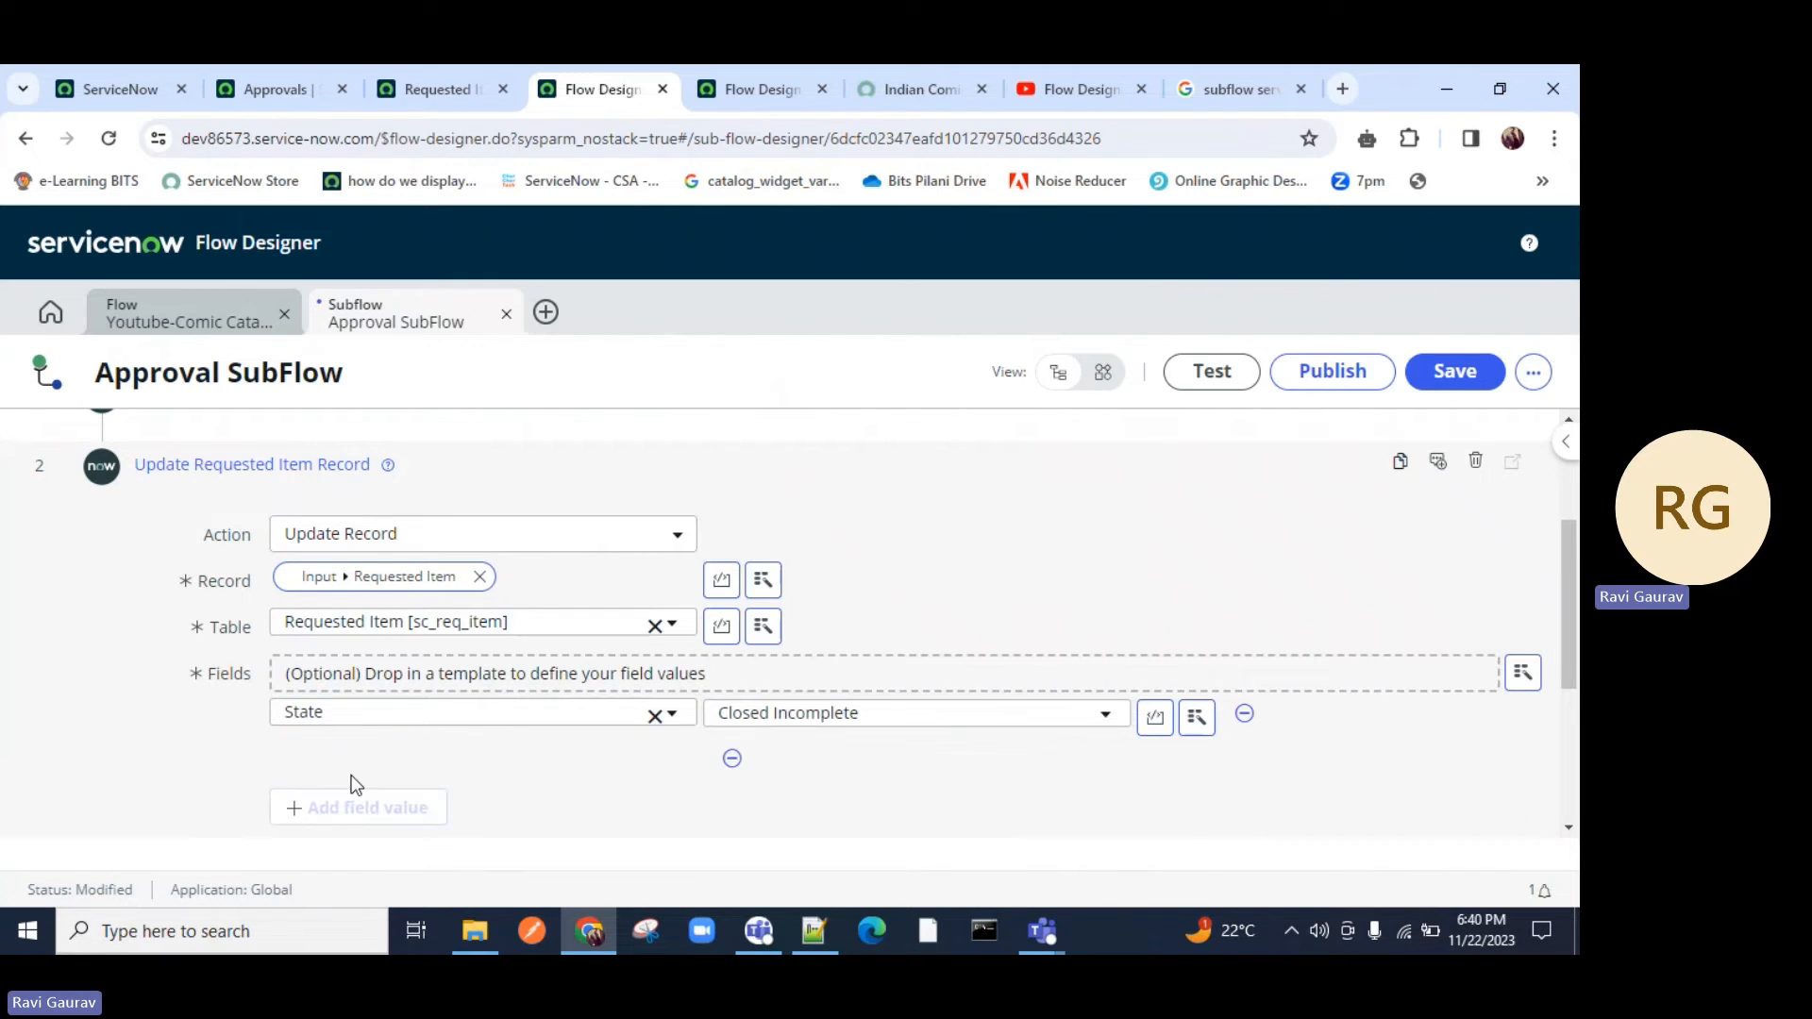
click(362, 762)
text(add)
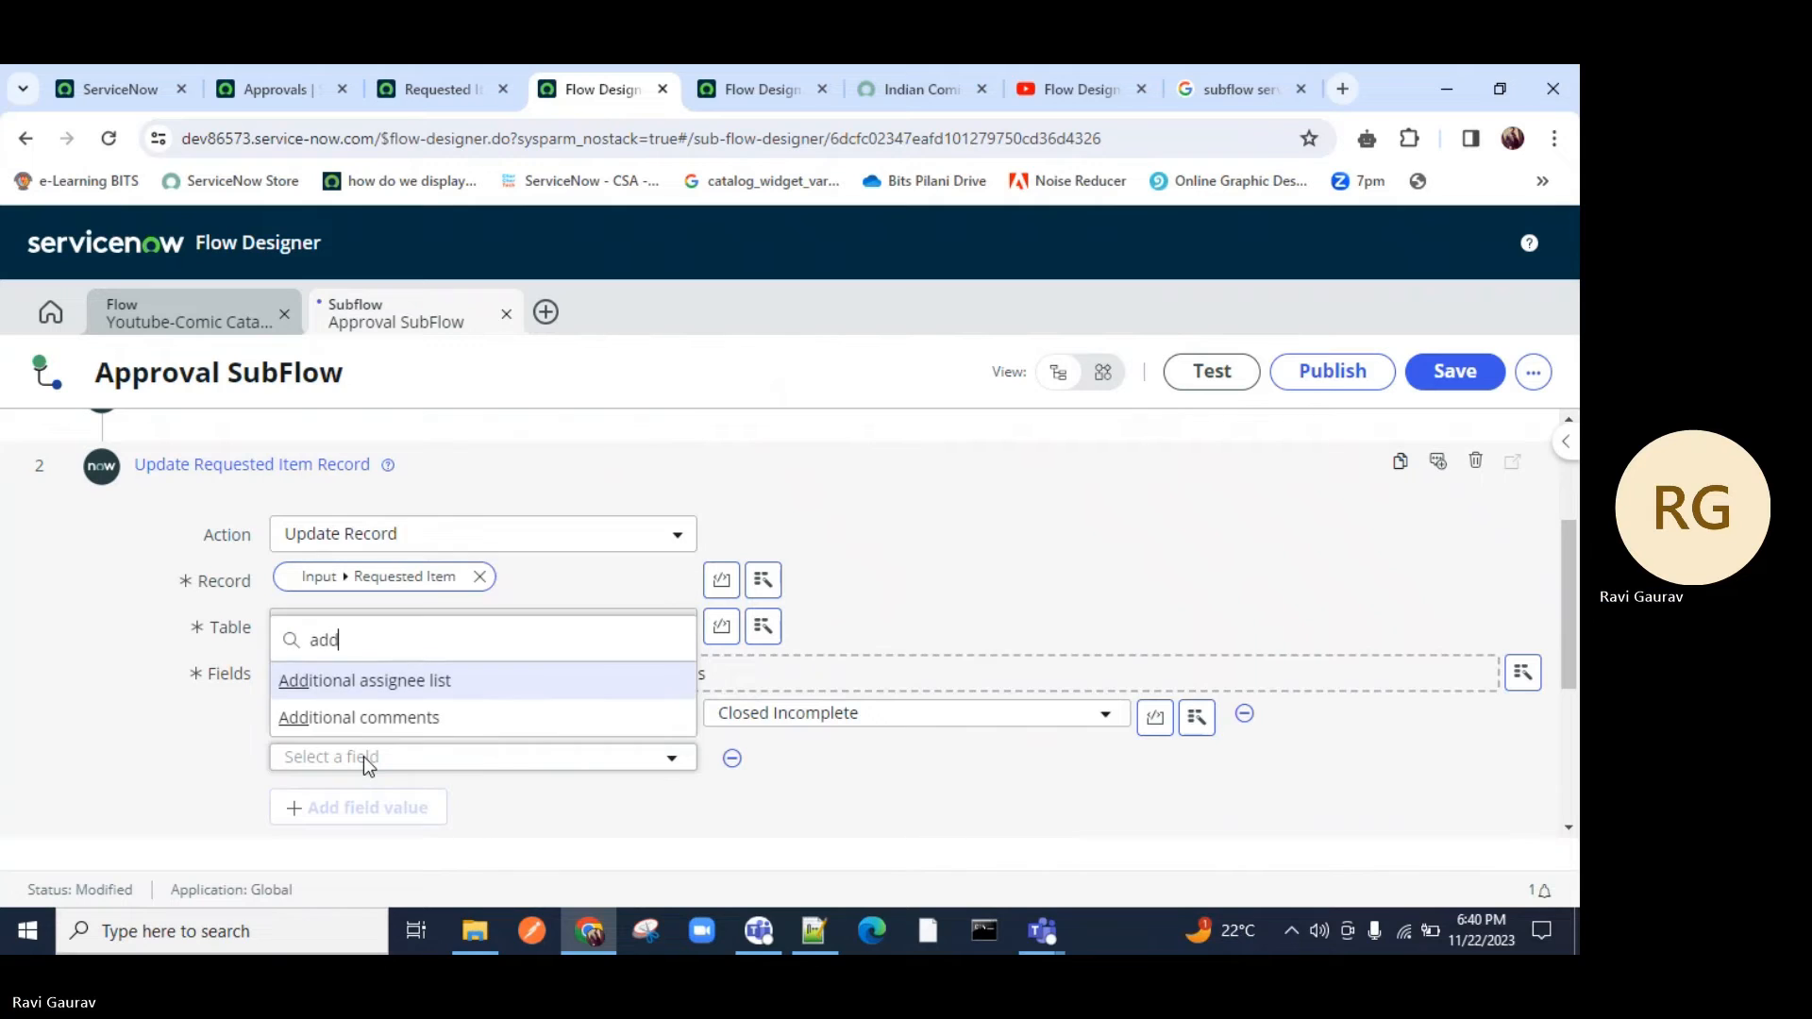
click(784, 758)
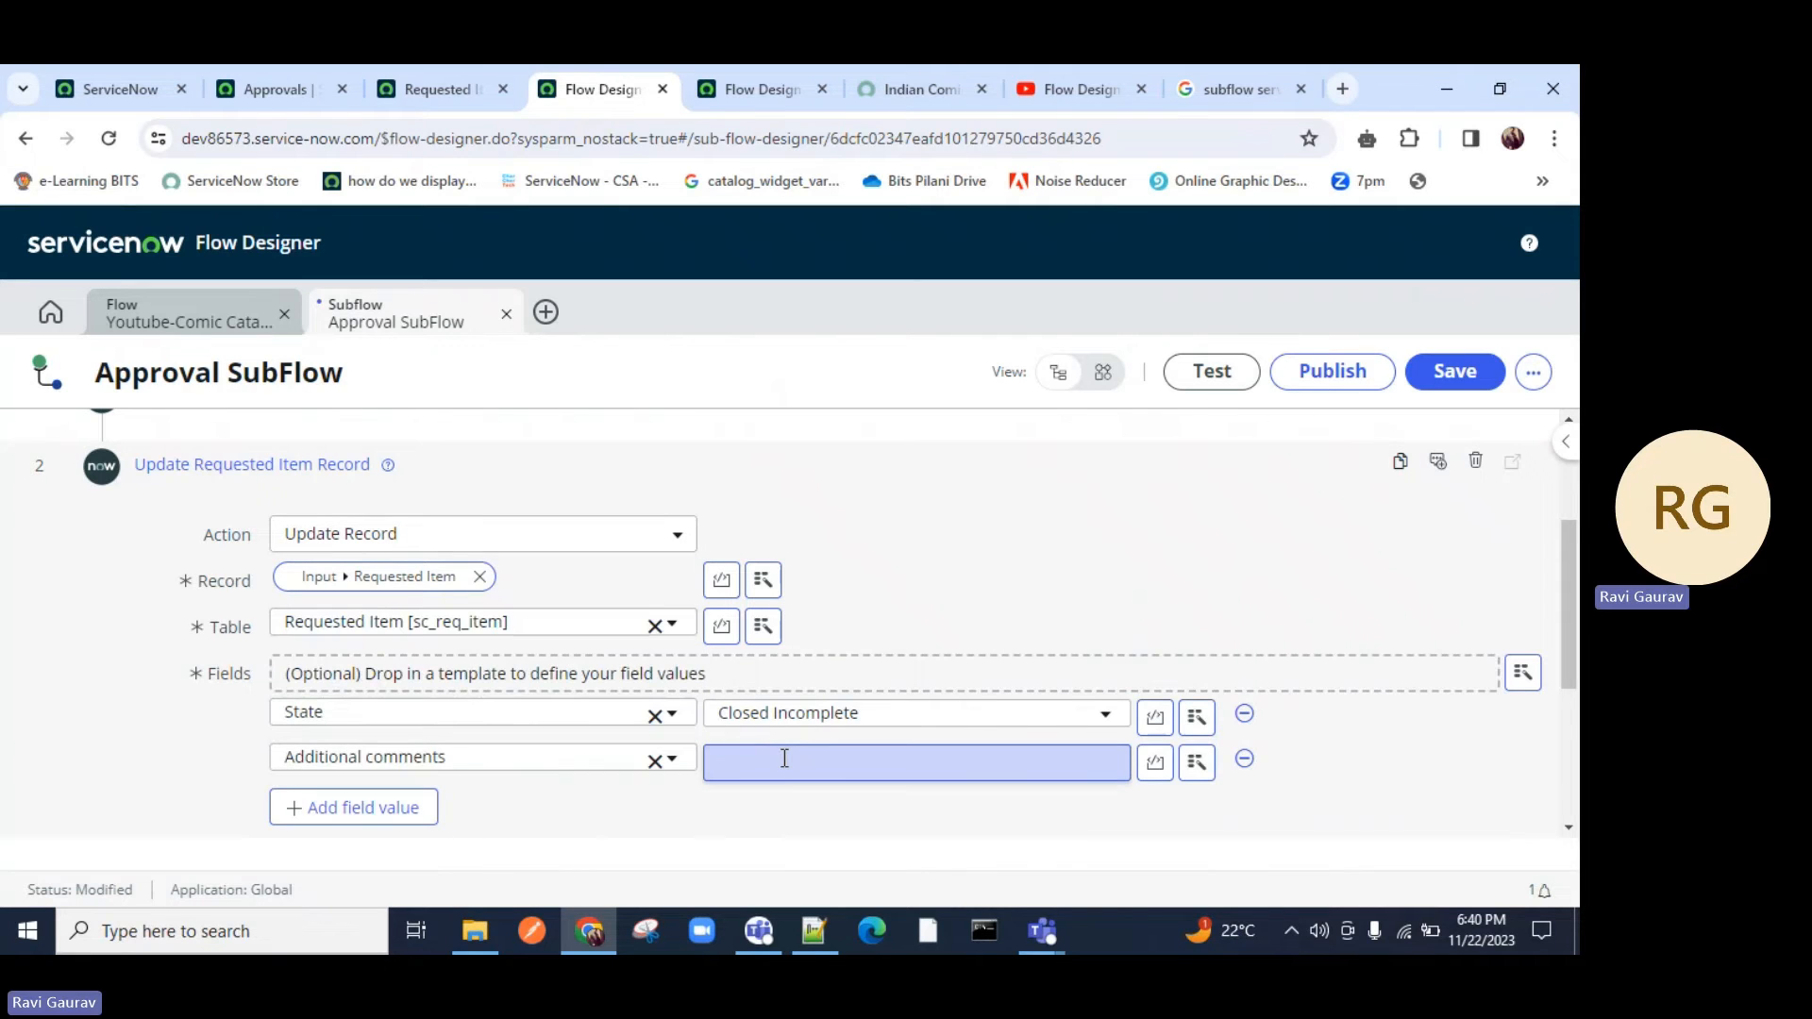
text(Request)
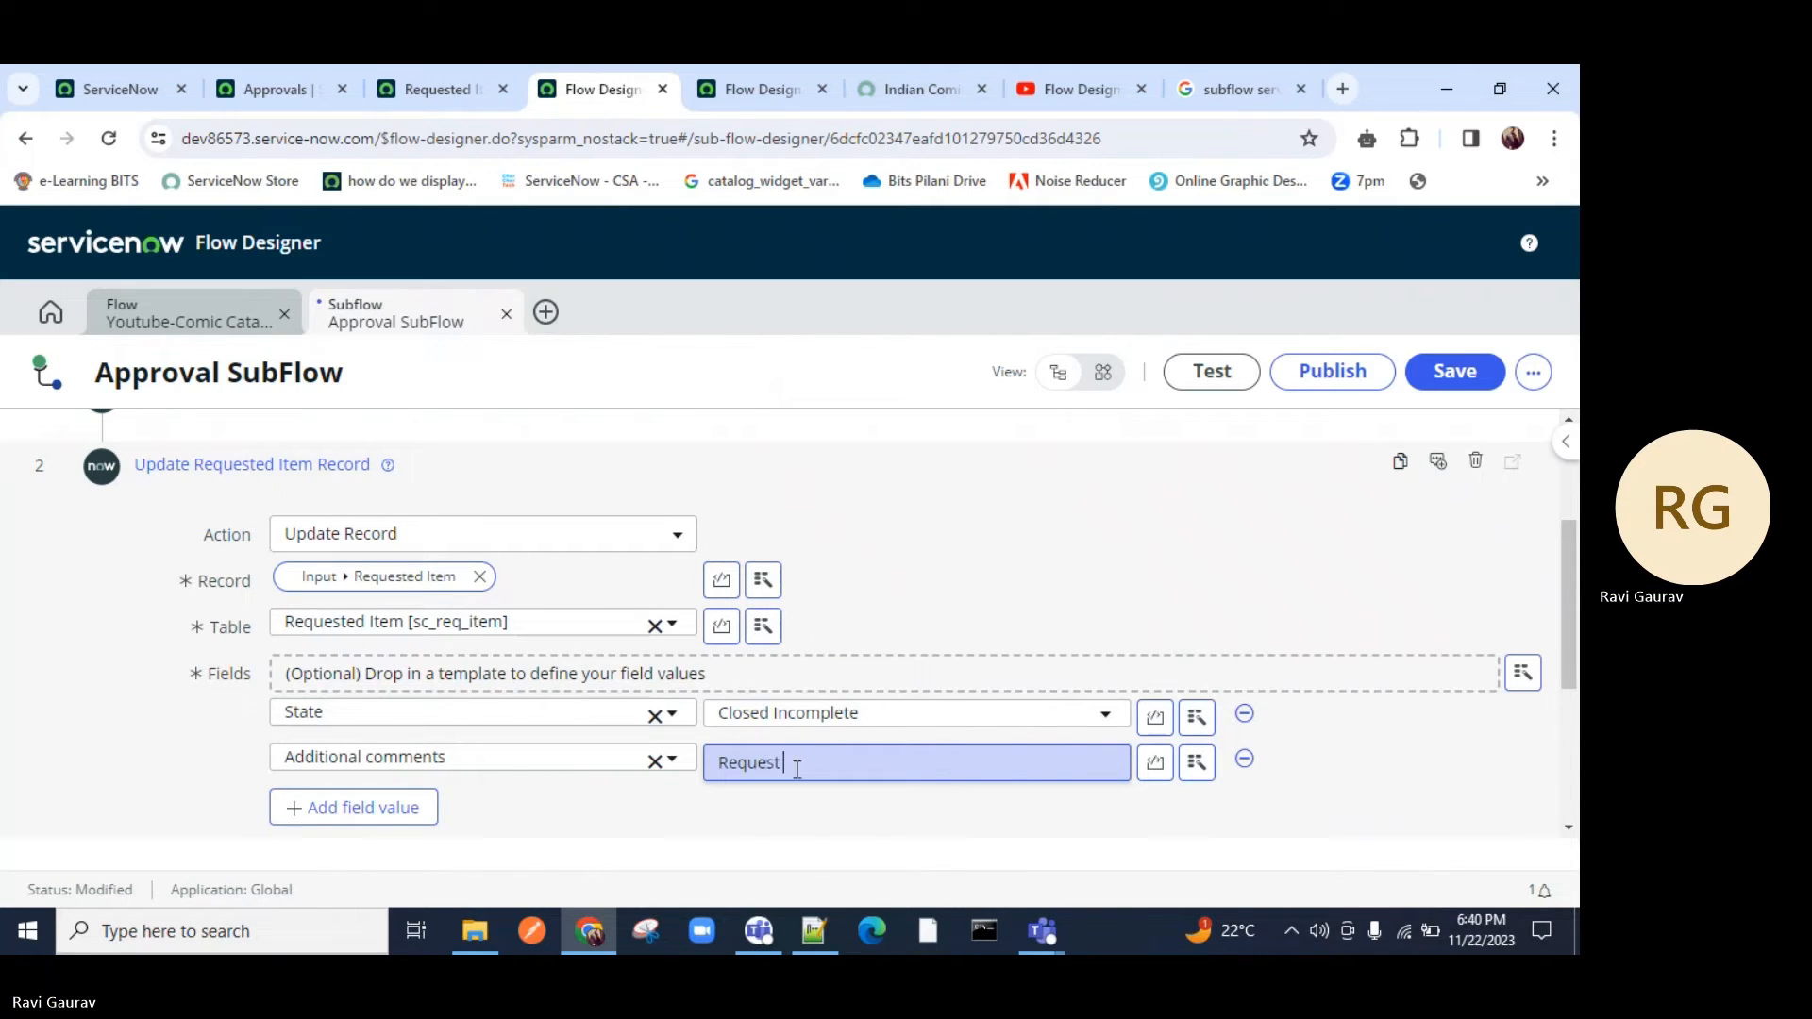
text( cancelled due to)
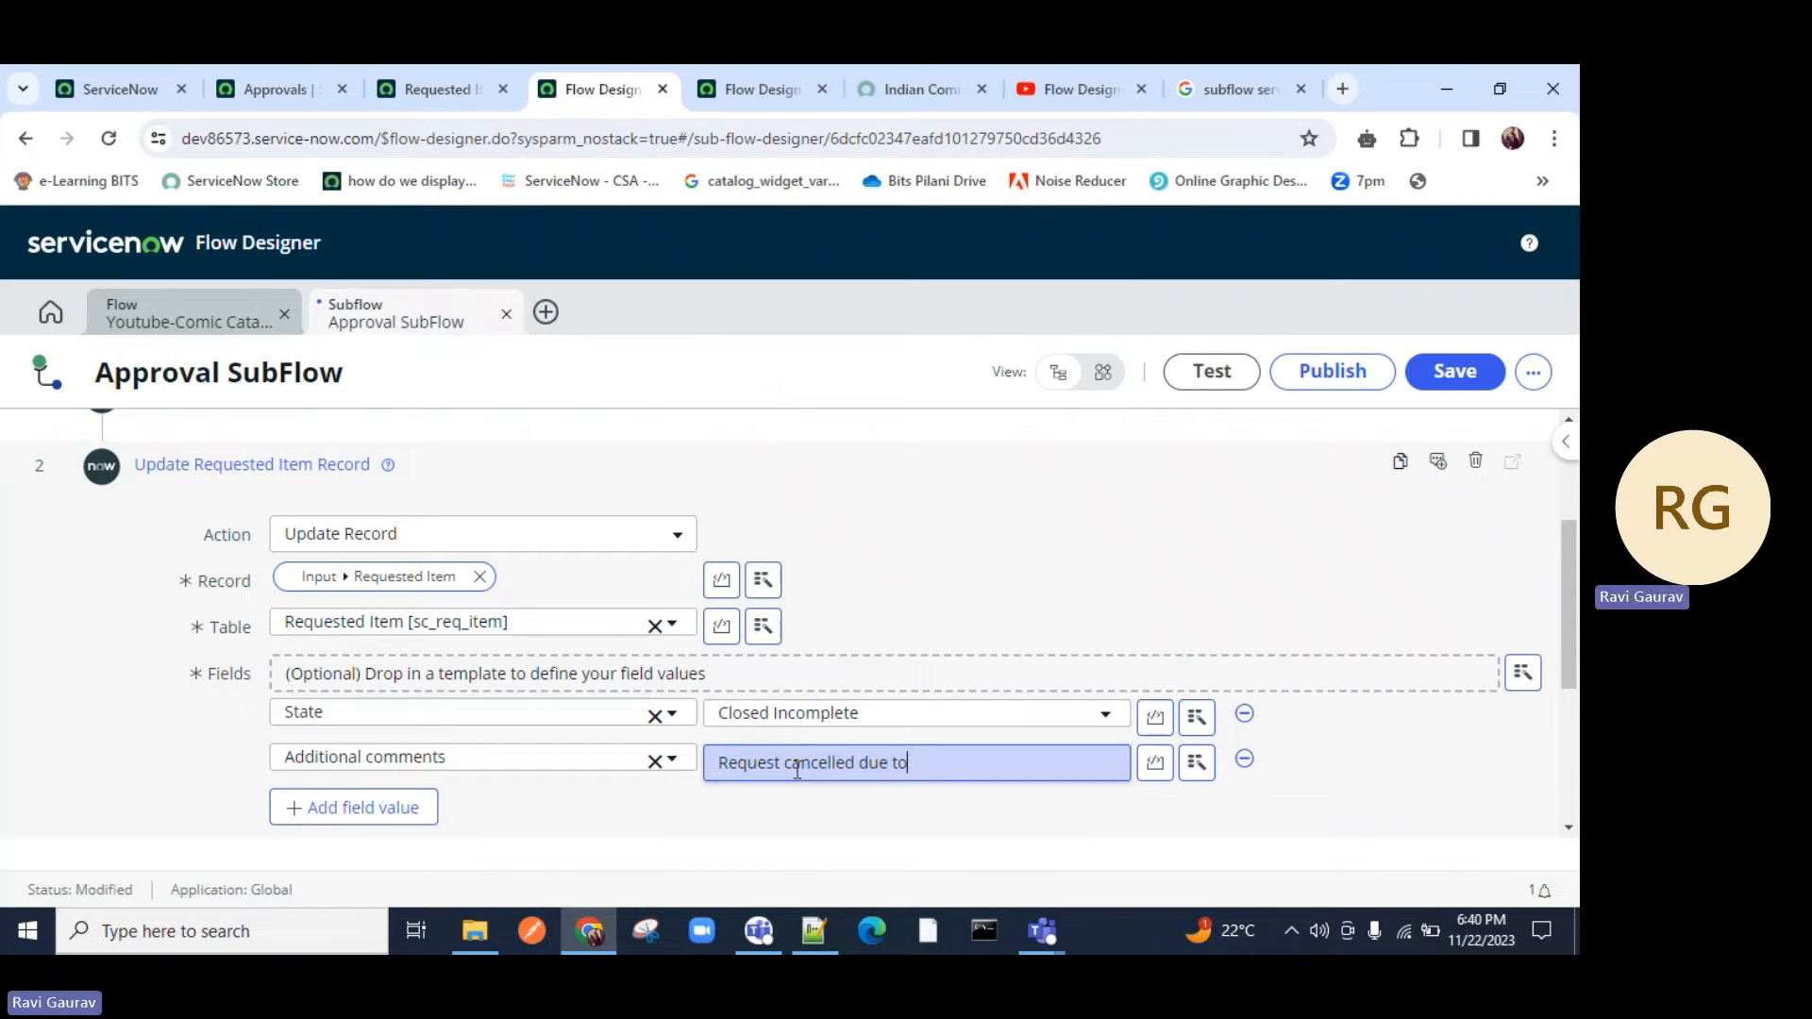
key(BackSpace)
key(BackSpace)
Change the Update Record action's State to Closed Complete and its Additional comments text to "Request Accepted".
click(795, 721)
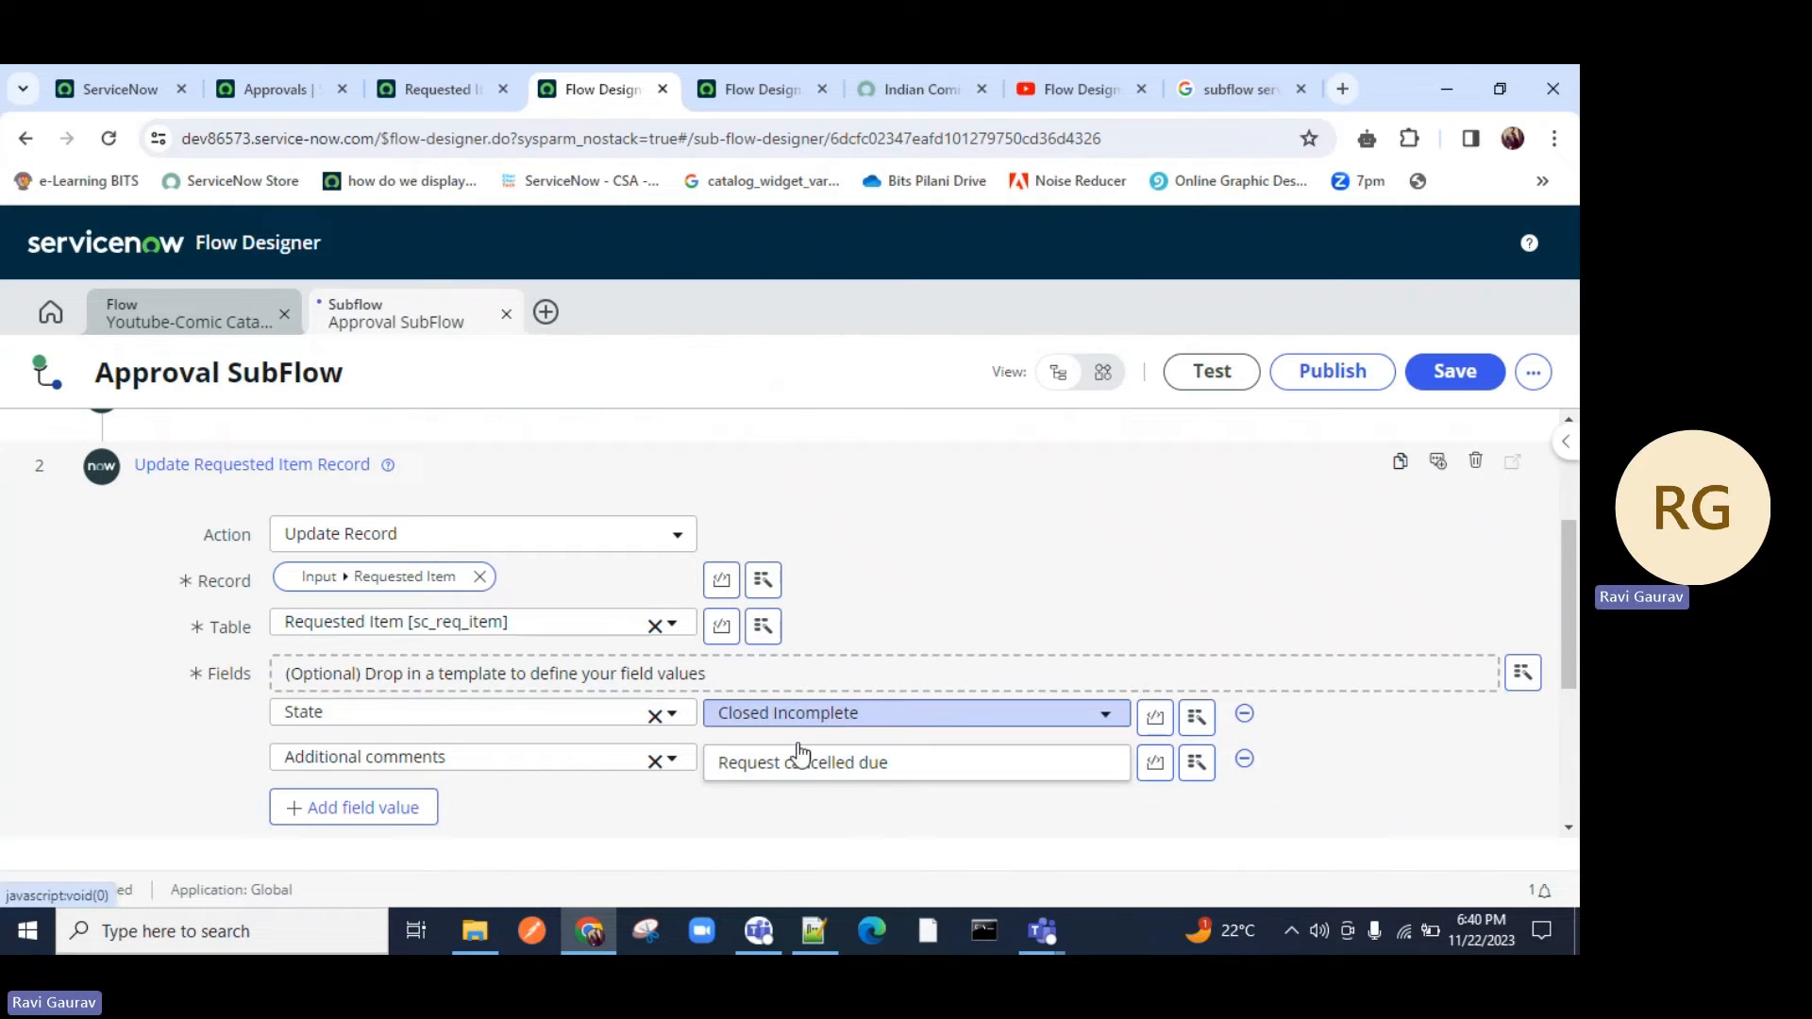
click(794, 600)
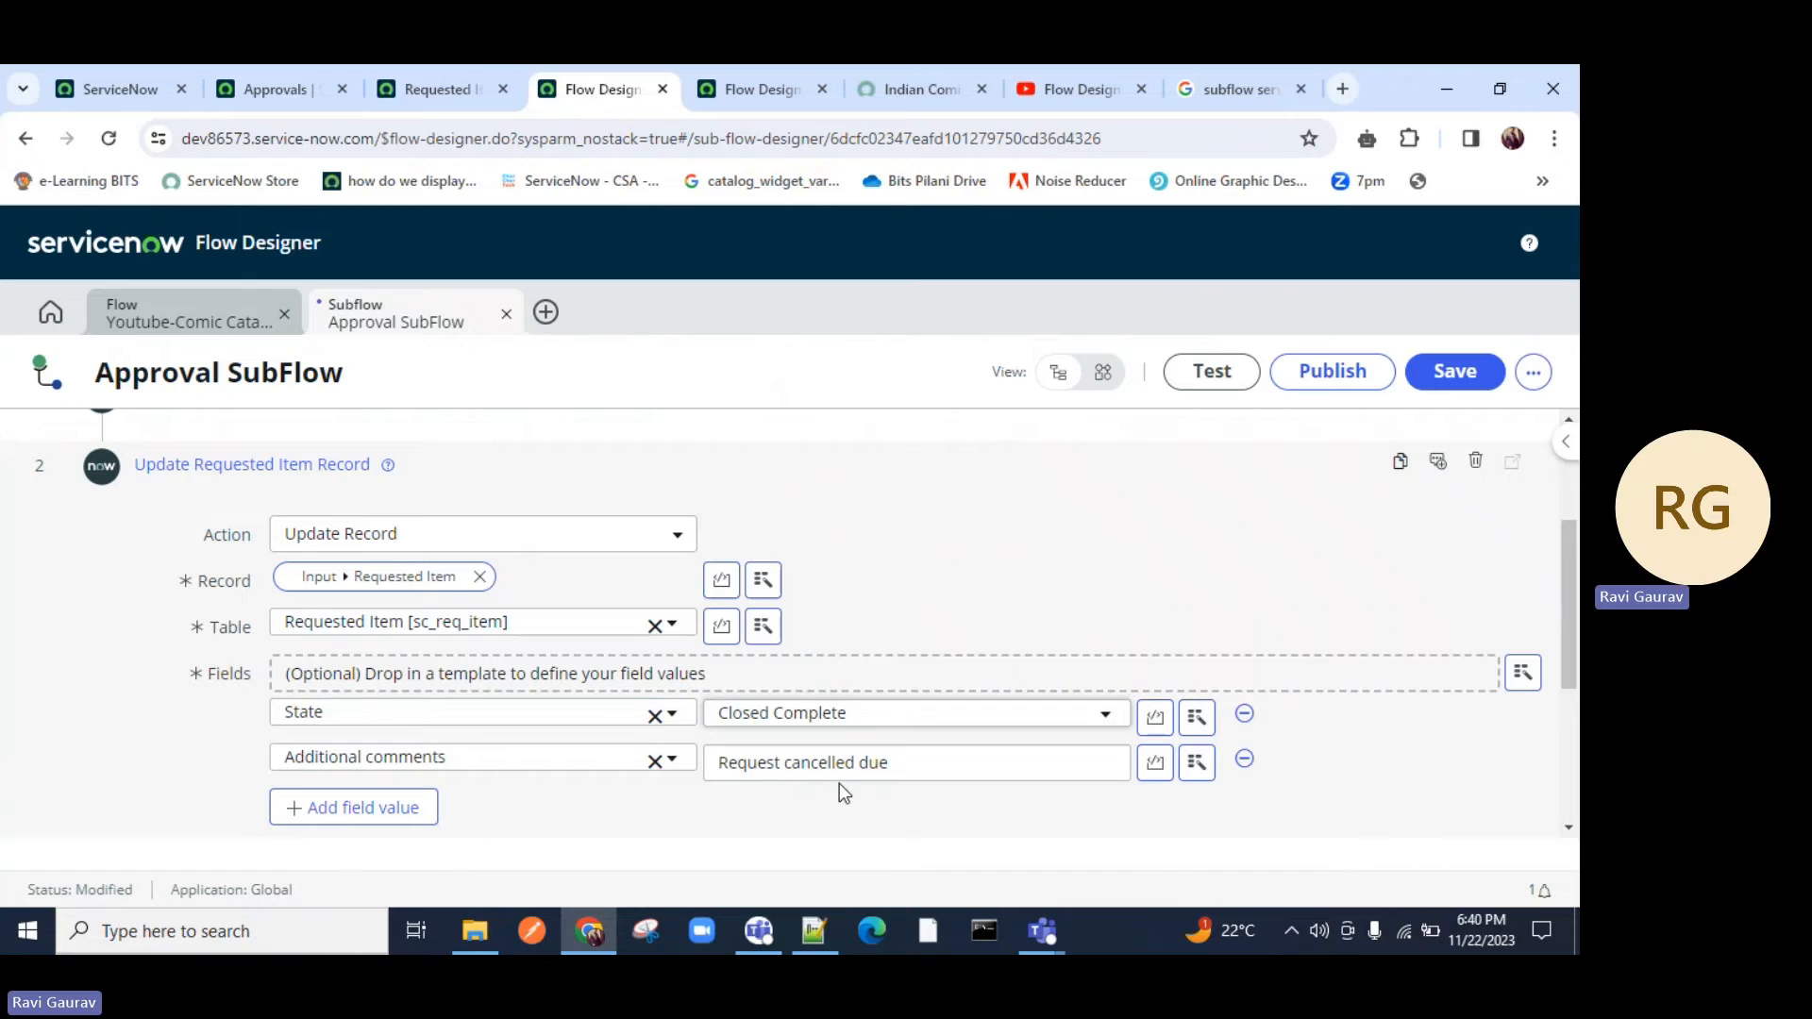
double_click(831, 762)
text(Accept)
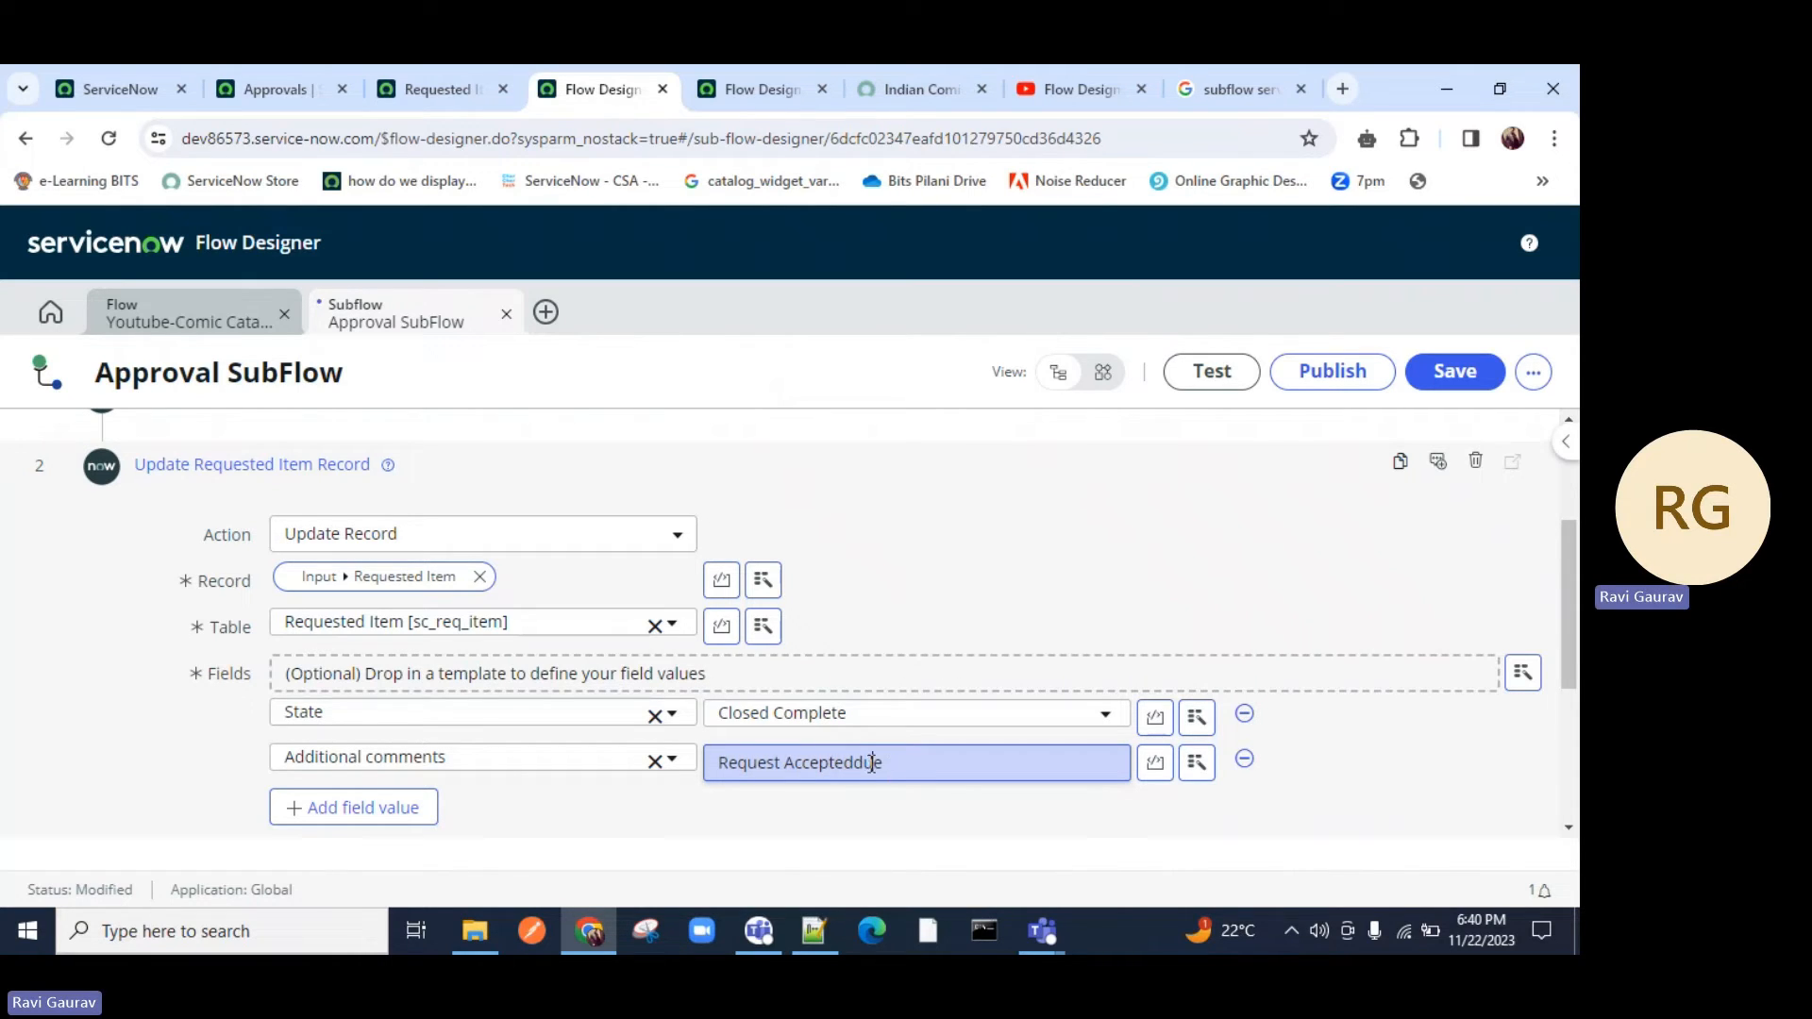
double_click(872, 762)
click(910, 764)
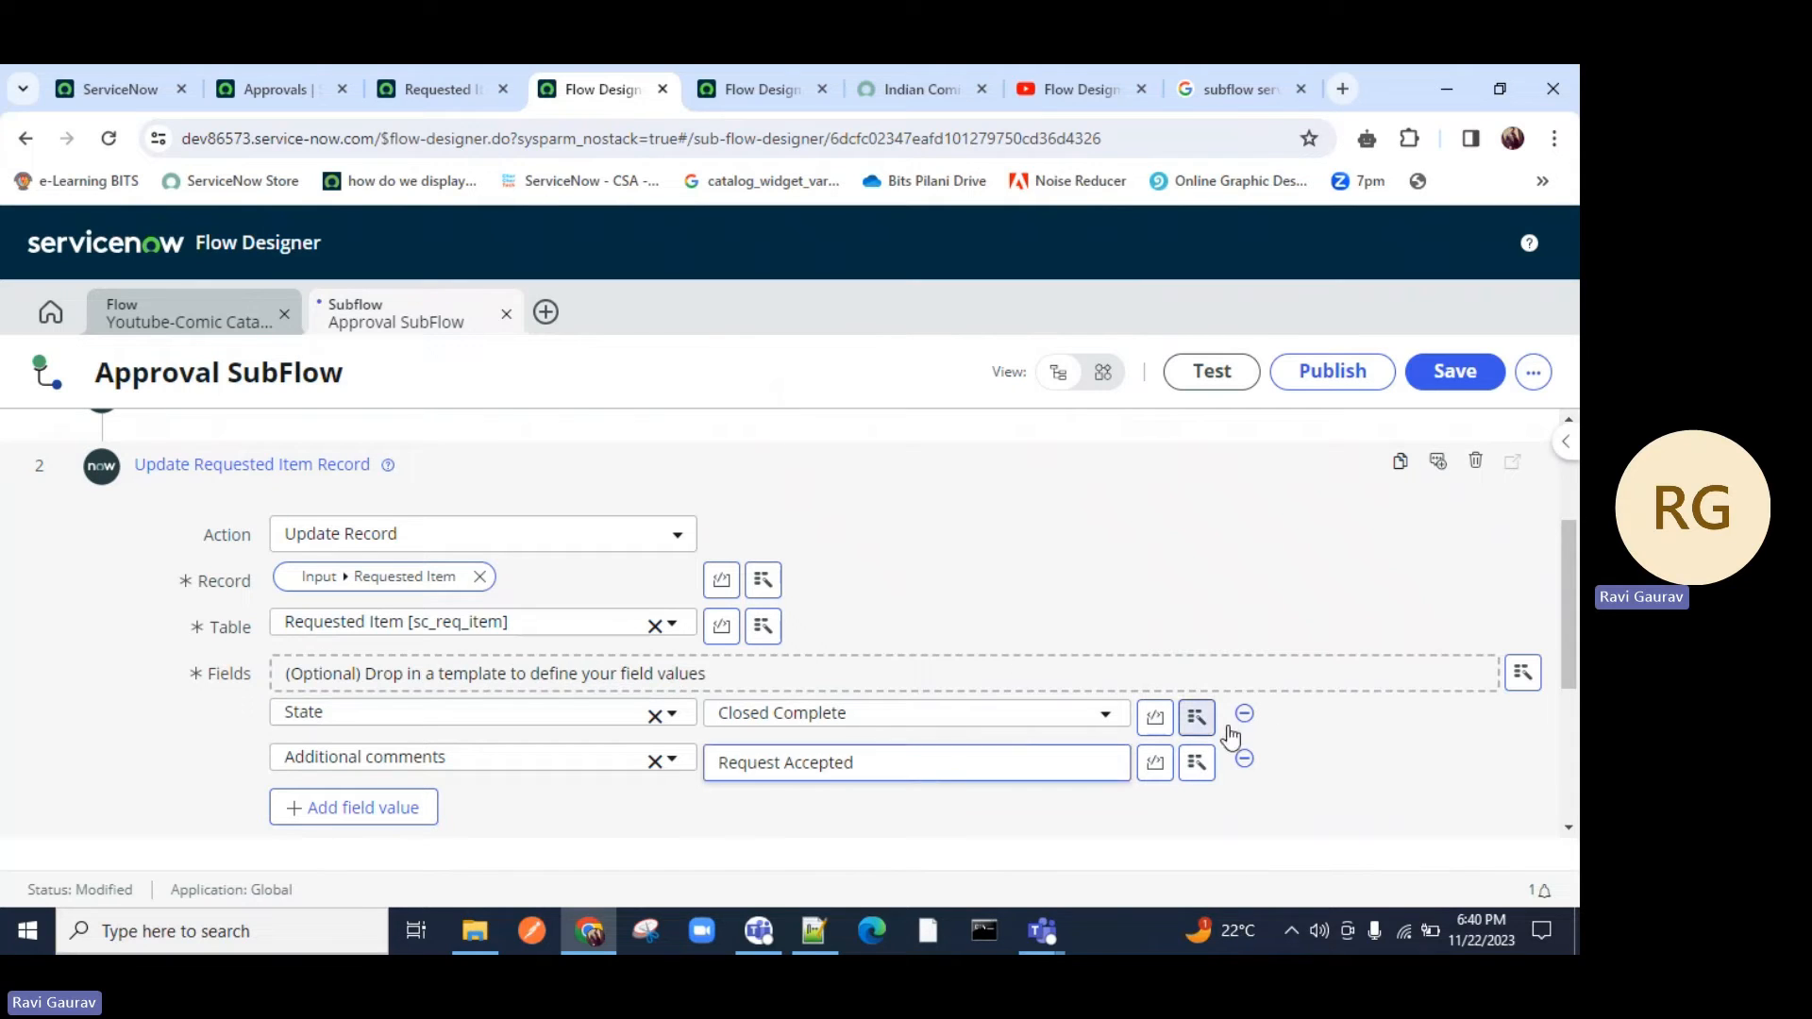
Delete the Update Requested Item Record action from the subflow.
scroll(71, 585, up, 1)
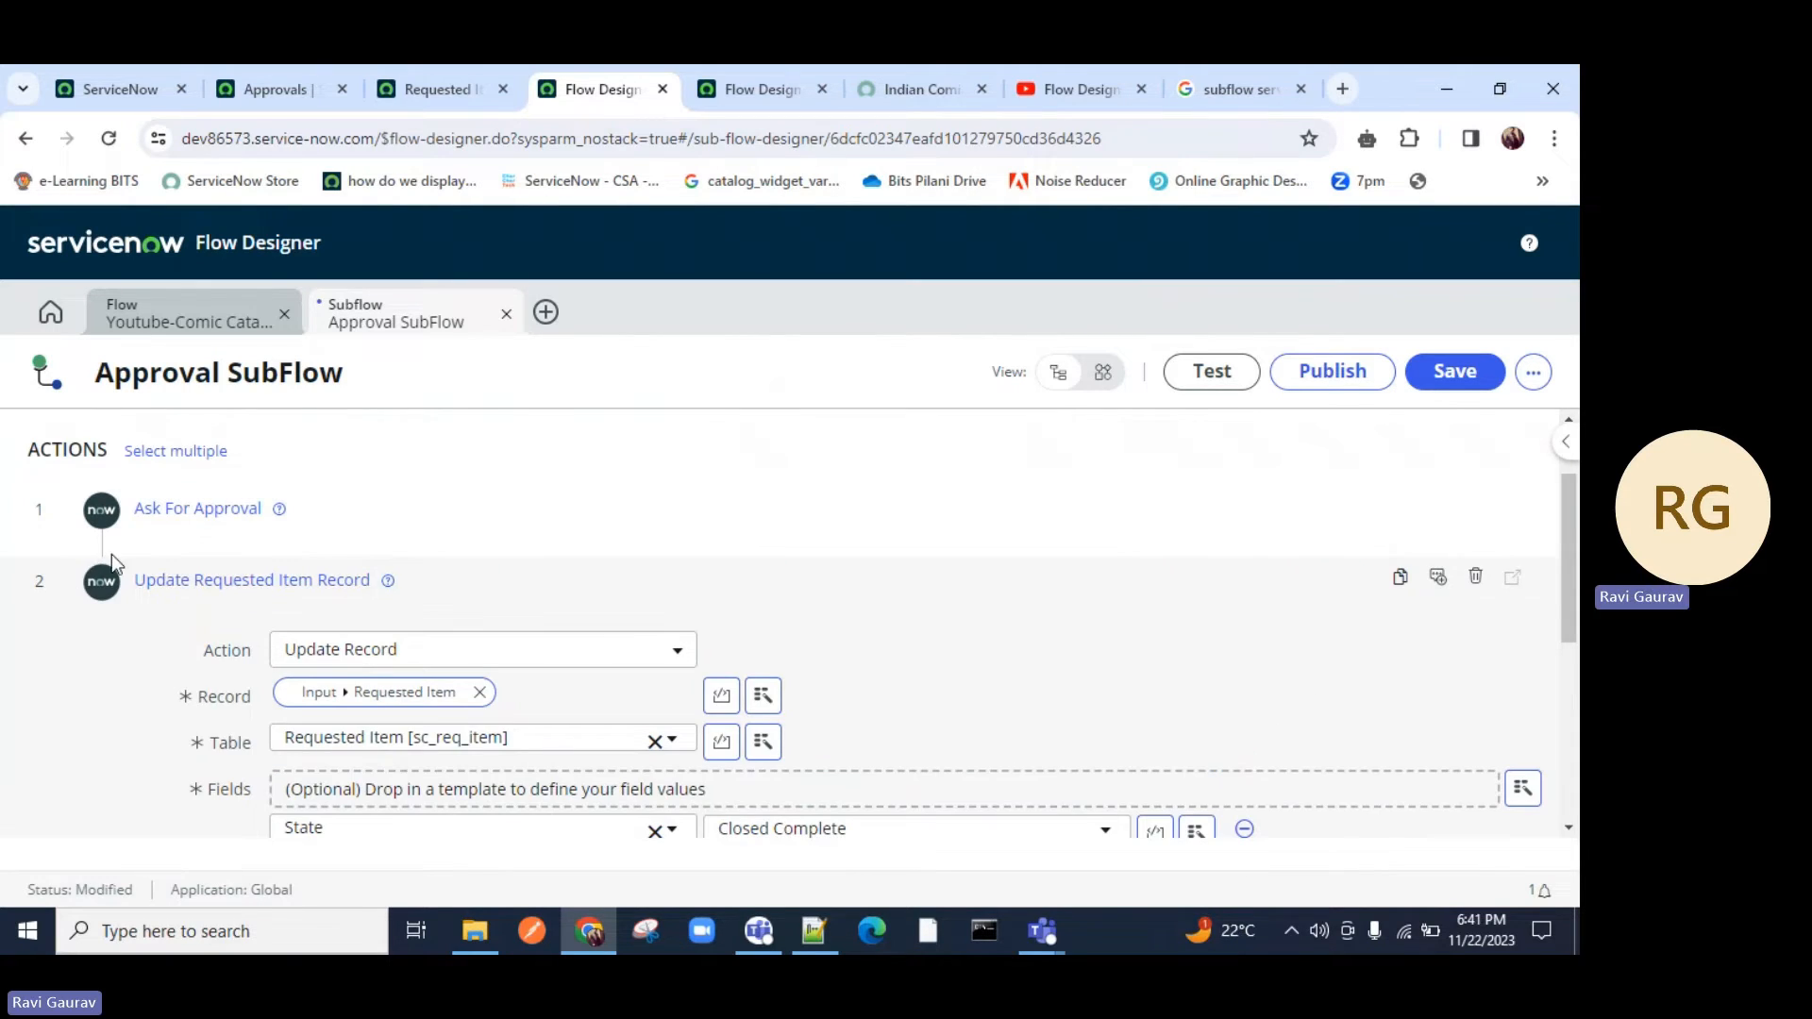
click(1476, 577)
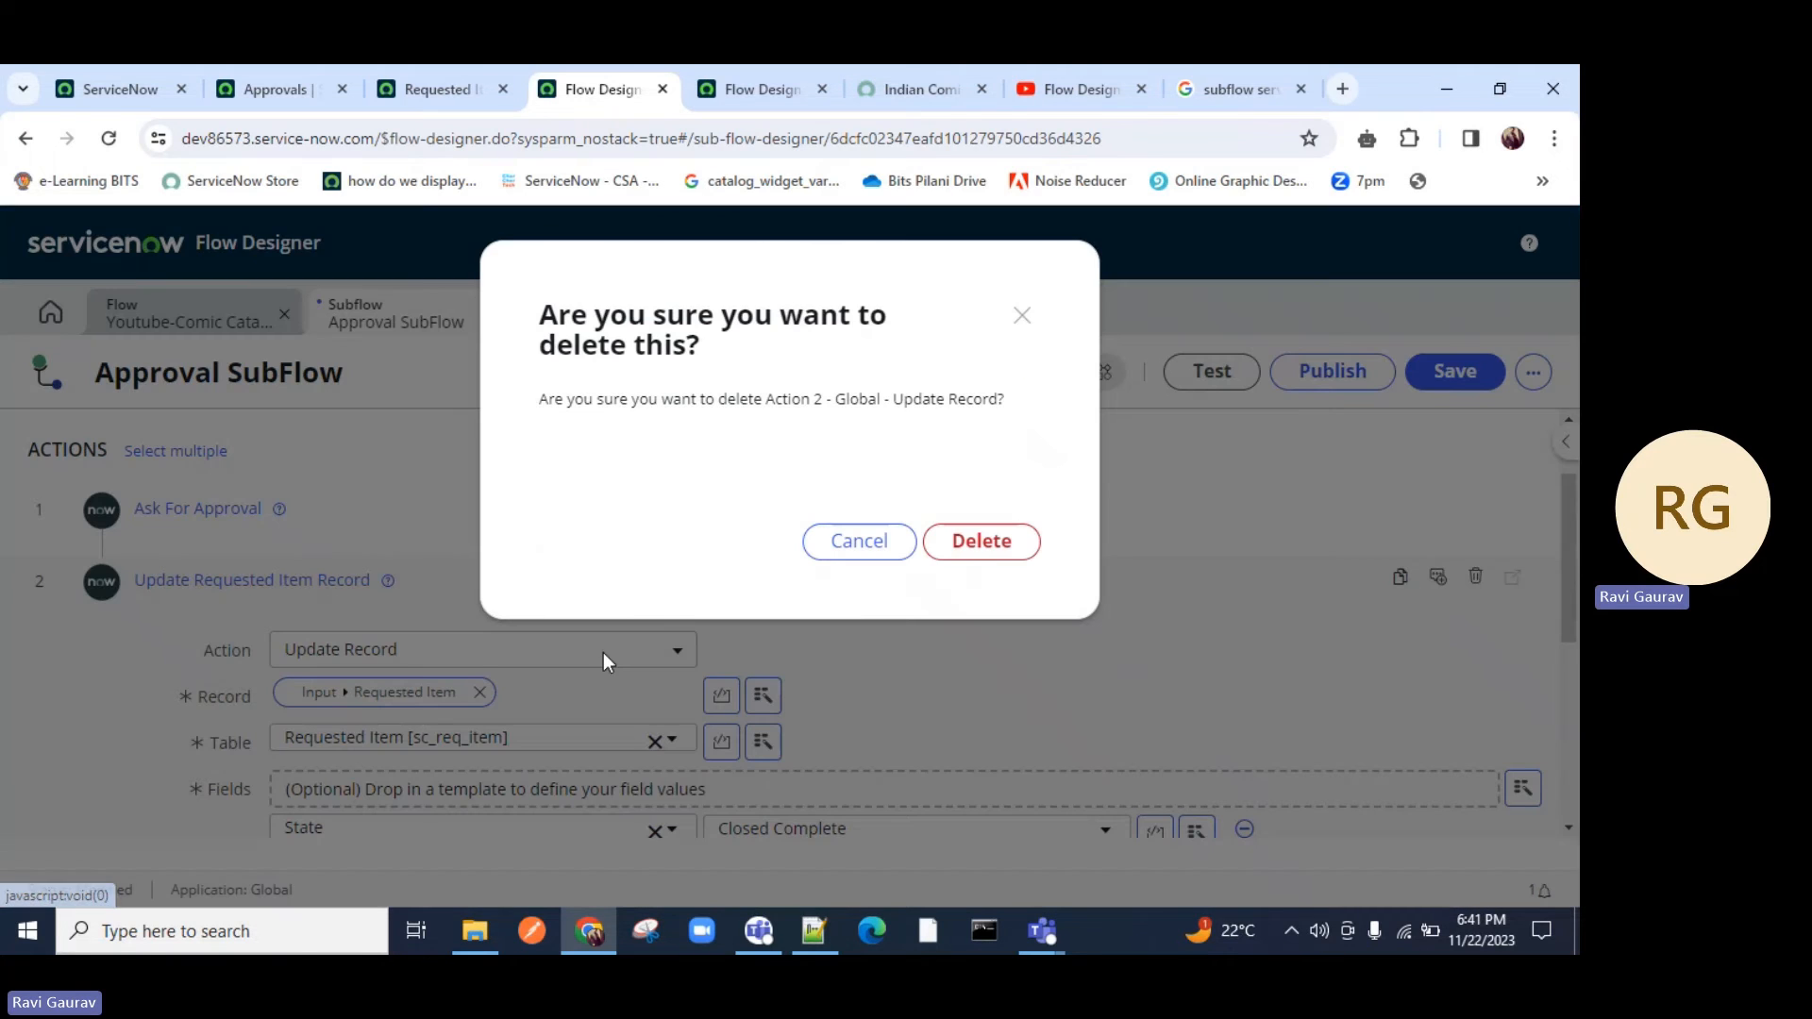
click(1025, 544)
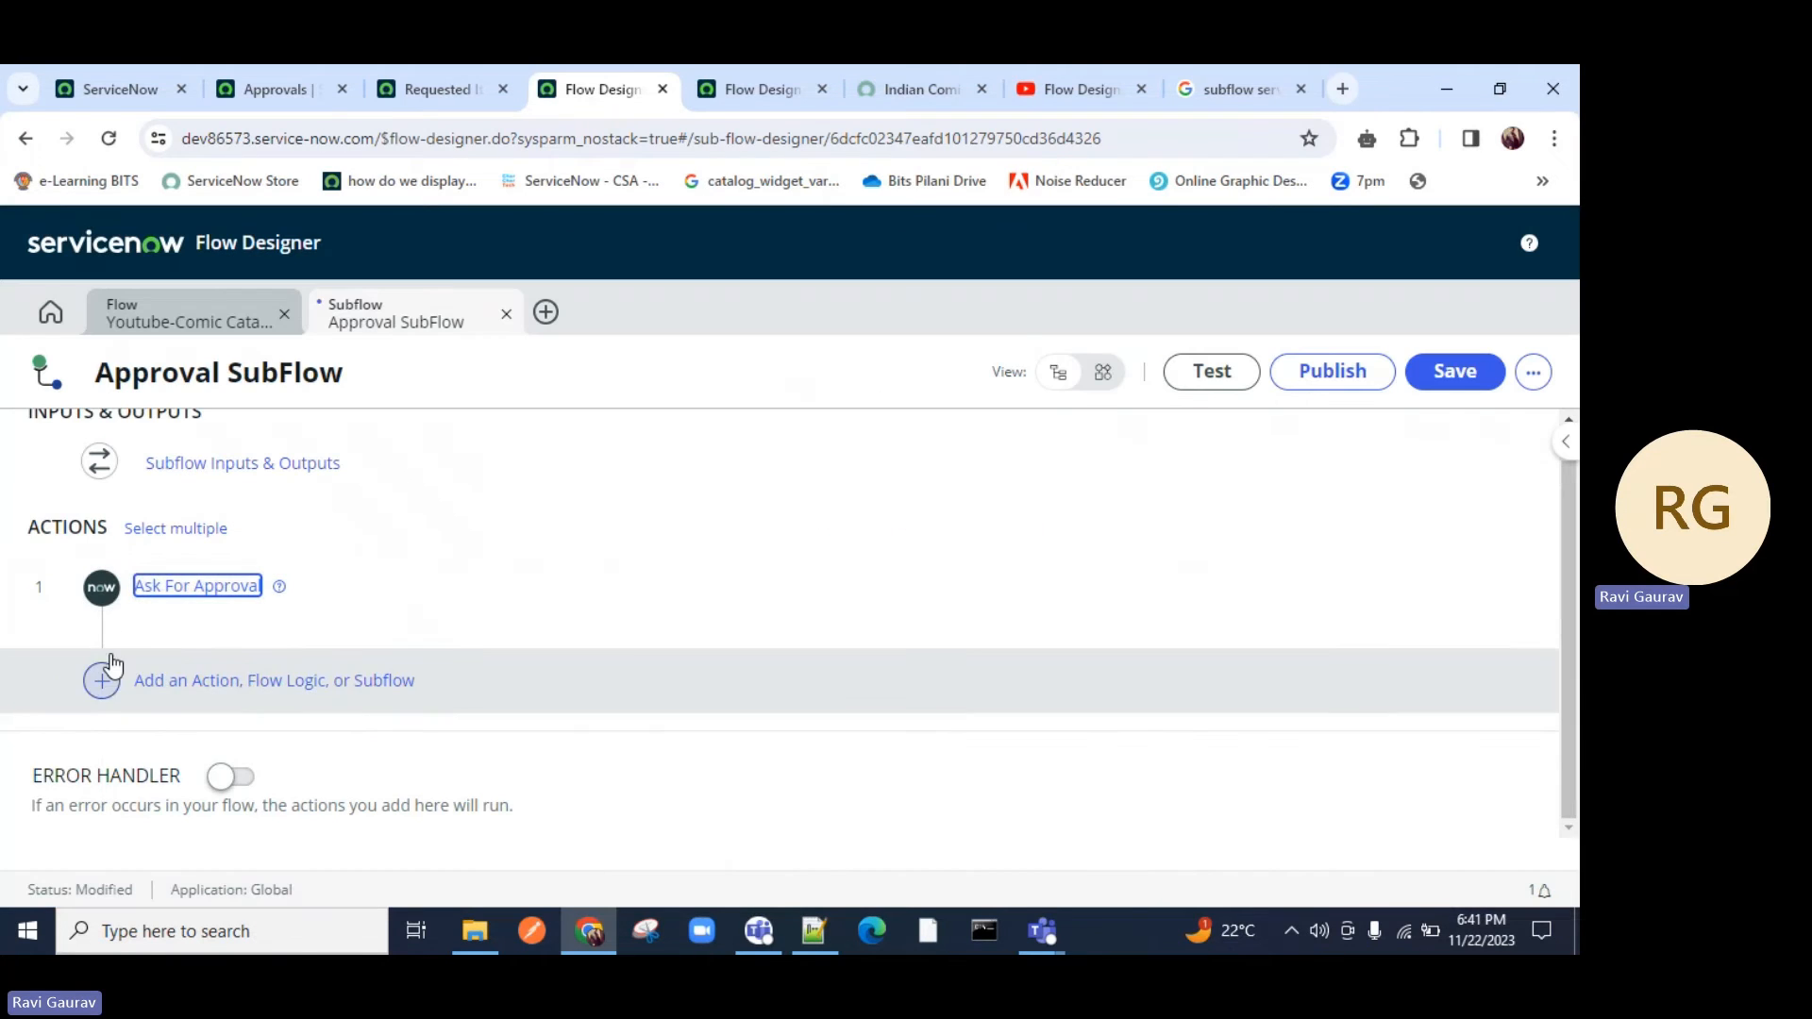
Add an If flow logic after Ask For Approval with the condition label "If it is approved".
click(288, 681)
click(370, 692)
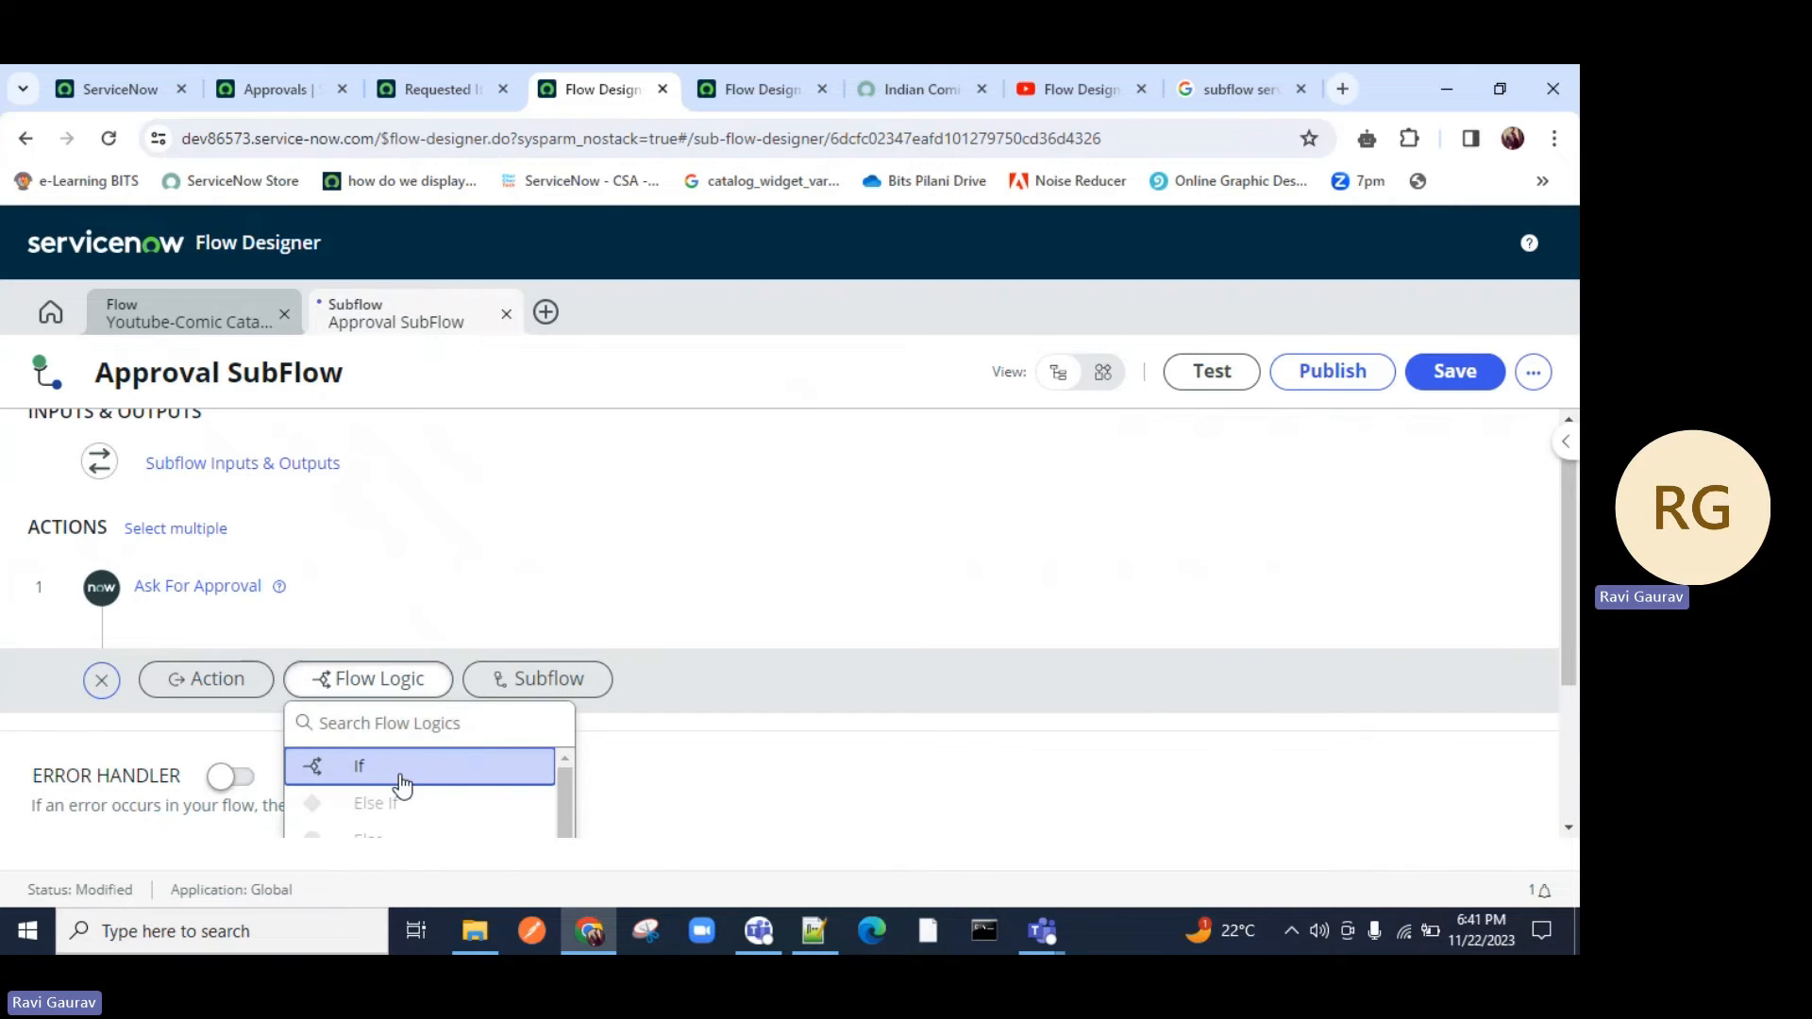
click(401, 783)
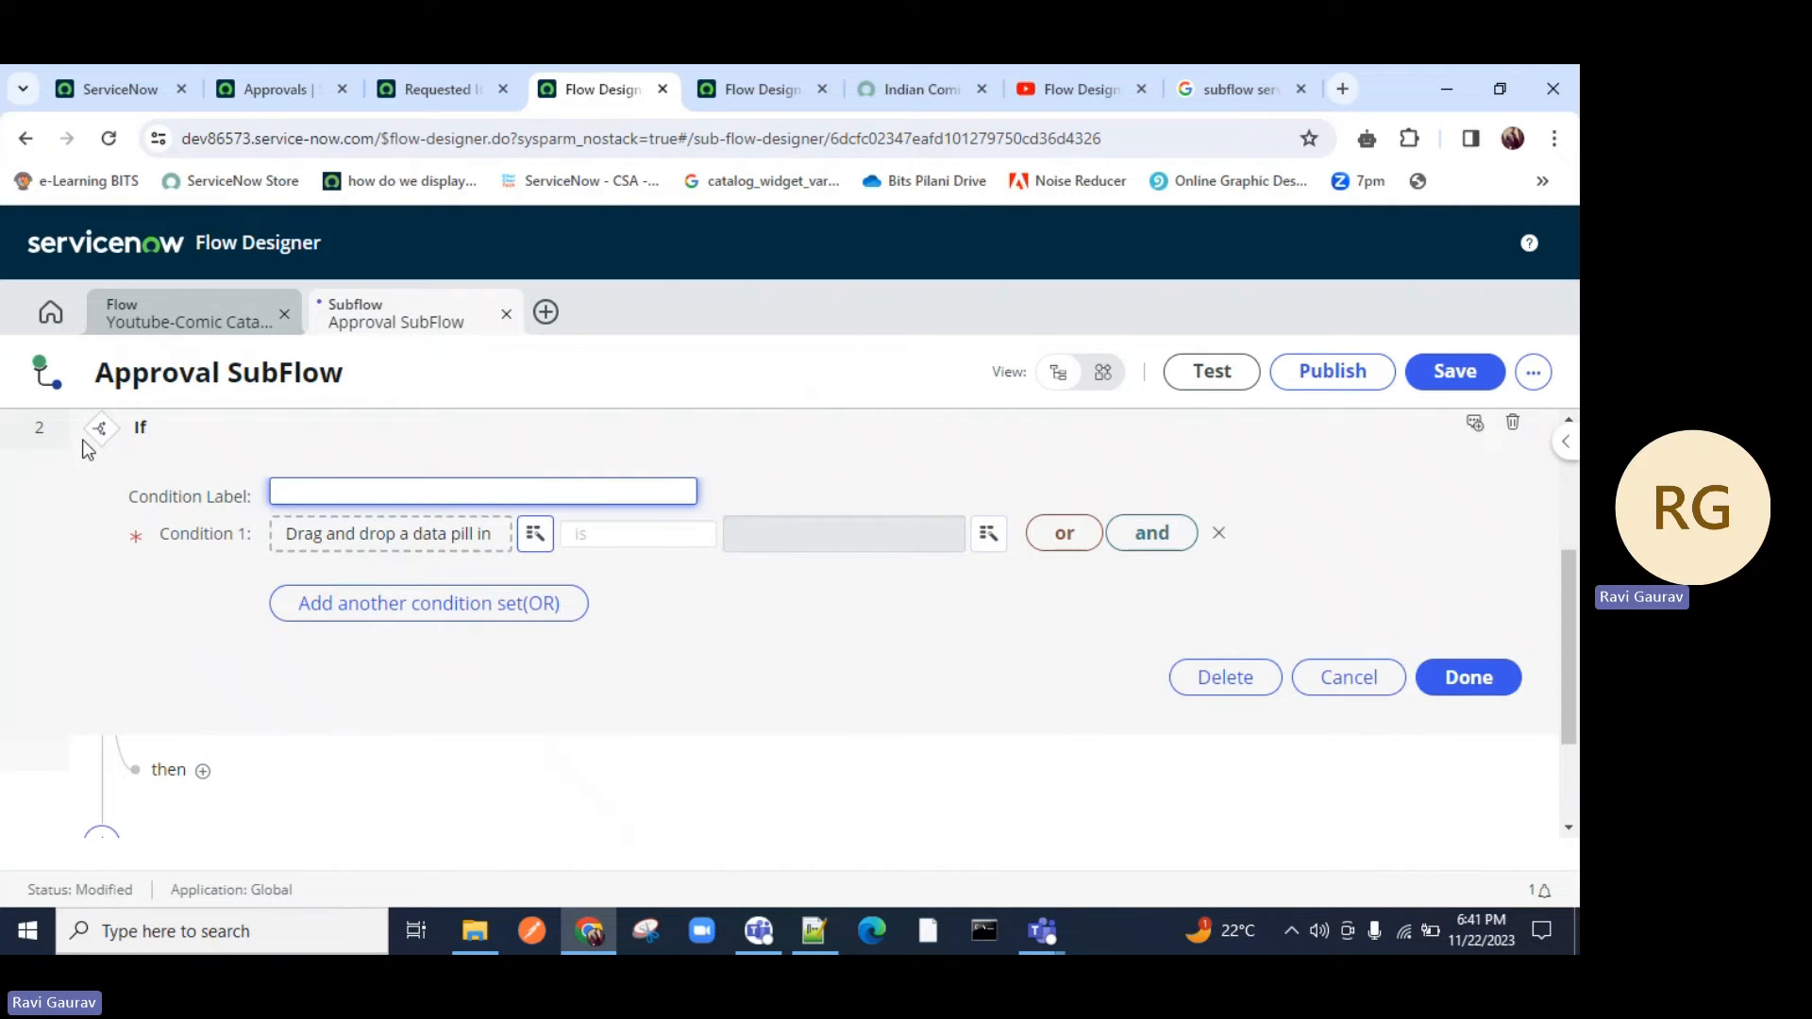
scroll(86, 449, up, 3)
click(332, 727)
text(If)
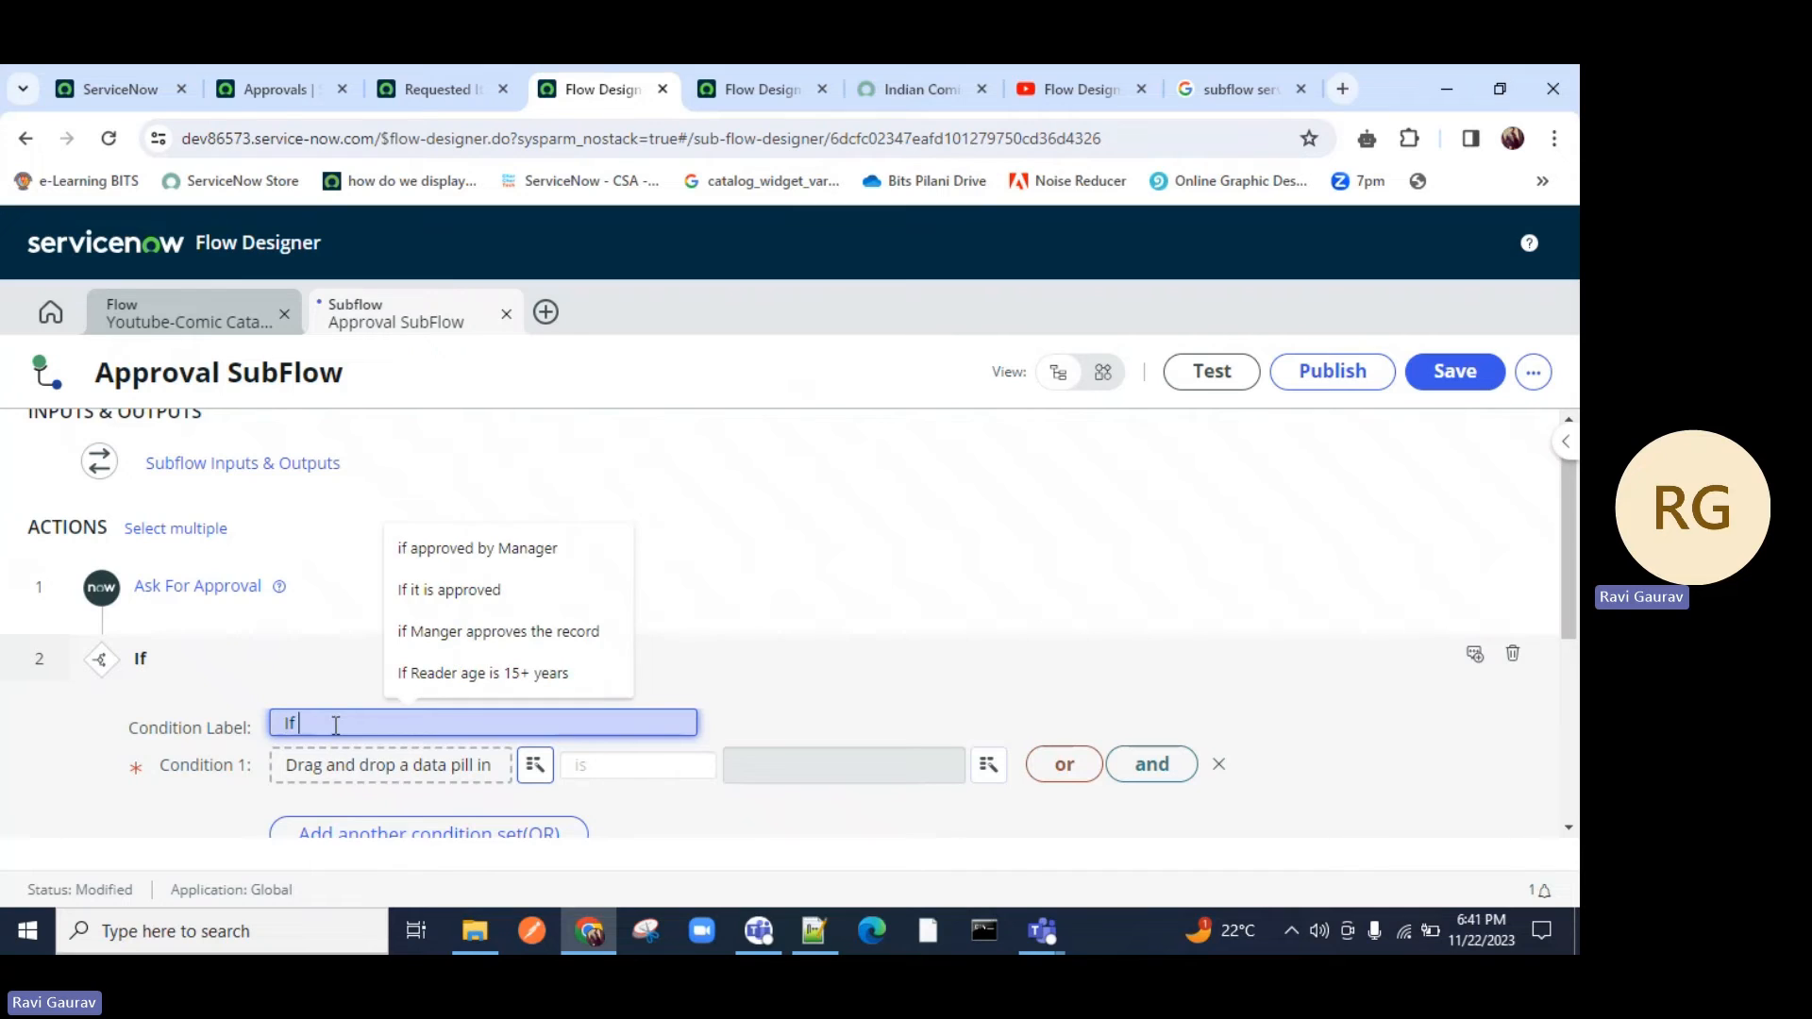
text( it is app)
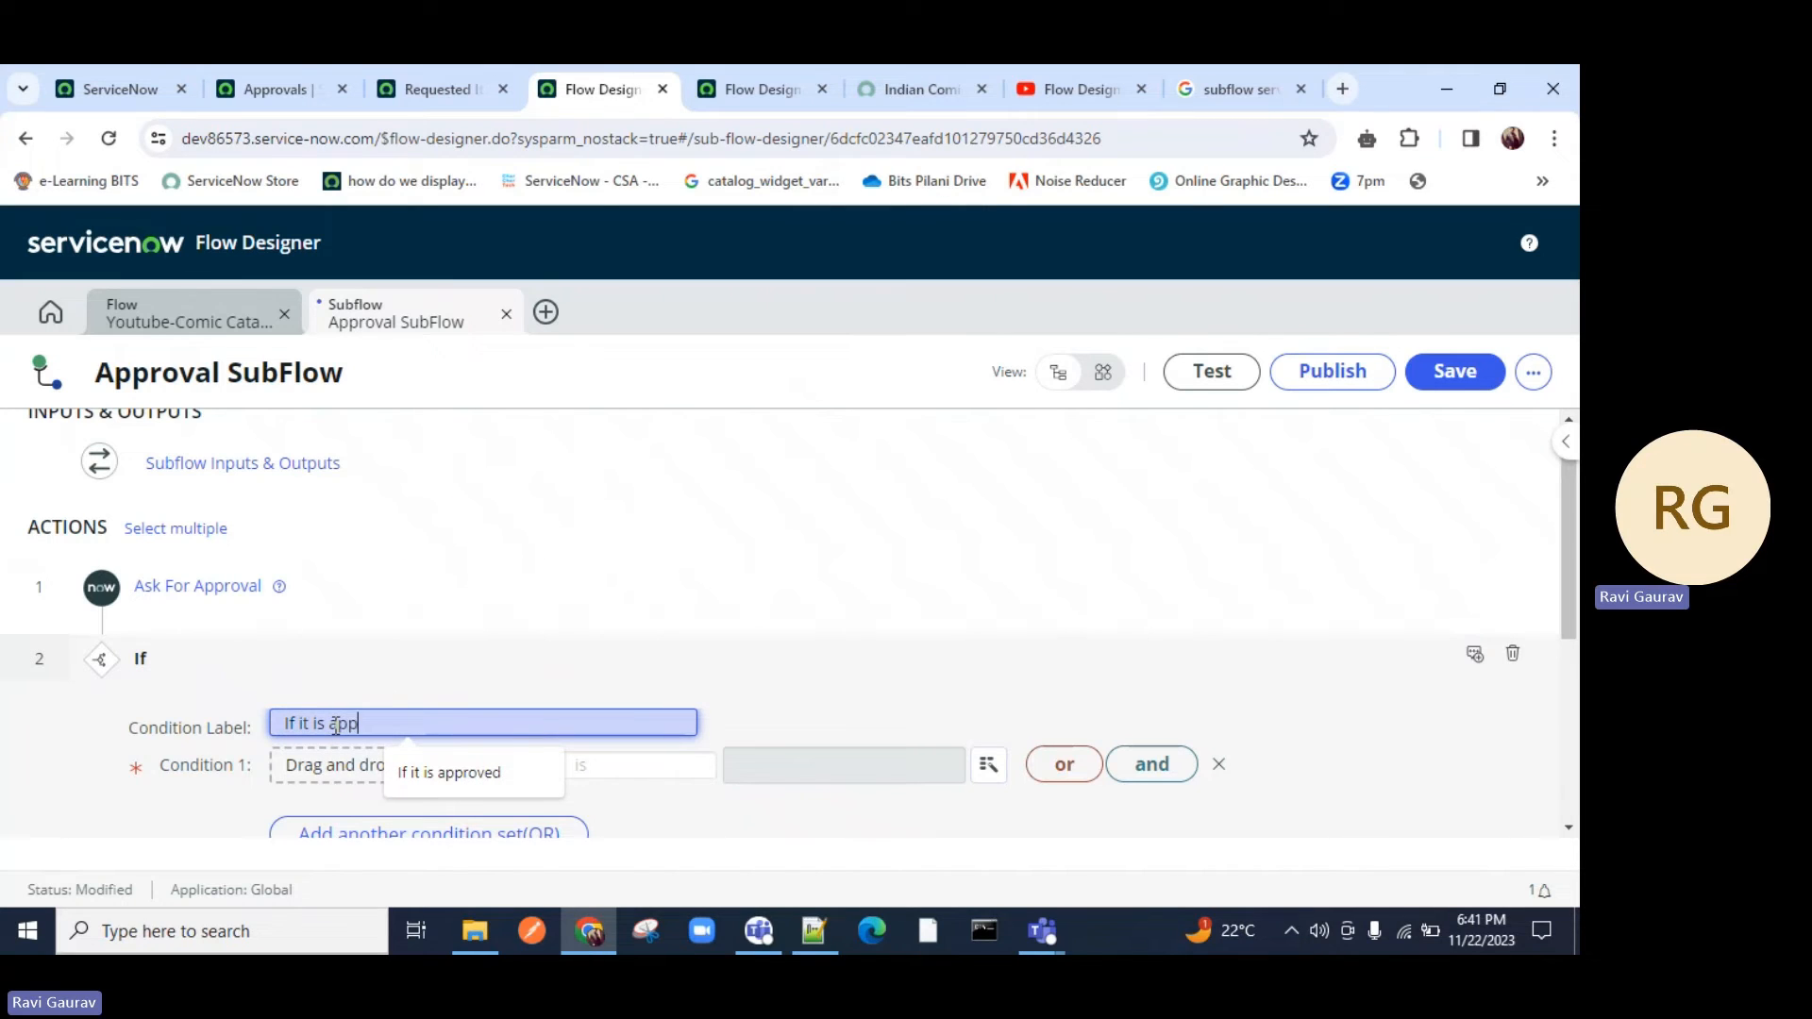
text(roved)
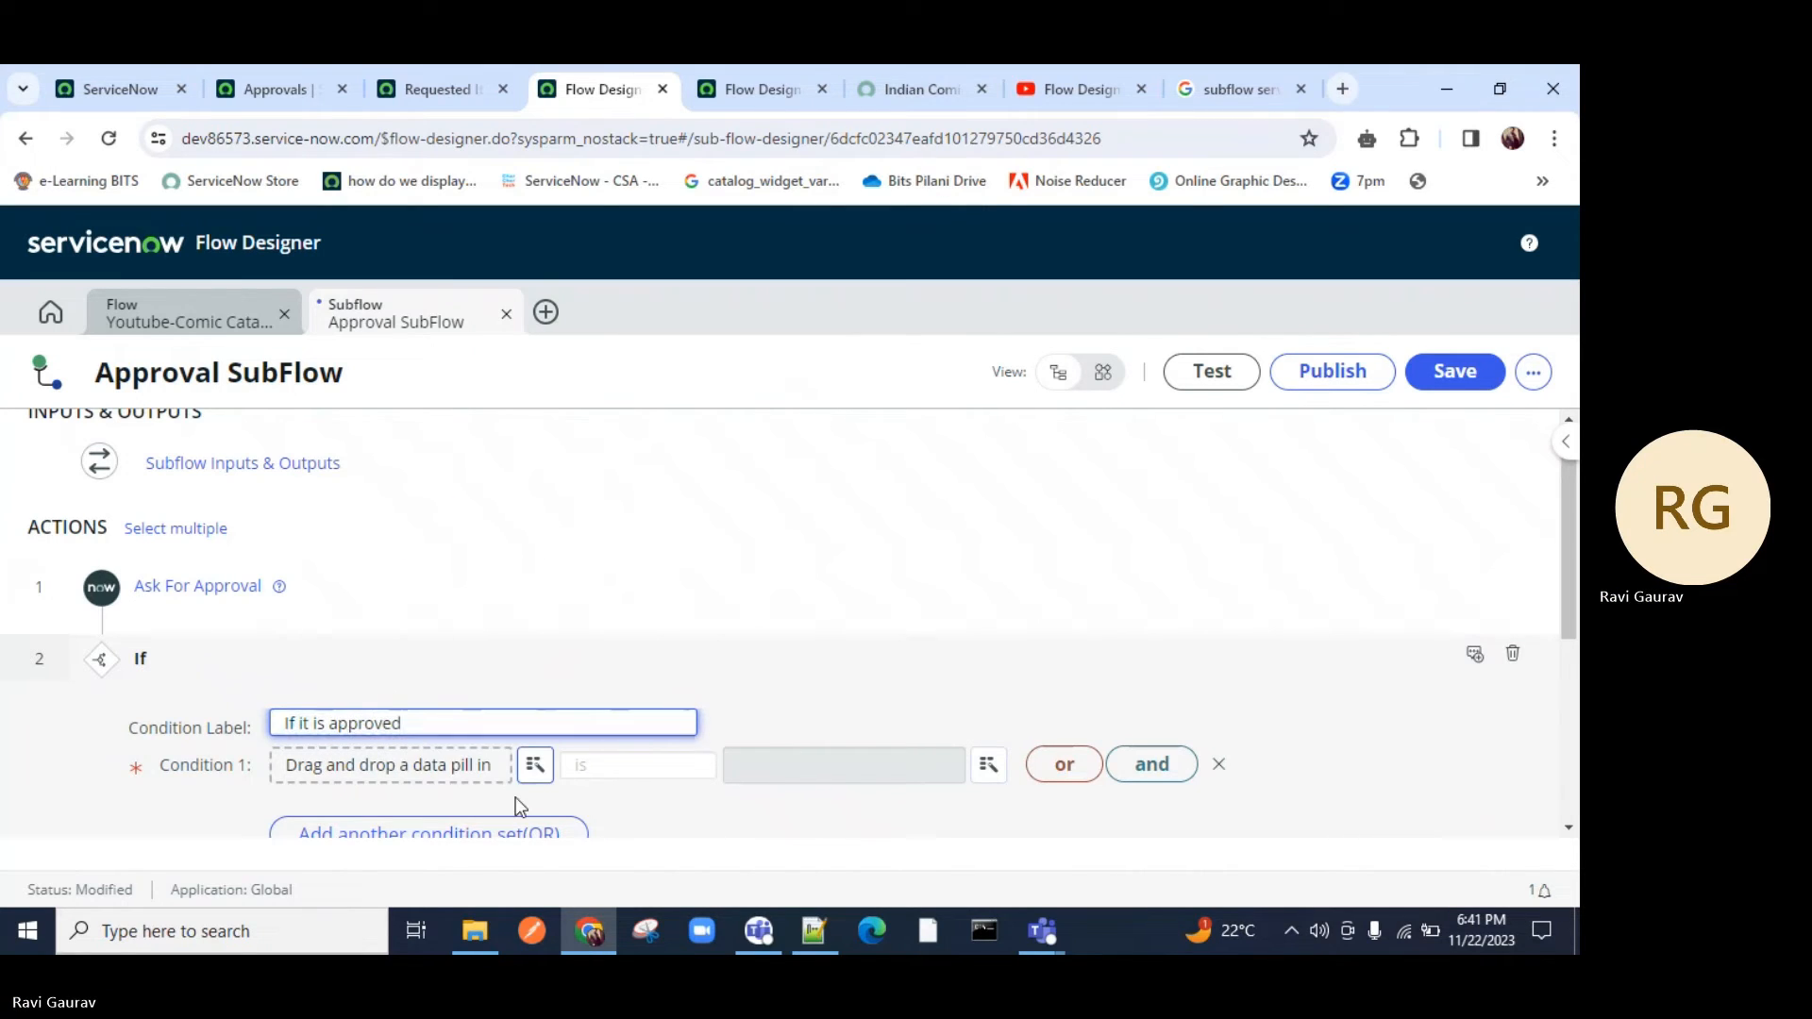
Set the If condition to Ask For Approval's Approval State is Approved and finish the If block.
click(534, 764)
click(534, 526)
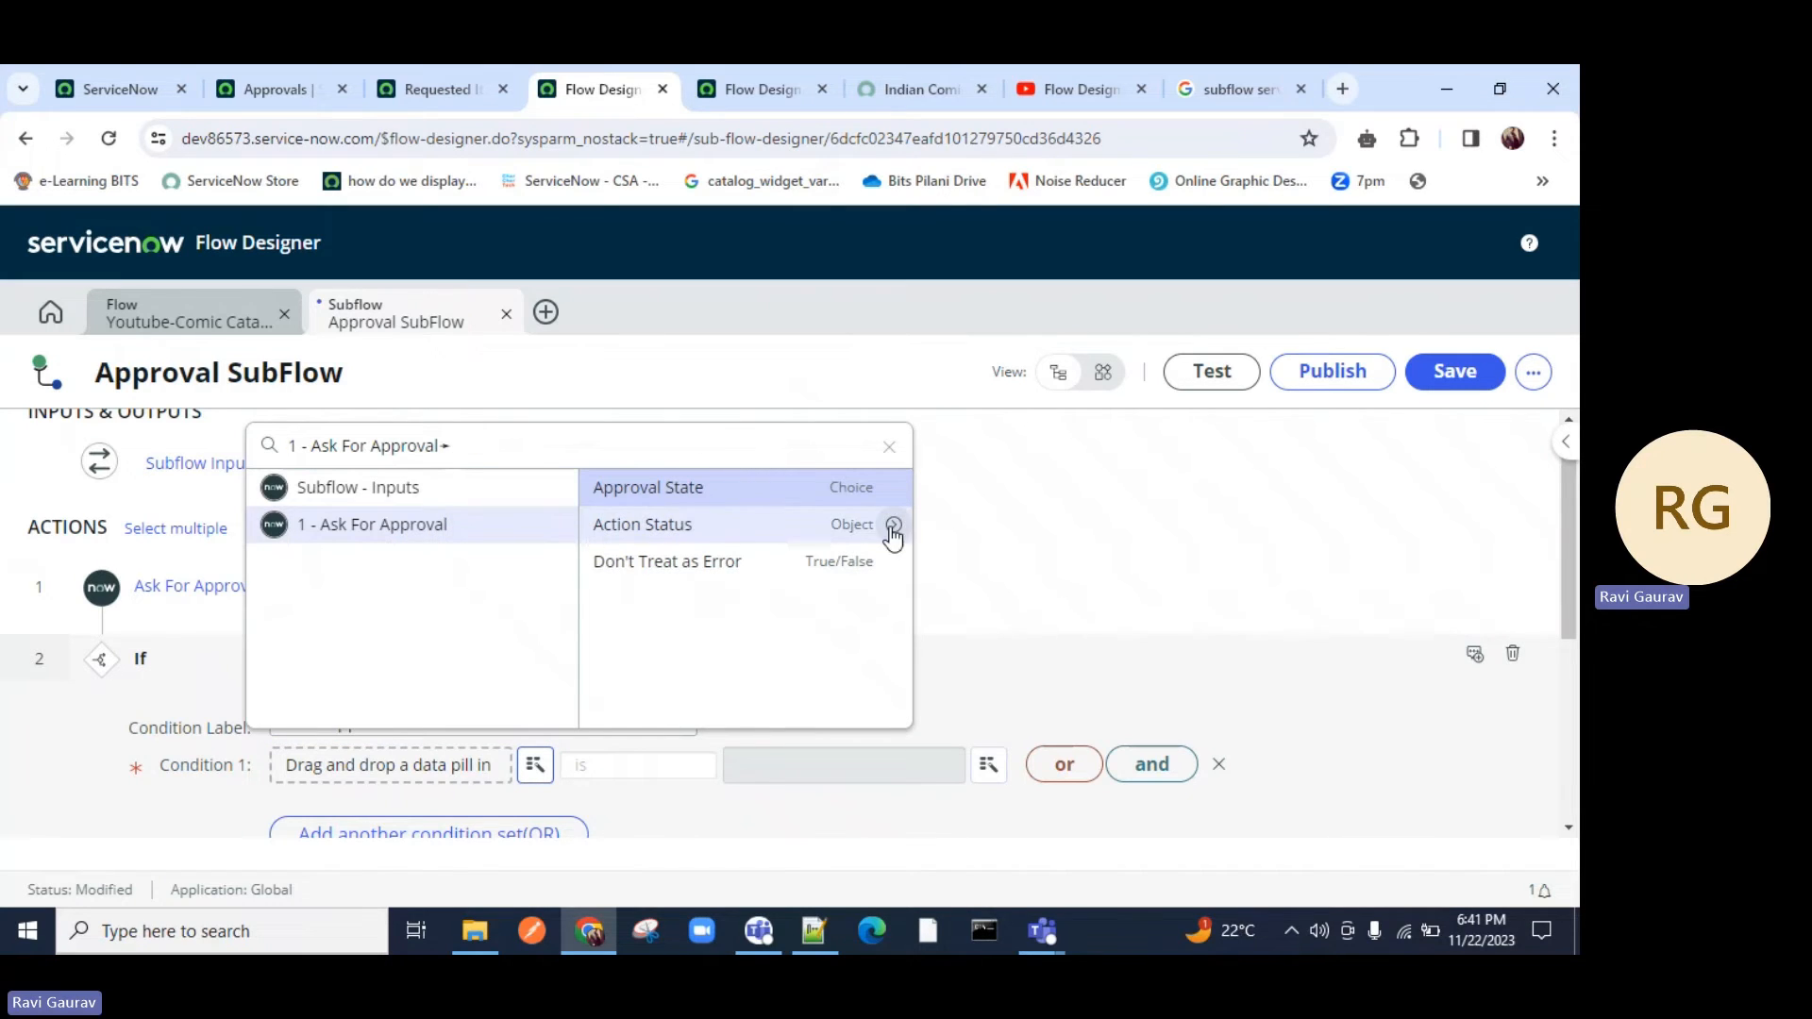
click(767, 496)
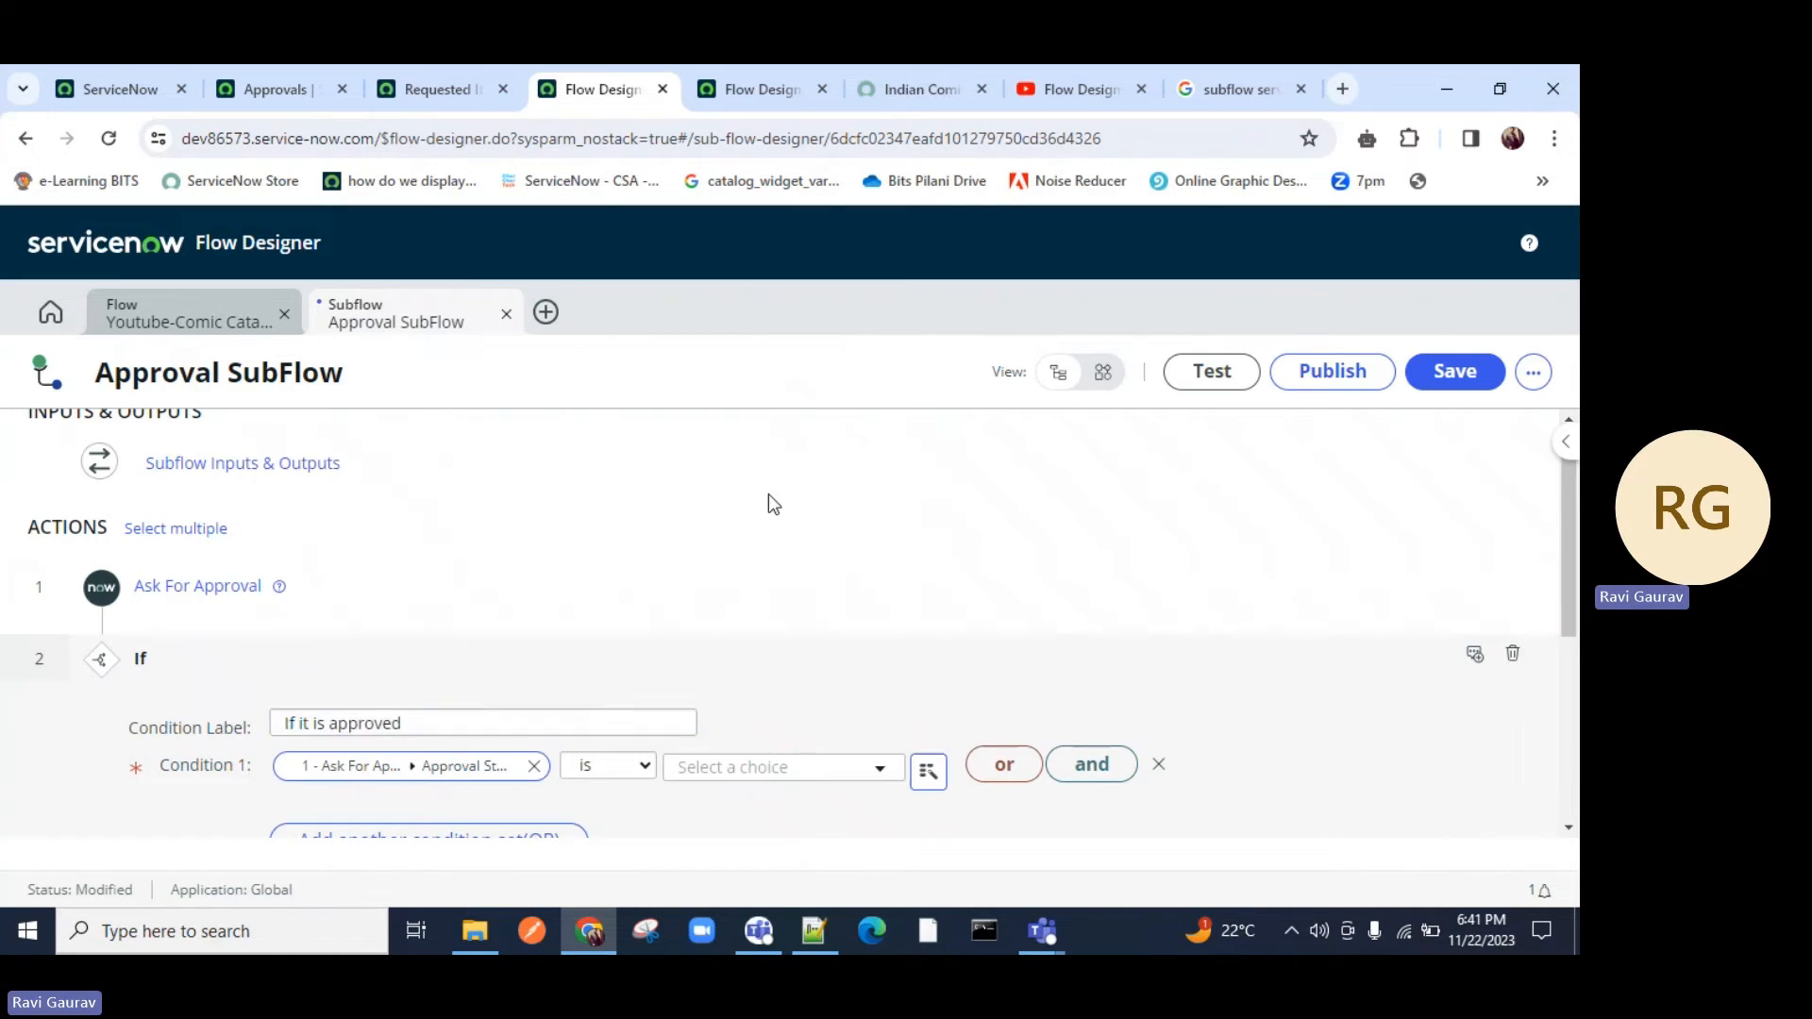
click(743, 769)
click(850, 618)
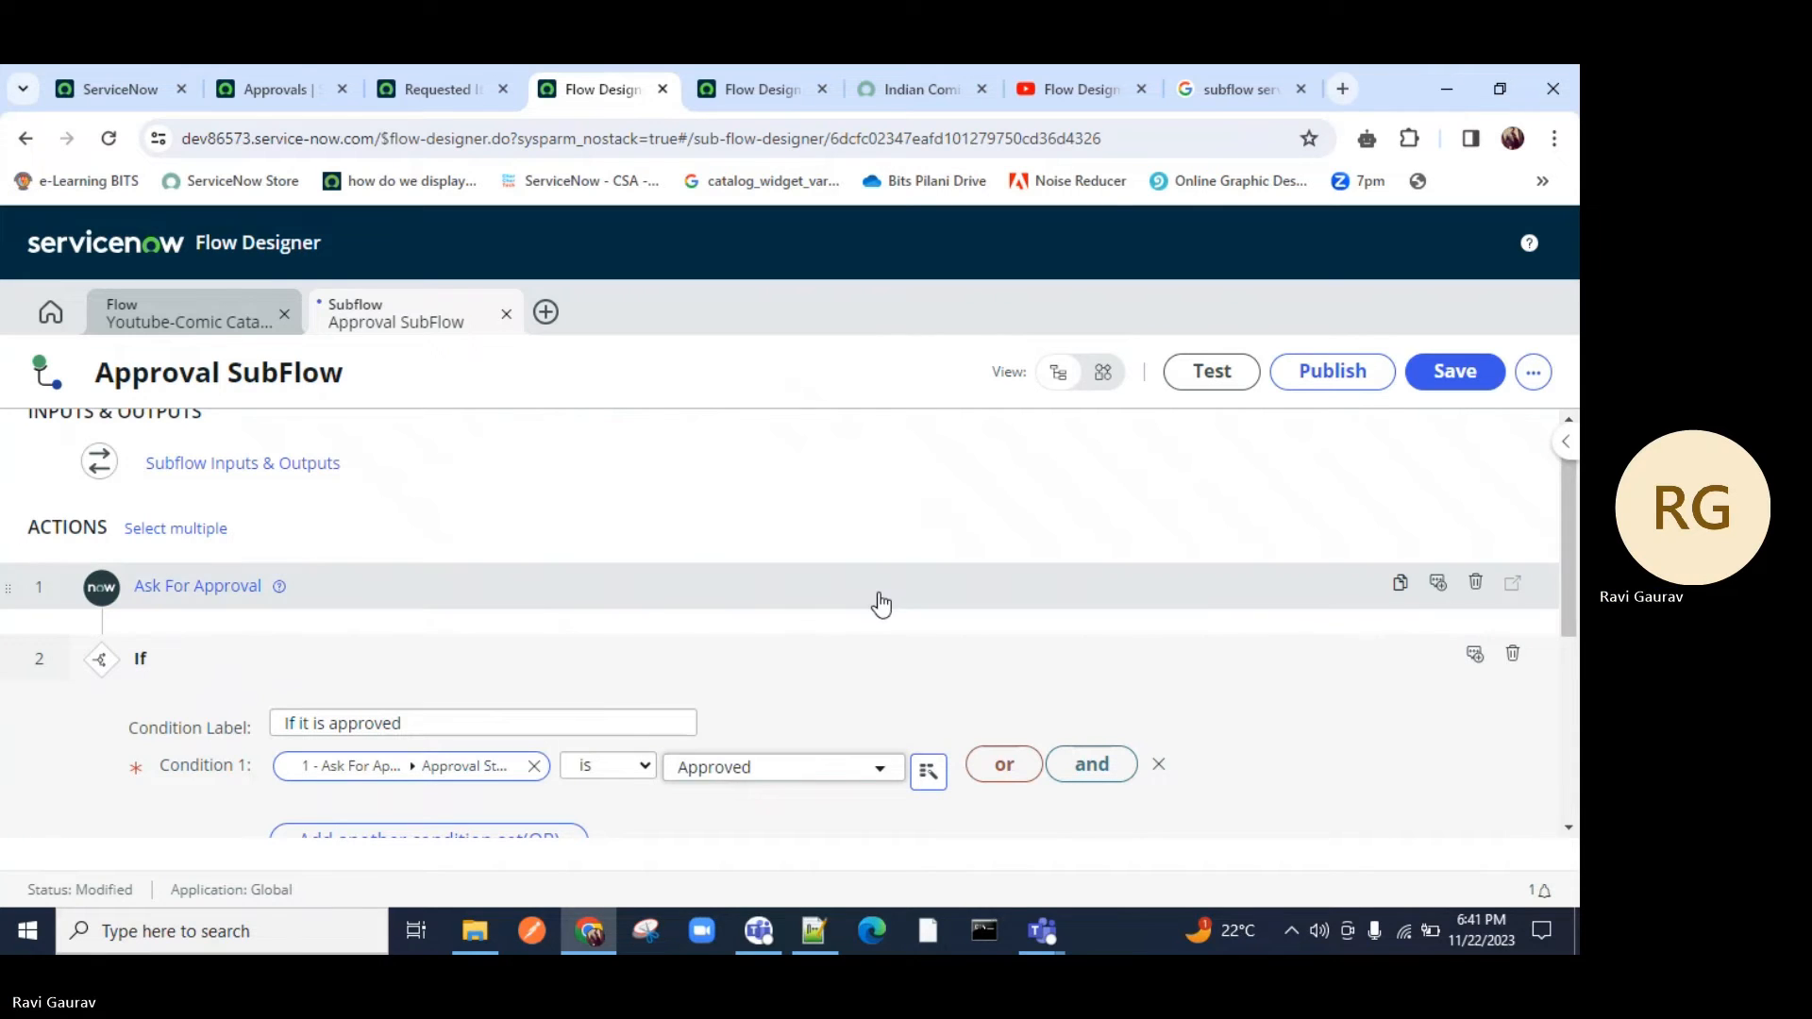
scroll(938, 654, down, 1)
click(1467, 797)
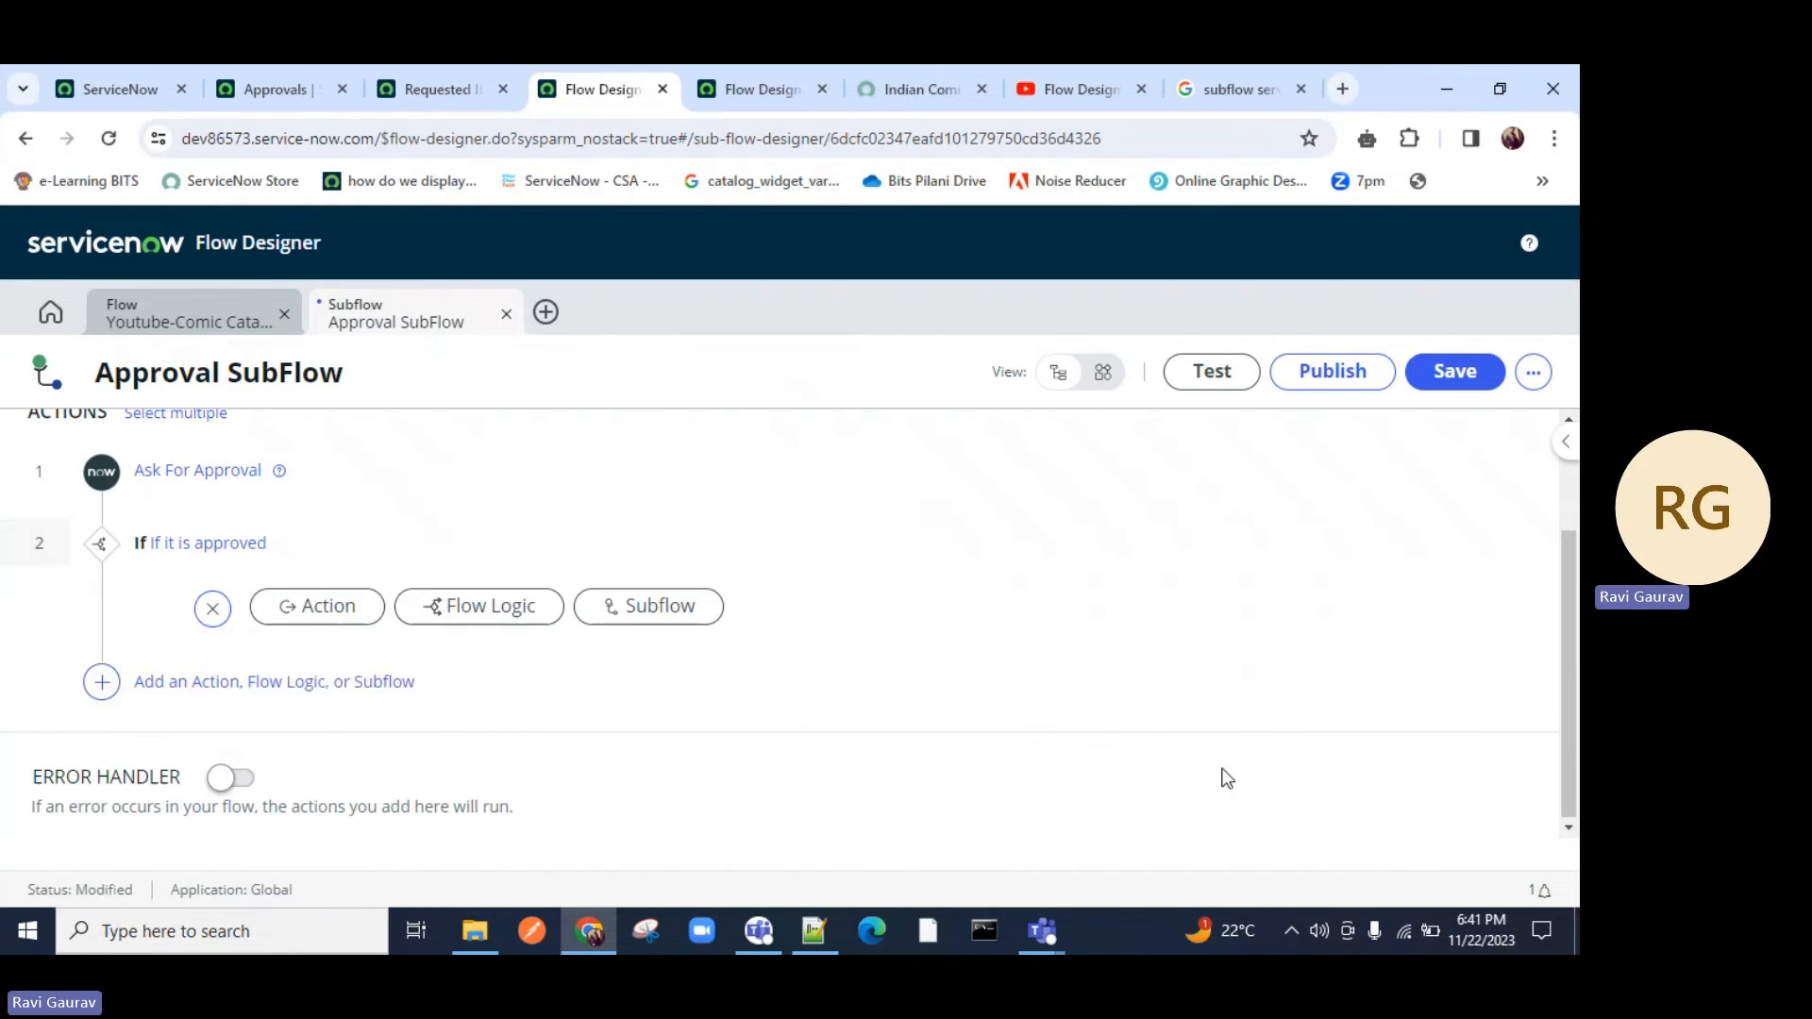
Add a ServiceNow Core Update Record action inside the "If it is approved" branch.
click(350, 625)
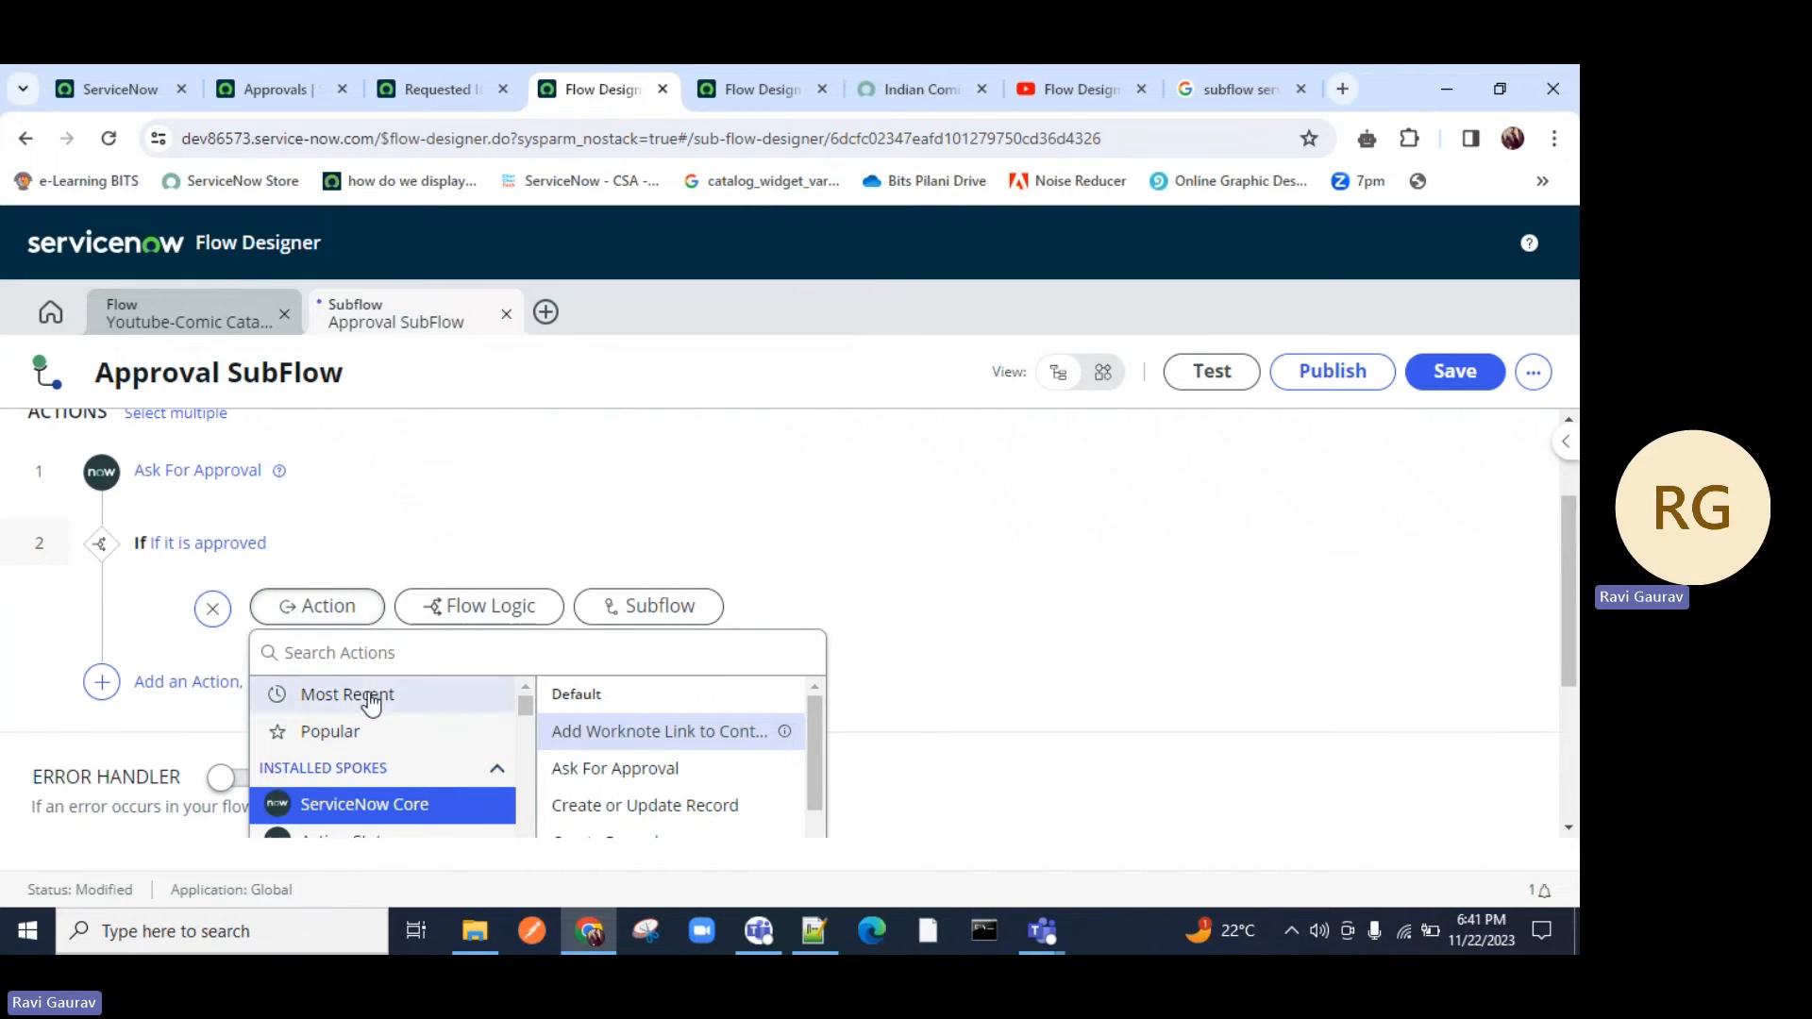
click(370, 698)
scroll(474, 729, up, 1)
scroll(396, 736, down, 1)
scroll(518, 663, down, 1)
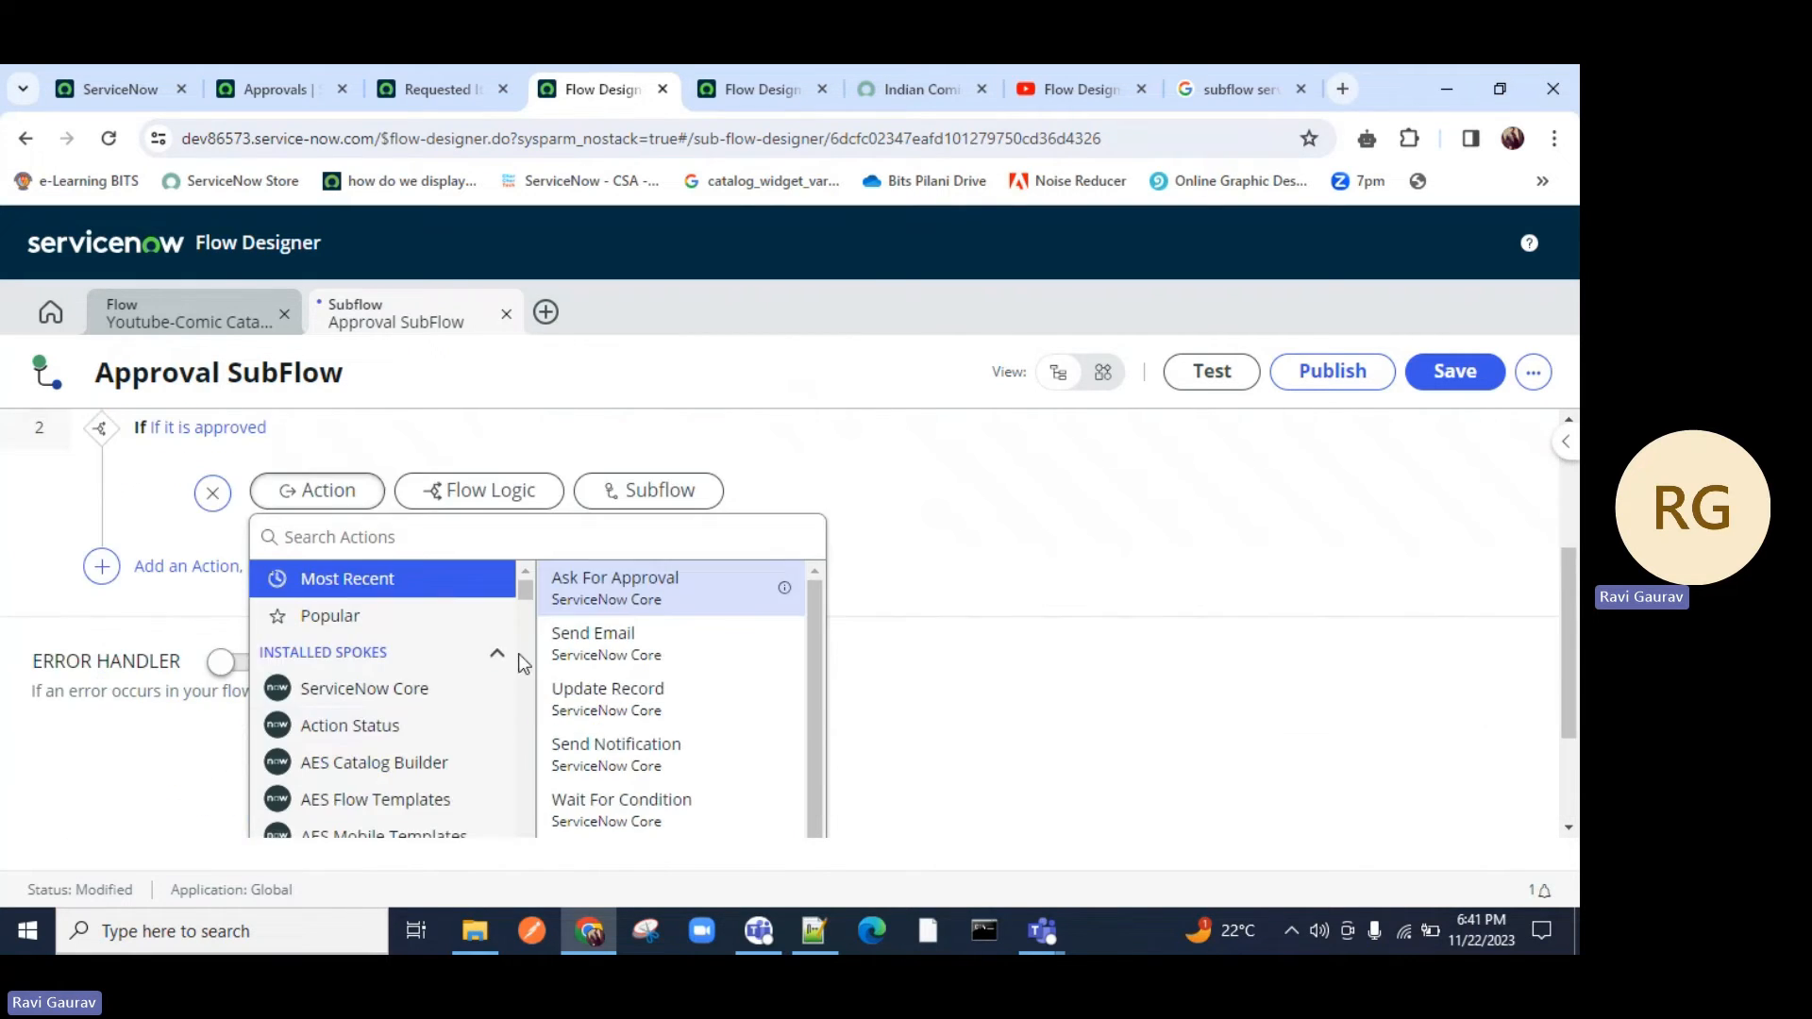
click(368, 689)
click(355, 539)
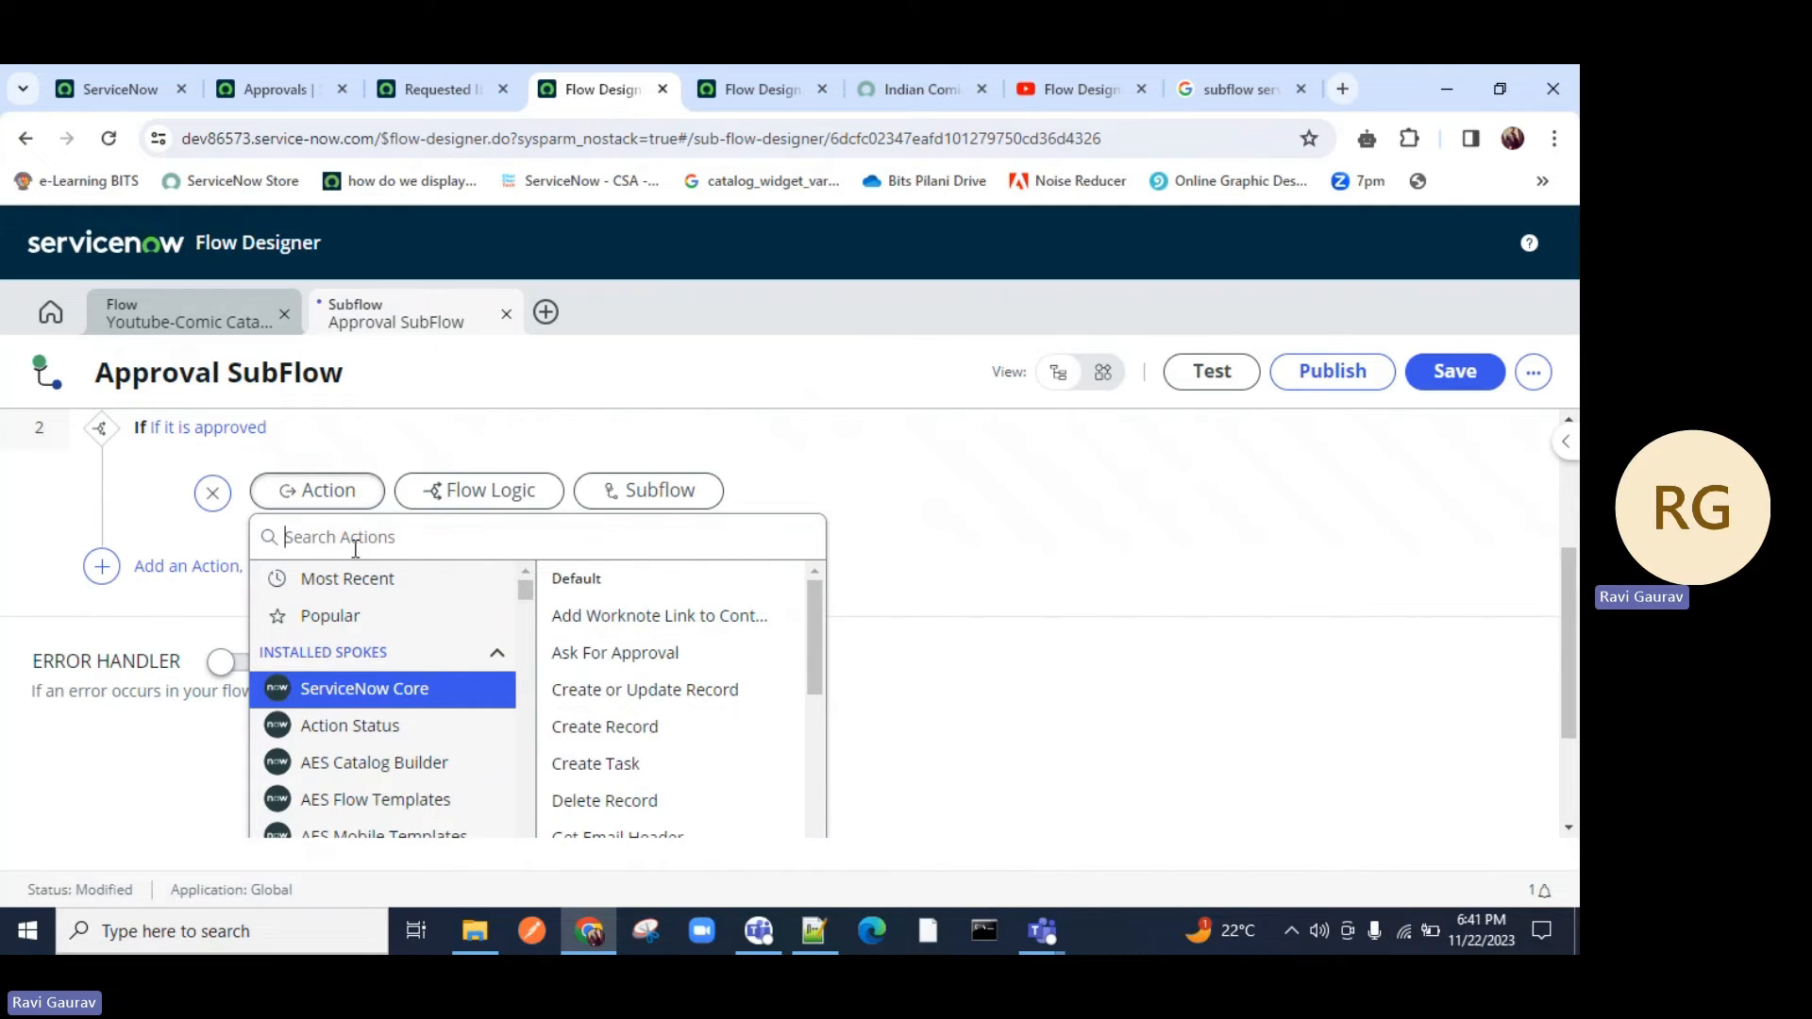
text(update)
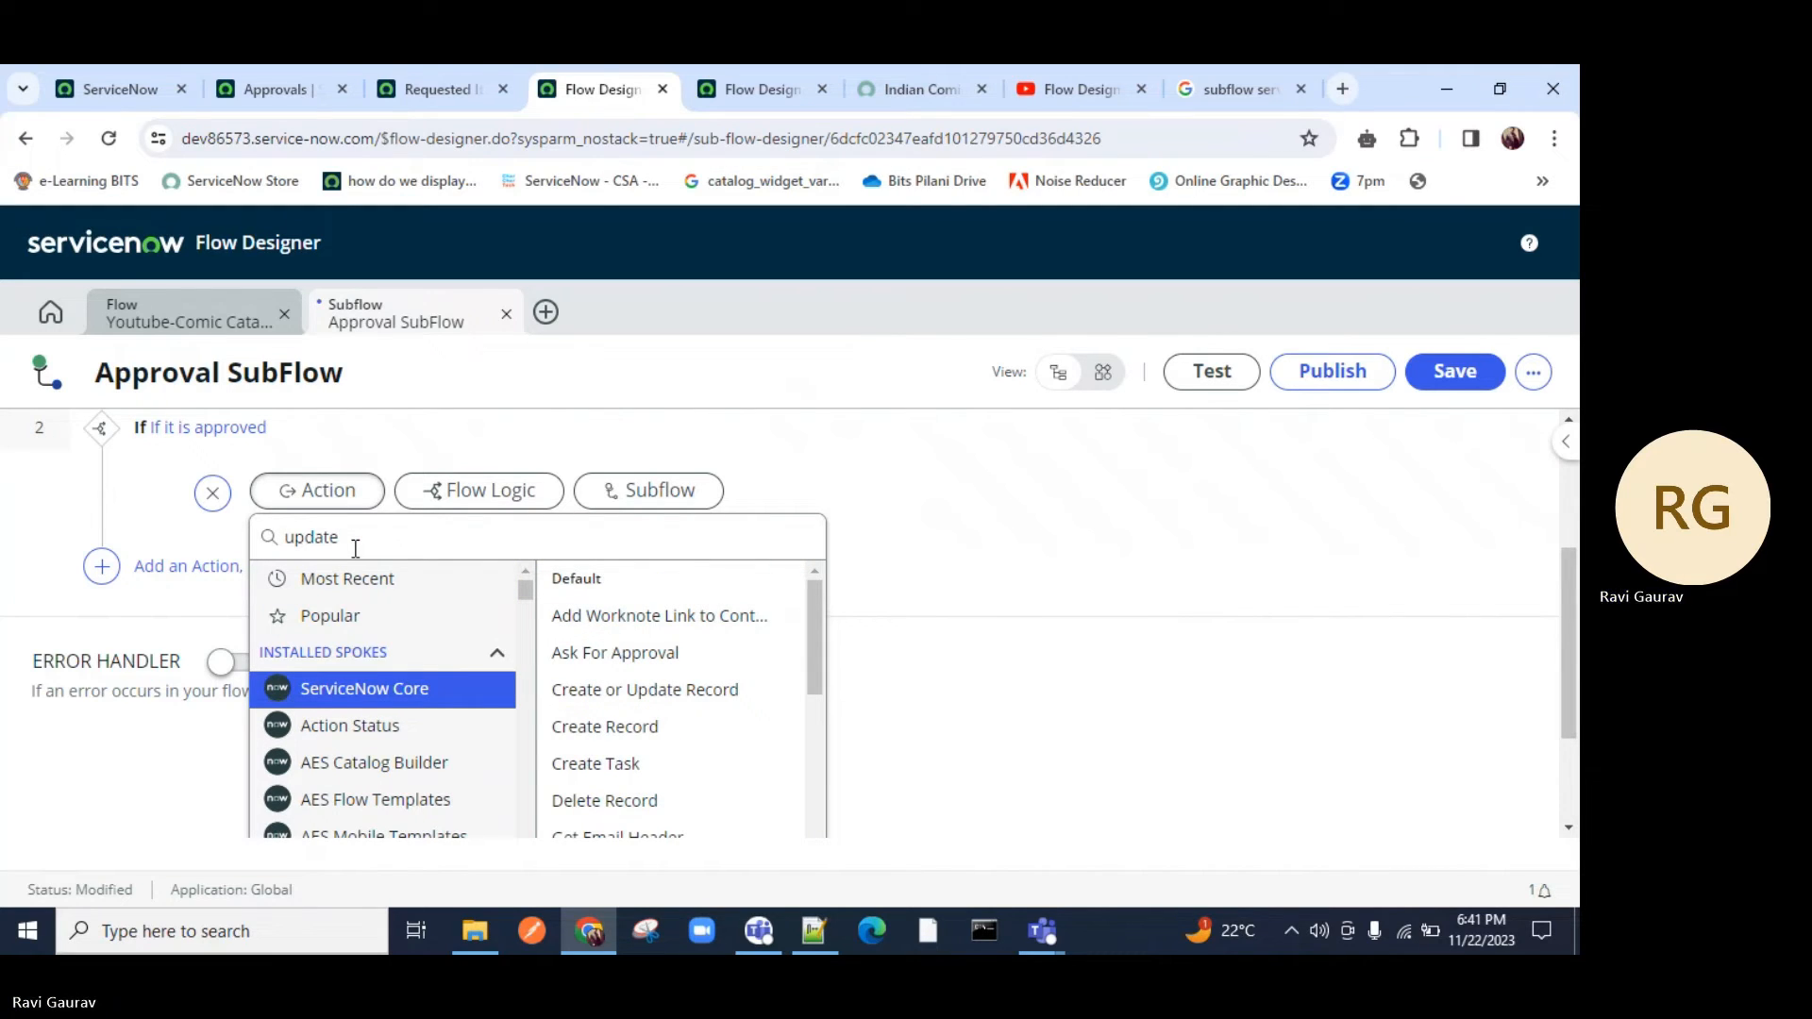
click(626, 632)
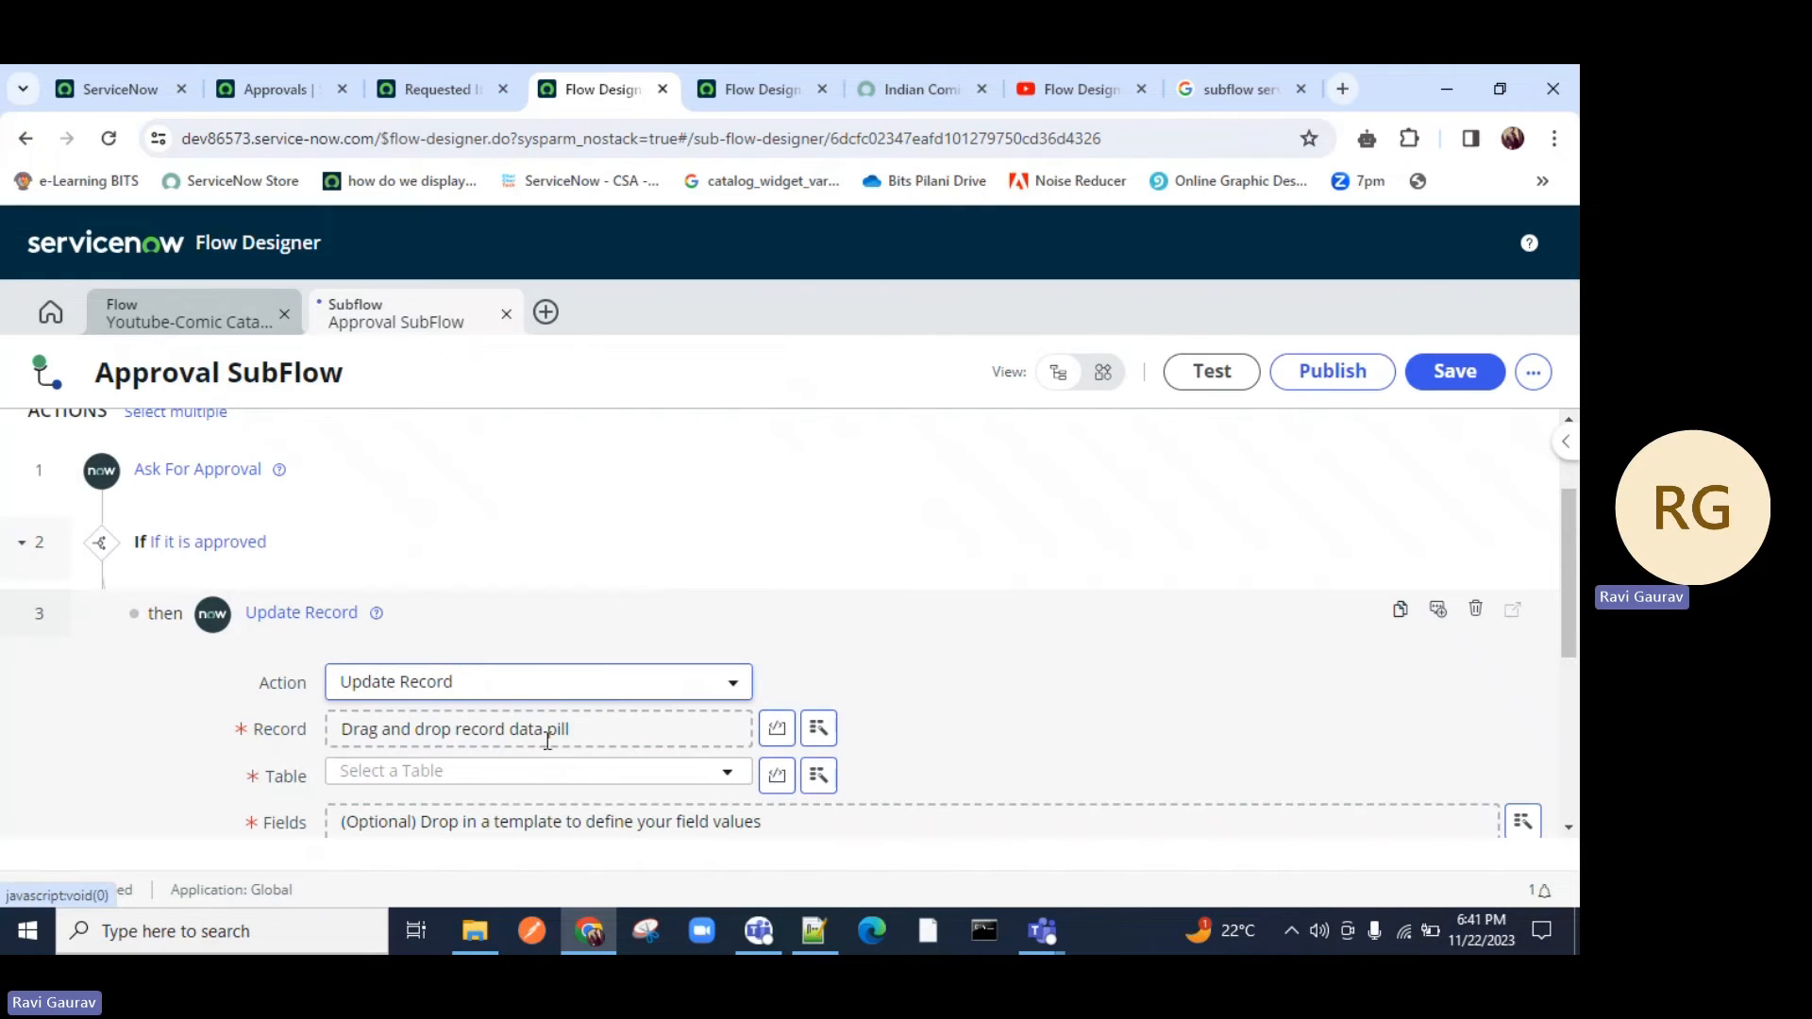
Assign the Requested Item subflow input as the record of the Update Record action in the approved branch.
click(818, 728)
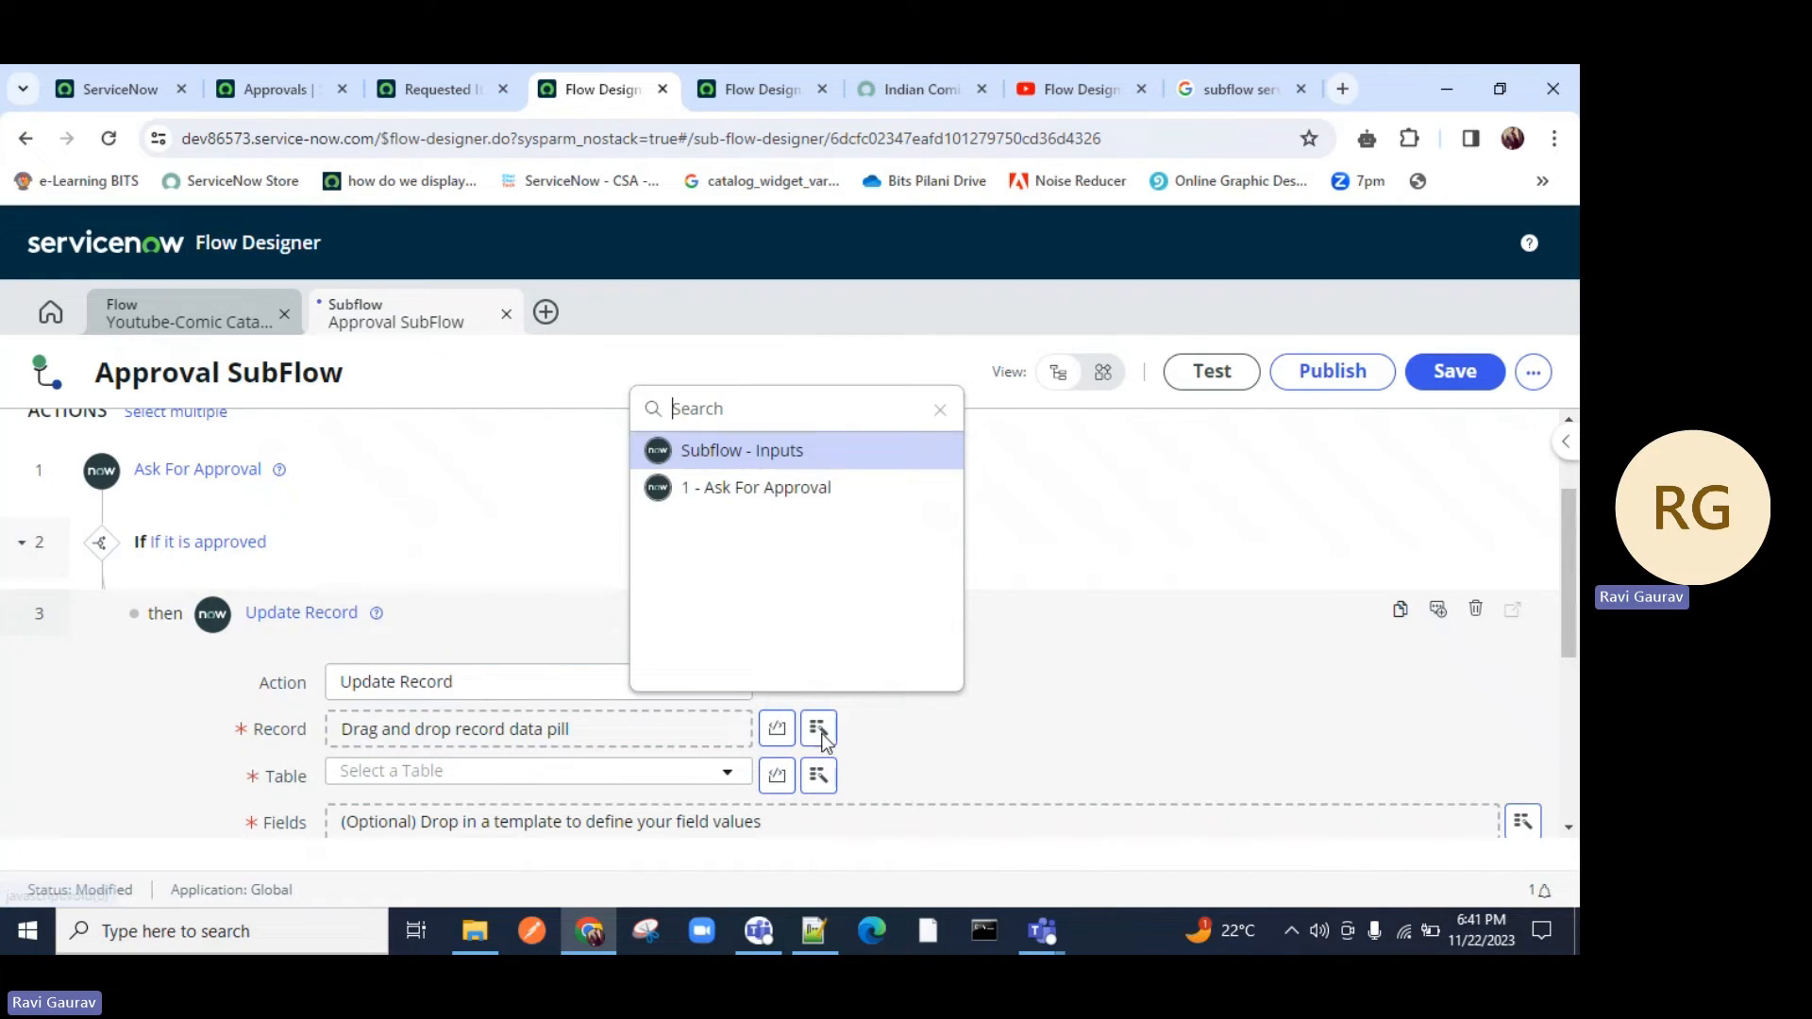
click(770, 462)
click(862, 475)
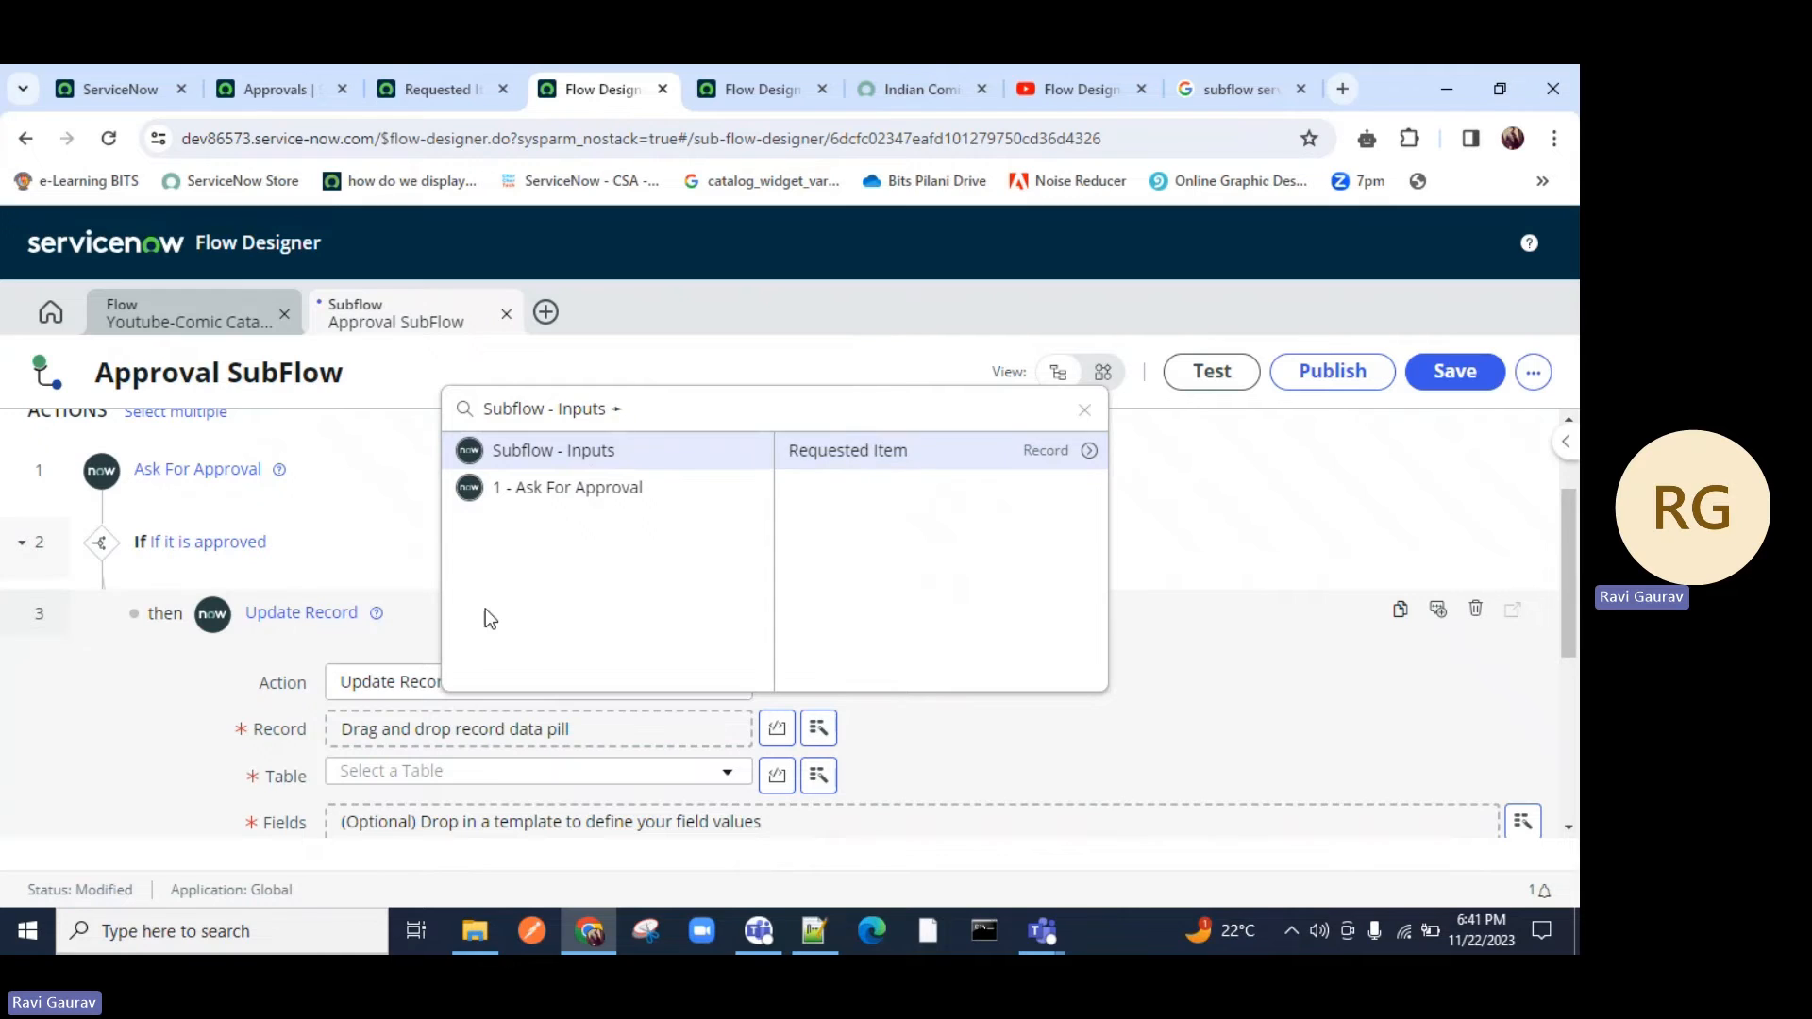
Add a State field value to the approved branch's Update Record action and set it to Closed Complete.
scroll(485, 609, down, 3)
click(419, 636)
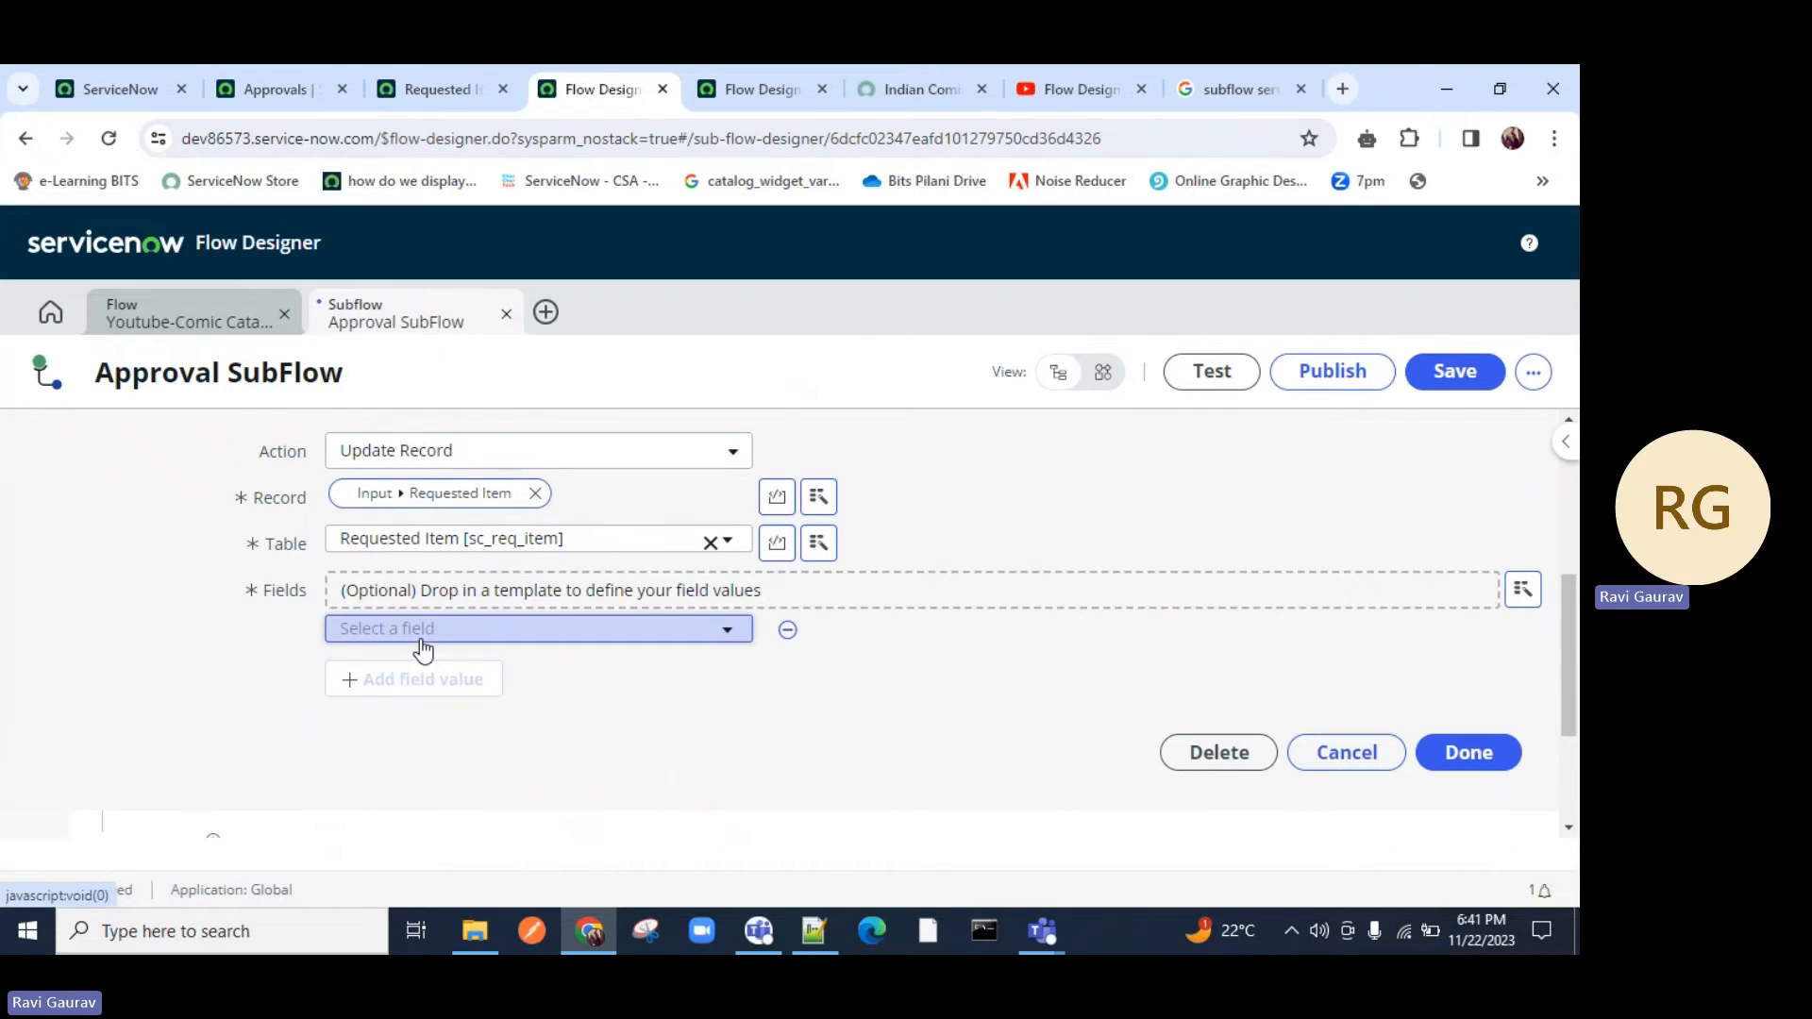
click(421, 640)
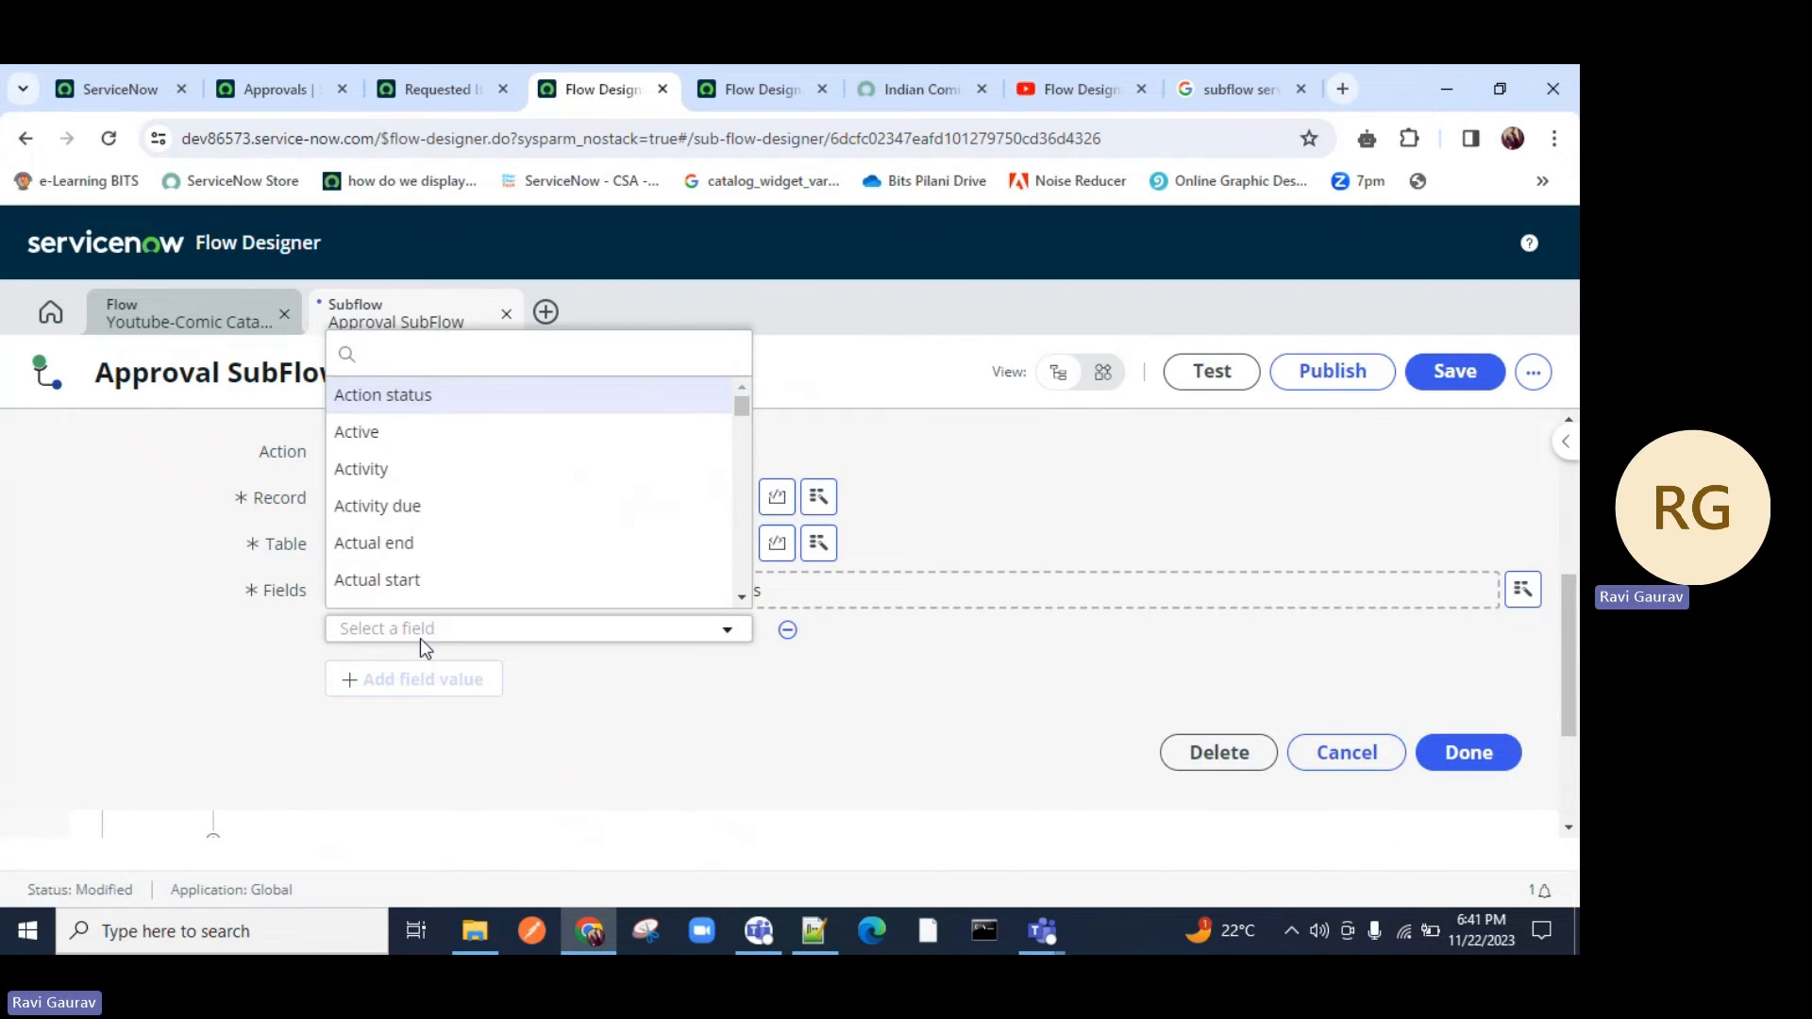
text(state)
click(508, 590)
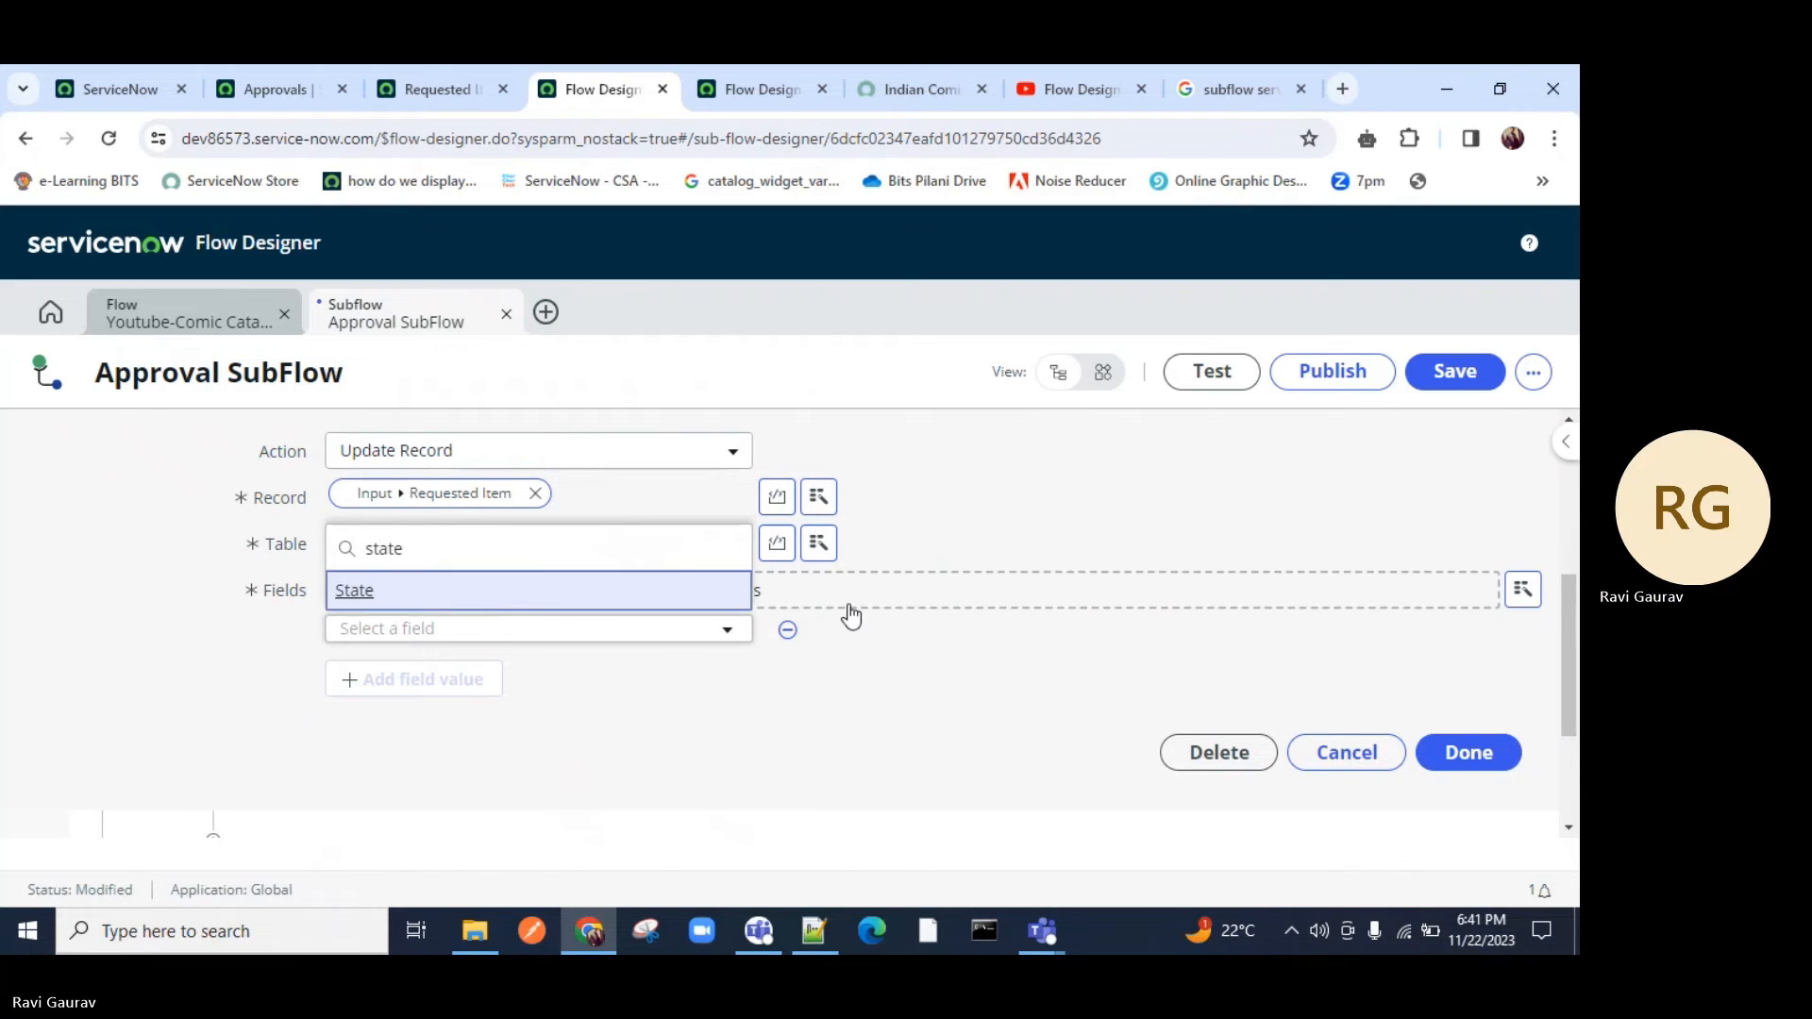
click(926, 627)
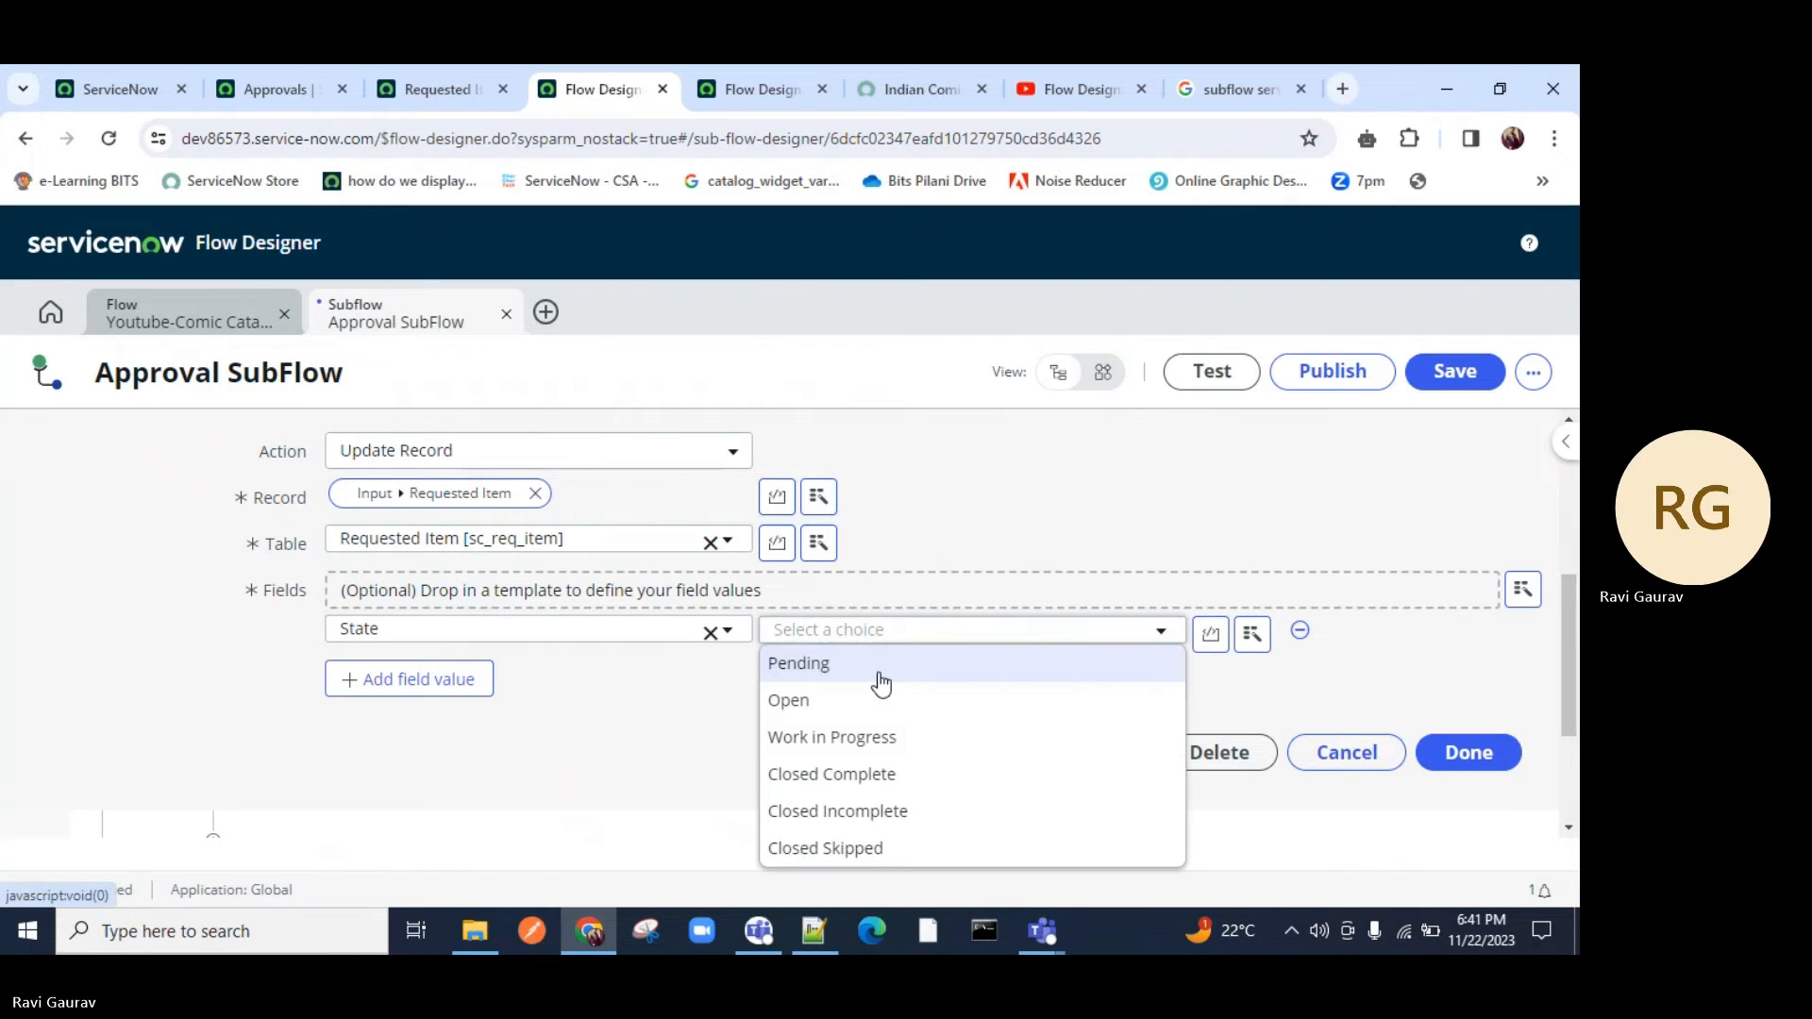
click(841, 769)
Add Additional comments as a second field value in the approved branch's Update Record action.
click(446, 680)
click(430, 674)
text(a)
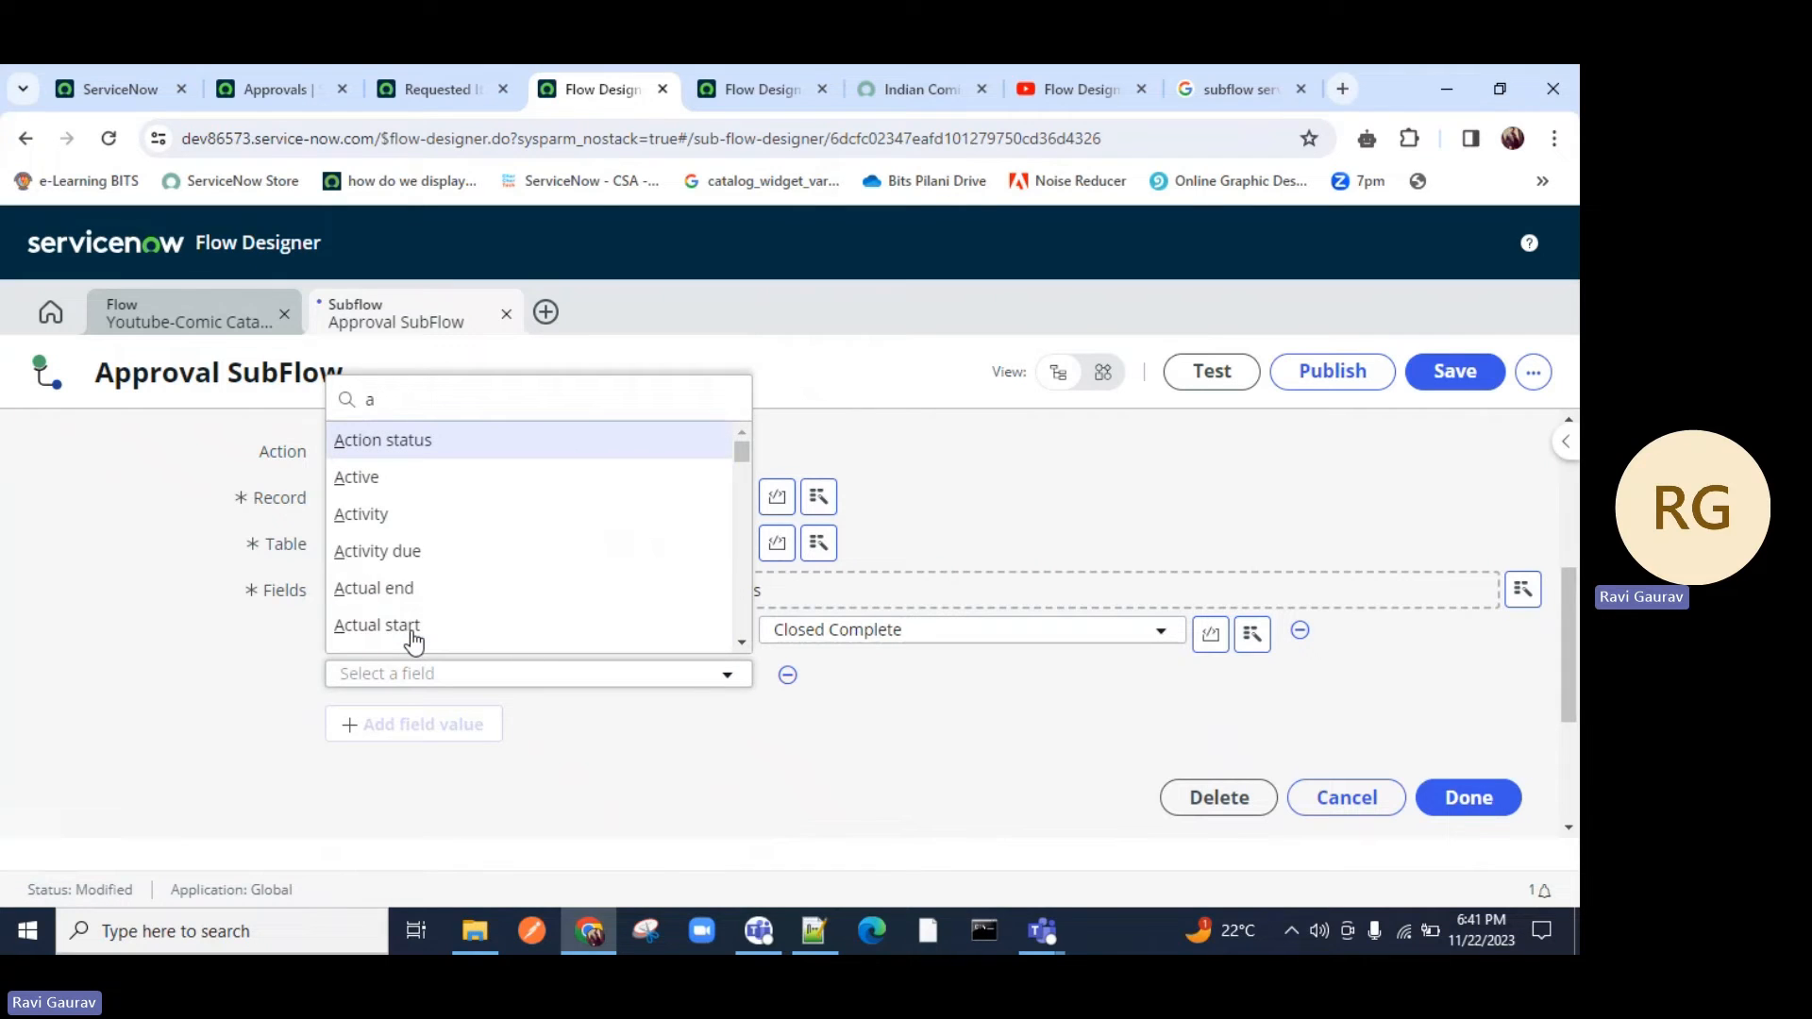
text(dit)
key(BackSpace)
key(BackSpace)
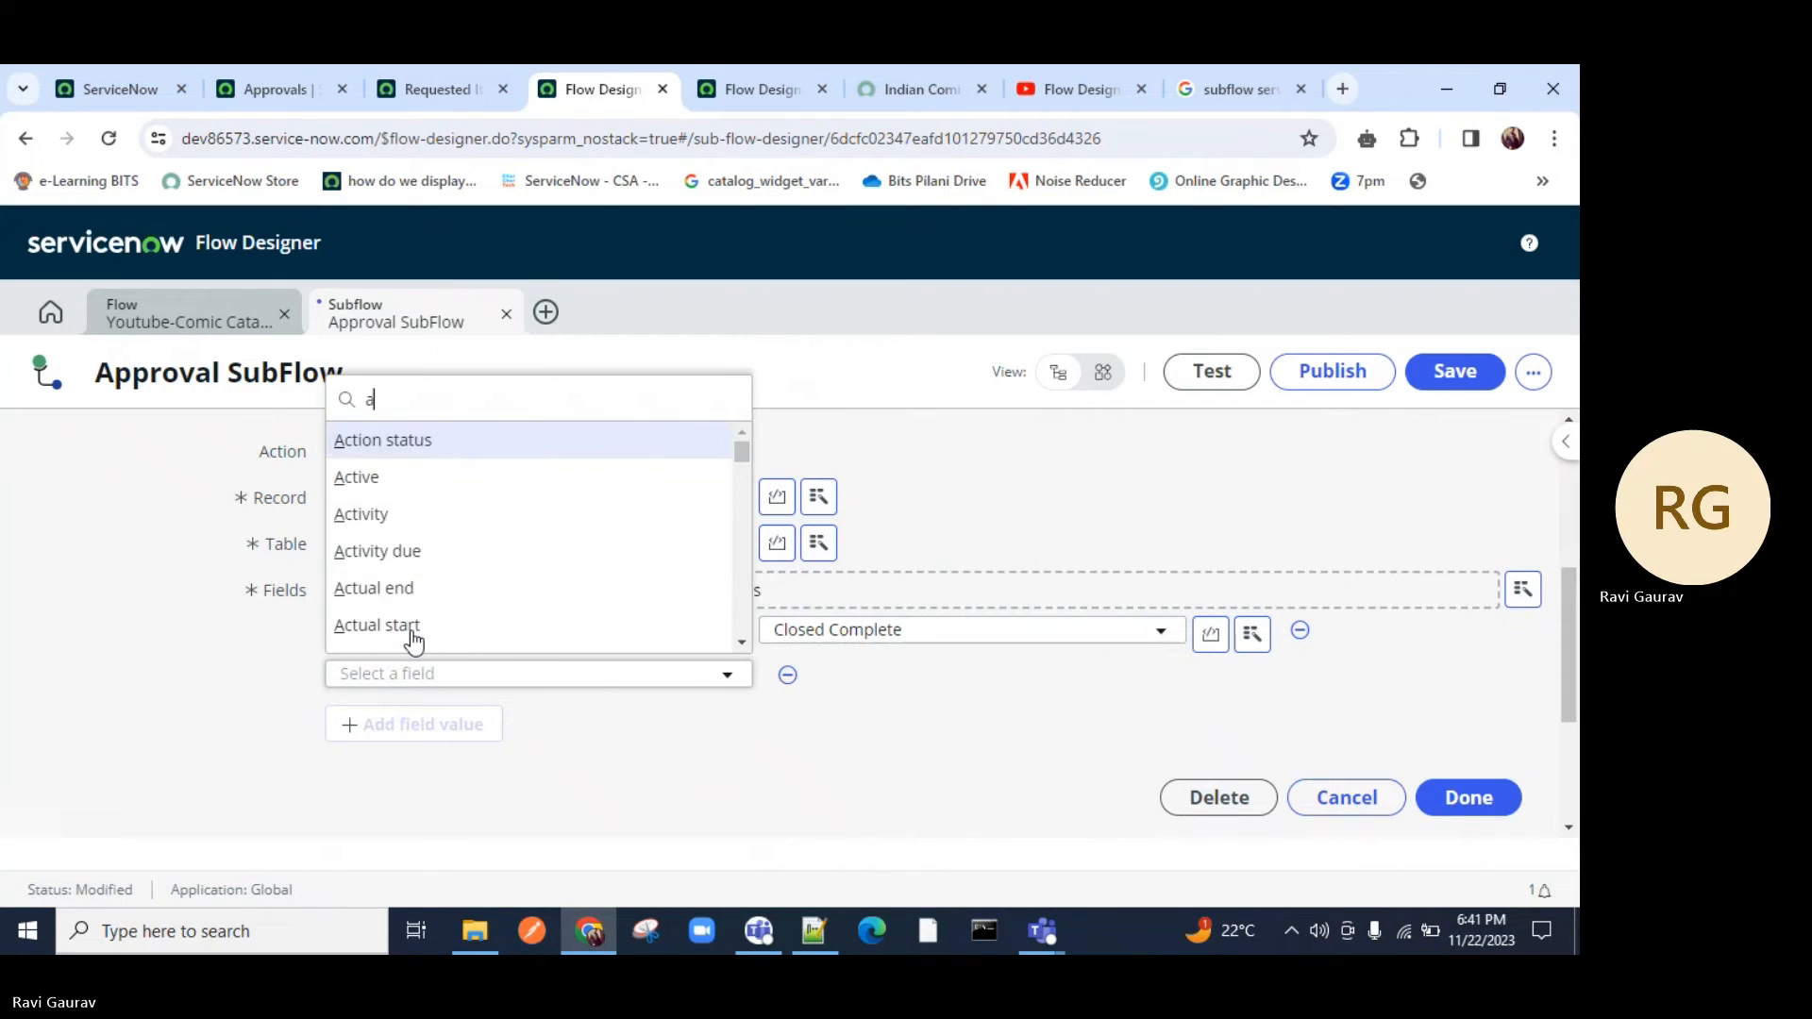
text(diti)
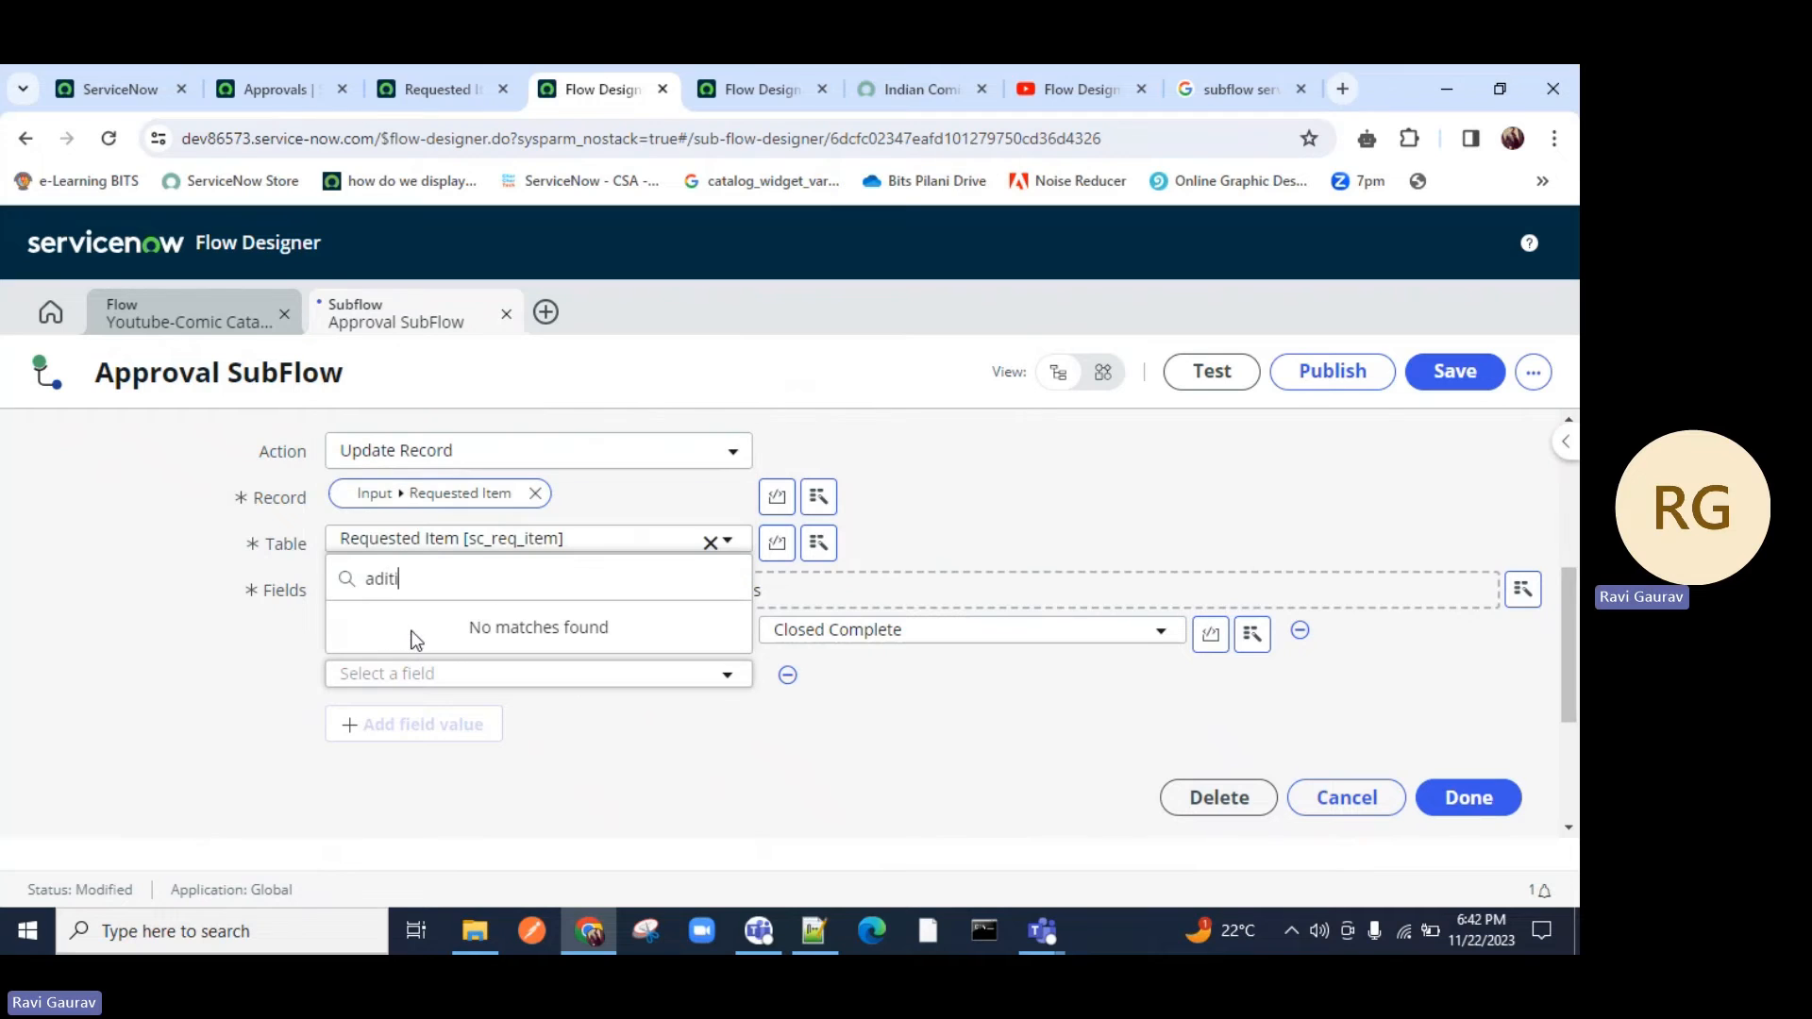
key(BackSpace)
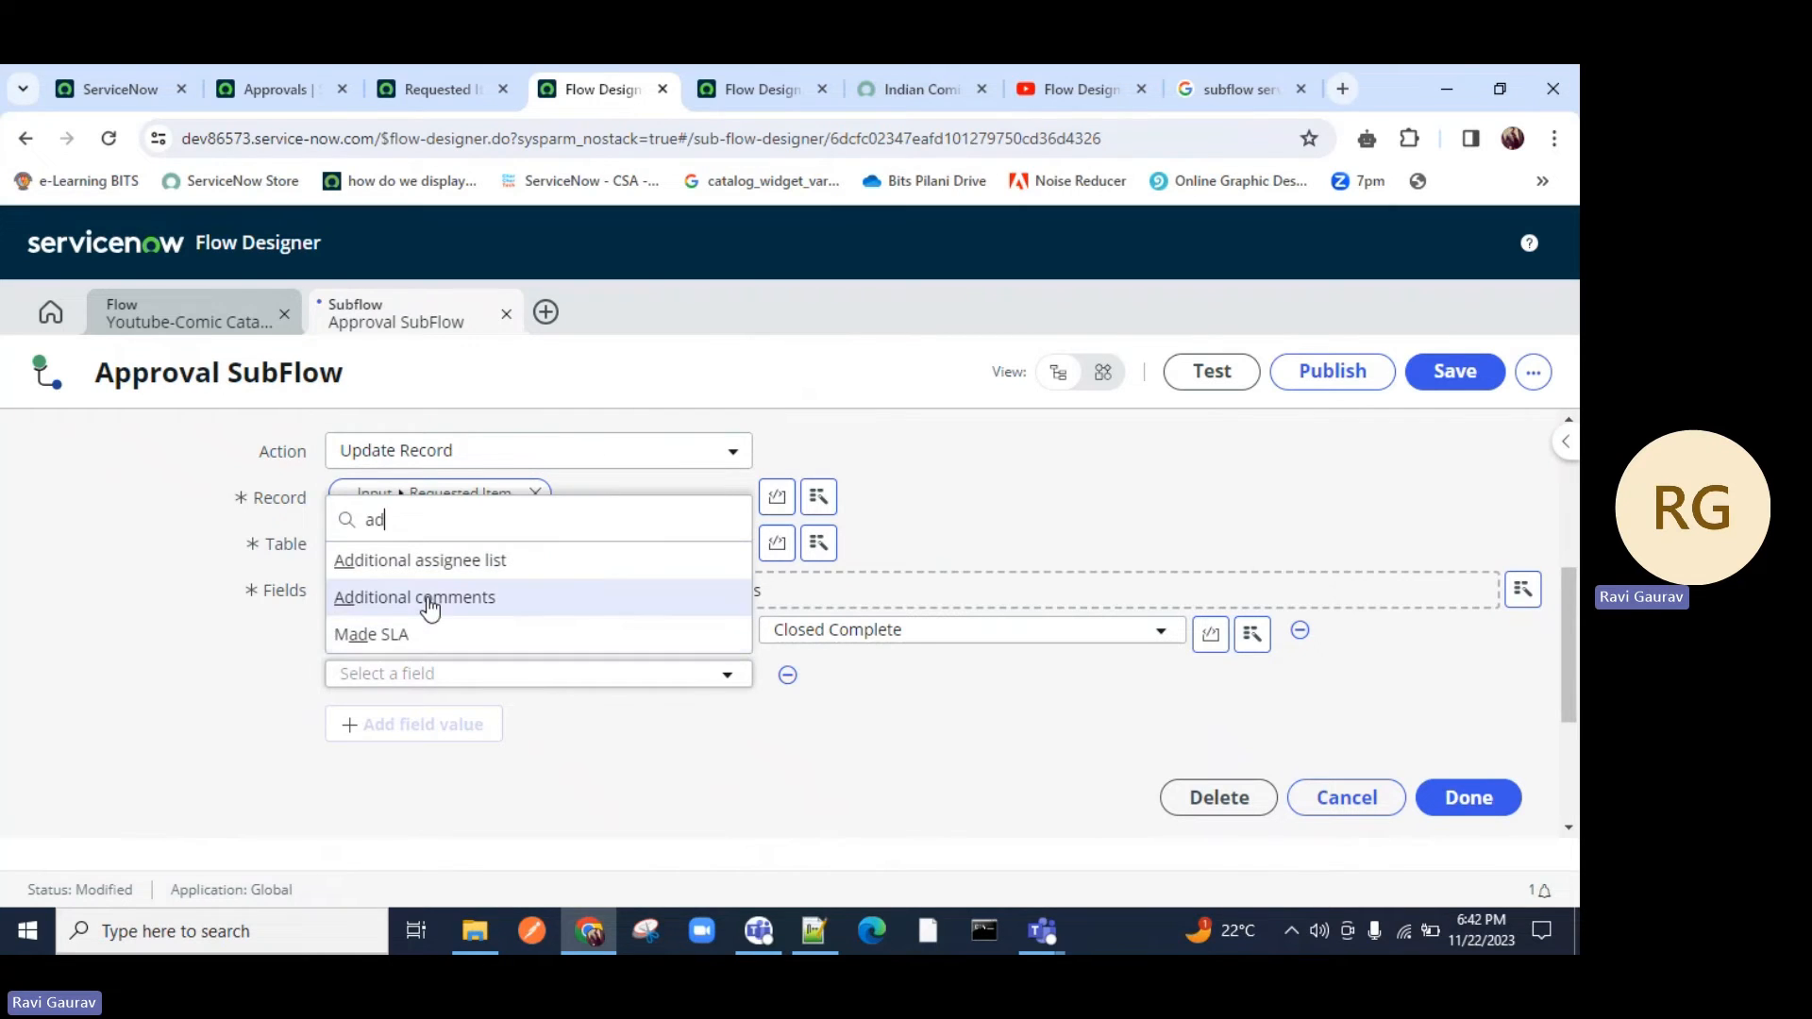
click(425, 599)
Set the approved branch's Additional comments to "Request Approved." and finish the Update Record action.
click(827, 680)
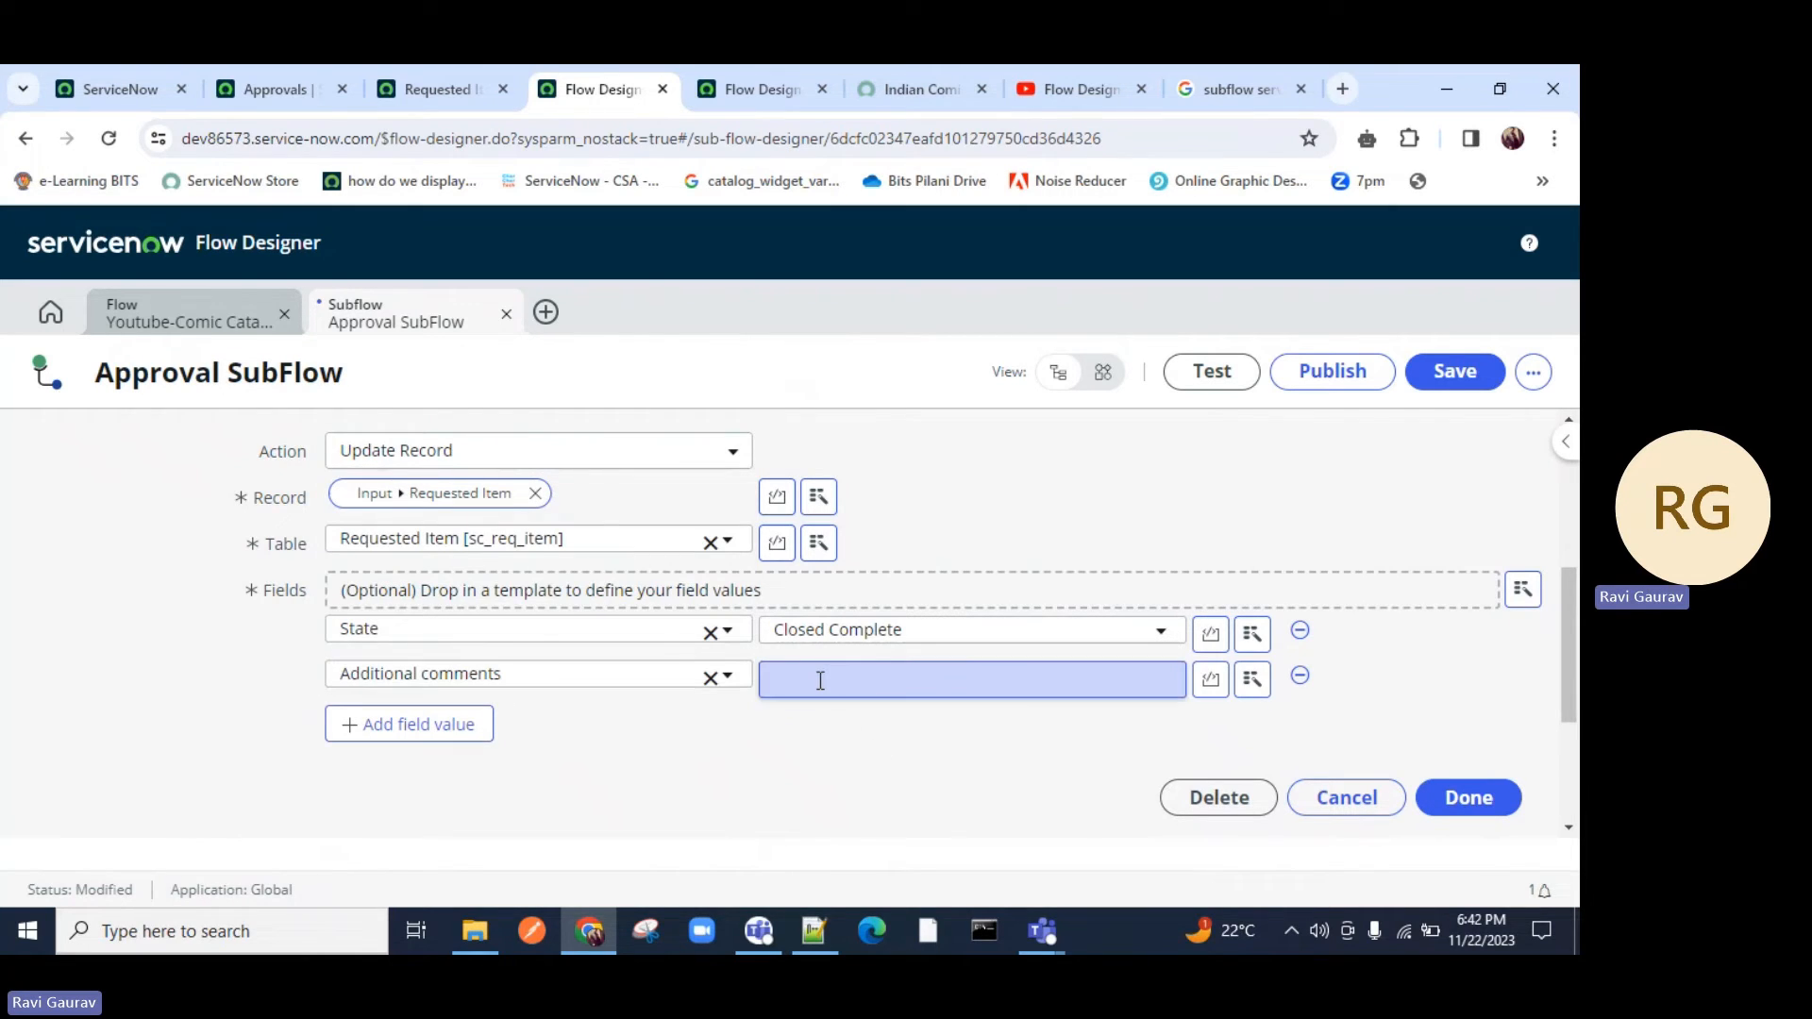
text(Reques)
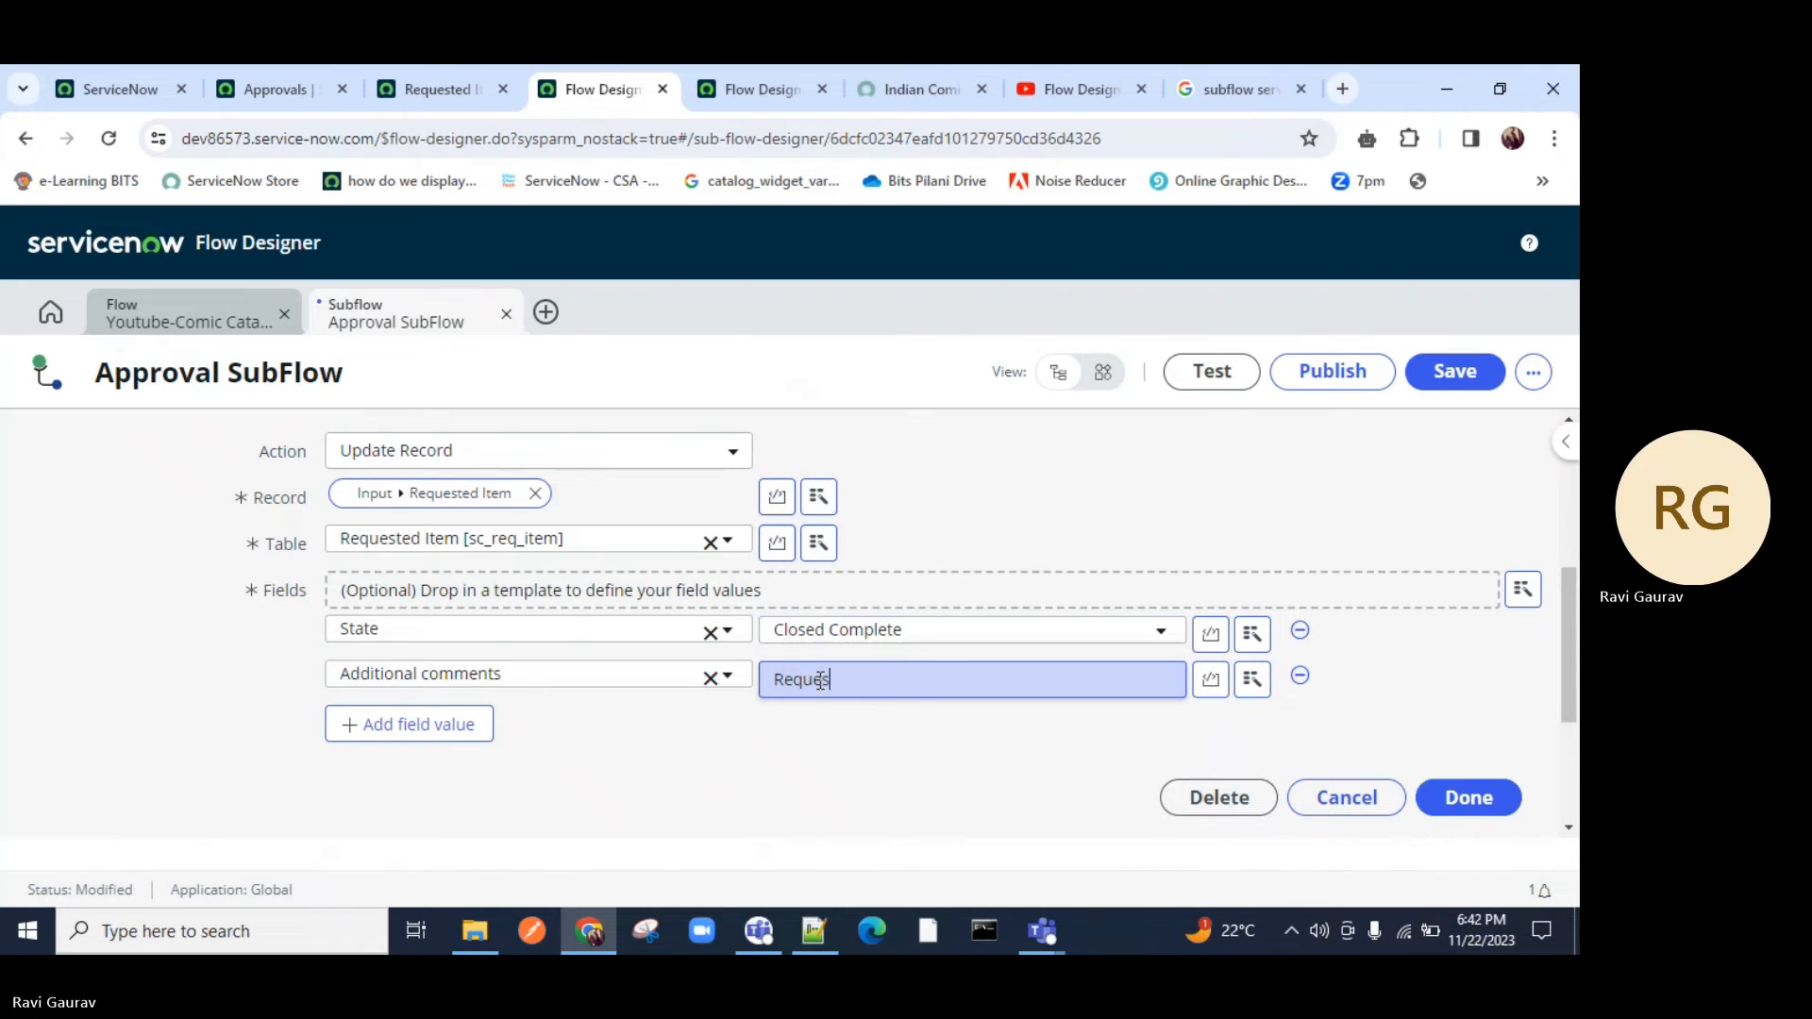
text(t Approc)
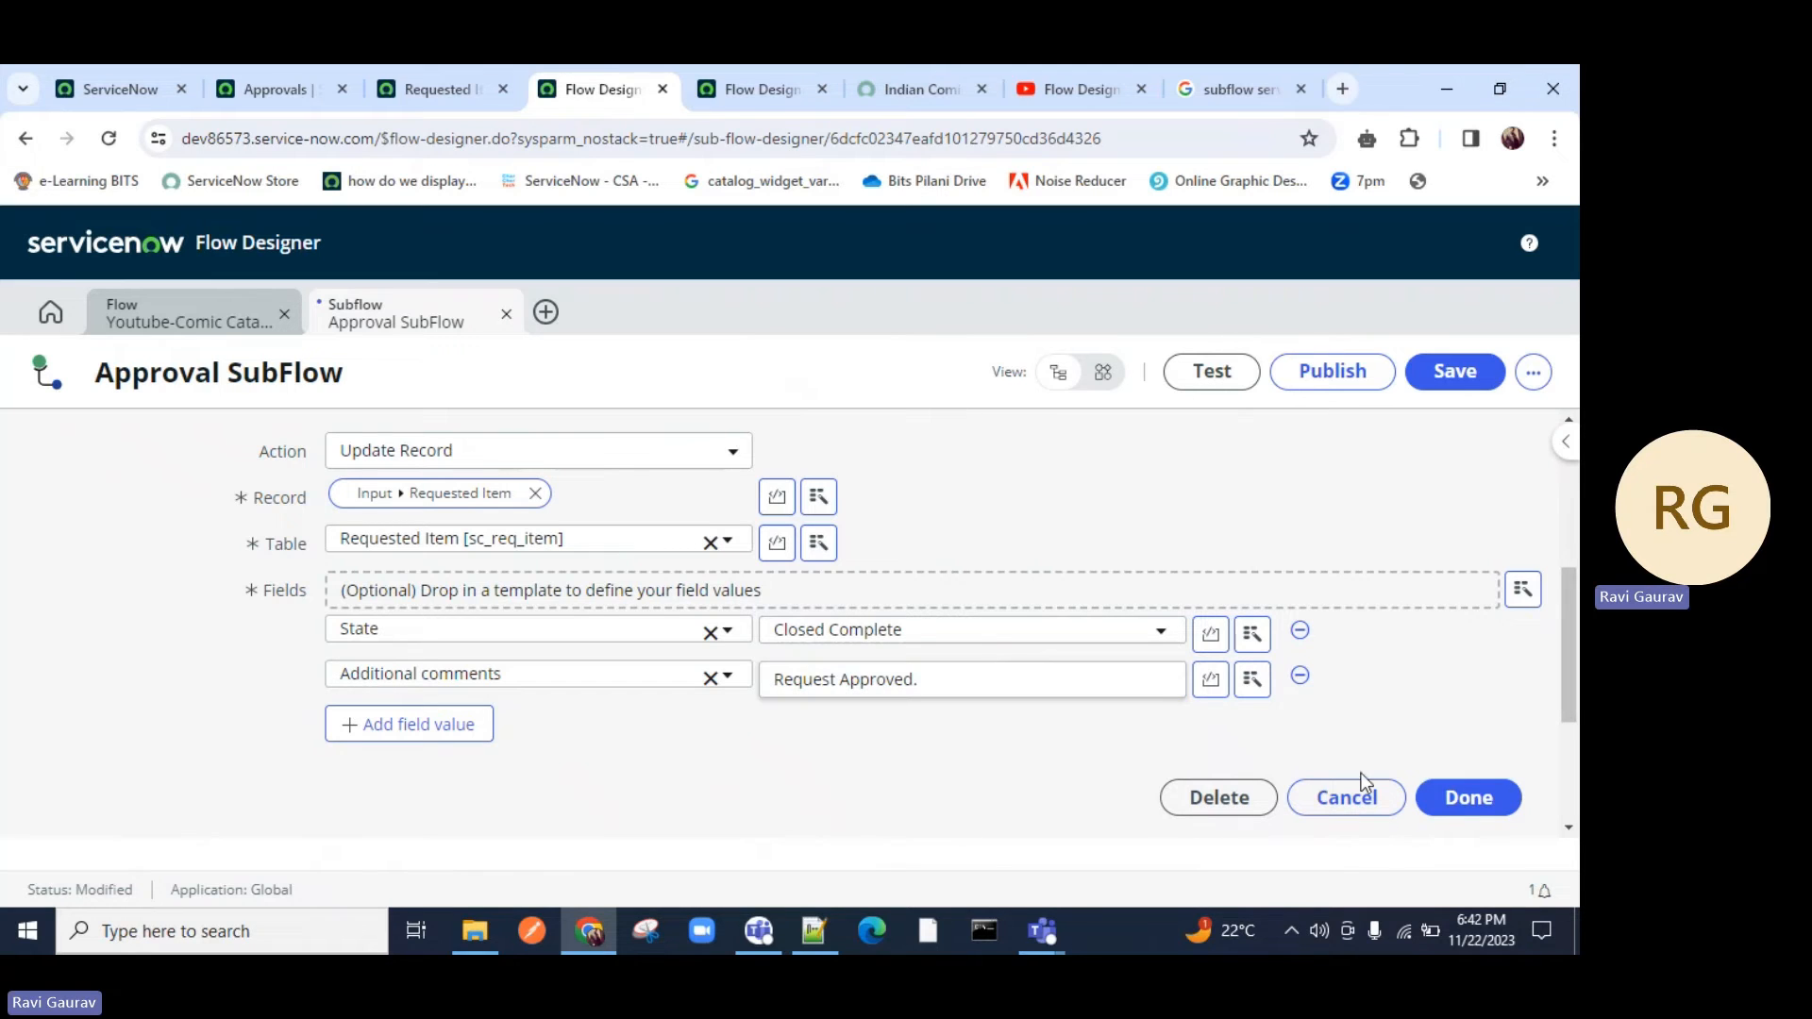
click(1468, 797)
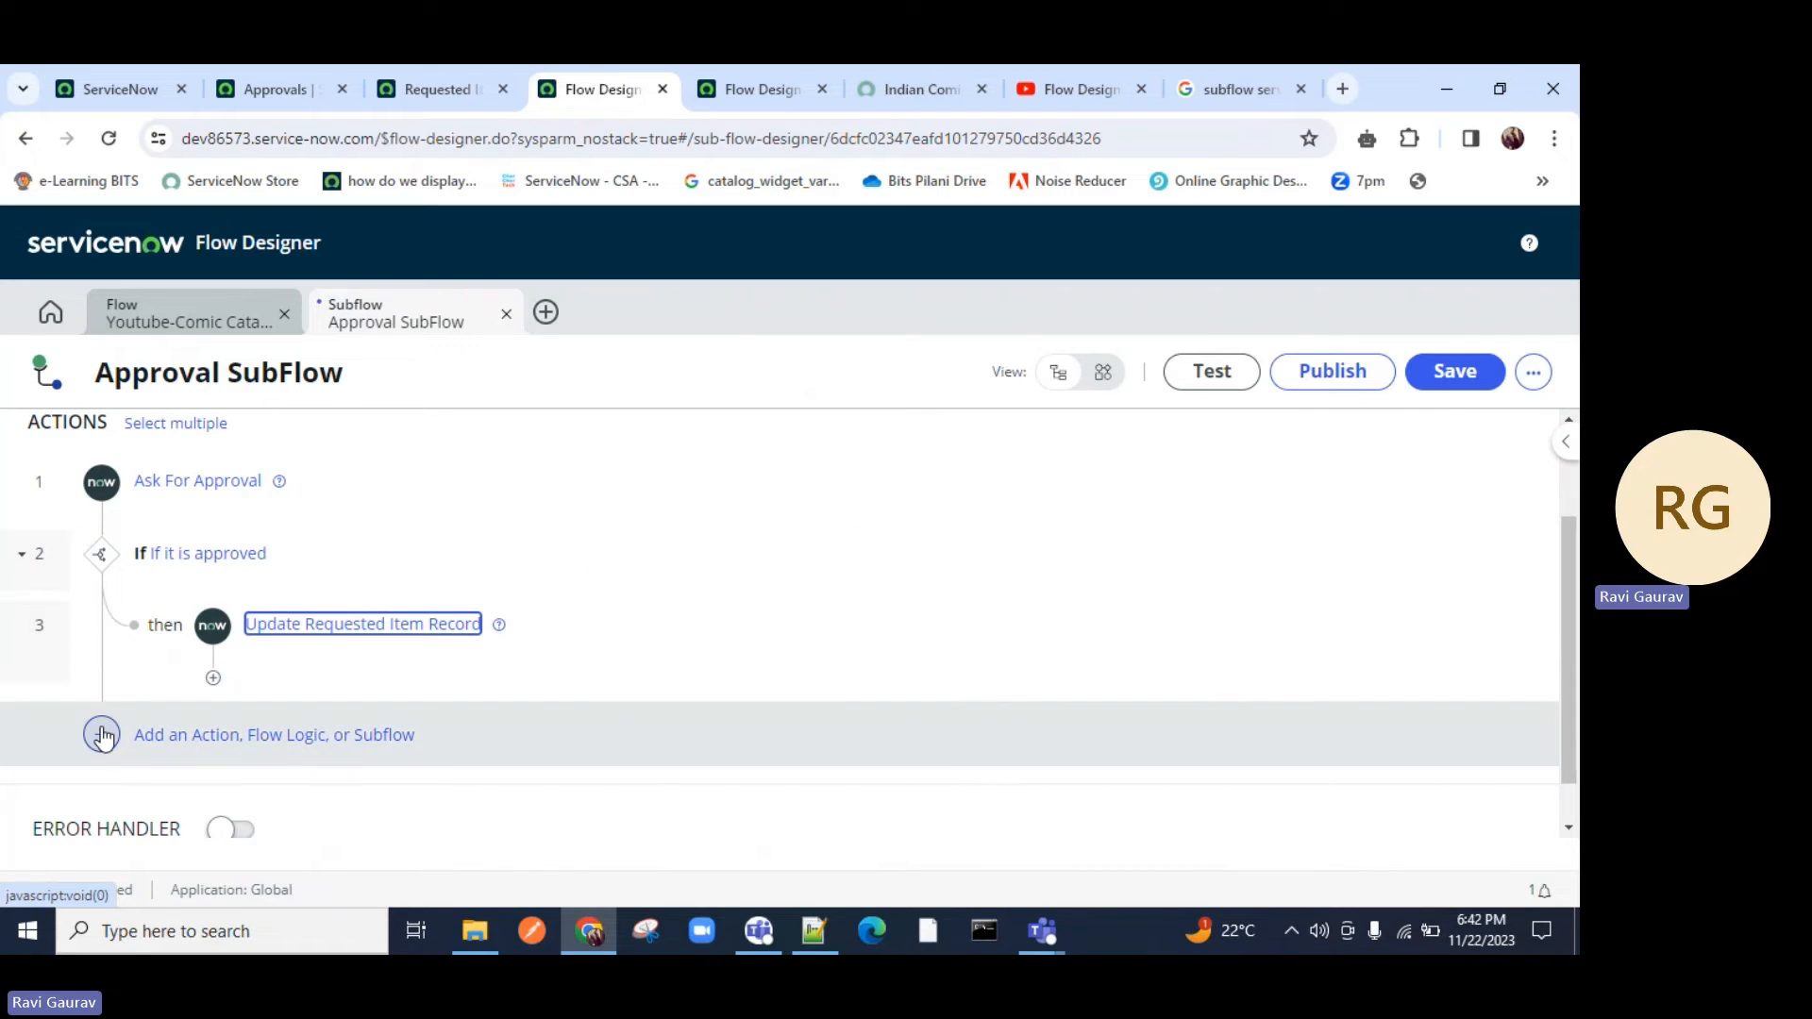
Add an Else flow logic block after the "If it is approved" block.
click(256, 740)
click(352, 732)
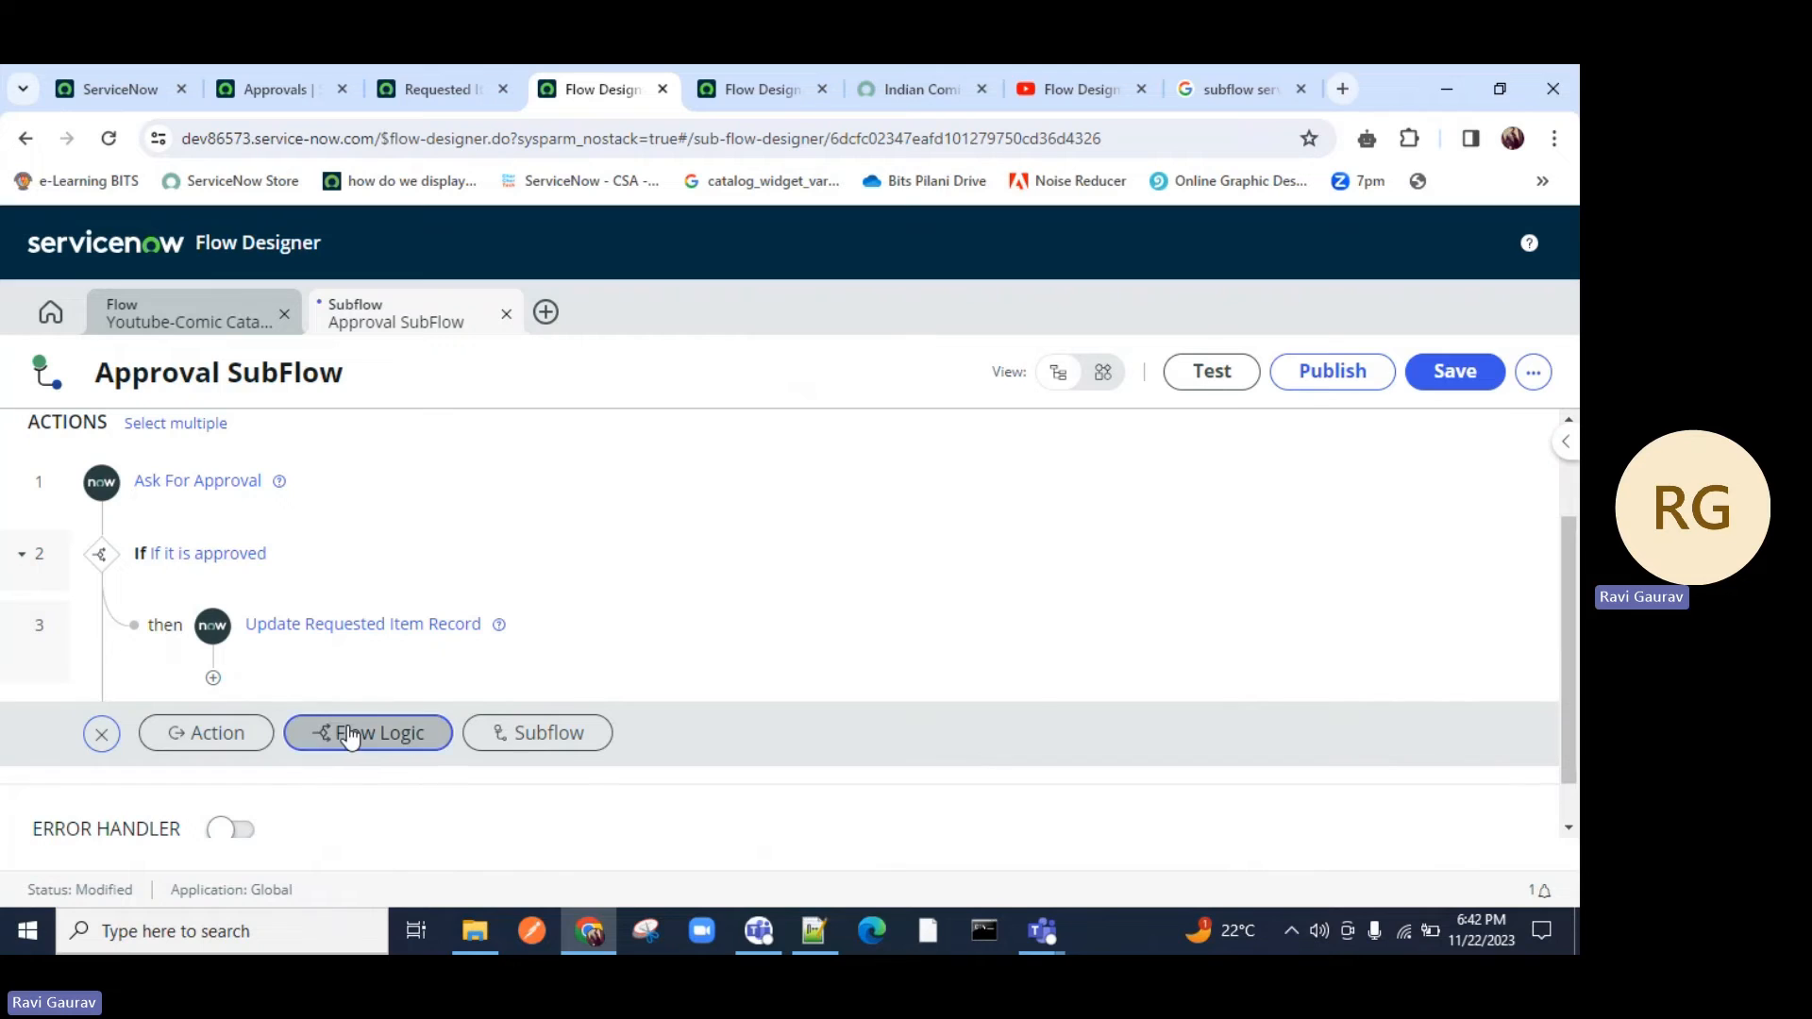
text(else)
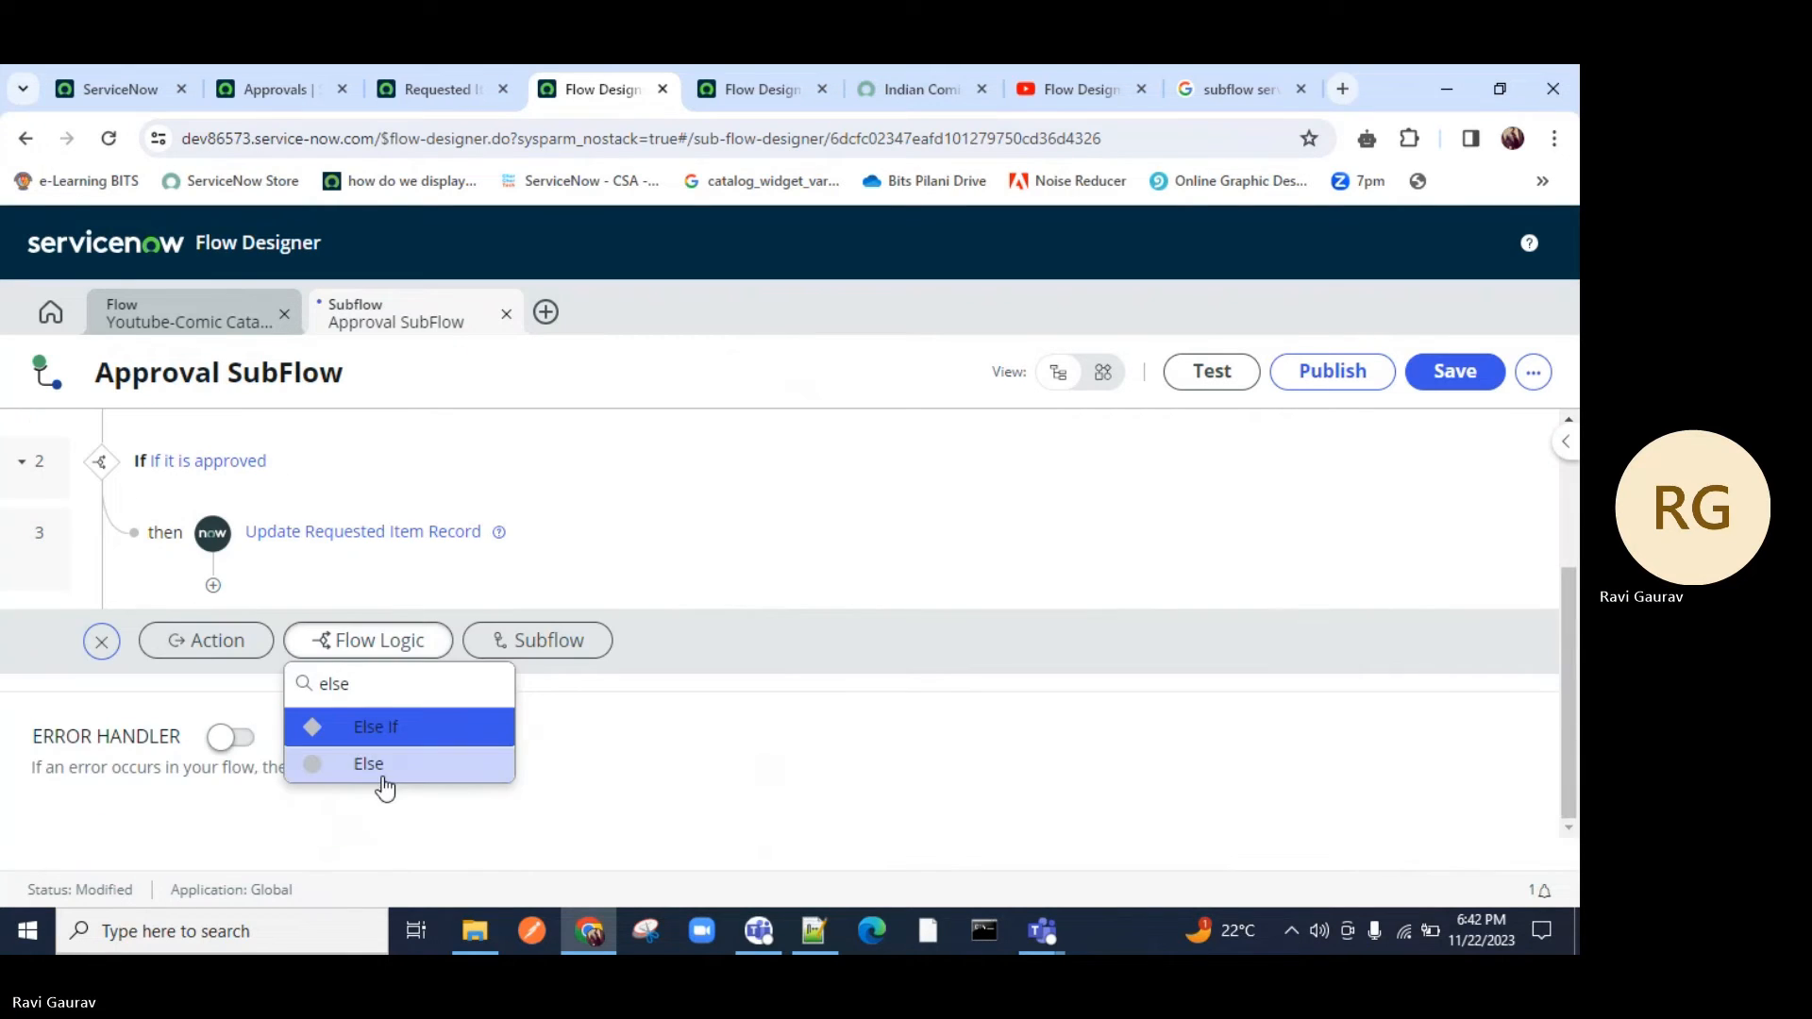
click(385, 787)
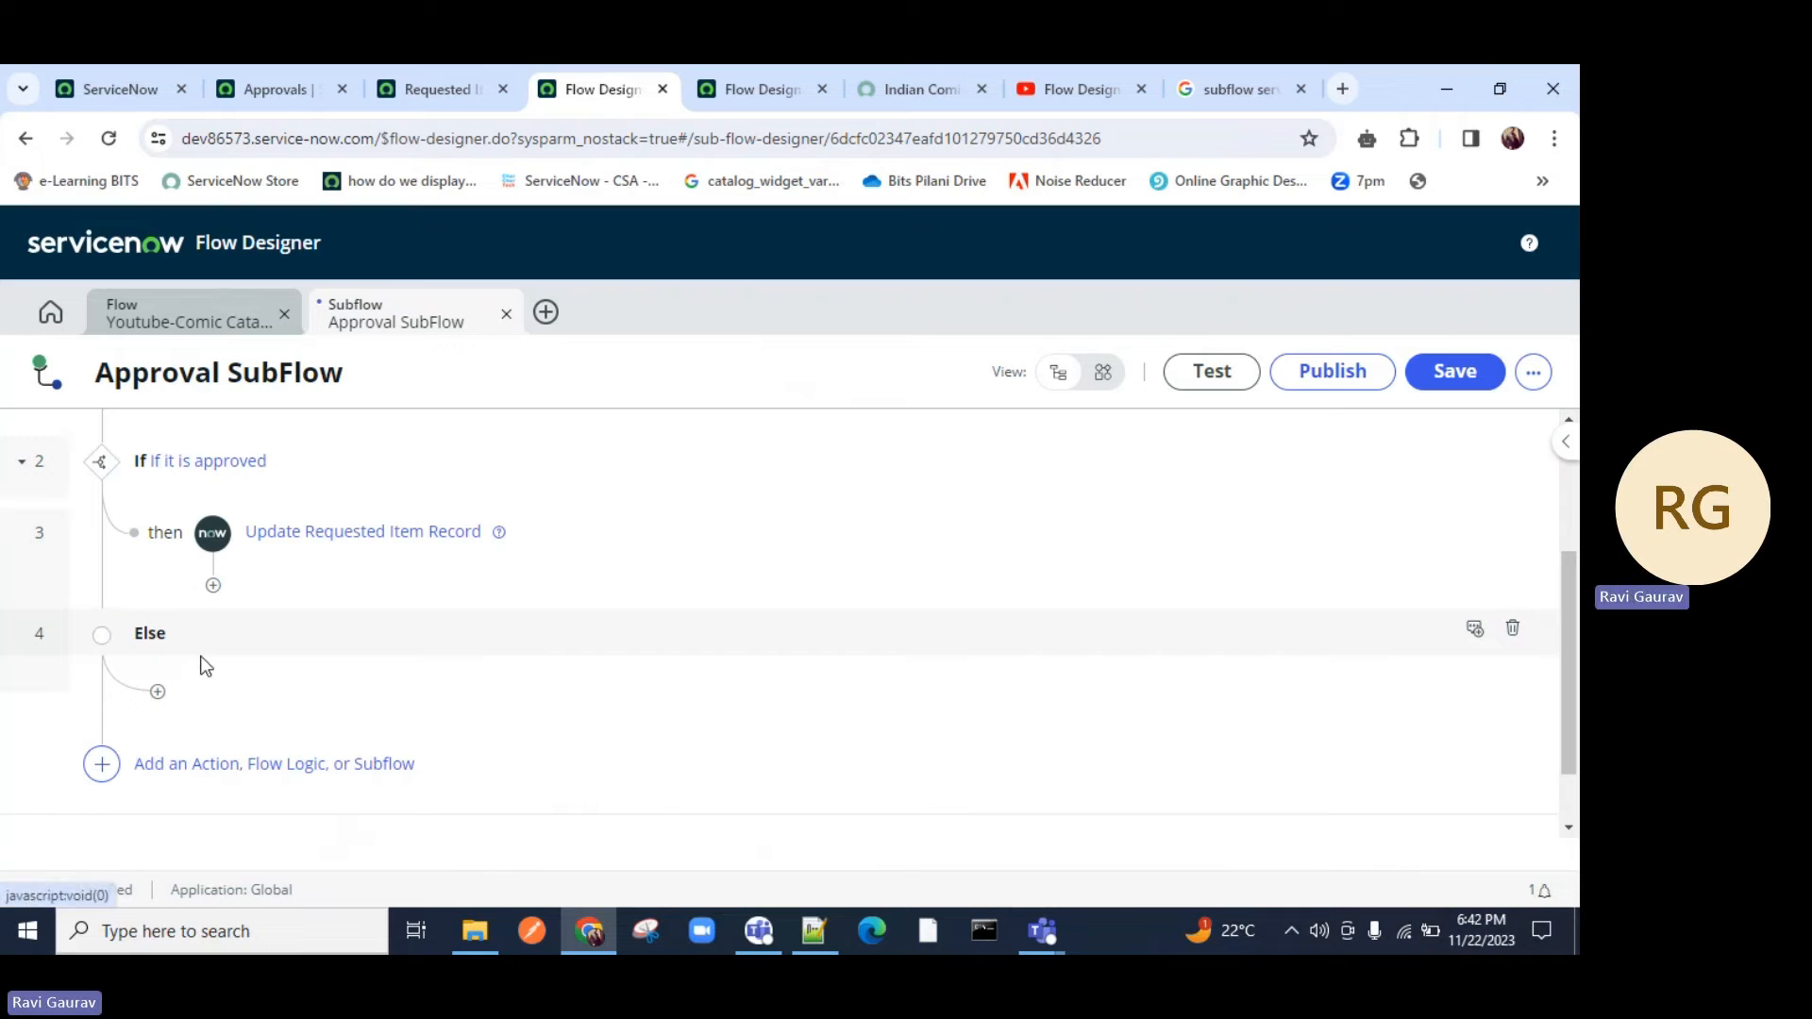
Add a ServiceNow Core Update Record action inside the Else branch.
click(158, 692)
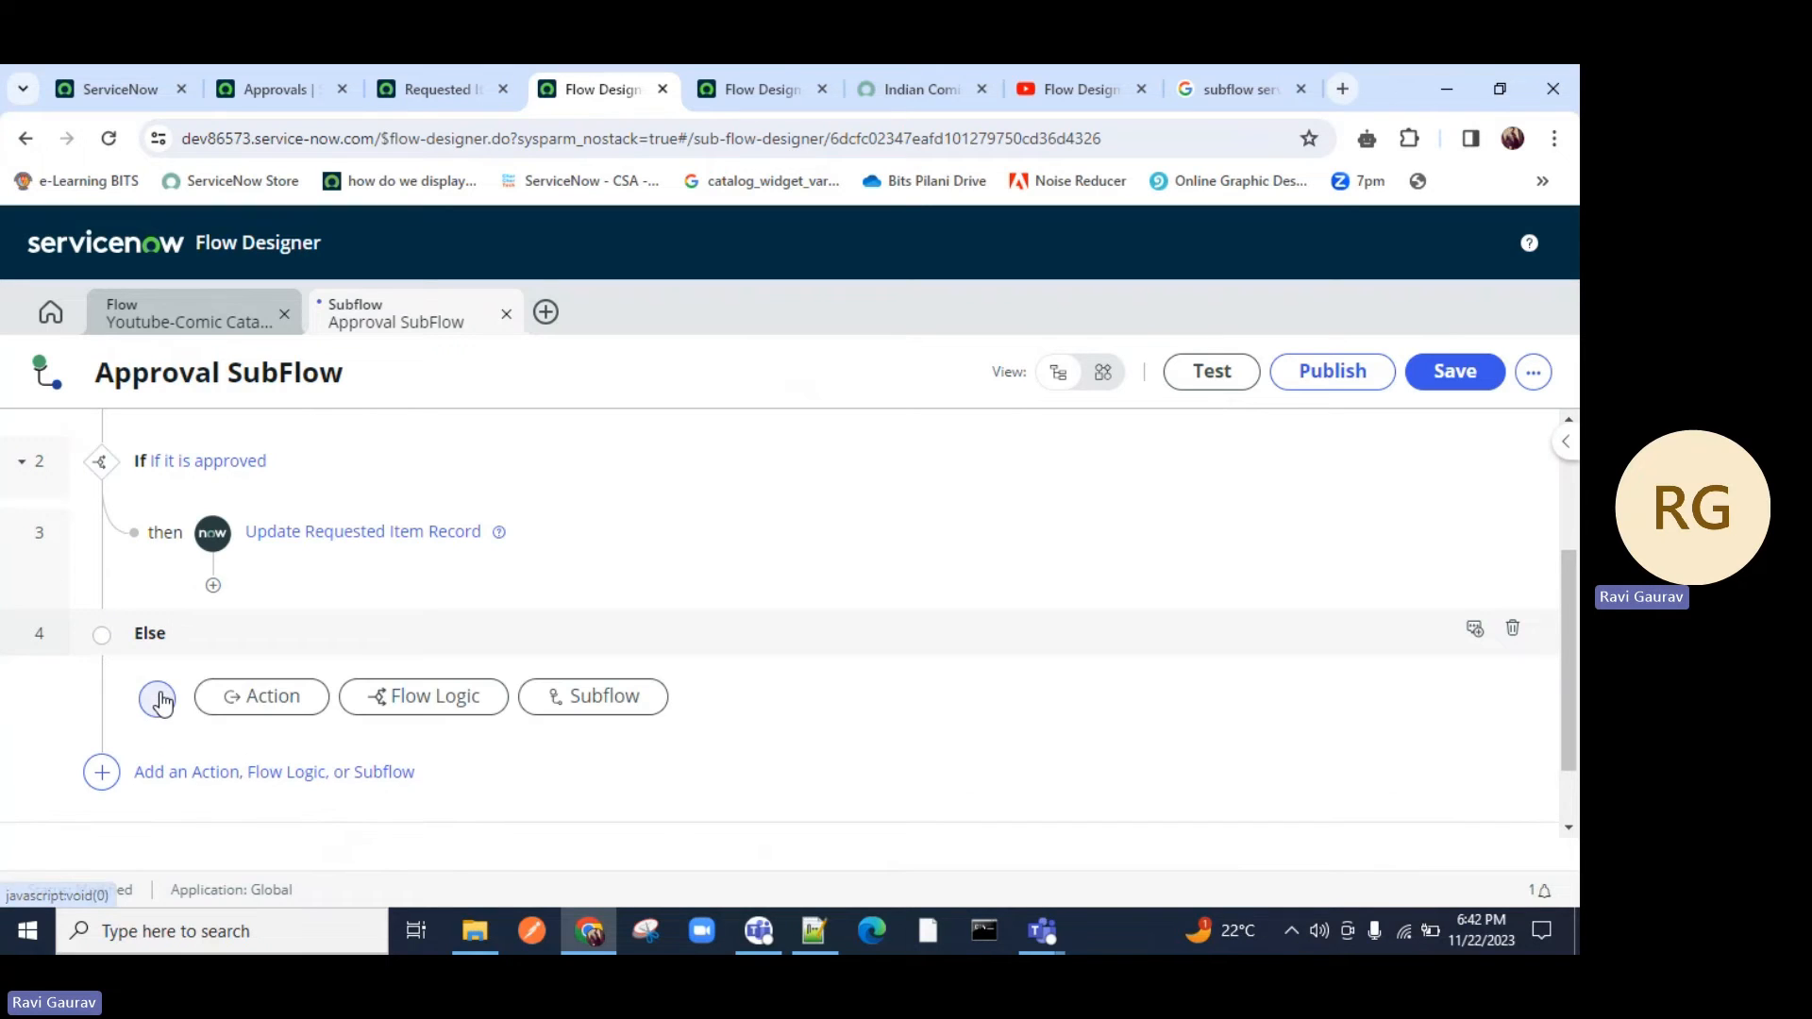
click(298, 700)
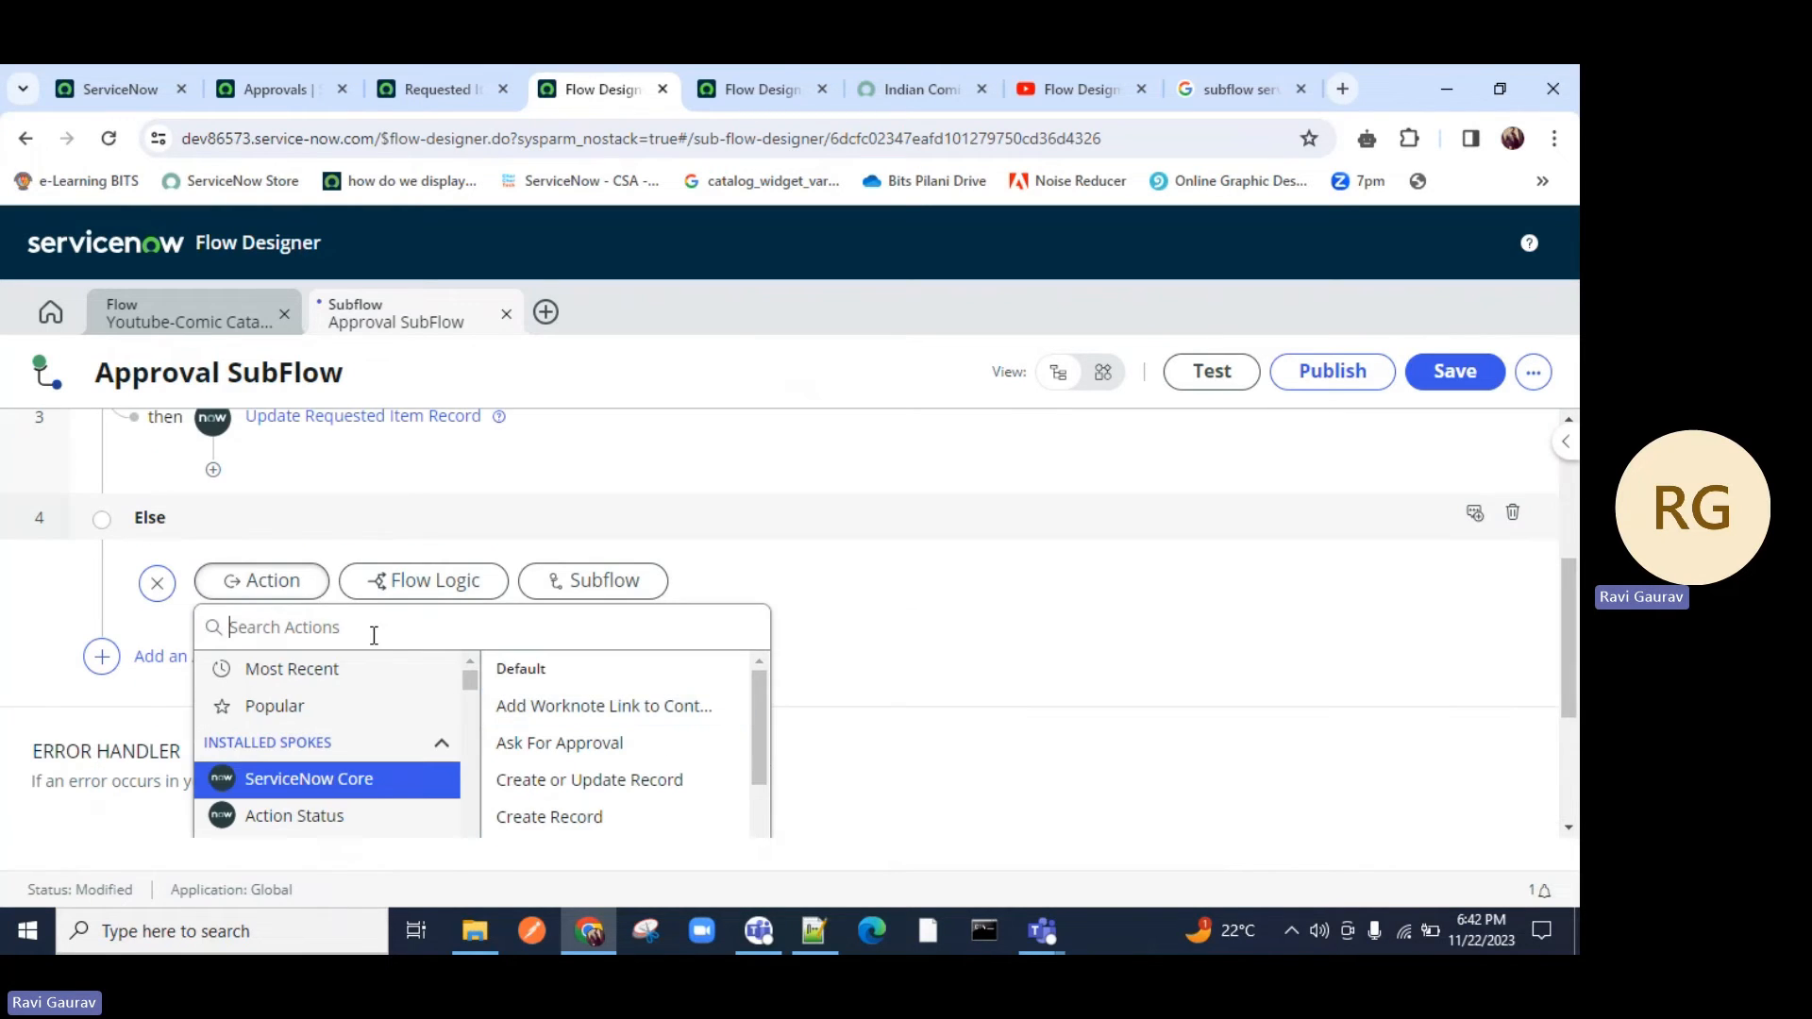
text(update)
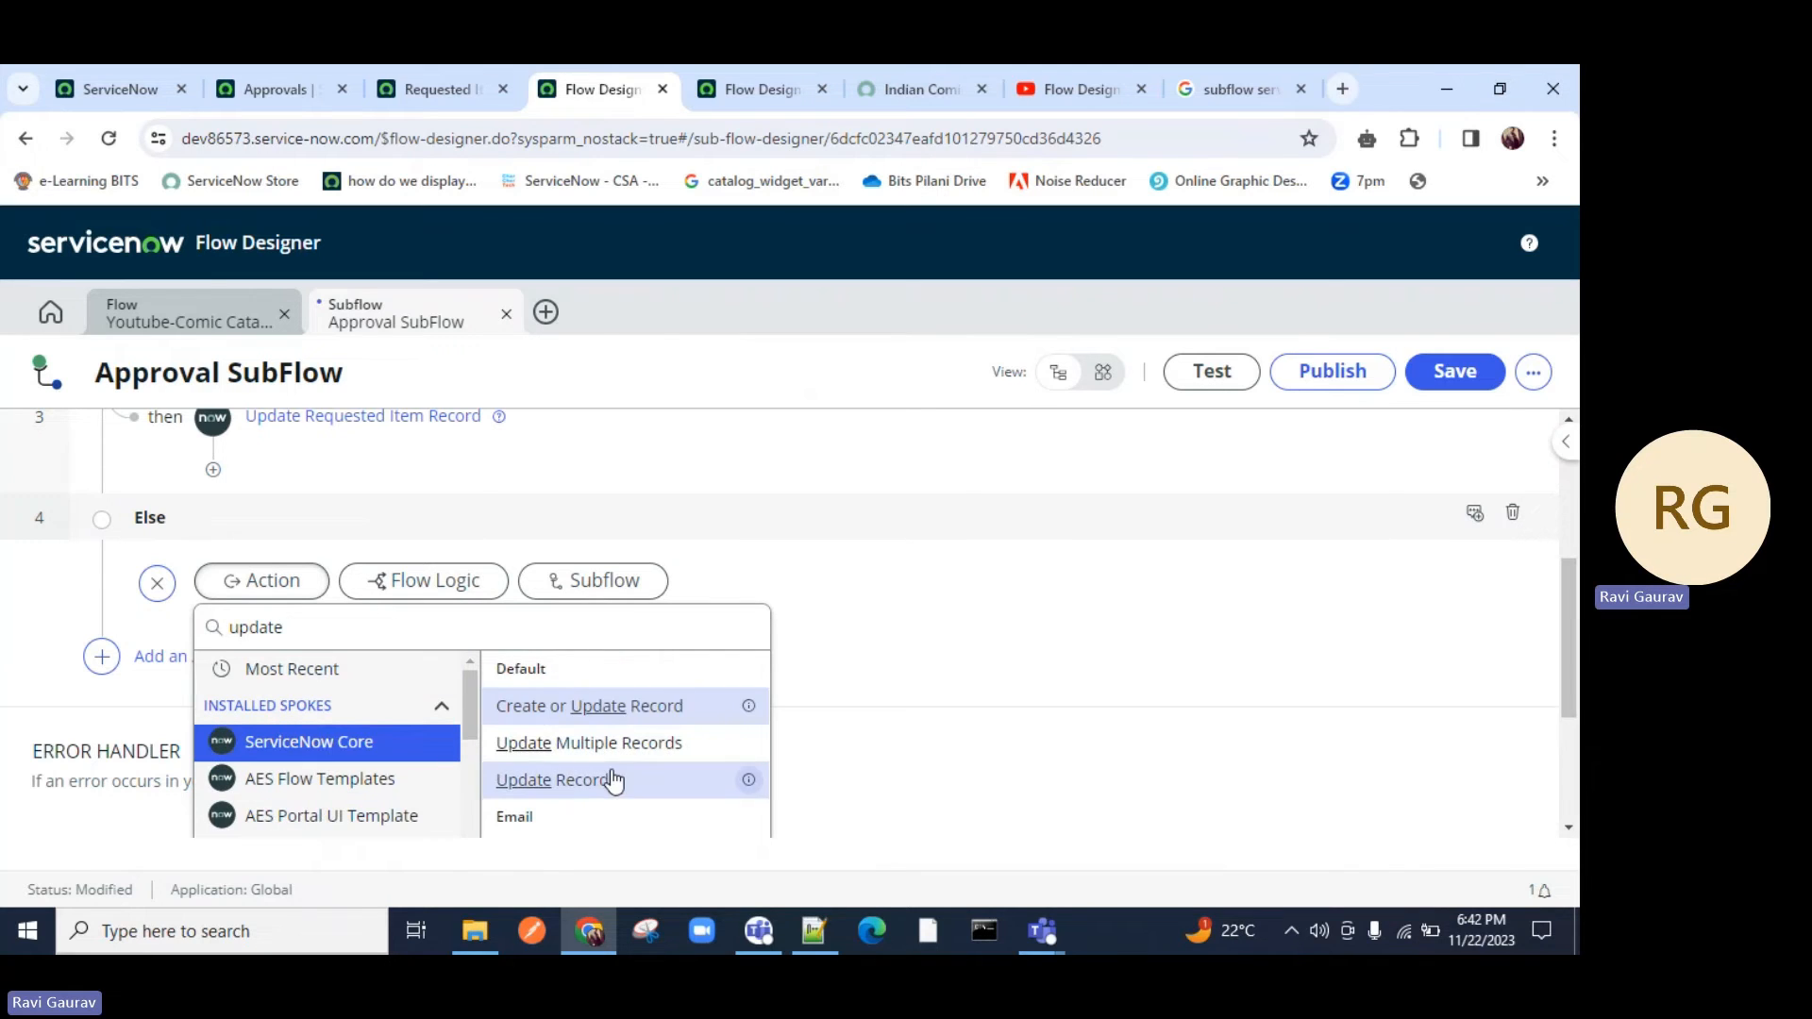
click(574, 781)
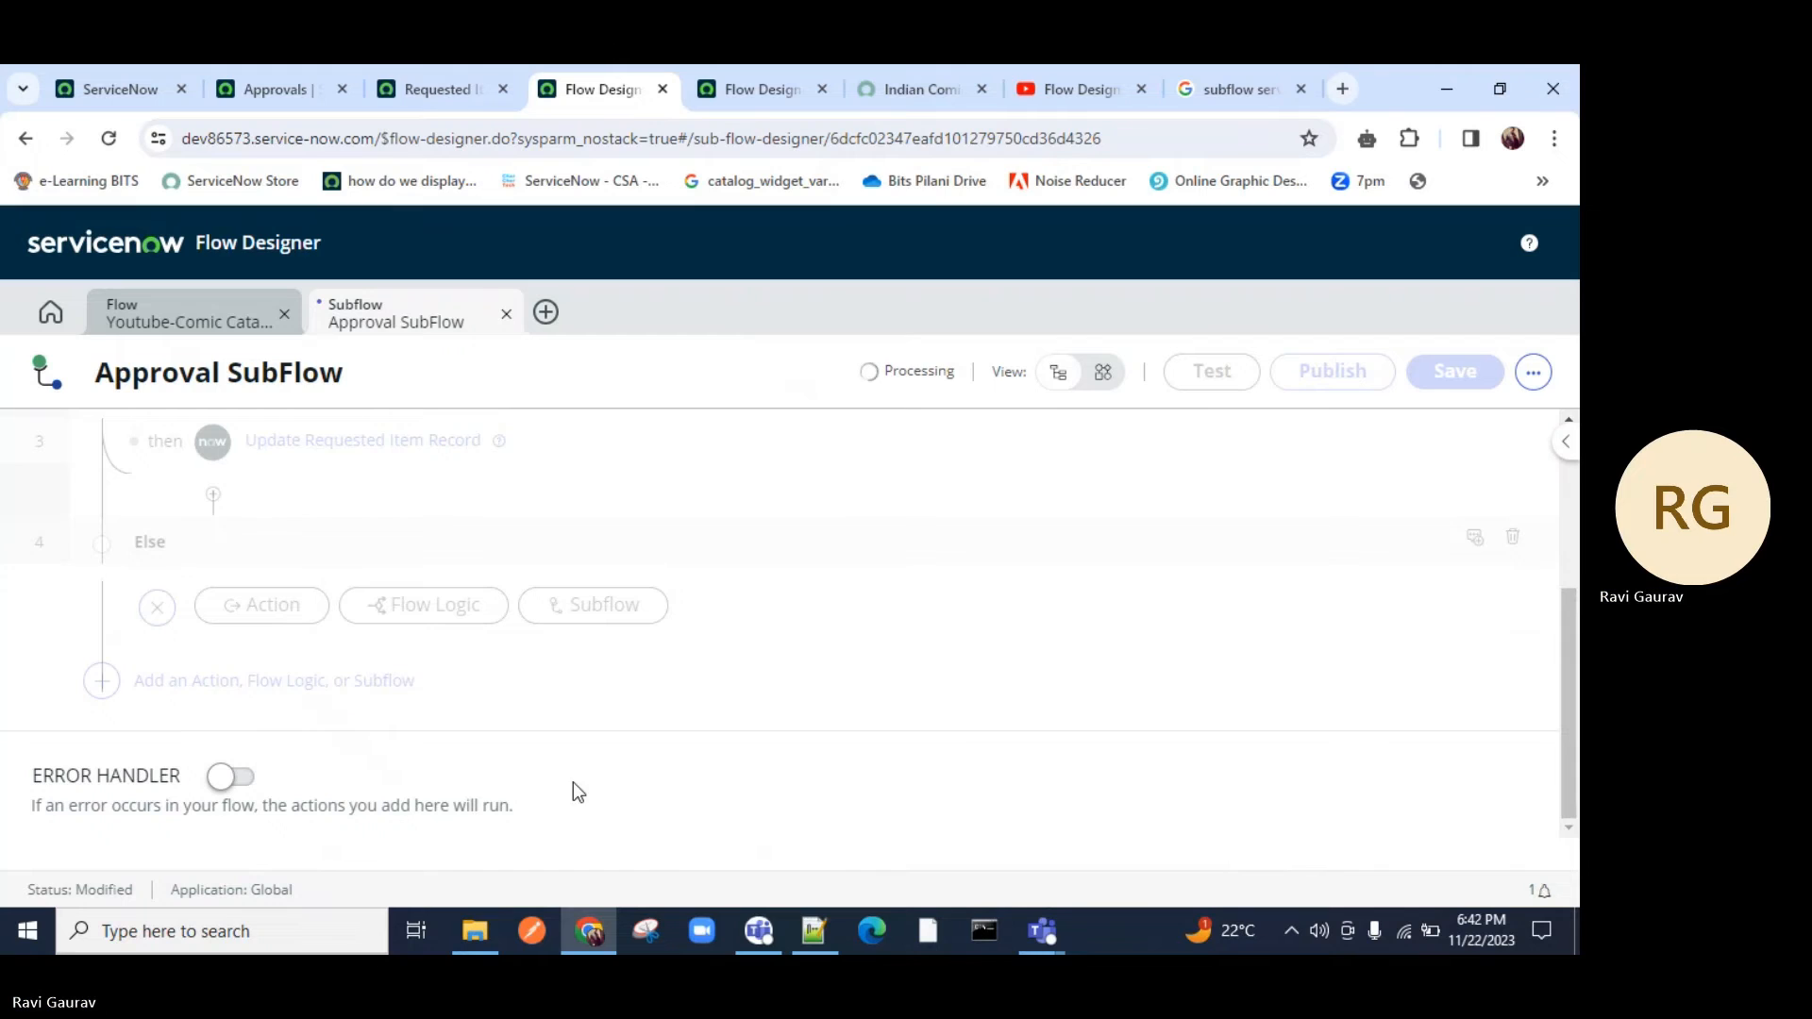
Assign the Requested Item subflow input as the record of the Else branch's Update Record action.
click(767, 710)
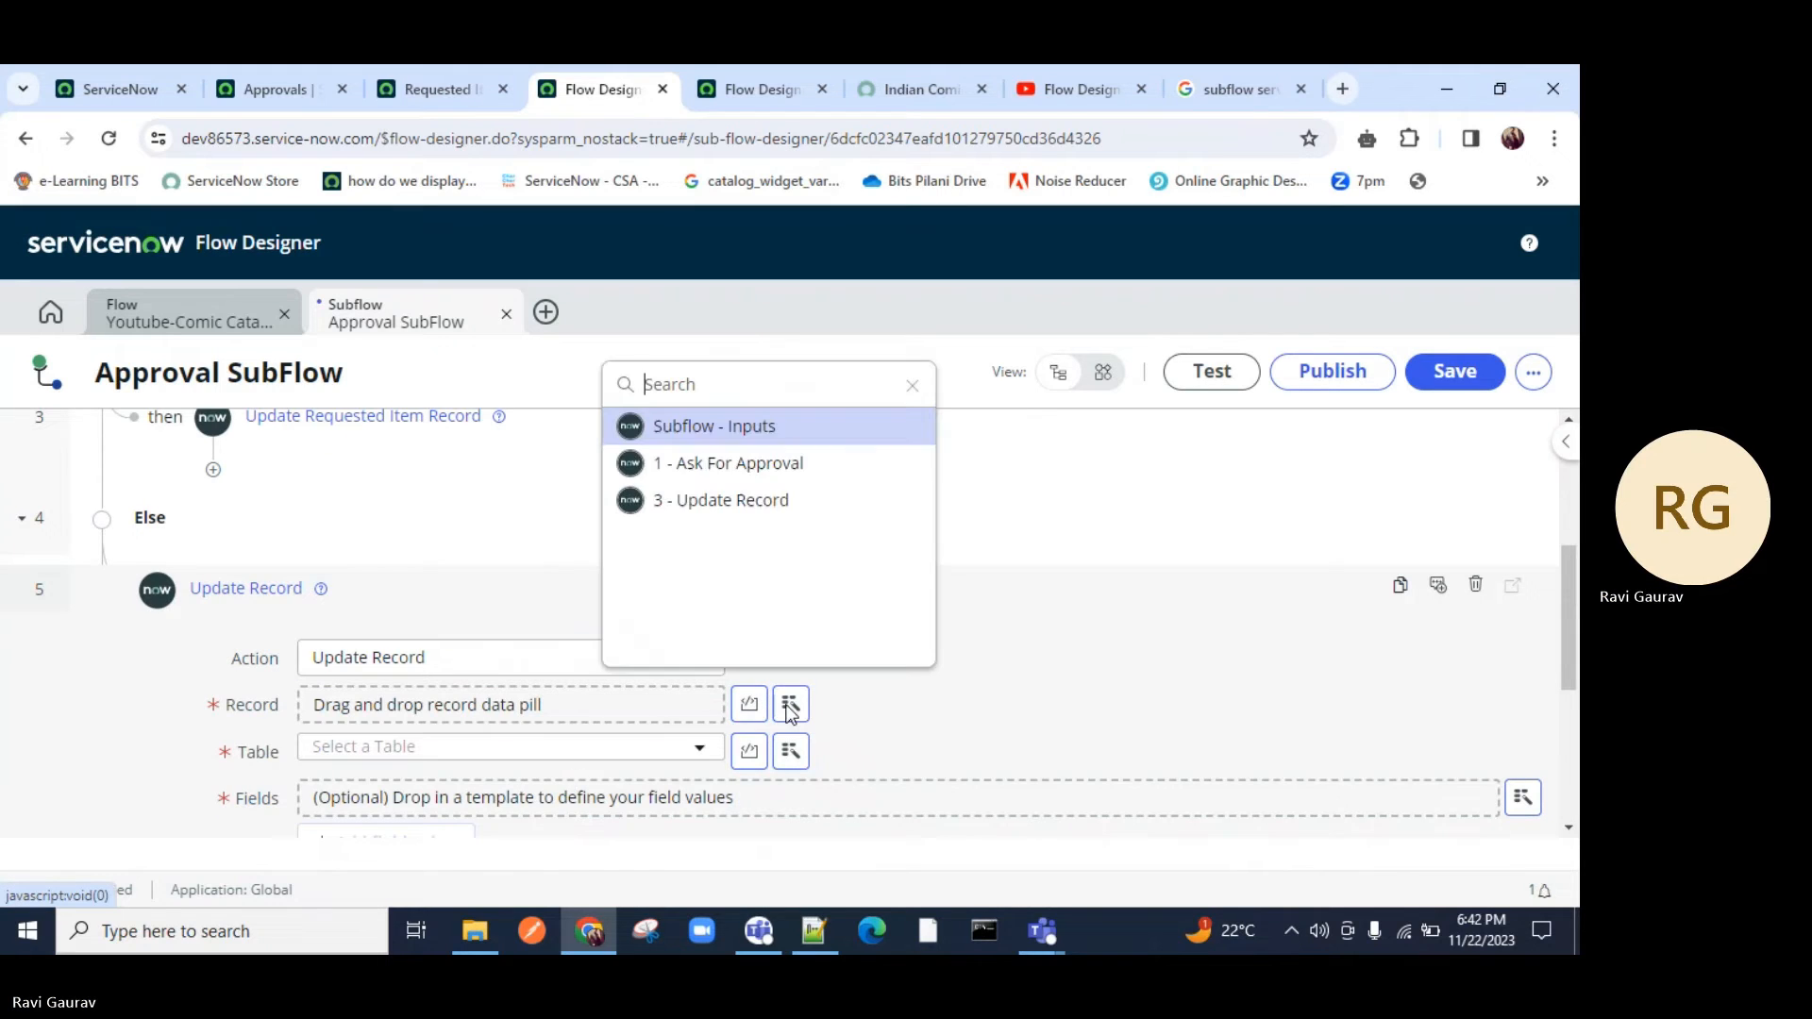
click(776, 439)
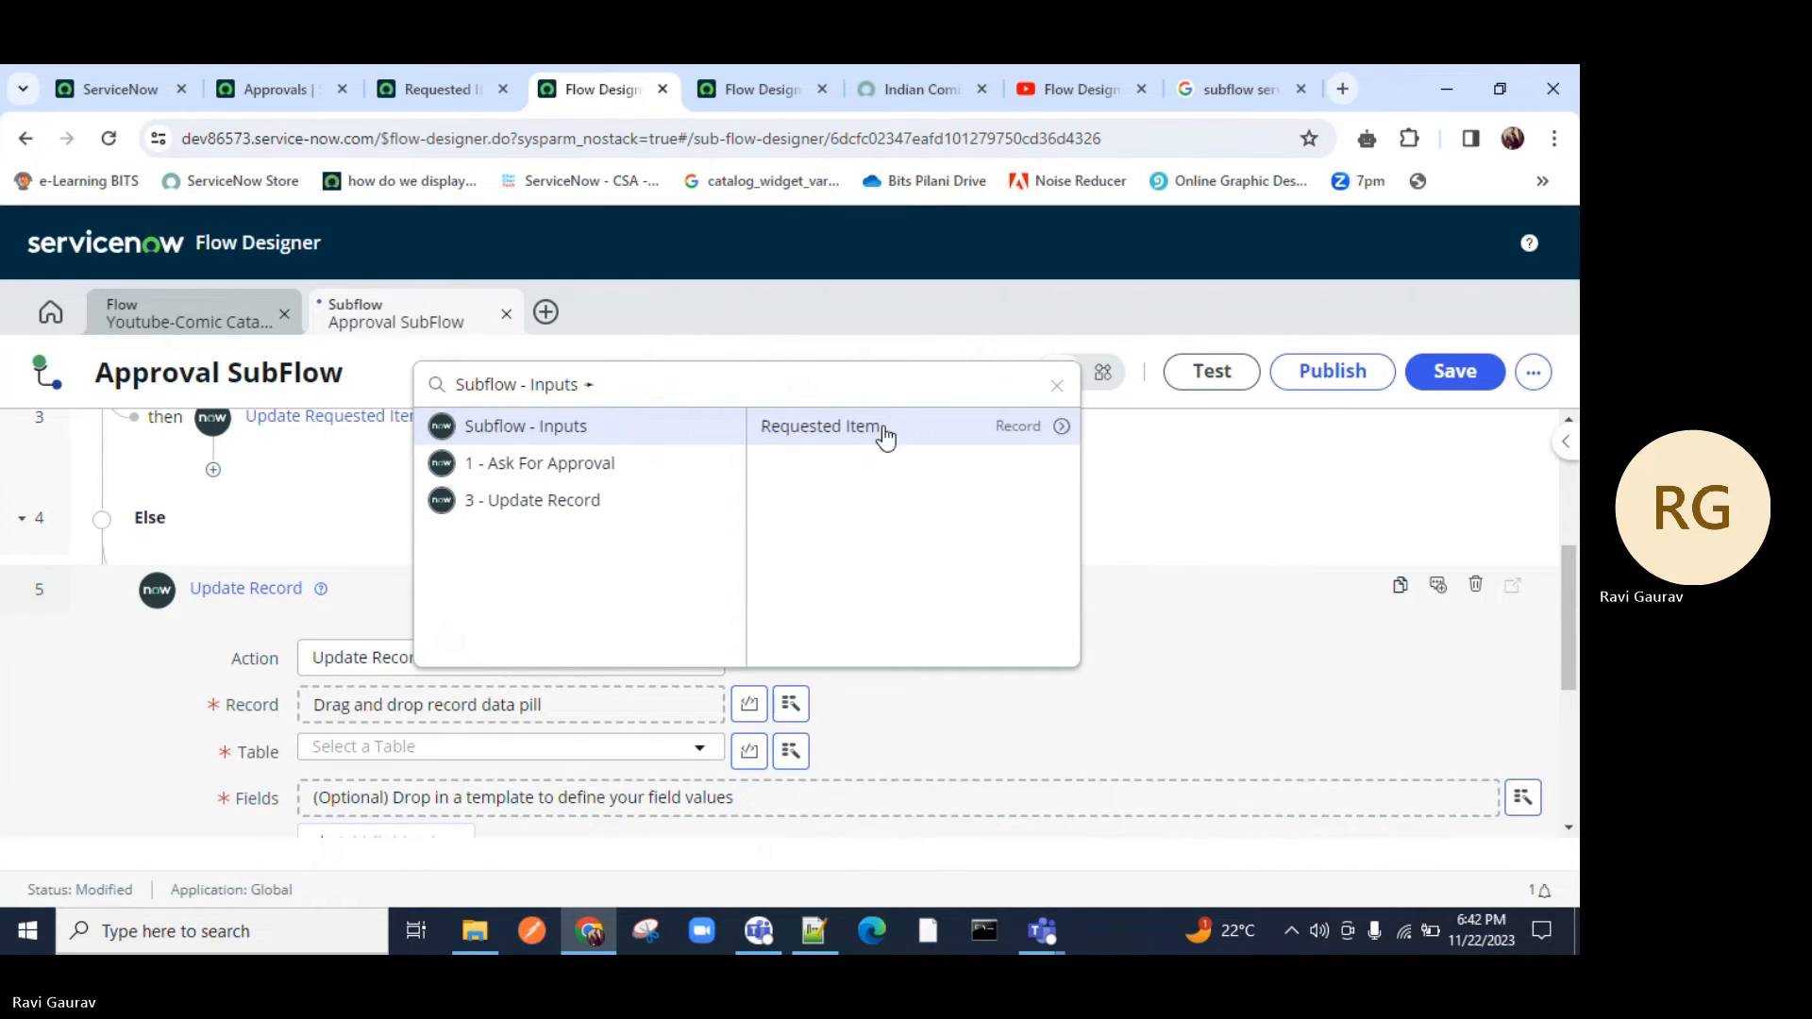
click(775, 435)
Add a State field value to the Else branch's Update Record action and set it to Closed Incomplete.
scroll(490, 698, down, 1)
click(418, 722)
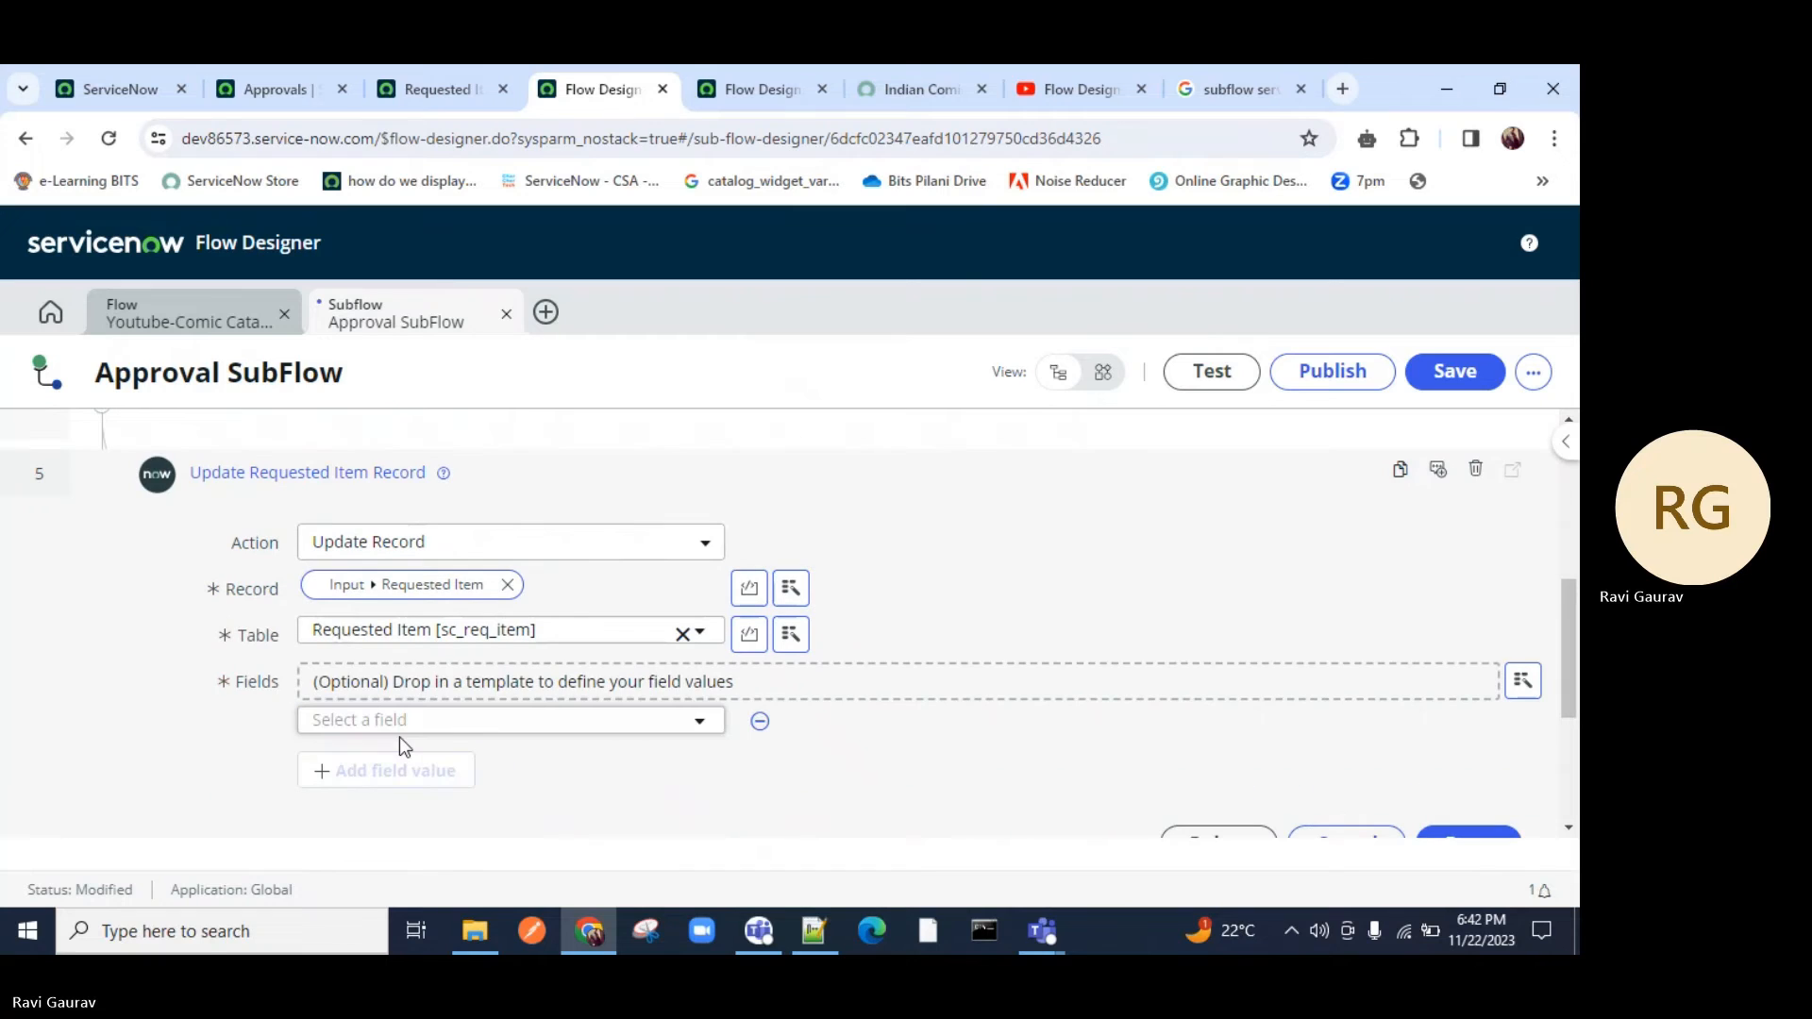
click(399, 736)
text(sta)
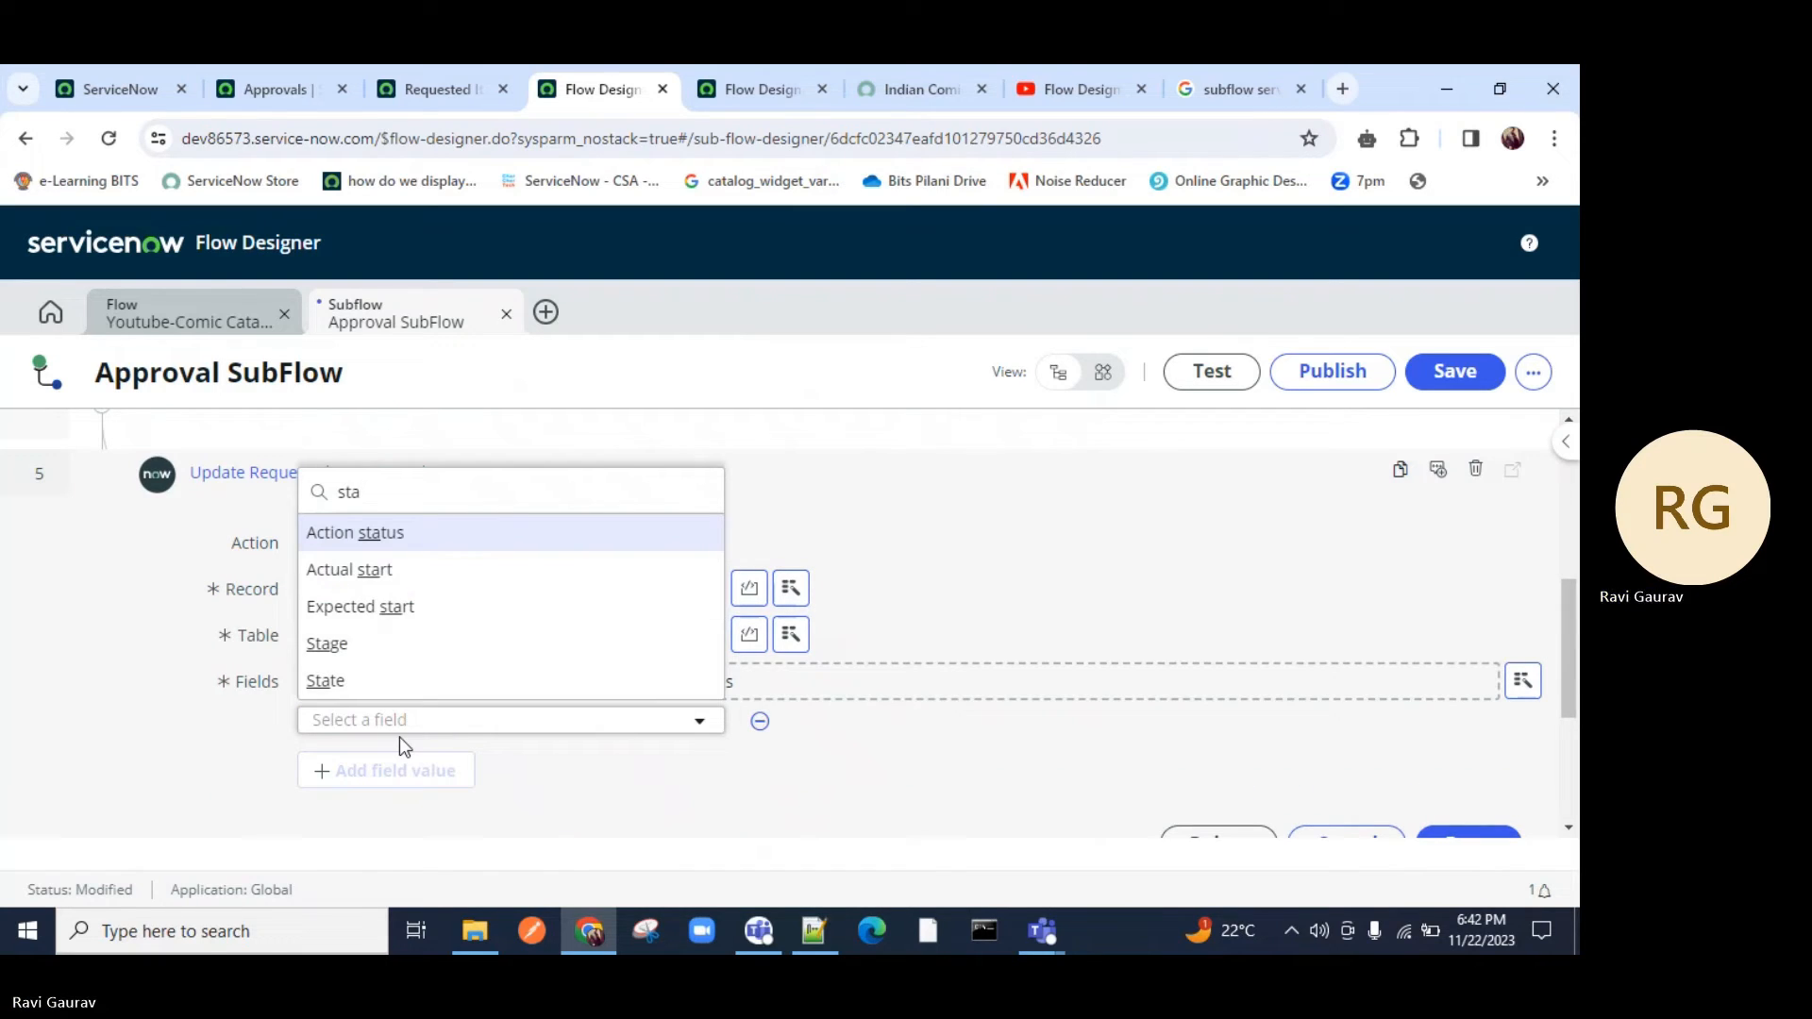
text(te)
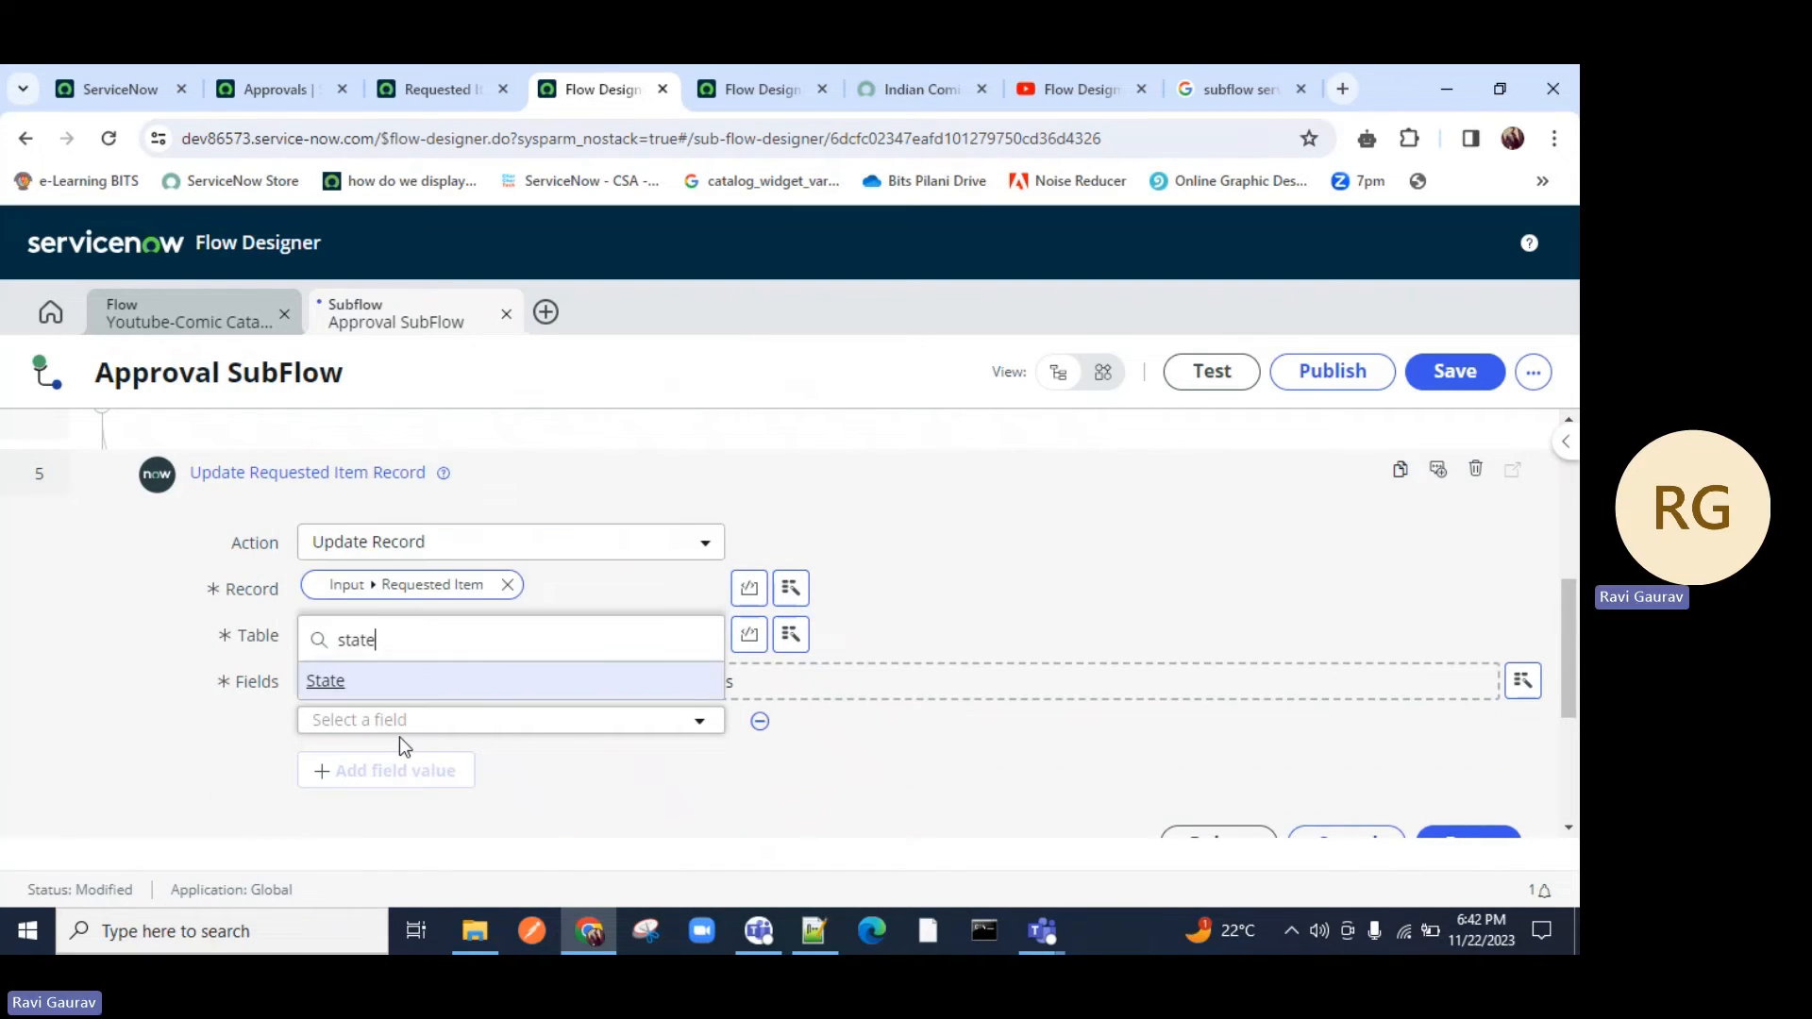
click(409, 682)
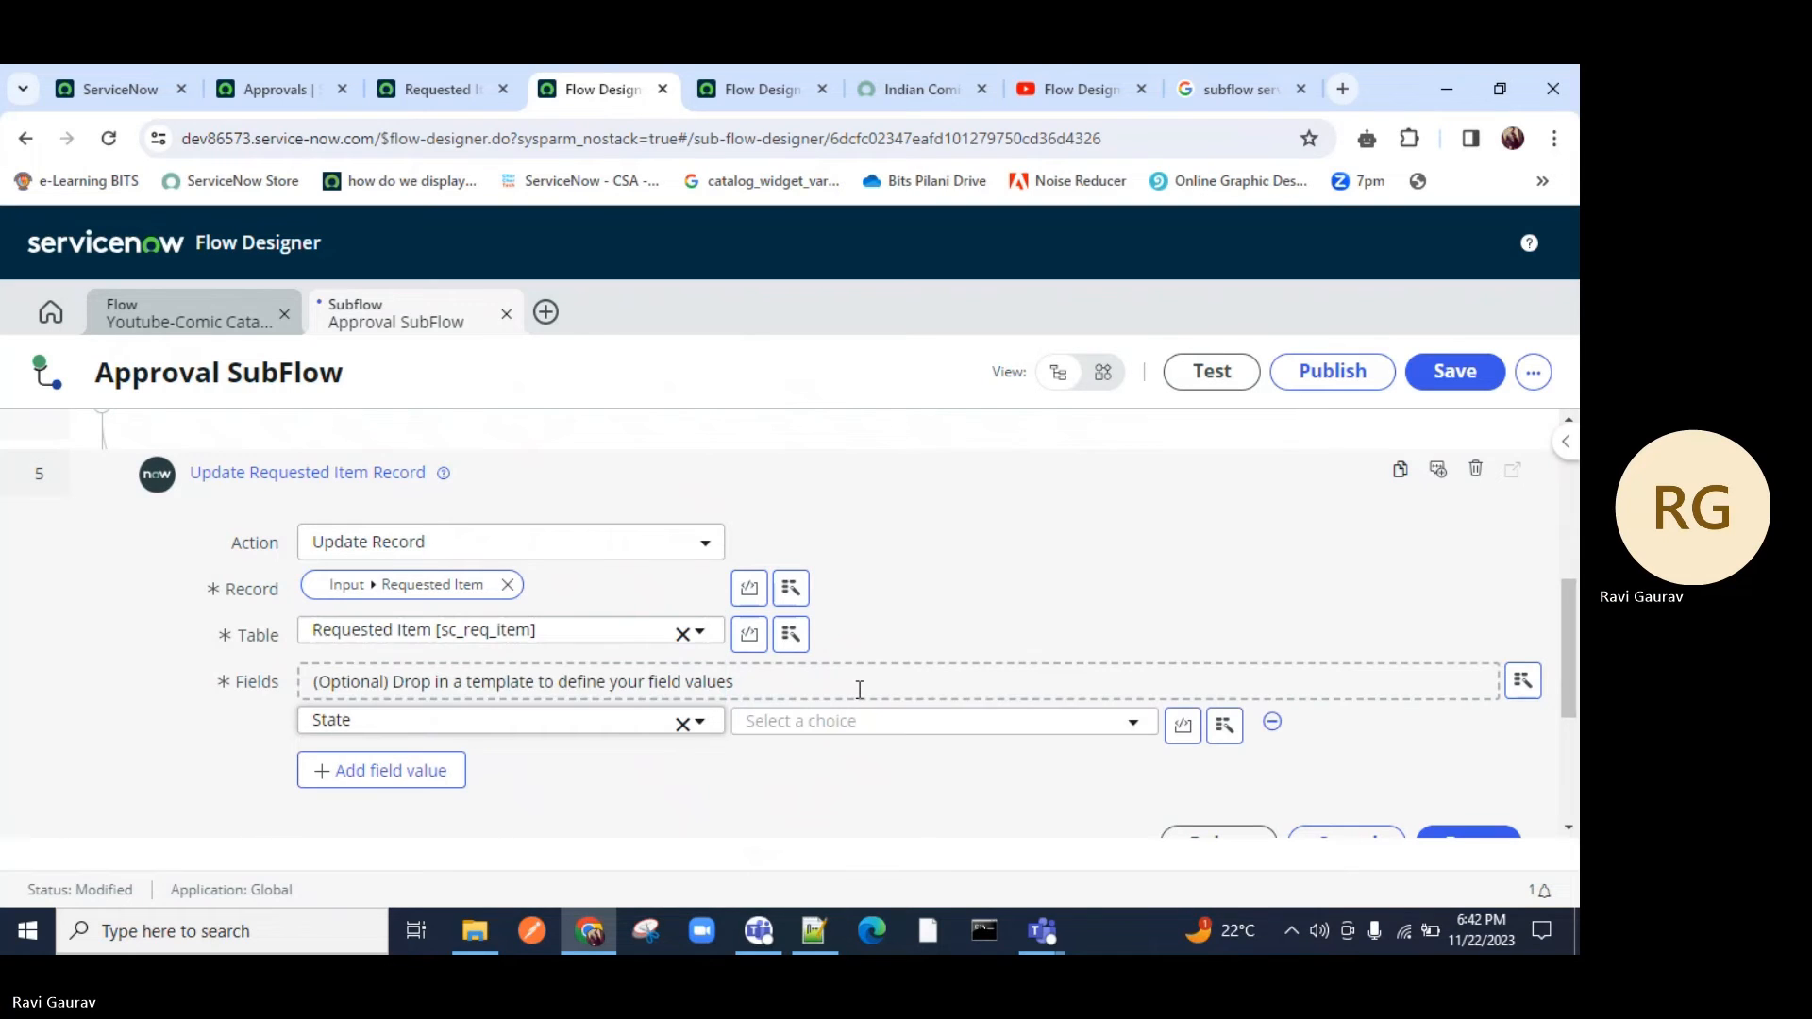
click(922, 734)
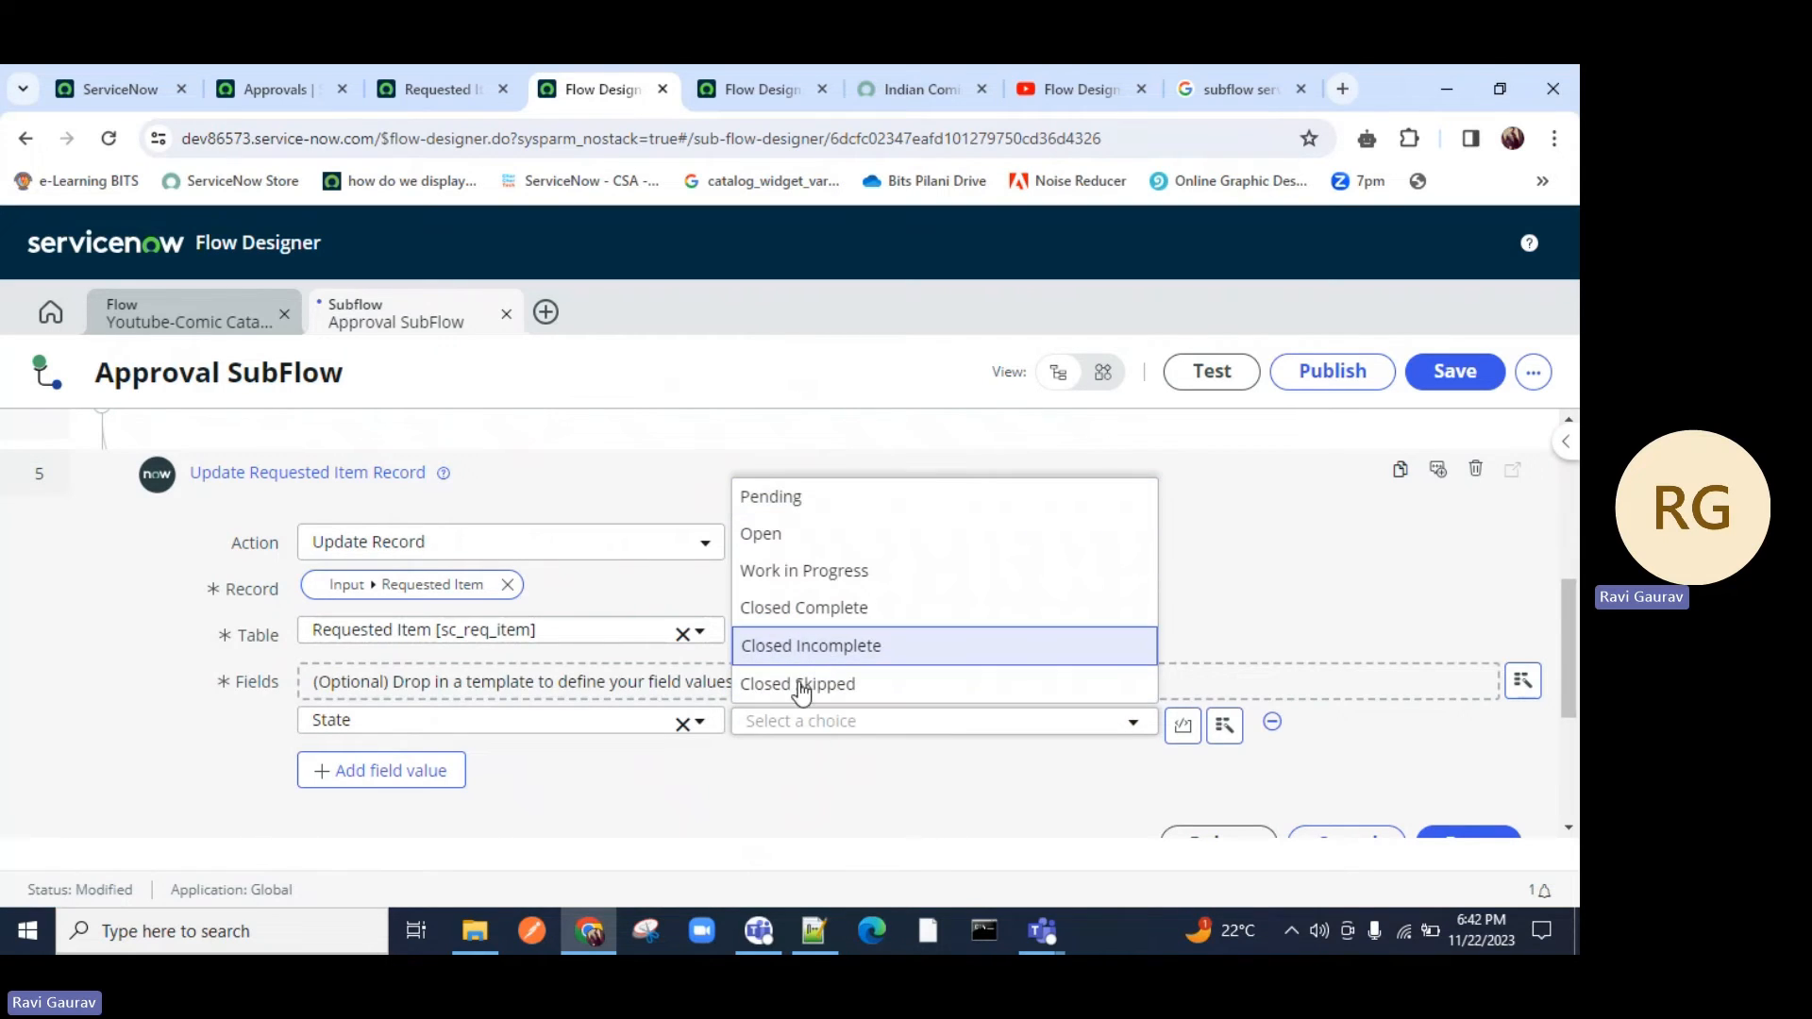
click(812, 651)
Add an Additional comments field value of "Requested Rejected" to the Else branch's Update Record action and finish the action.
click(427, 768)
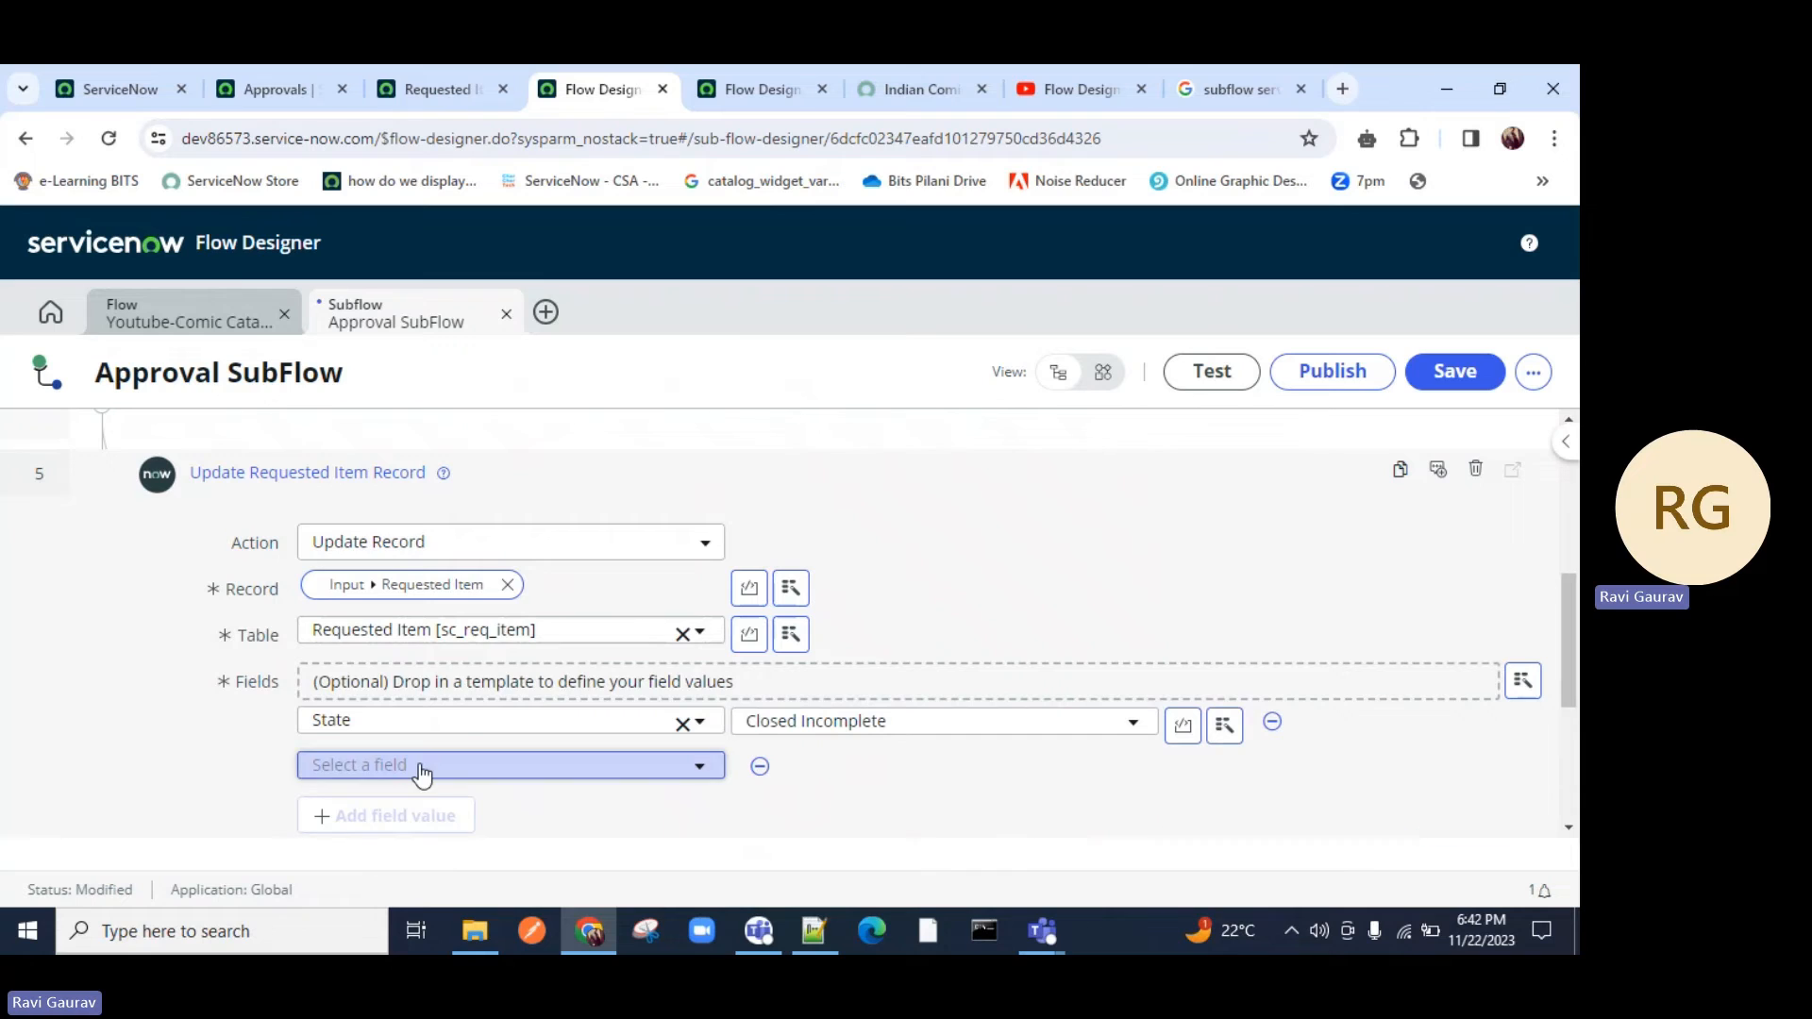
click(419, 764)
text(add)
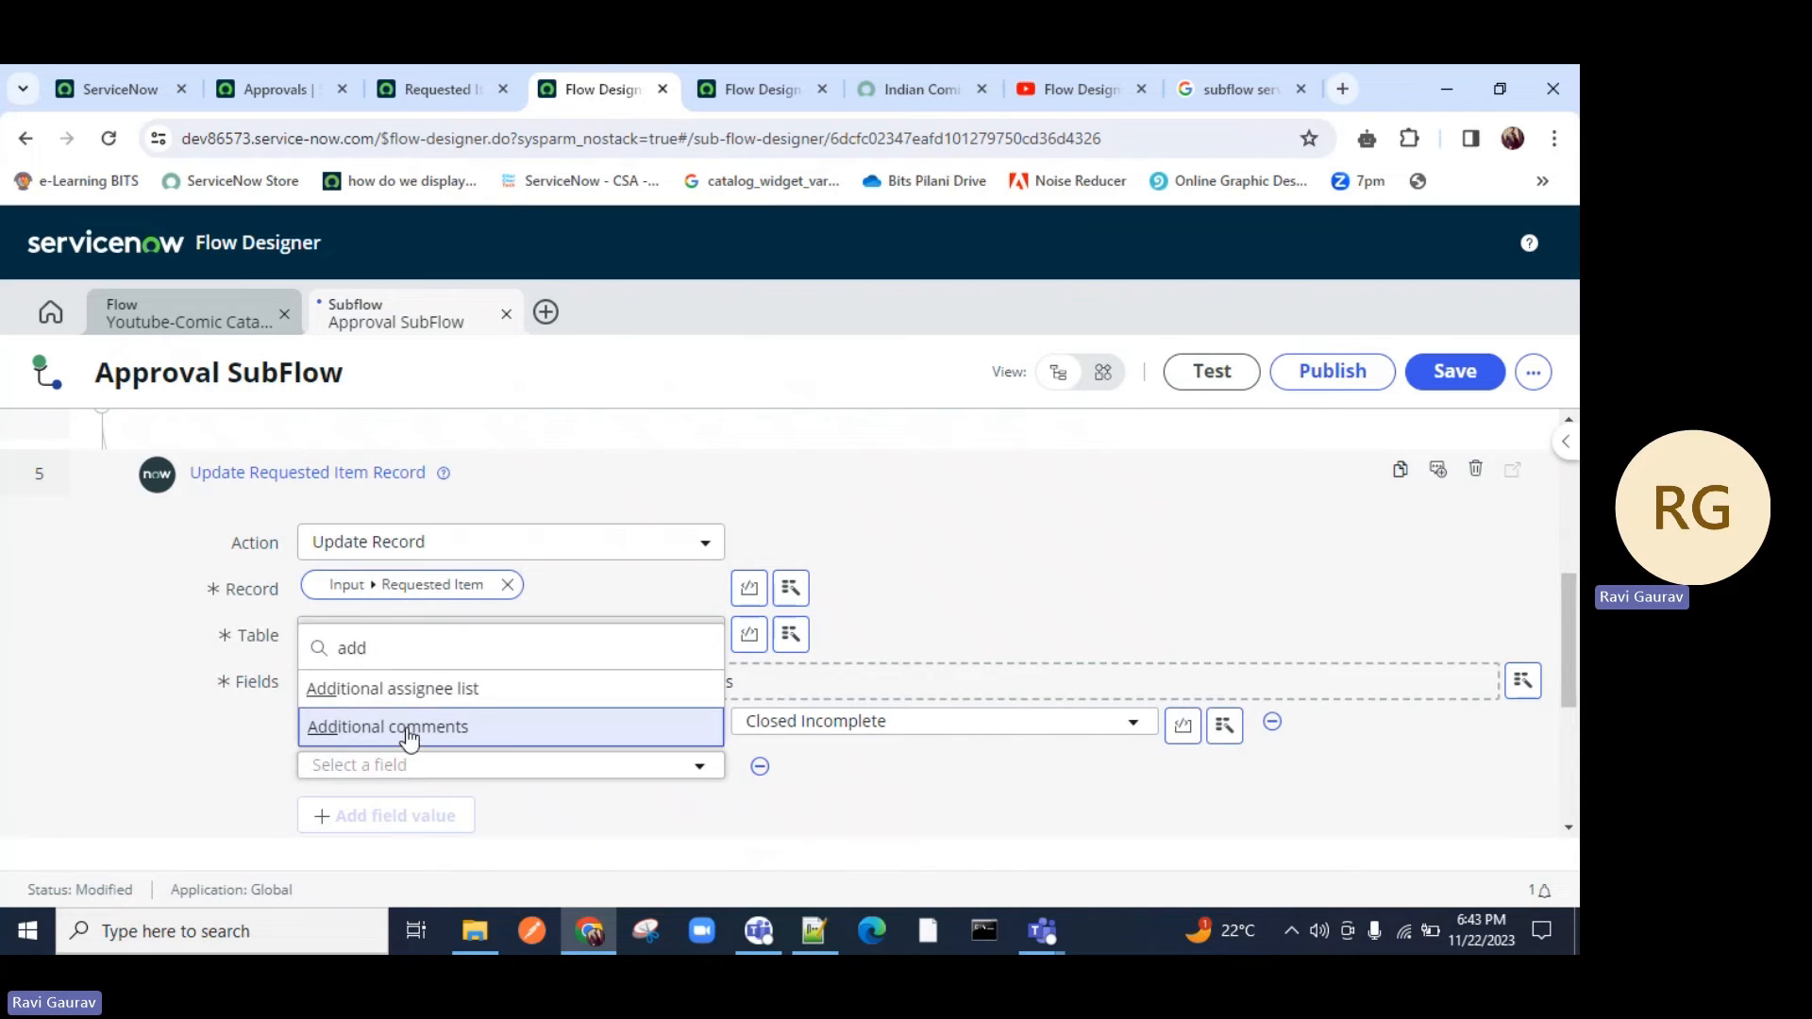
click(403, 727)
click(789, 767)
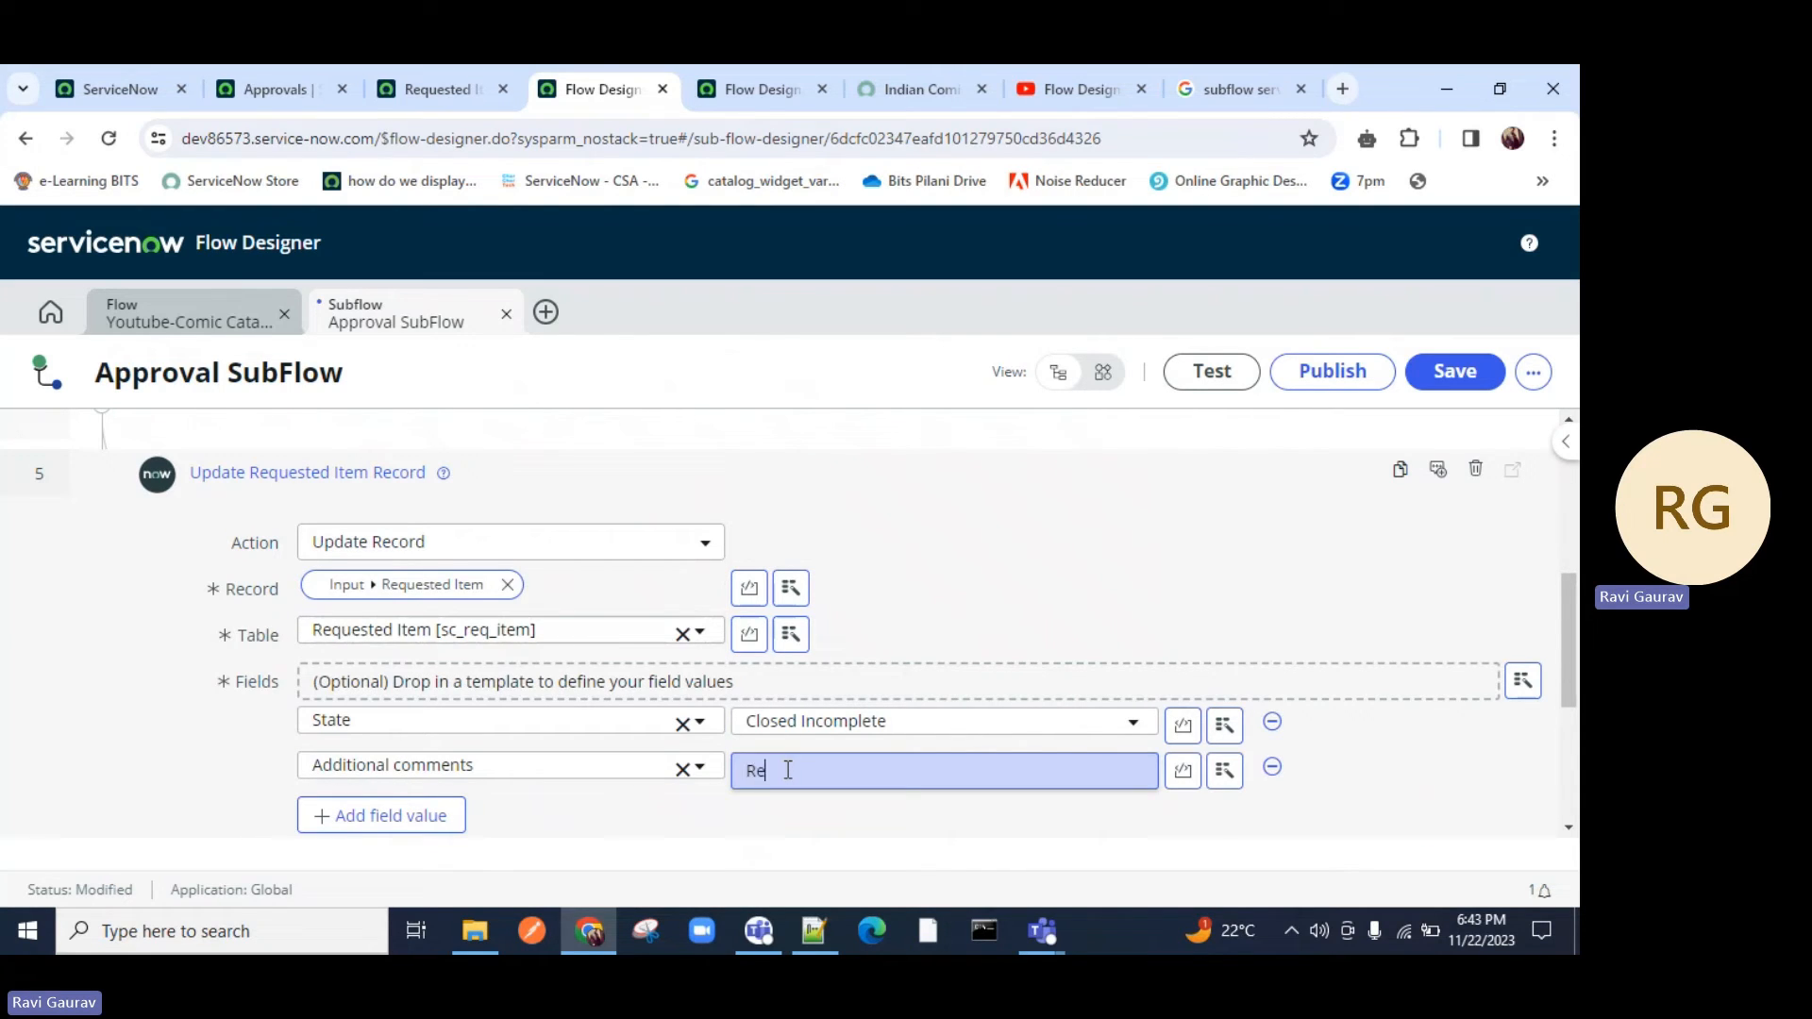
text(Requested Re)
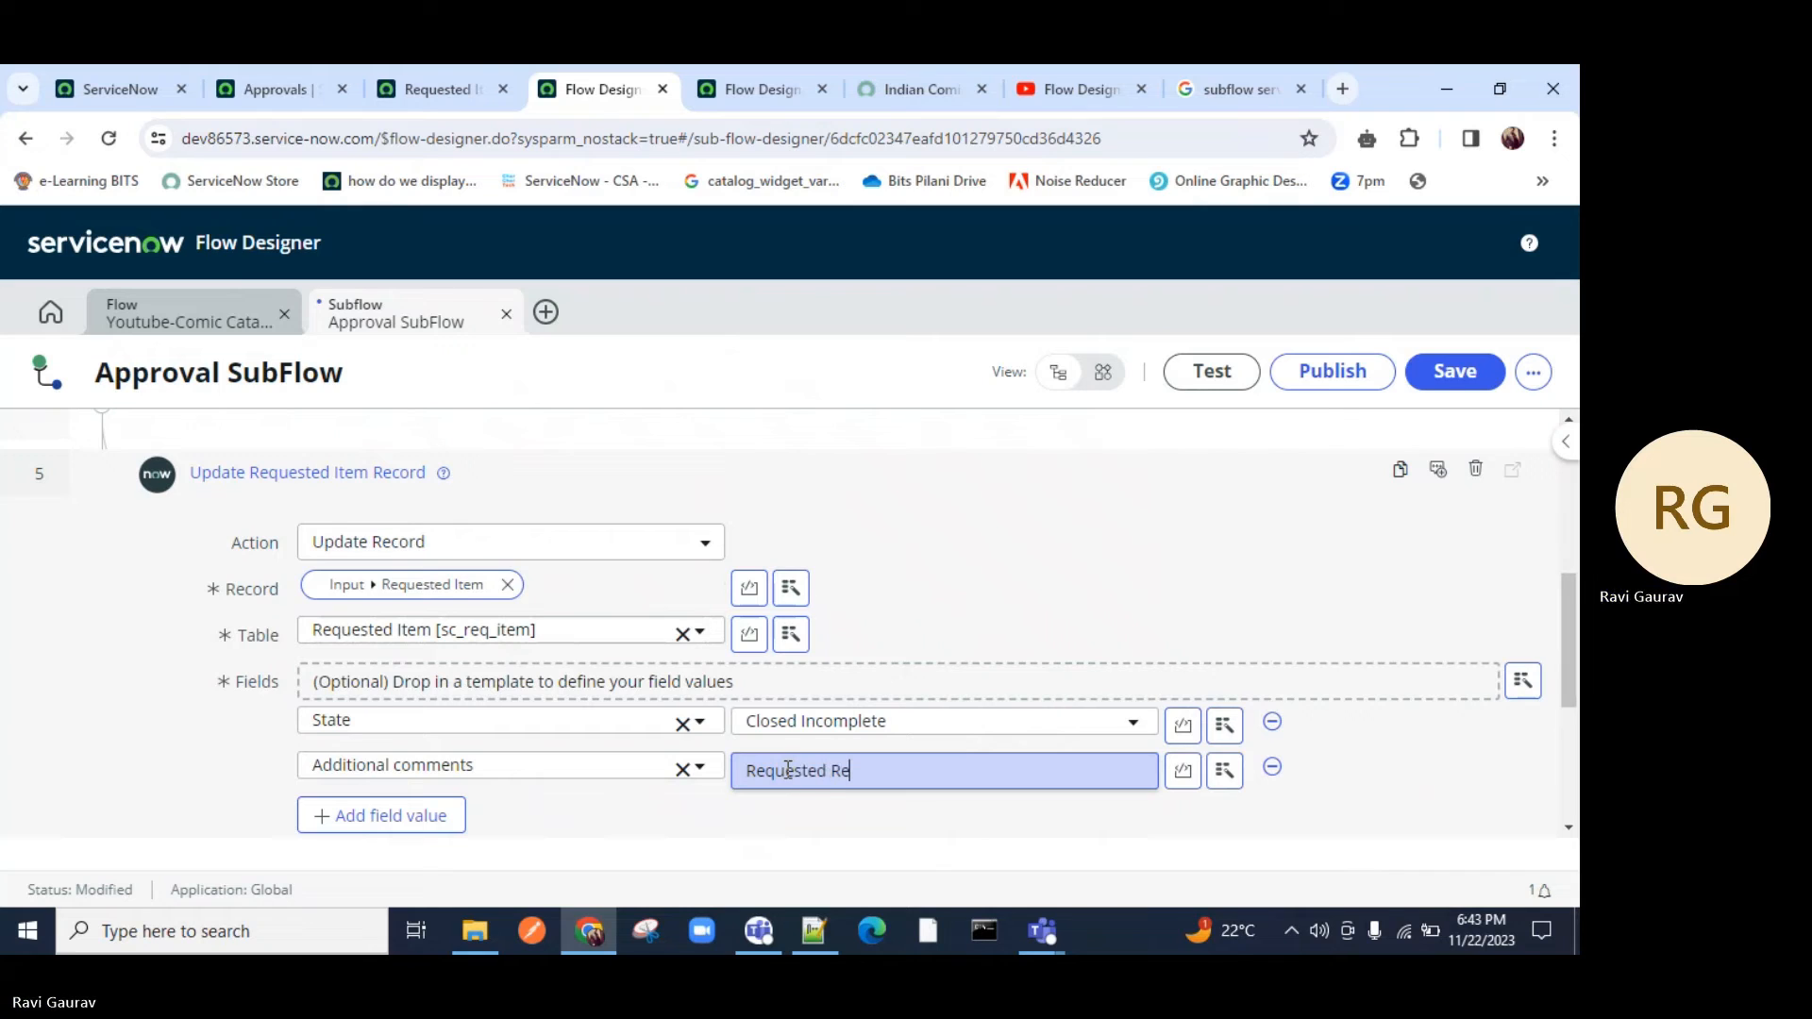
text(jected)
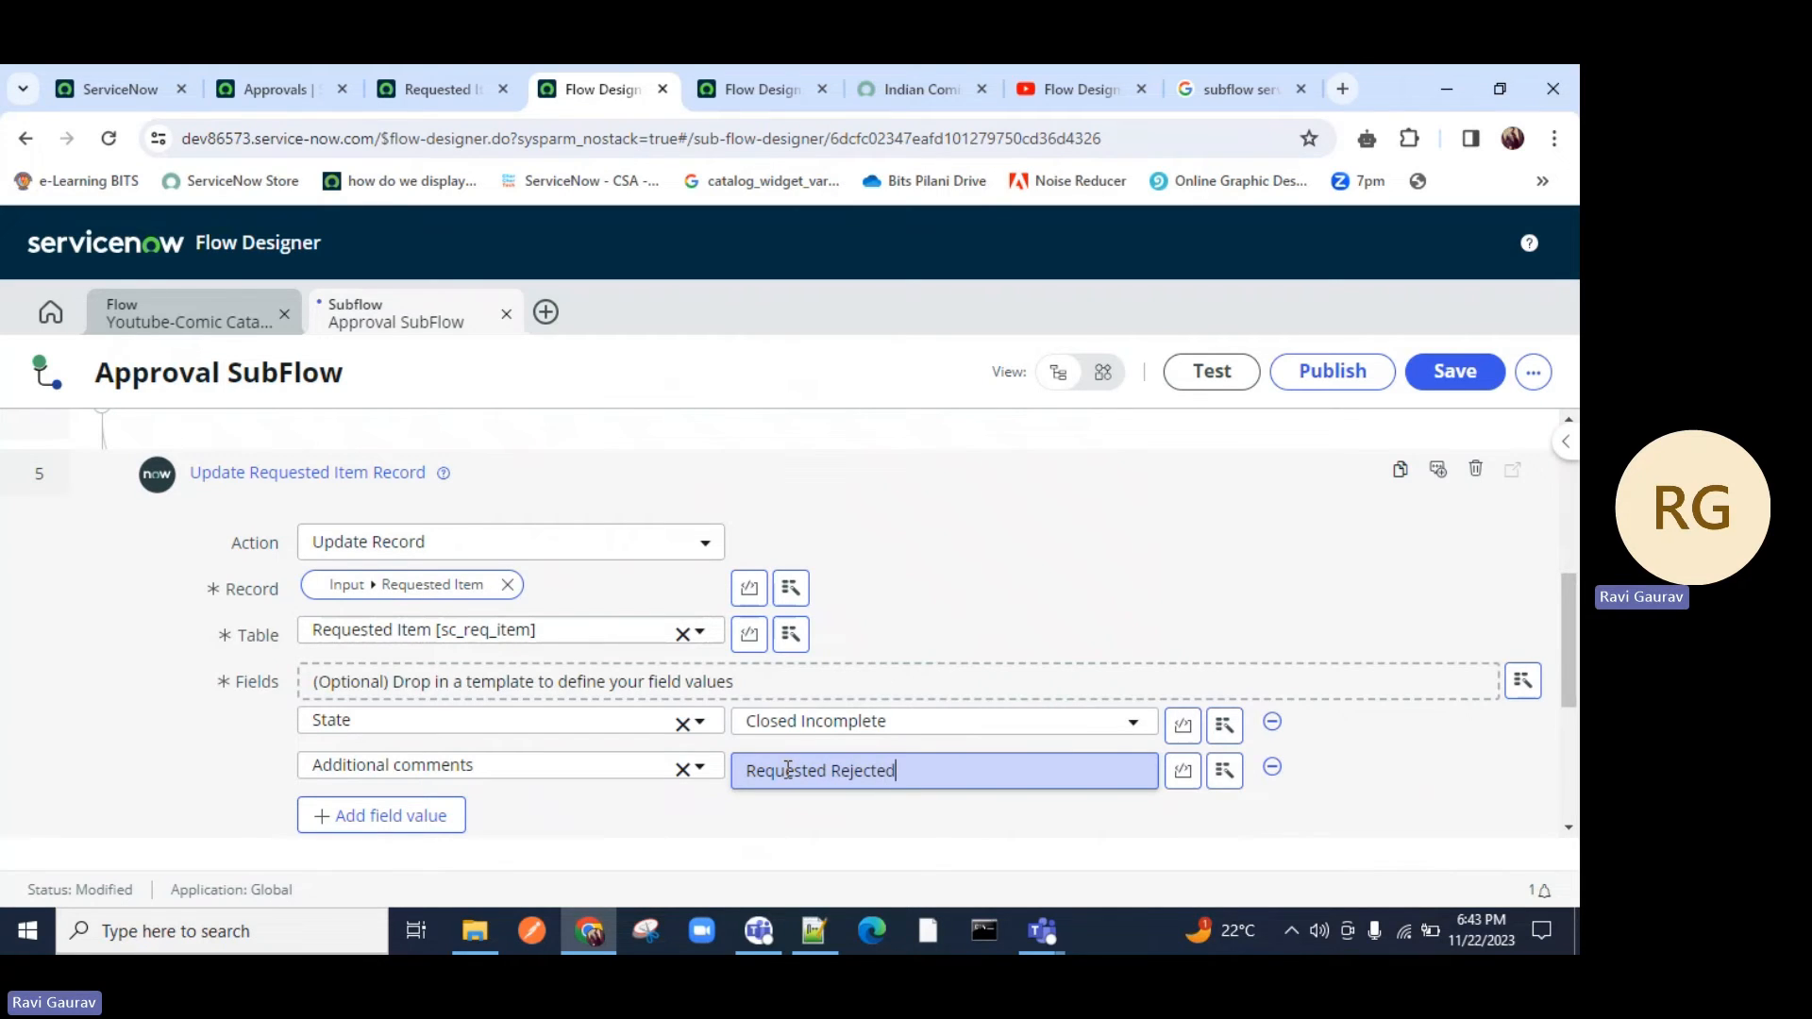
scroll(1168, 659, down, 3)
click(1468, 655)
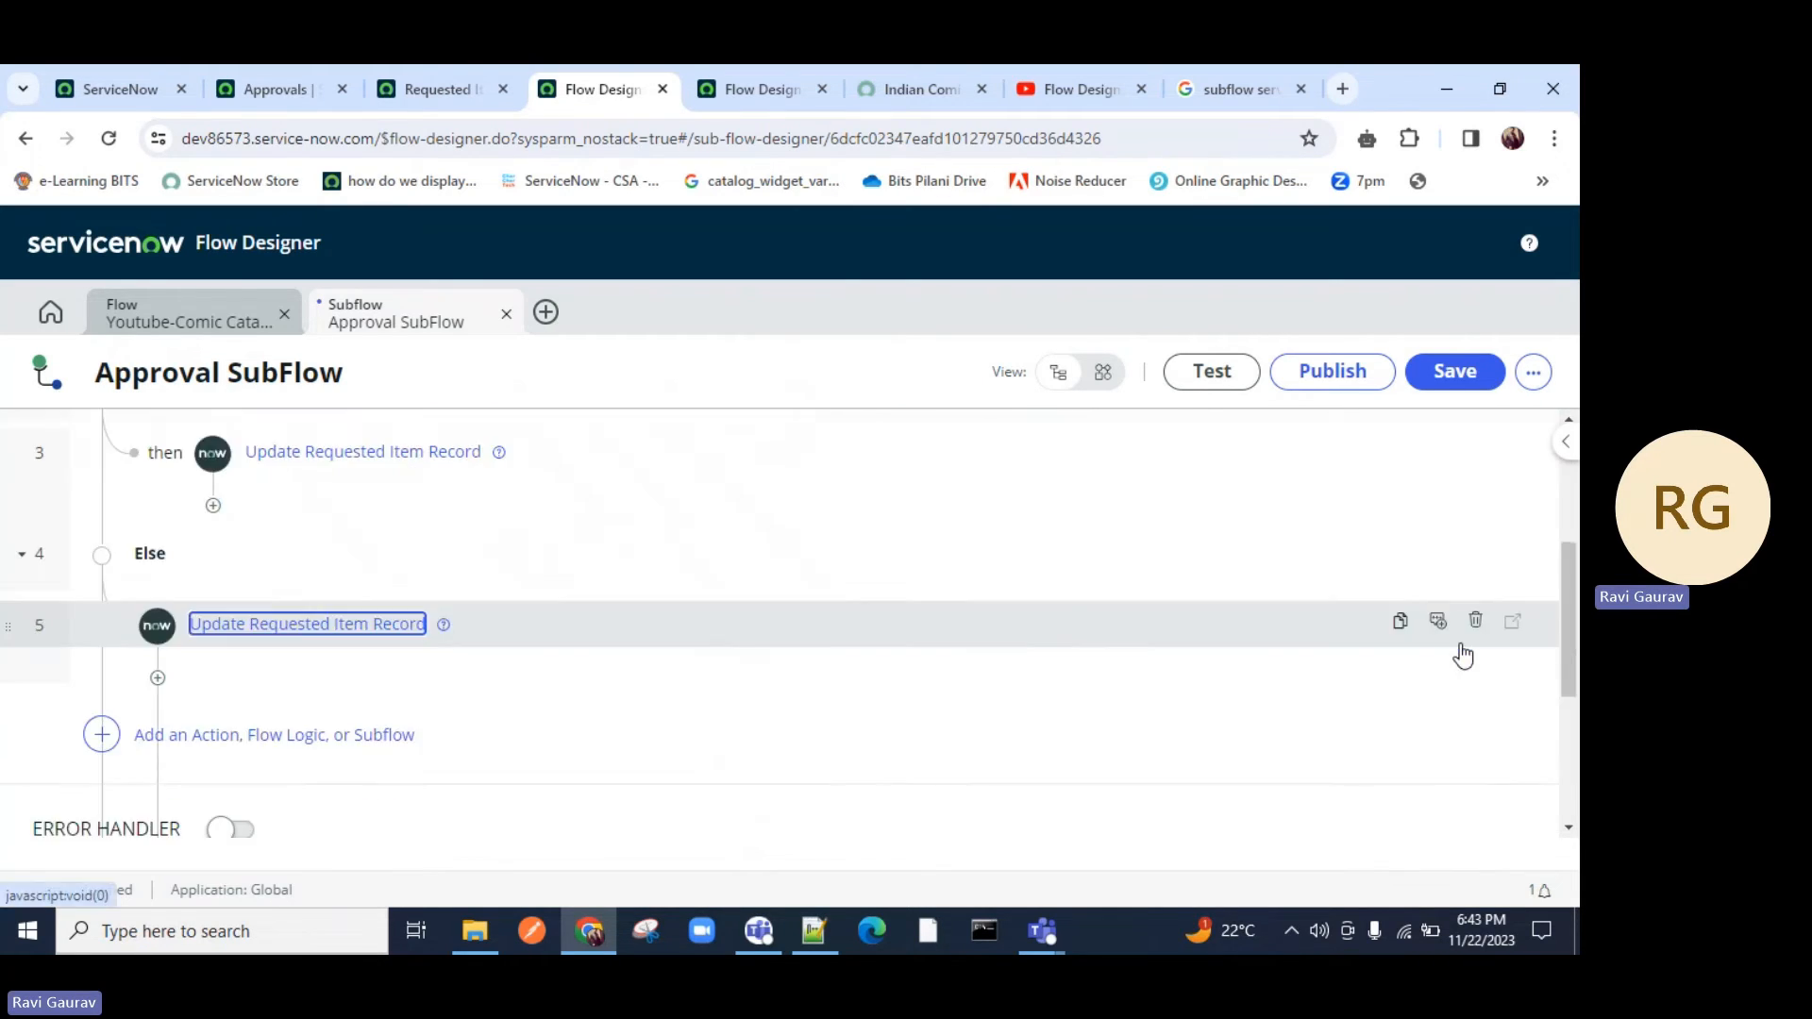
Save the Approval SubFlow and publish it, confirming the publication.
scroll(722, 567, up, 3)
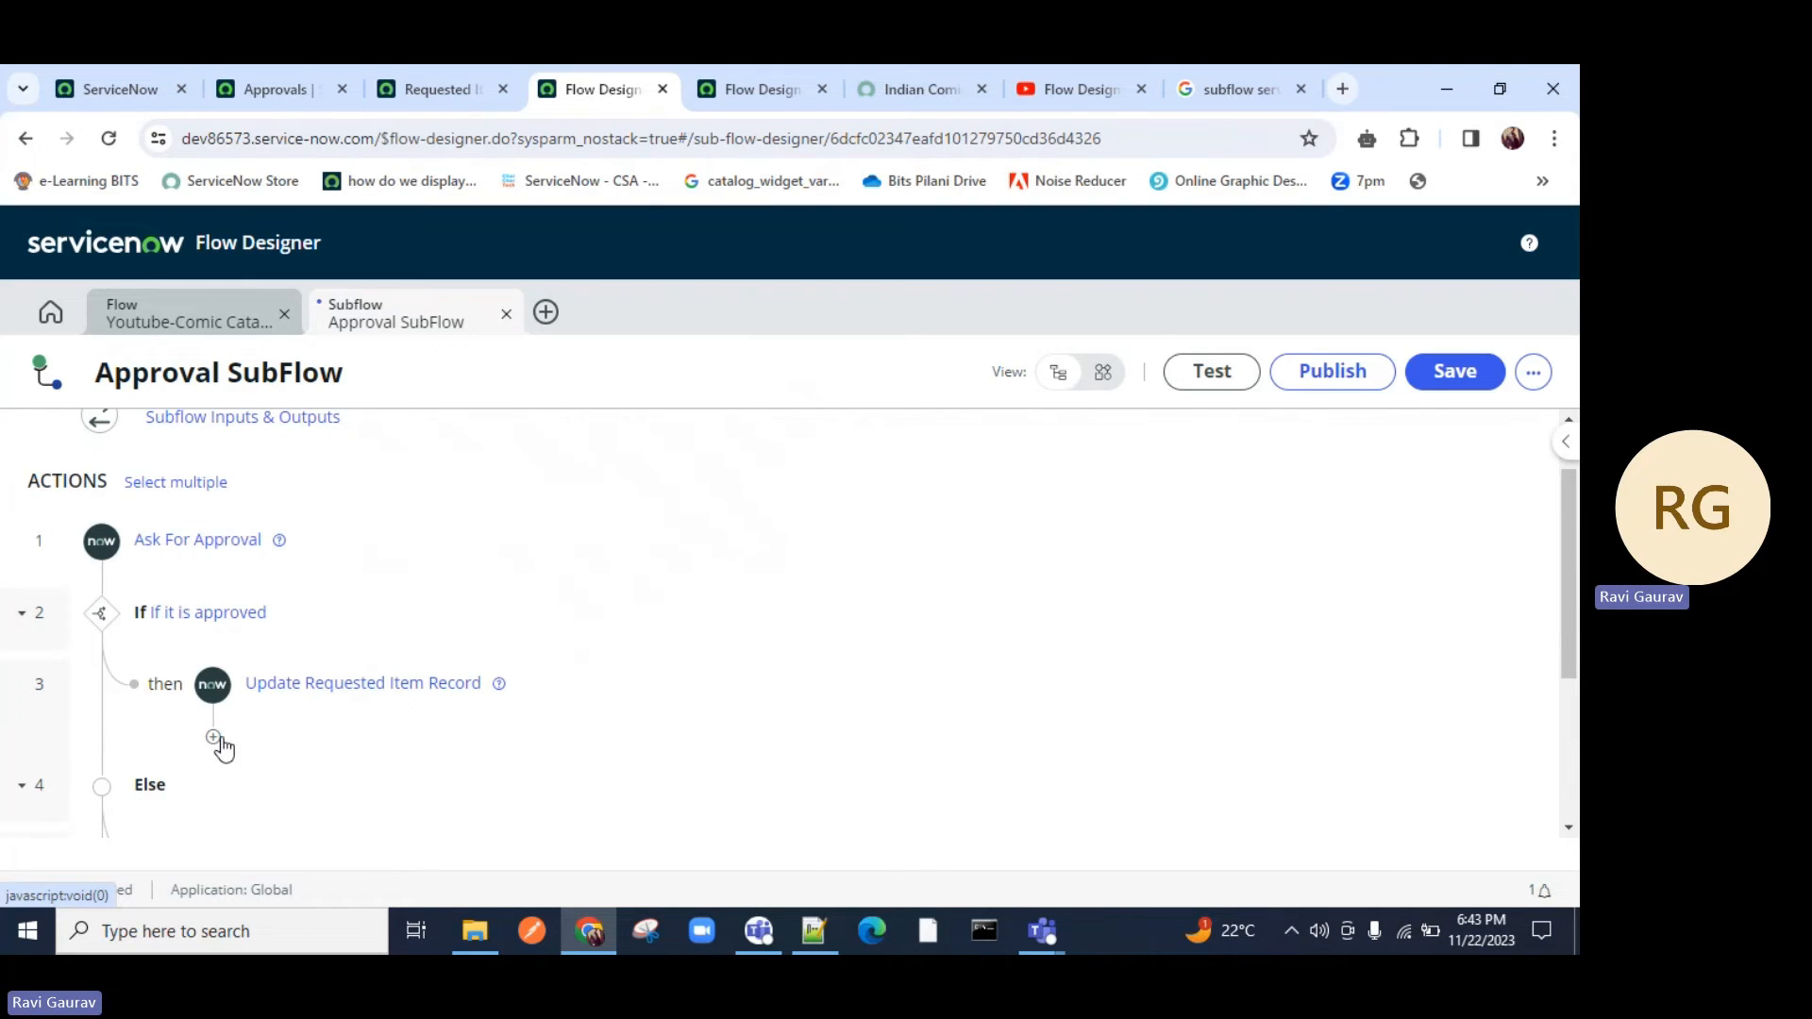
scroll(260, 718, down, 3)
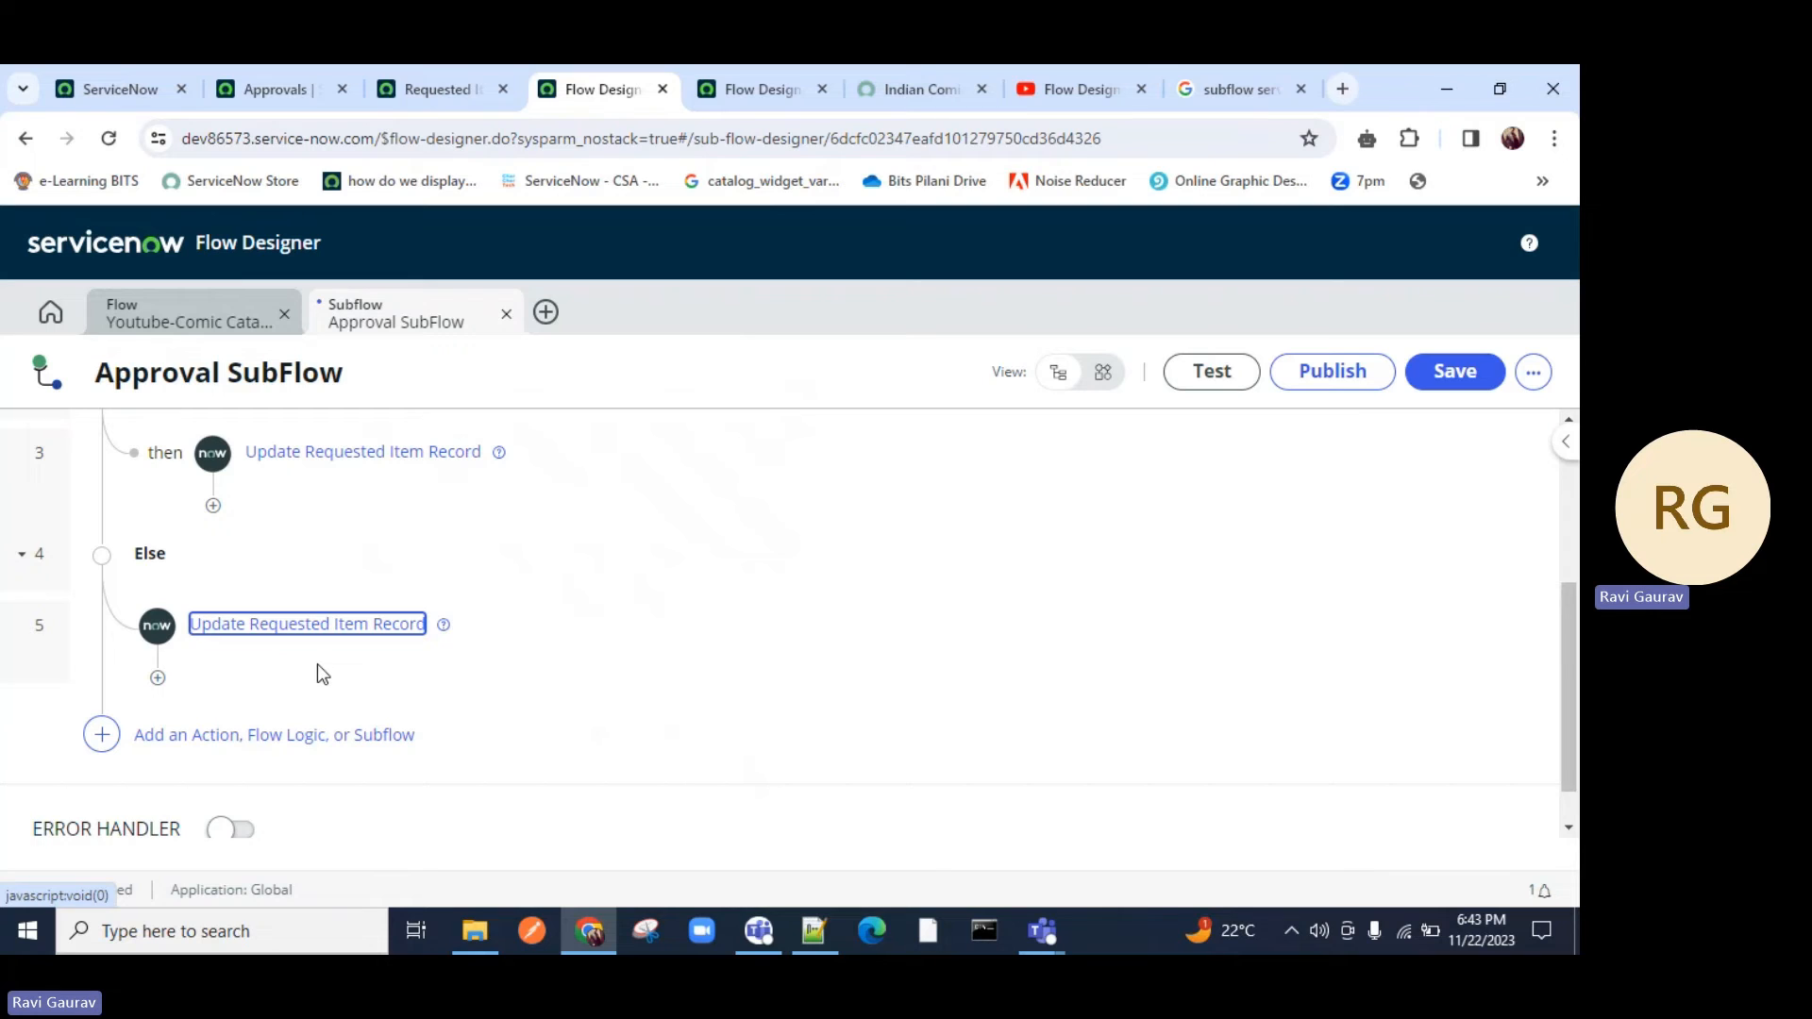
click(1477, 391)
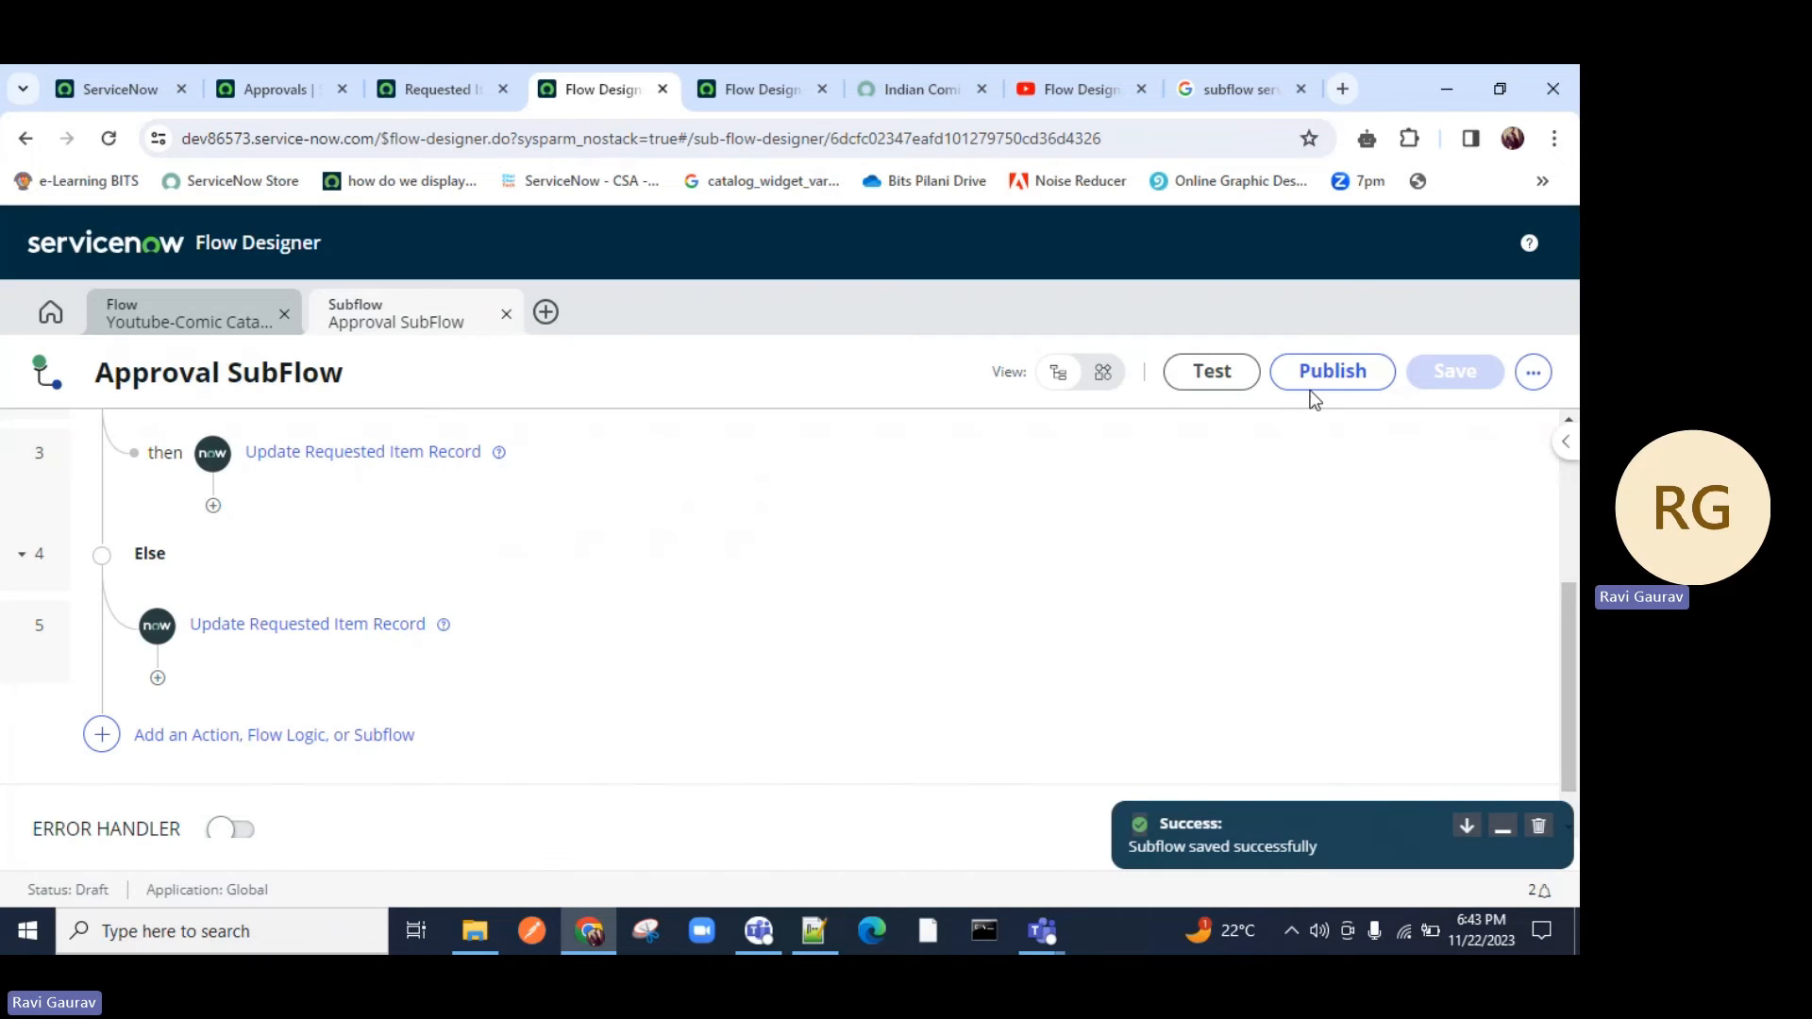
click(1333, 381)
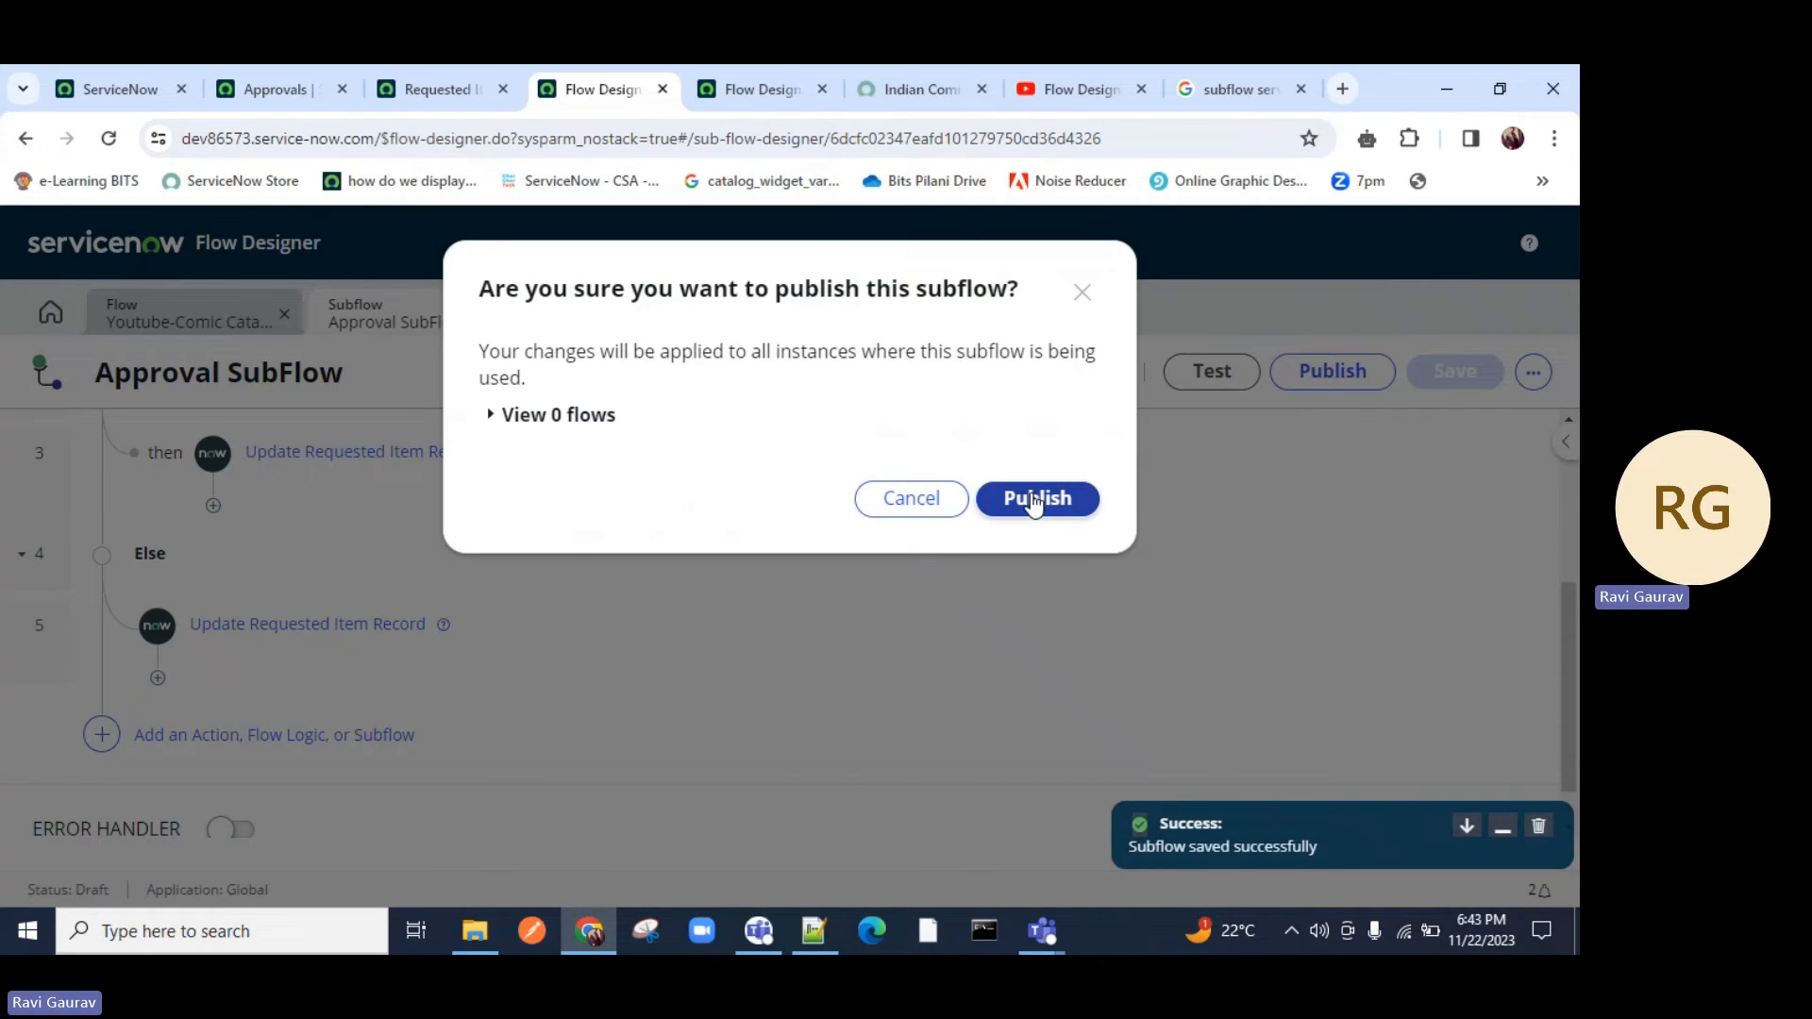
click(1035, 495)
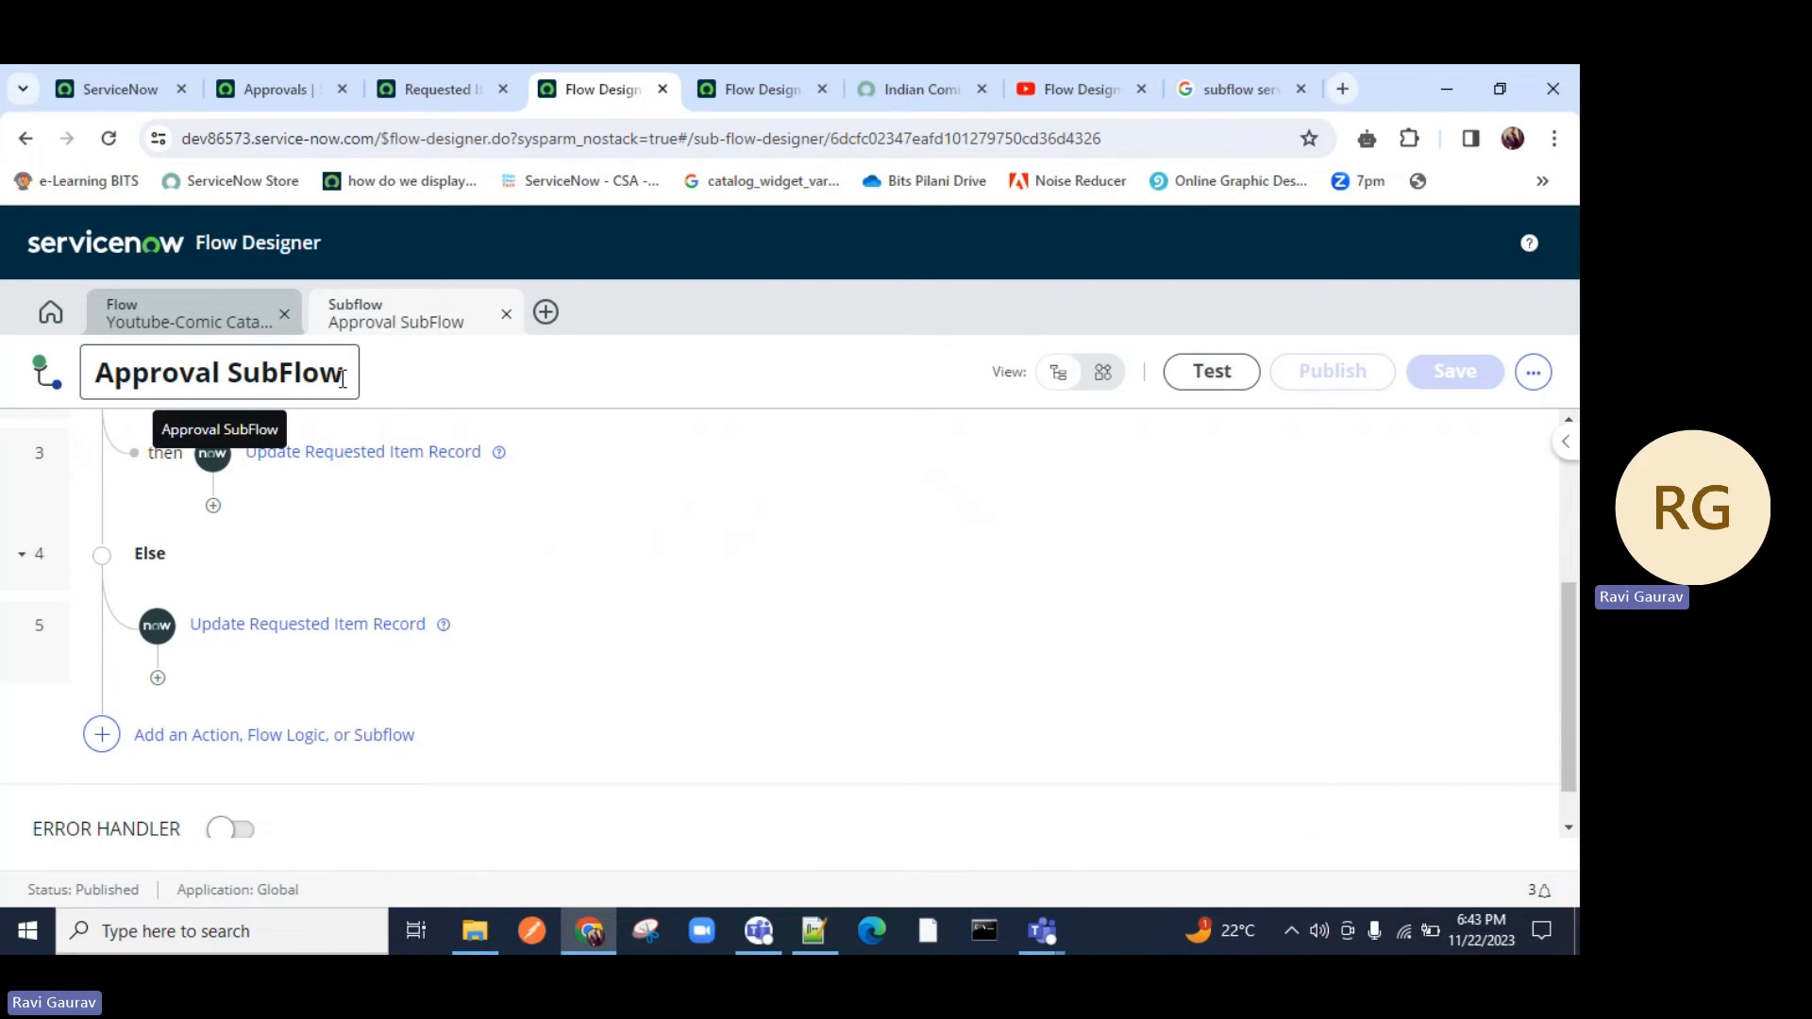
Copy the subflow's name, Approval SubFlow, and switch to the Youtube-Comic Catalog flow.
scroll(286, 421, up, 4)
drag(342, 376, 93, 388)
key(ctrl+c)
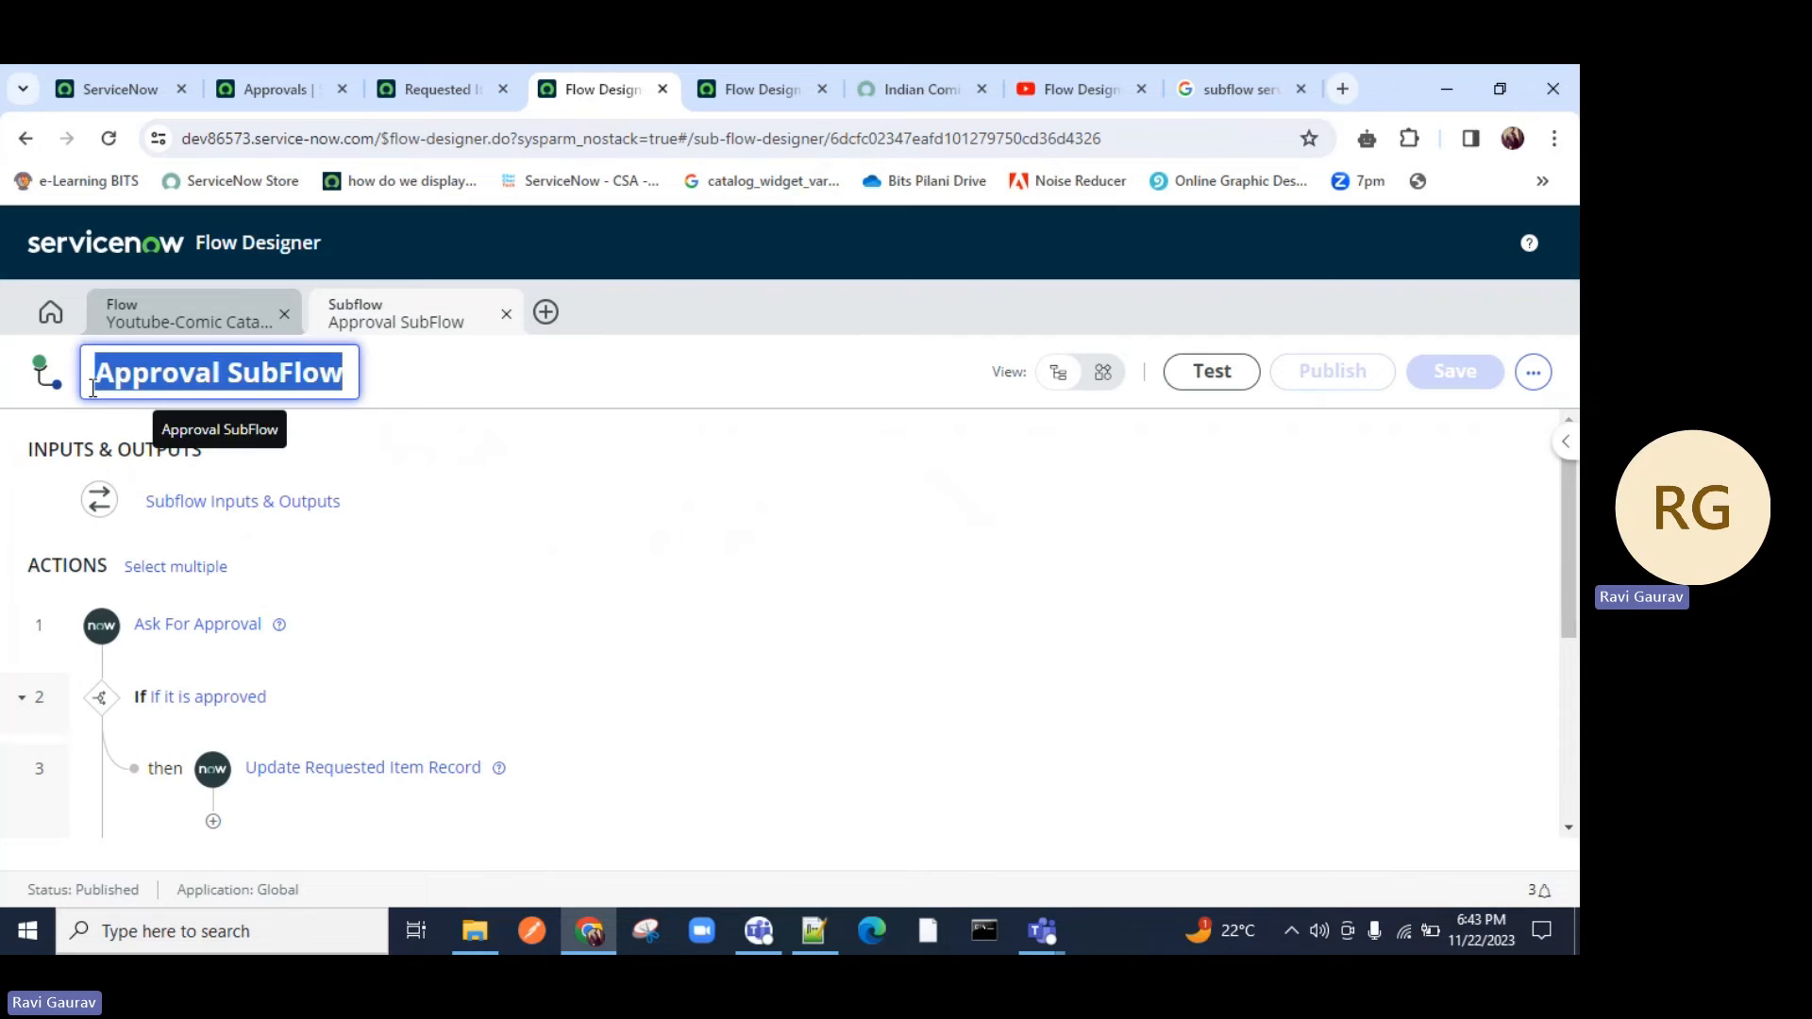
click(193, 315)
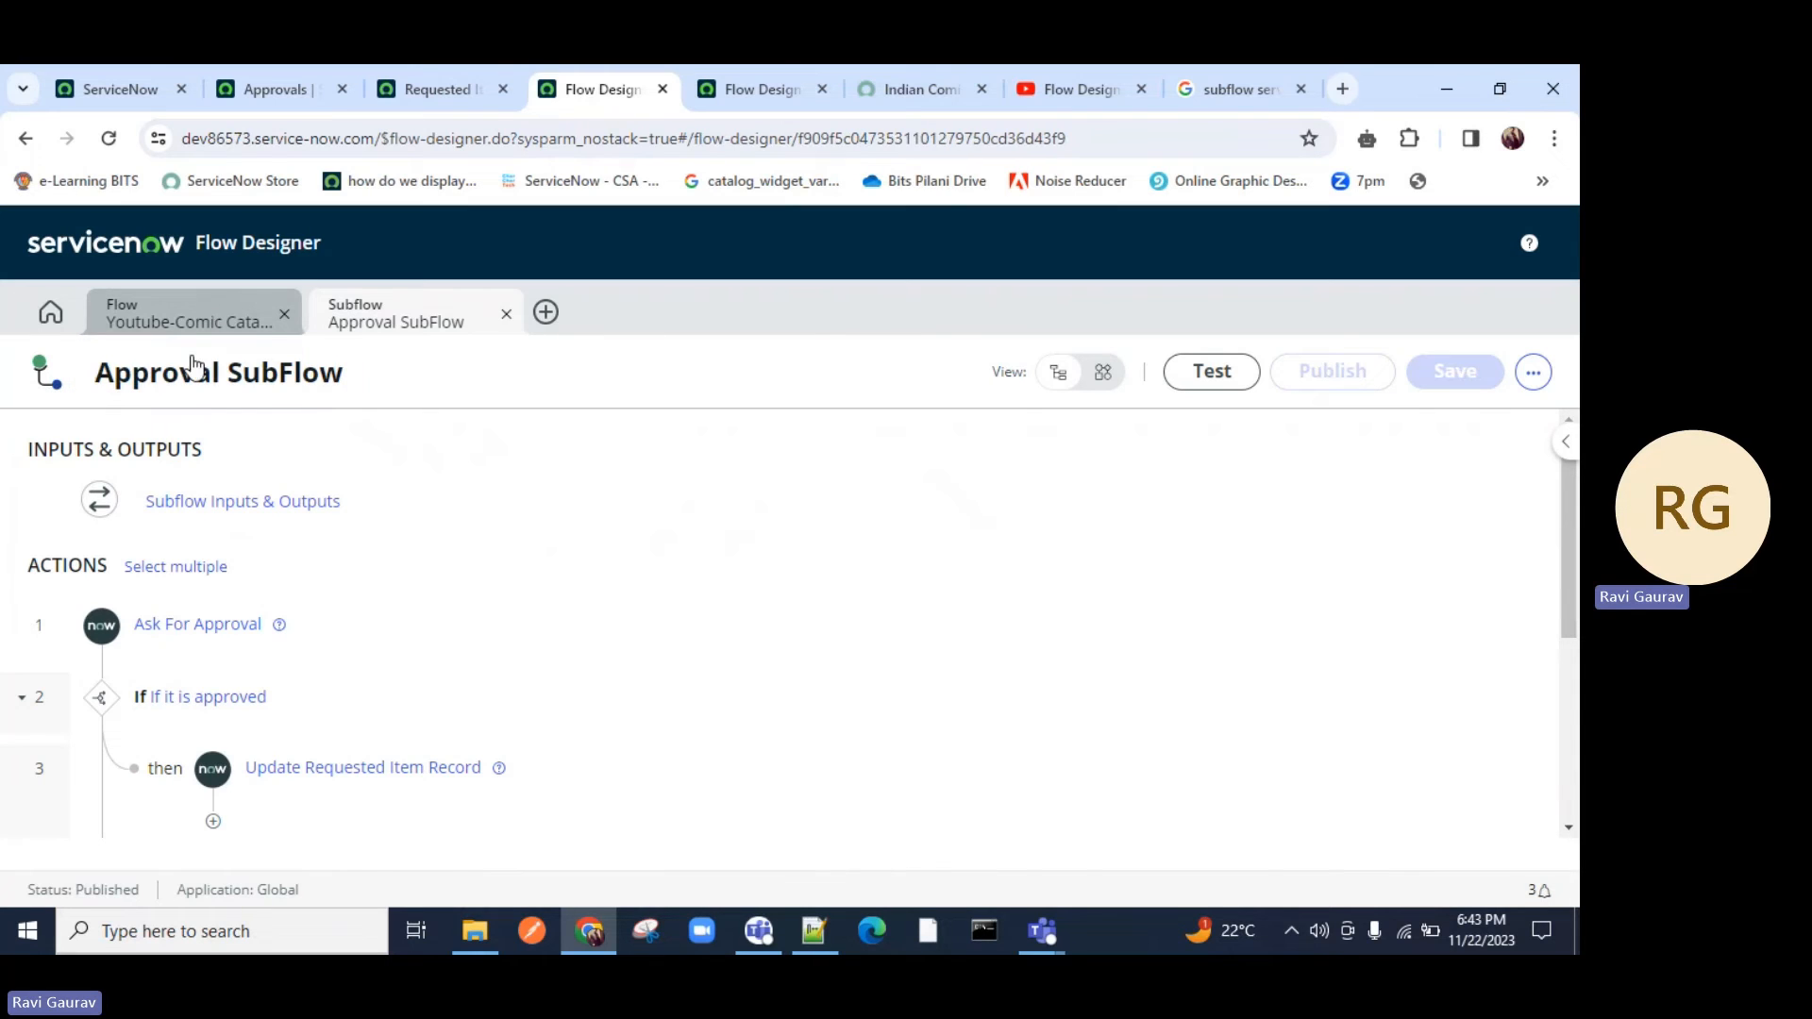
Insert the Approval SubFlow subflow directly after the Get Catalog Variables action in the Youtube-Comic Catalog flow.
scroll(645, 690, up, 1)
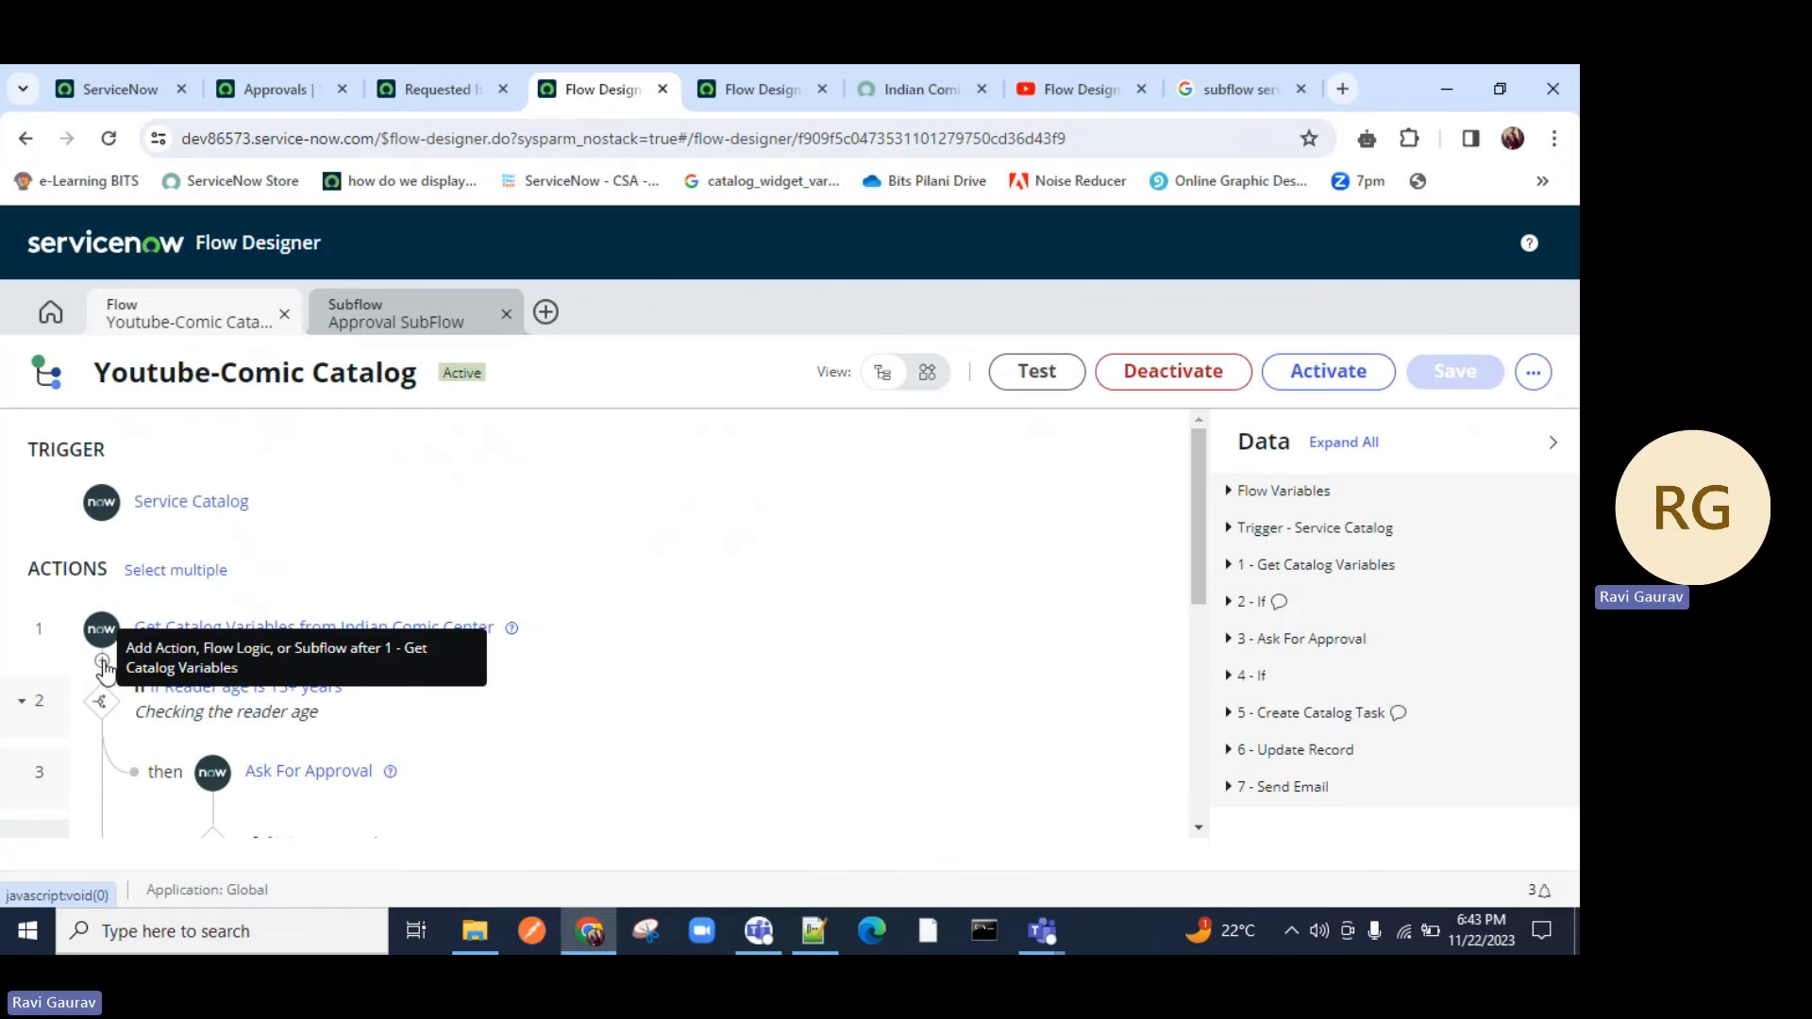
click(103, 661)
click(526, 690)
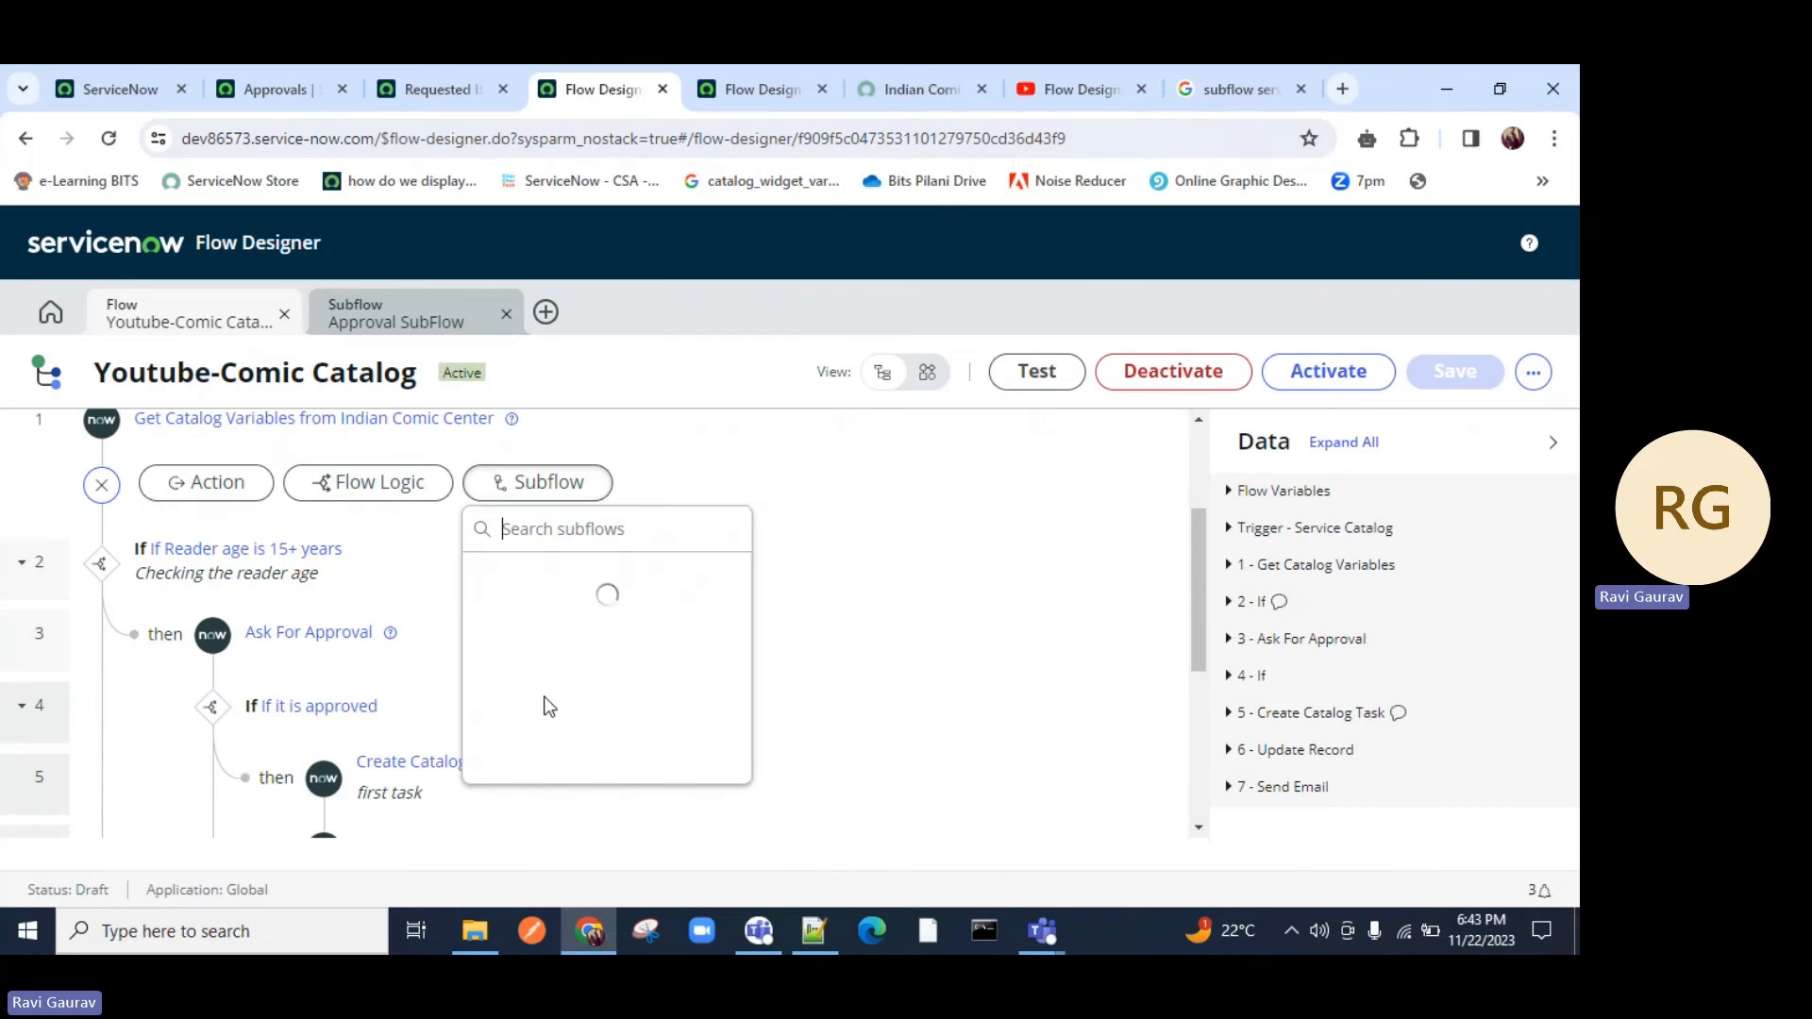
click(534, 523)
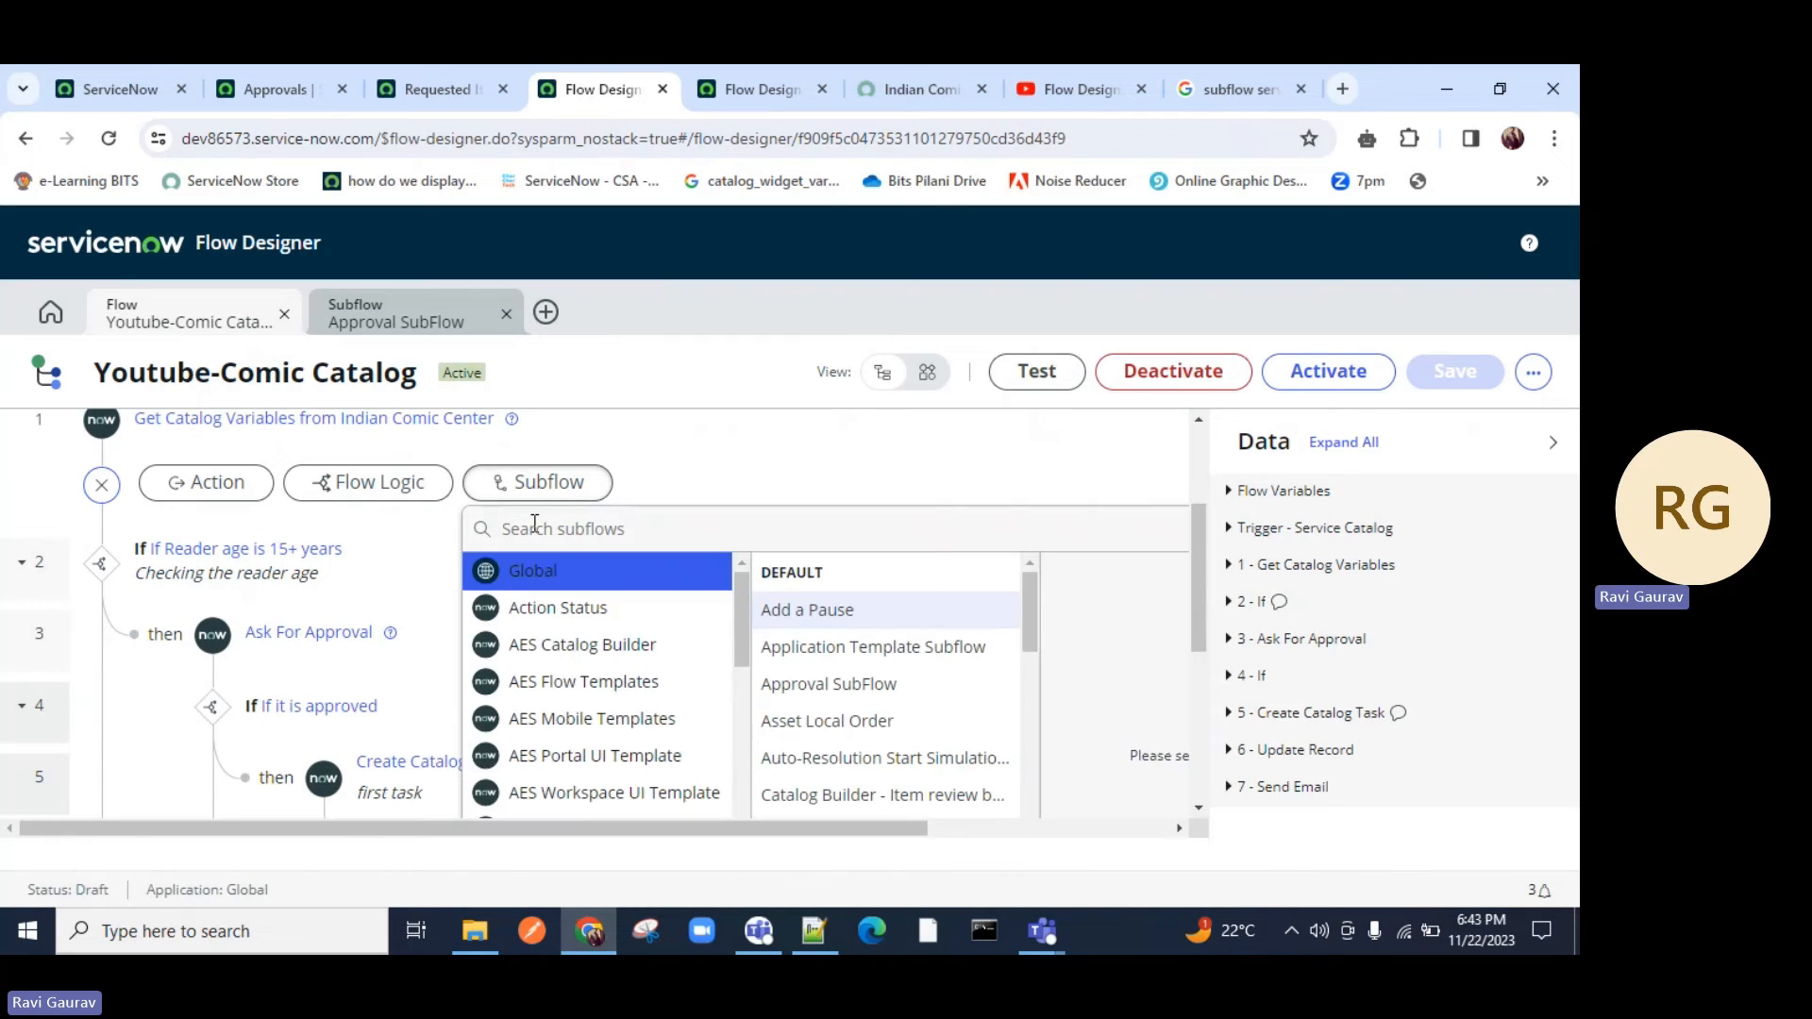
key(ctrl+v)
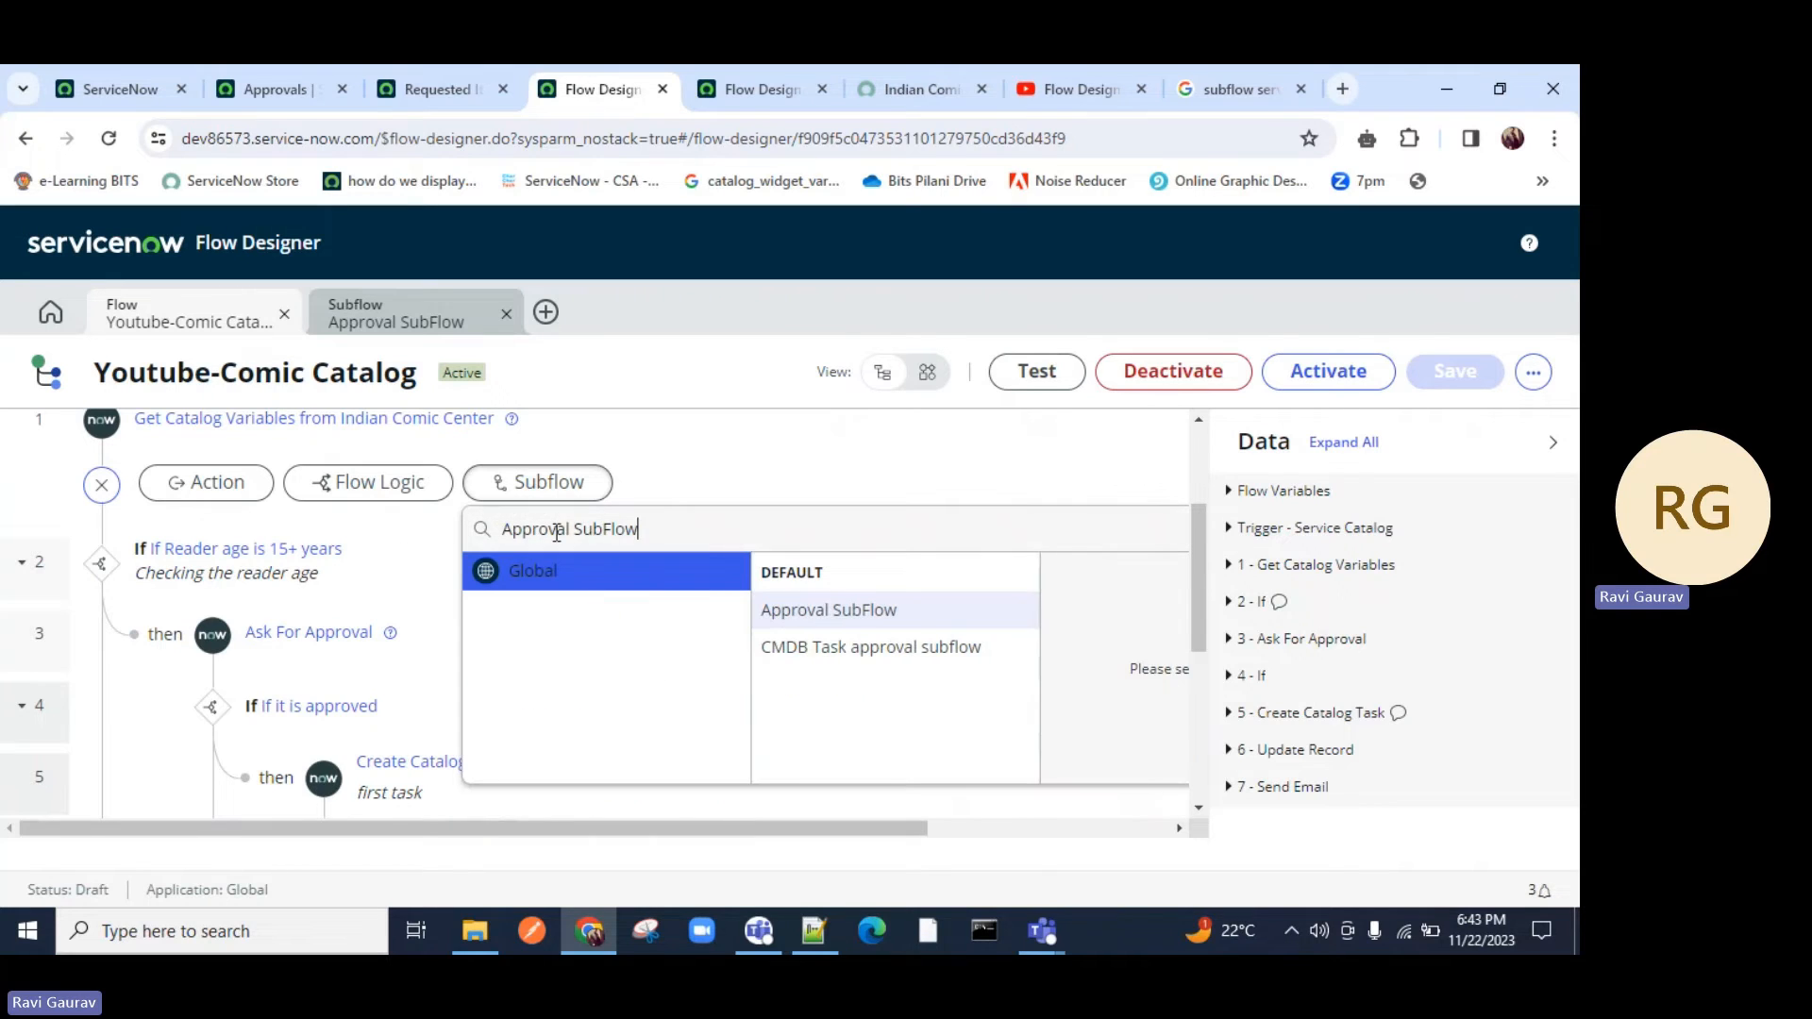
click(863, 615)
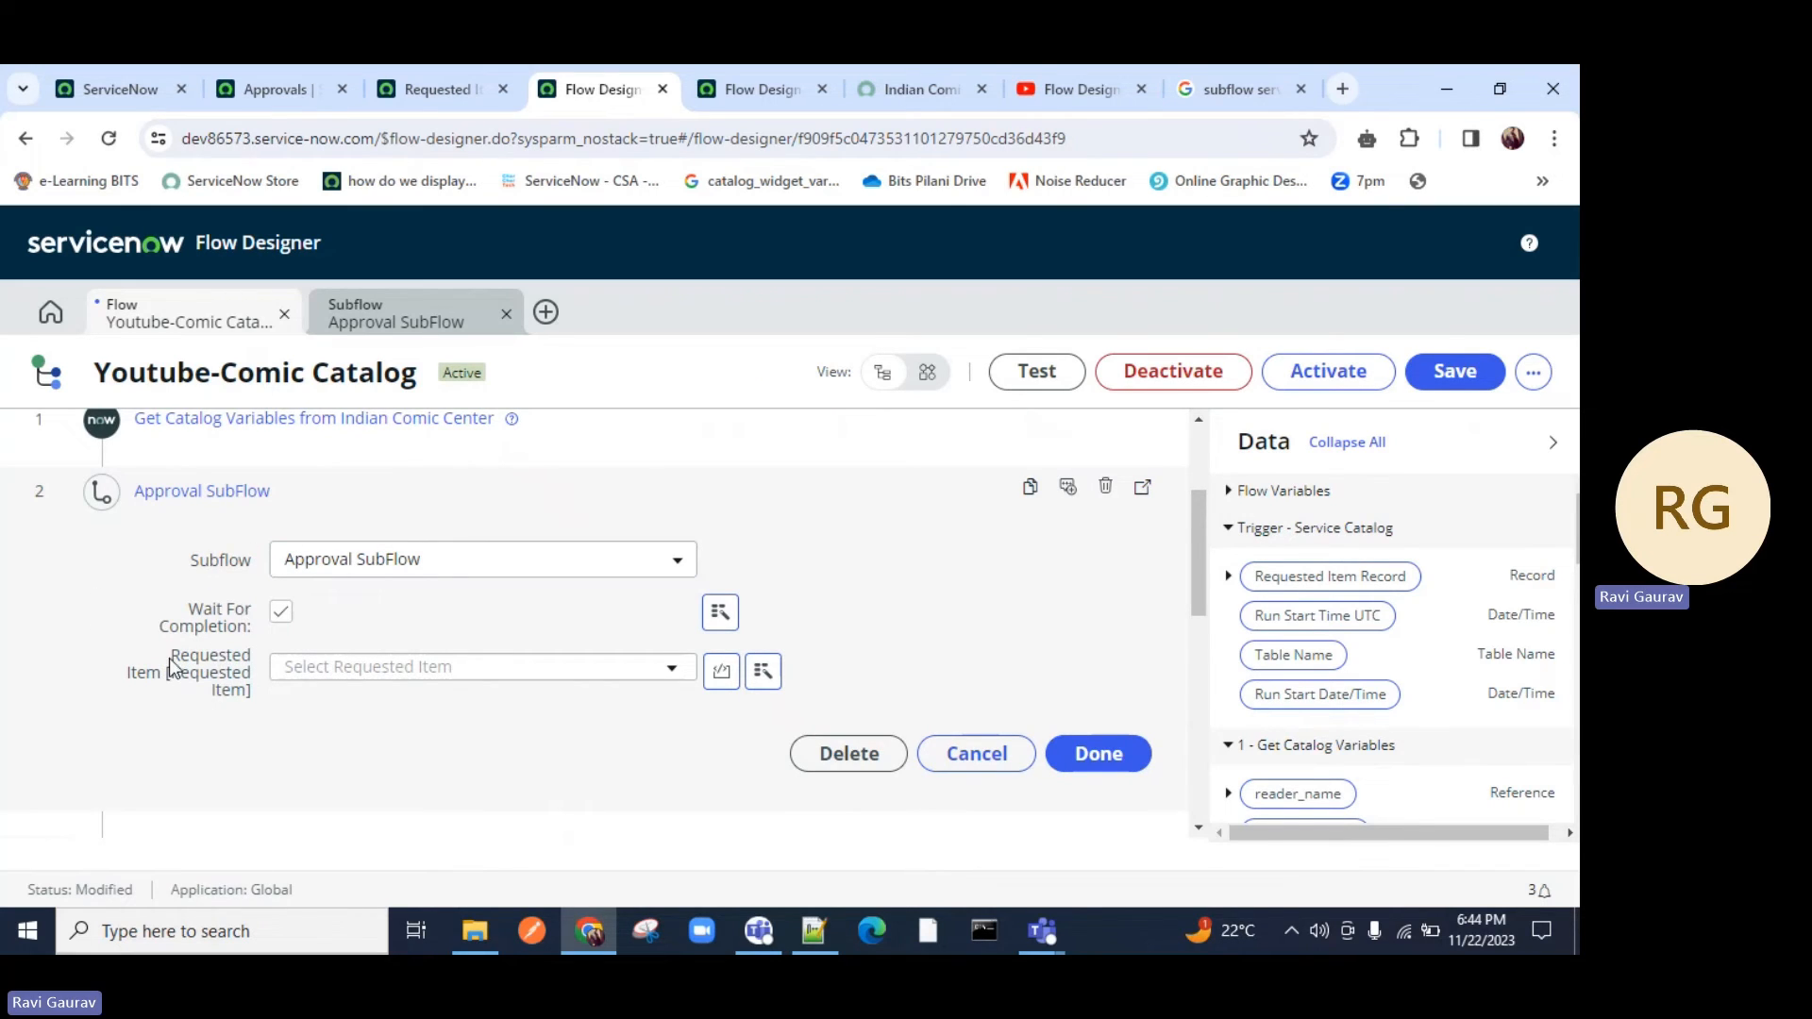
Map the trigger's Requested Item Record to the subflow's Requested Item input and finish the subflow step.
click(513, 676)
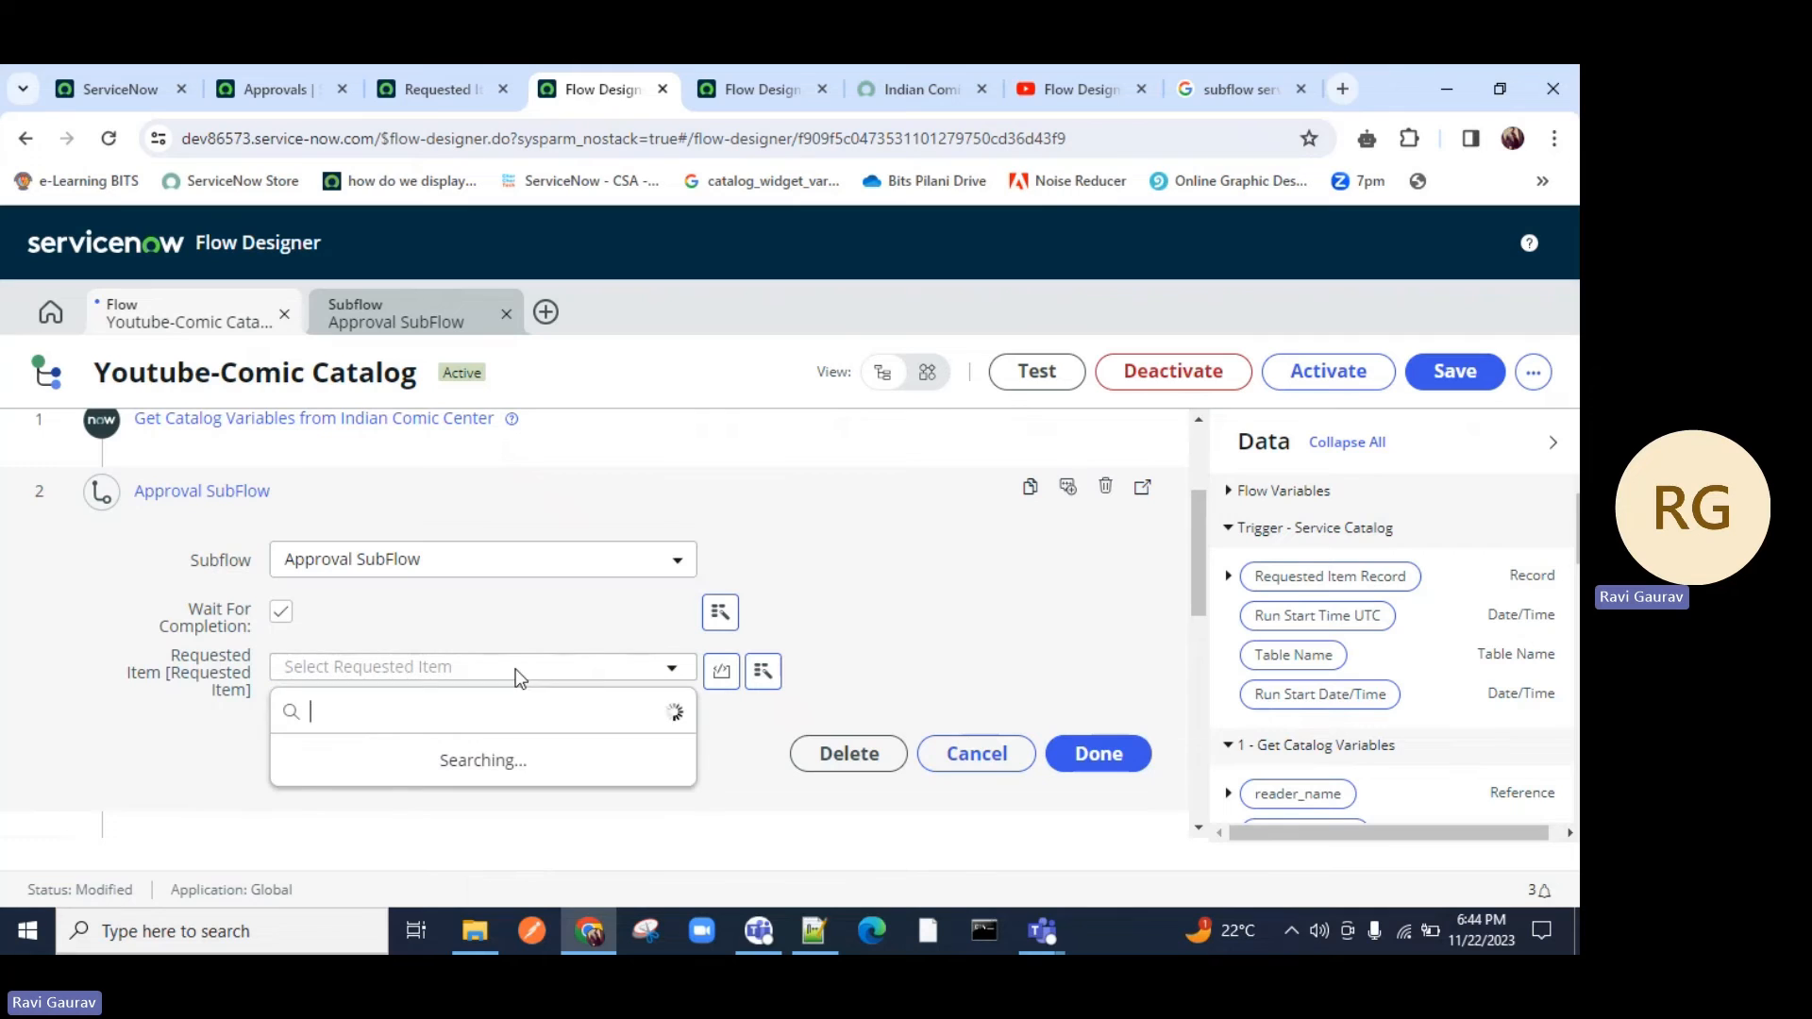
click(517, 678)
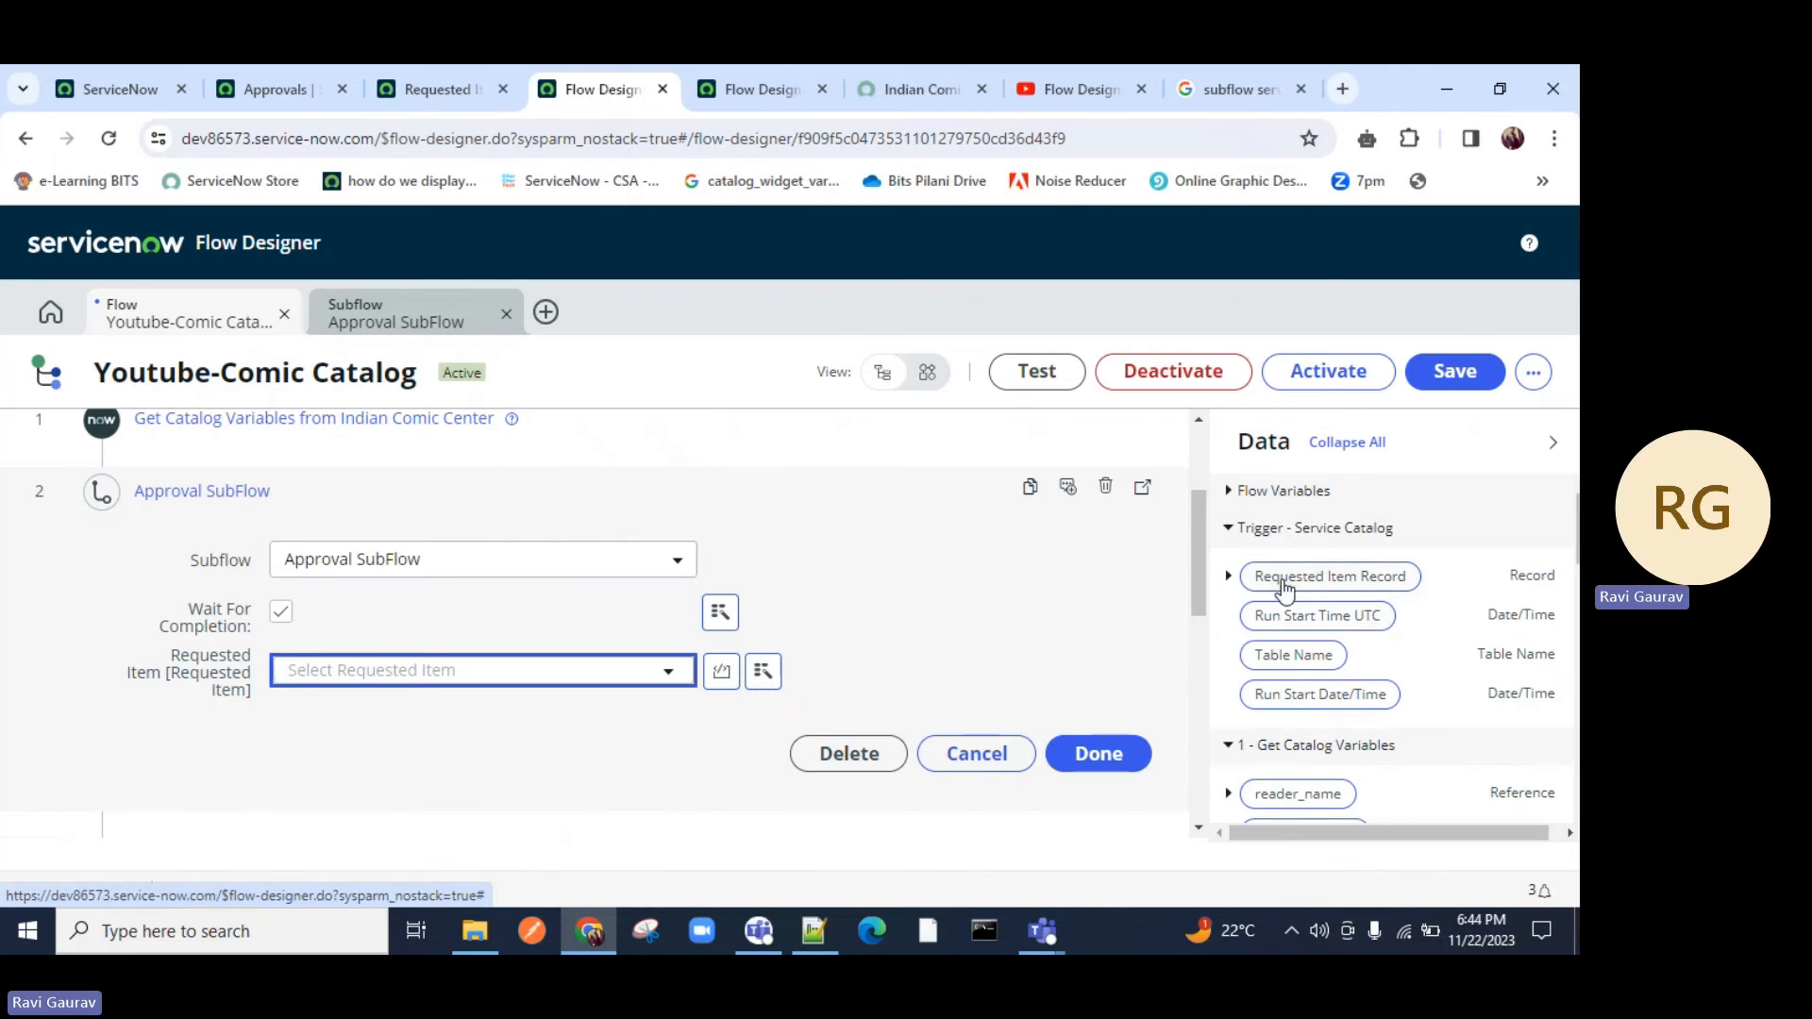
drag(1279, 577, 514, 677)
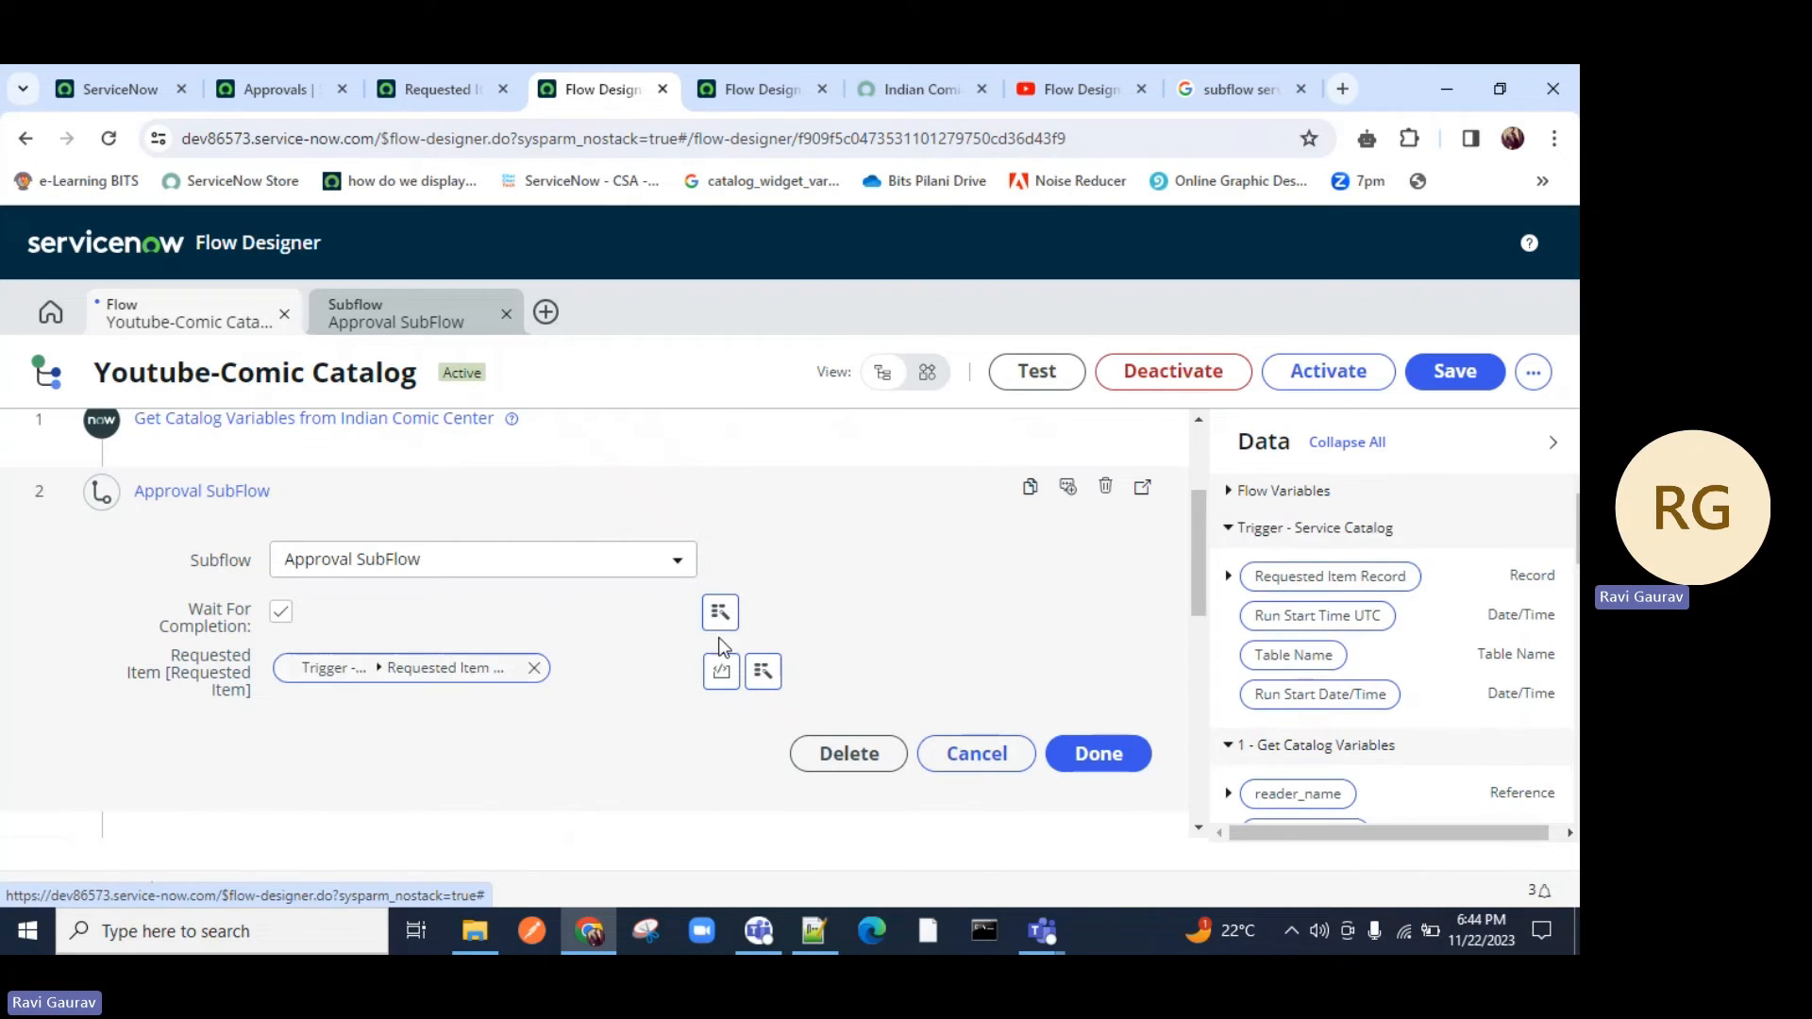
click(1102, 753)
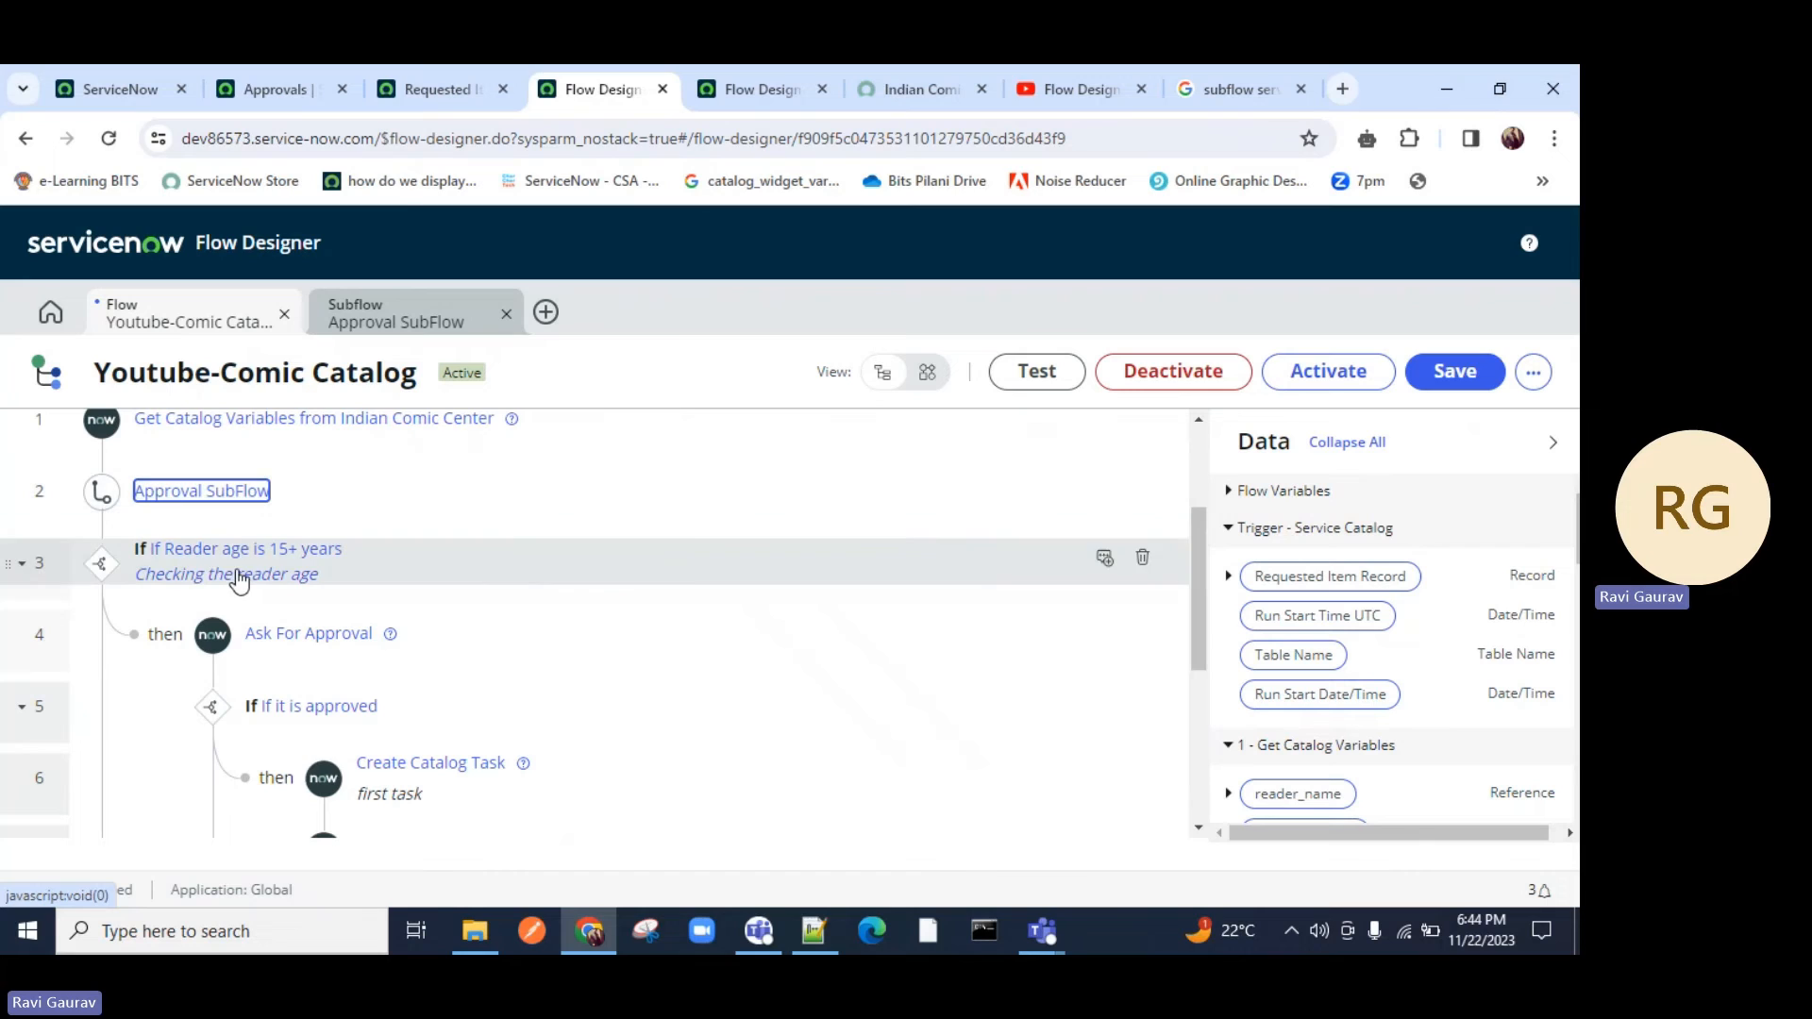
Save the Youtube-Comic Catalog flow and activate it, confirming the activation.
click(1454, 372)
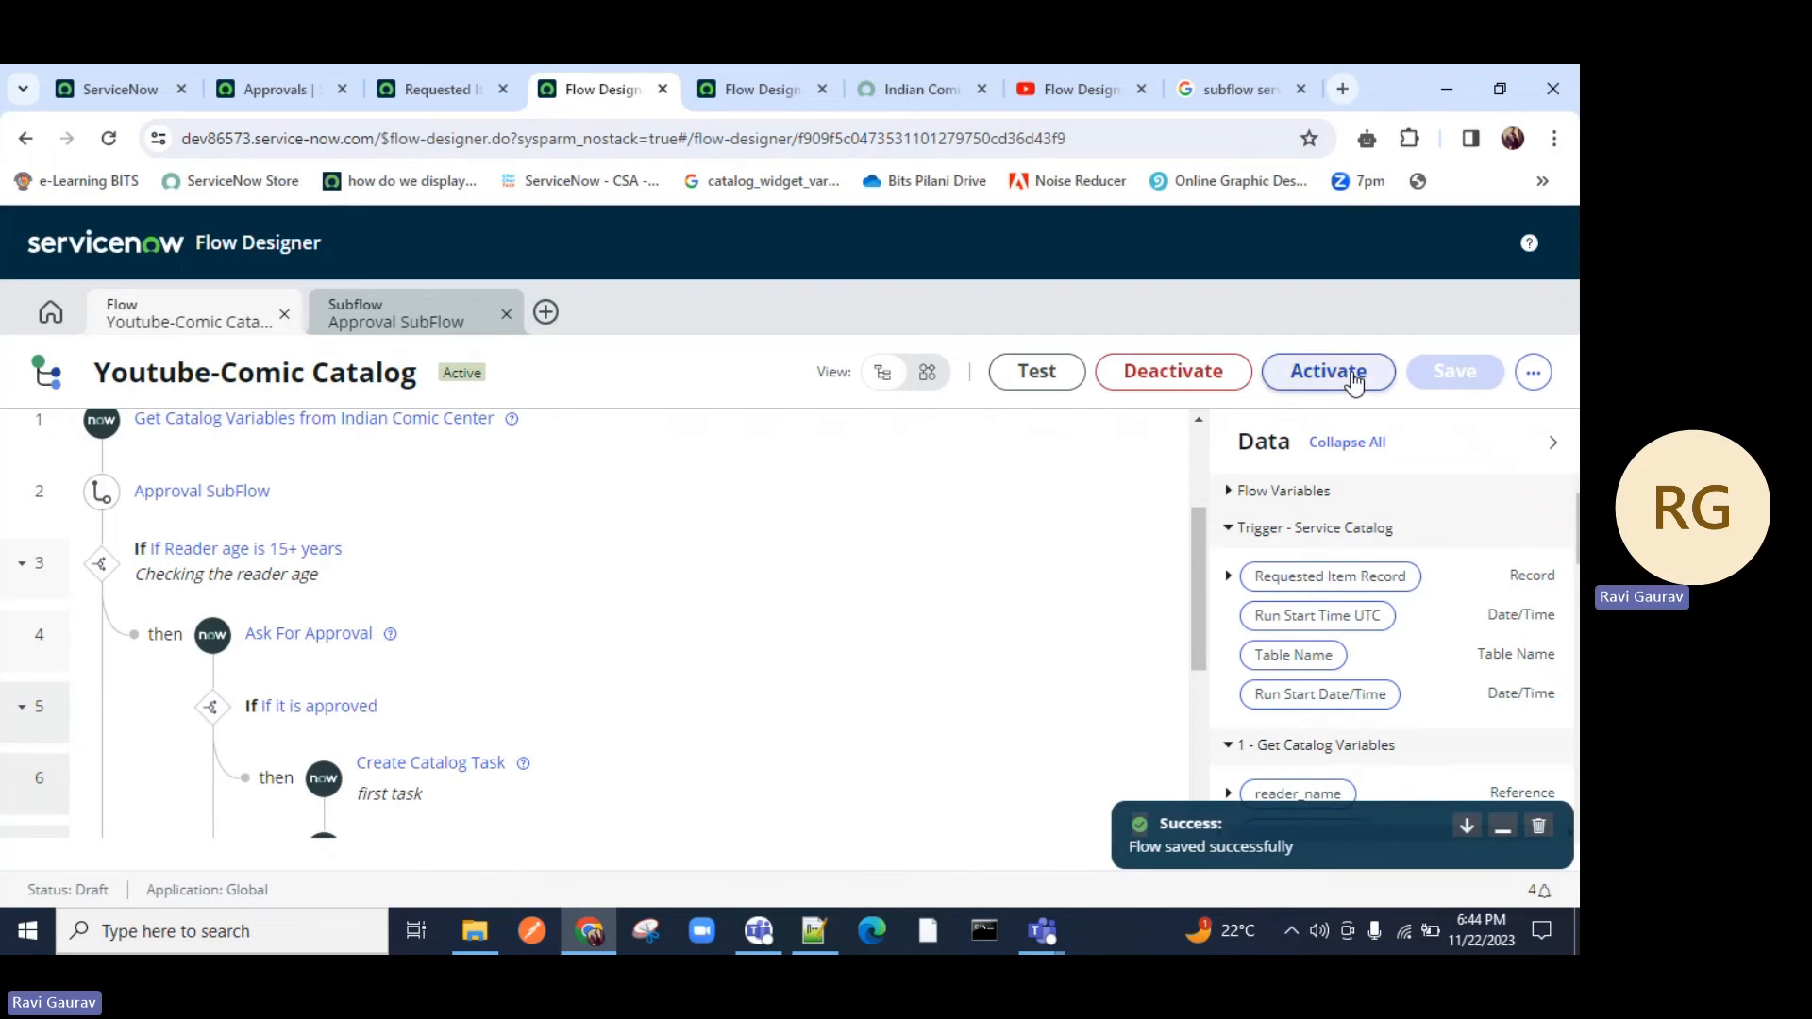
click(1354, 382)
click(1000, 538)
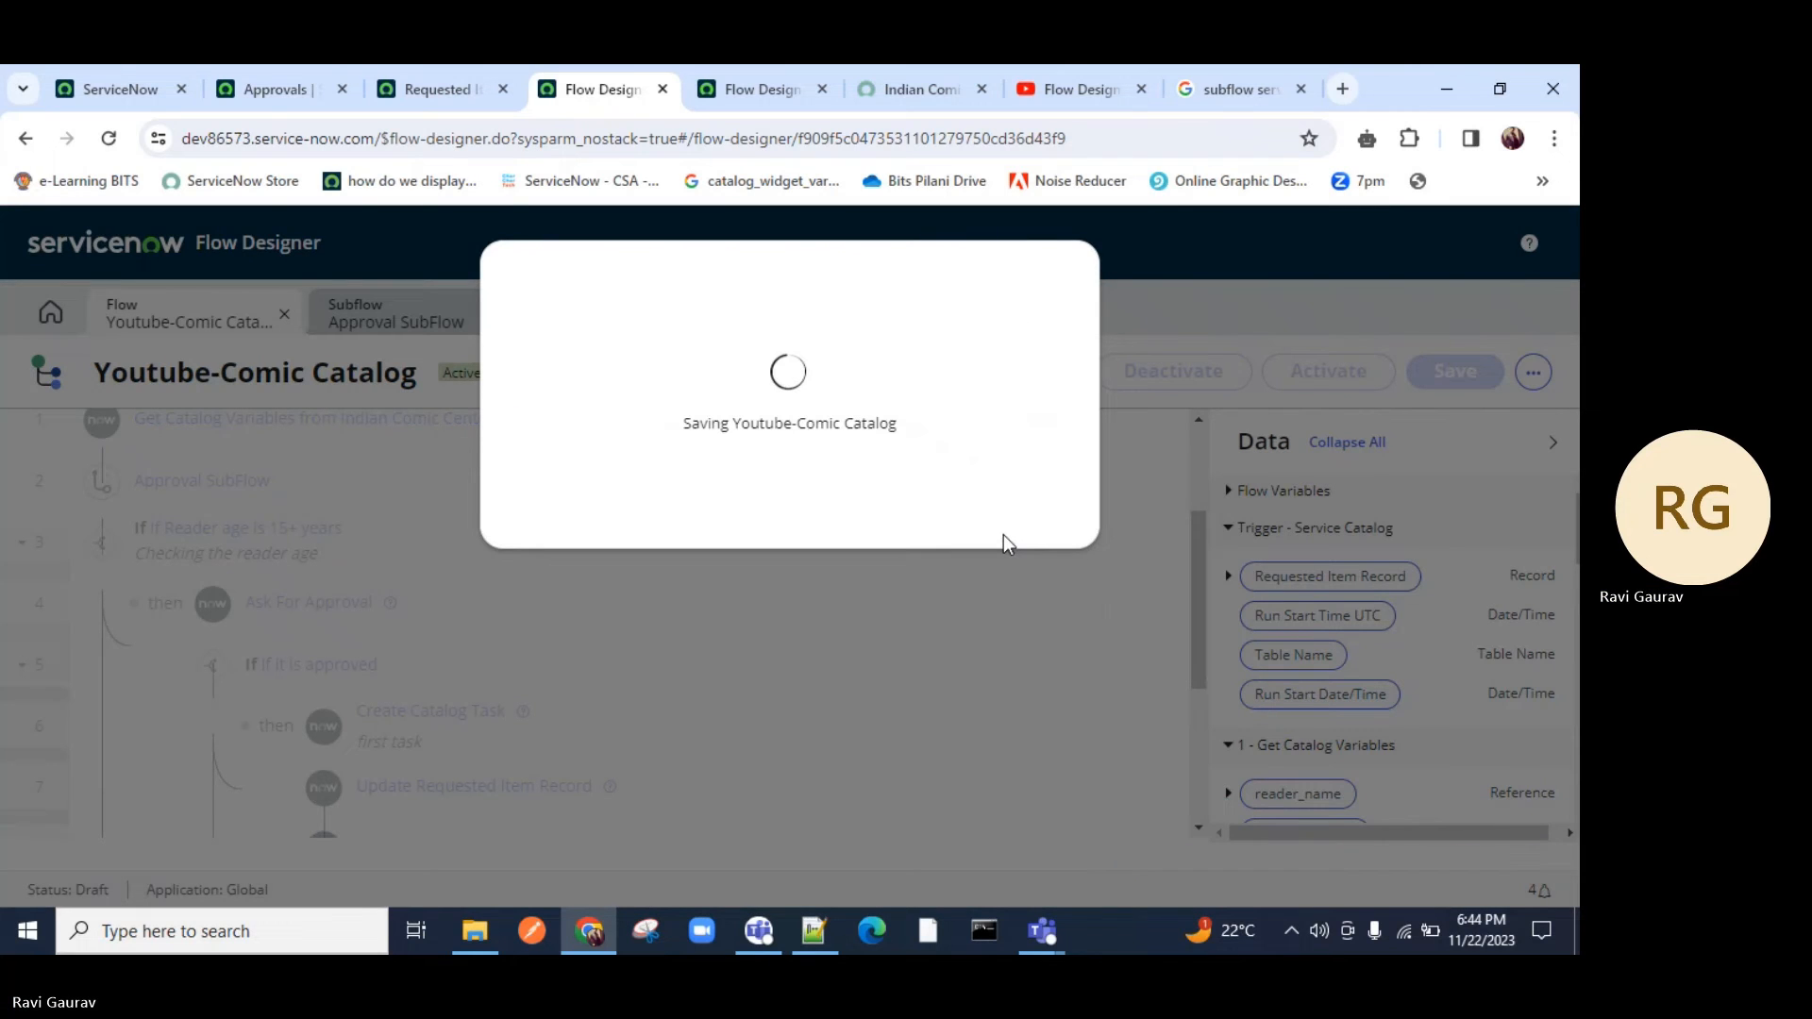
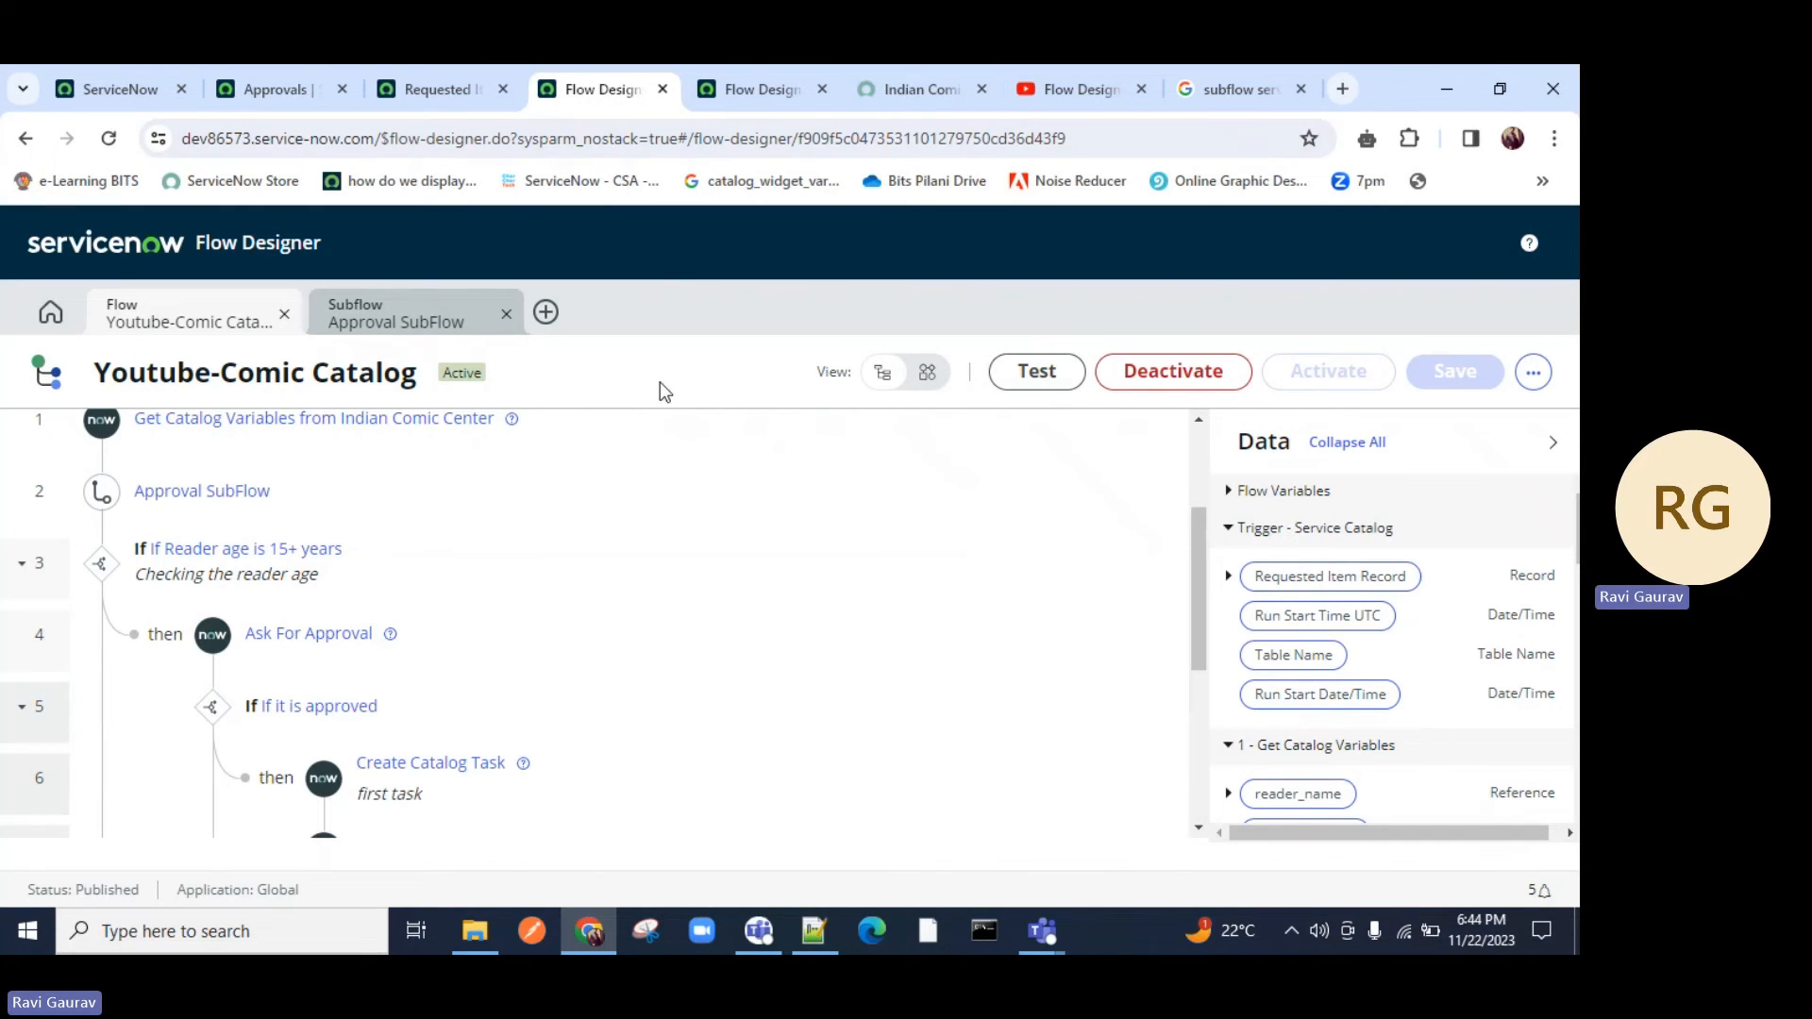
Close the Approvals, Requested Item and first Flow Designer browser pages, and reload the Indian Comic Center catalog item page.
click(326, 89)
click(342, 88)
click(343, 89)
click(343, 89)
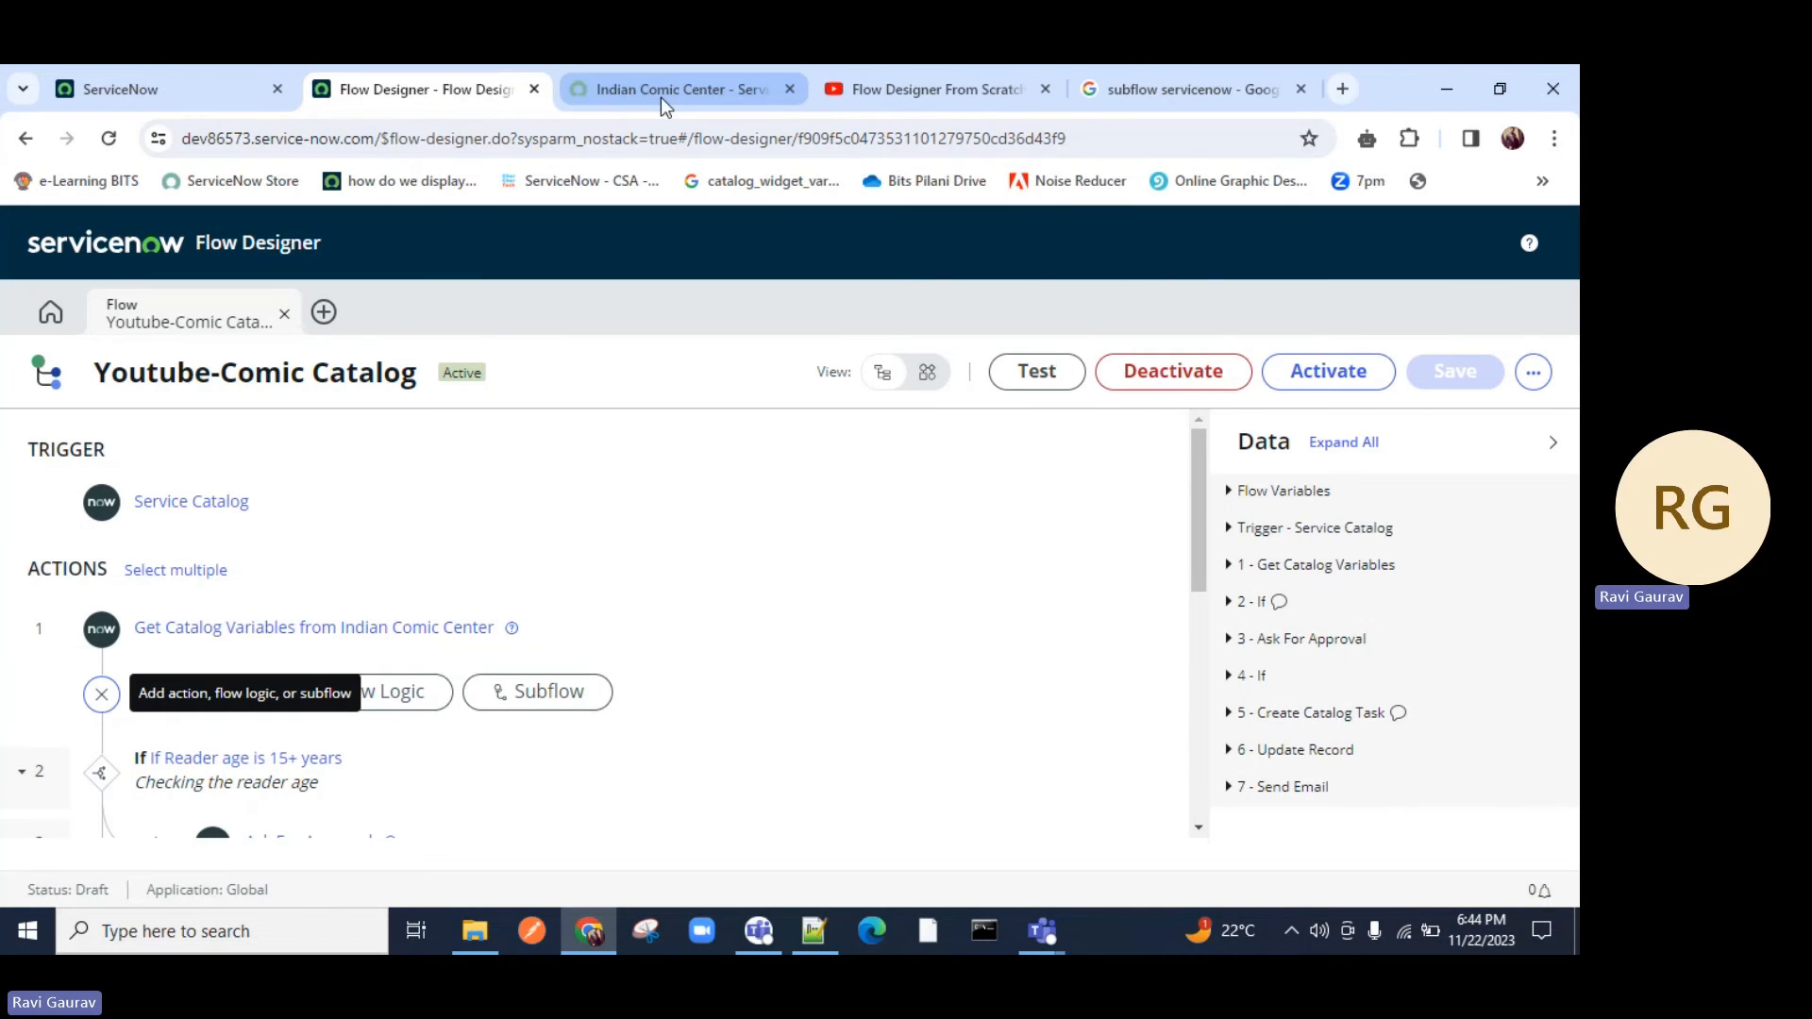
click(661, 98)
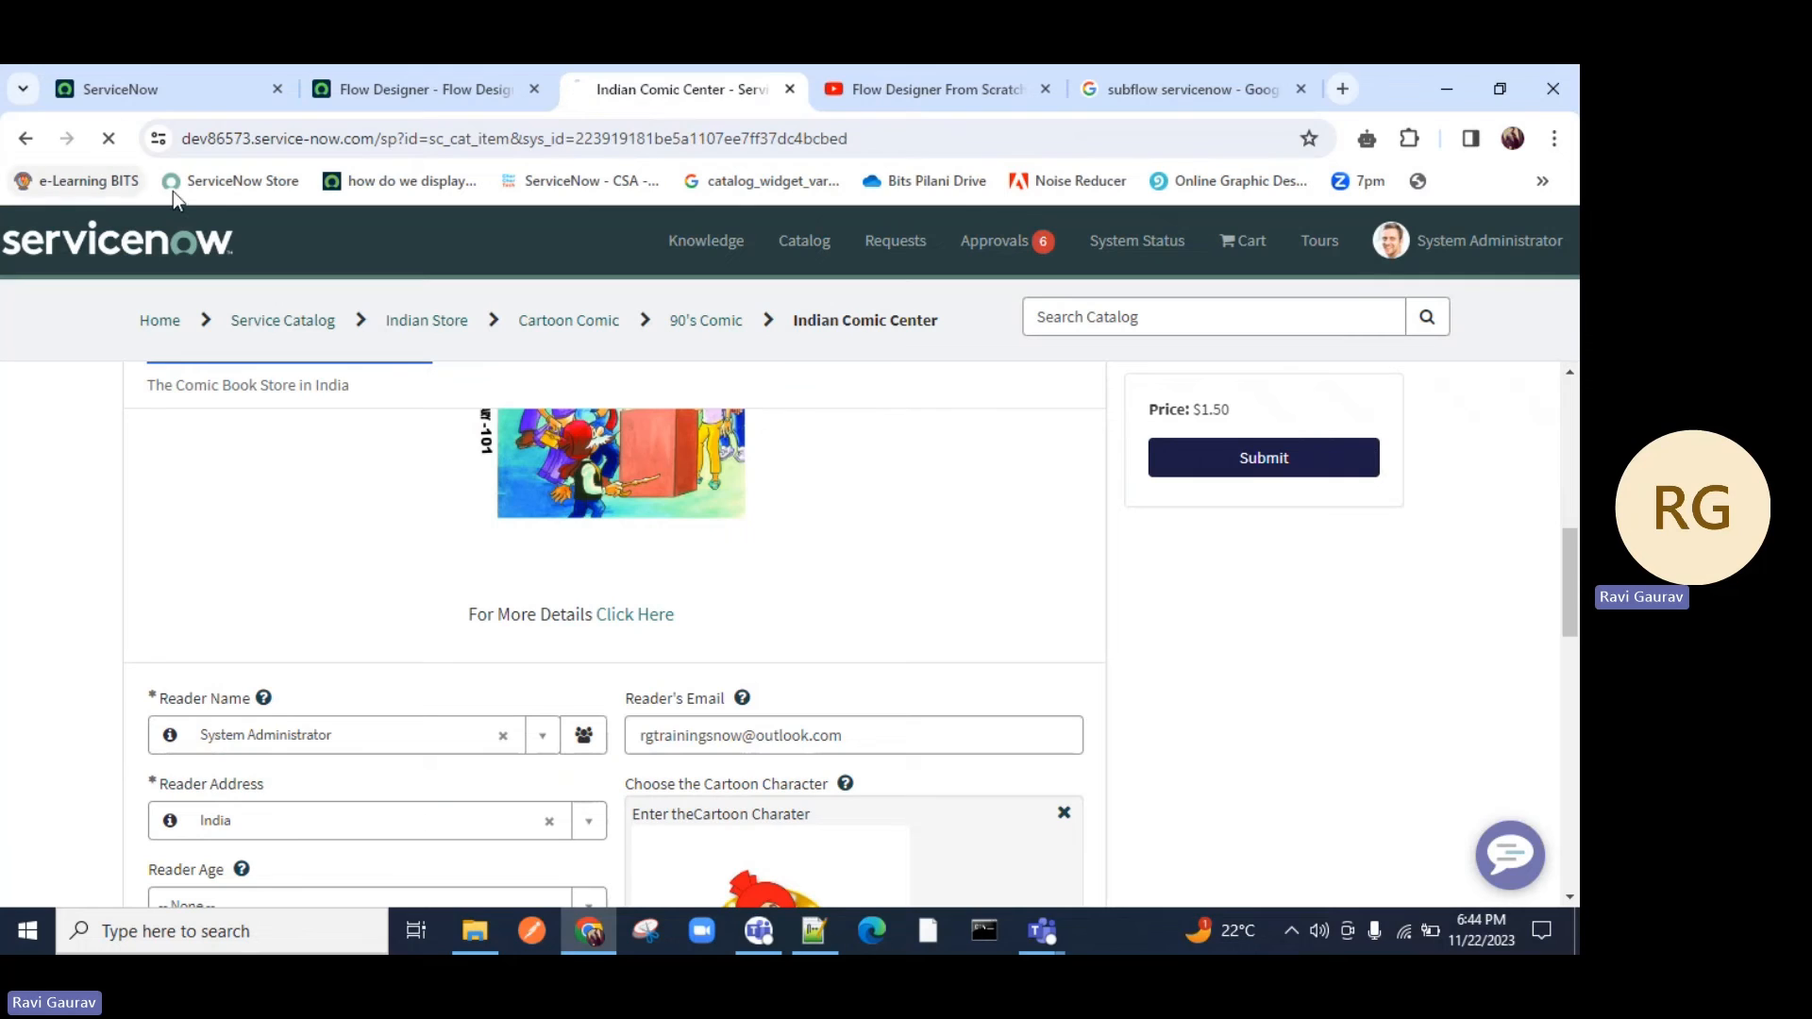
click(109, 137)
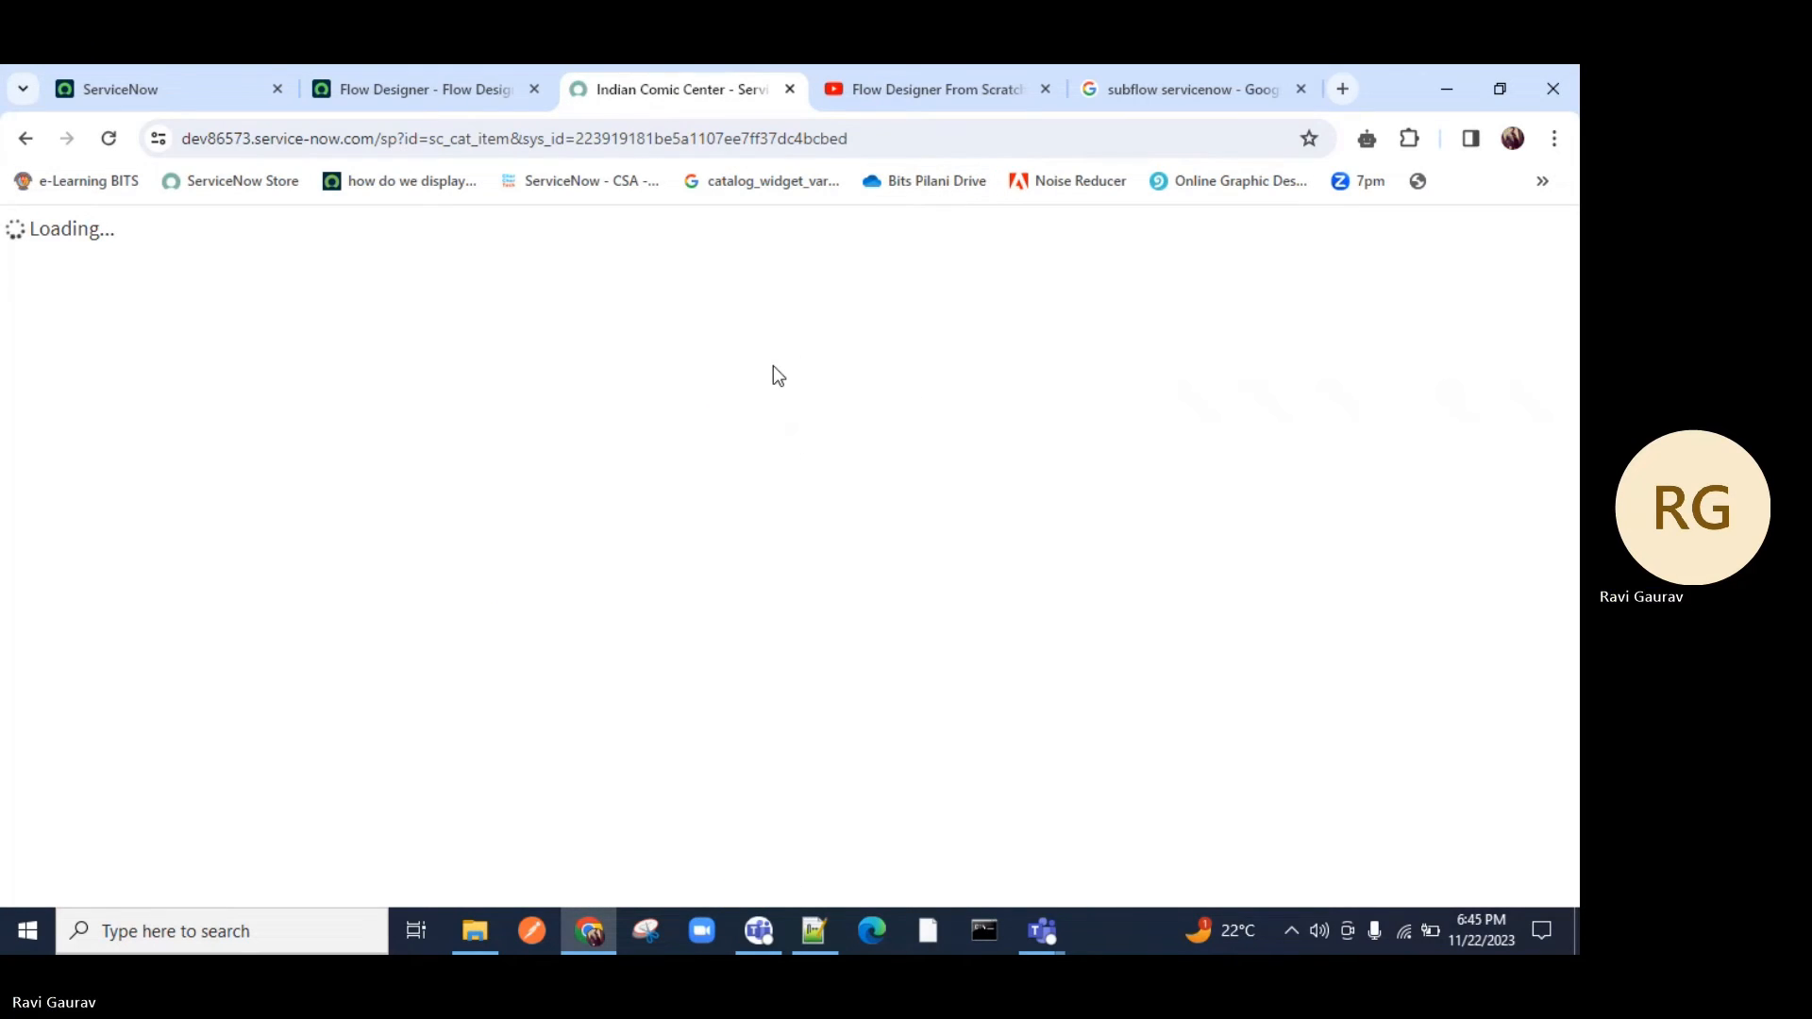
Submit an Indian Comic Center request with Reader Age 15+ yrs and the cartoon character Chacha Chawdary.
scroll(694, 510, down, 2)
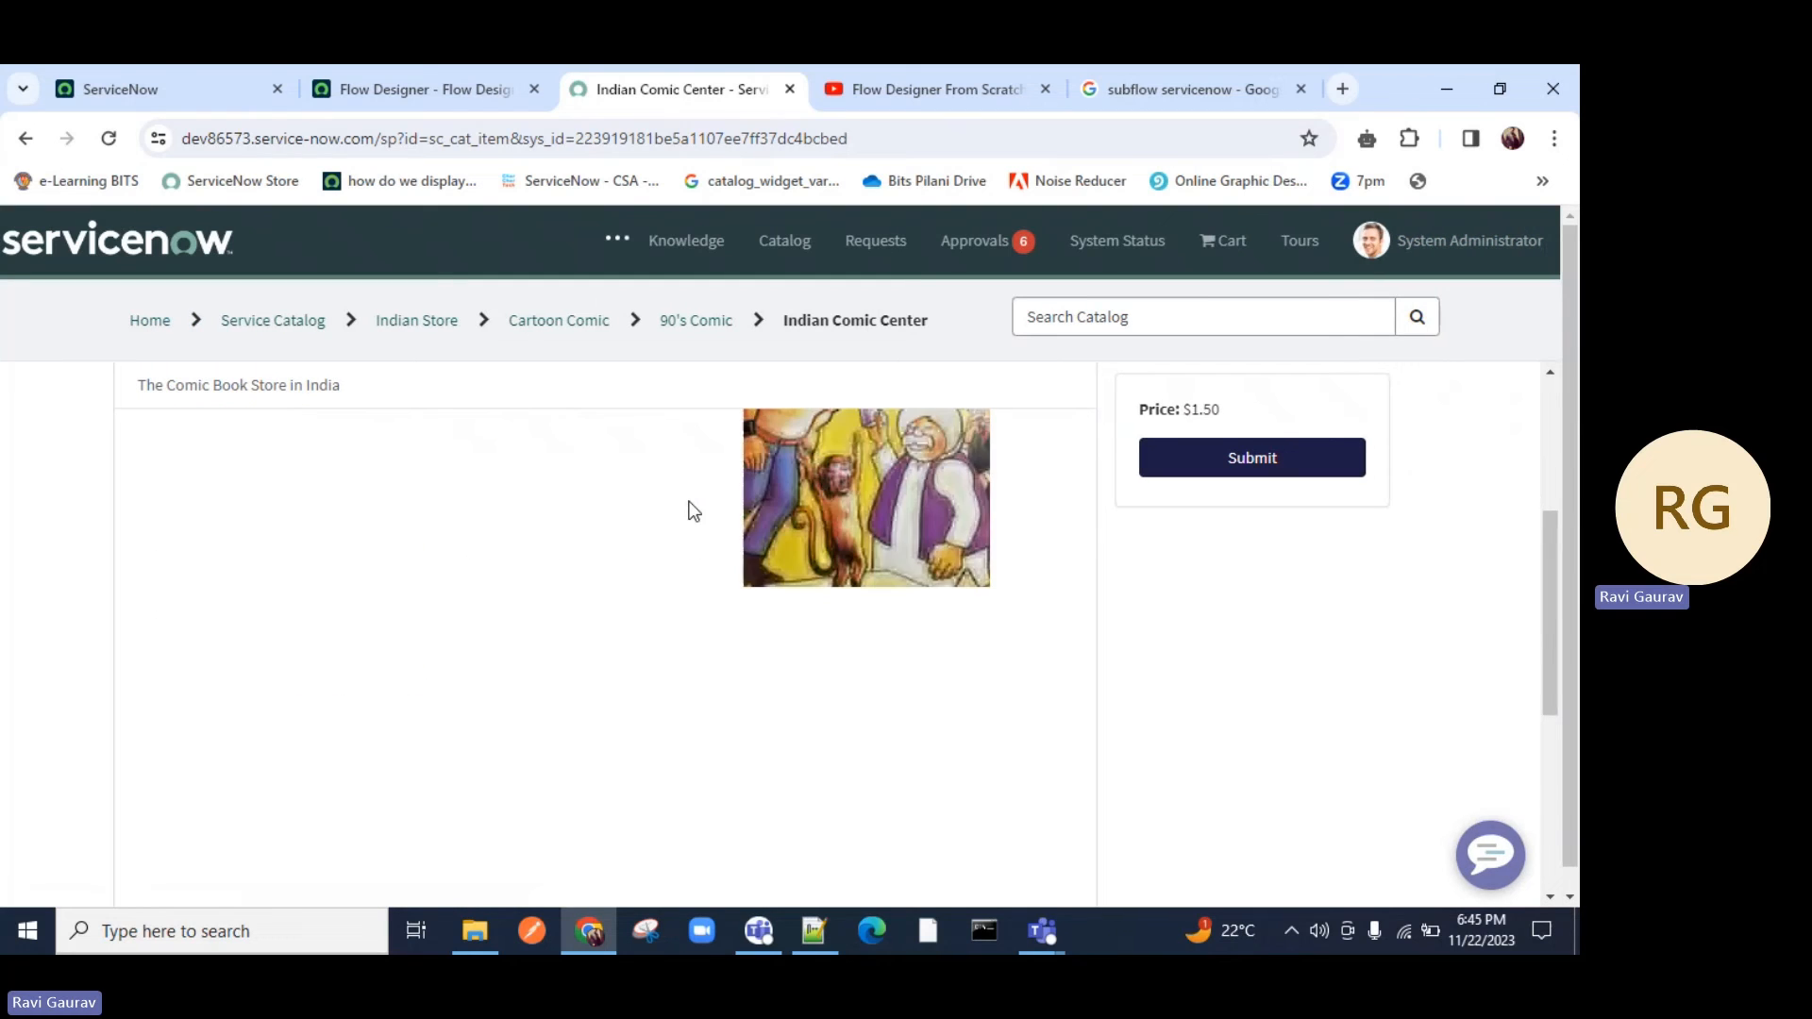
scroll(689, 505, down, 2)
click(425, 827)
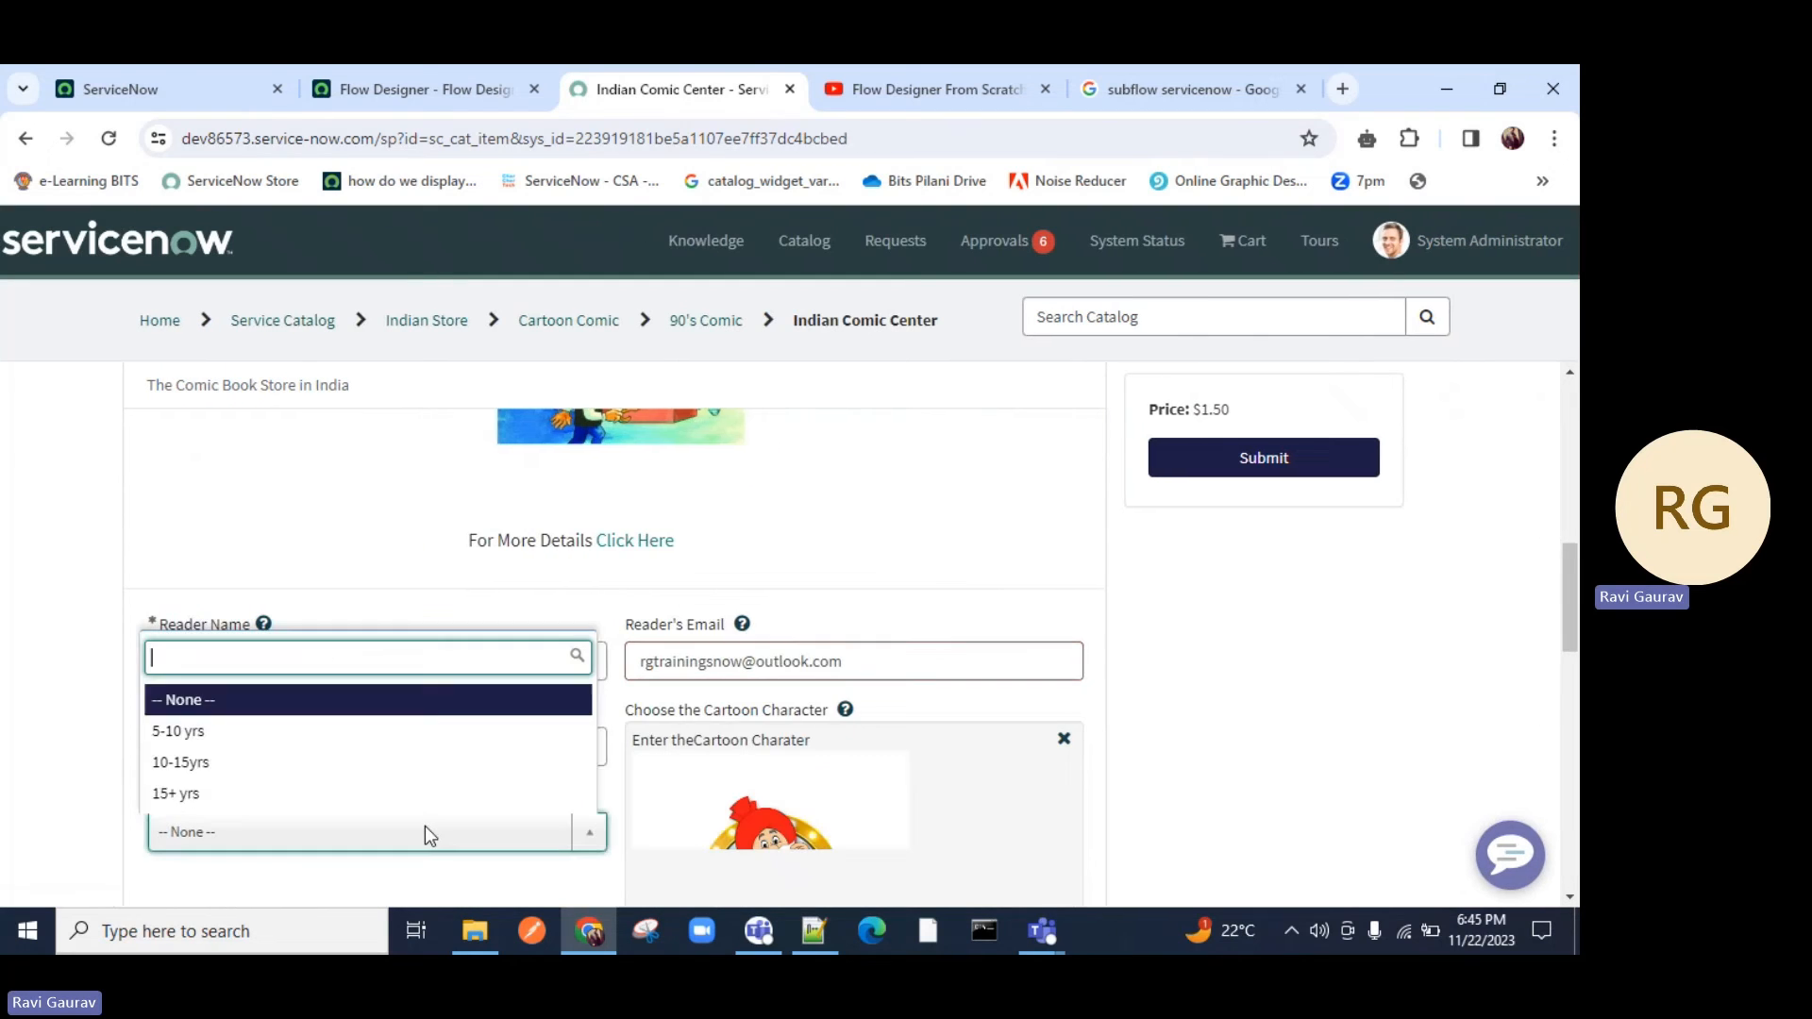
click(202, 787)
scroll(696, 728, down, 10)
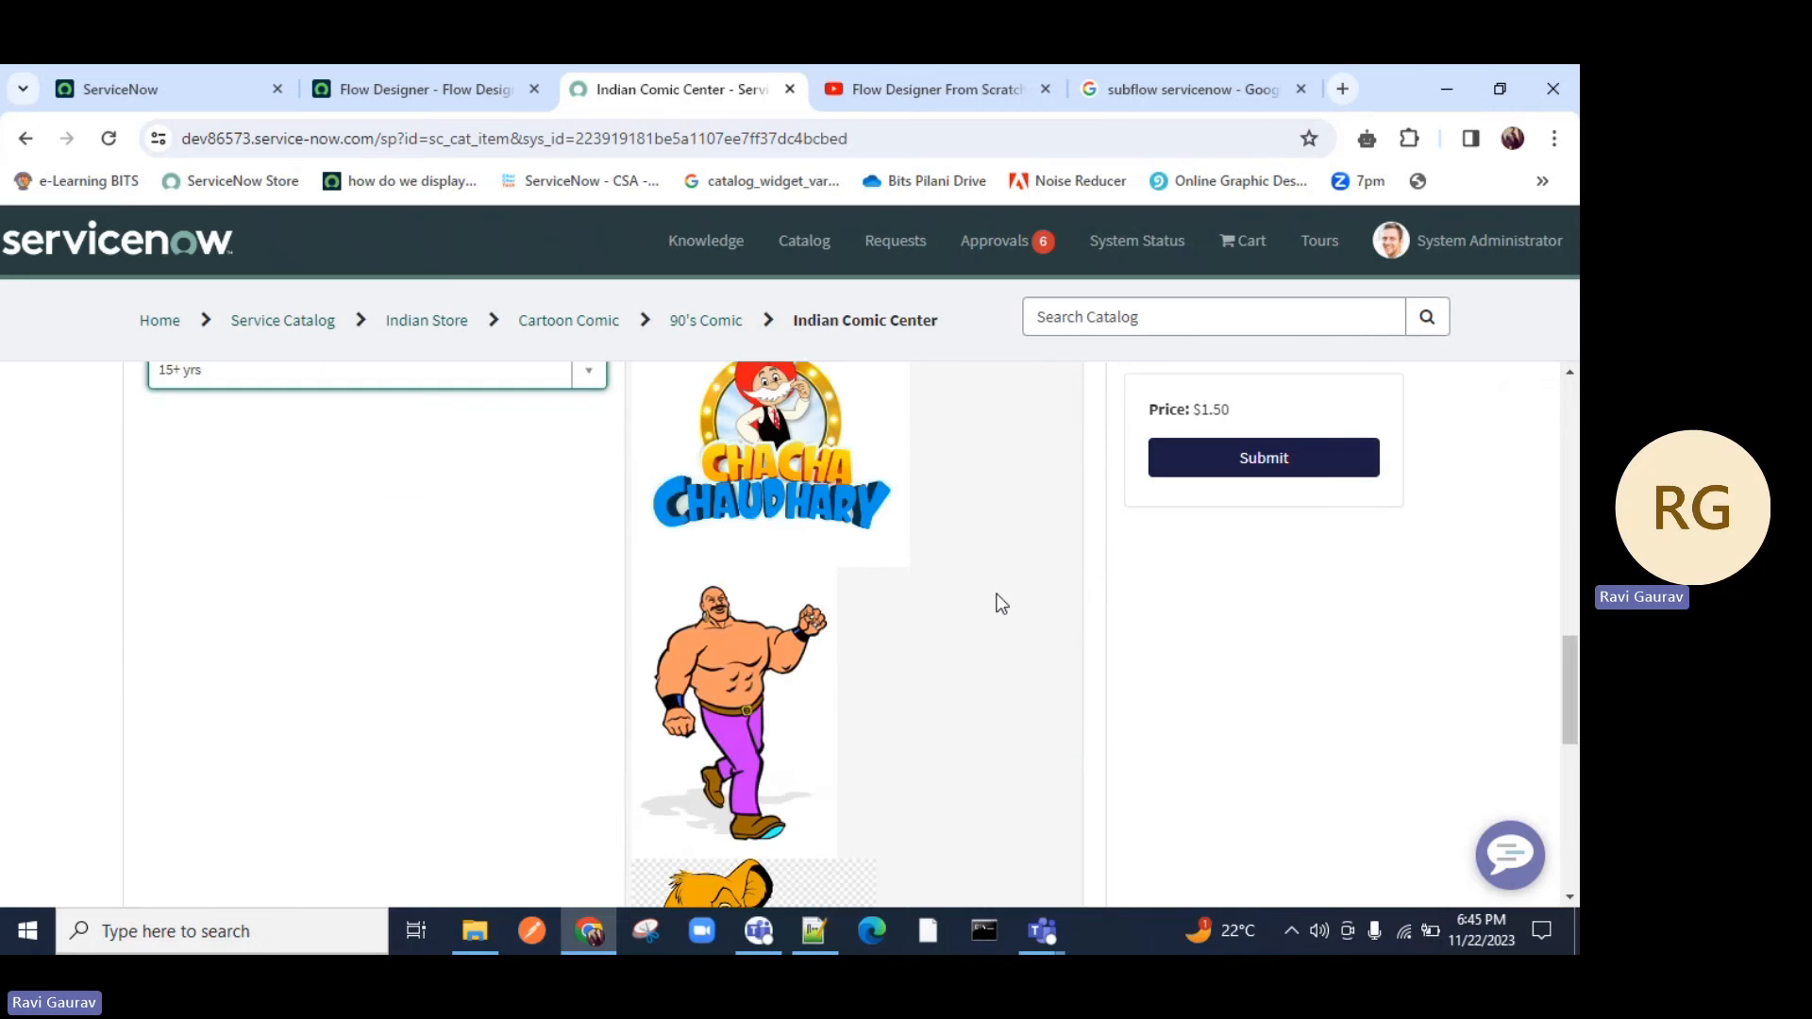
click(939, 849)
click(737, 741)
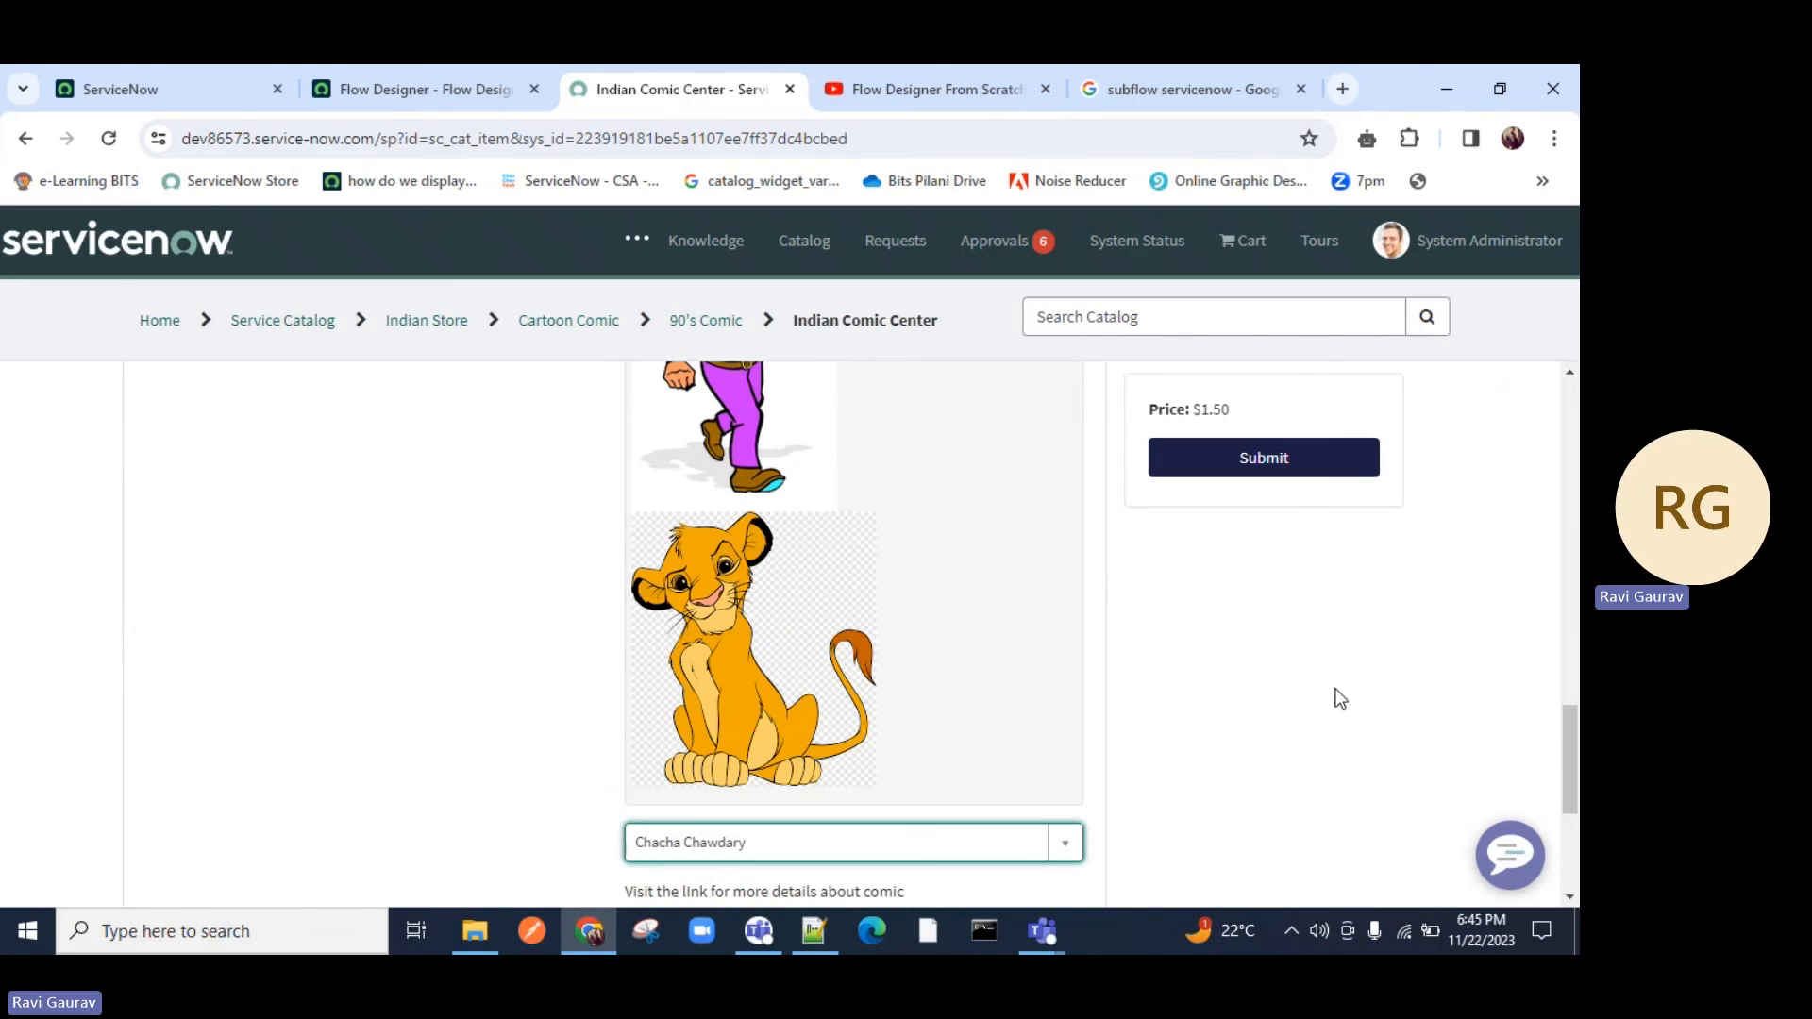
scroll(1334, 696, down, 4)
scroll(1334, 696, up, 10)
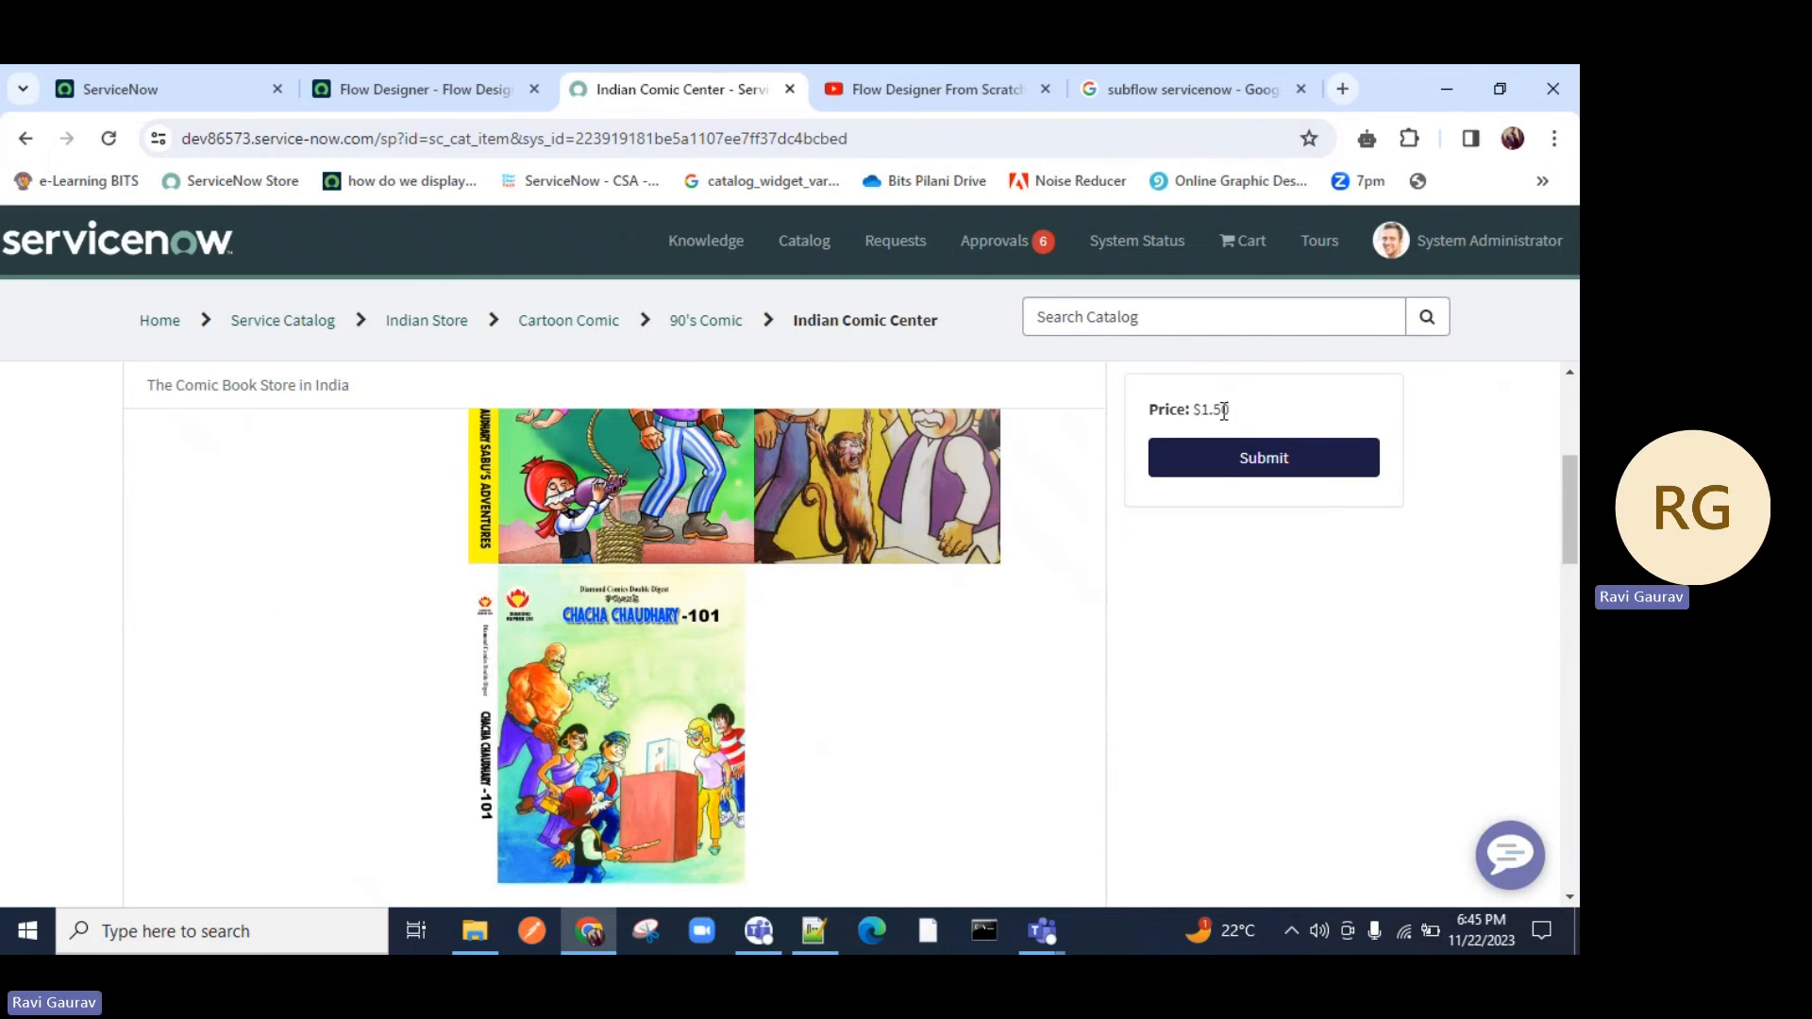
click(1224, 467)
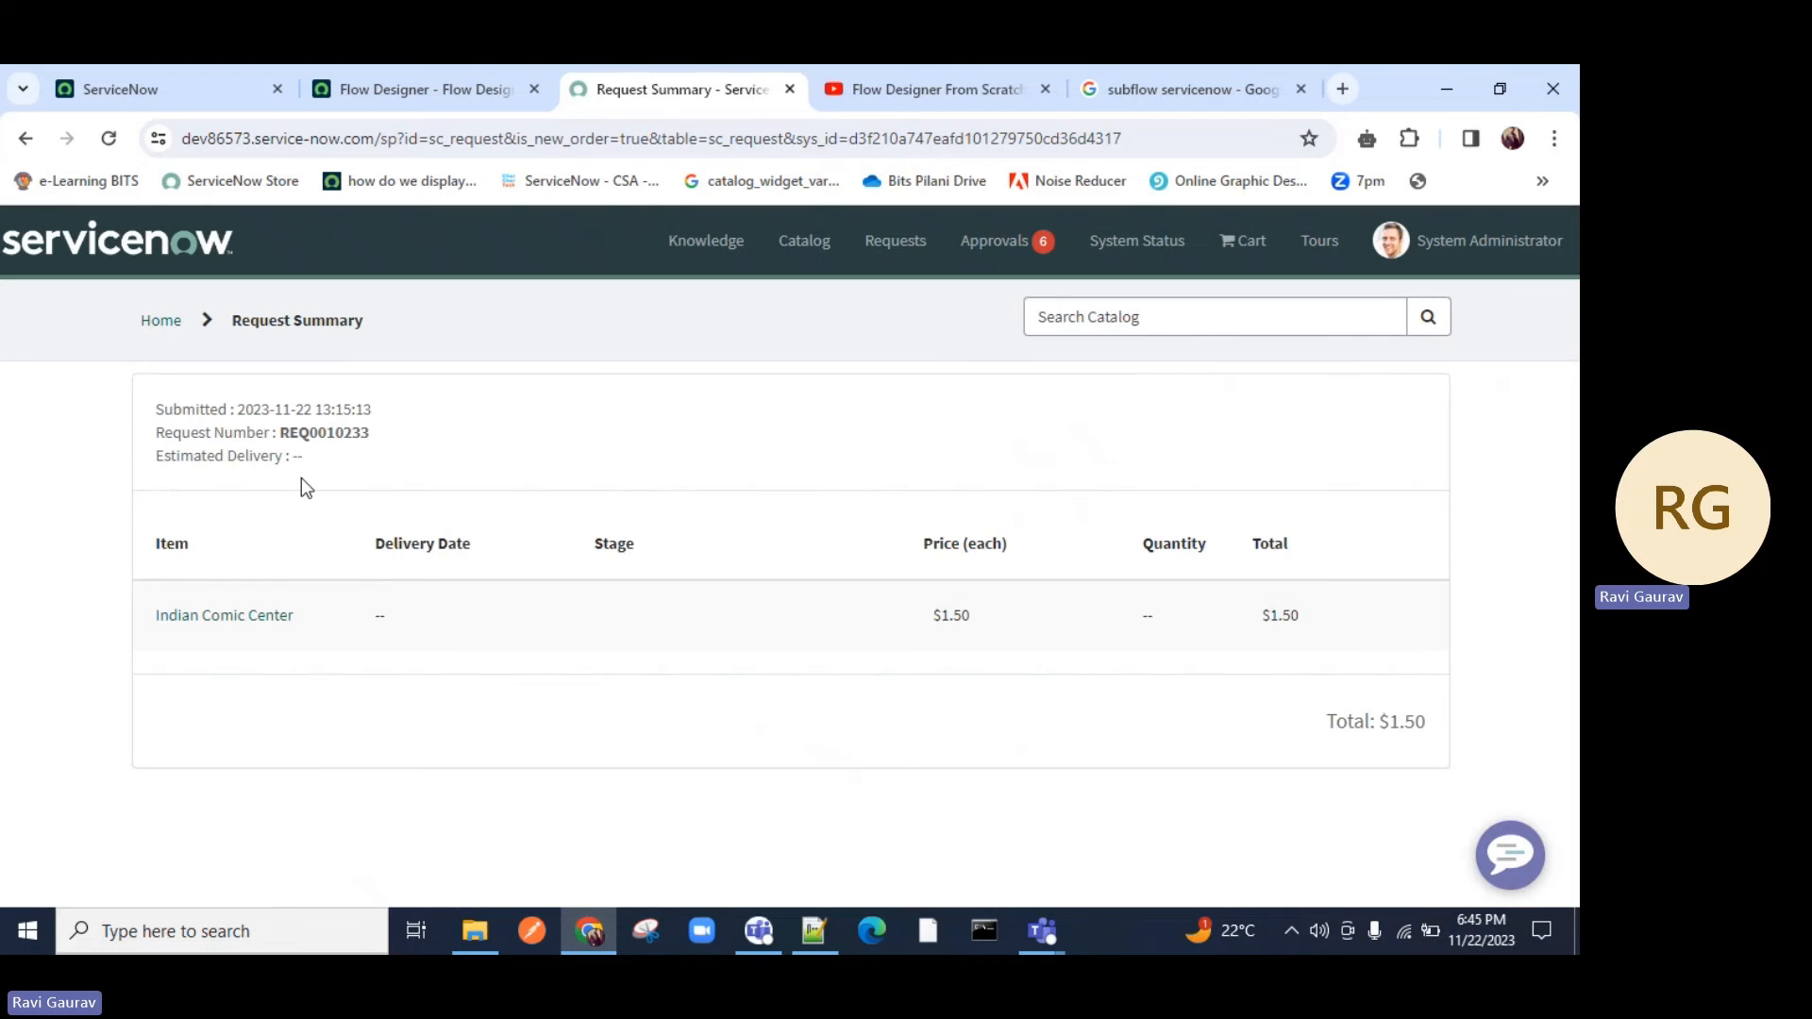
Copy the new request's number from the Request Summary and open the request through the ServiceNow global search.
double_click(329, 436)
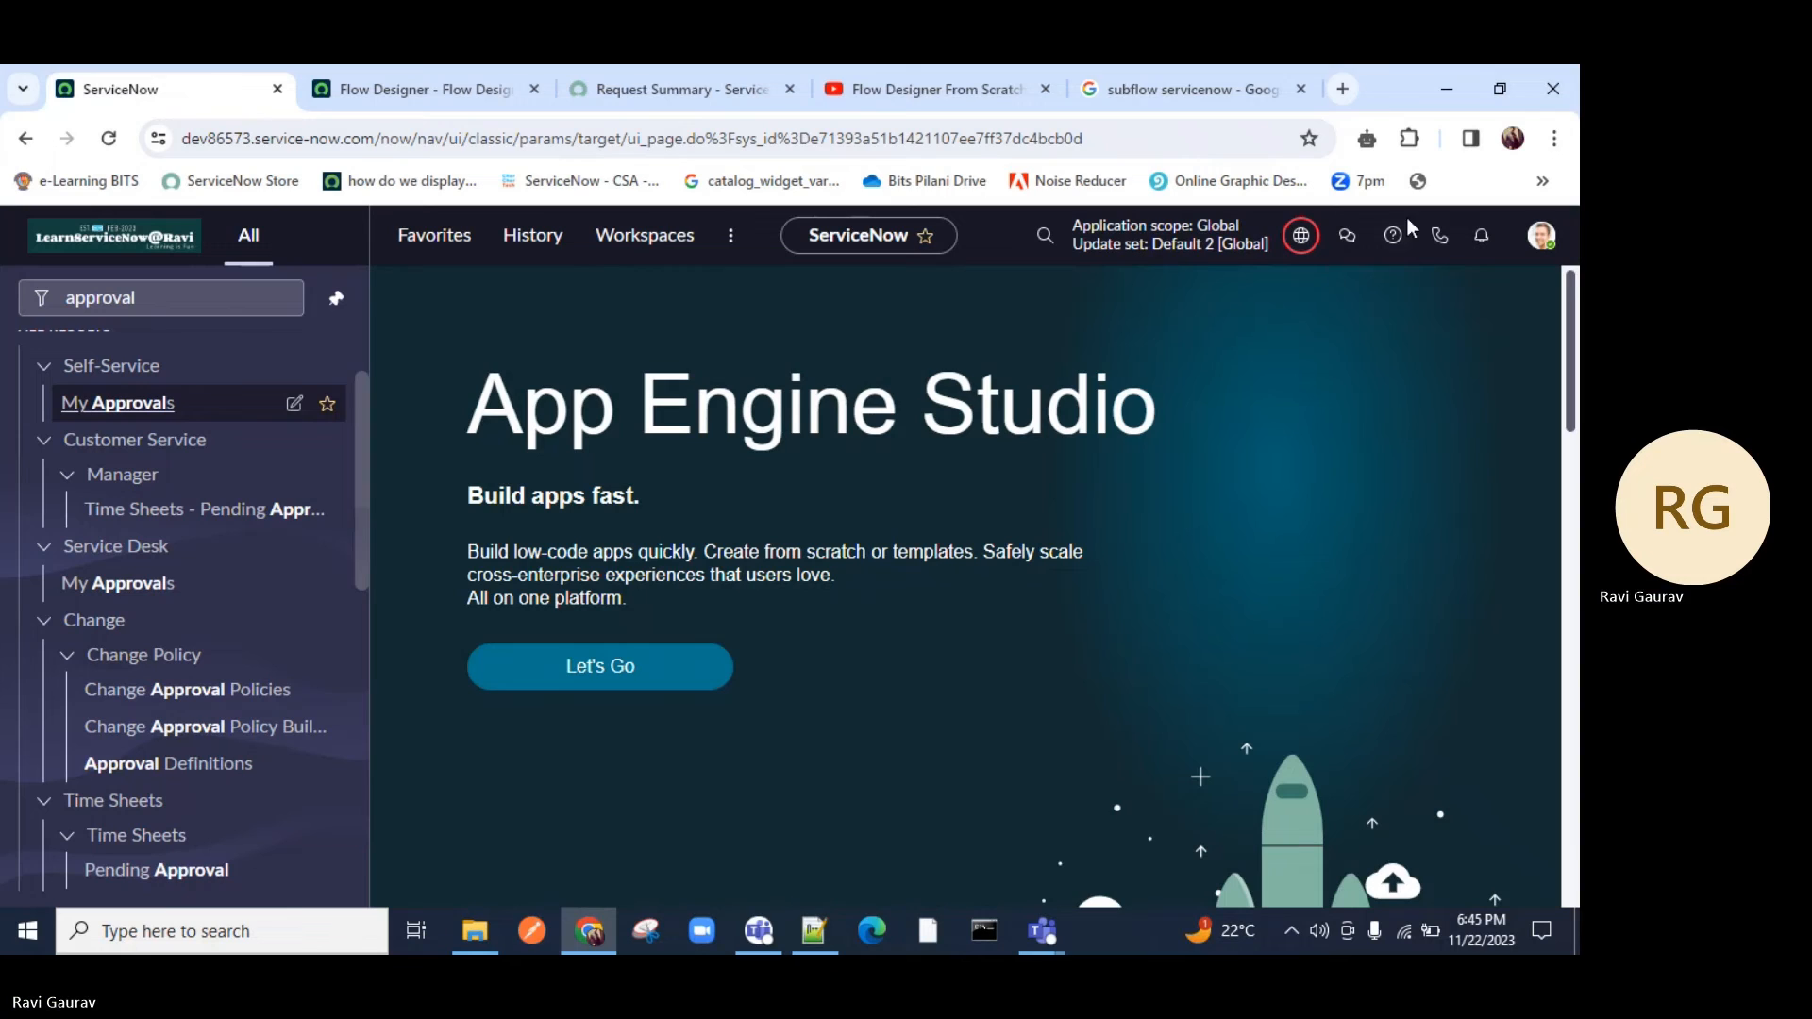
click(1031, 241)
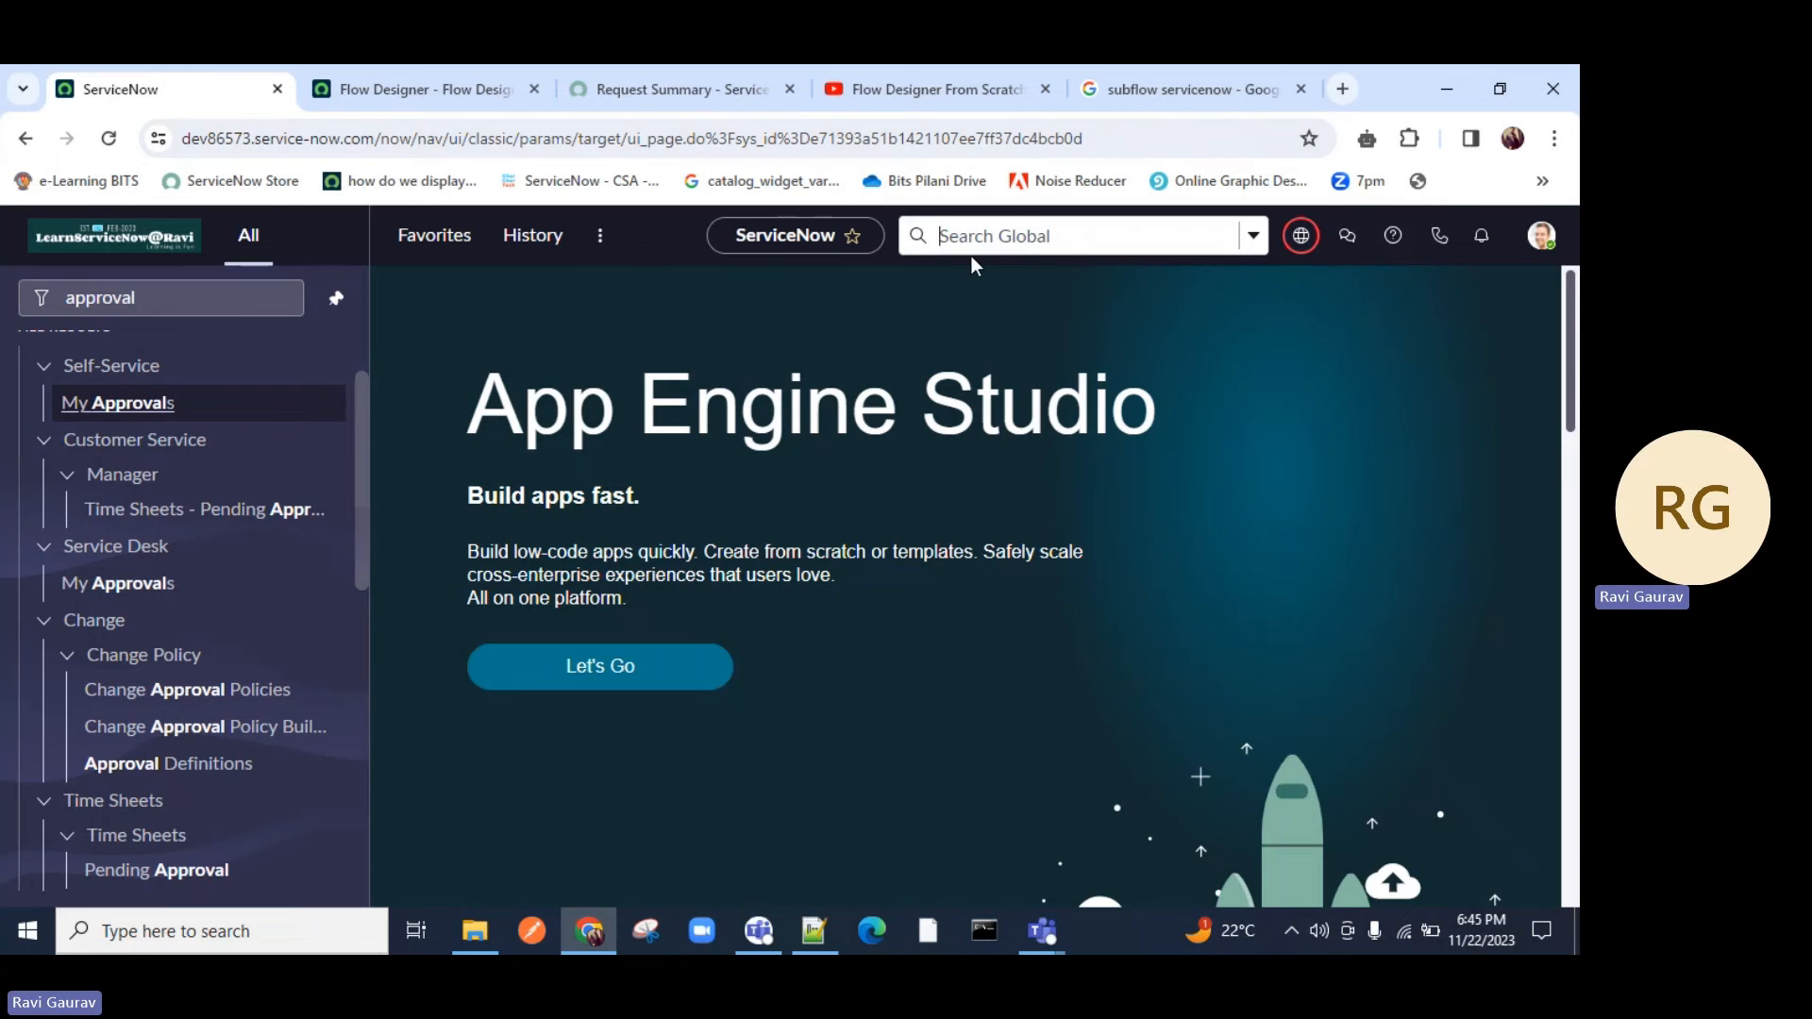
text(REQ0010232)
key(Return)
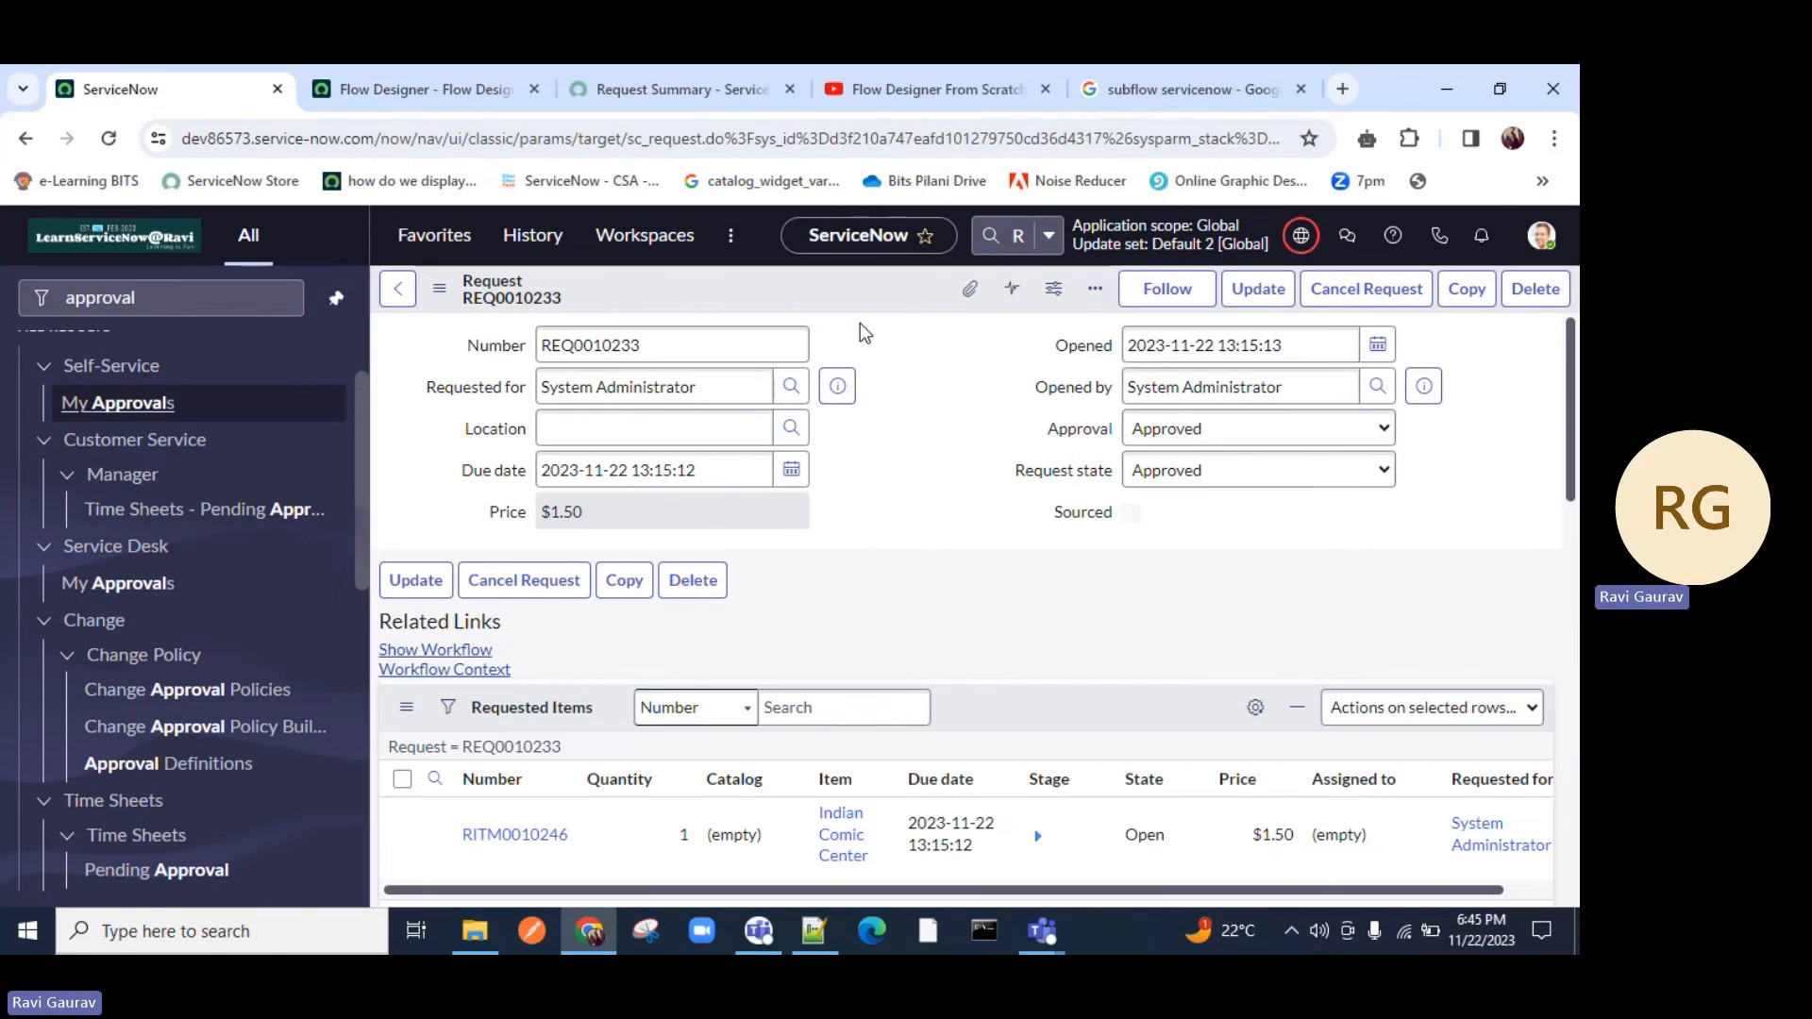
Open the request's Indian Comic Center requested item in a separate browser page and examine its approvers and Flow Context link.
scroll(514, 783, down, 1)
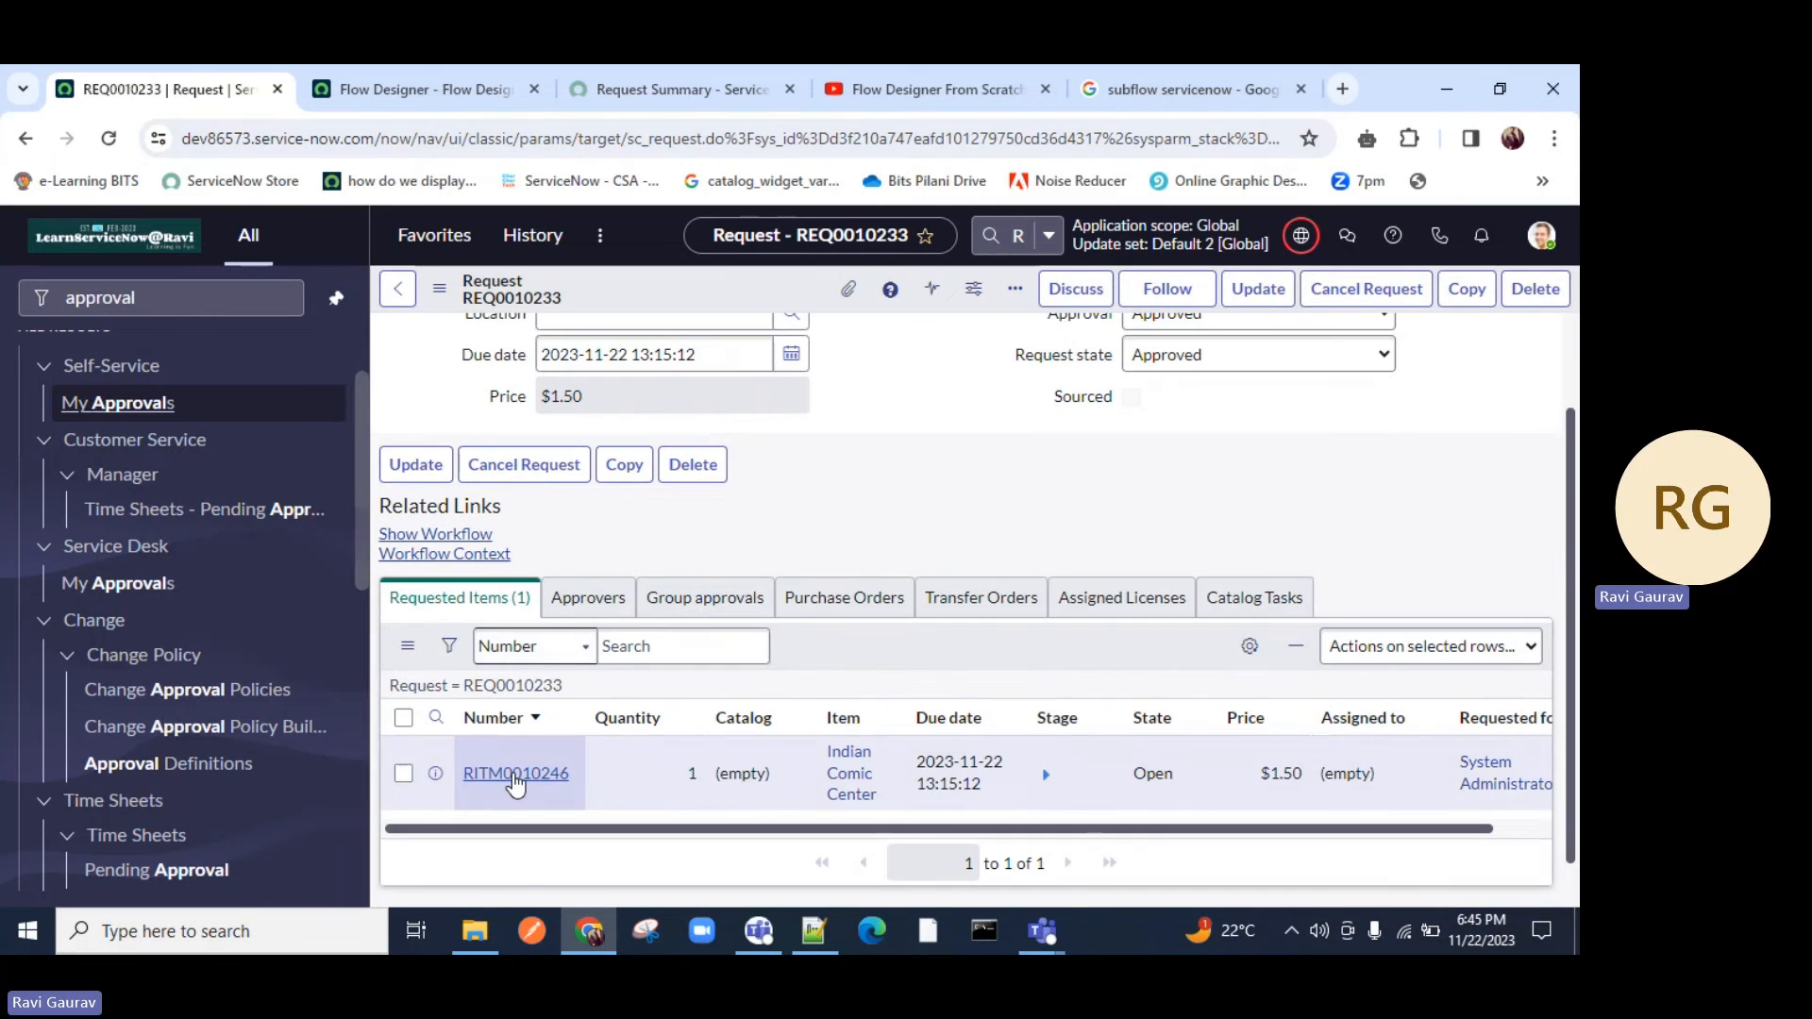
ctrl+click(514, 774)
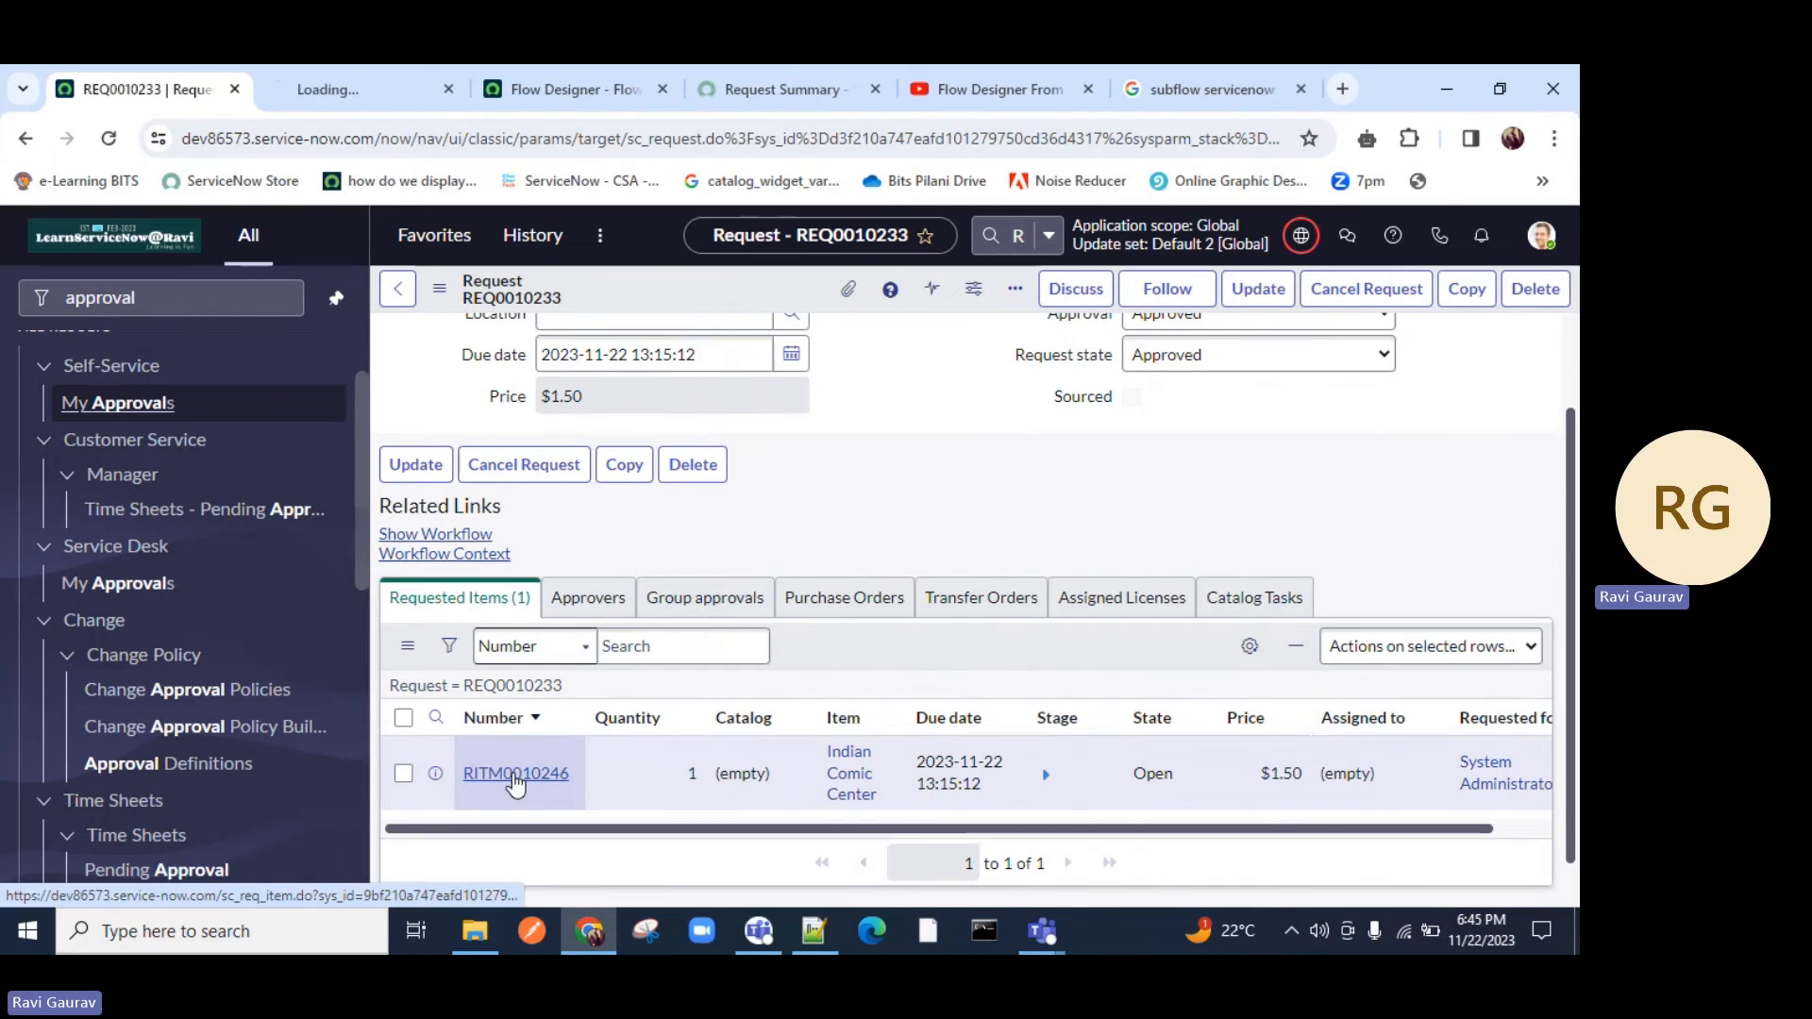
click(352, 89)
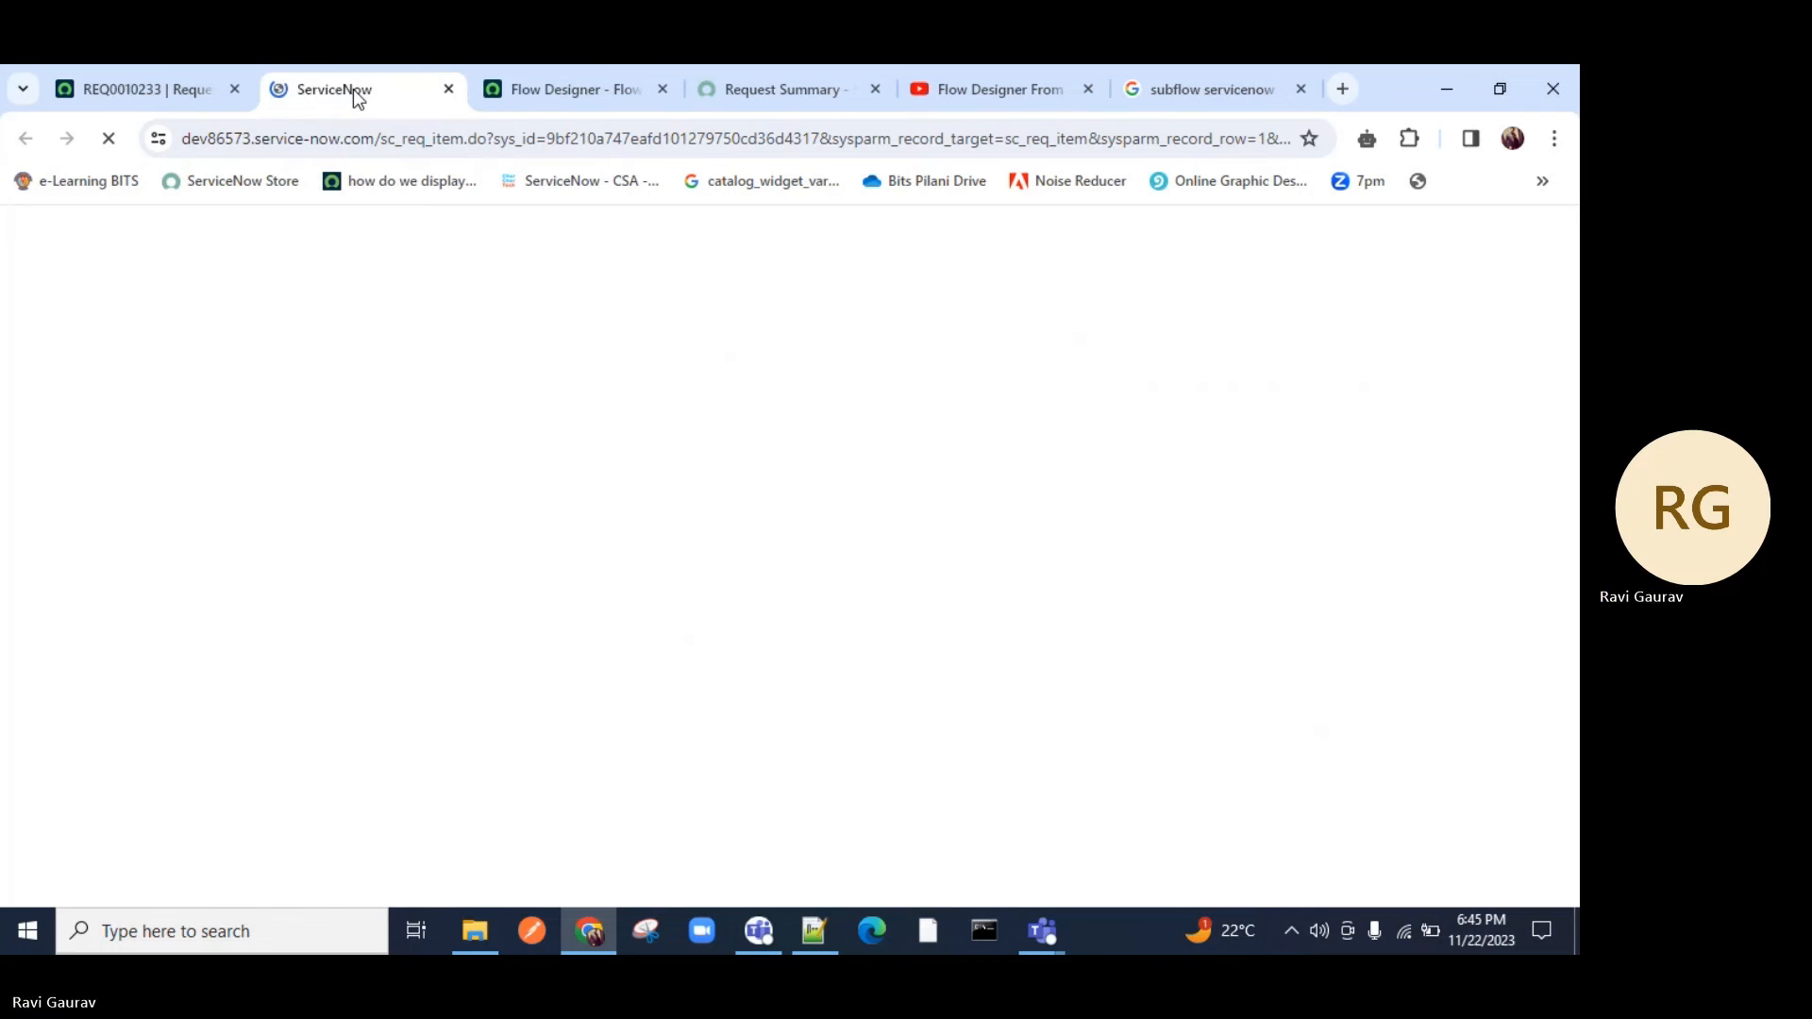
scroll(772, 427, down, 1)
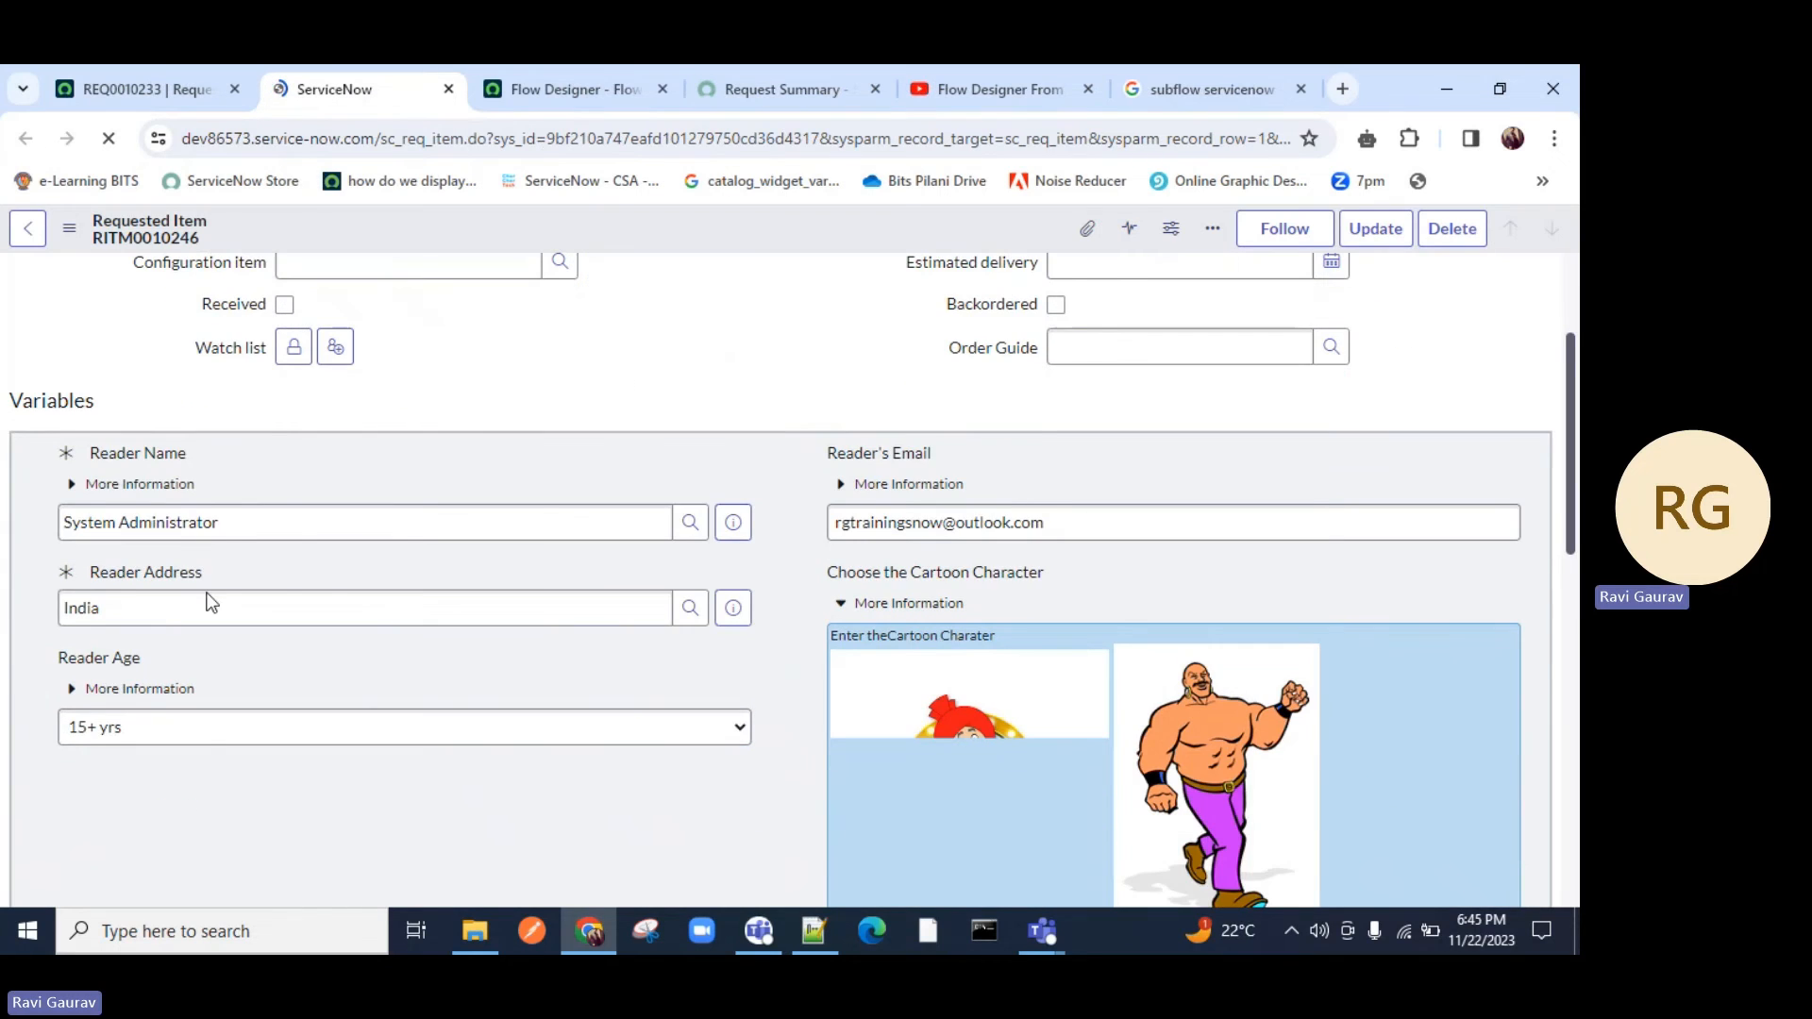
scroll(192, 757, down, 8)
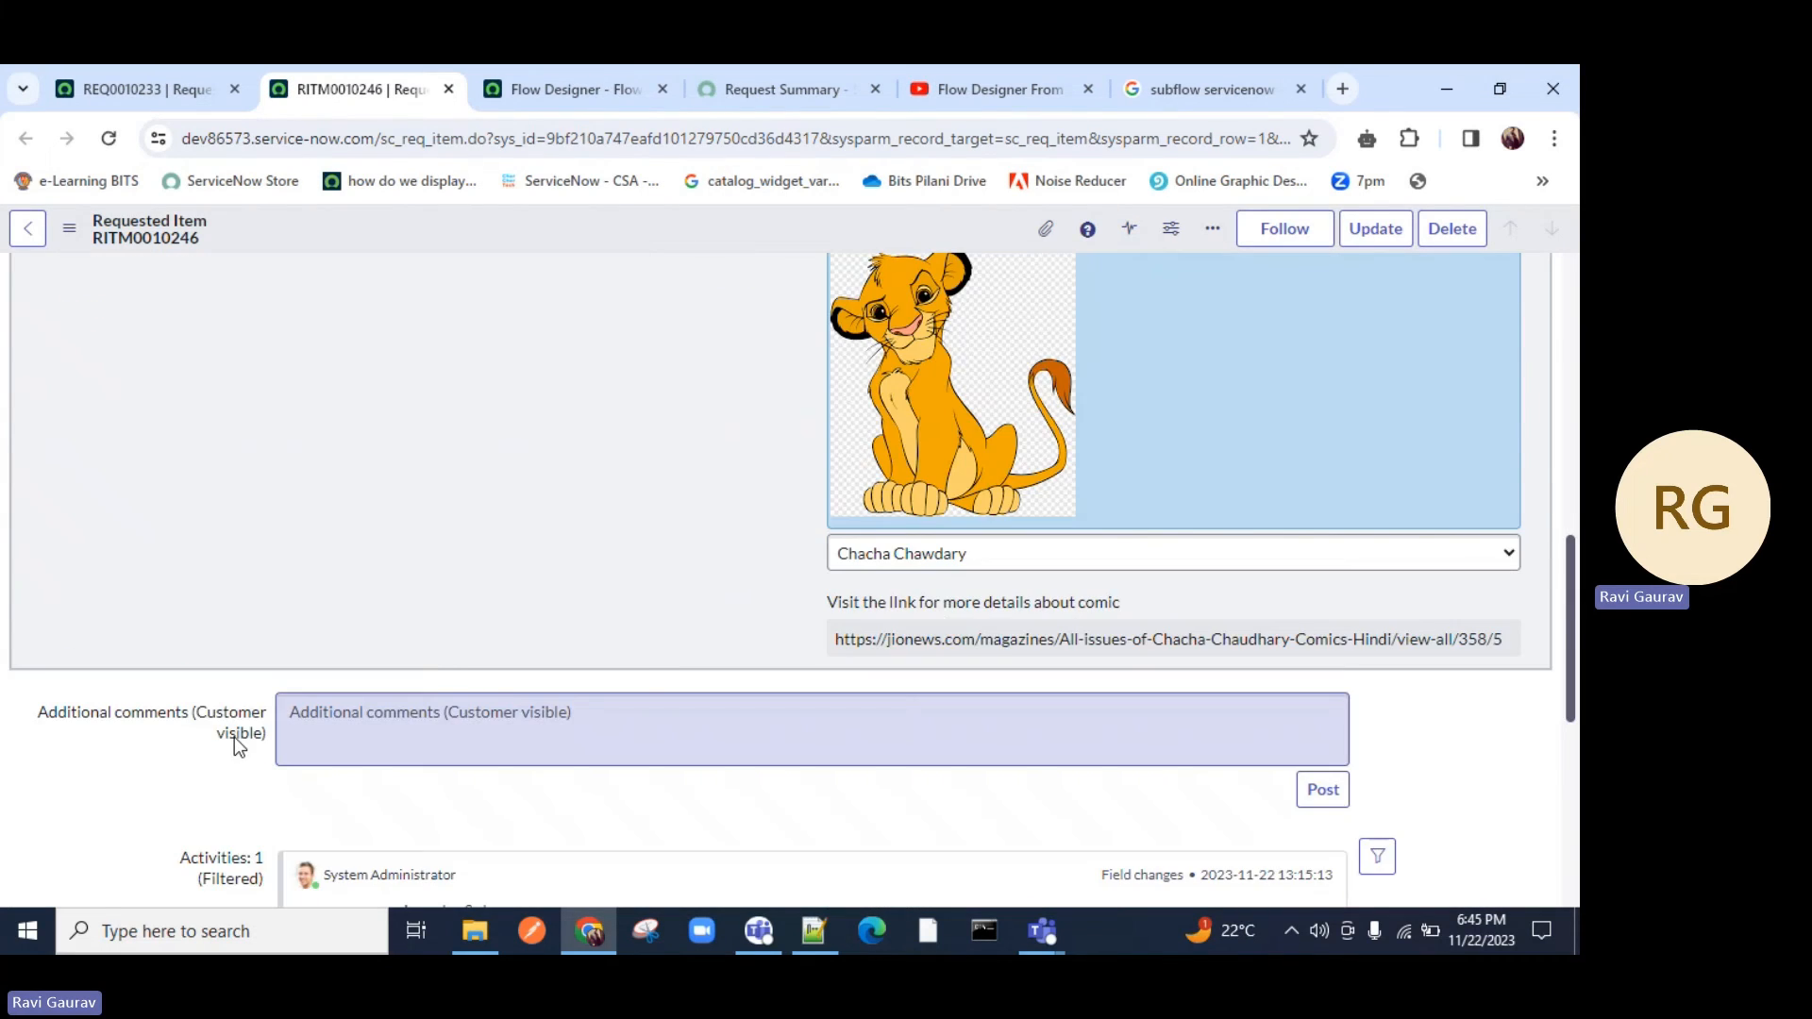
scroll(234, 738, down, 5)
click(184, 590)
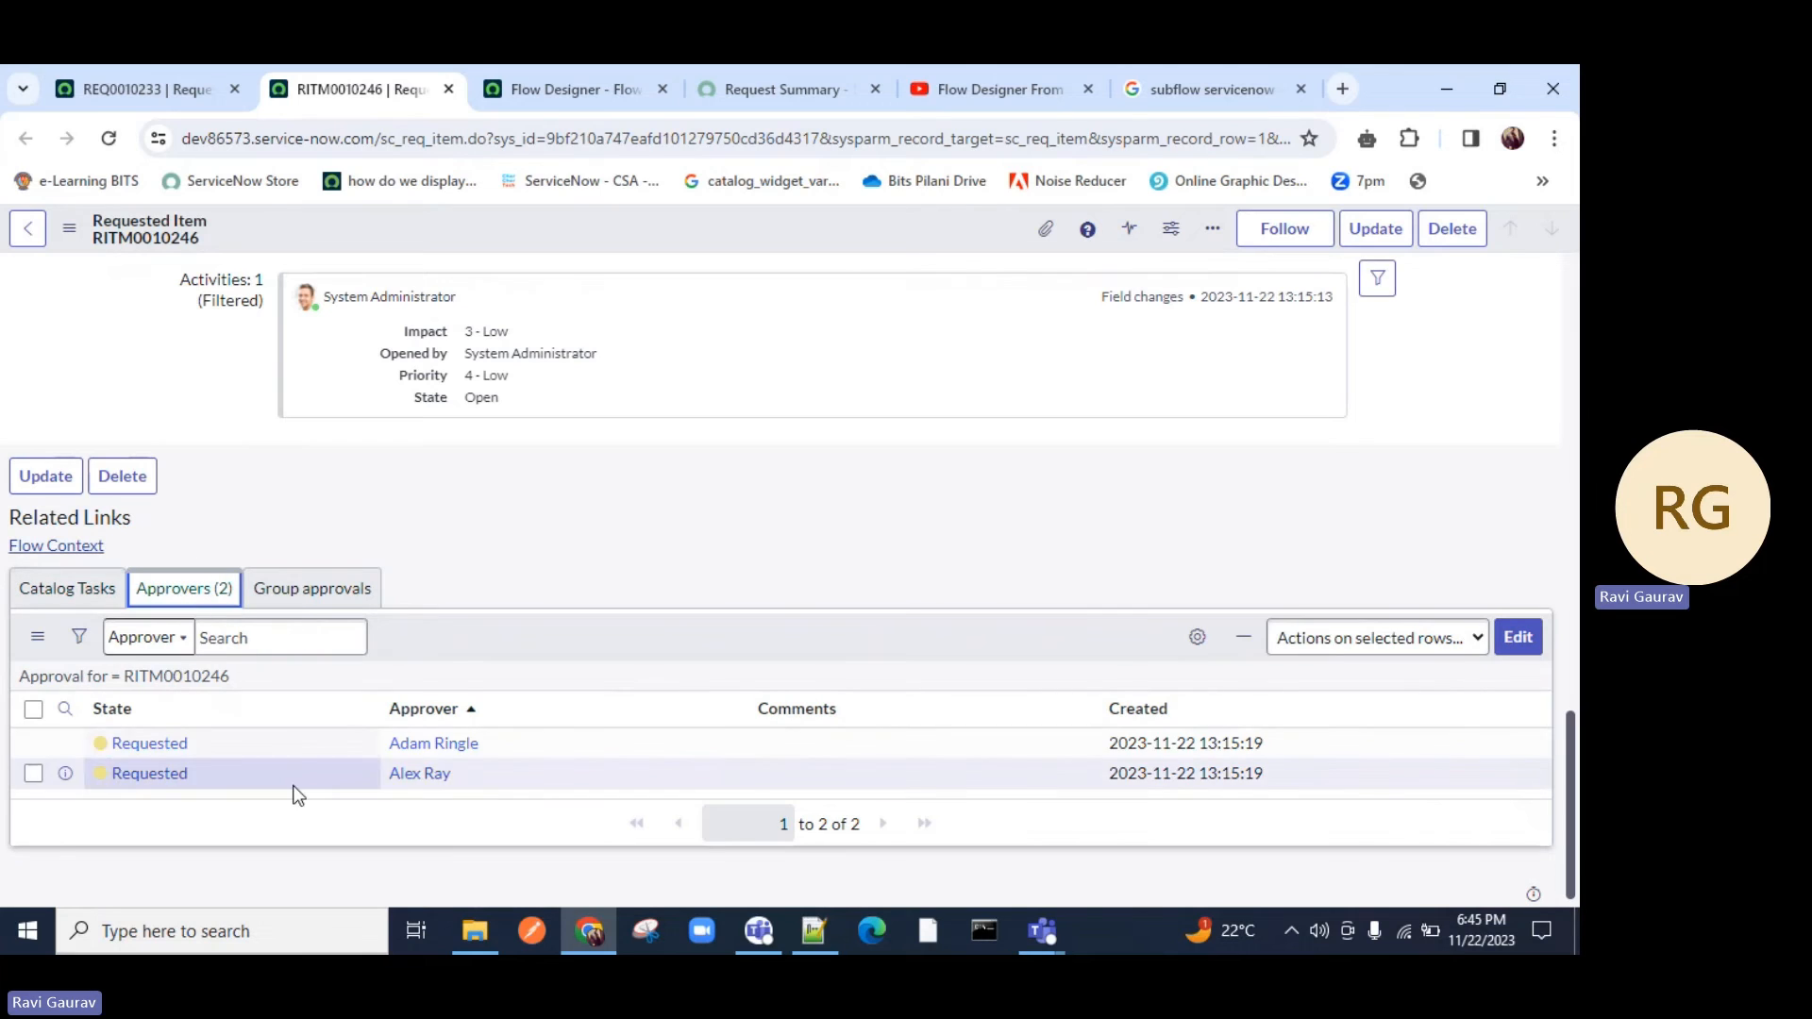
drag(501, 739, 326, 781)
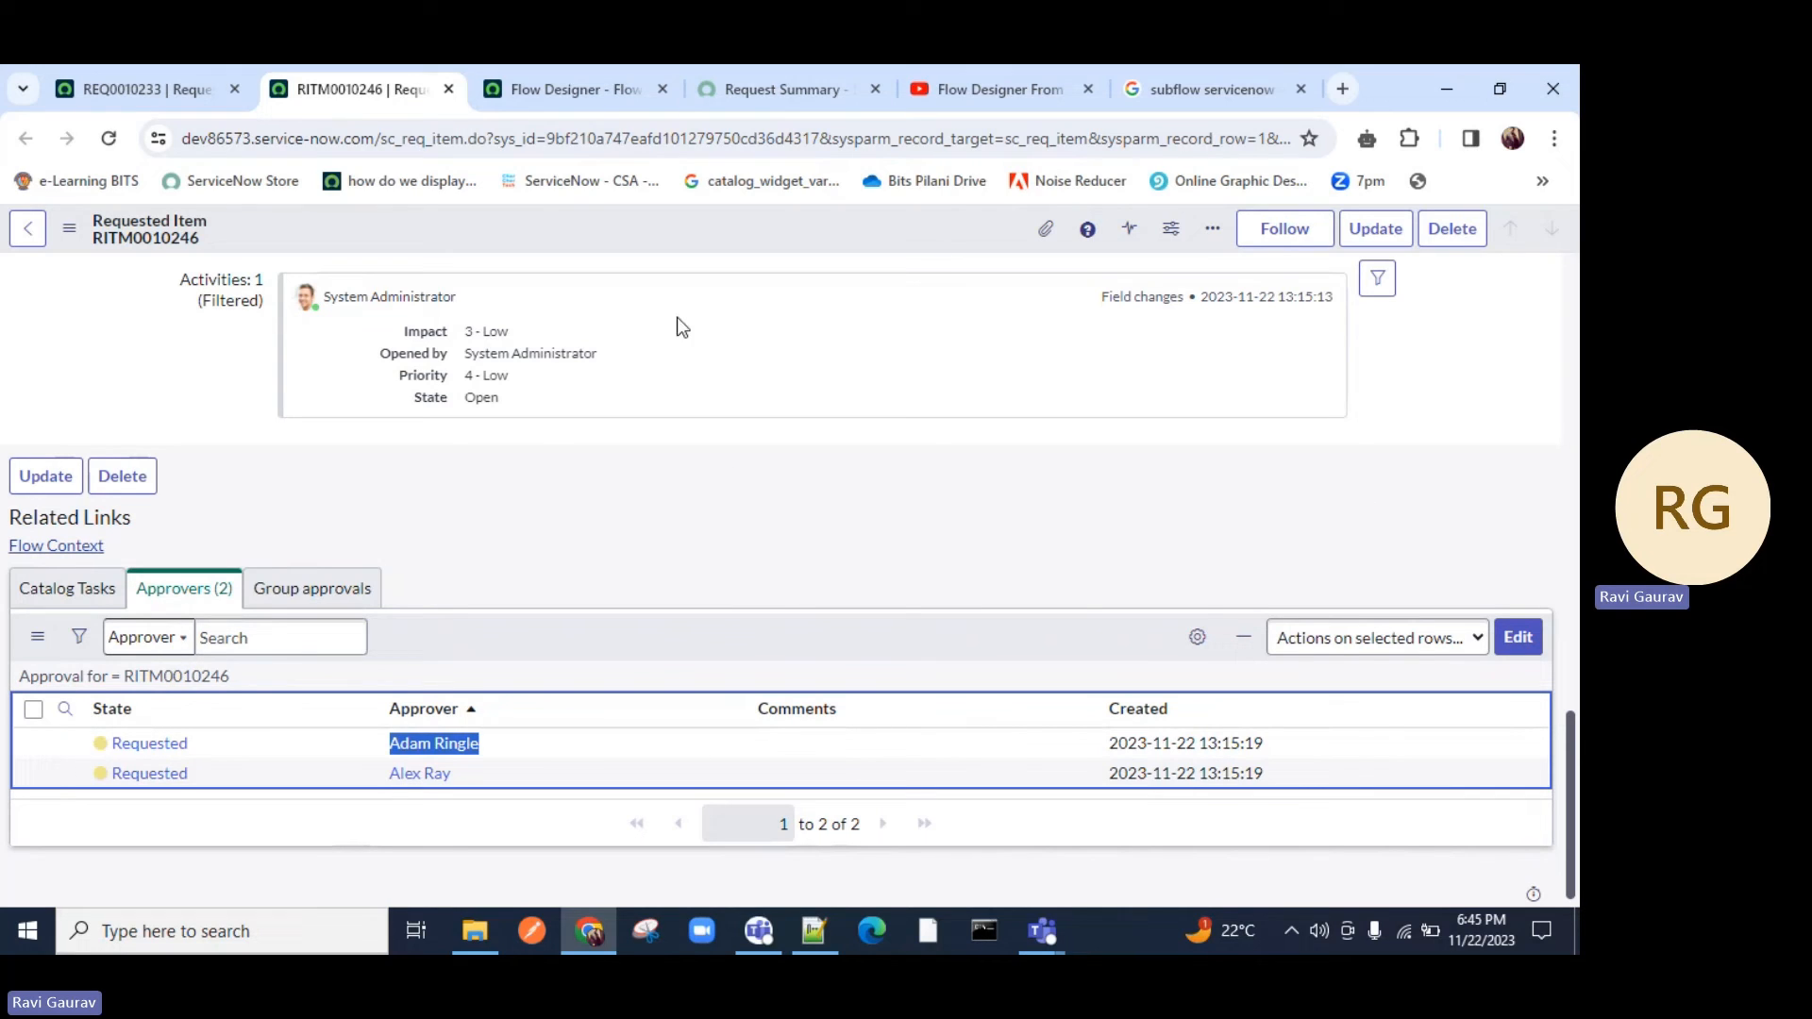
drag(144, 553, 8, 562)
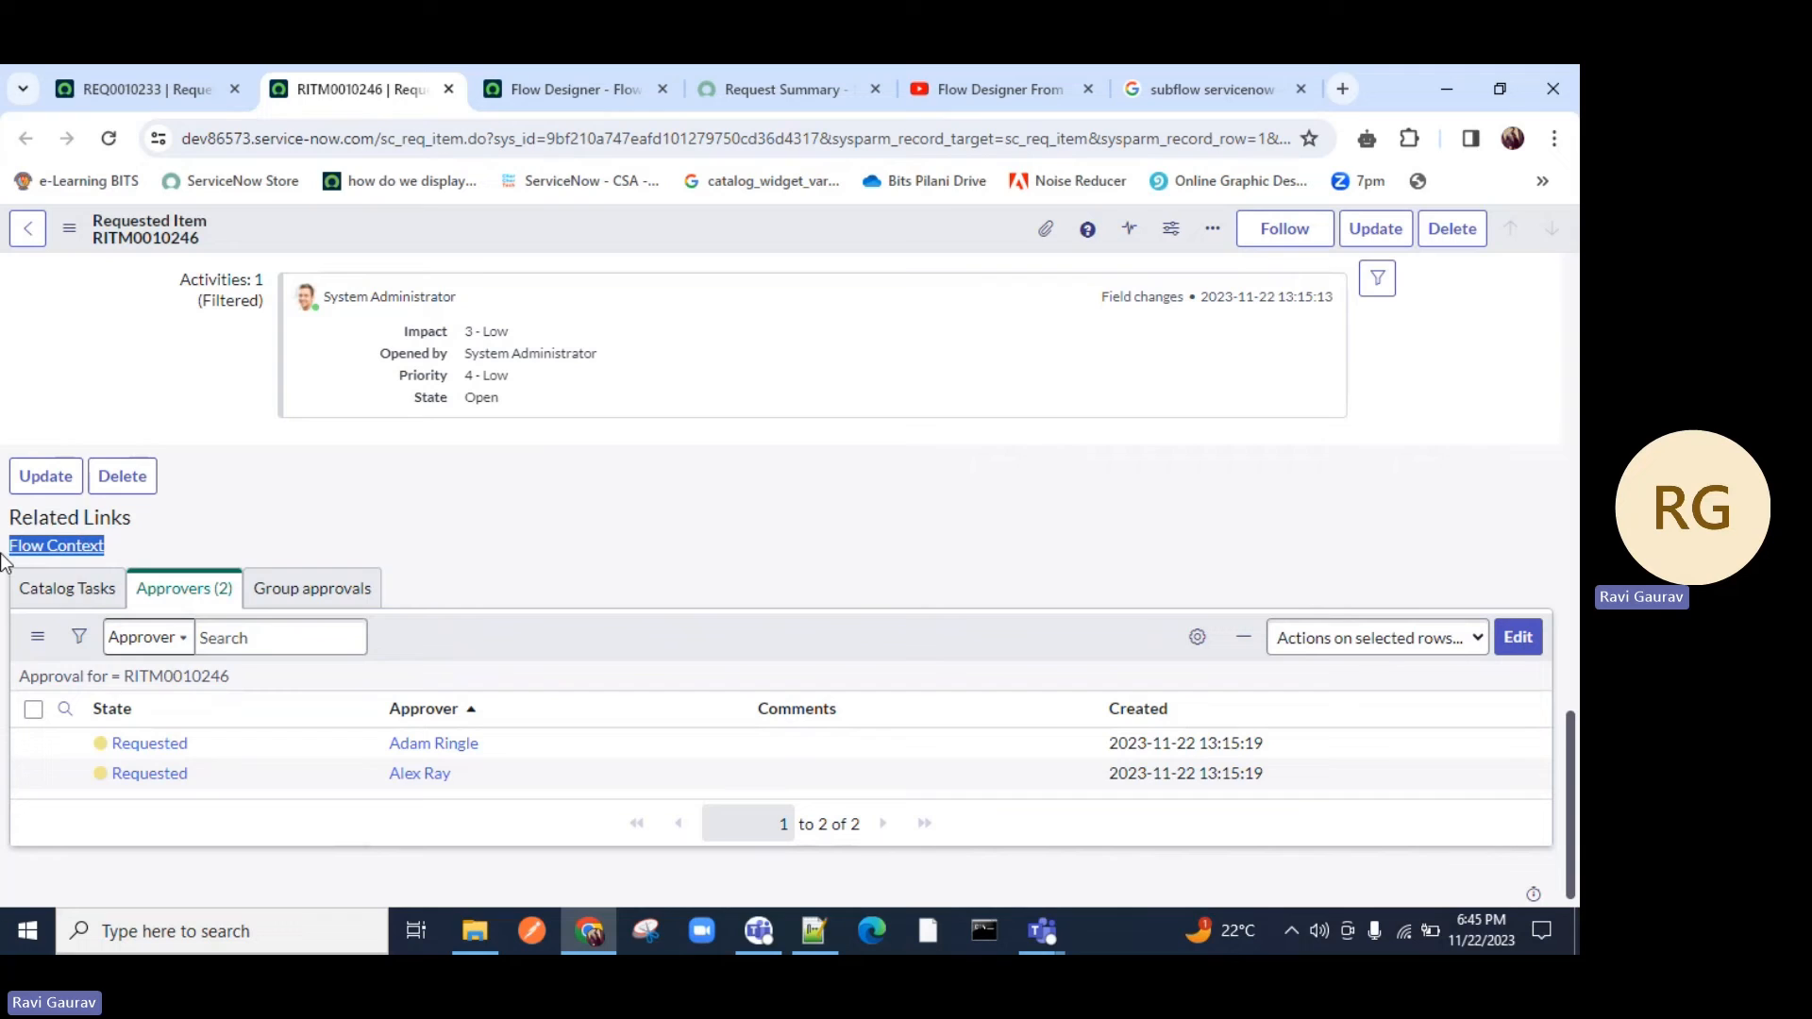
Delete both approver records from the Indian Comic Center requested item and check its Approvers list.
click(33, 708)
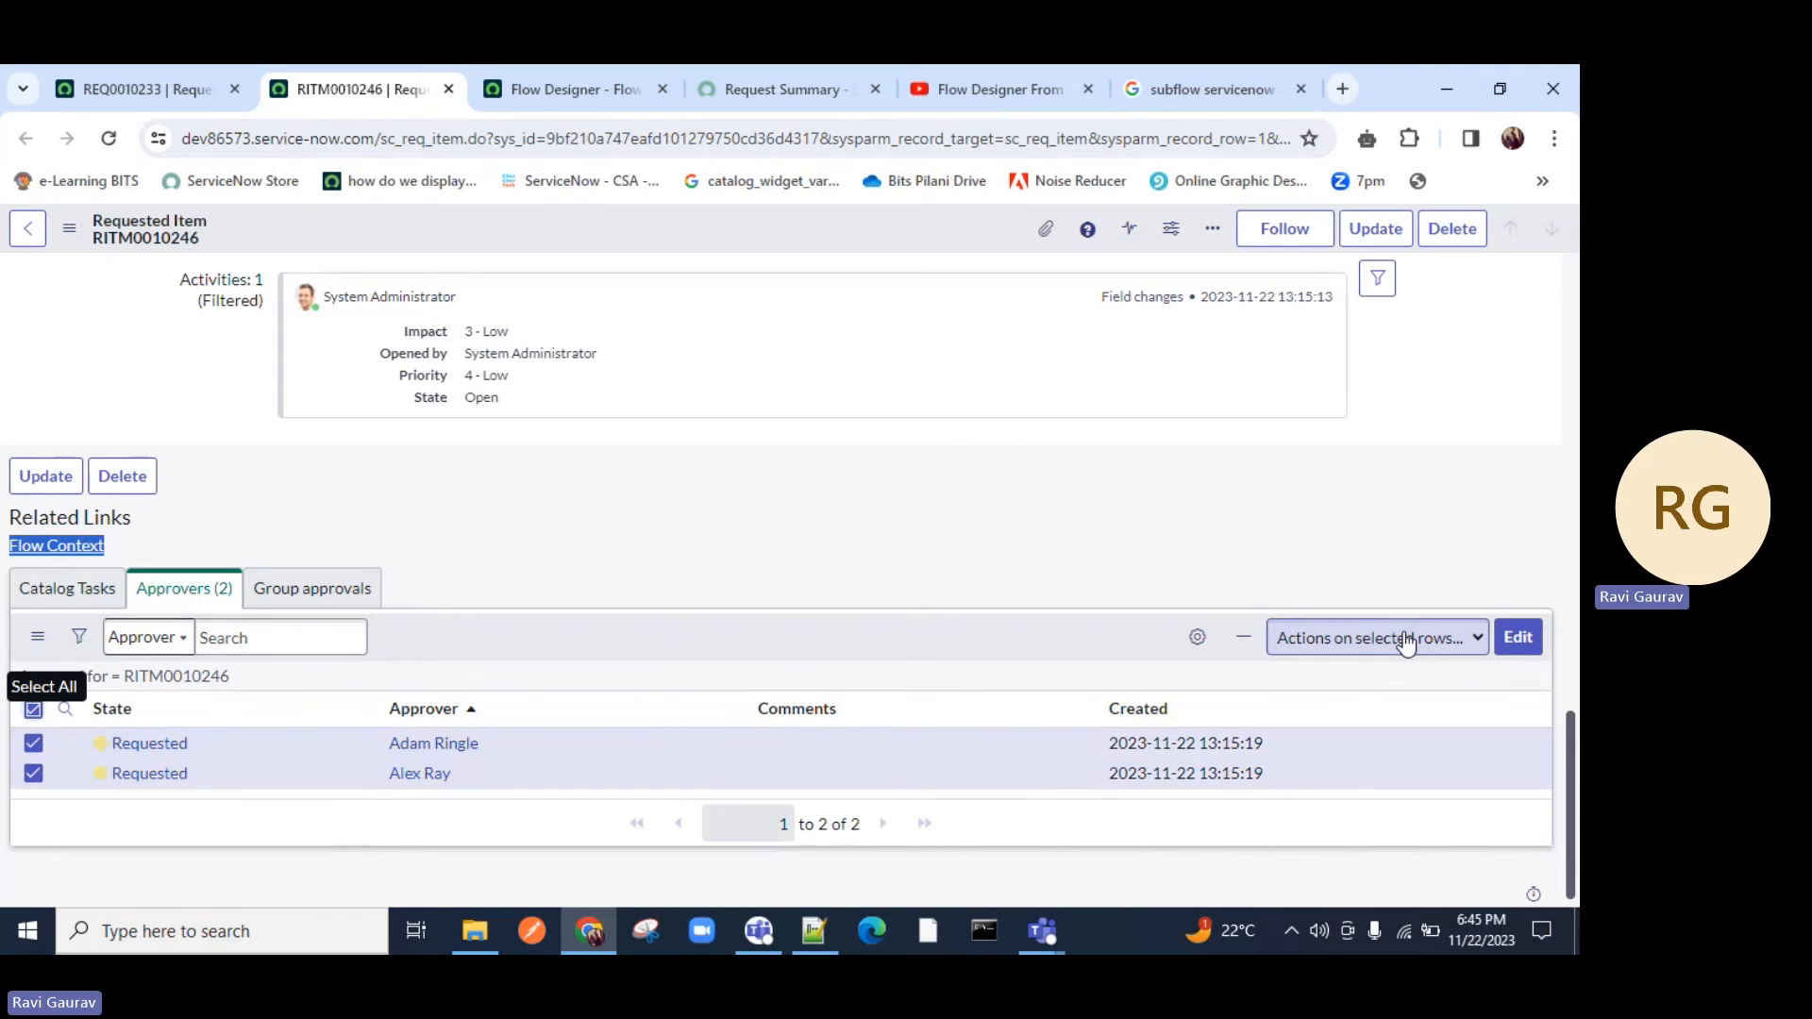
click(1317, 638)
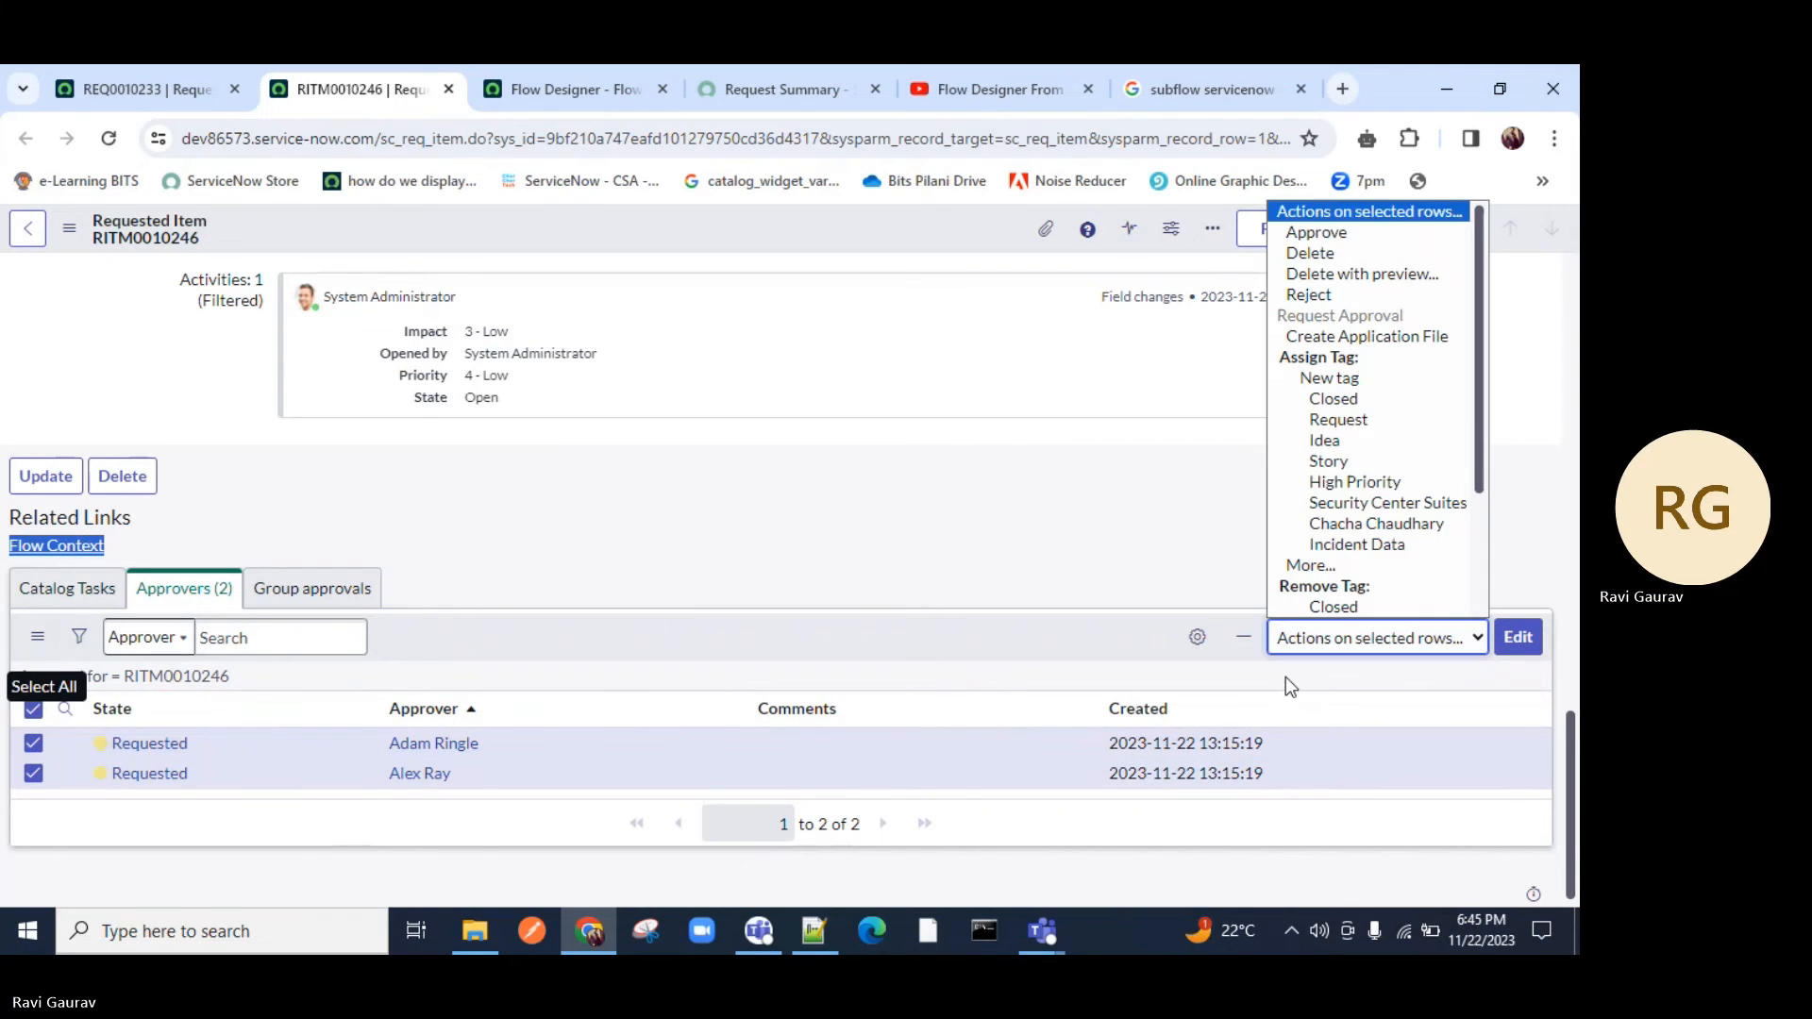
click(1330, 256)
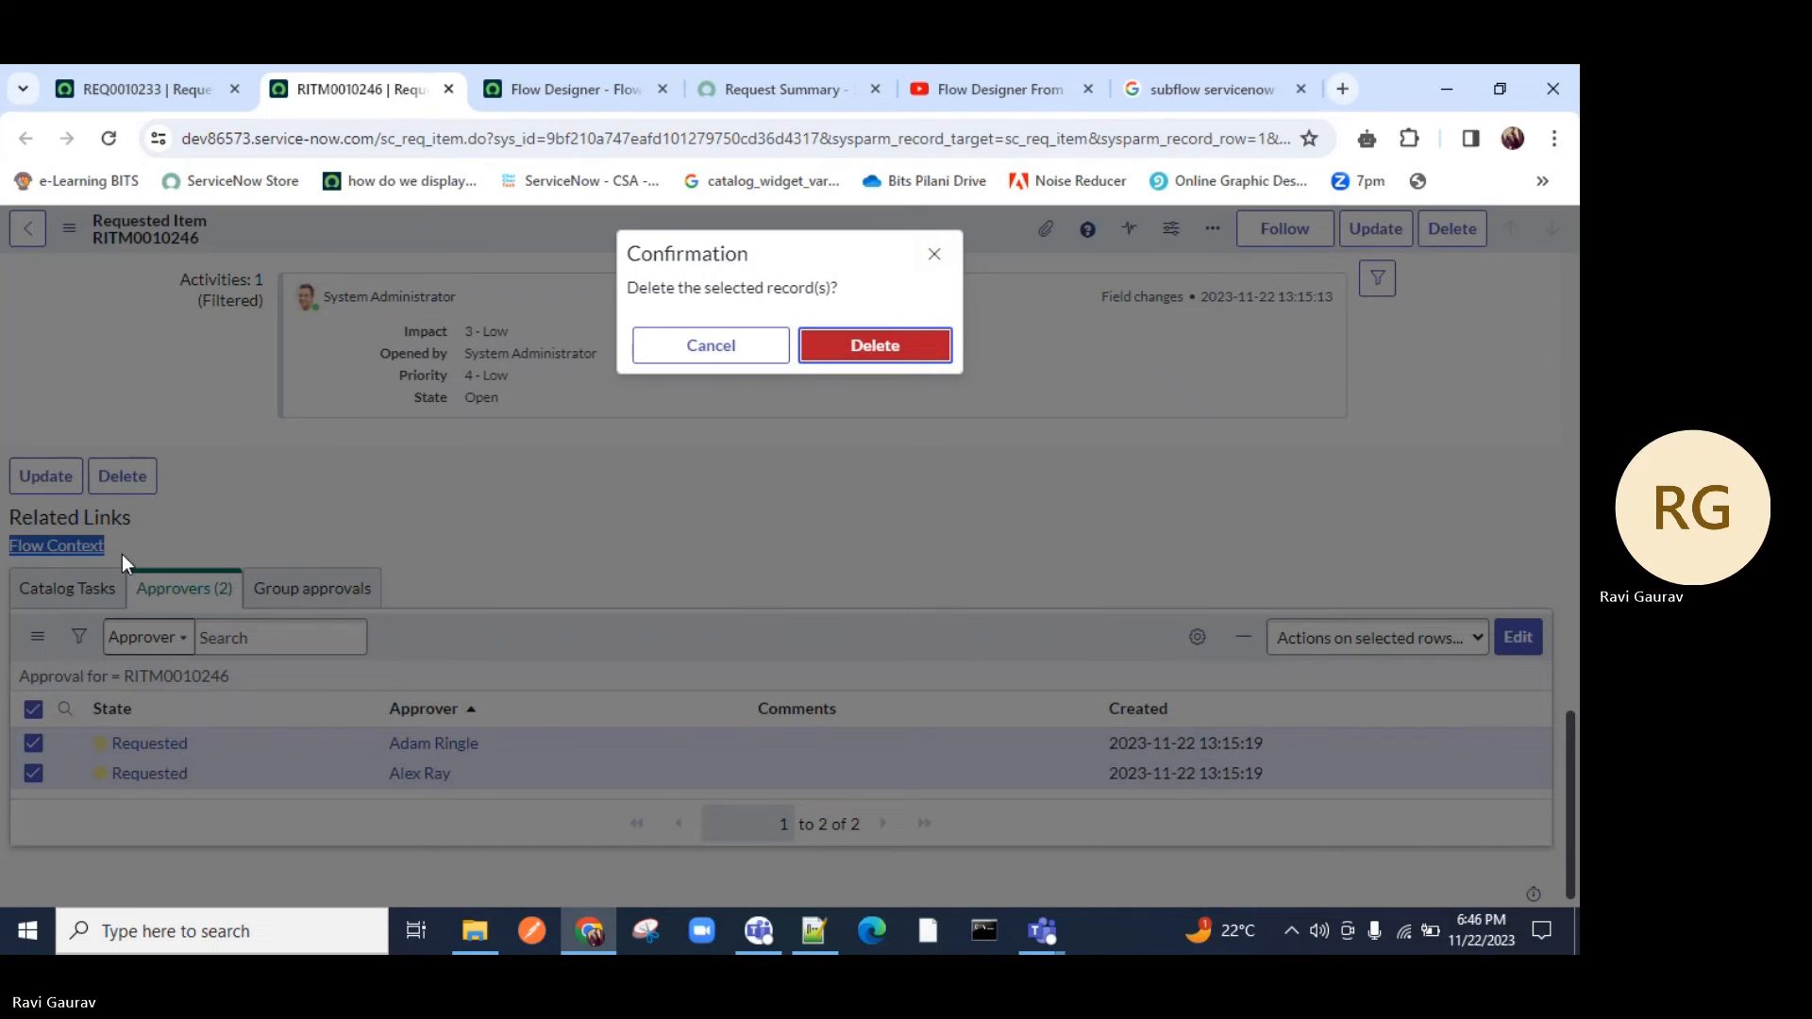
key(Return)
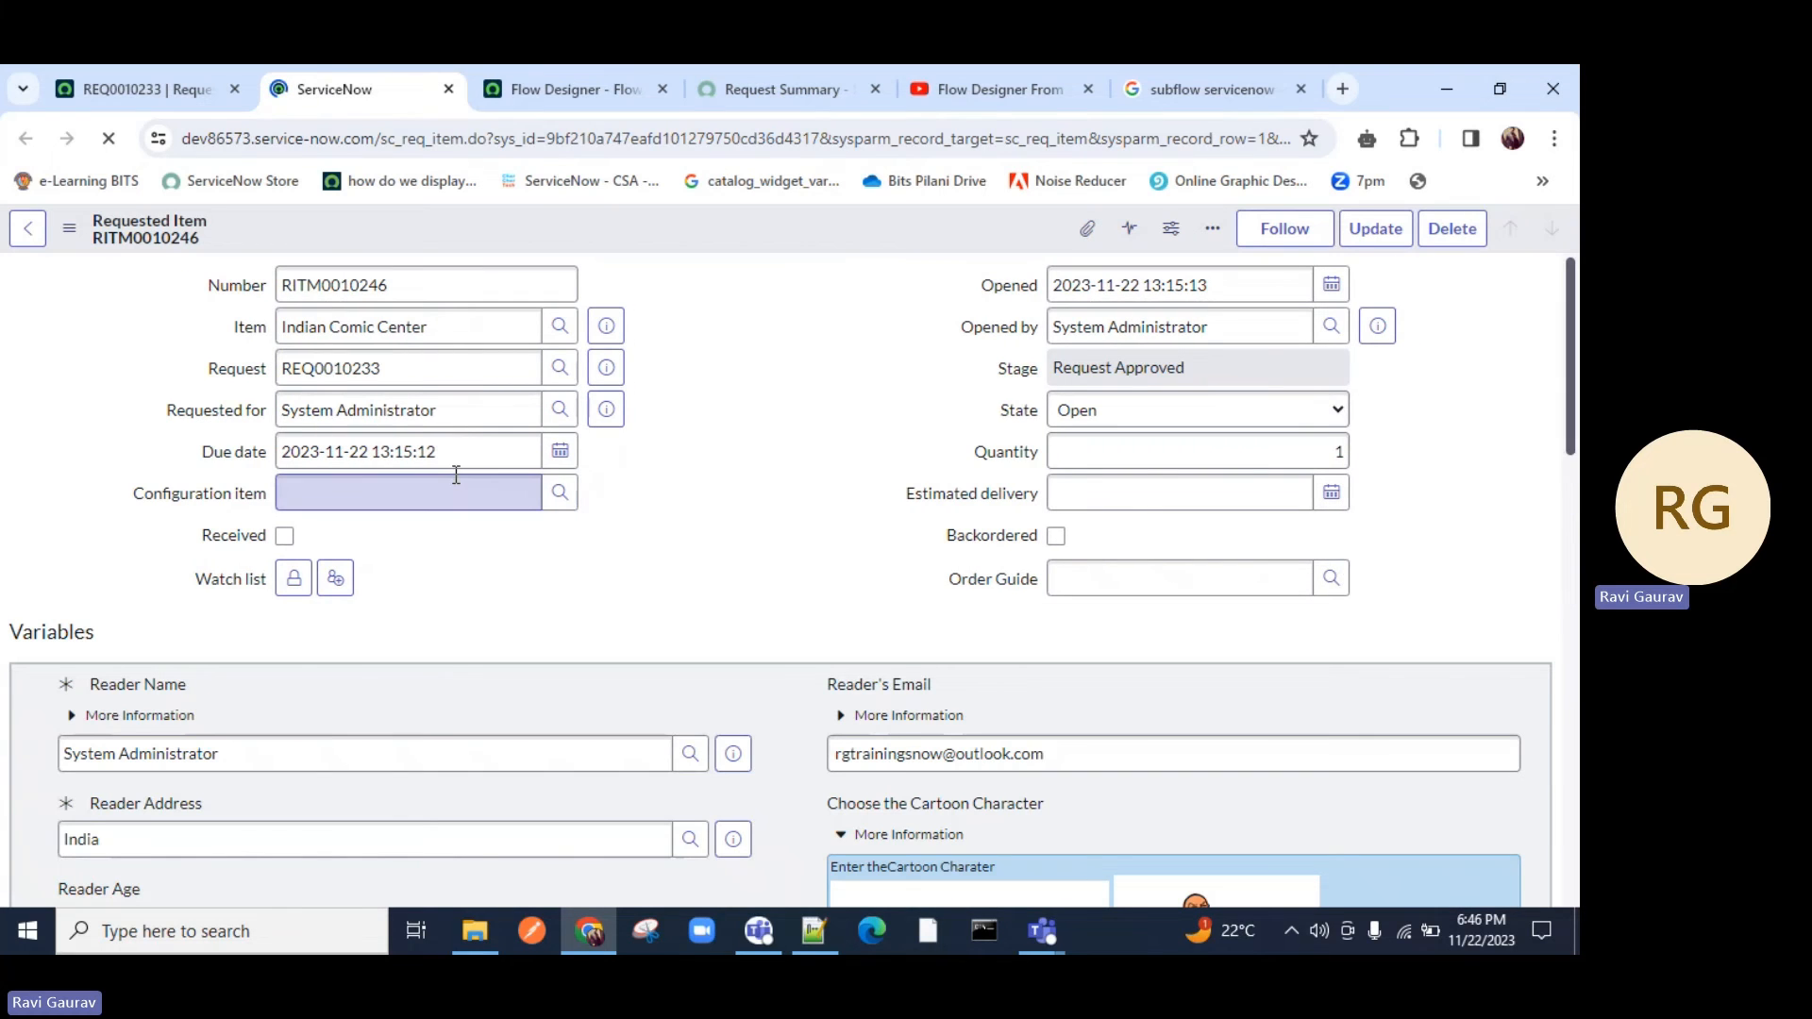
scroll(455, 477, down, 15)
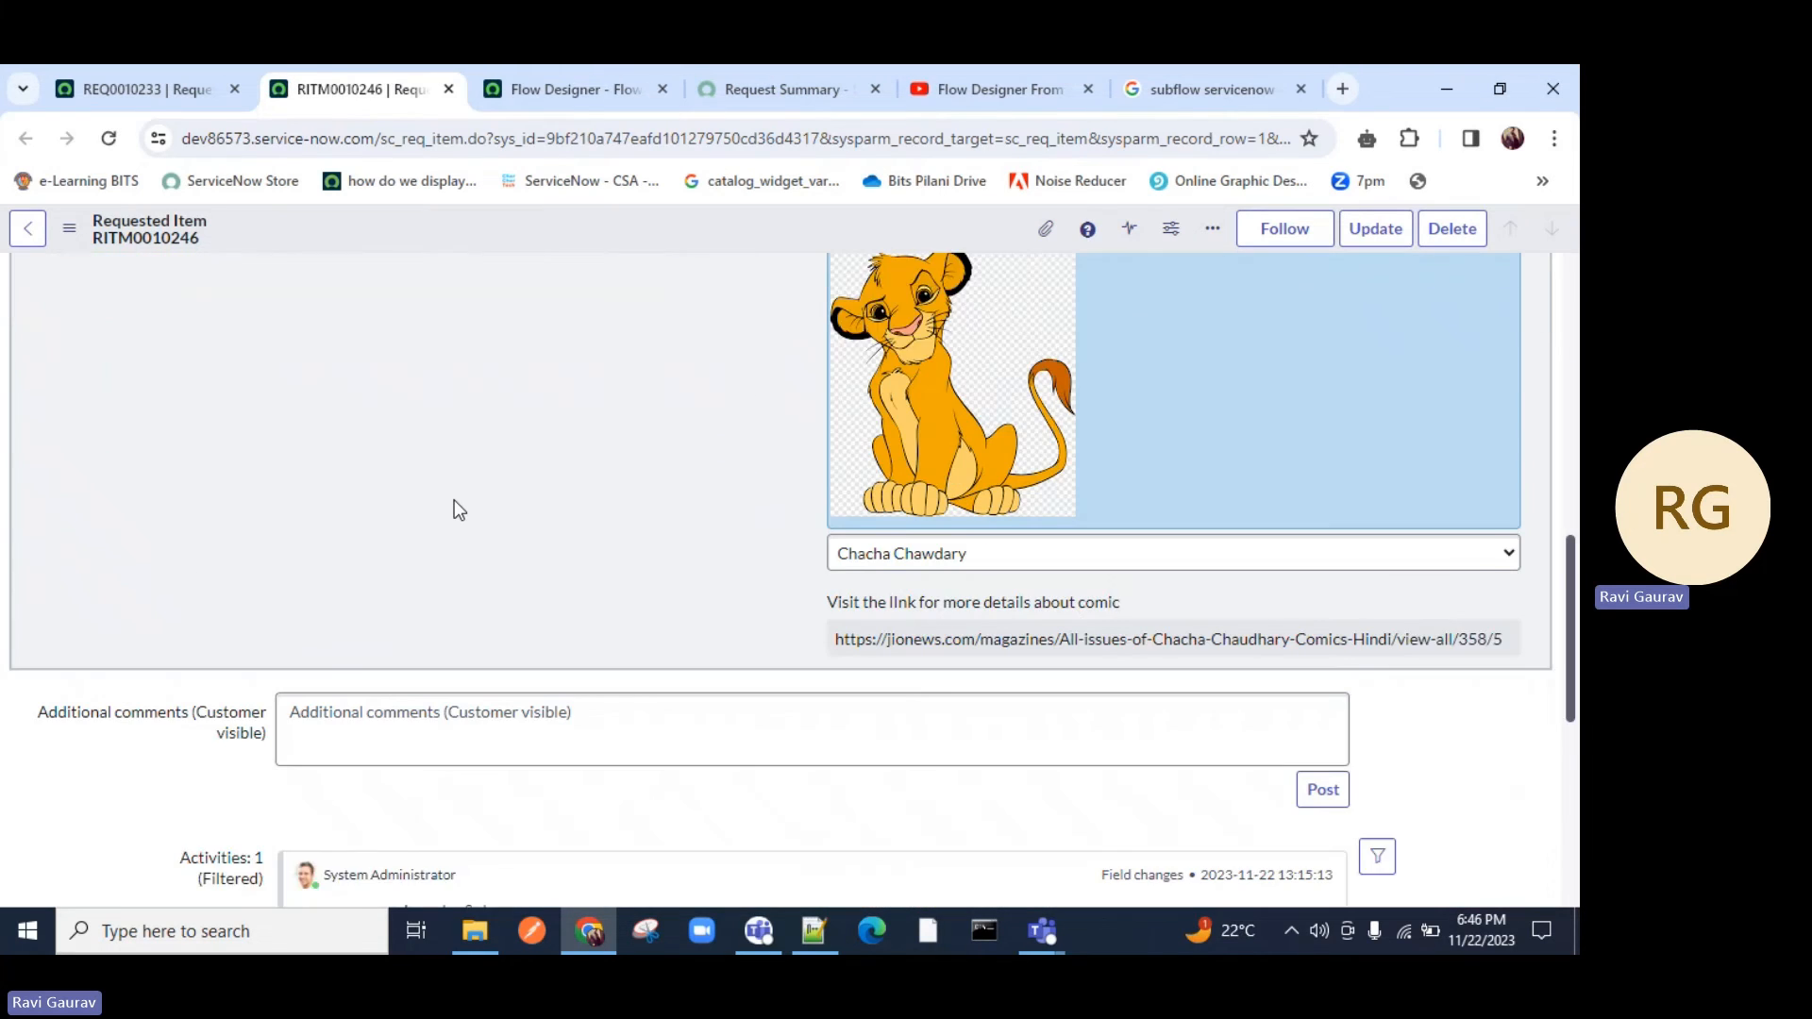
scroll(454, 500, down, 5)
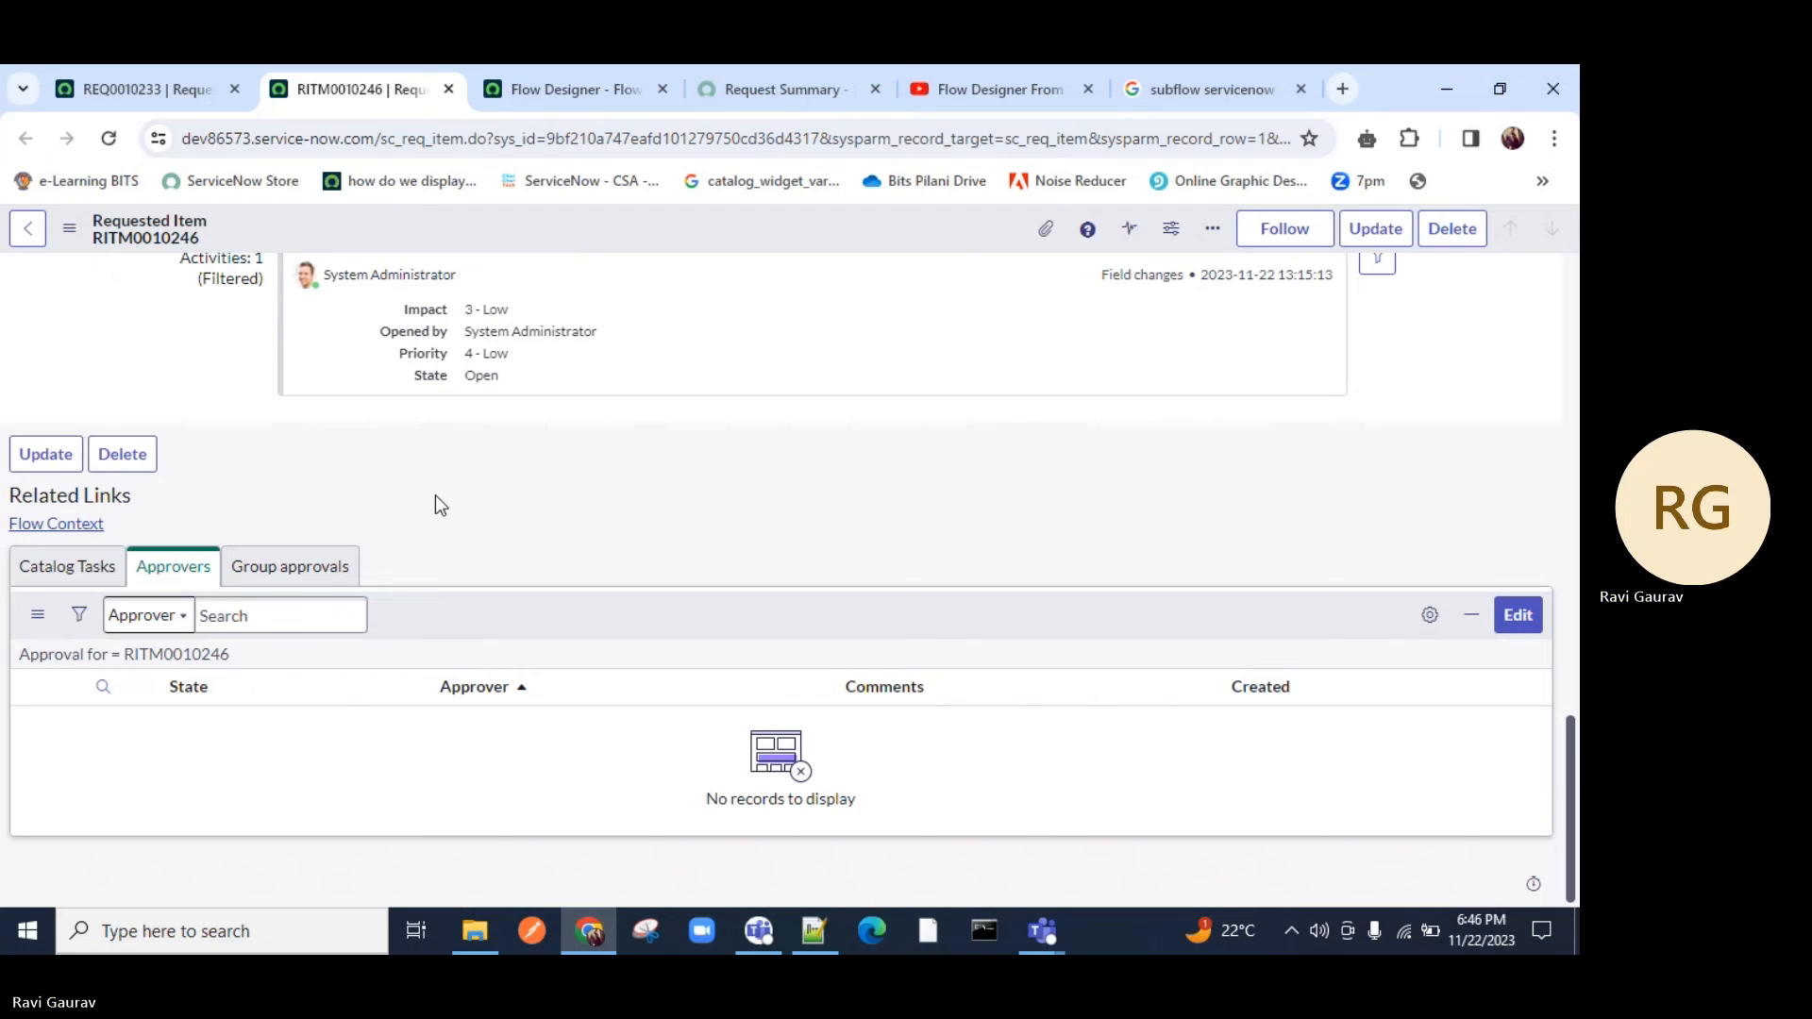
Run a test of the open Youtube-Comic Catalog flow with the Indian Comic Center requested item as the Requested Item Record.
scroll(434, 494, up, 20)
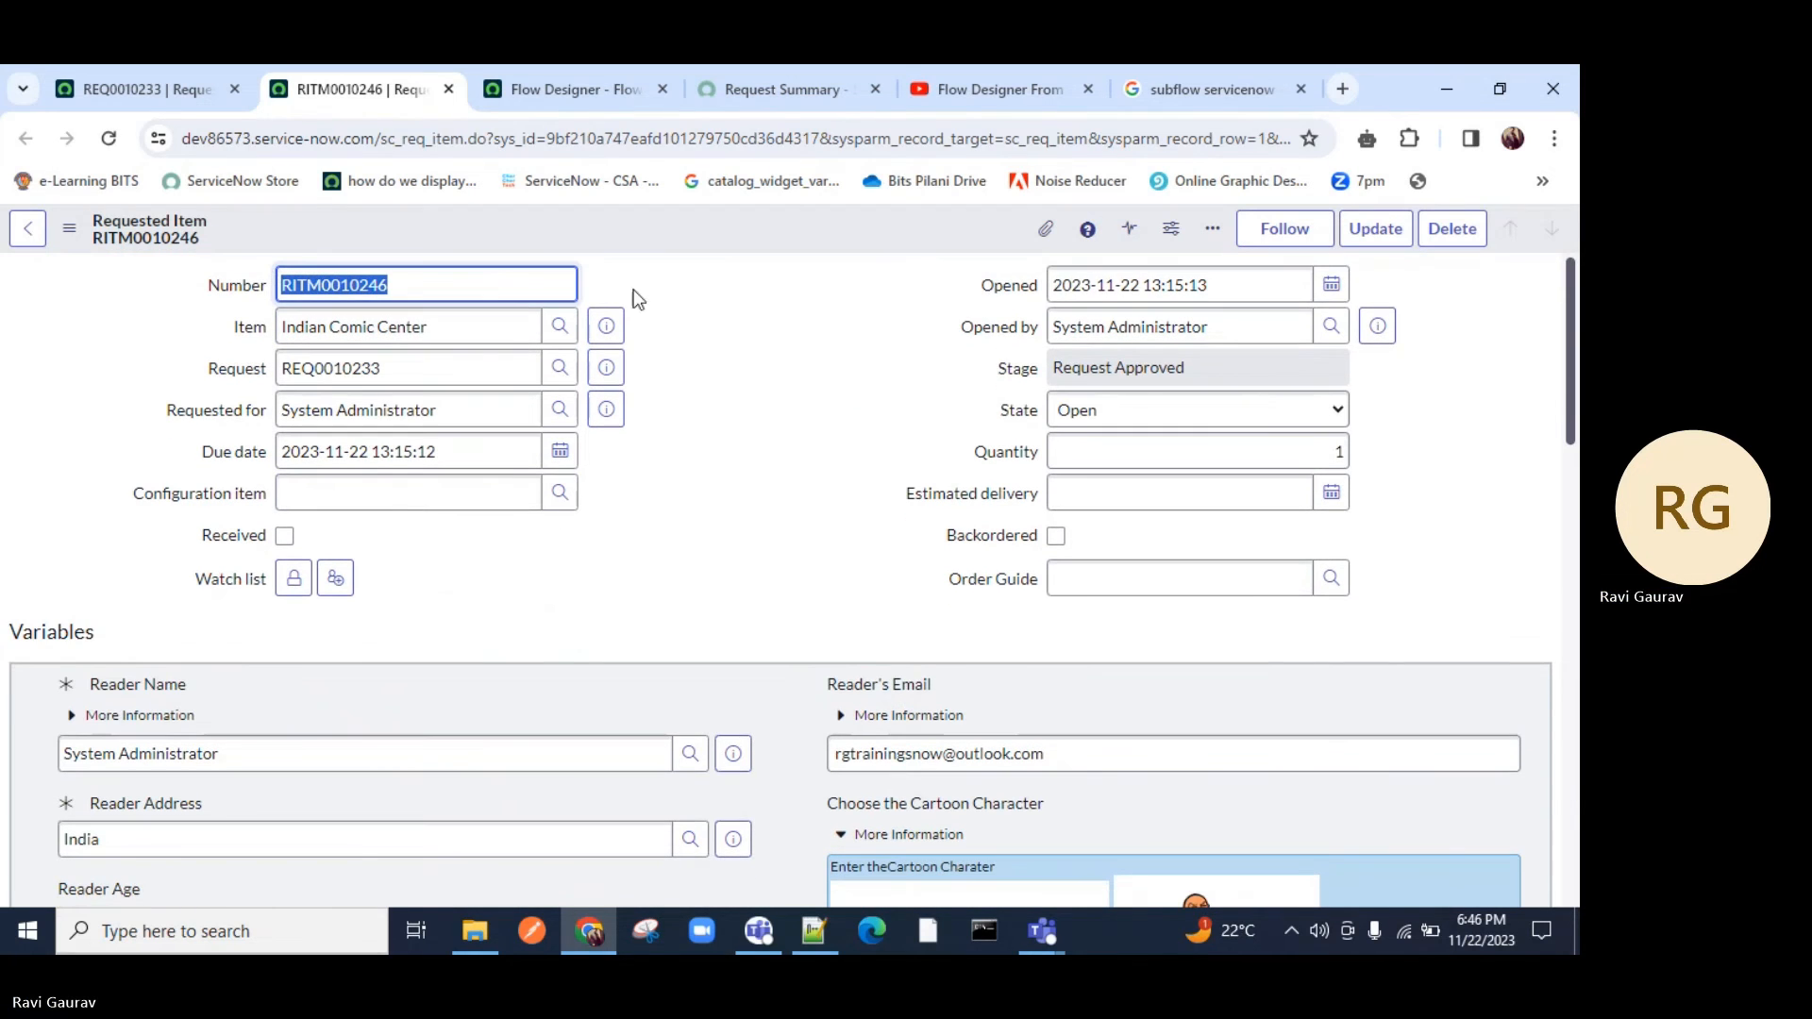
click(541, 91)
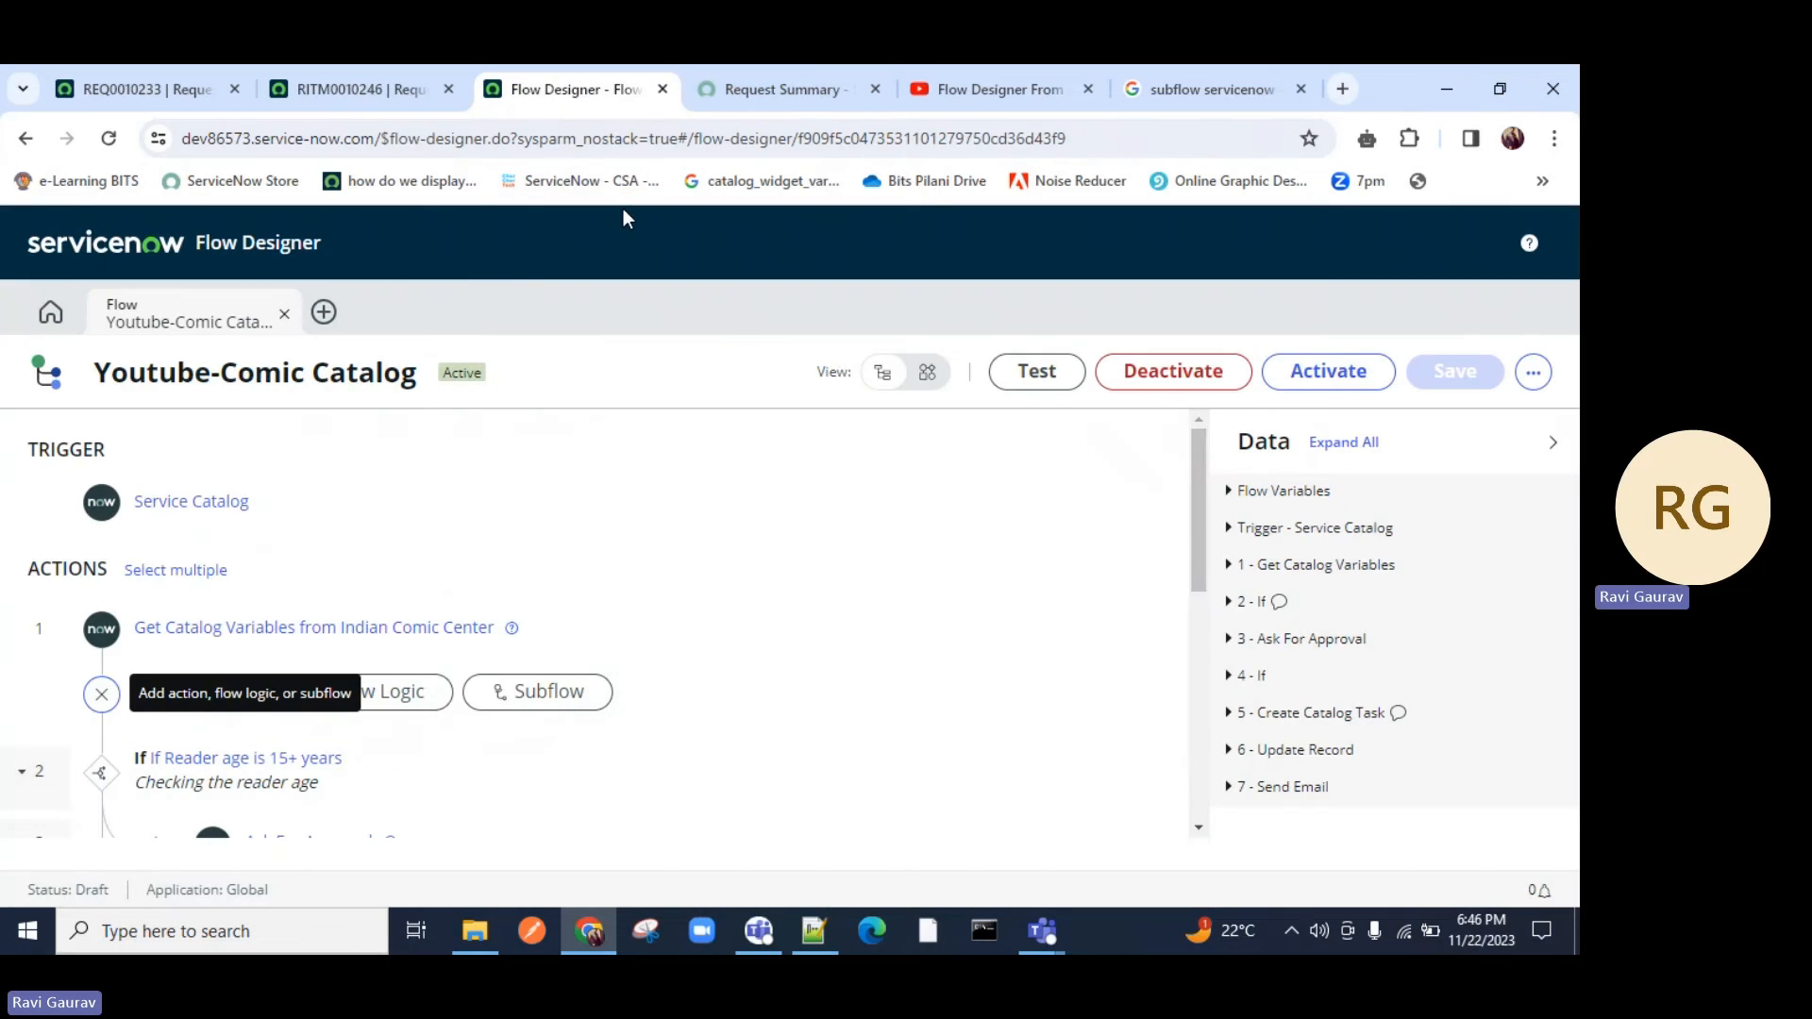
click(1008, 373)
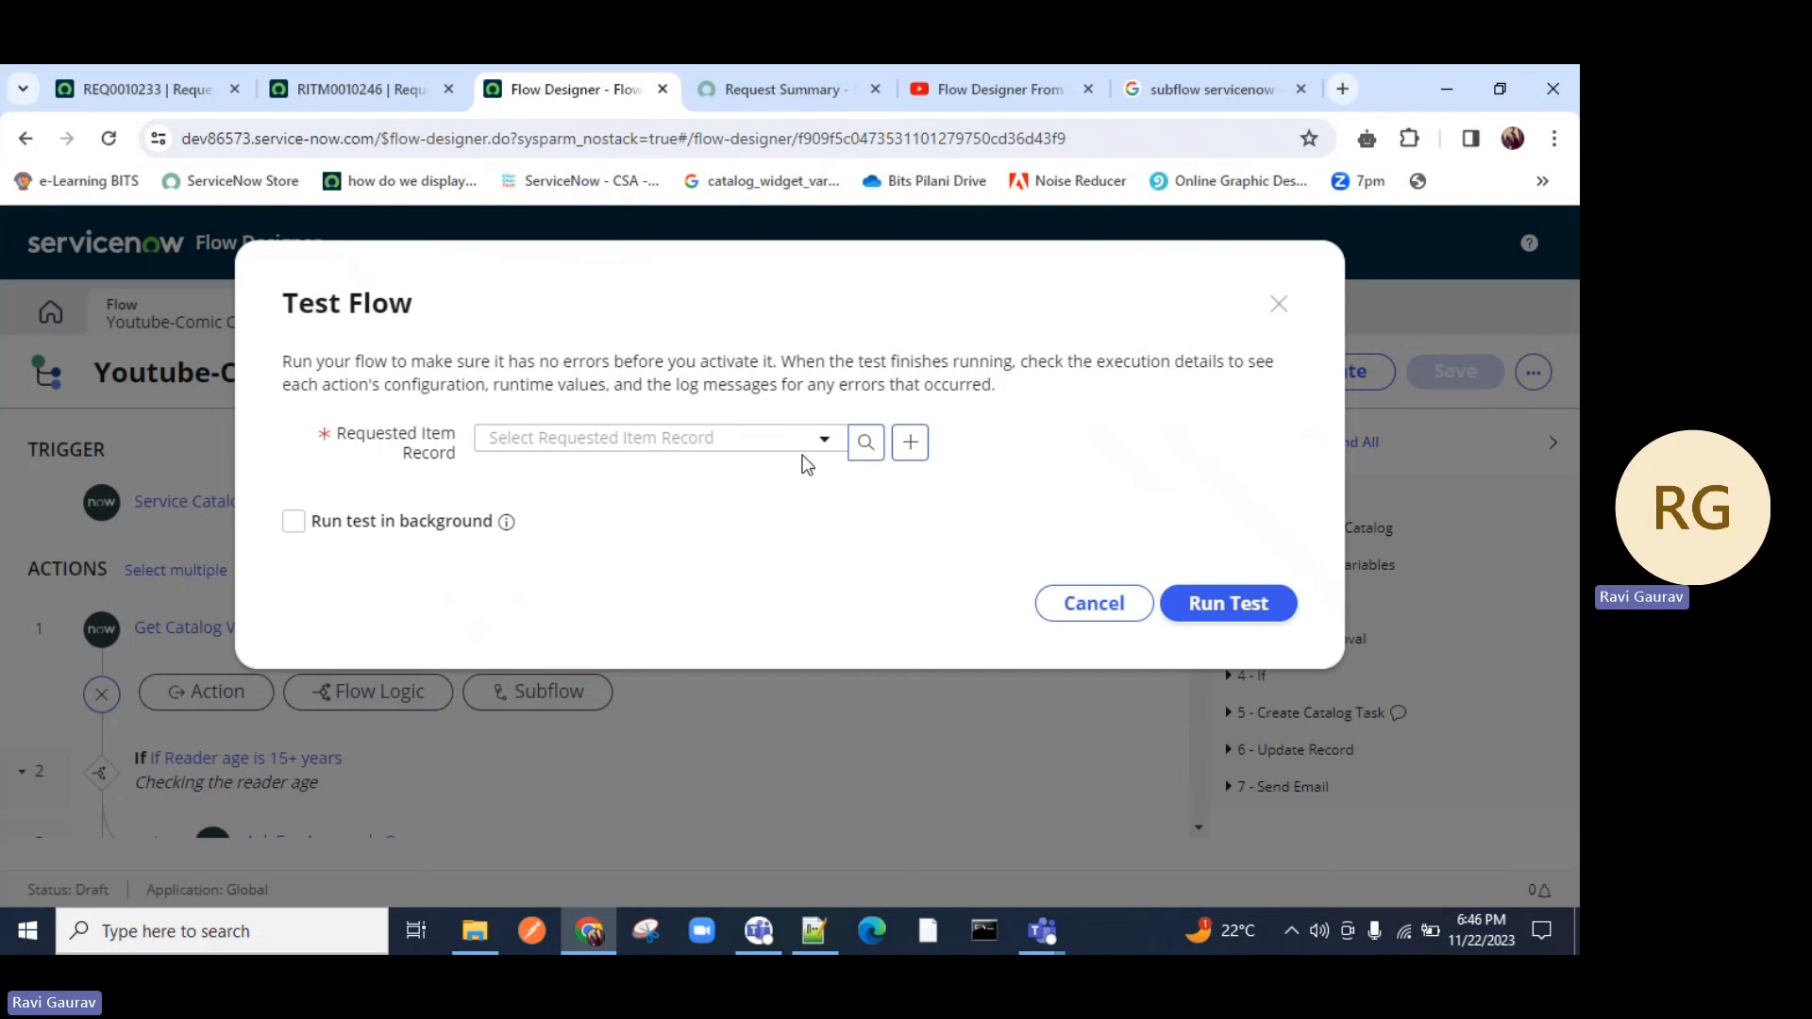
click(756, 439)
text(RITM0010246)
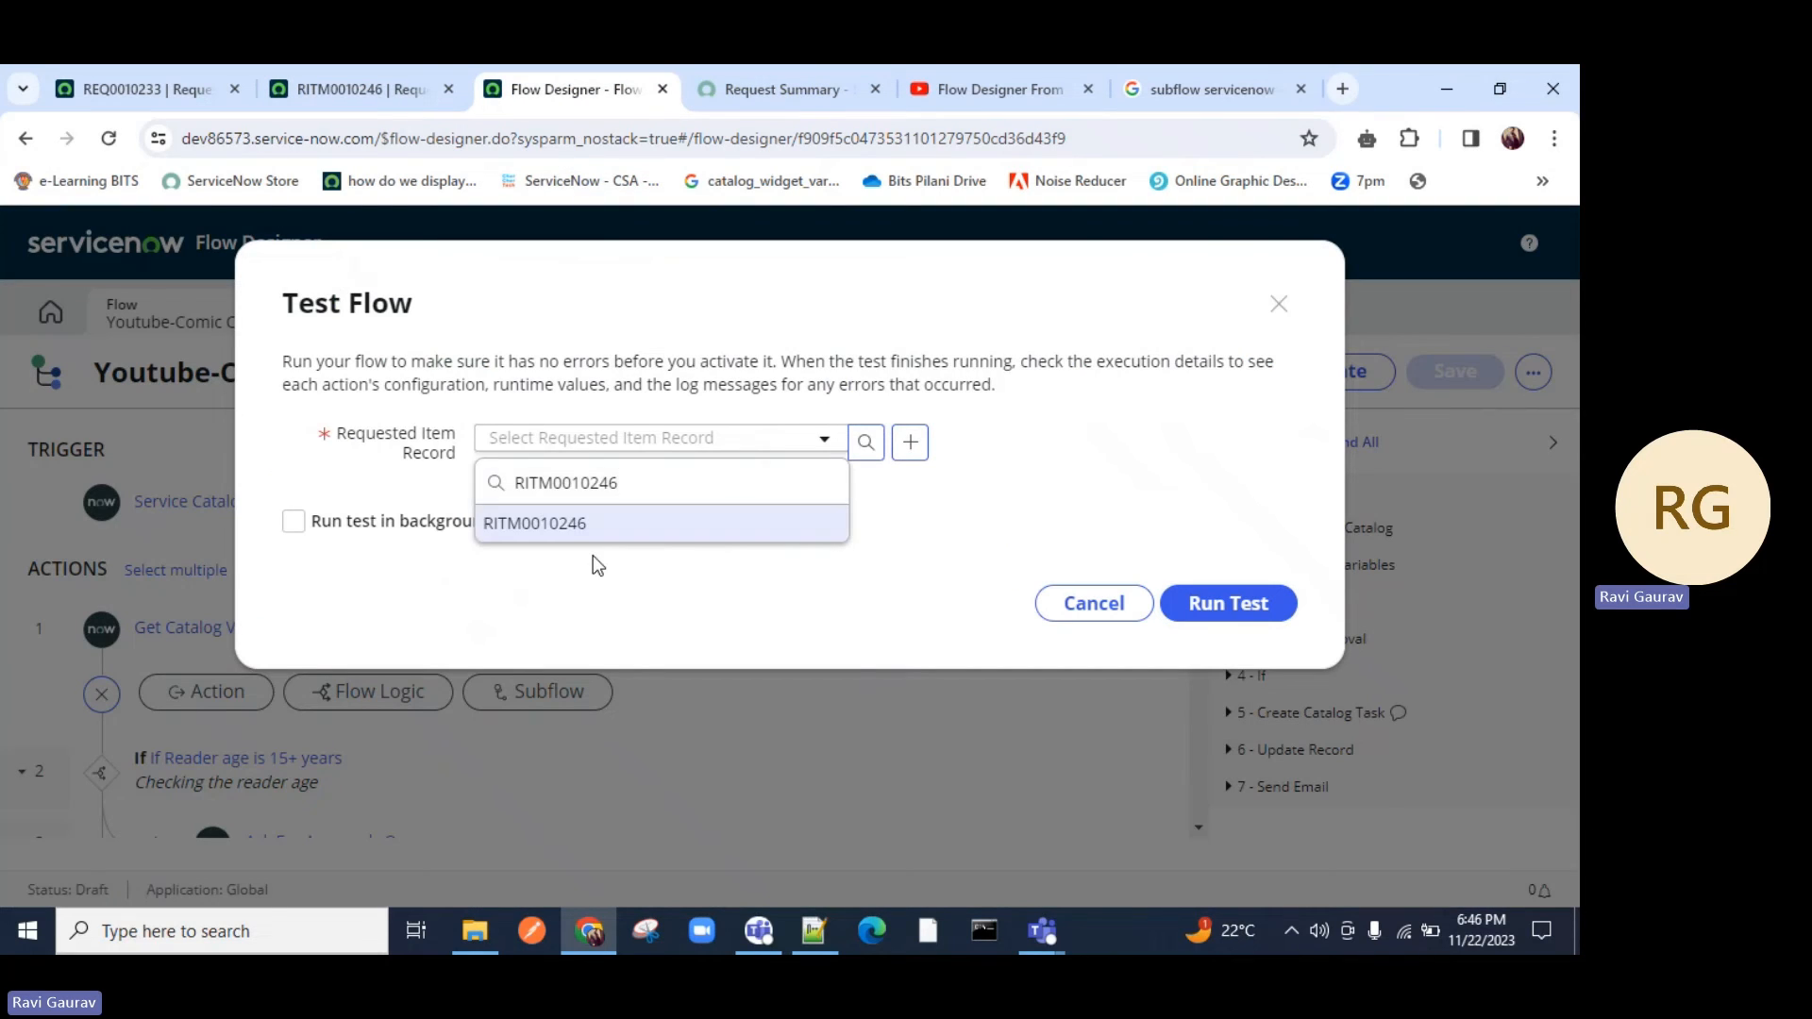
click(585, 524)
click(1217, 609)
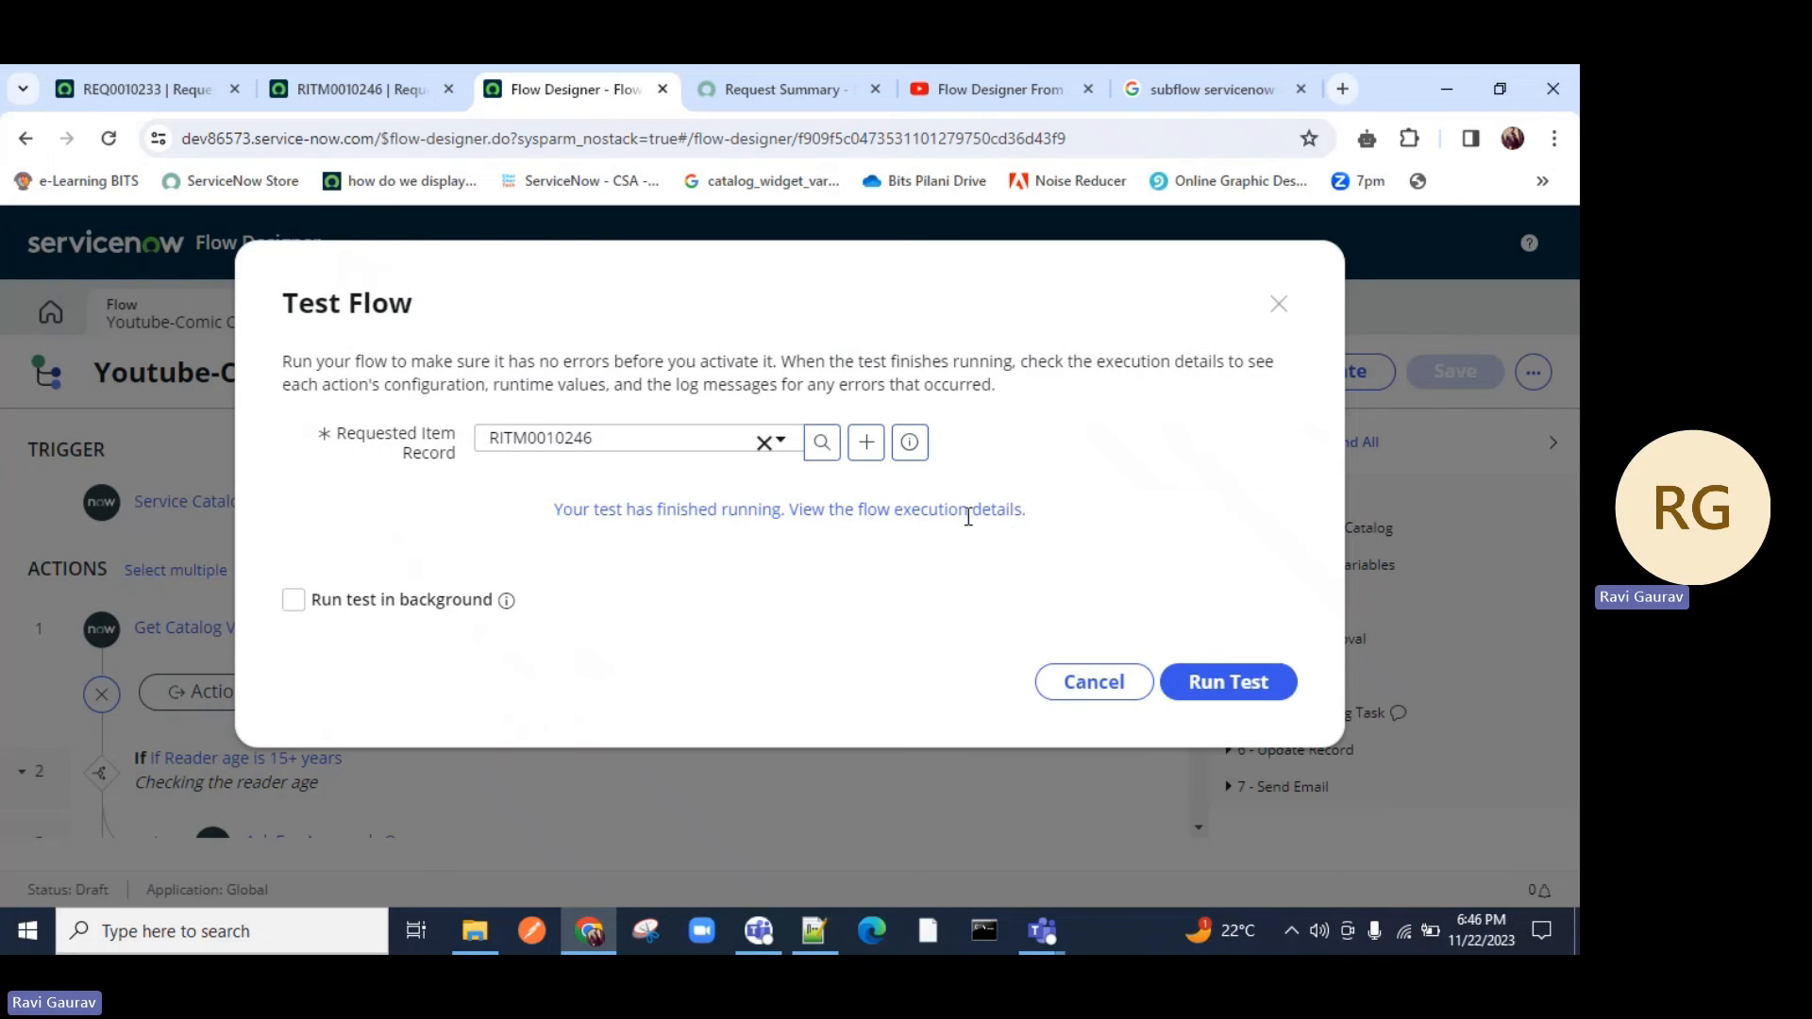
Open the test's flow execution details and examine the state of each Youtube-Comic Catalog action.
click(814, 512)
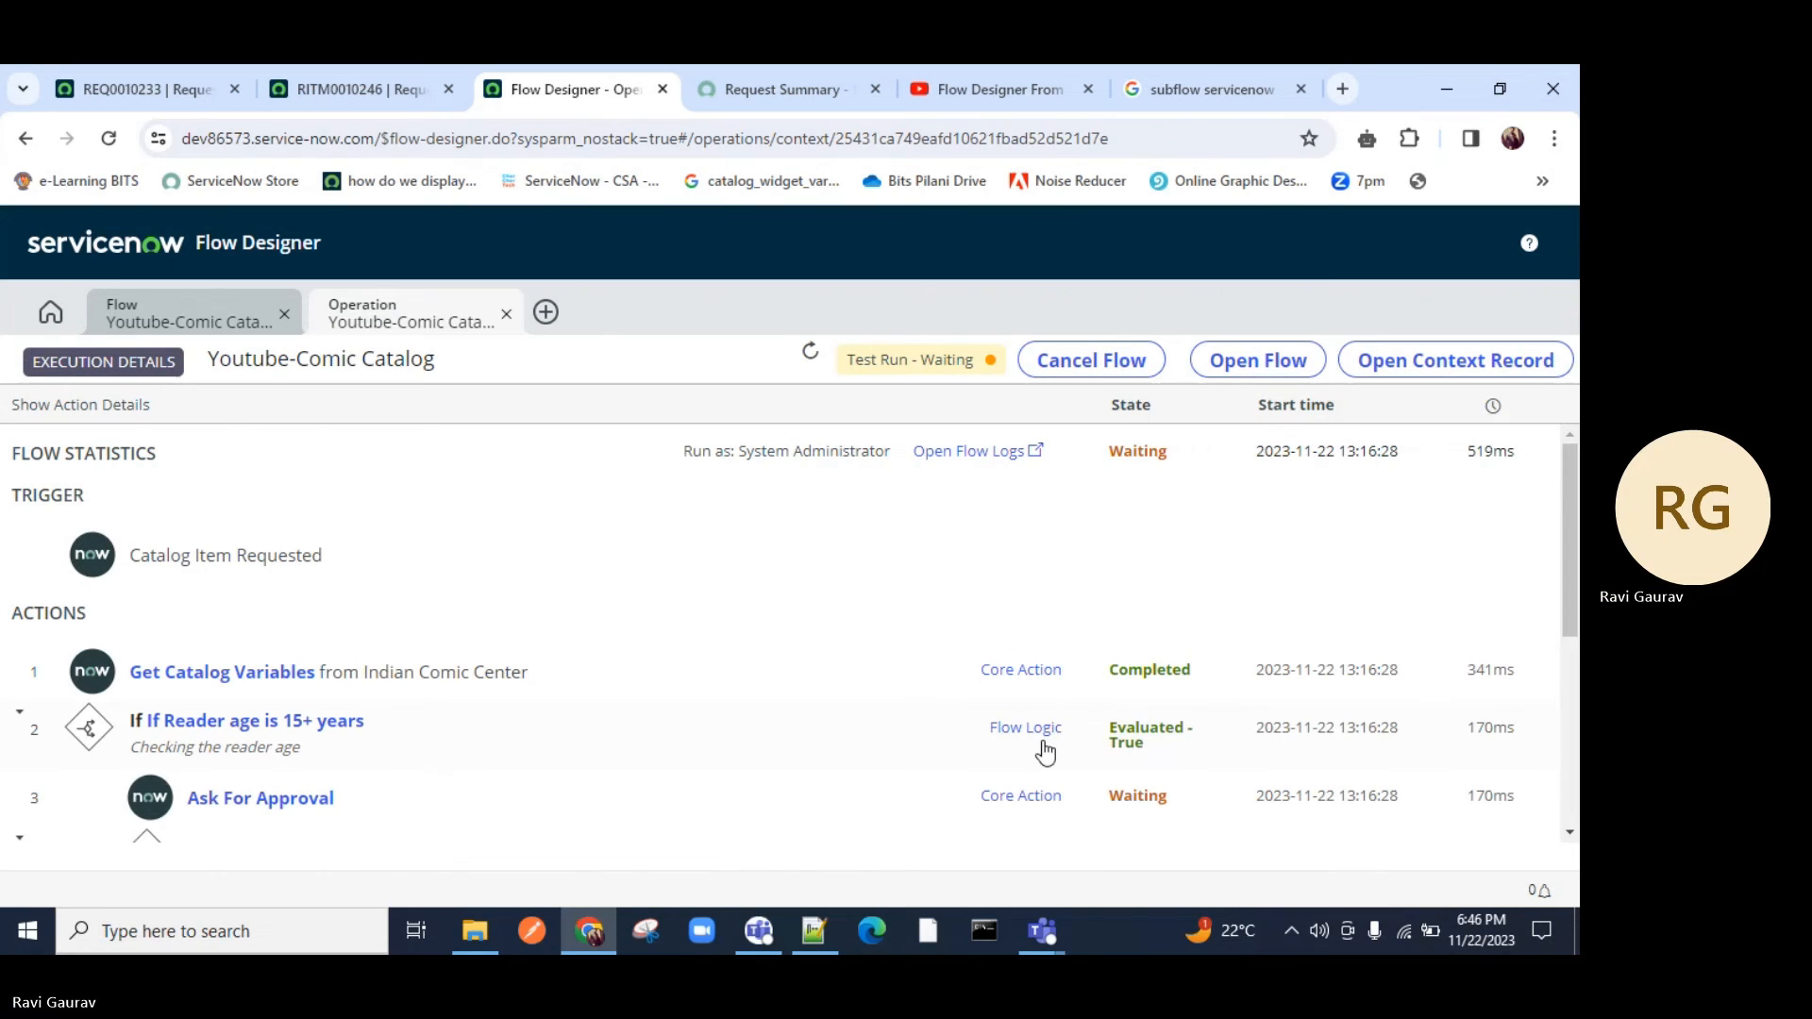
scroll(1029, 700, down, 1)
scroll(1029, 700, up, 1)
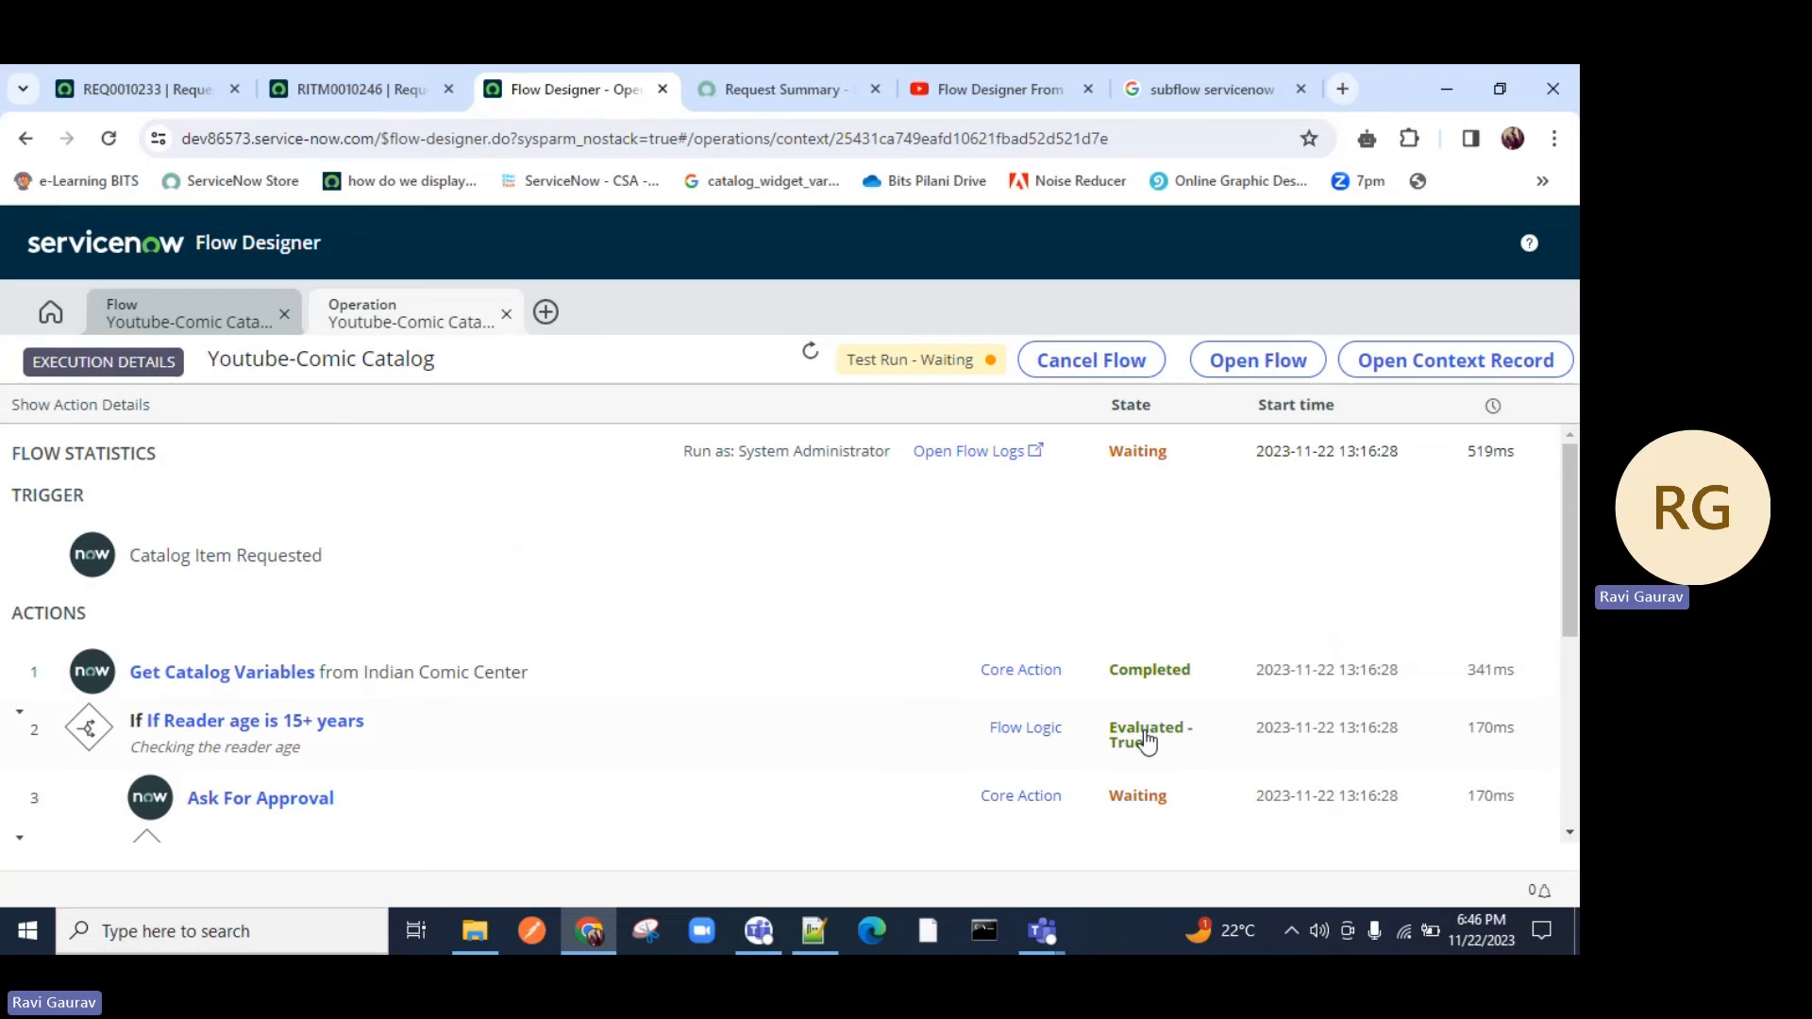
scroll(967, 706, down, 1)
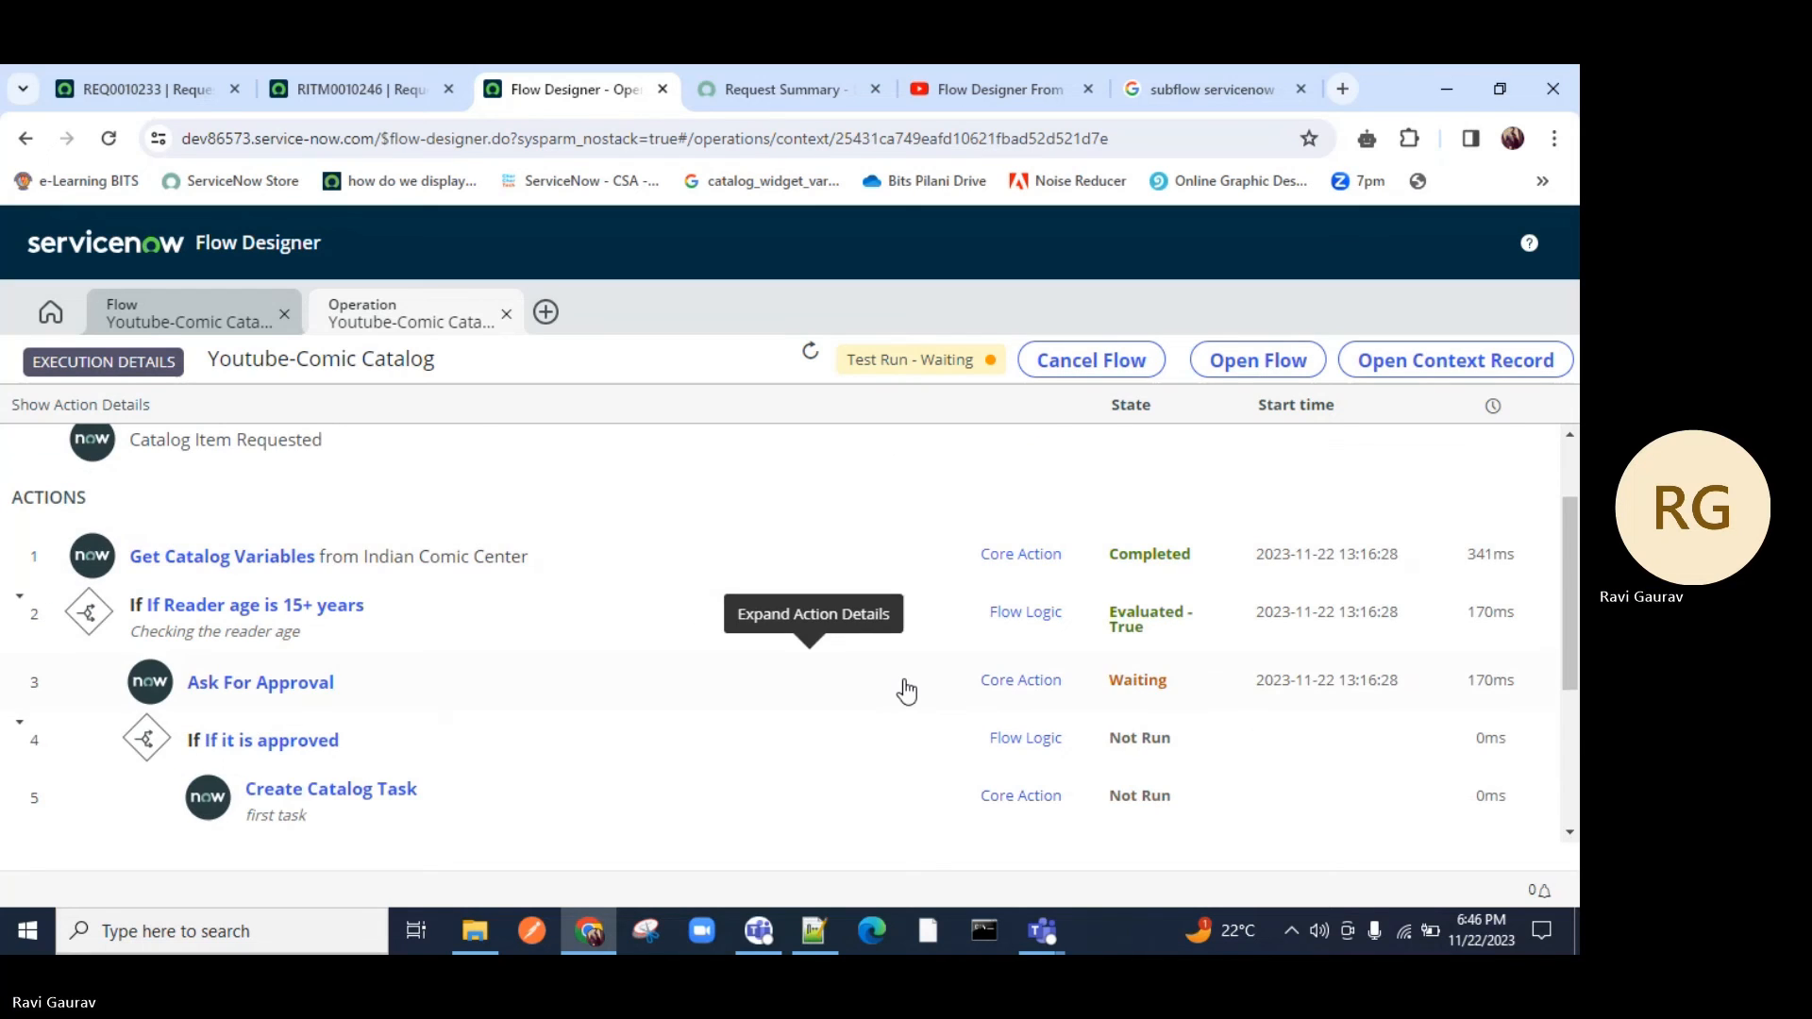
scroll(906, 689, down, 1)
scroll(904, 689, down, 2)
scroll(902, 679, up, 4)
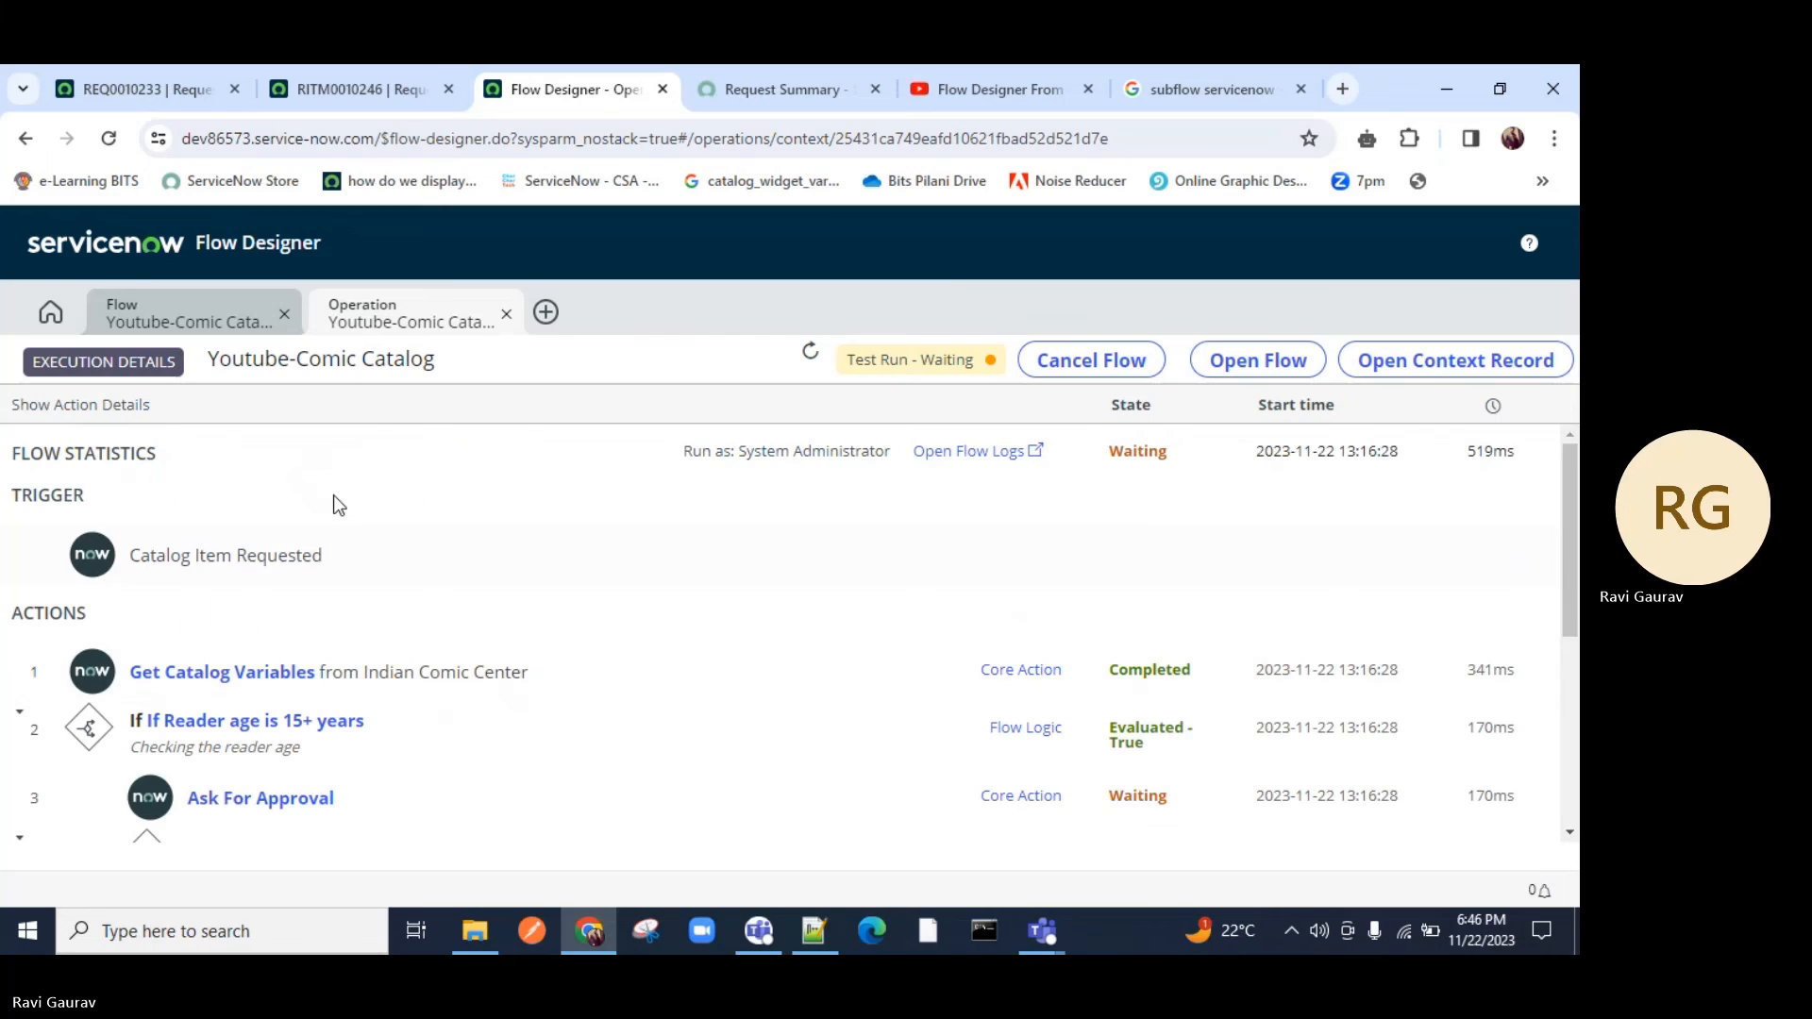
Reload the requested item page and examine the Approvers list for records created by the test run.
click(207, 307)
click(375, 76)
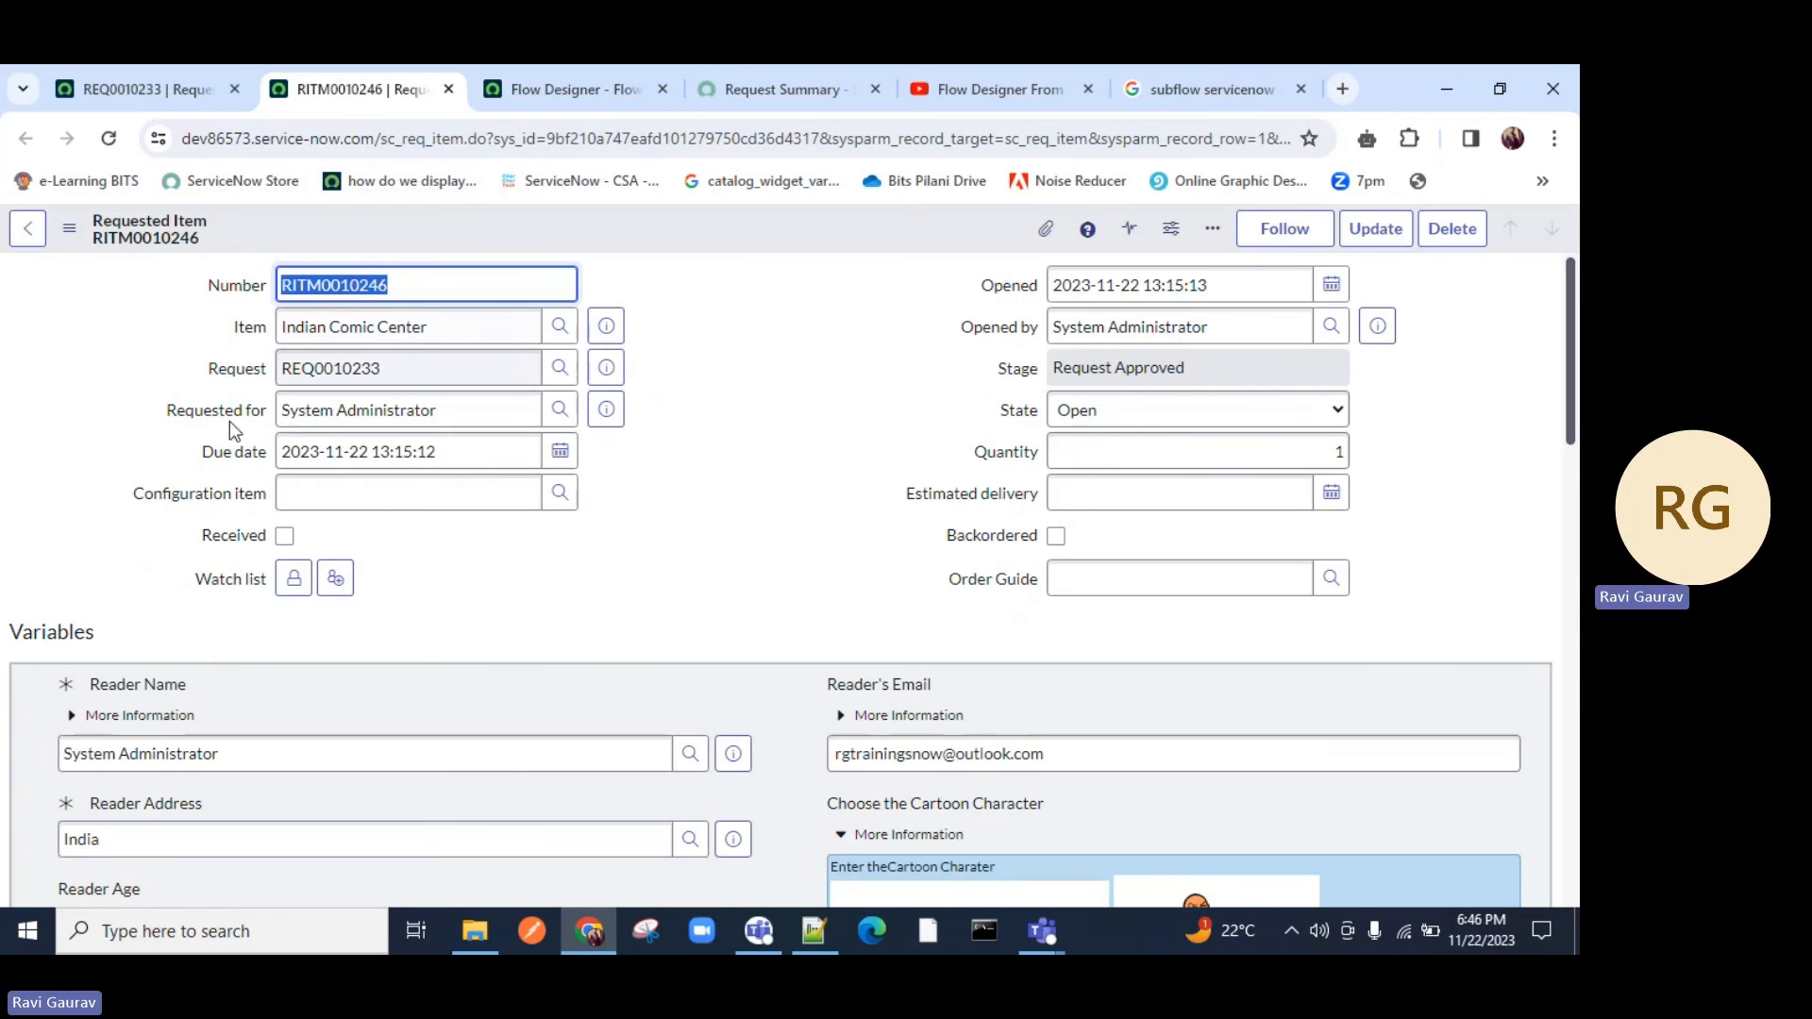
click(110, 140)
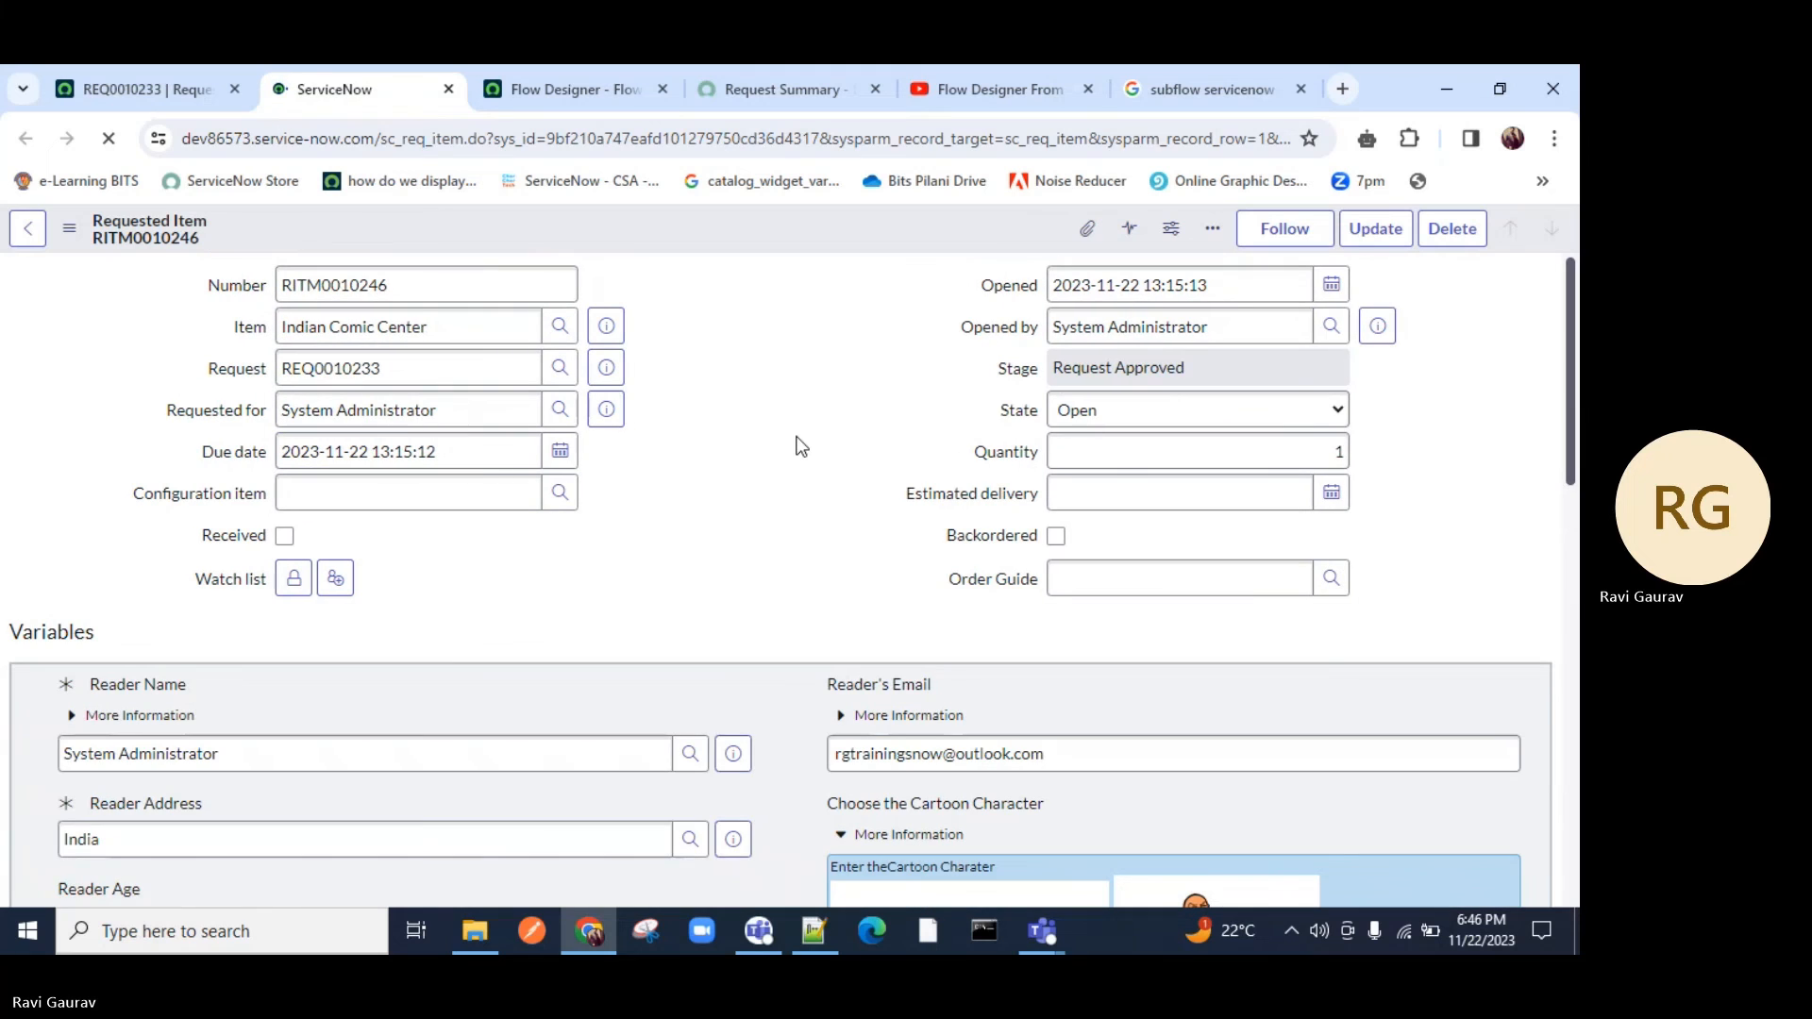
scroll(677, 444, down, 15)
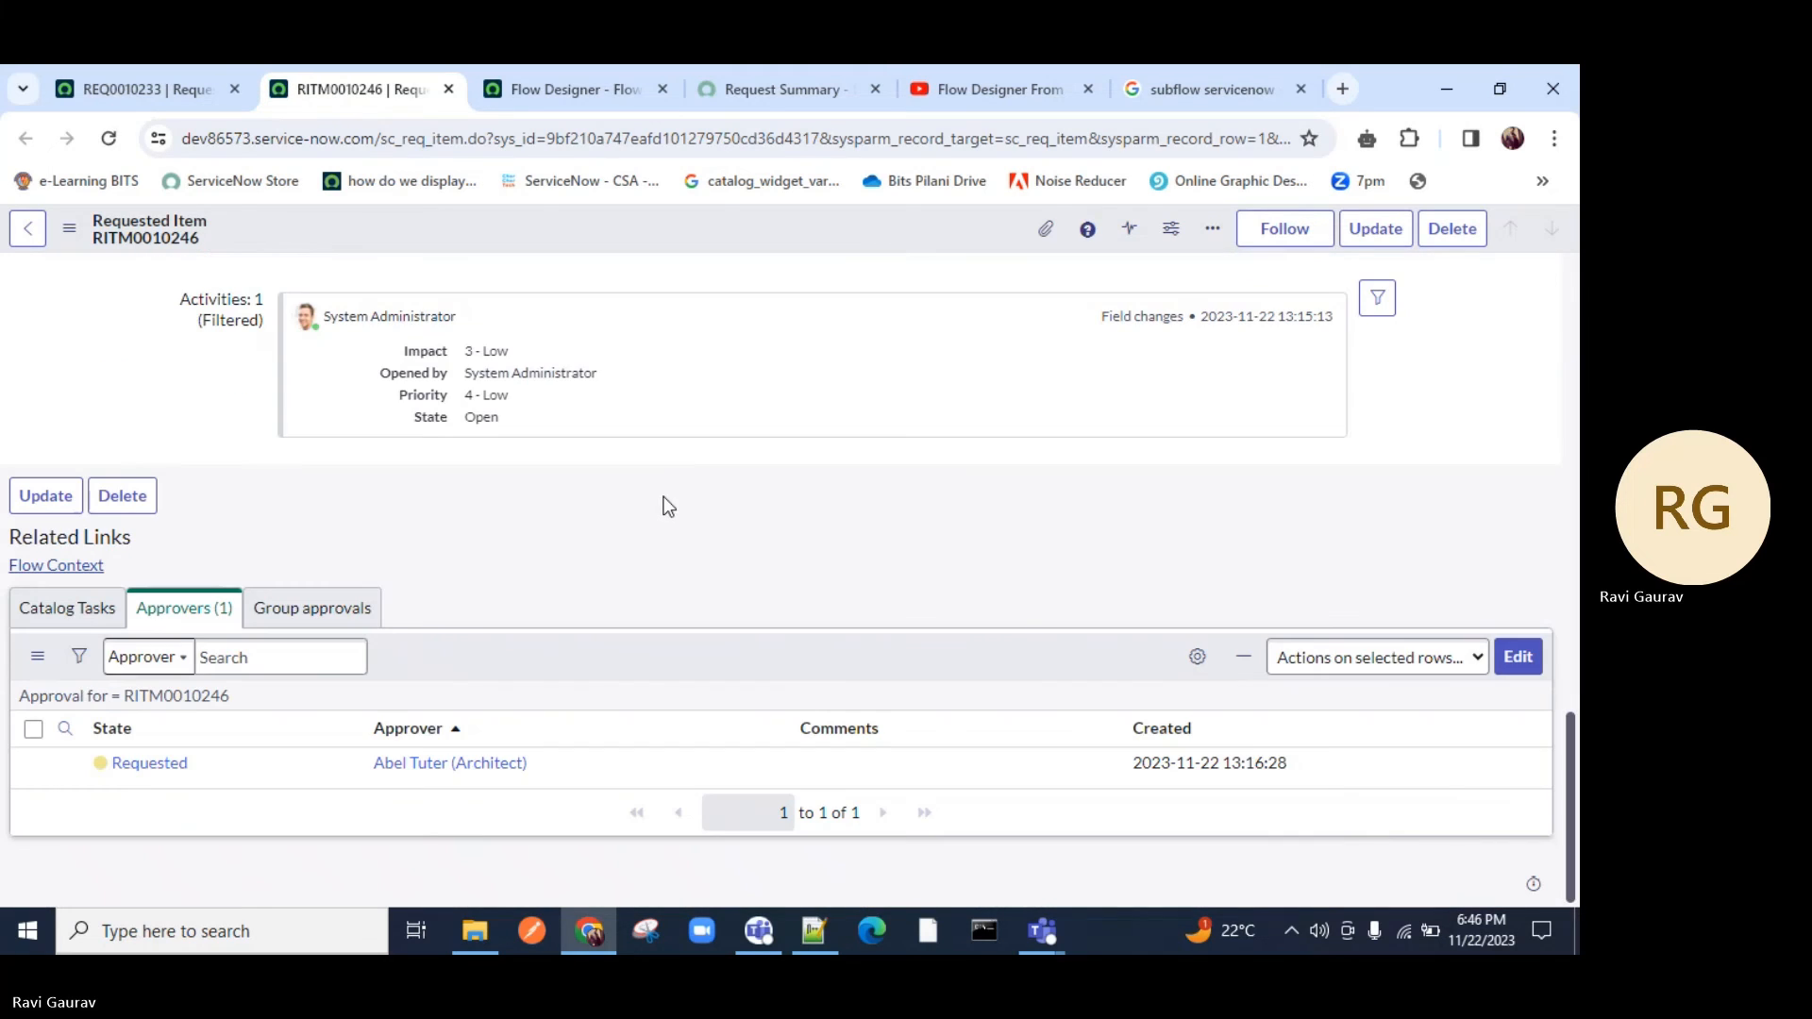
scroll(641, 528, up, 15)
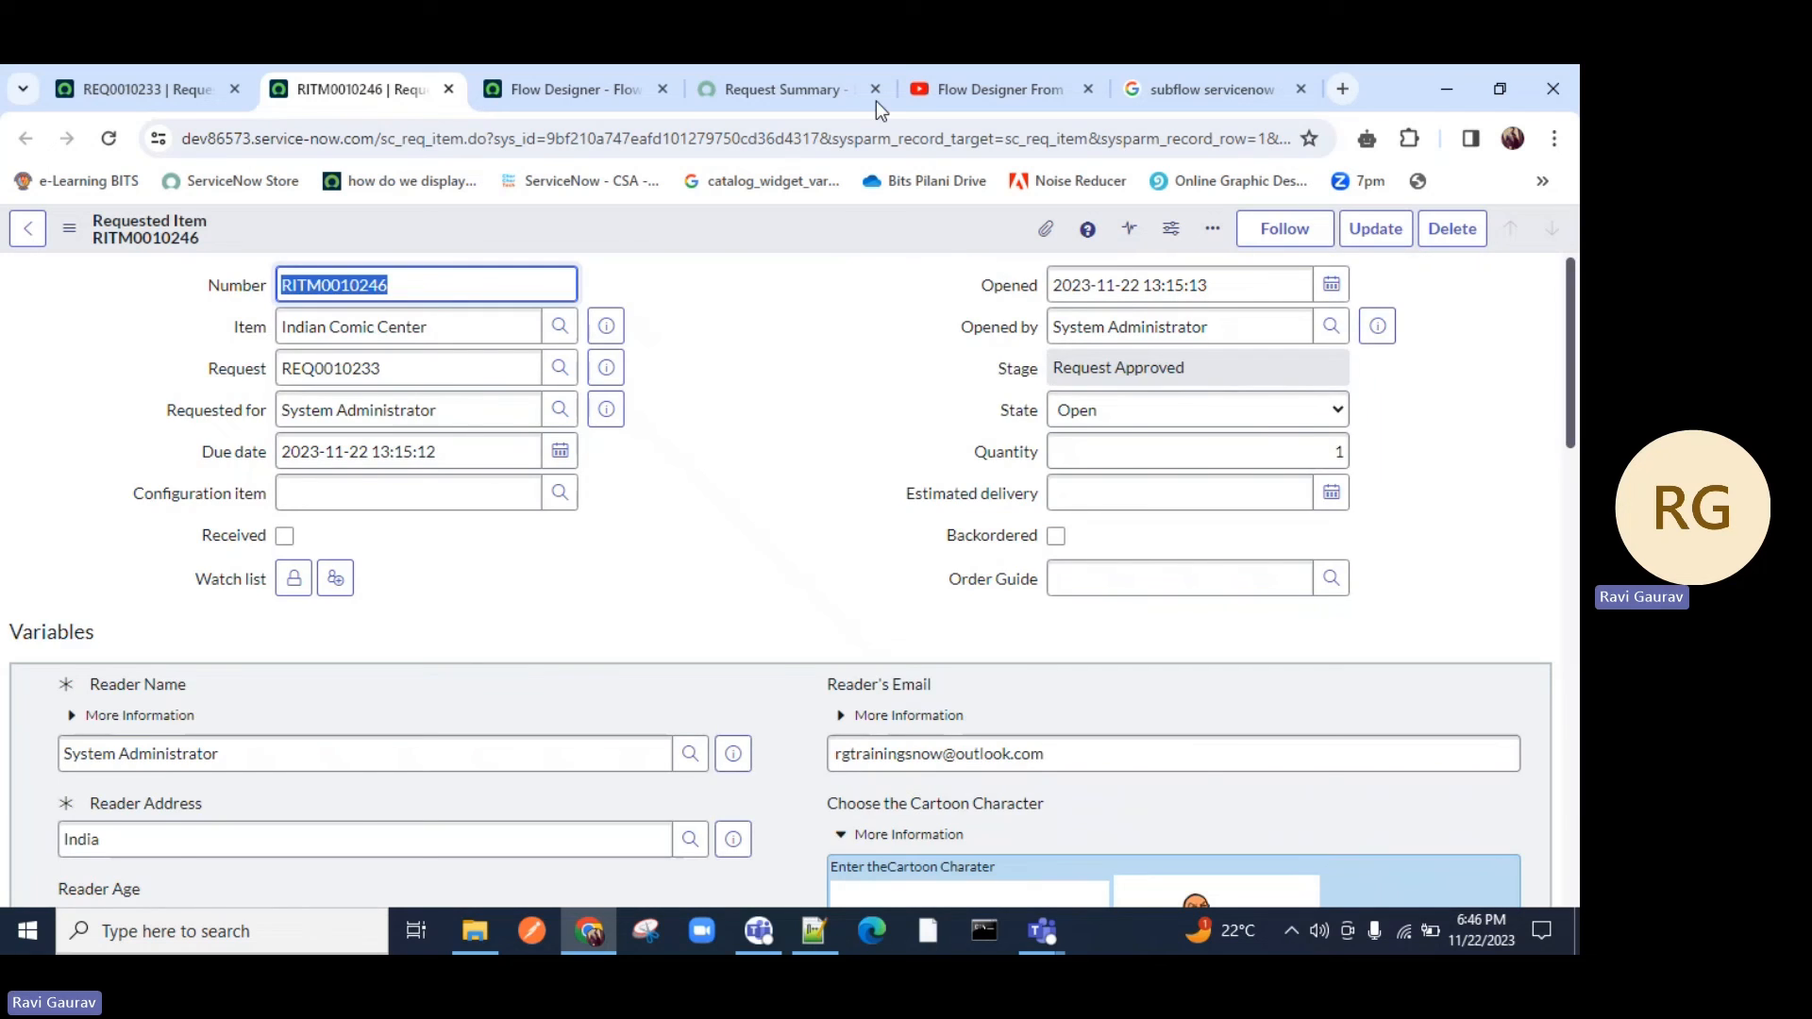
Return to Flow Designer, dismiss the Test Flow dialog and close the test run's execution details.
click(780, 91)
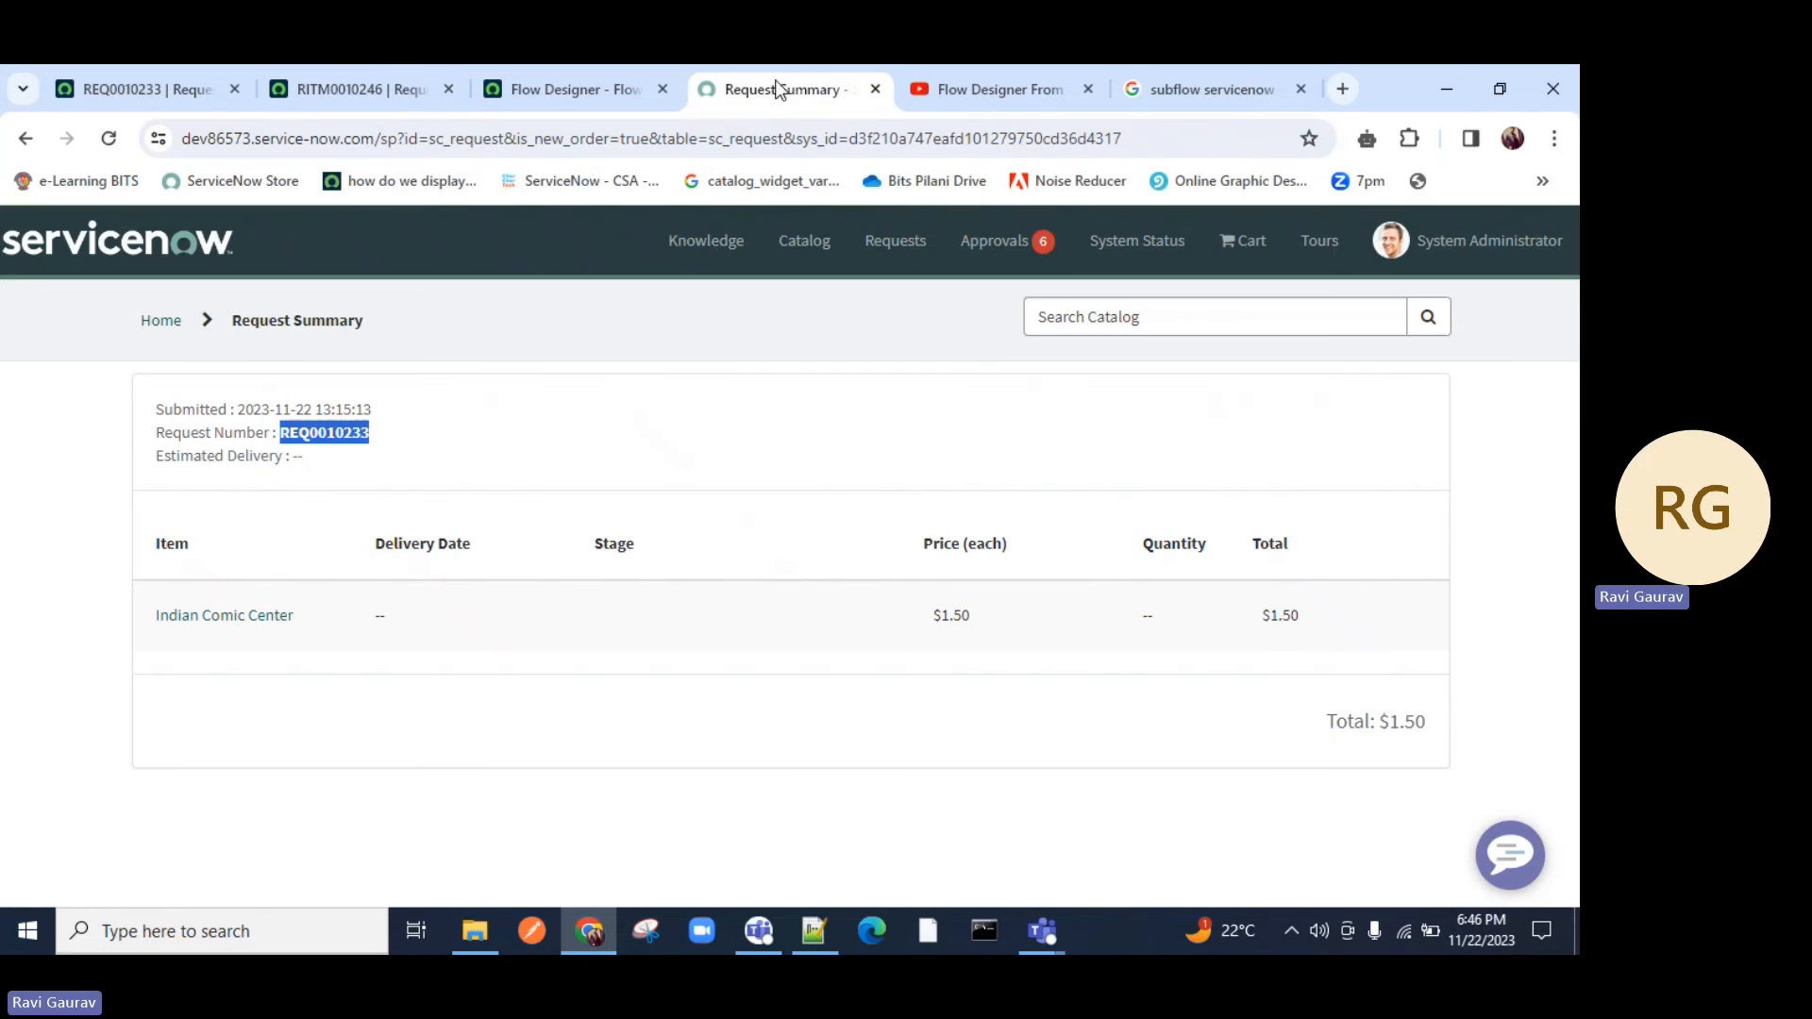
click(965, 77)
click(625, 75)
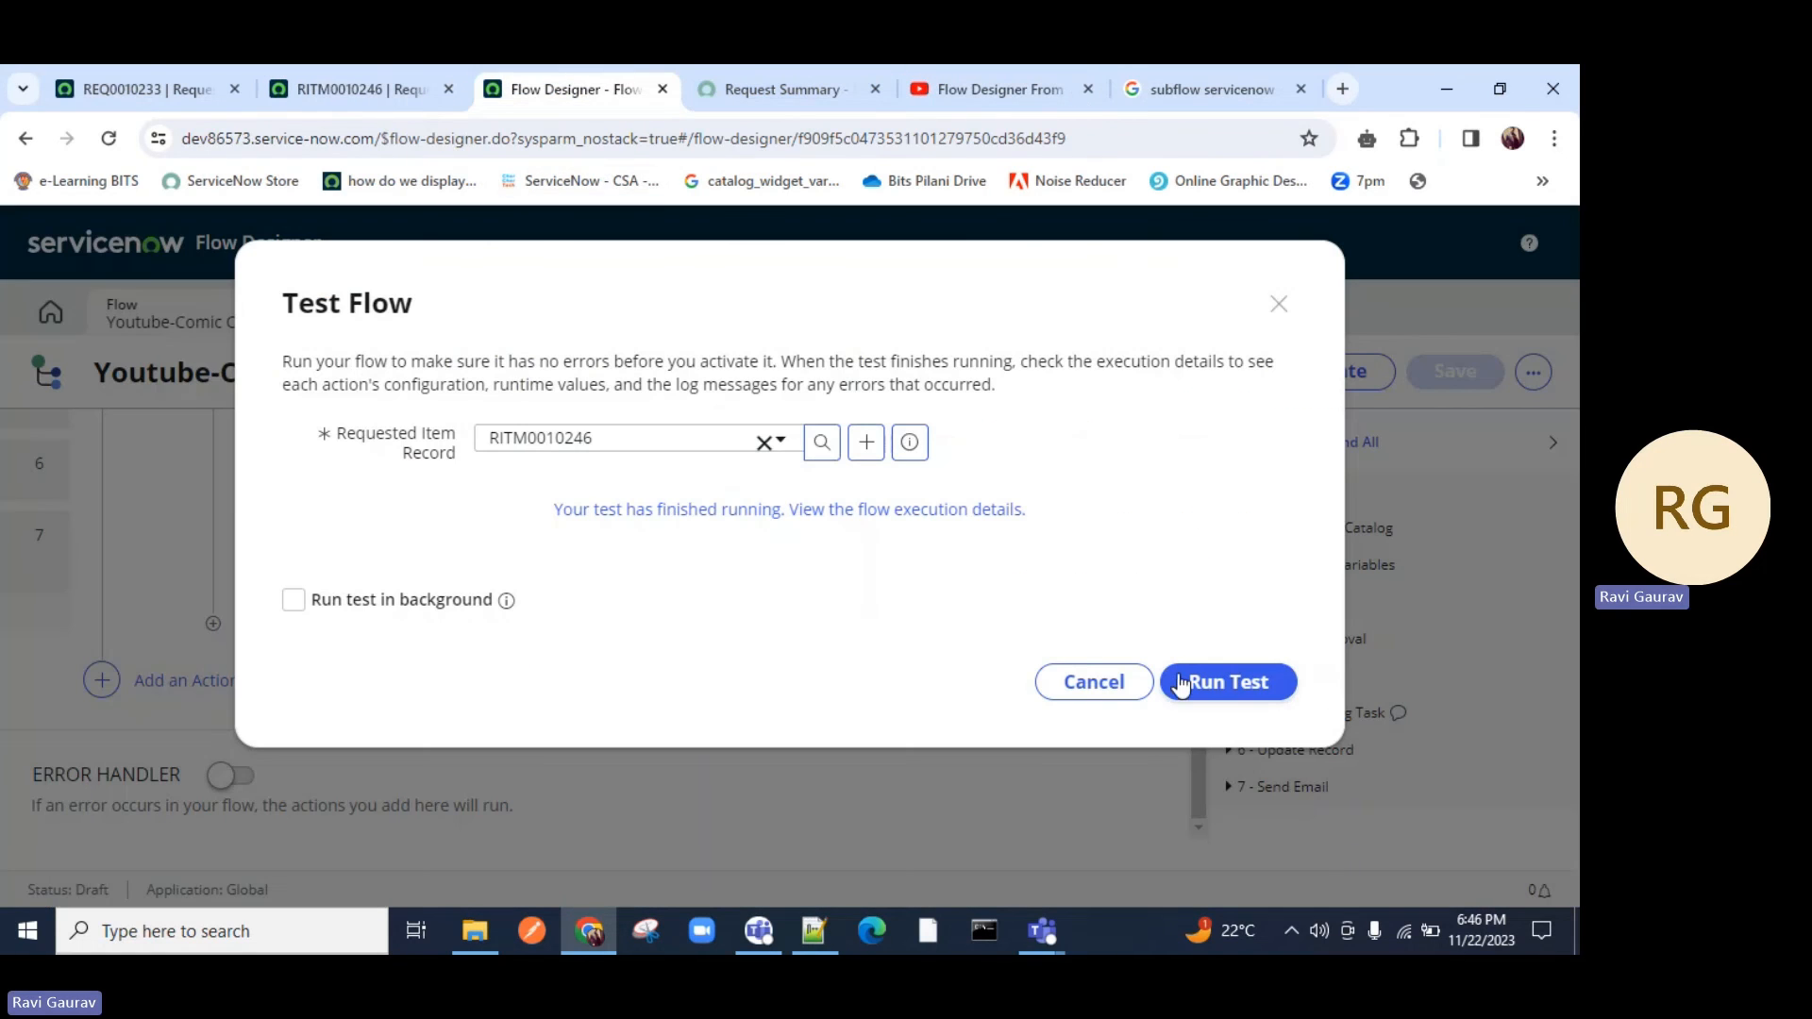
click(1106, 694)
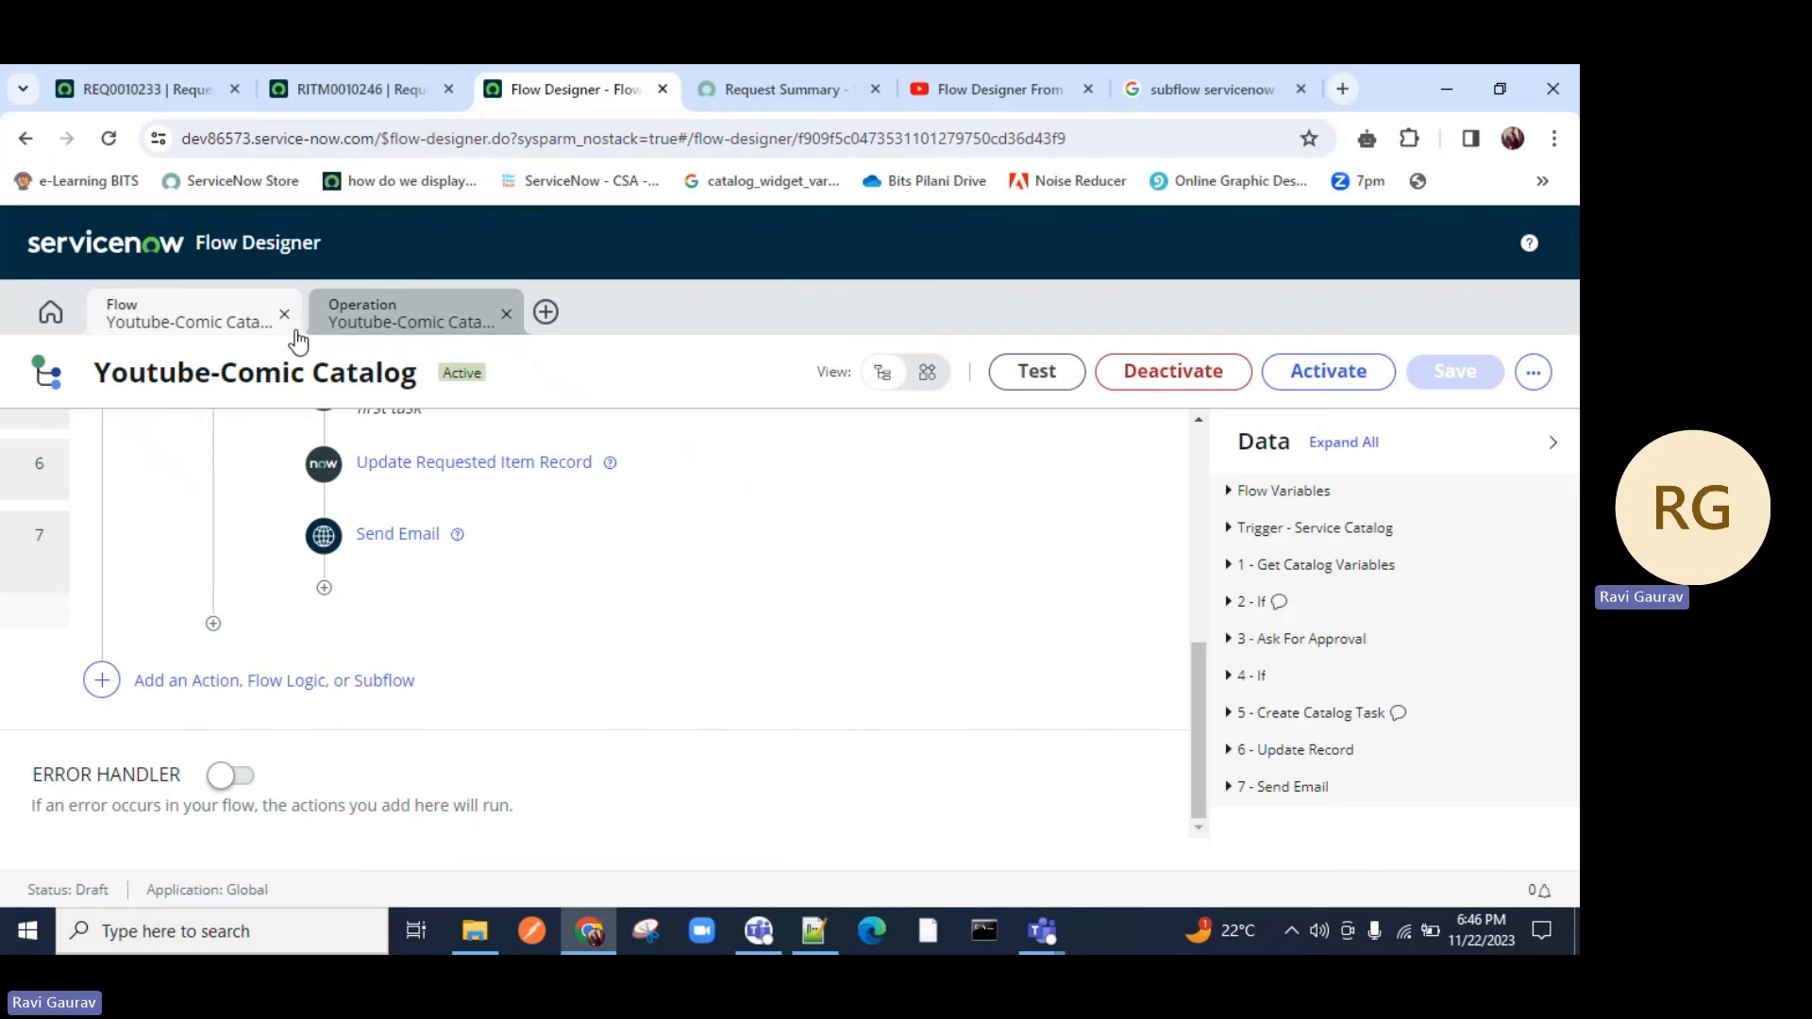
click(425, 320)
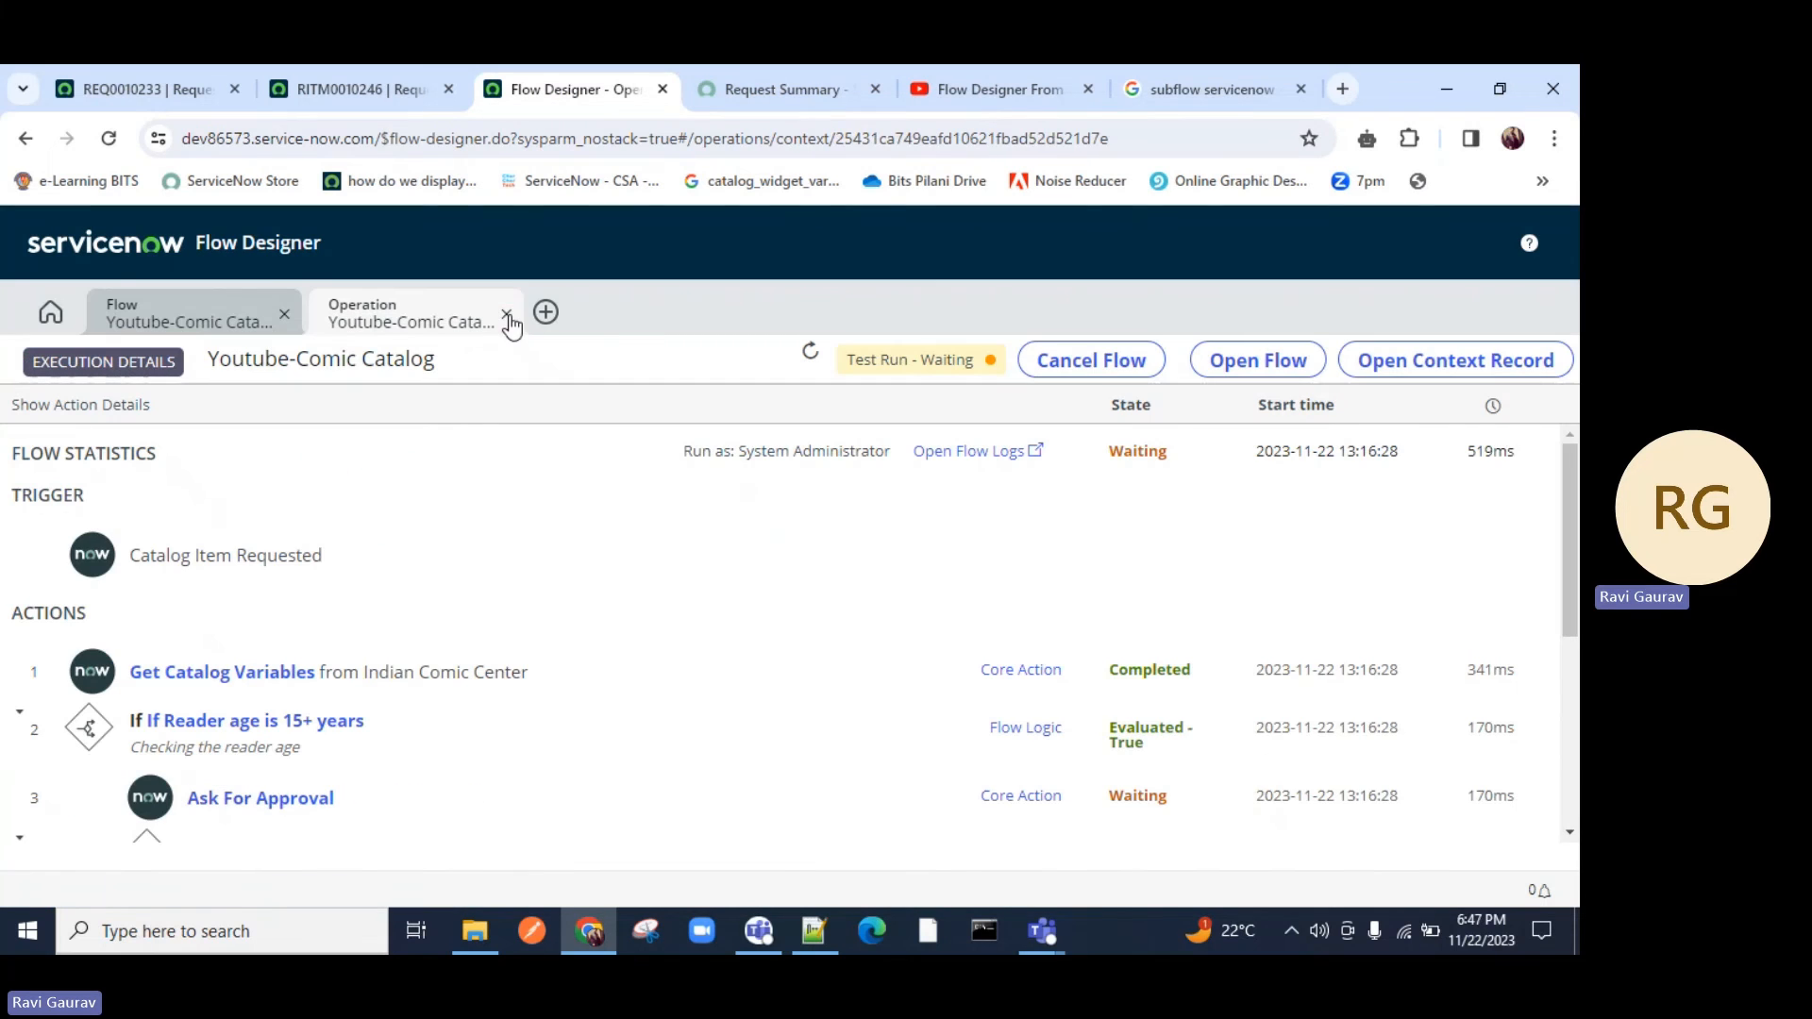
click(274, 326)
click(284, 314)
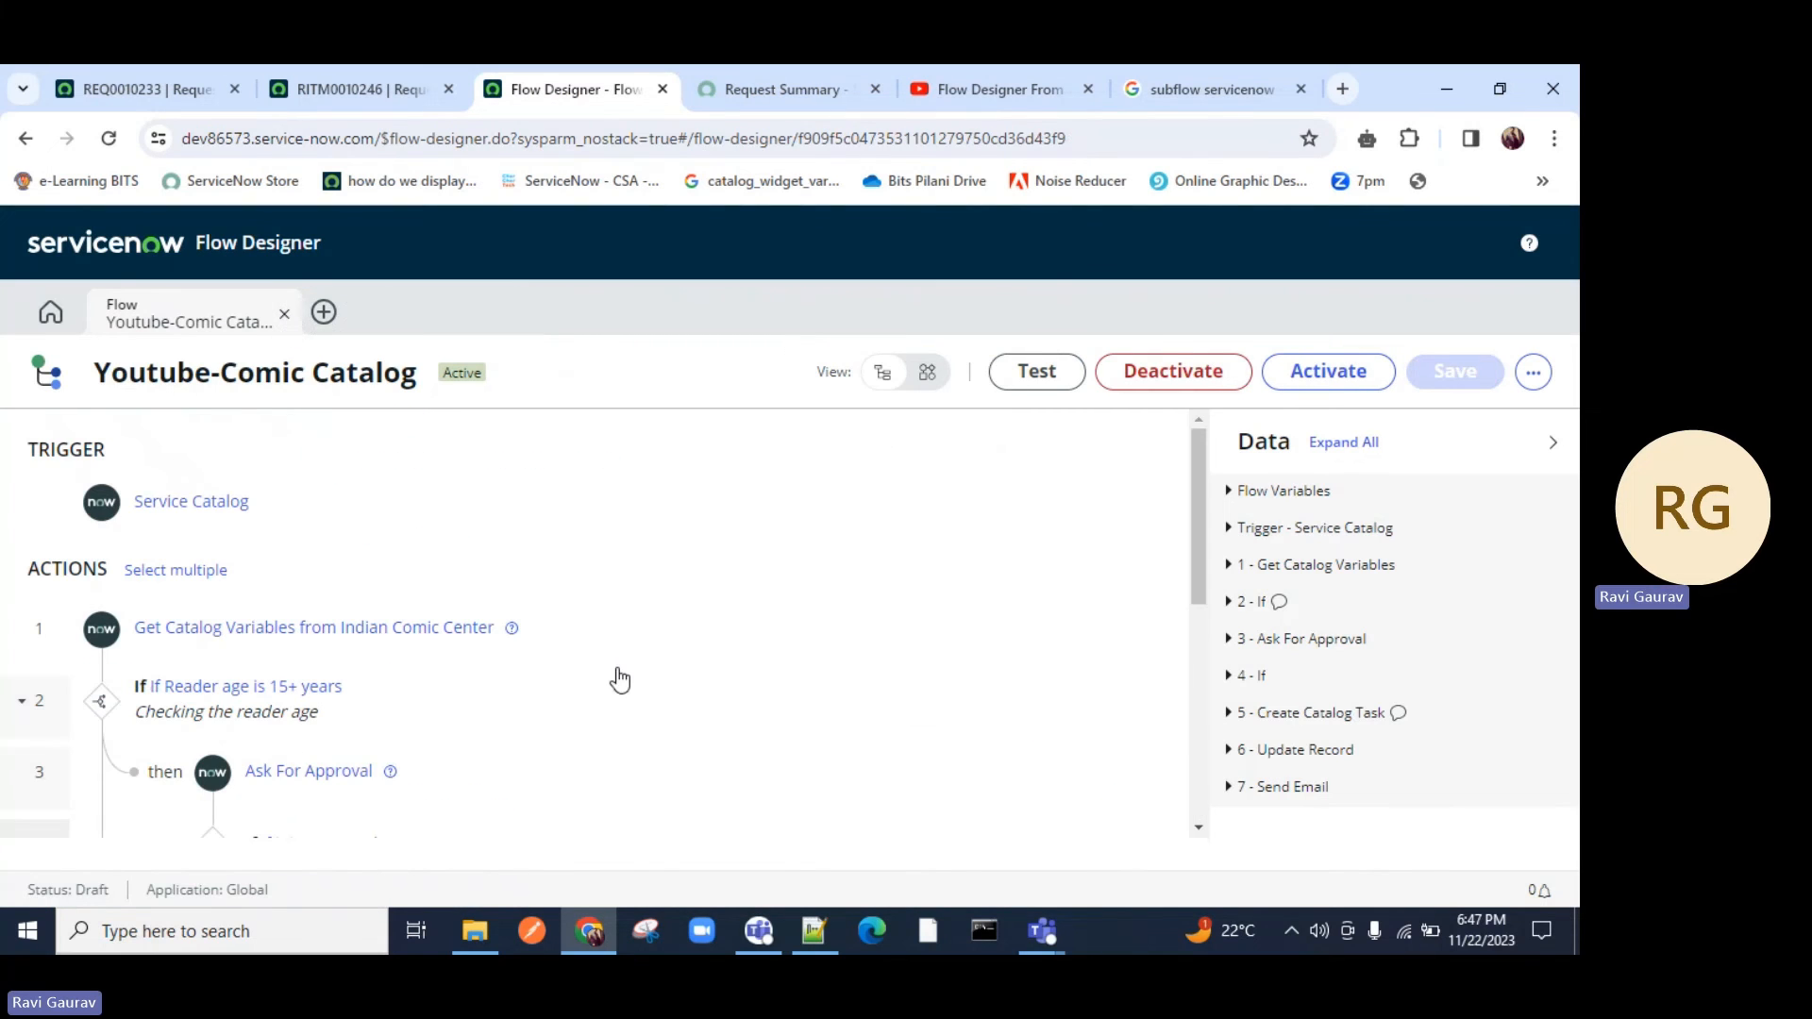
Reload the Youtube-Comic Catalog flow in Flow Designer and open its Test Flow dialog.
scroll(434, 717, down, 3)
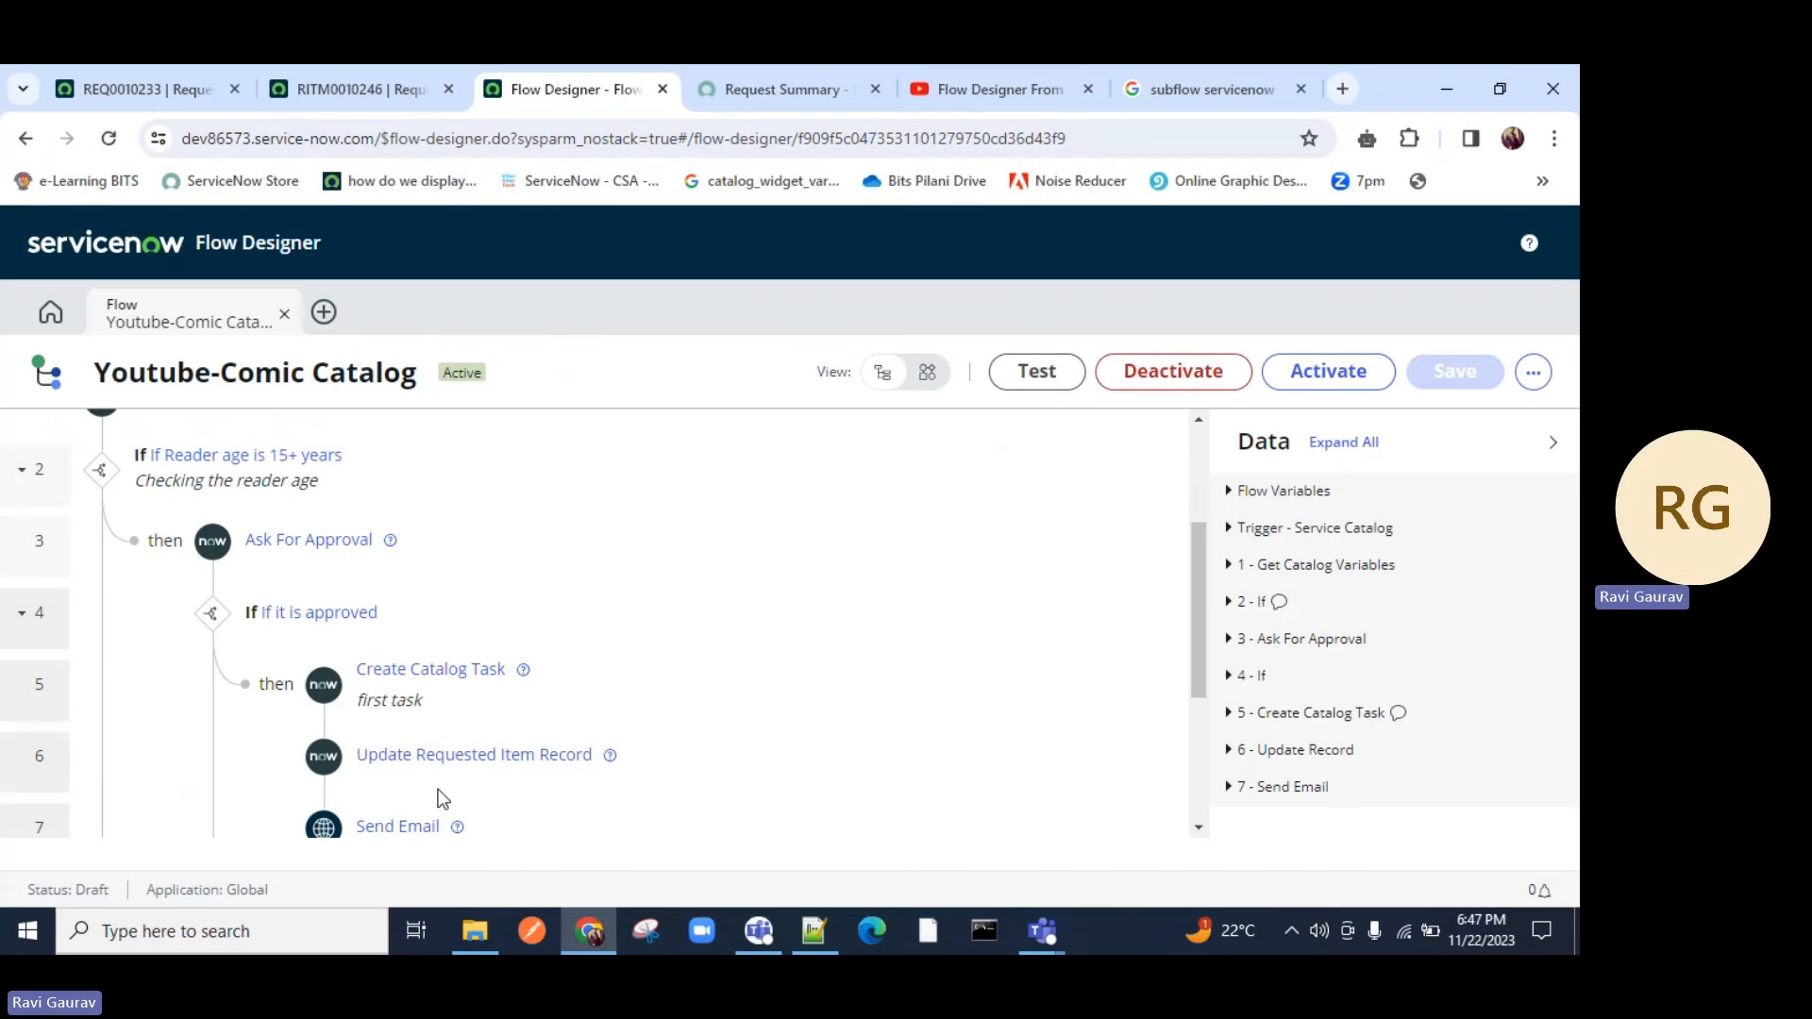
scroll(421, 683, up, 3)
click(107, 142)
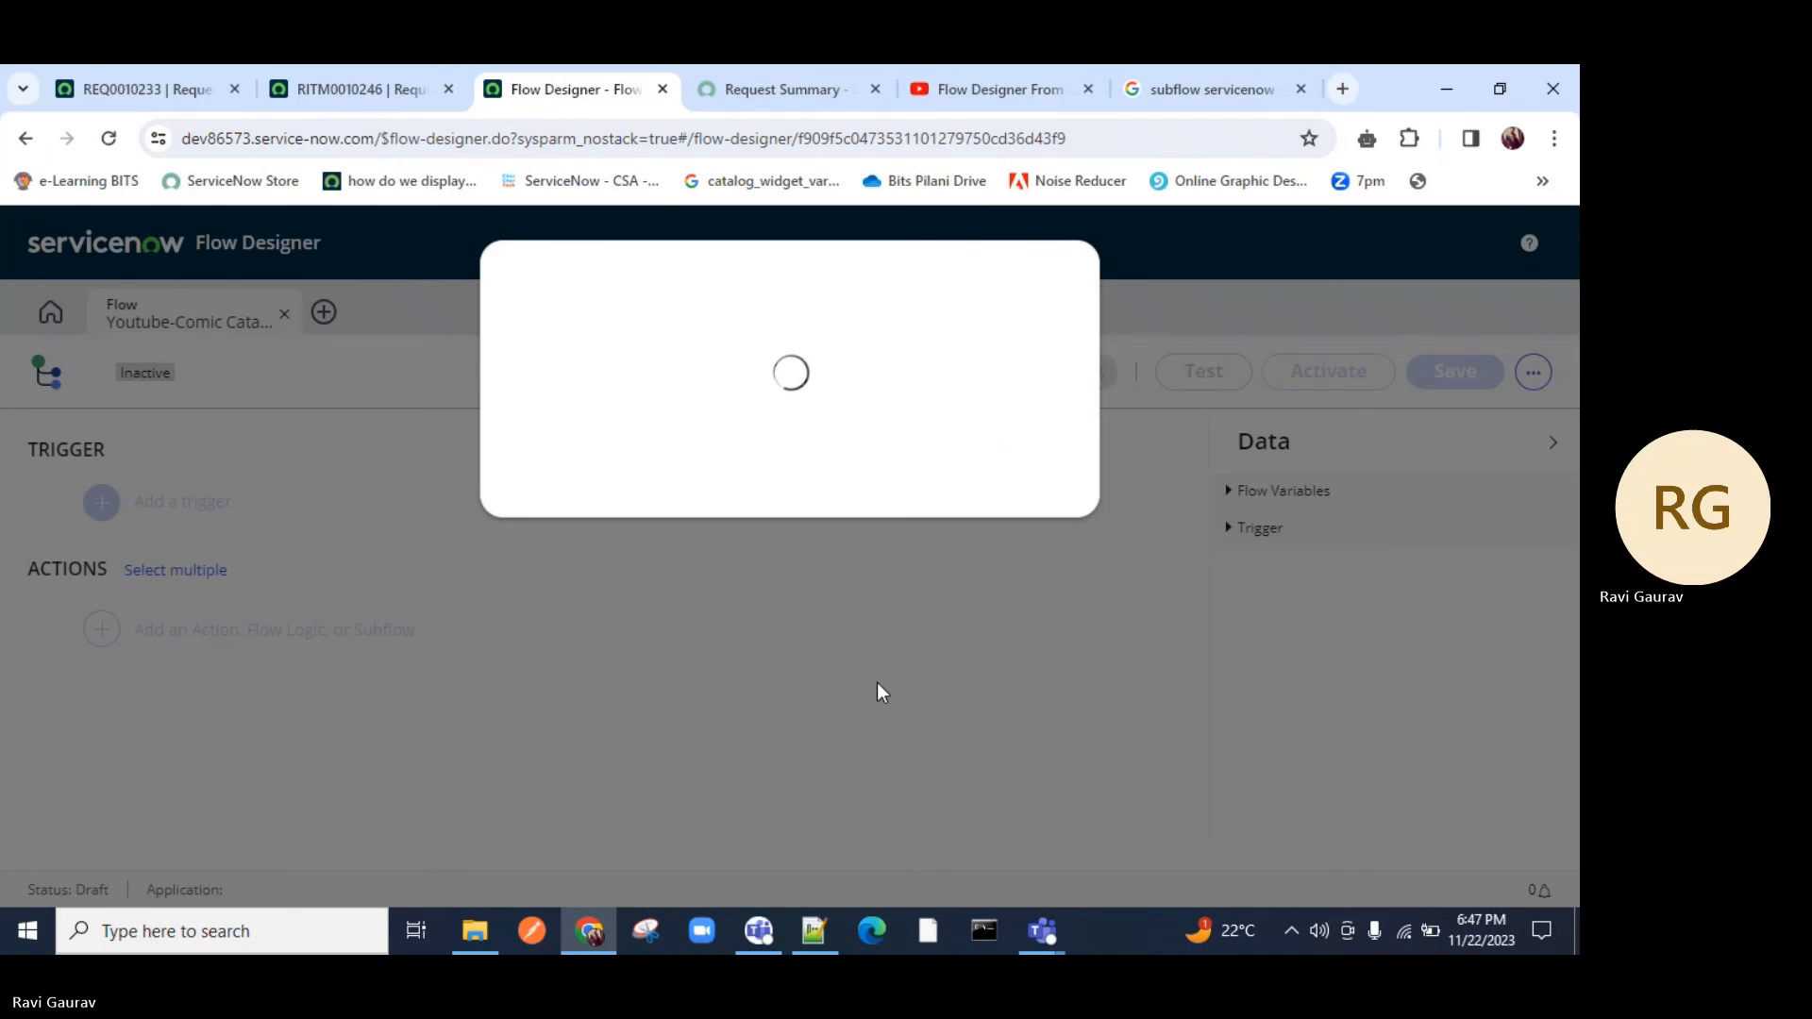
scroll(421, 638, up, 5)
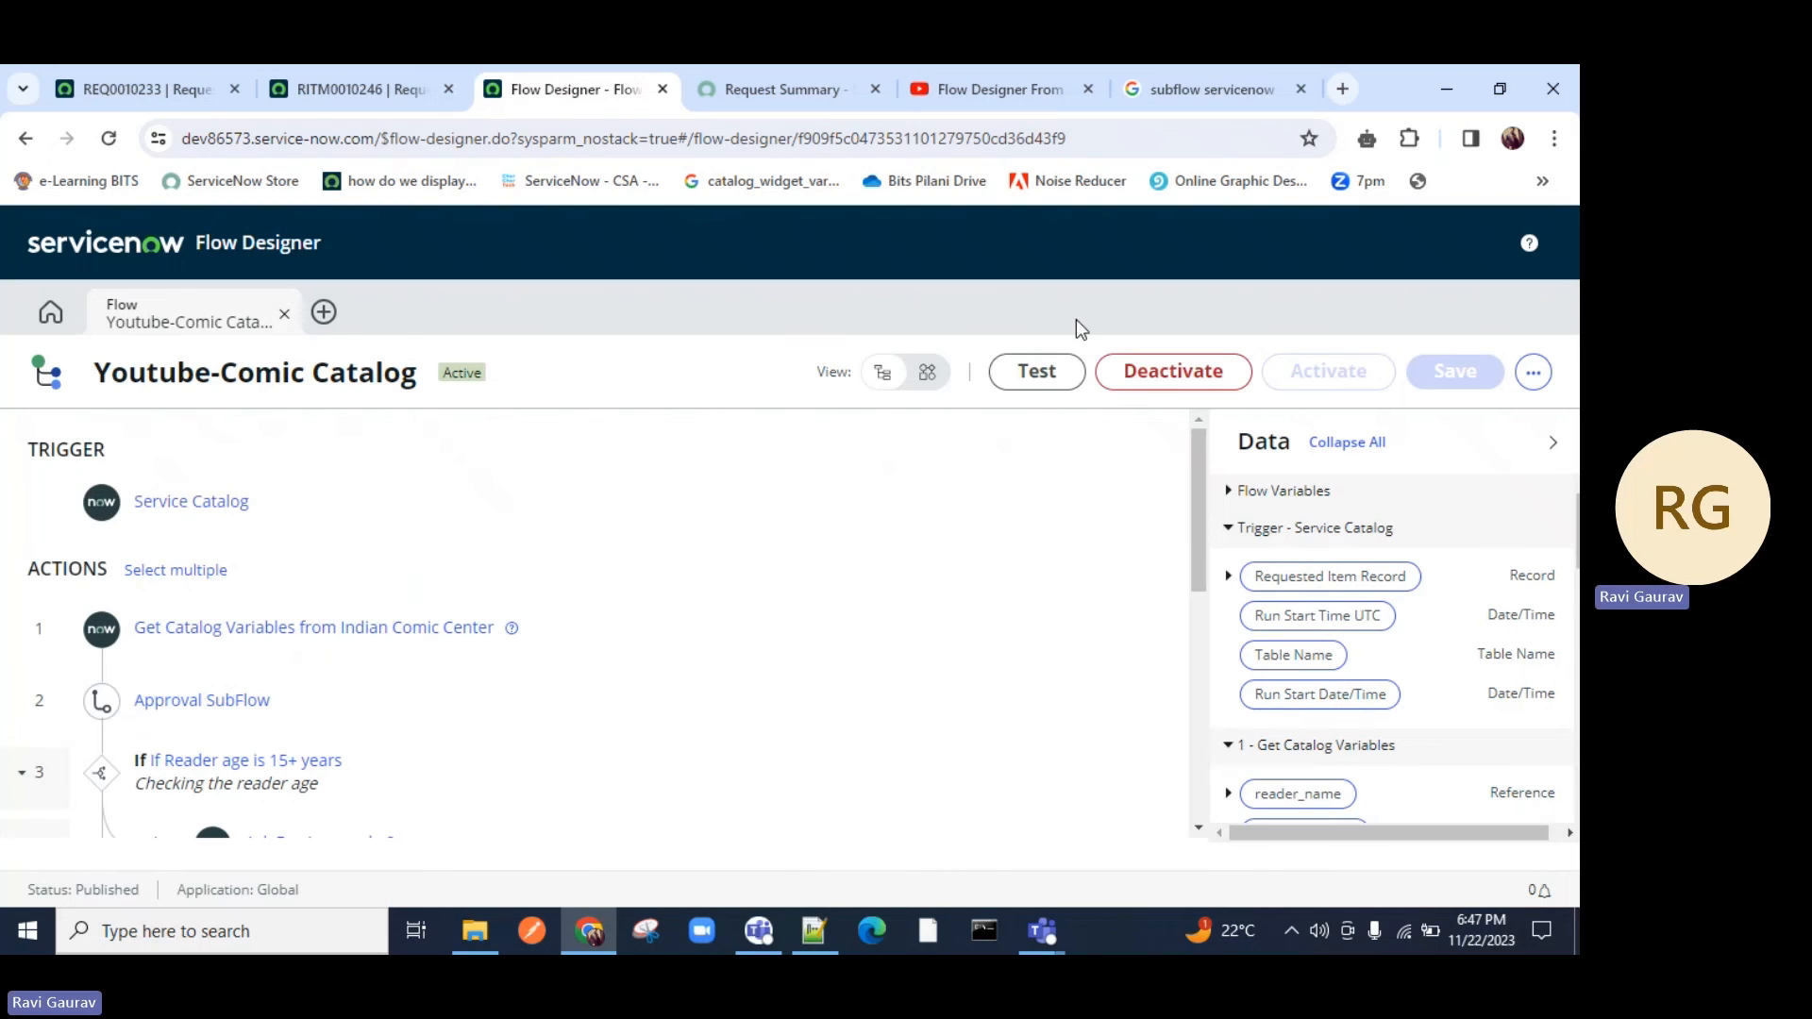
click(1031, 370)
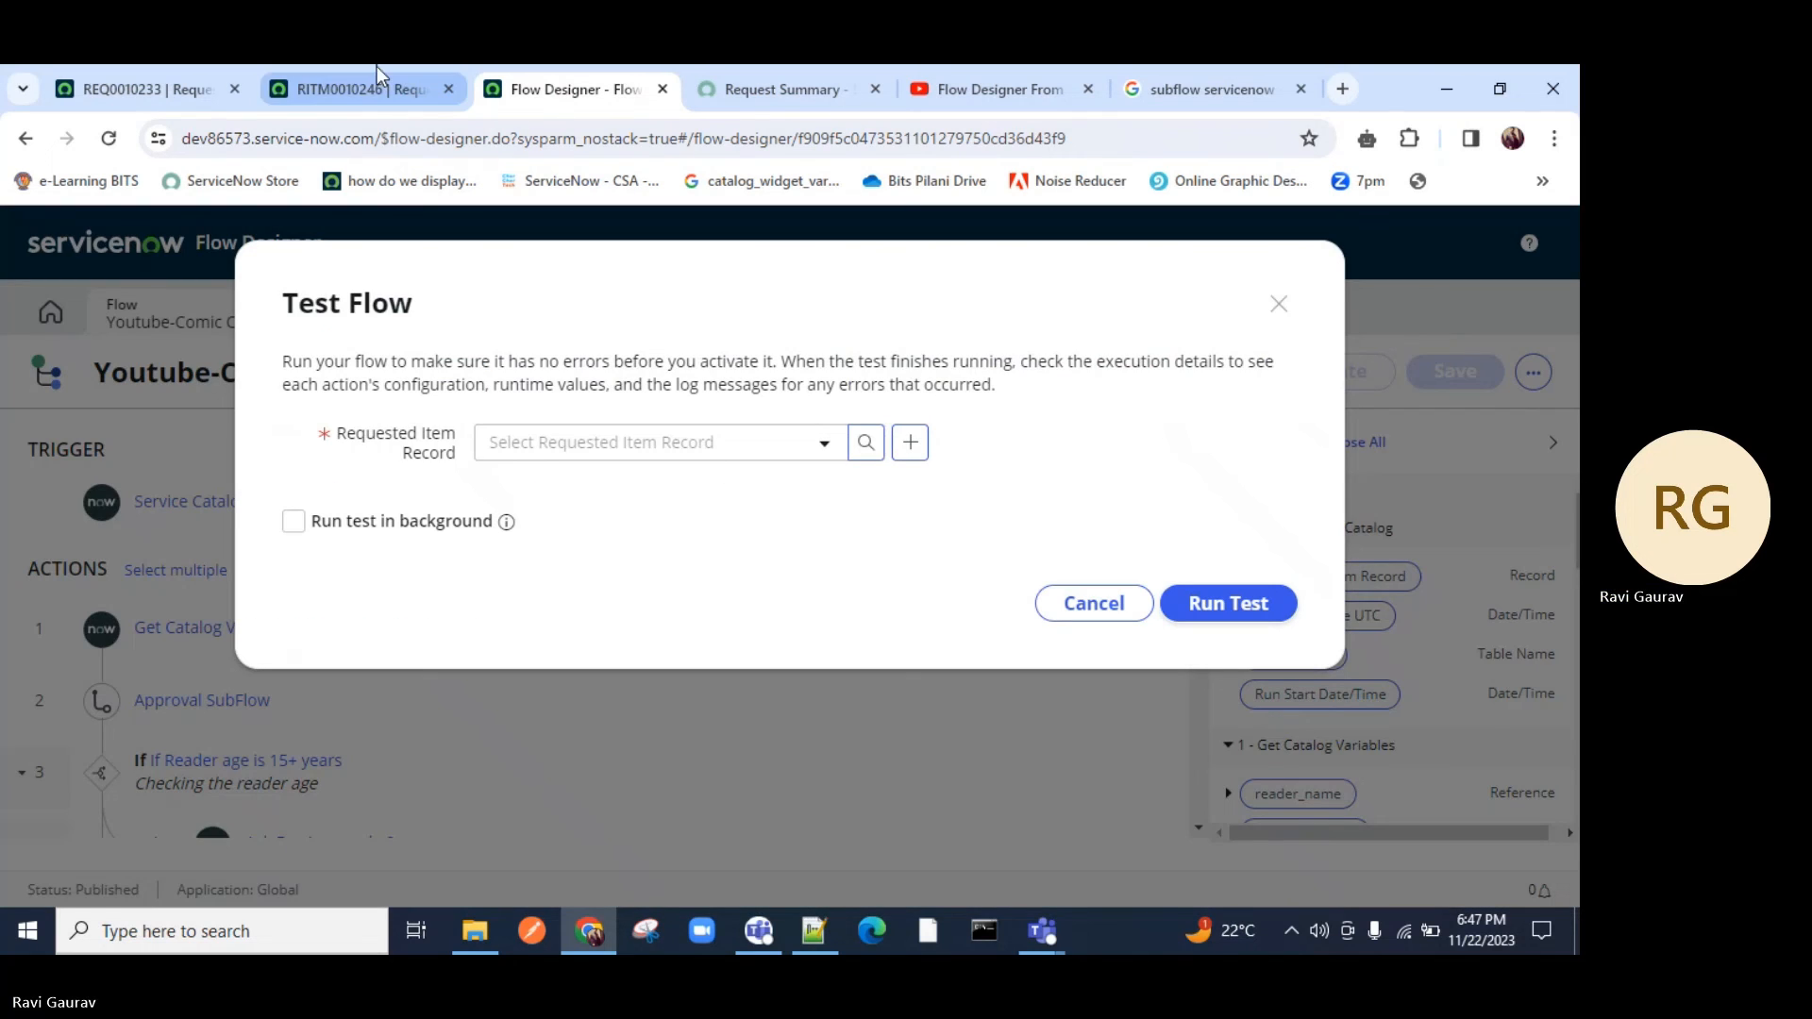
Delete the single approver record from the requested item's Approvers list.
click(368, 88)
scroll(115, 679, down, 15)
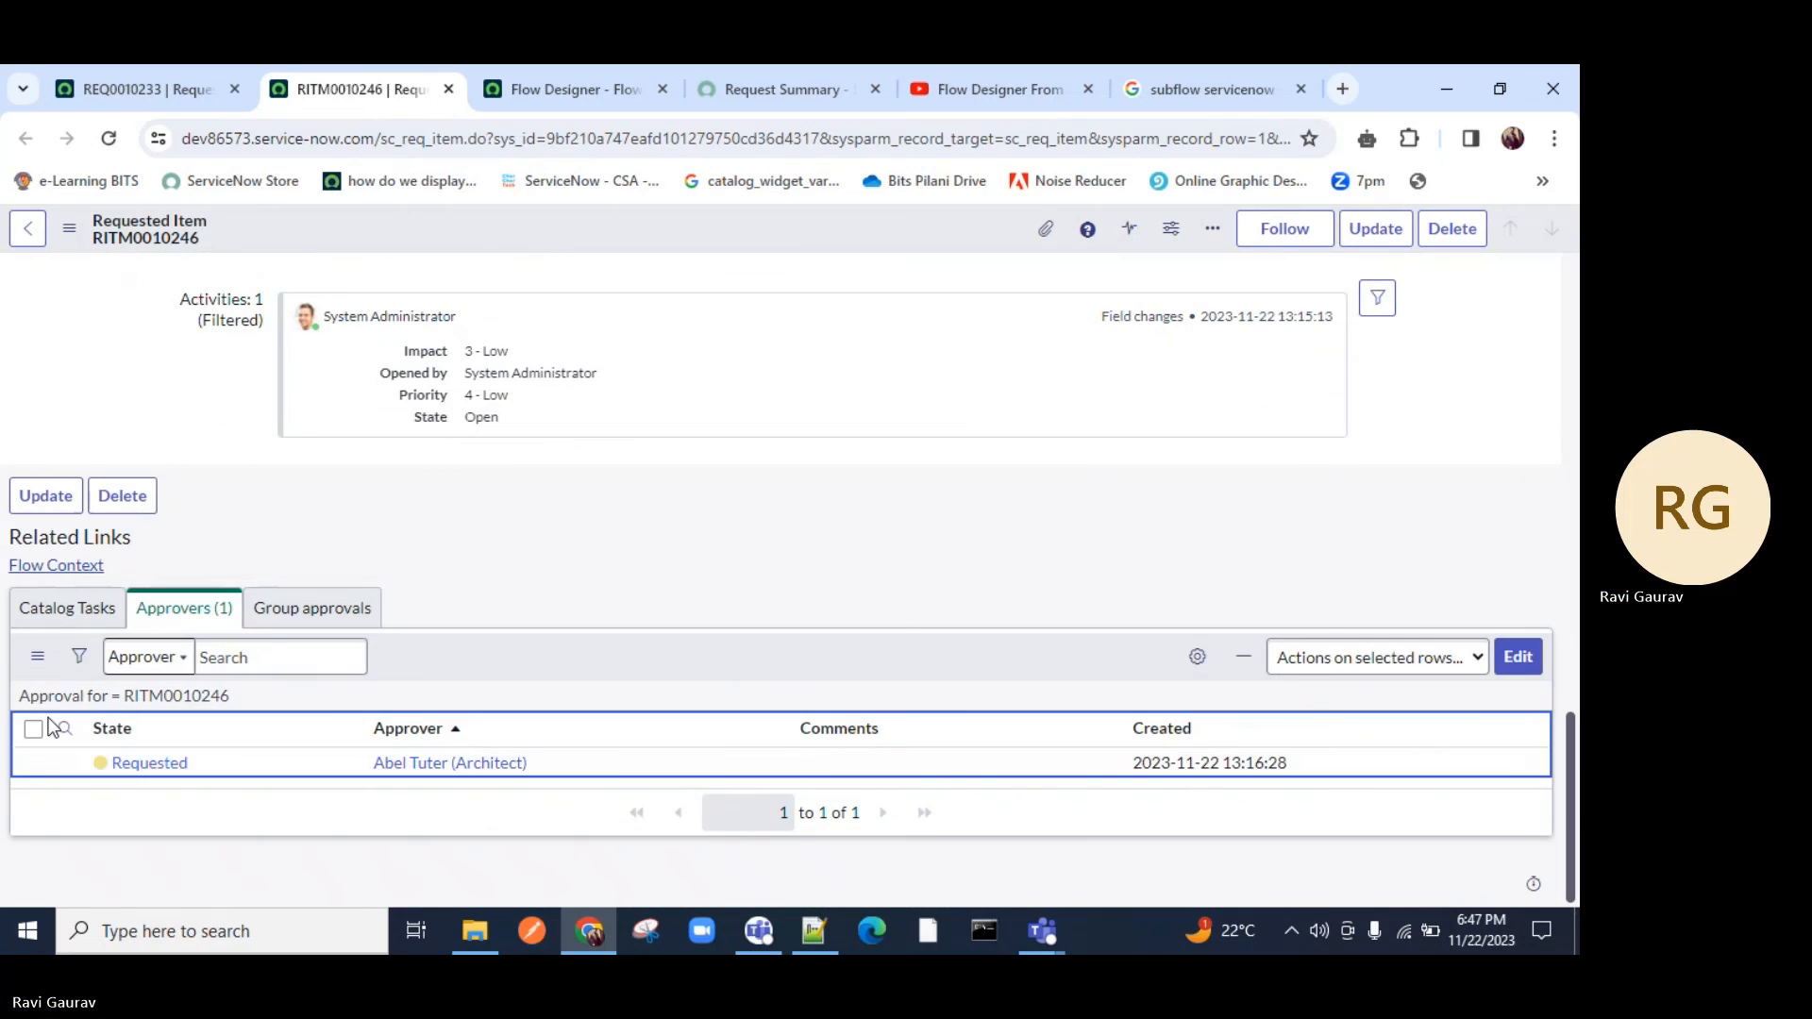
click(34, 729)
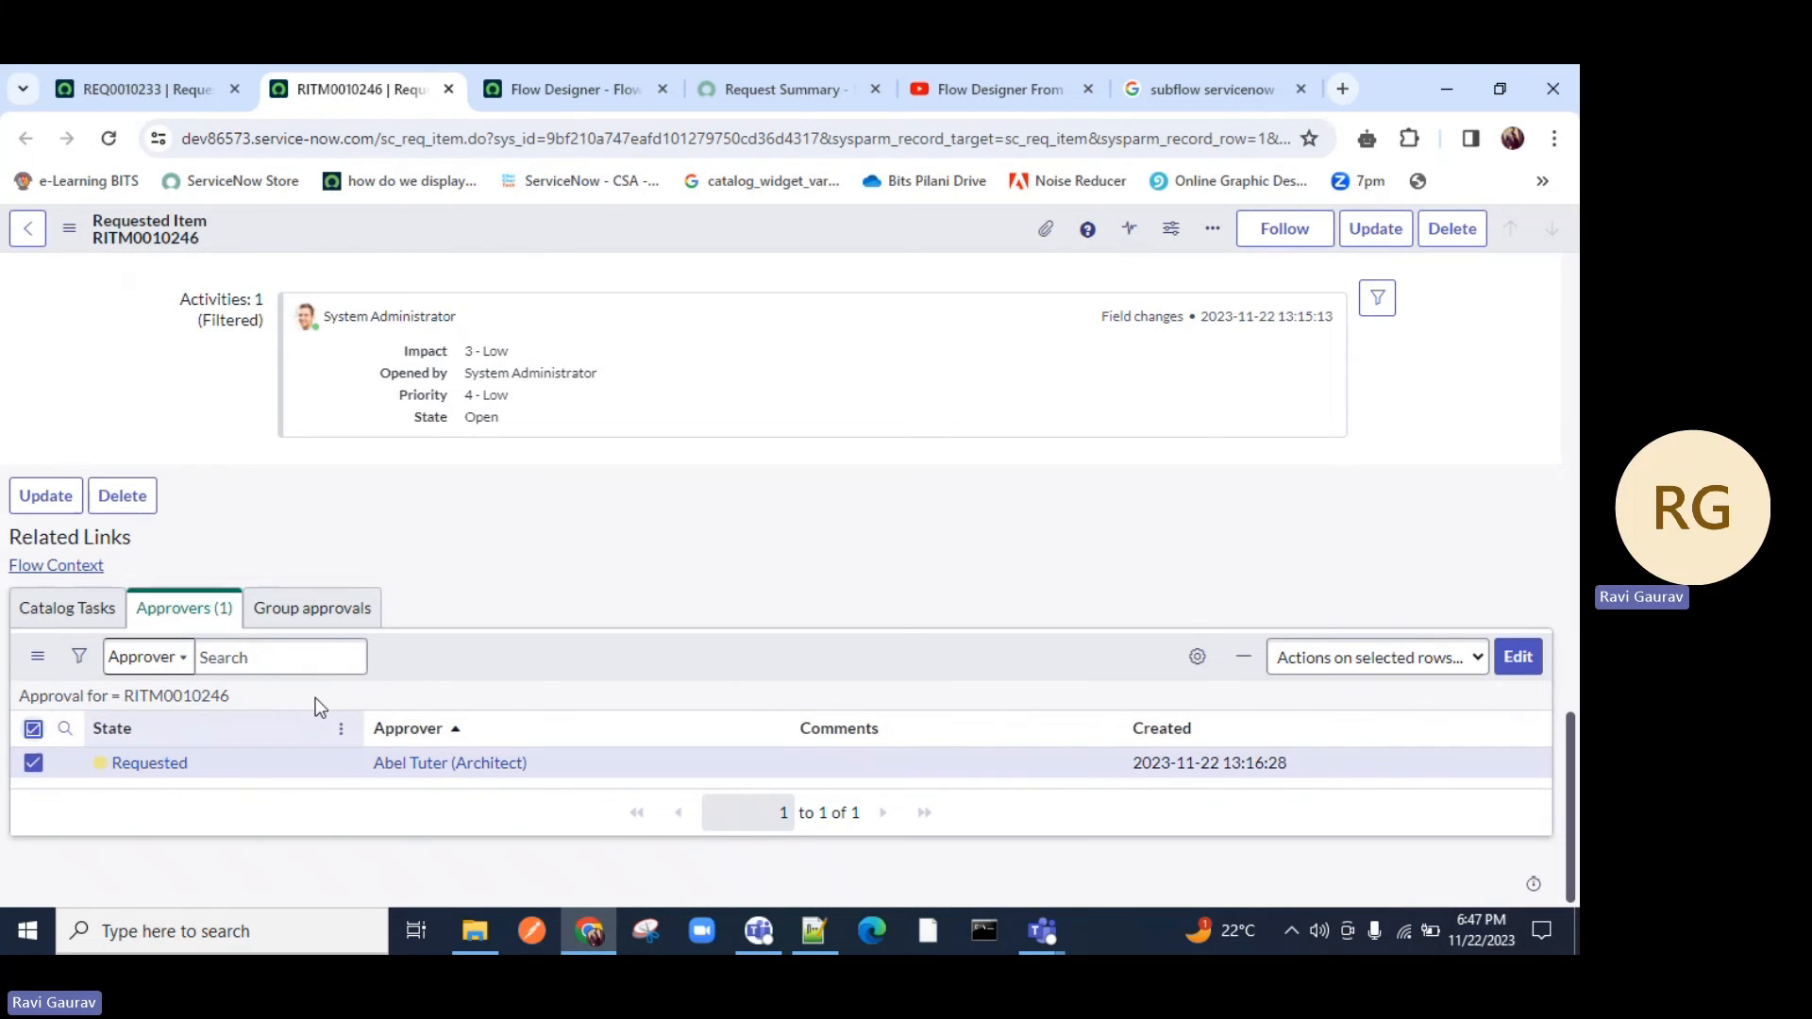
click(1300, 653)
click(1321, 274)
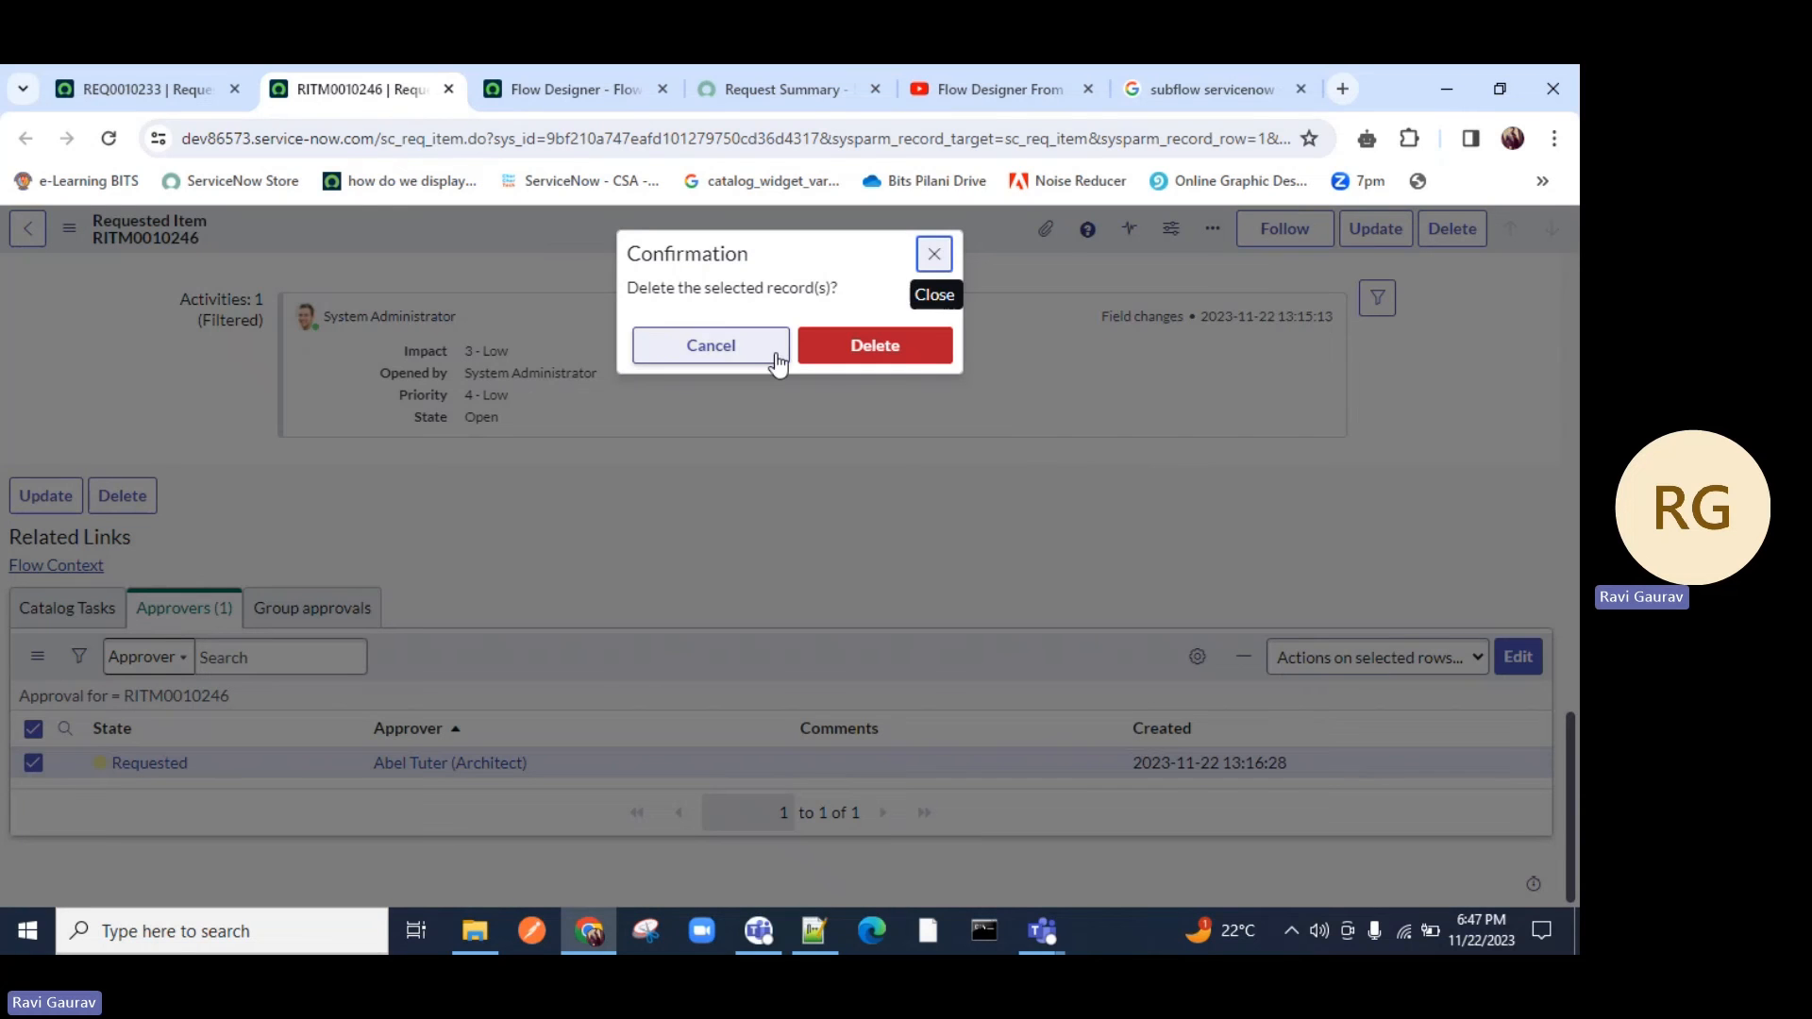
click(442, 427)
Run the reloaded Youtube-Comic Catalog flow's test with the same Indian Comic Center requested item as the Requested Item Record.
click(568, 110)
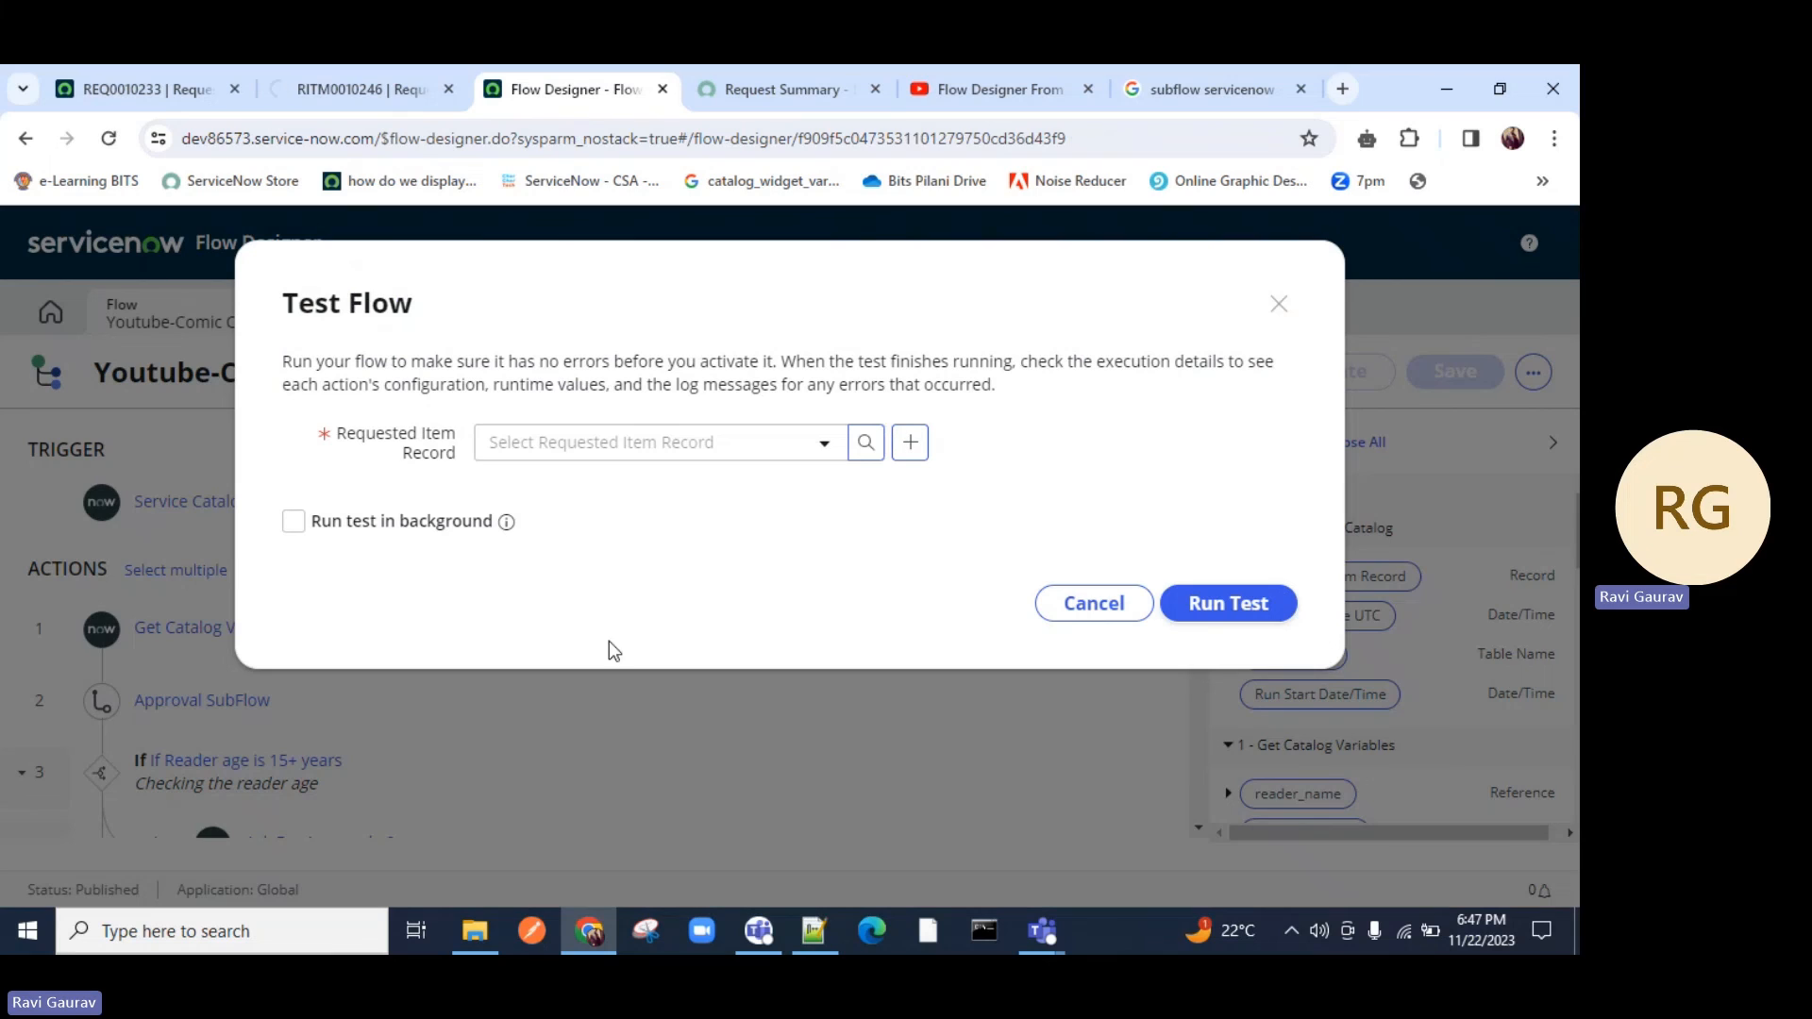
click(672, 426)
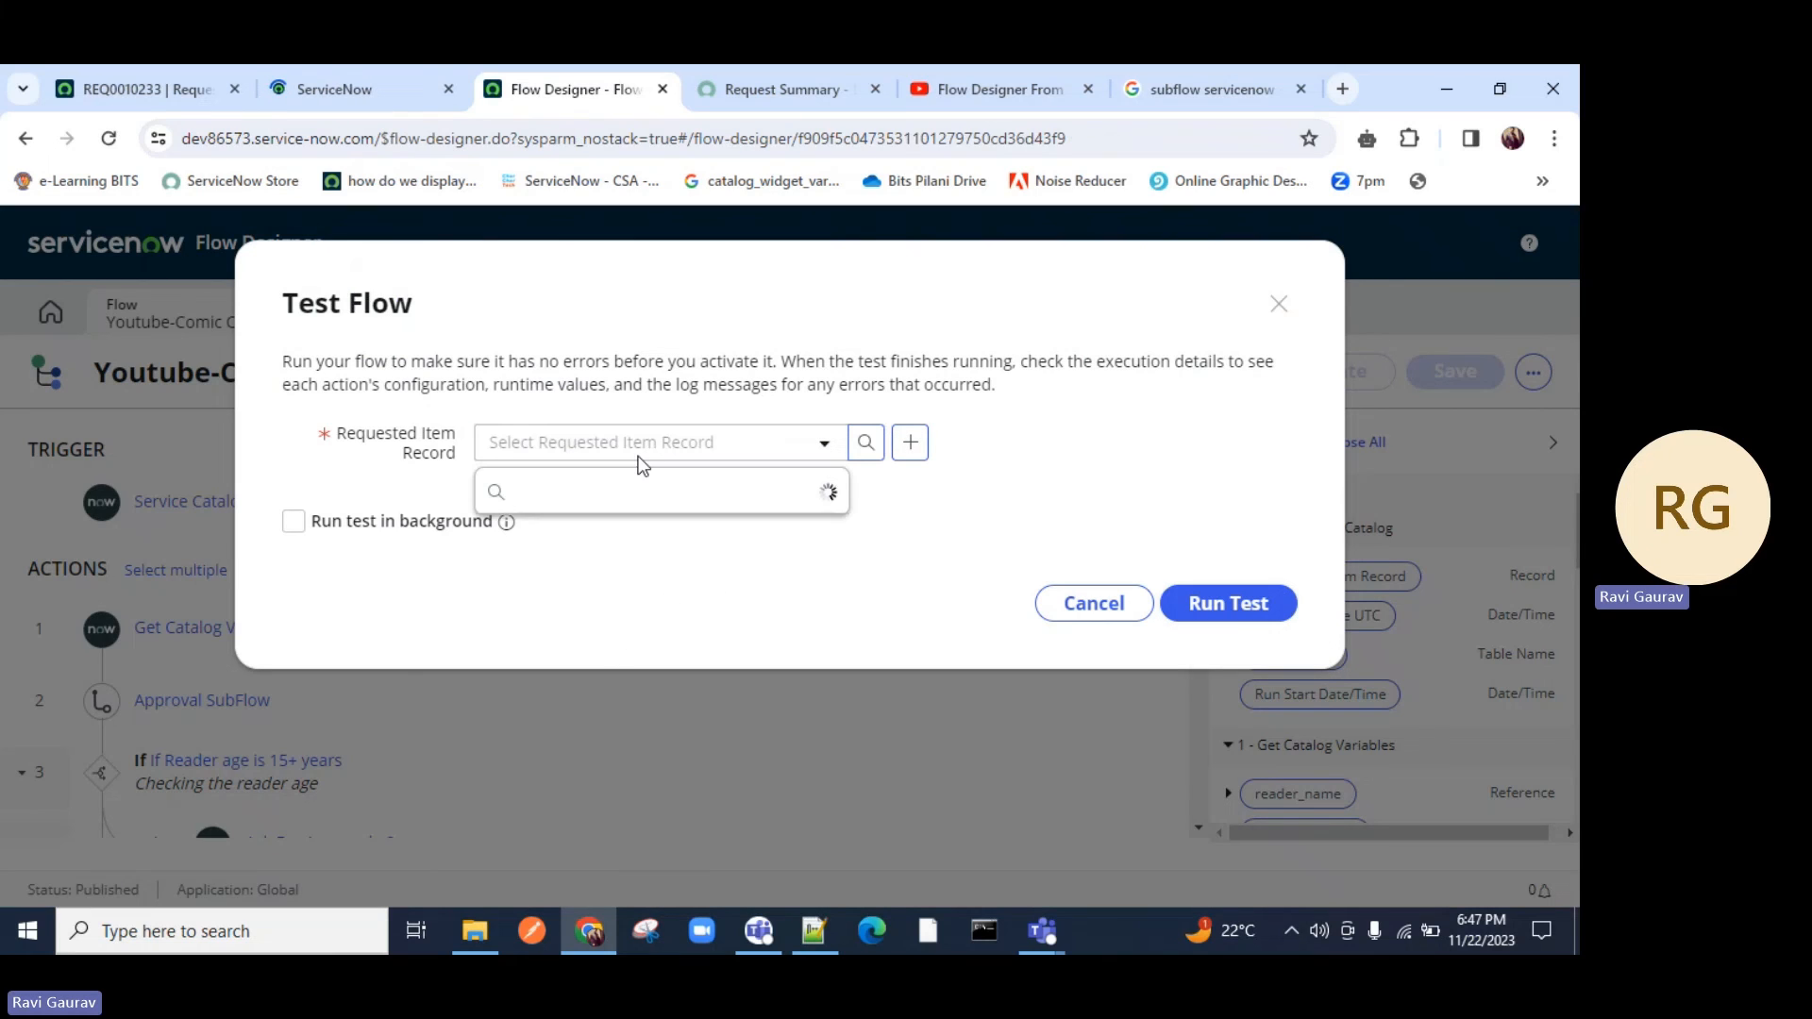
text(RITM0010246)
click(675, 546)
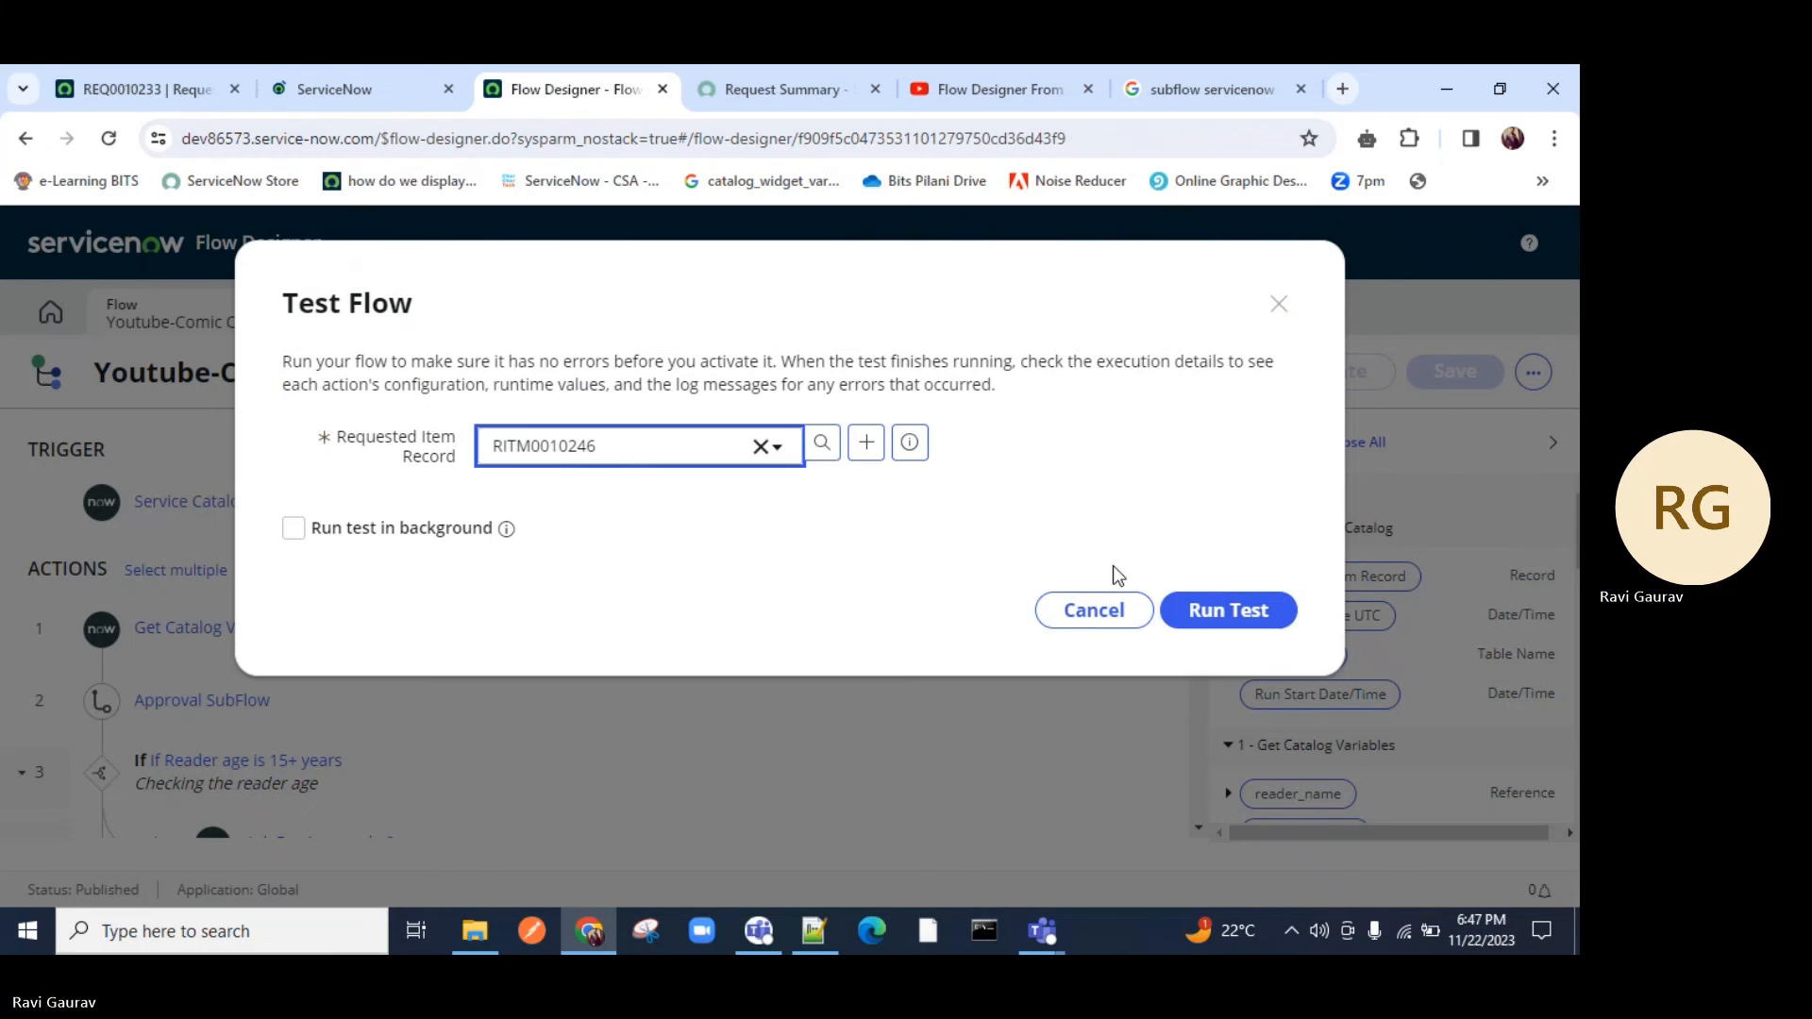
click(1170, 603)
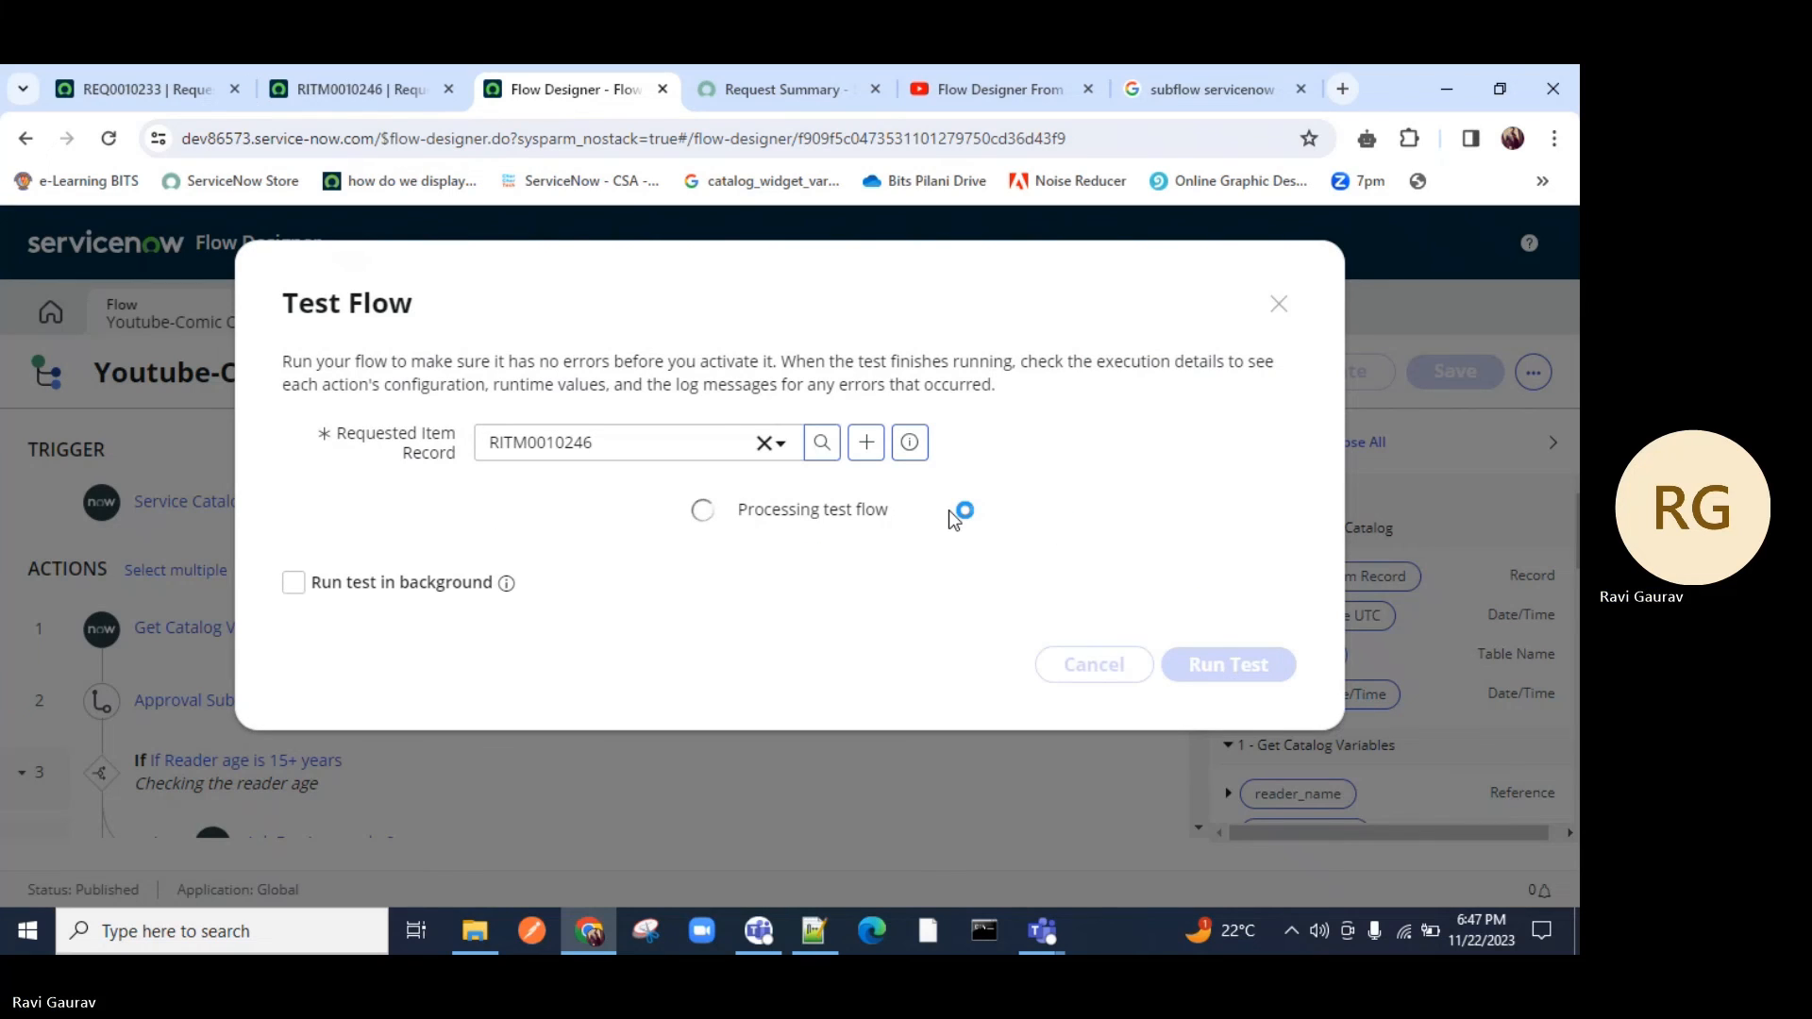
Open the test run's execution details and expand the Approval SubFlow action to view its inputs and outputs.
click(727, 515)
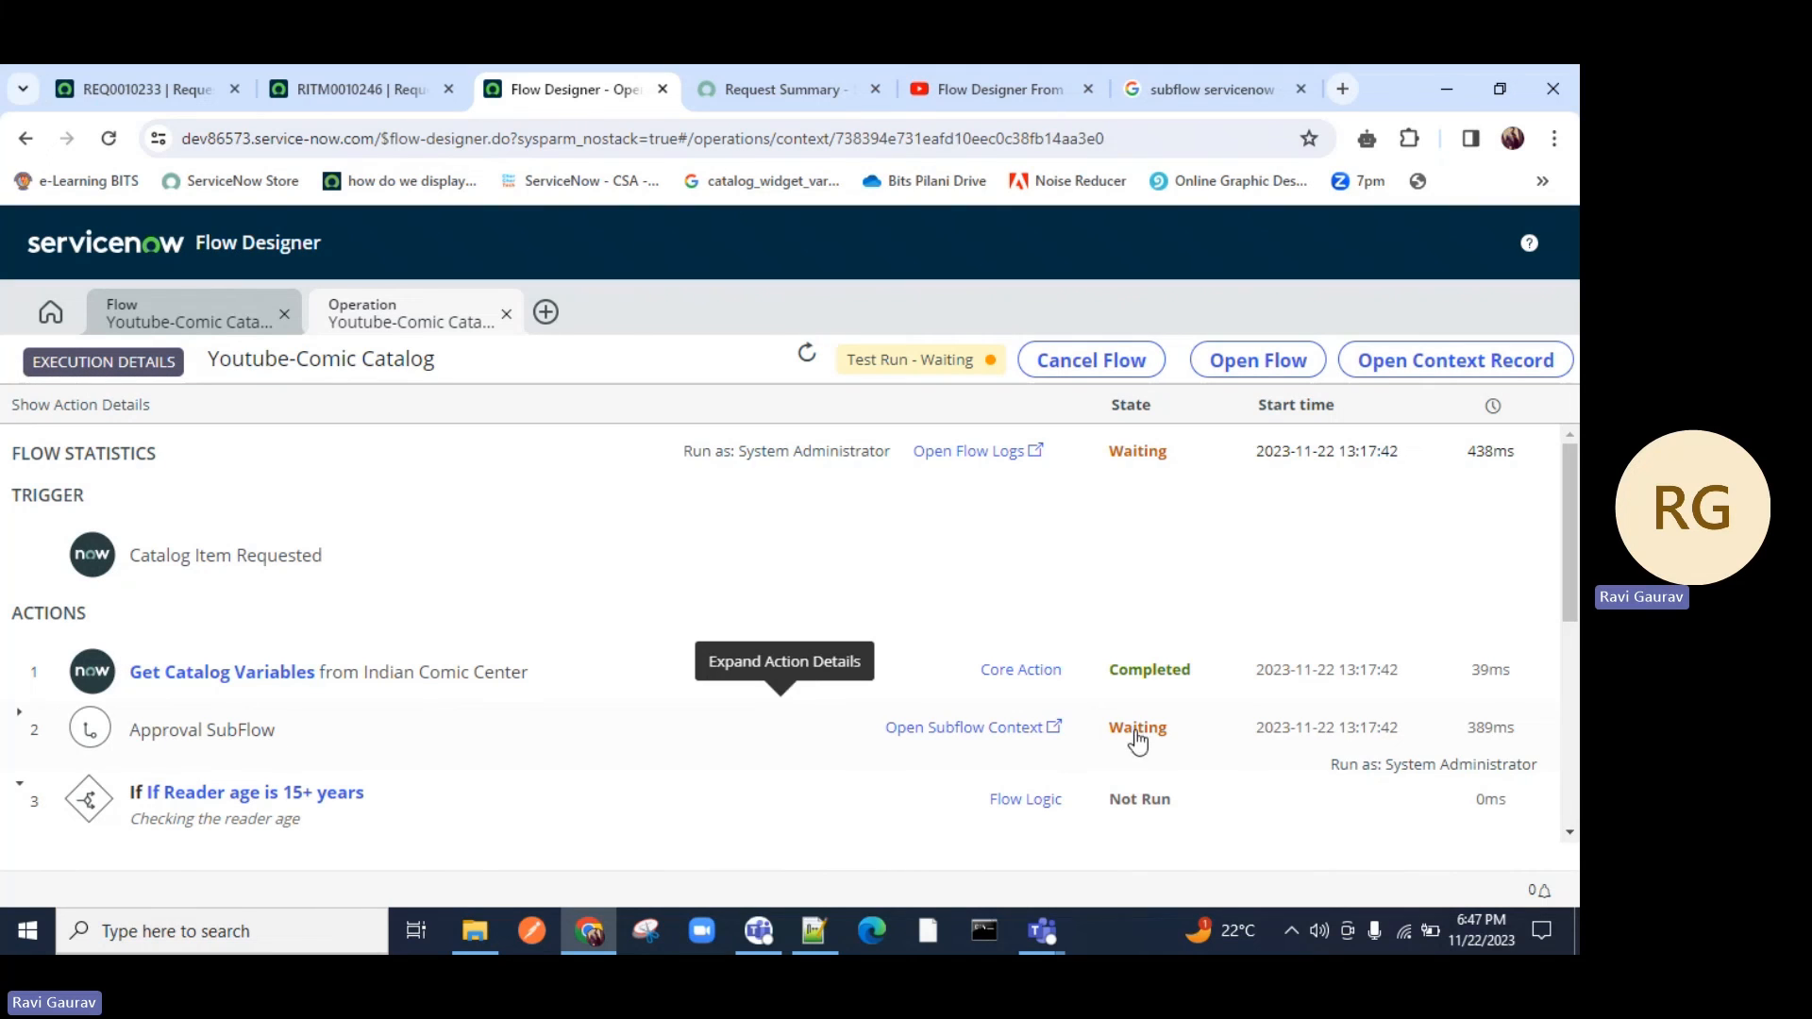
click(222, 737)
scroll(641, 620, down, 4)
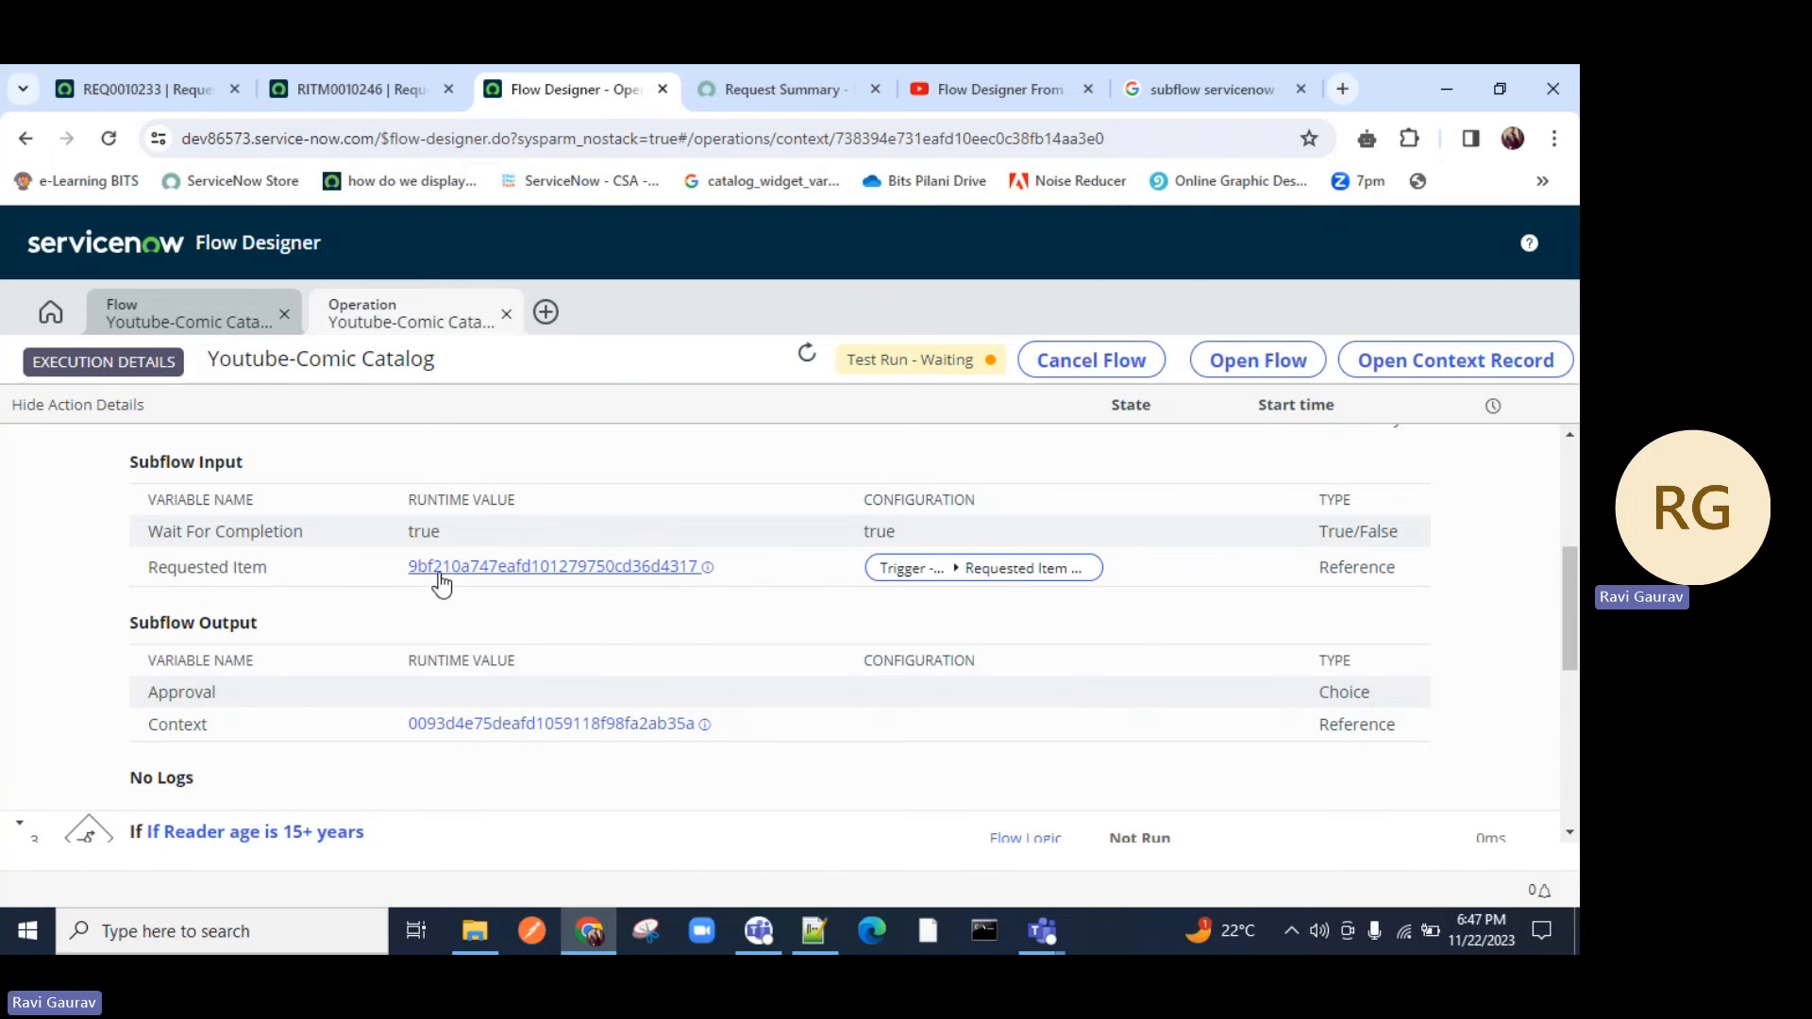
Compare the sys_id in the requested item's URL with the Requested Item runtime value passed to the Approval SubFlow.
click(369, 89)
drag(547, 139, 817, 153)
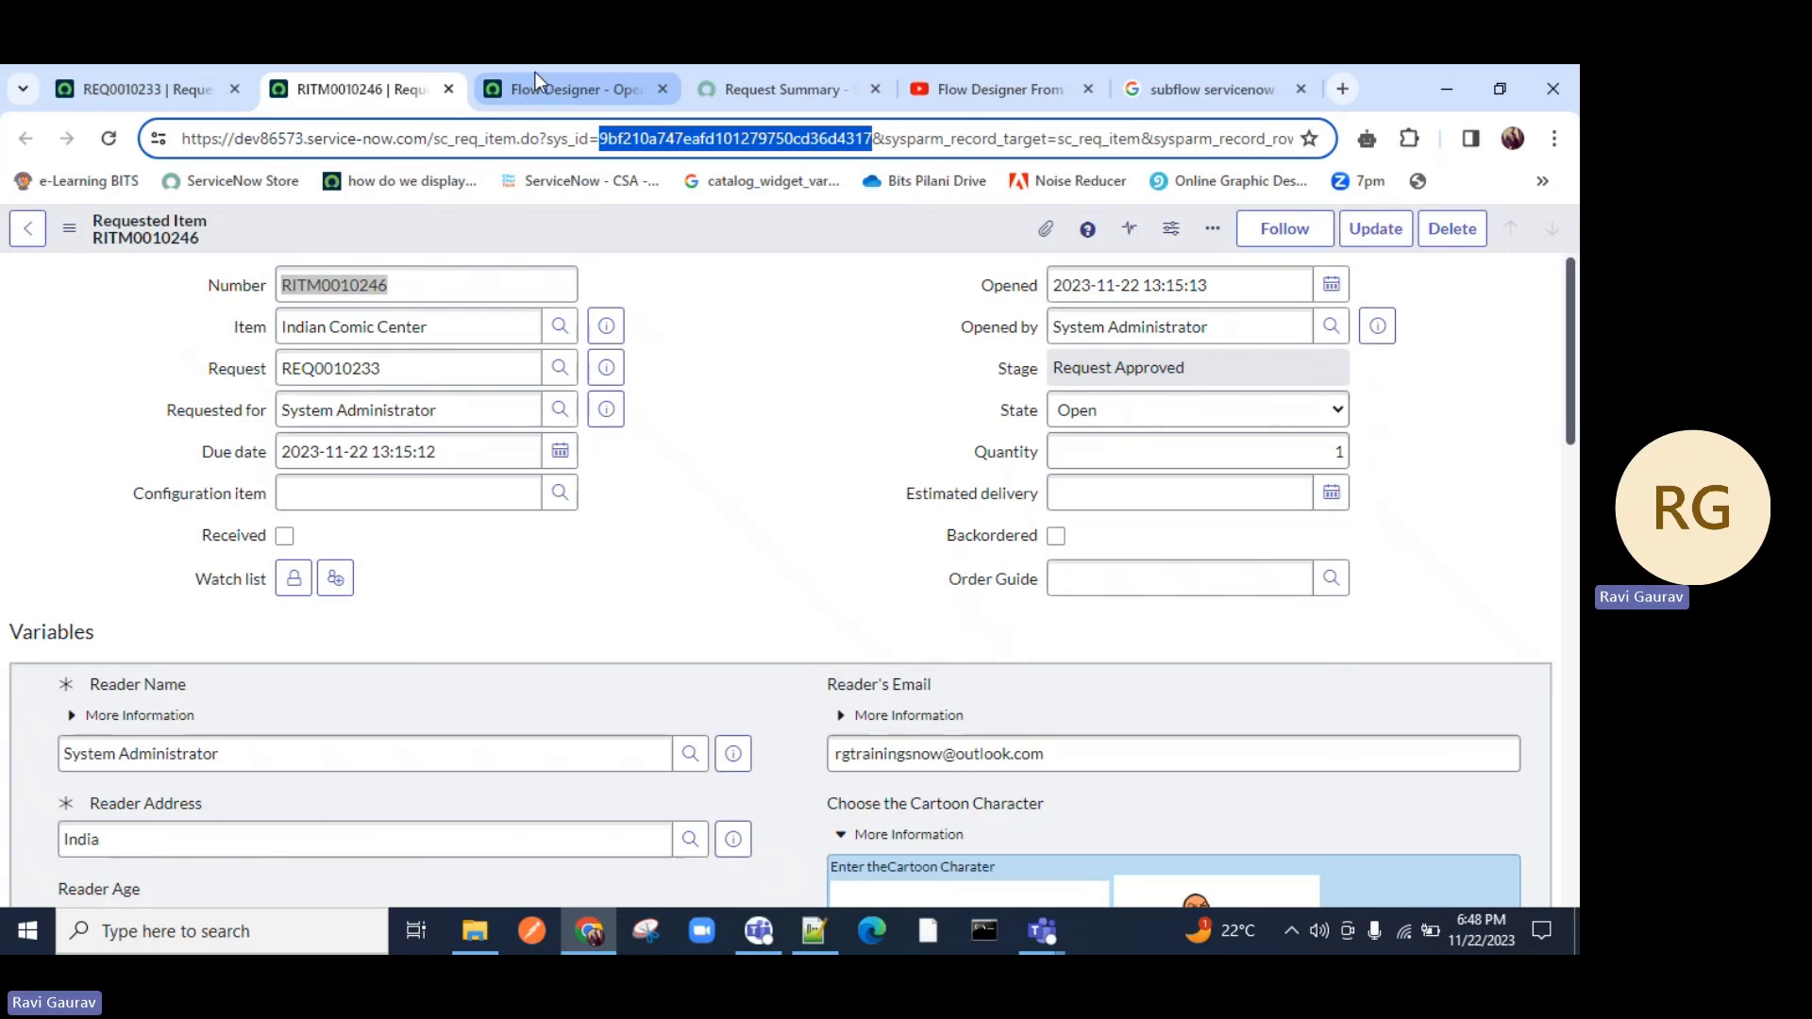
click(548, 87)
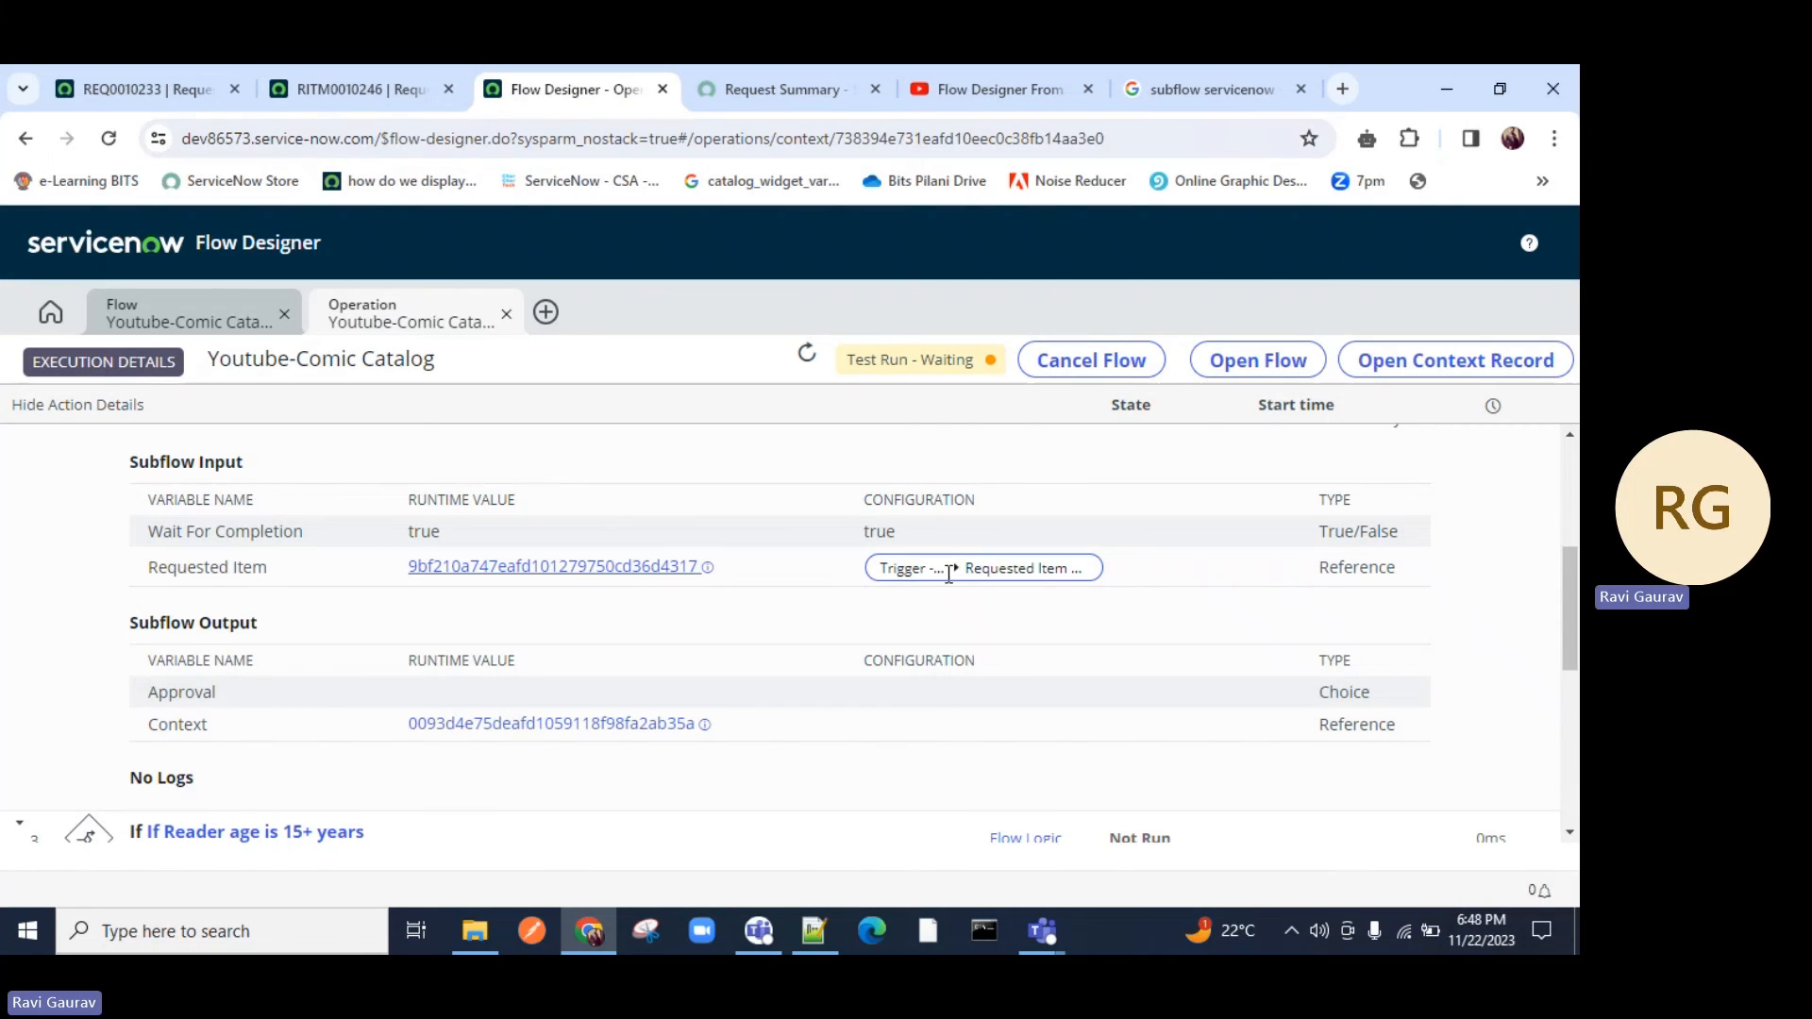
scroll(578, 513, up, 1)
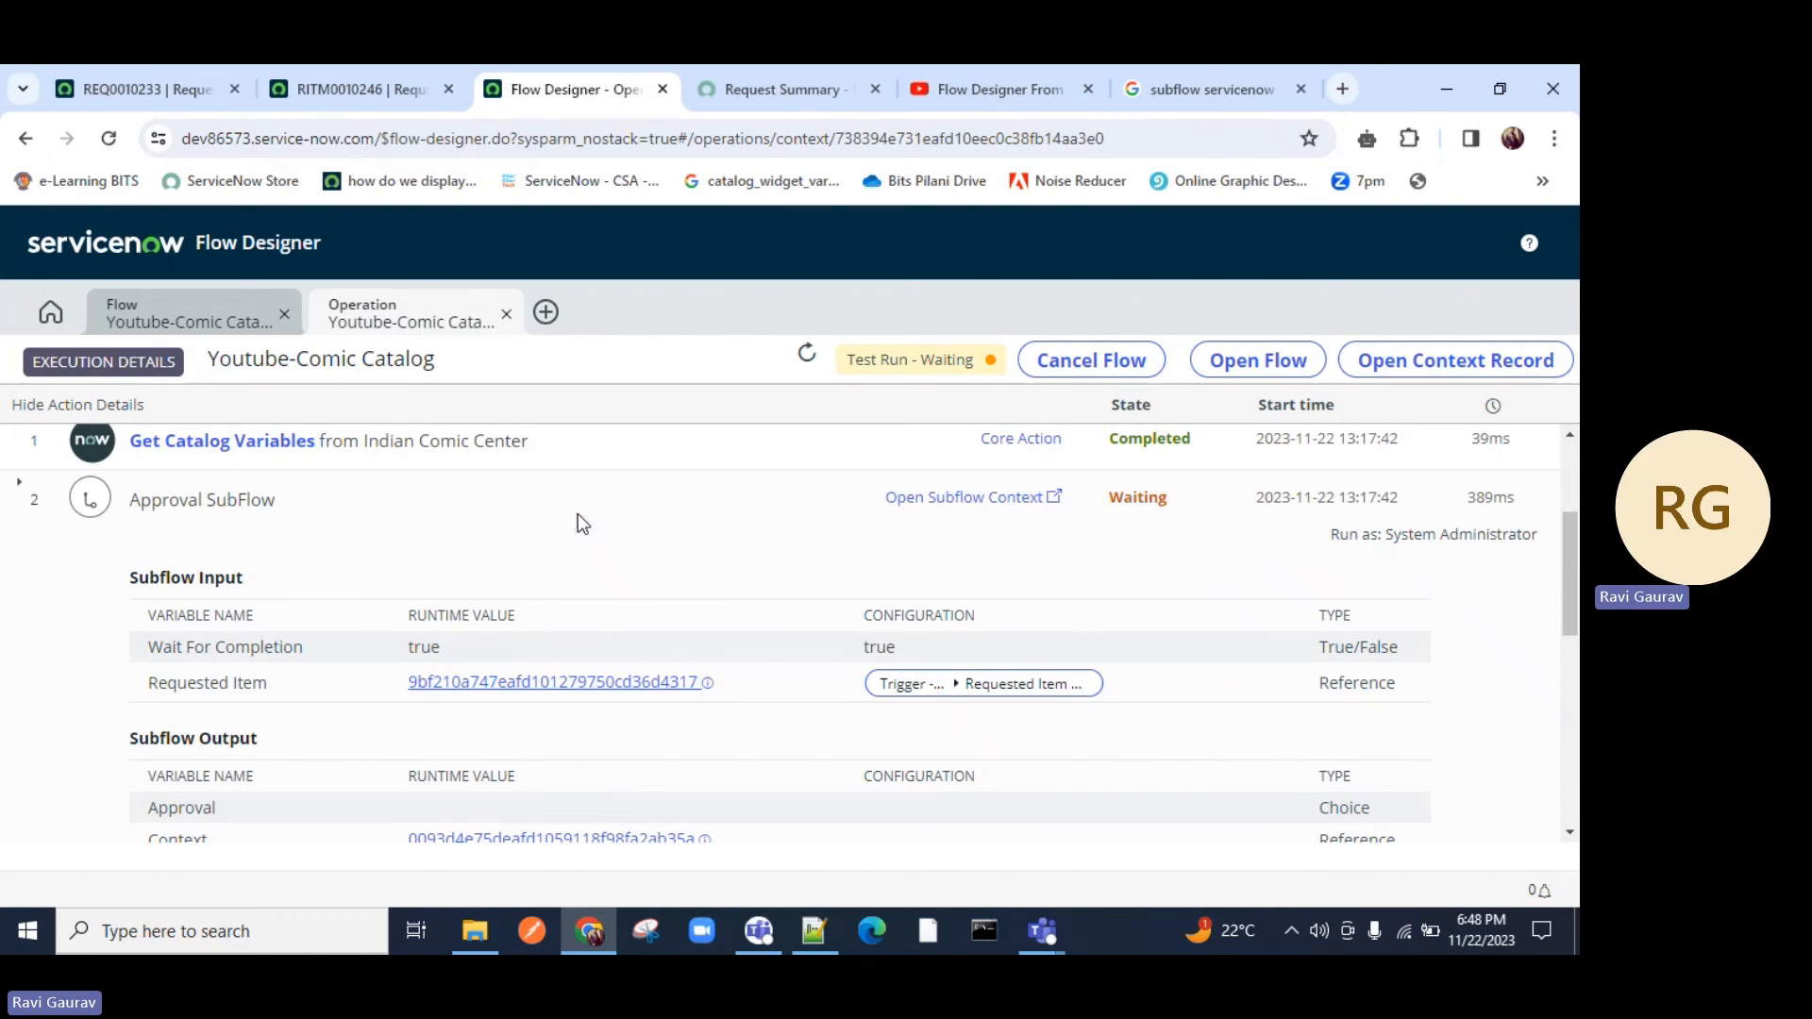
drag(1187, 501, 1101, 503)
click(764, 519)
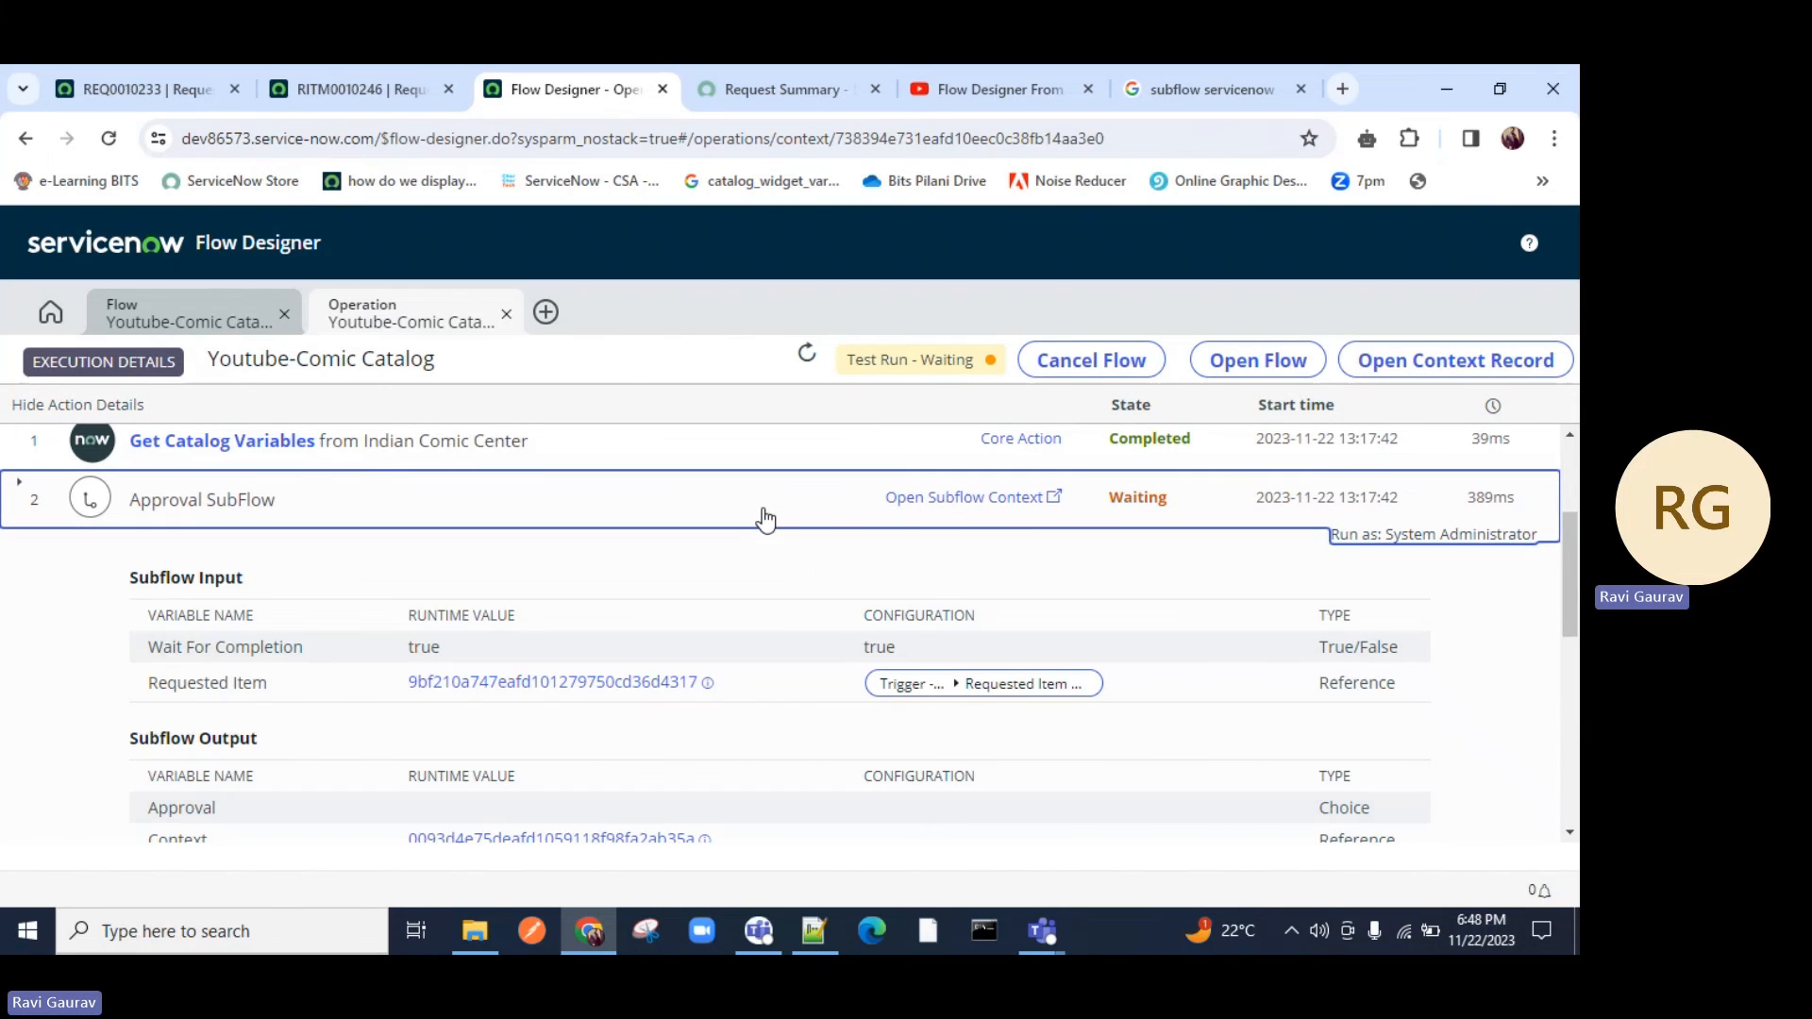
scroll(730, 547, down, 3)
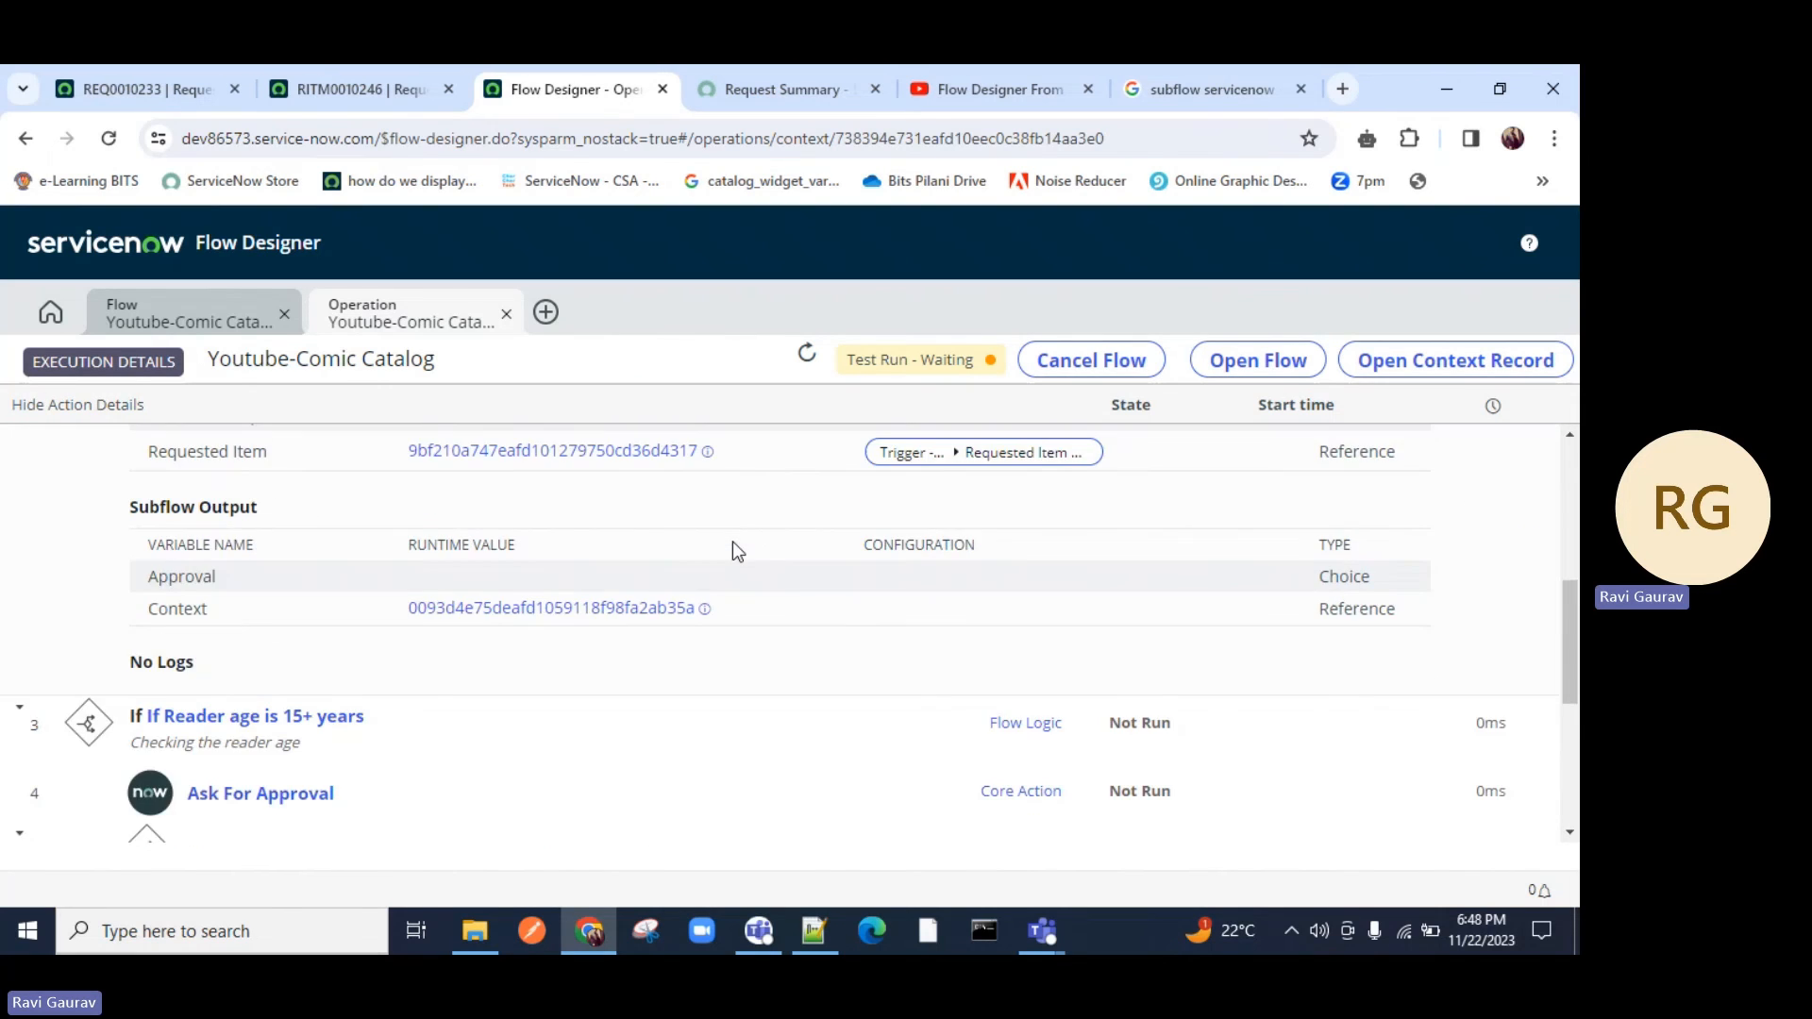
Refresh the requested item's Approvers list, approve the first listed approval request and reload the record.
click(382, 89)
scroll(283, 498, down, 5)
scroll(283, 497, down, 10)
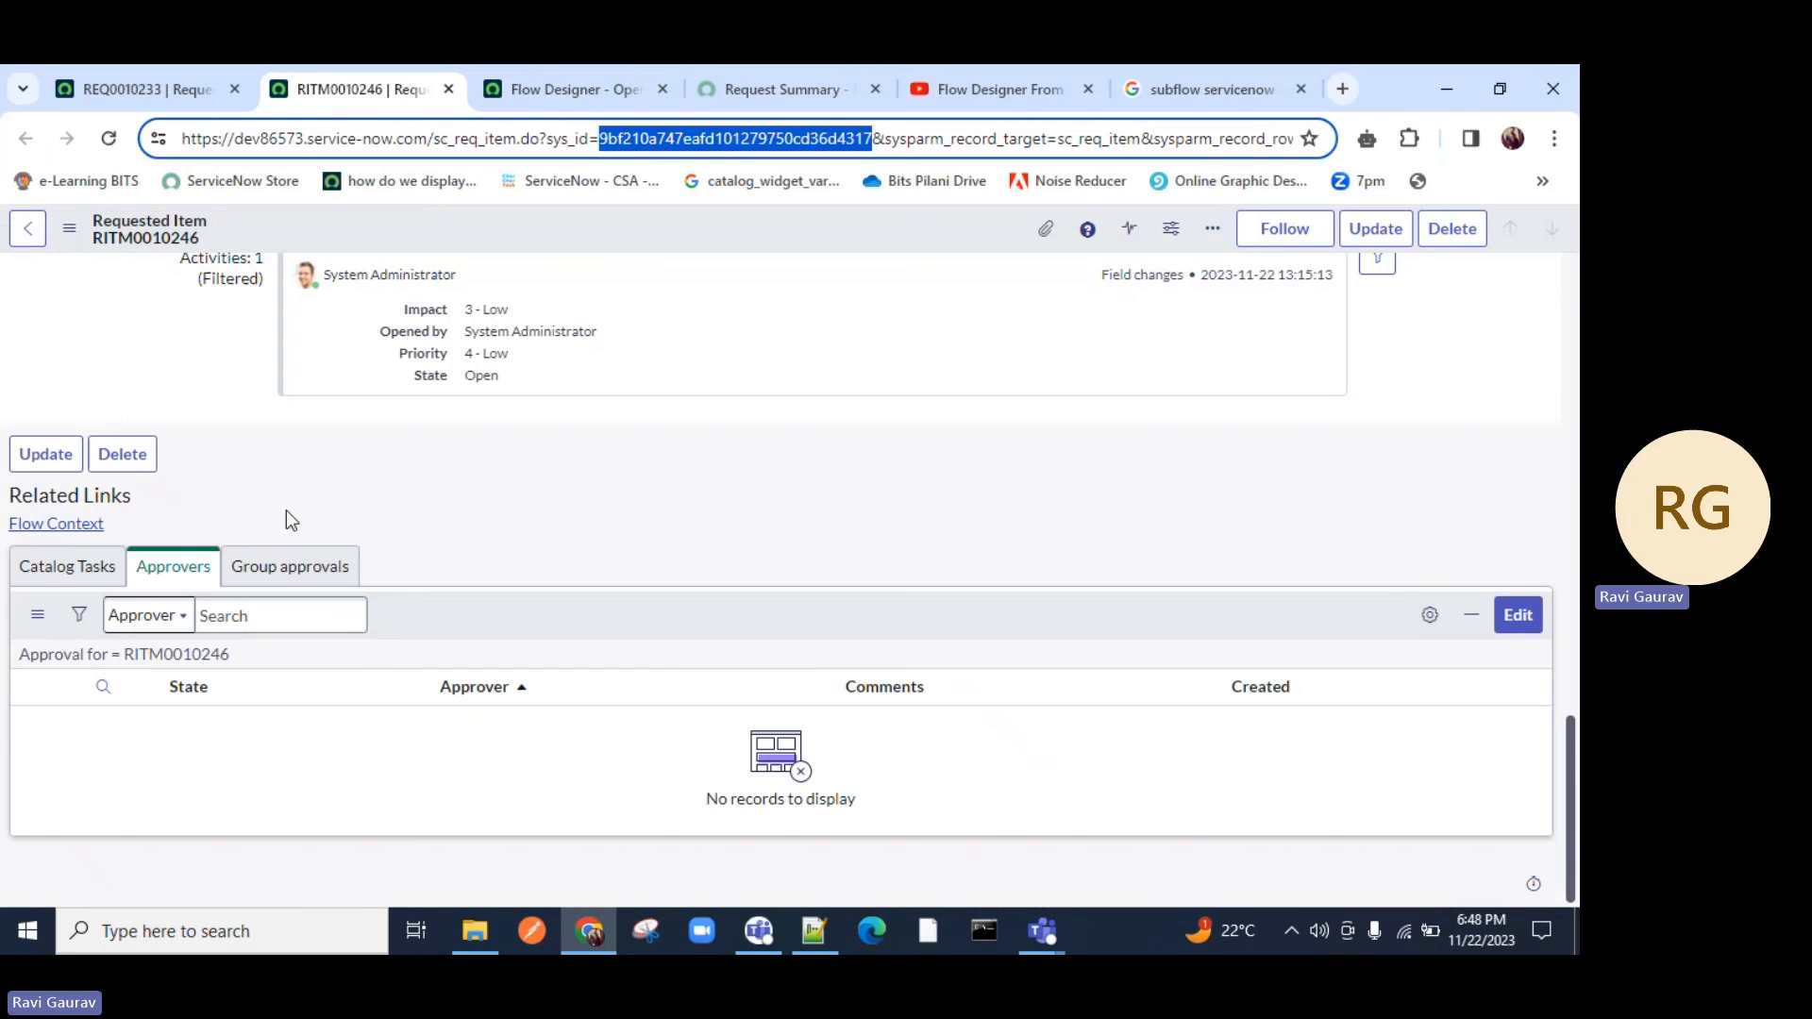
click(139, 666)
drag(464, 760, 317, 774)
right_click(141, 732)
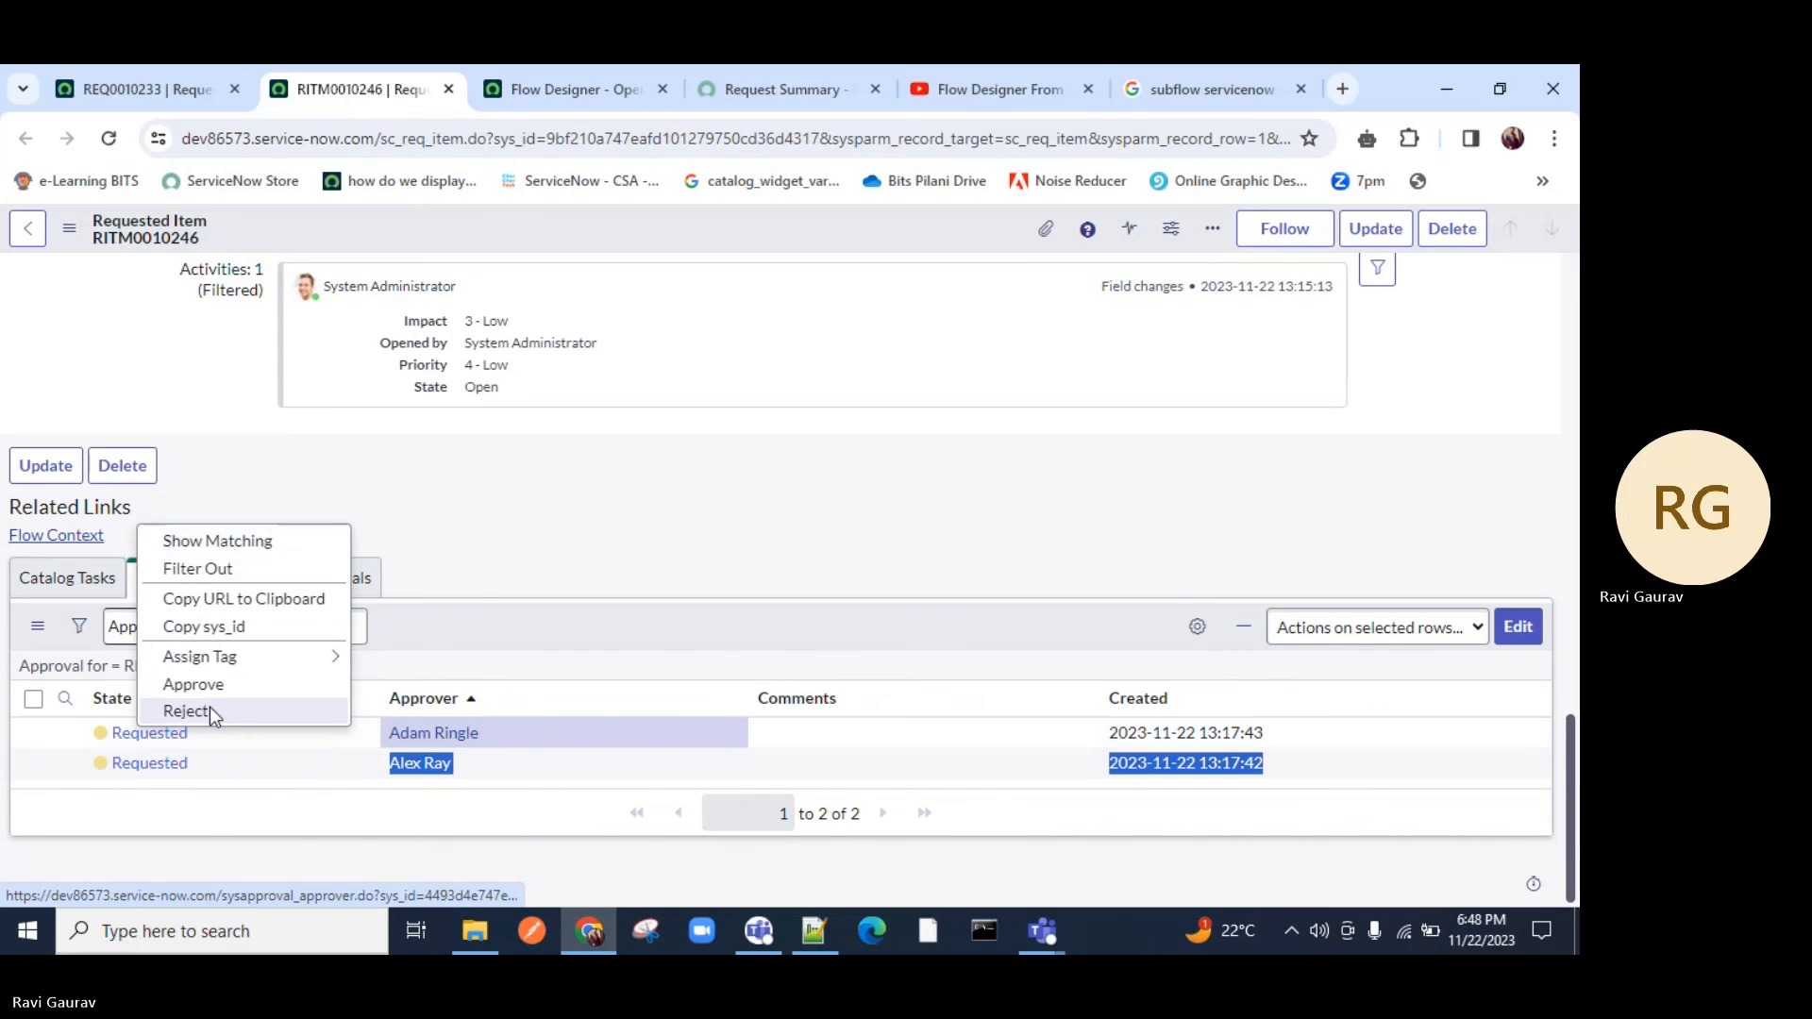
click(213, 692)
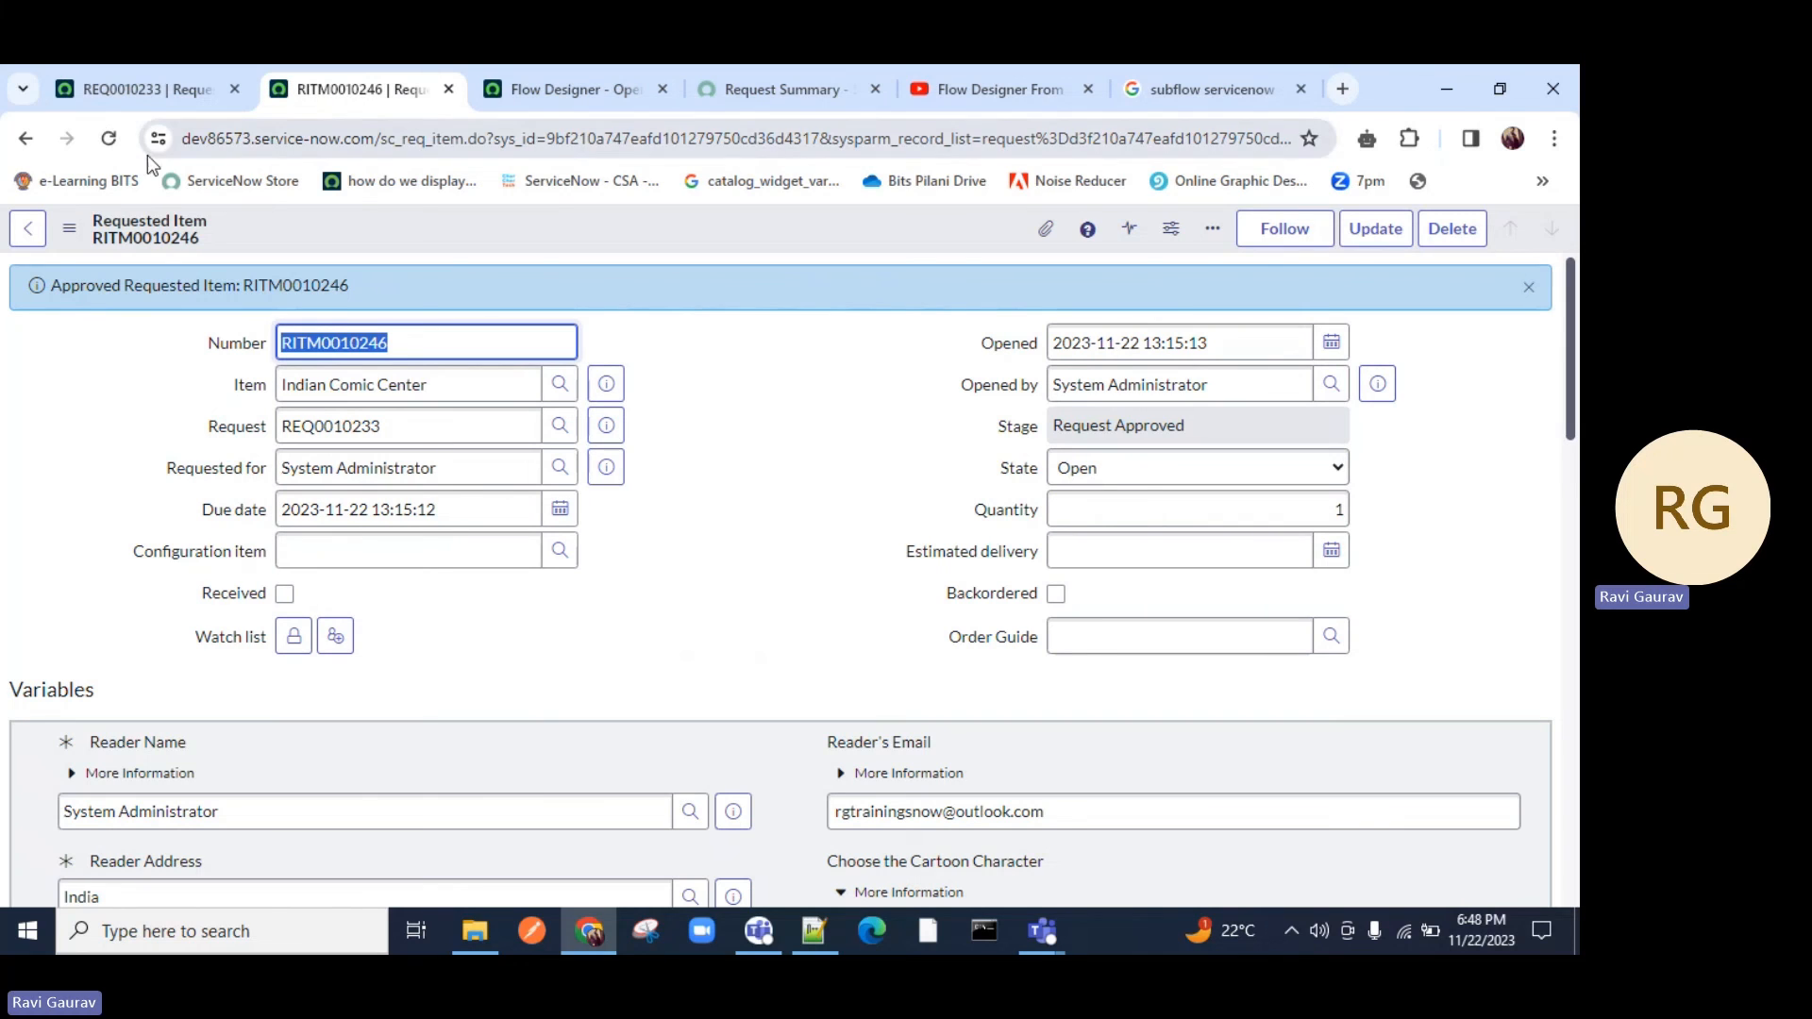
click(110, 142)
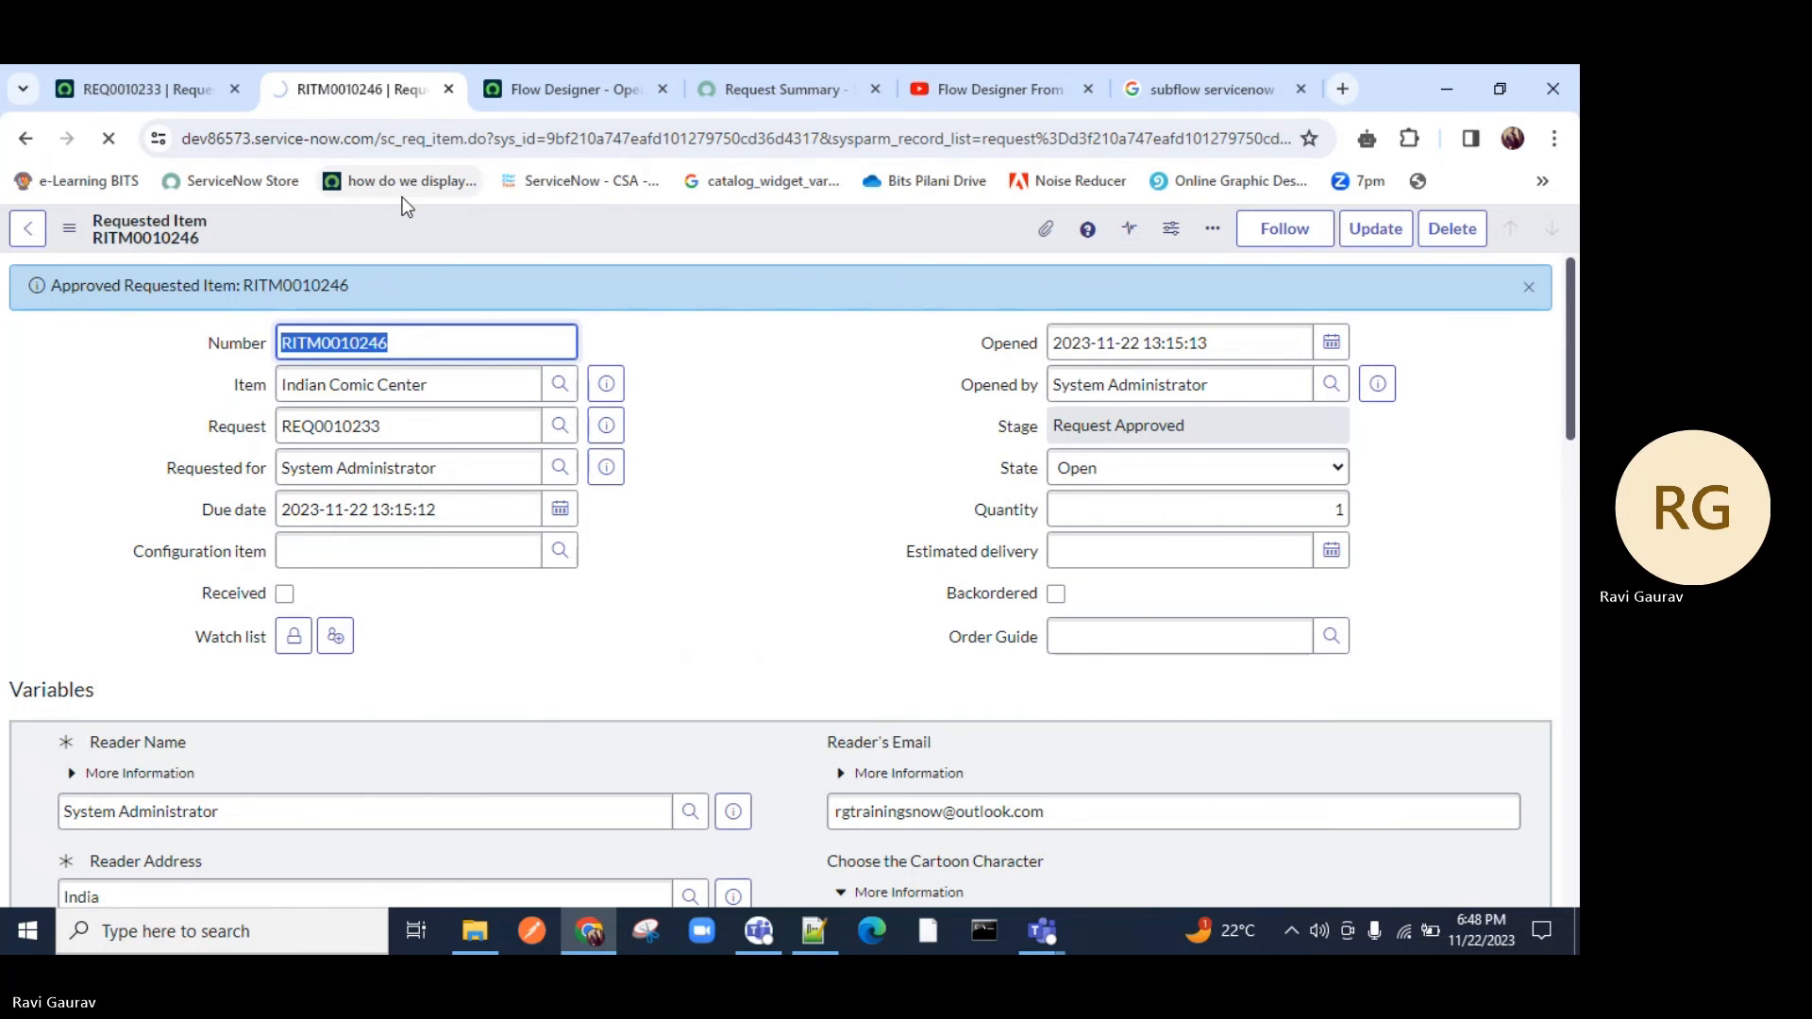
Refresh the Youtube-Comic Catalog execution details and check the state of the Approval SubFlow action.
click(566, 89)
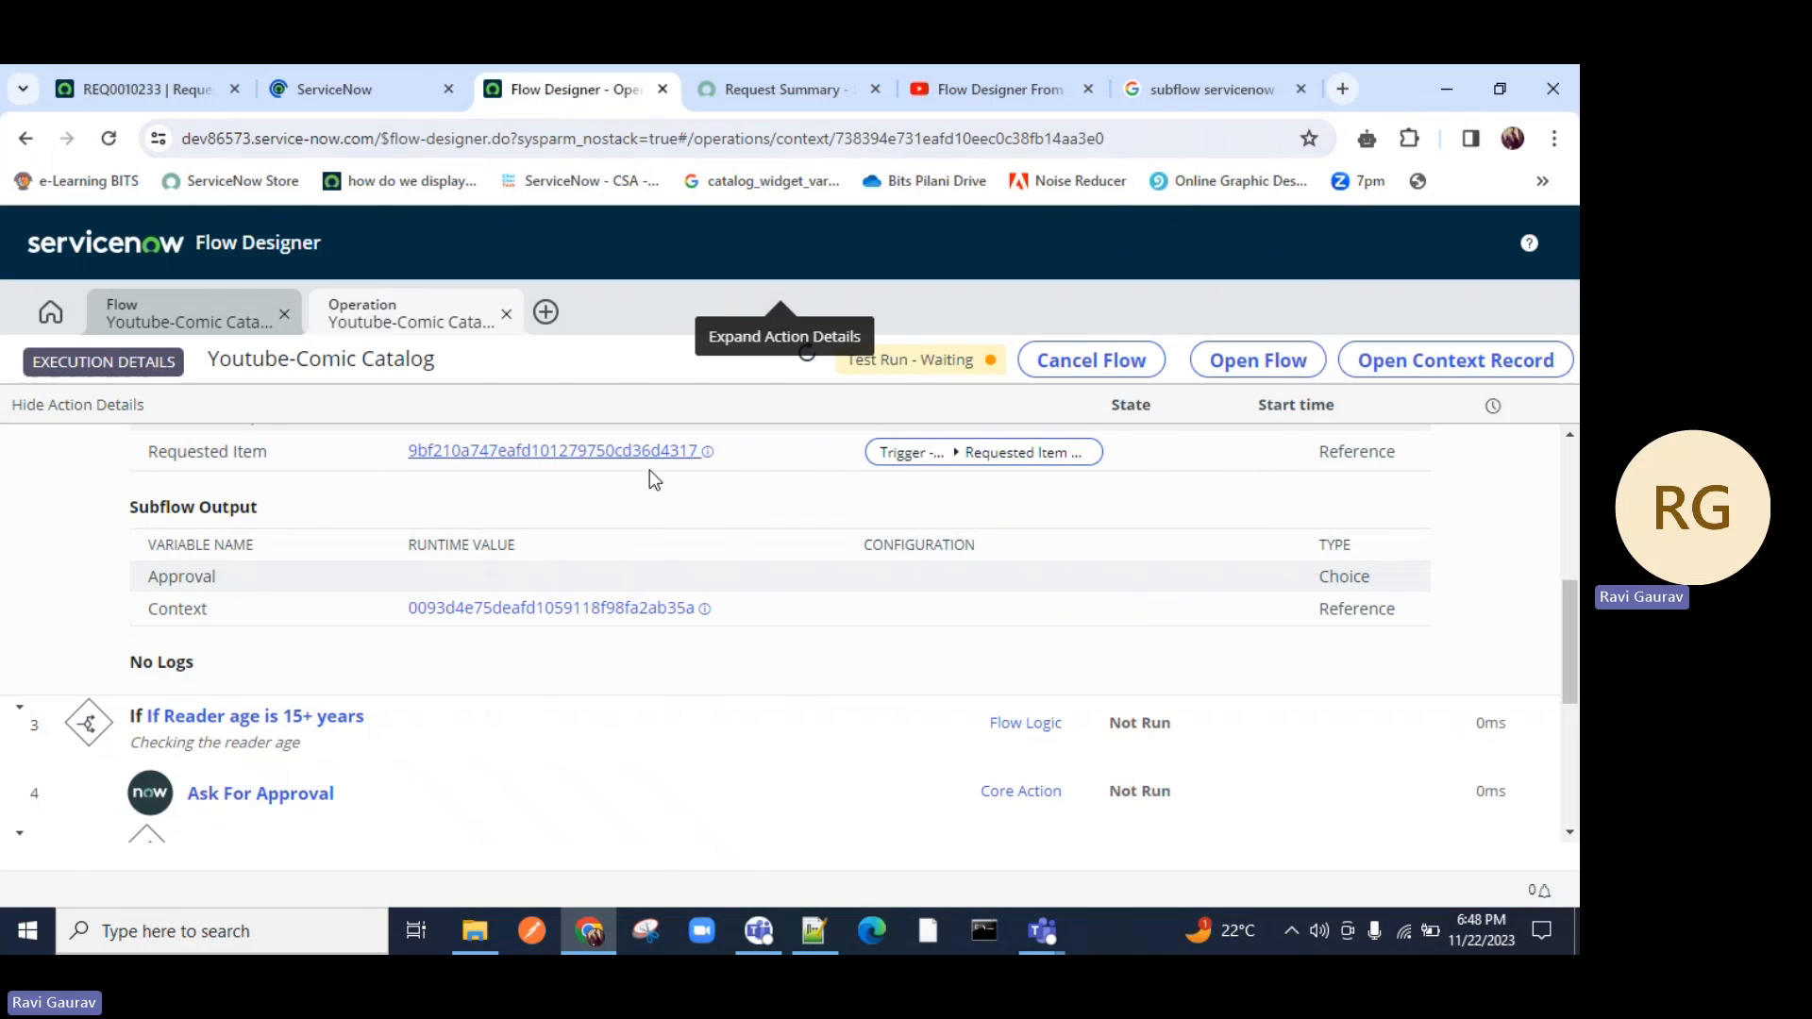
scroll(855, 485, up, 4)
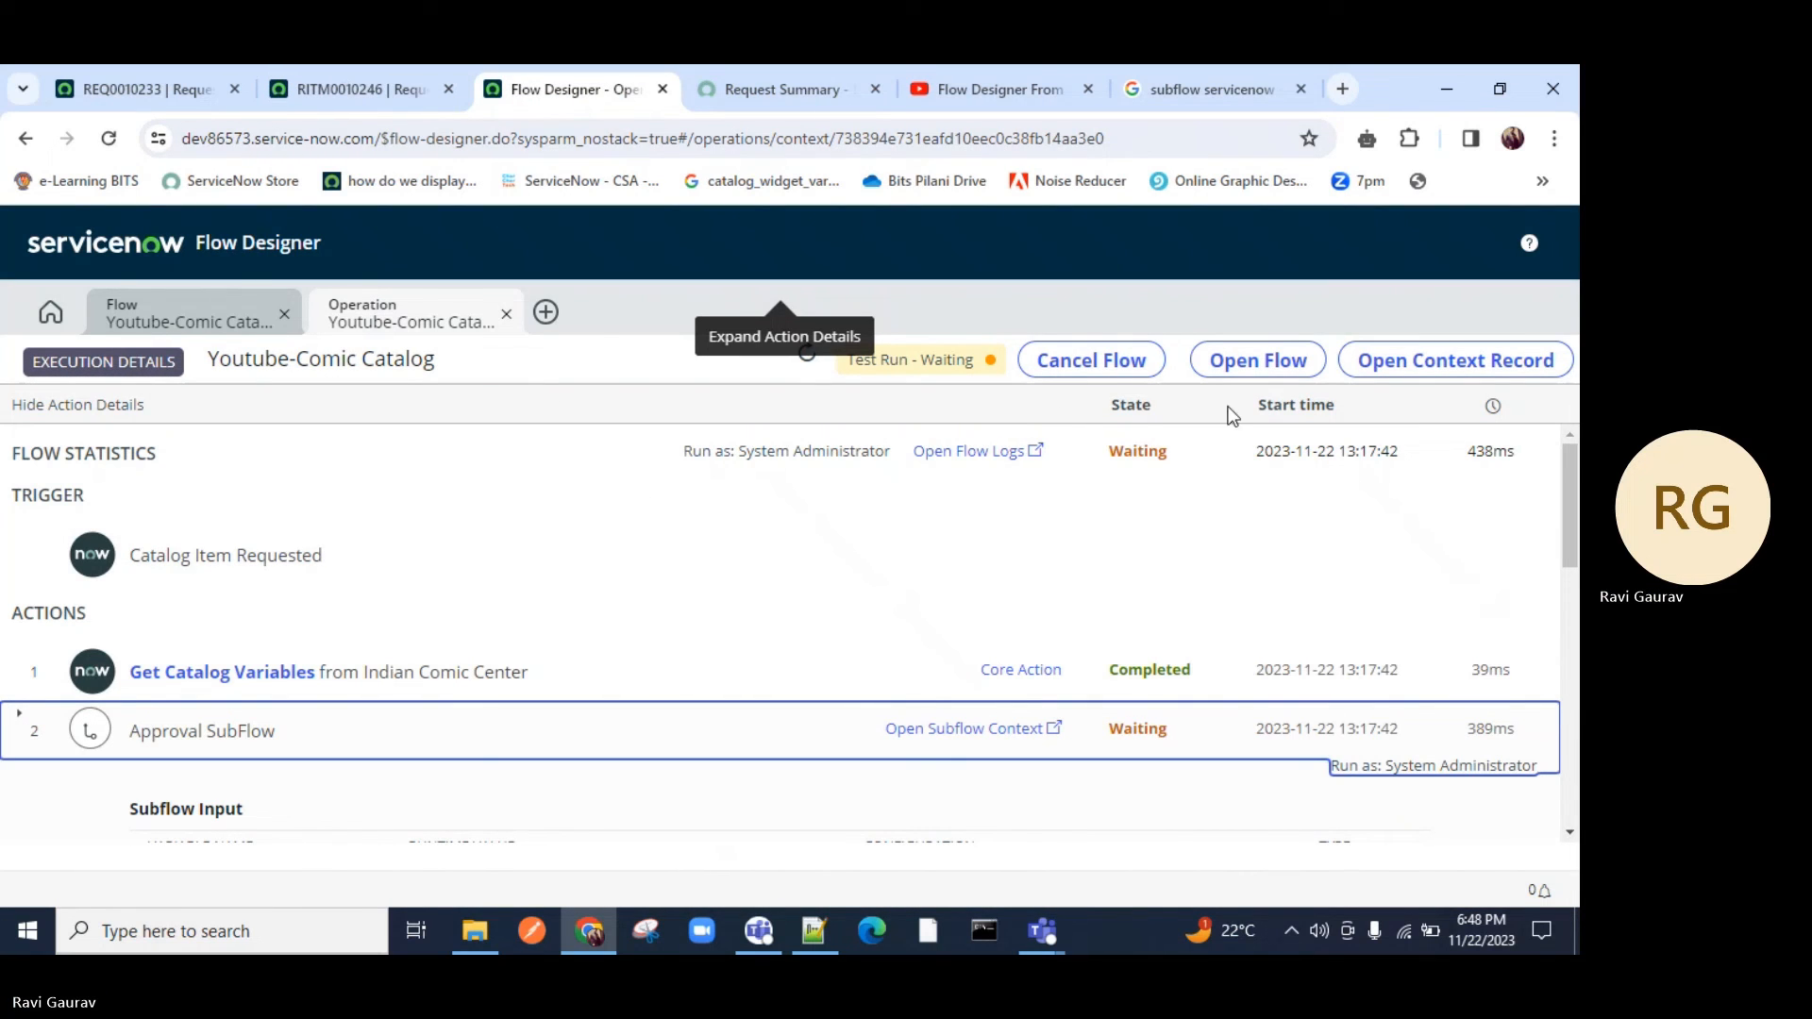
click(849, 316)
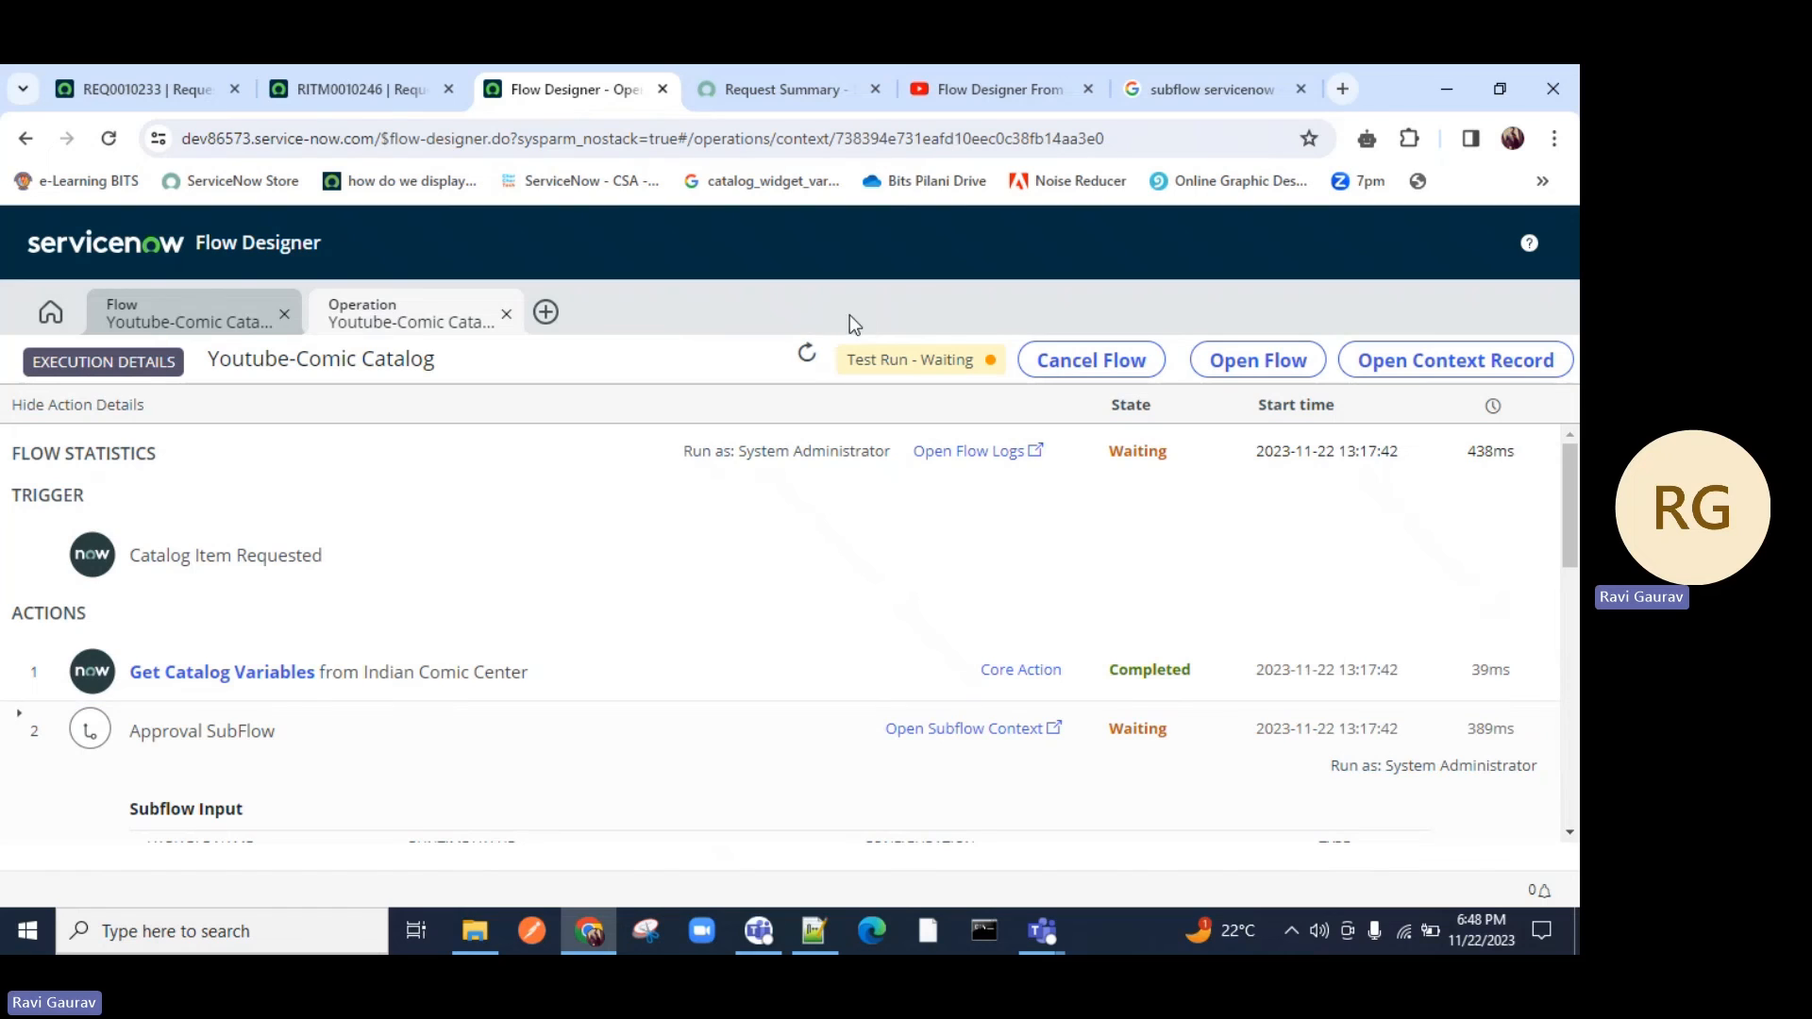
click(809, 358)
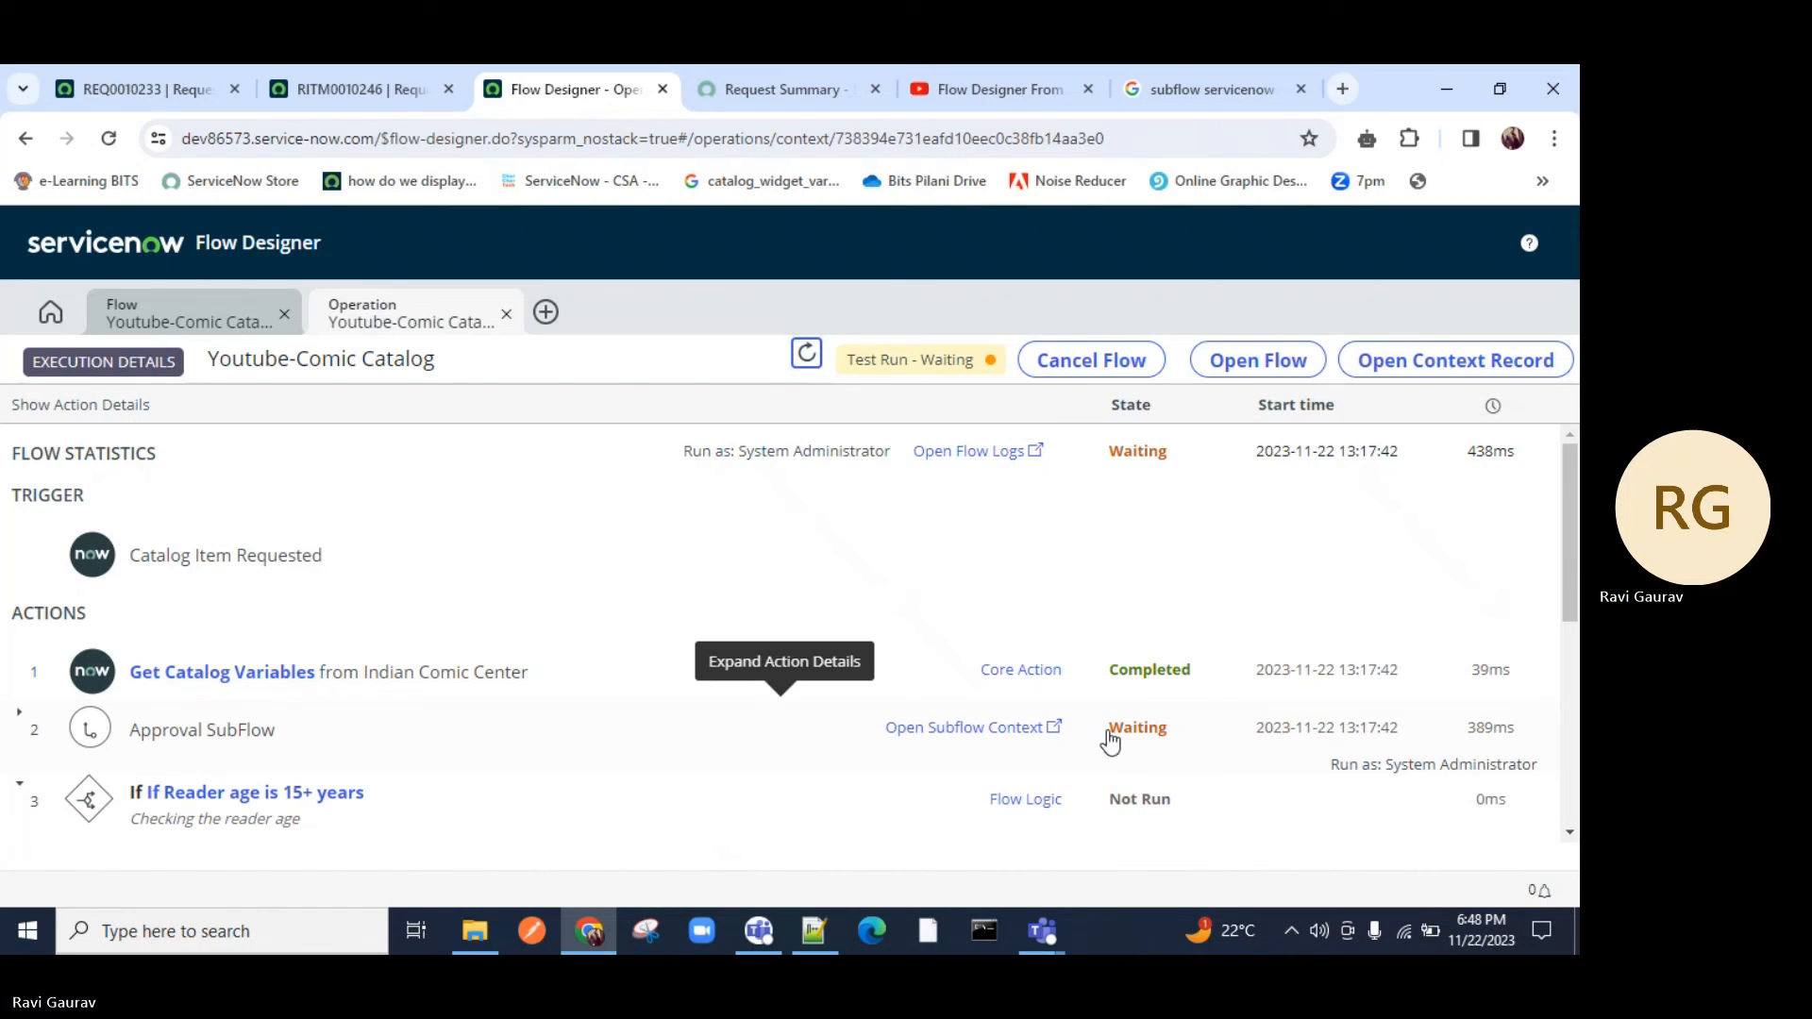
click(806, 363)
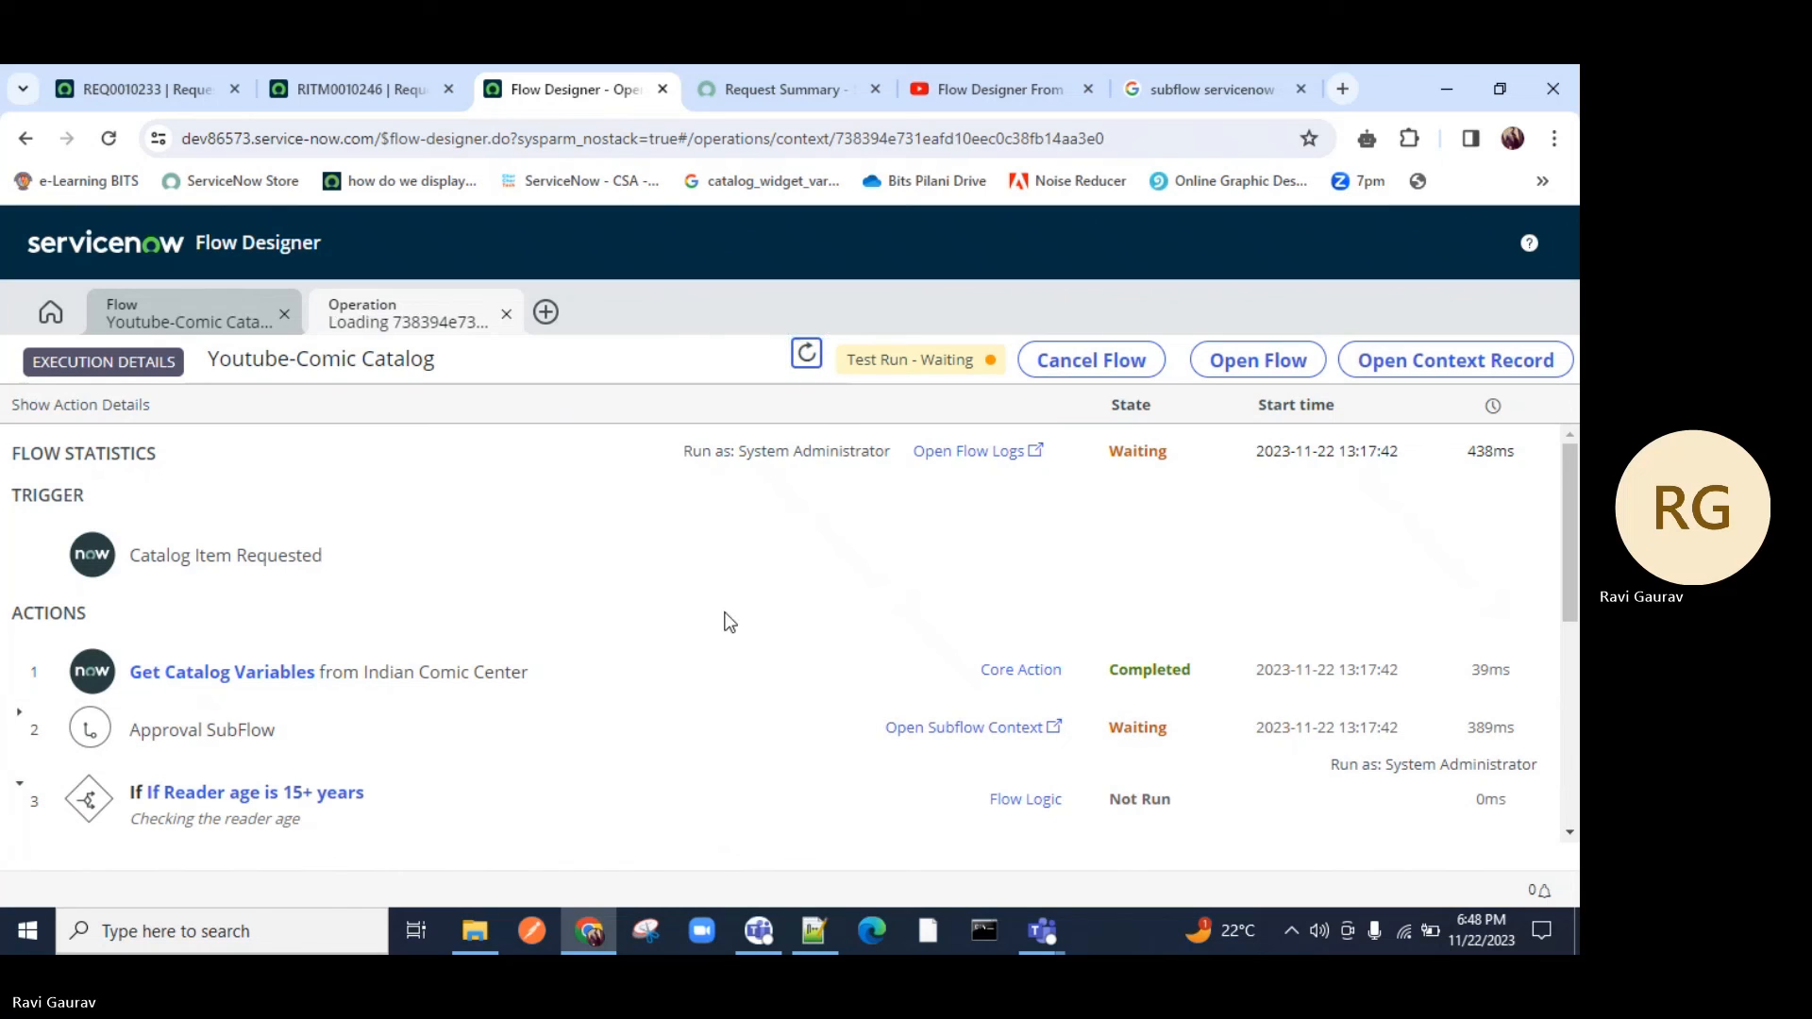
click(248, 745)
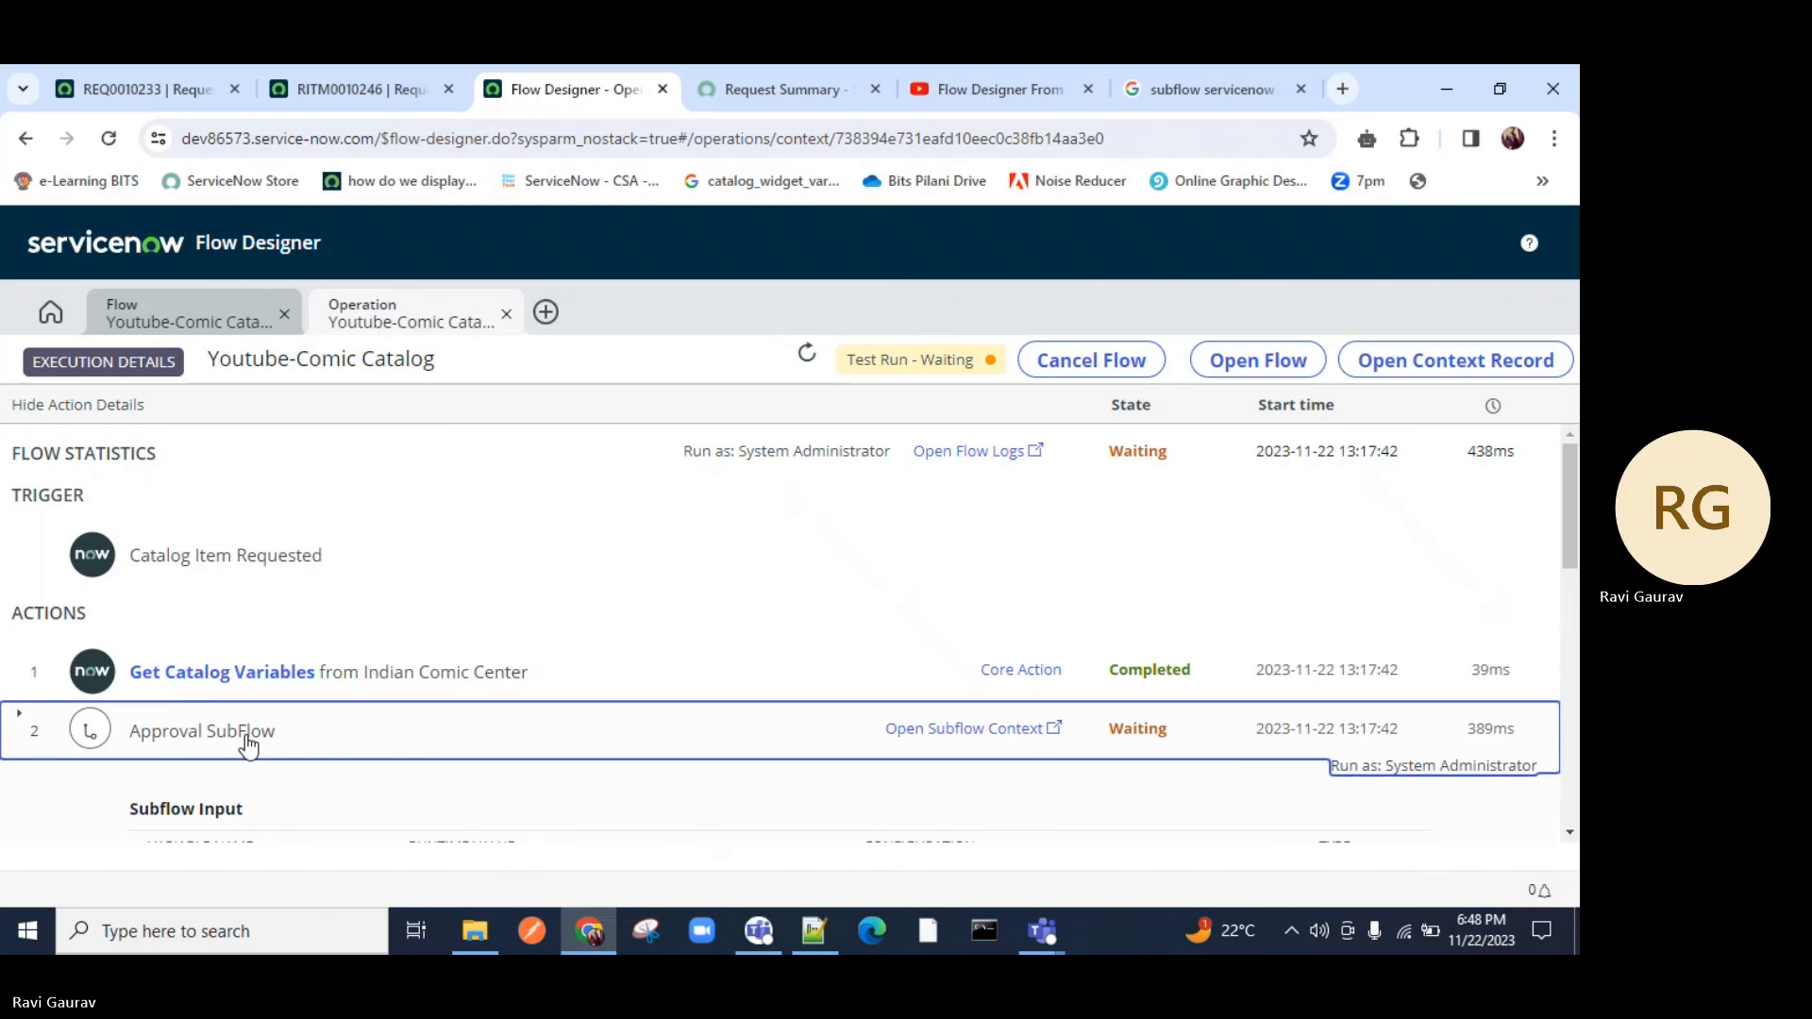
scroll(831, 618, down, 1)
scroll(863, 628, up, 1)
click(1156, 740)
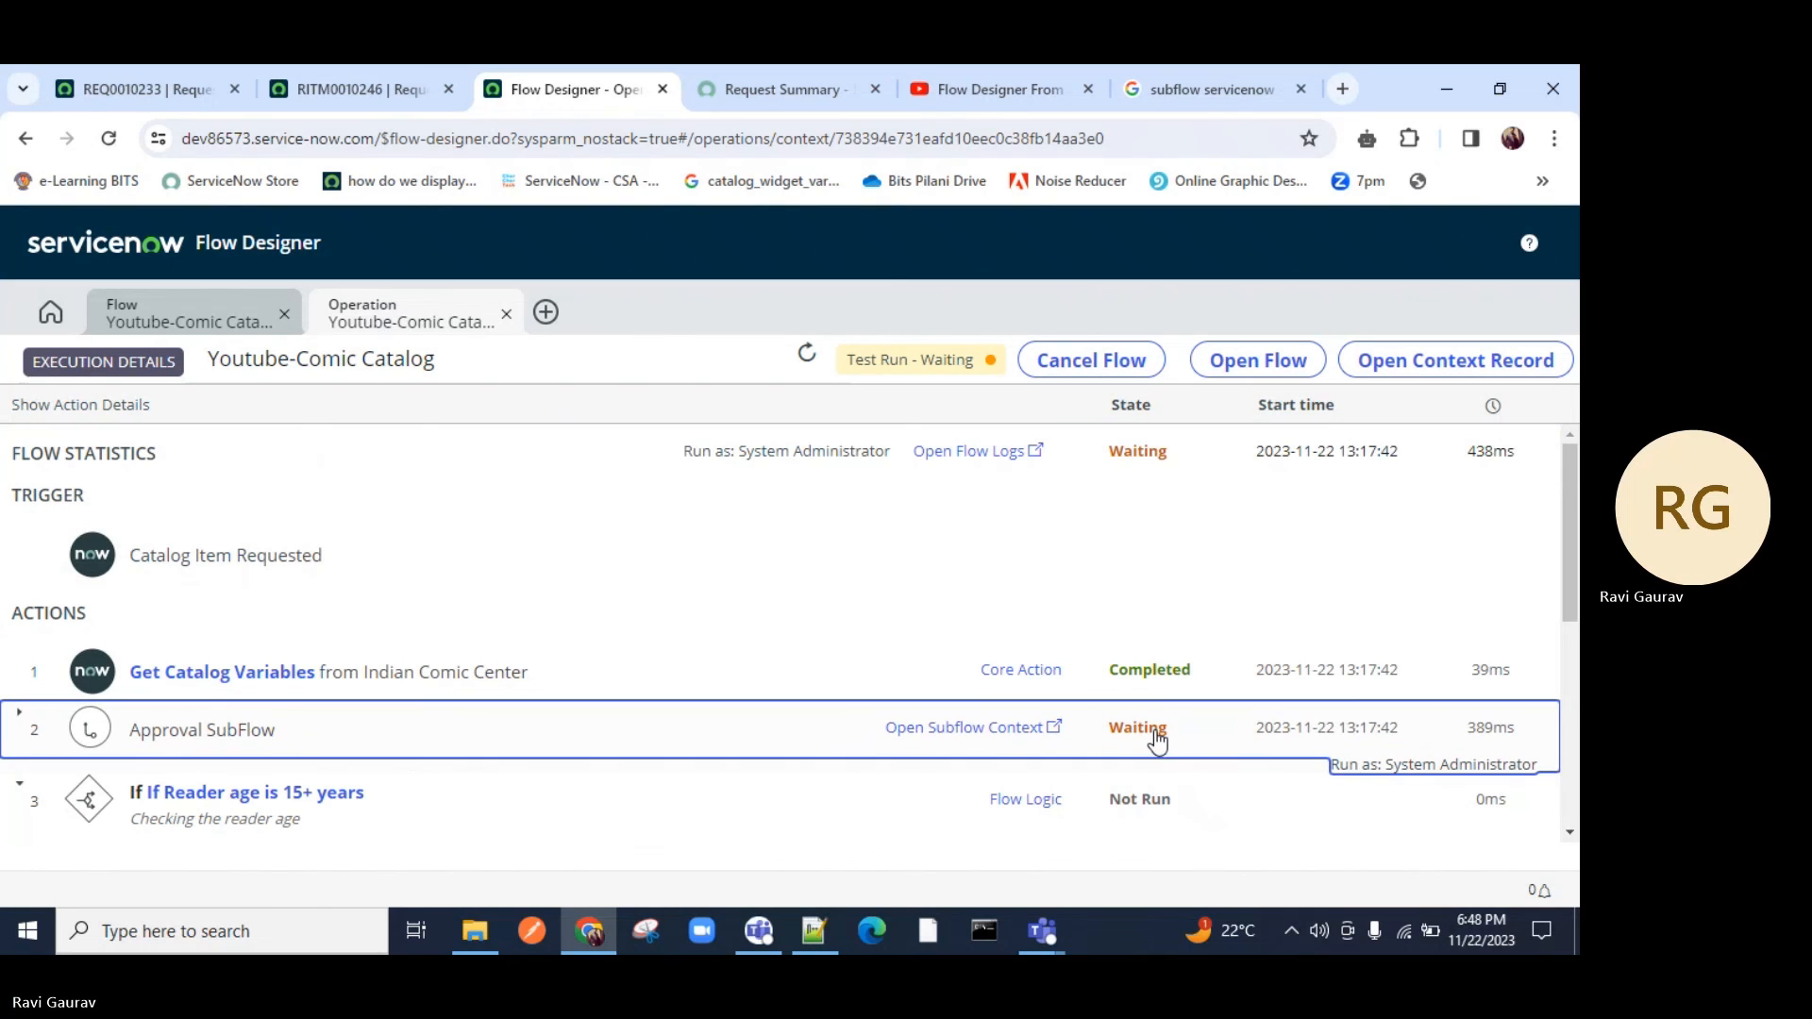
click(171, 743)
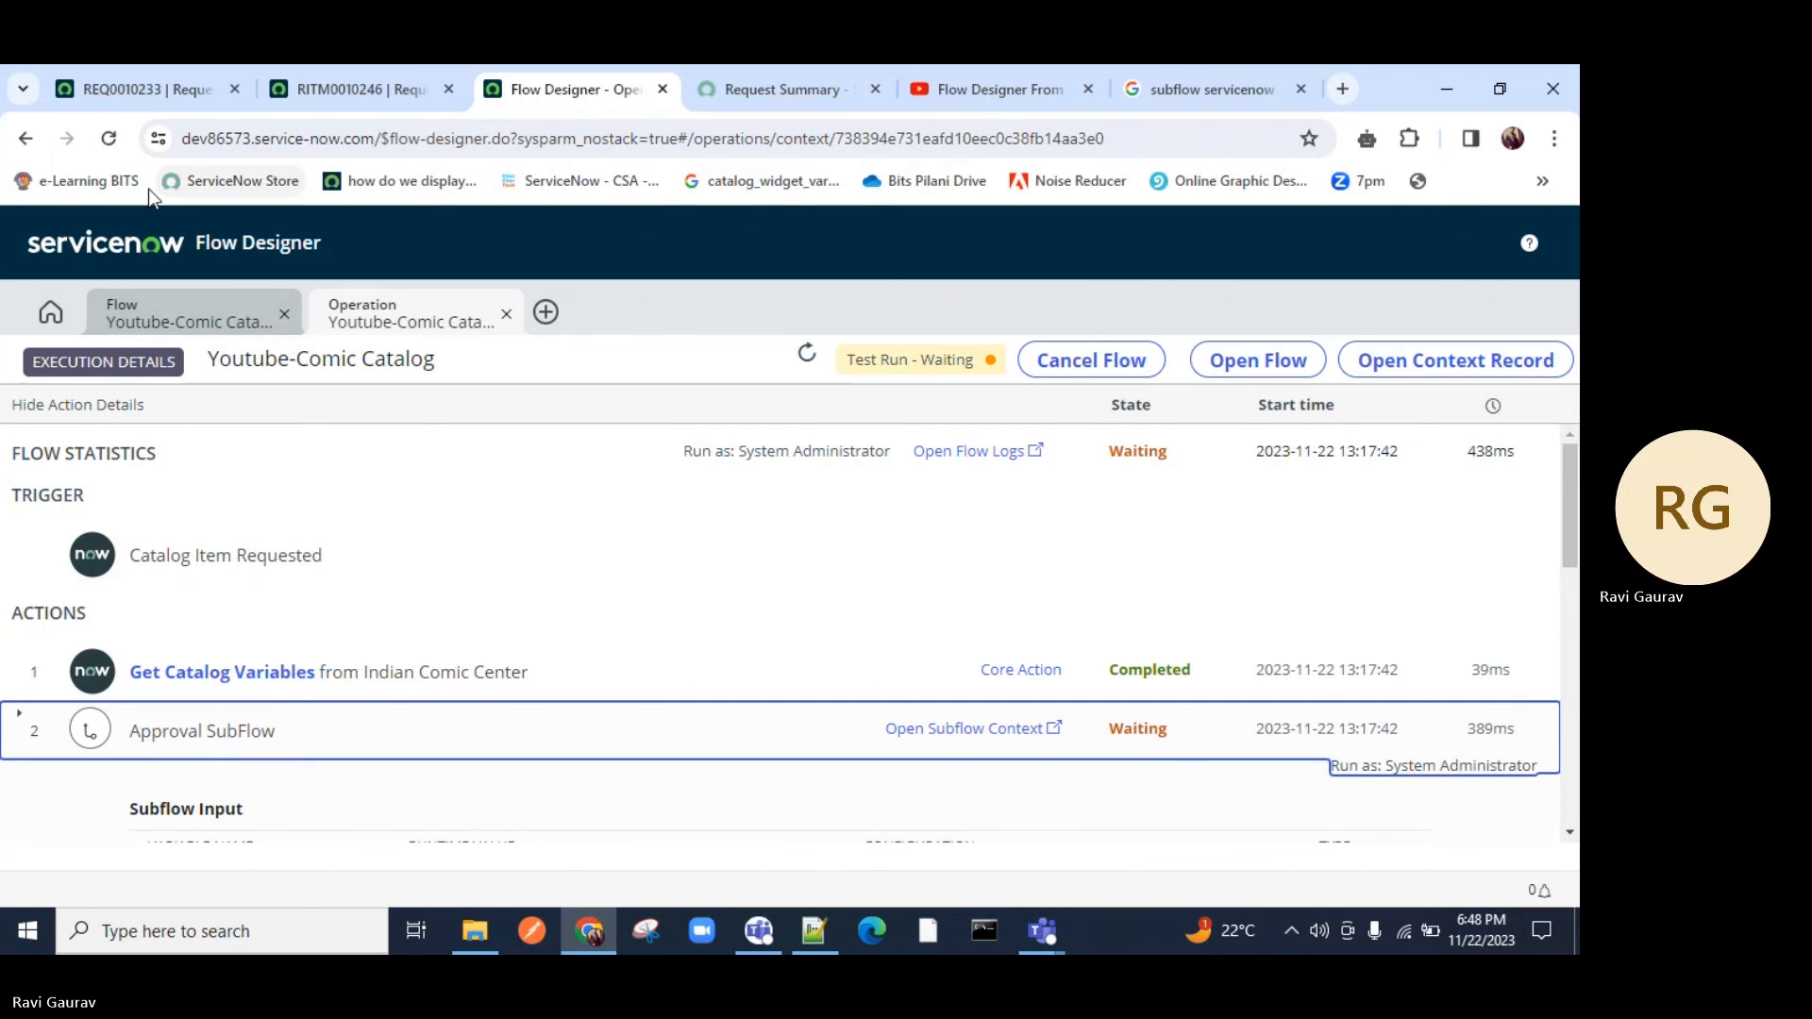
click(108, 137)
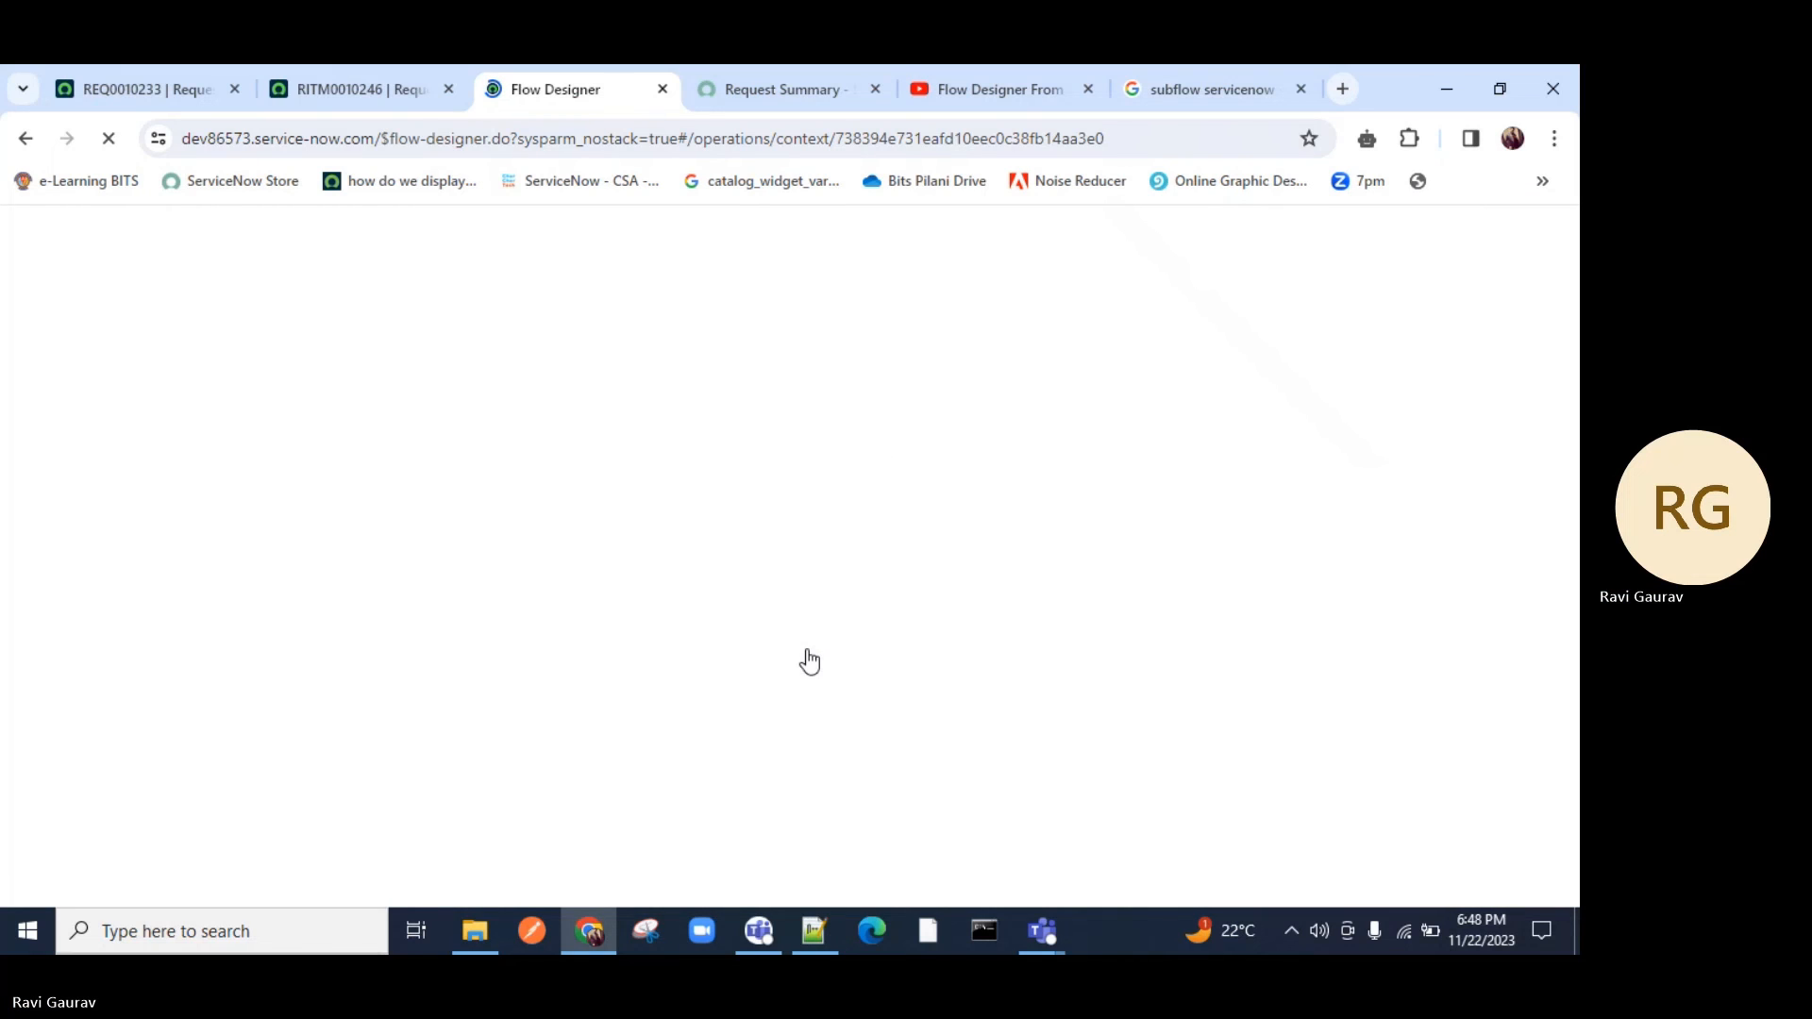
Return to the requested item, check the approval states in its Approvers list and reload the record.
click(377, 89)
scroll(141, 623, down, 15)
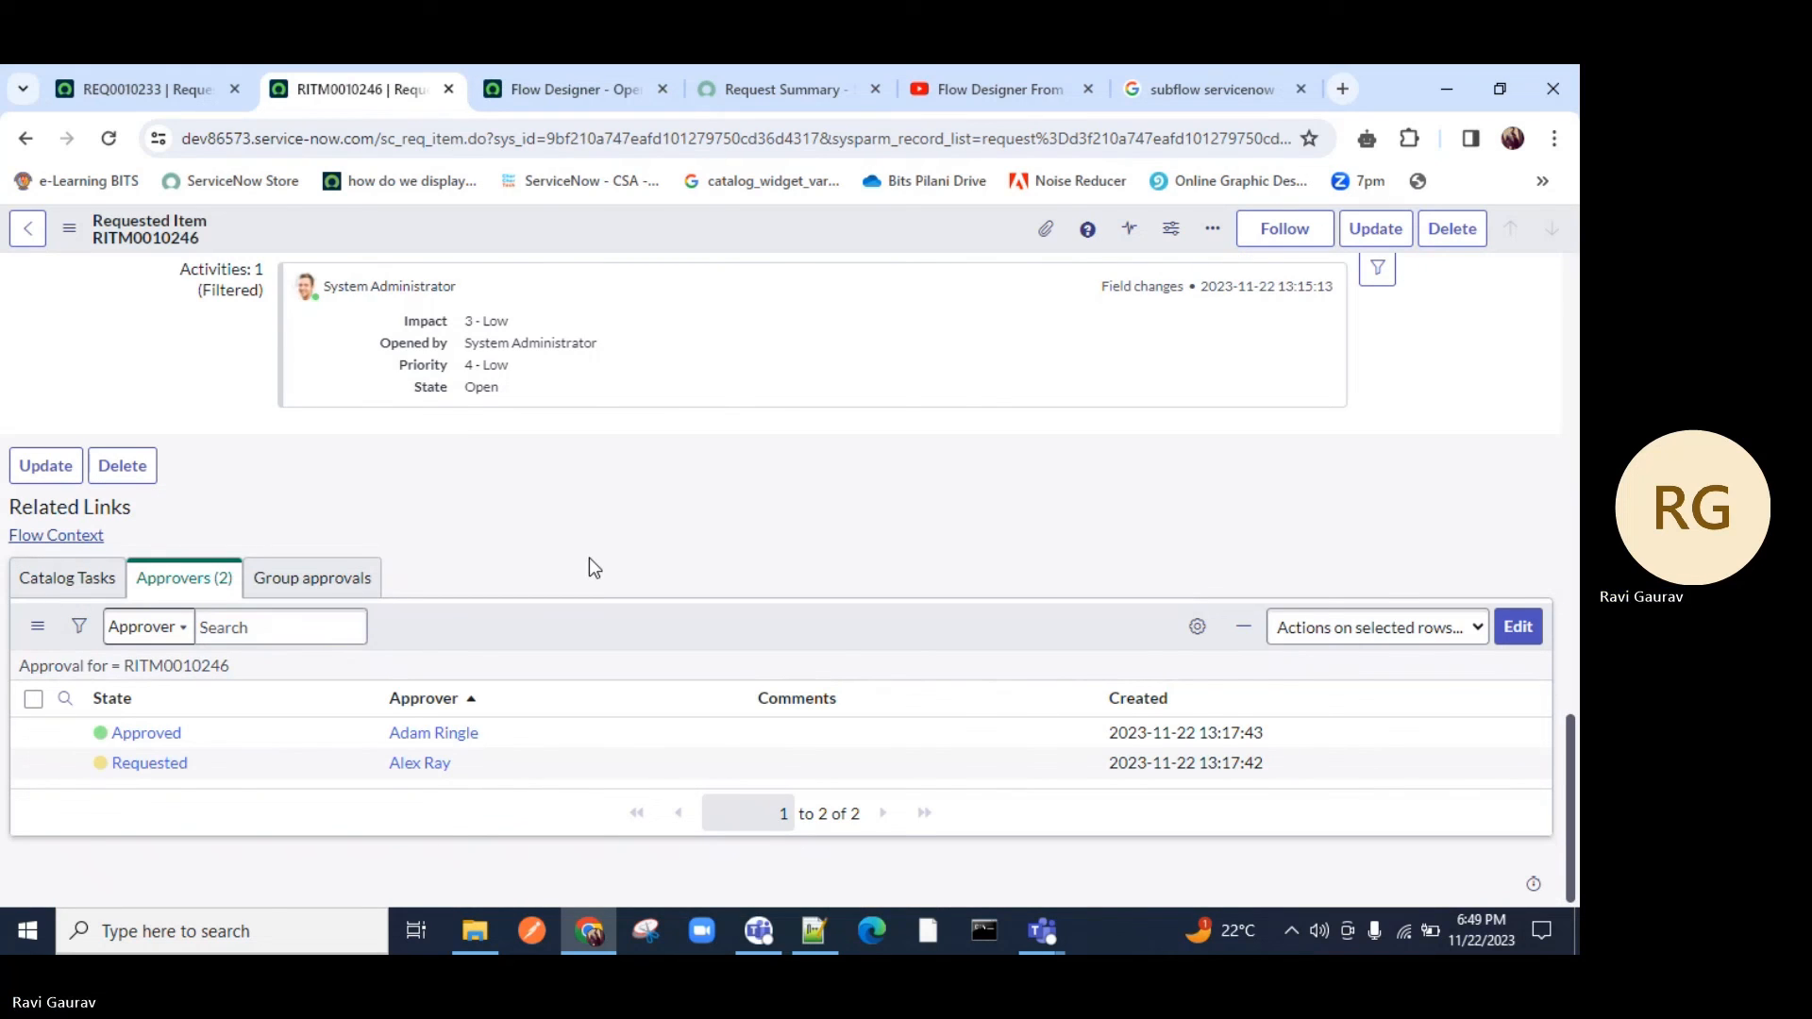
click(179, 732)
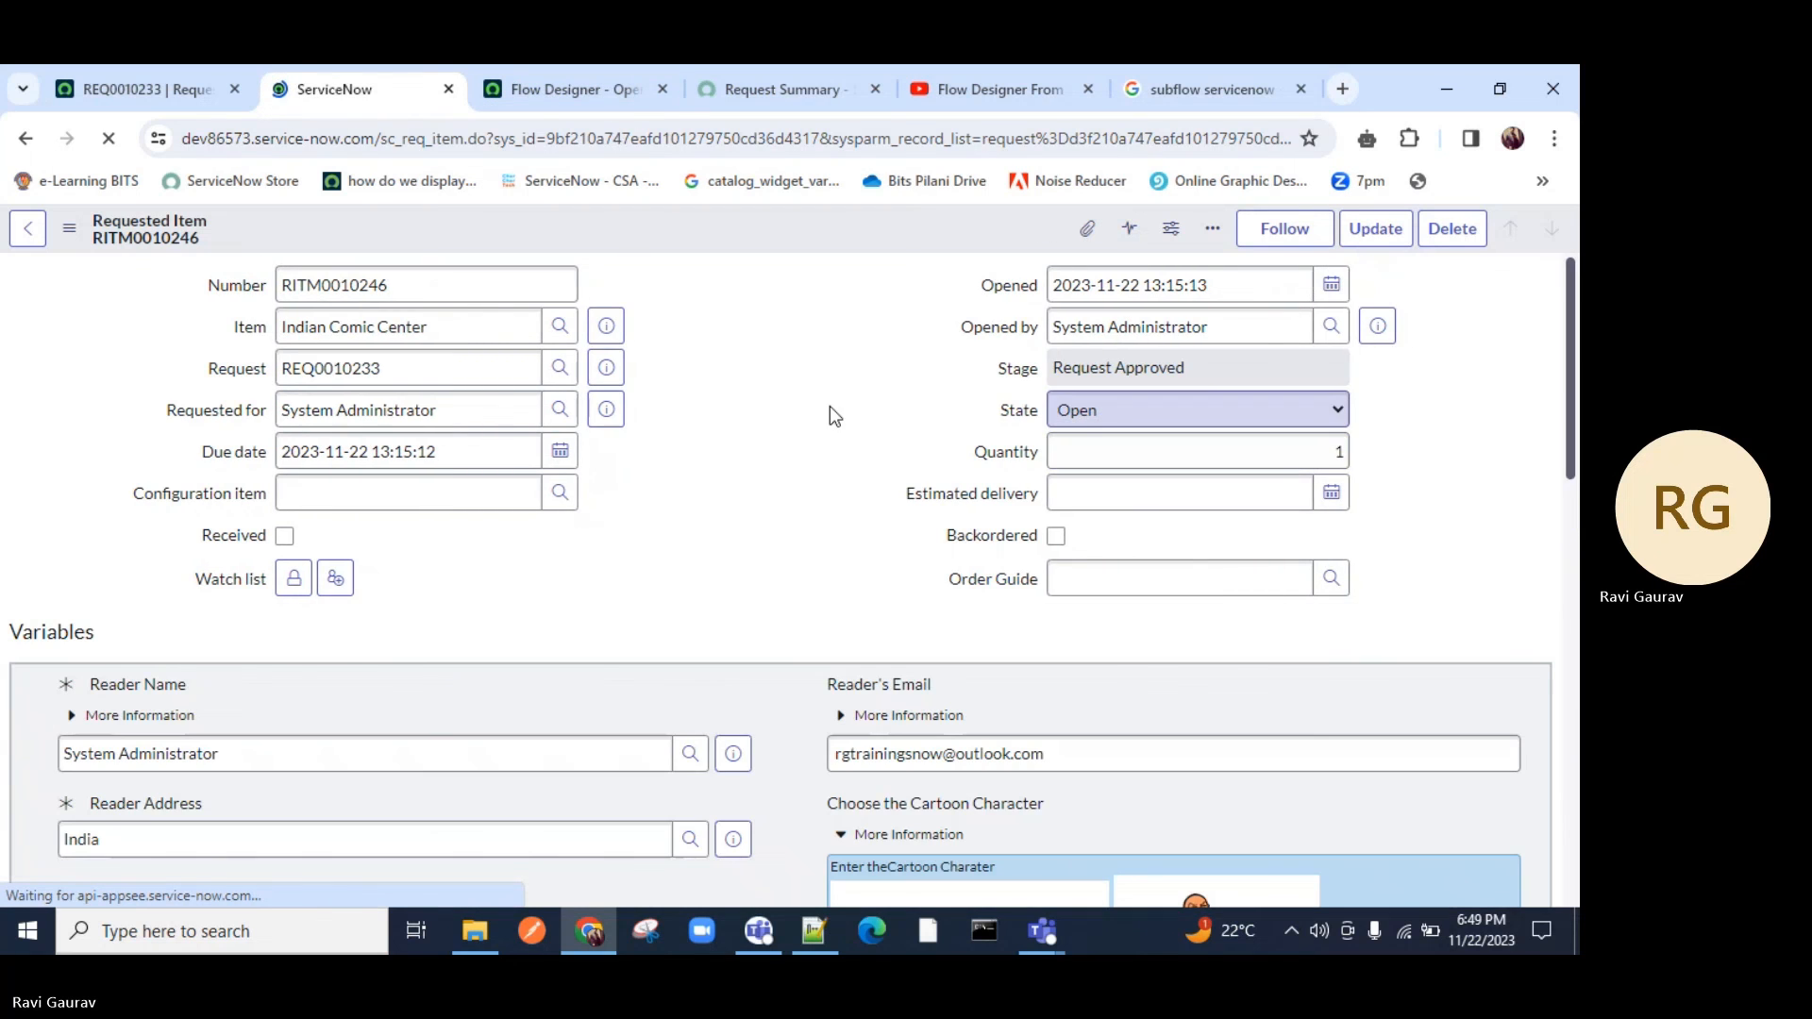
scroll(829, 406, down, 15)
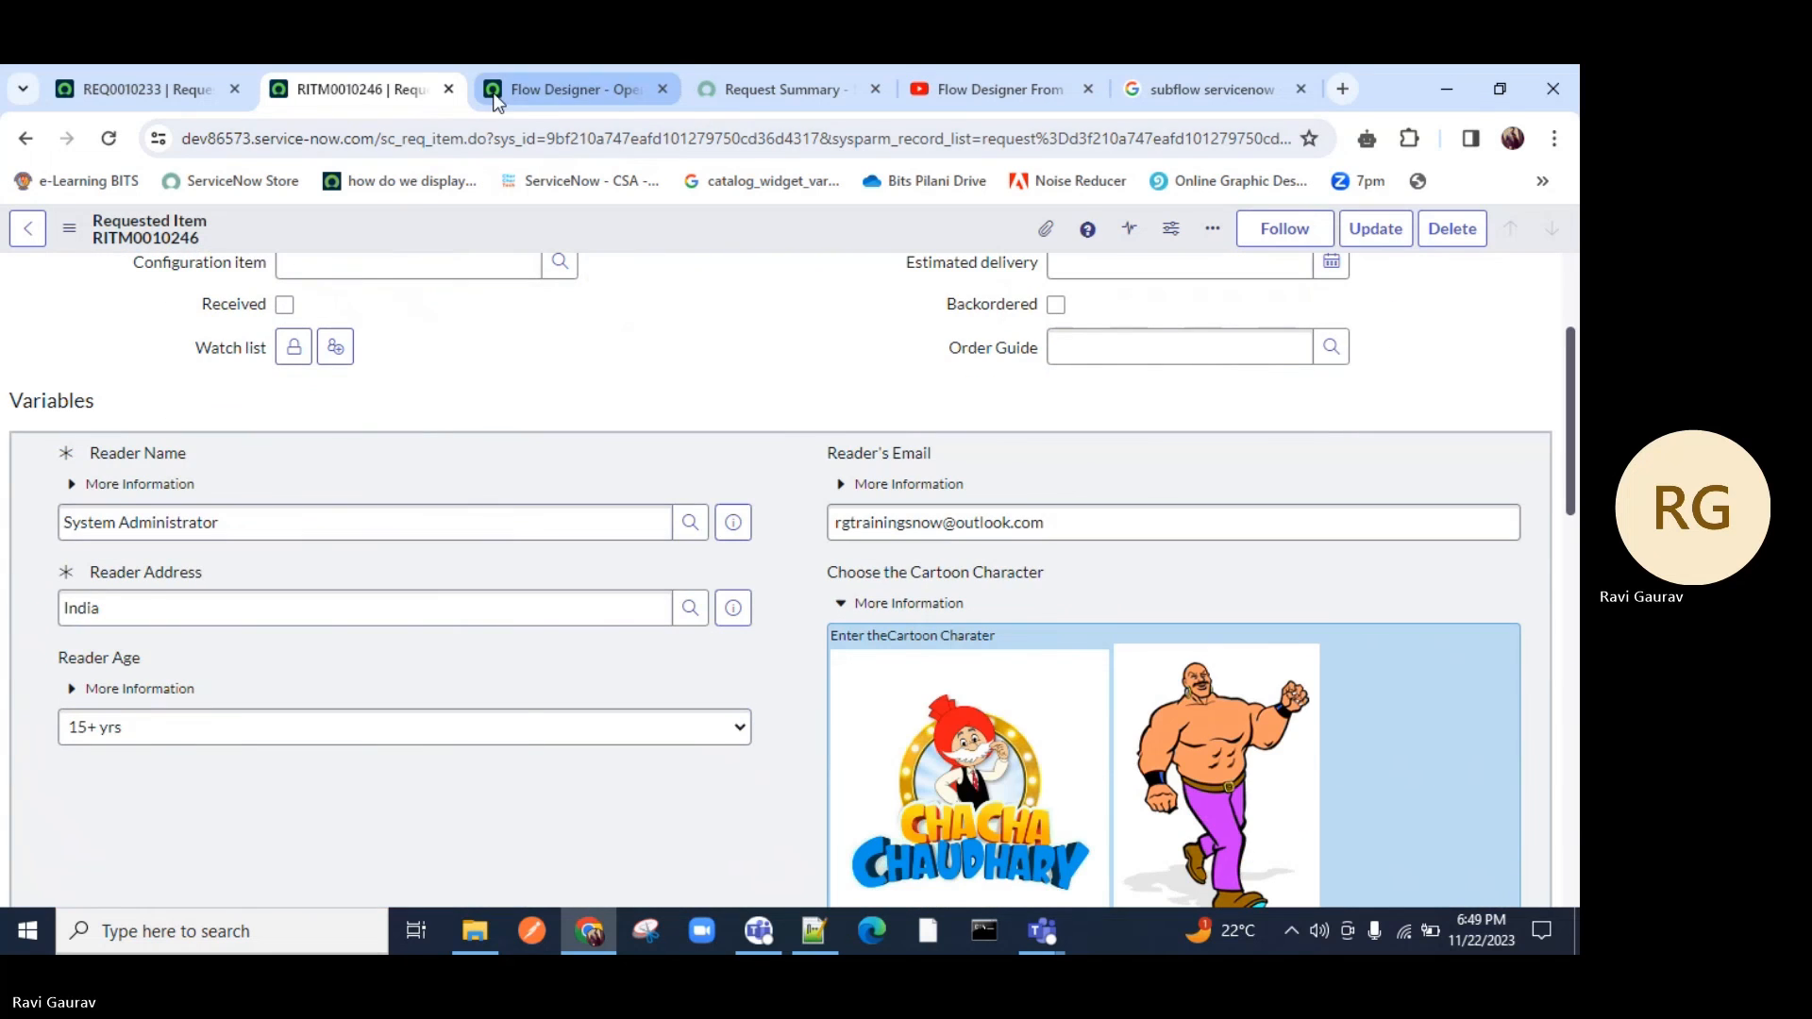
Open the Approval SubFlow's own execution context from the test run and expand its Ask For Approval action.
click(497, 95)
scroll(789, 614, down, 1)
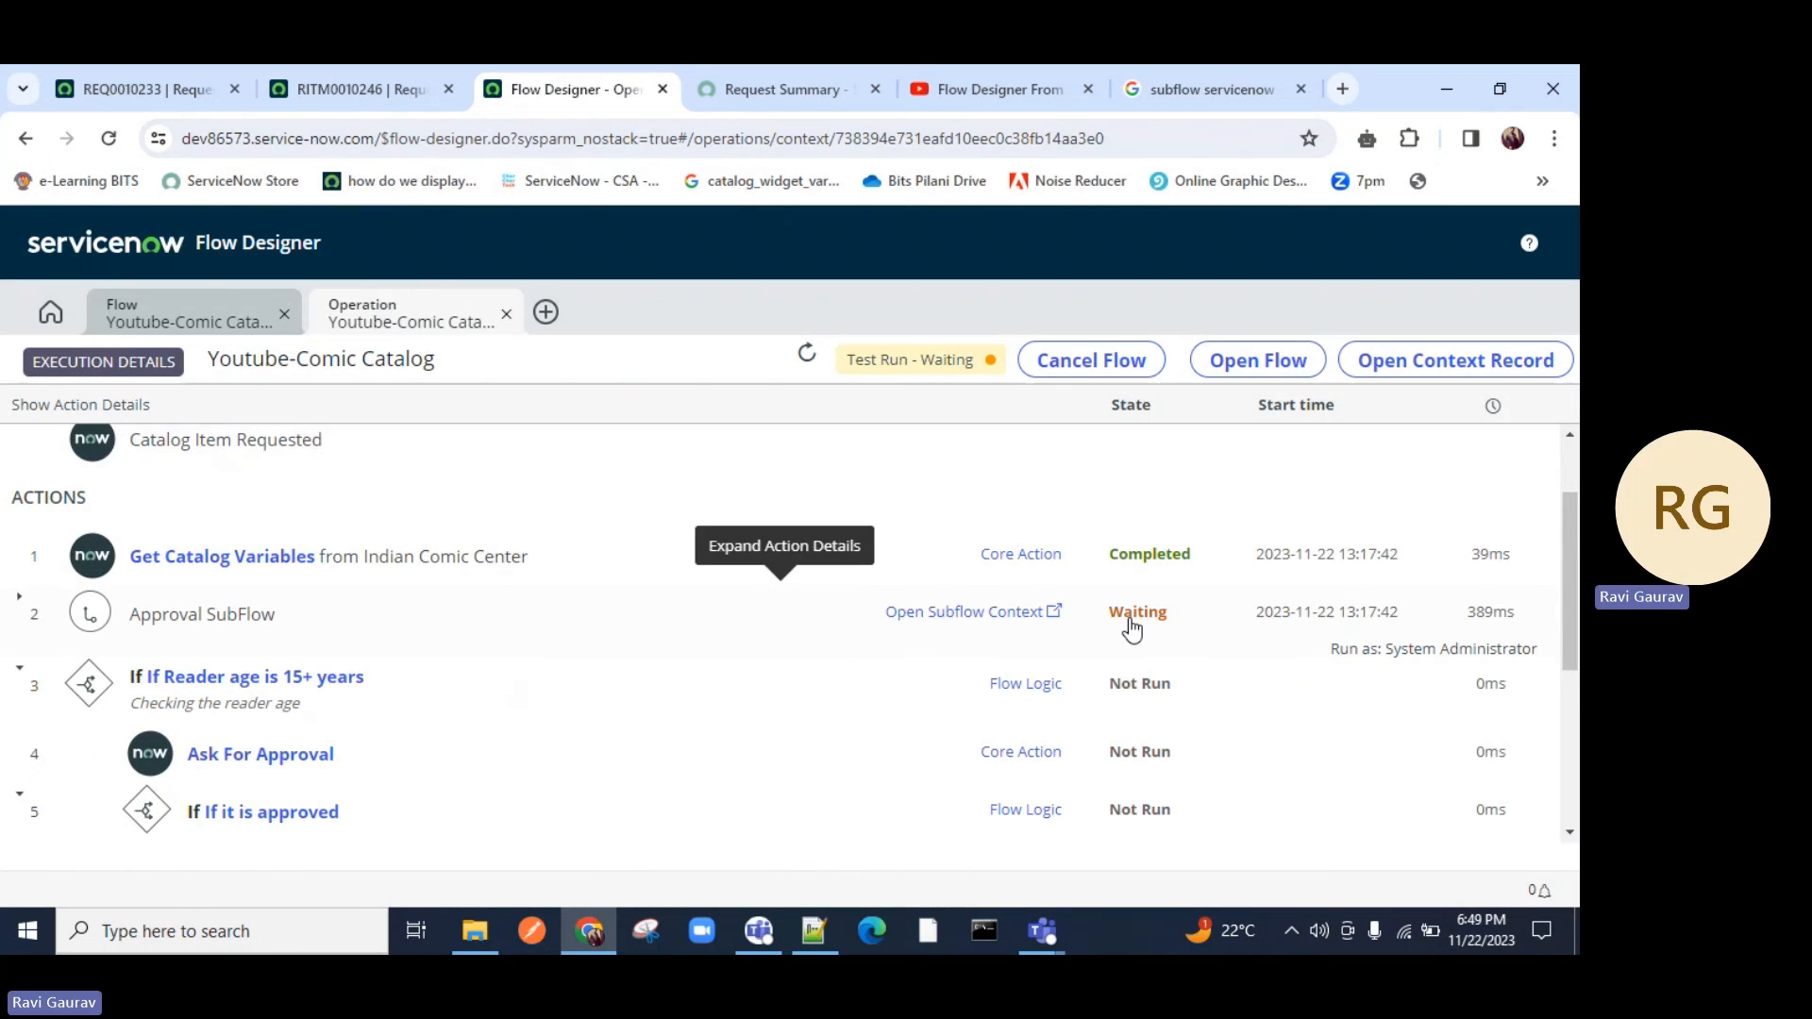
click(1027, 614)
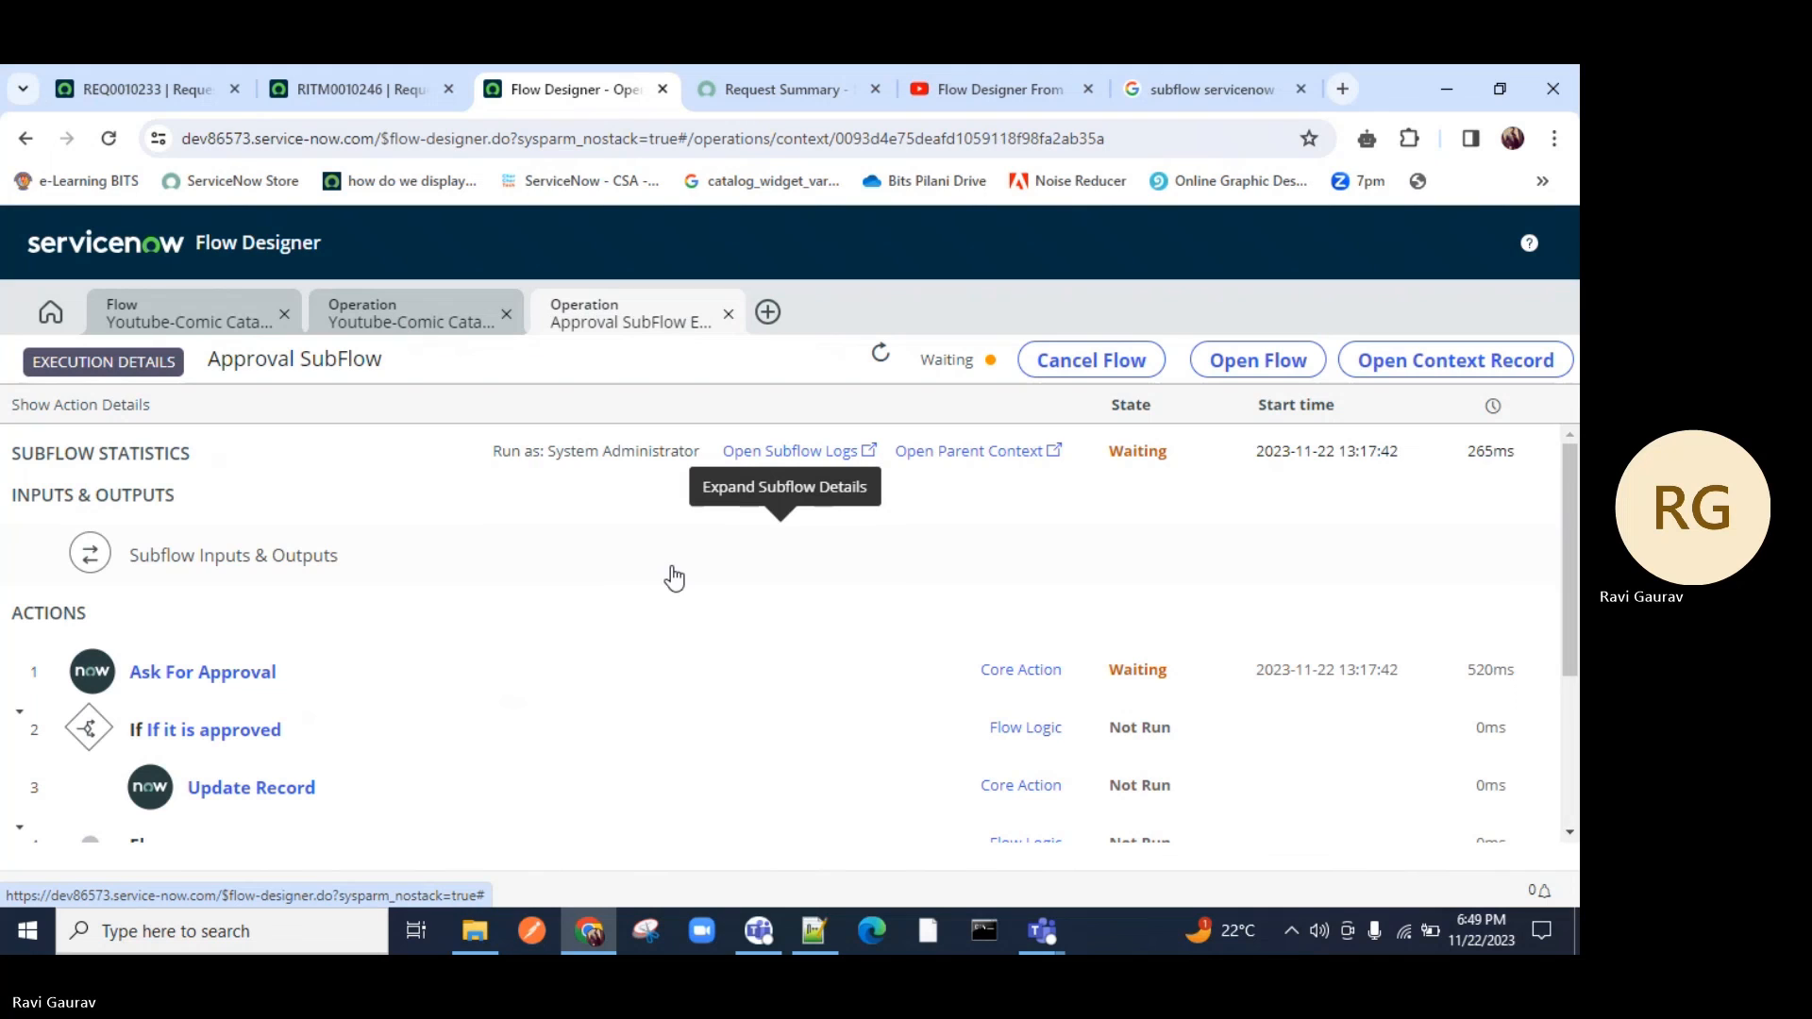
scroll(660, 611, down, 1)
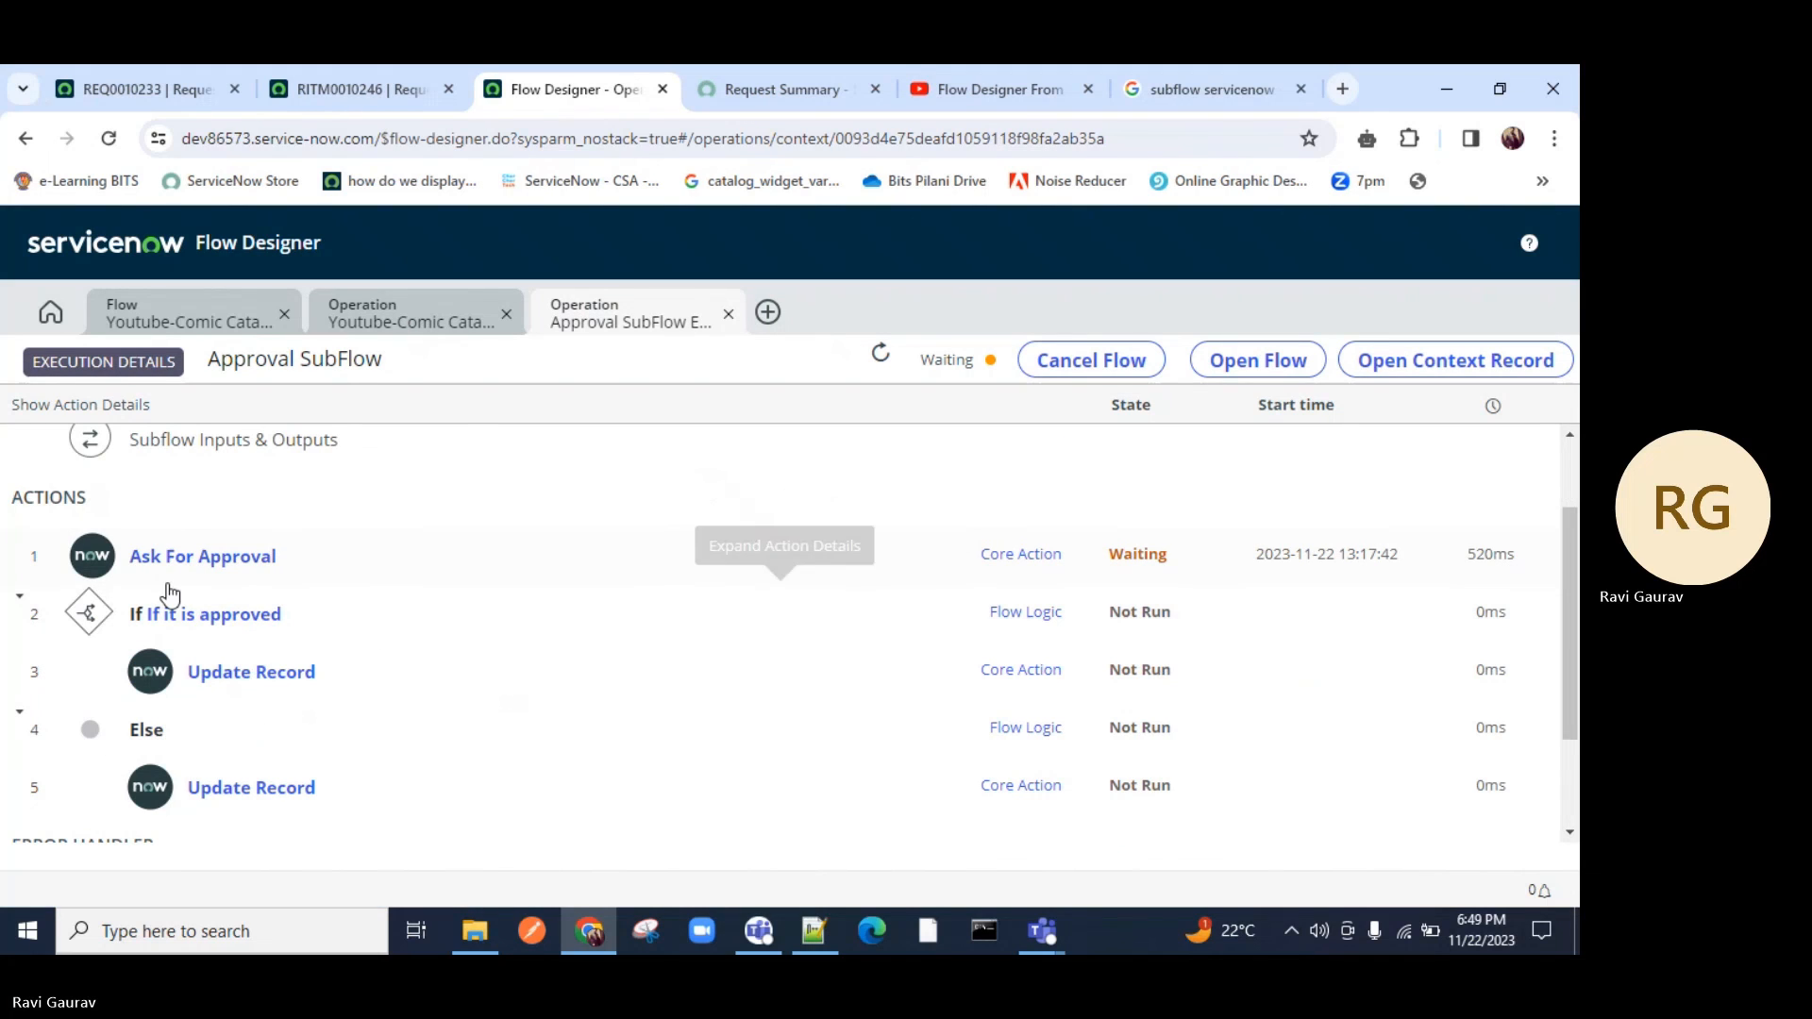
click(372, 564)
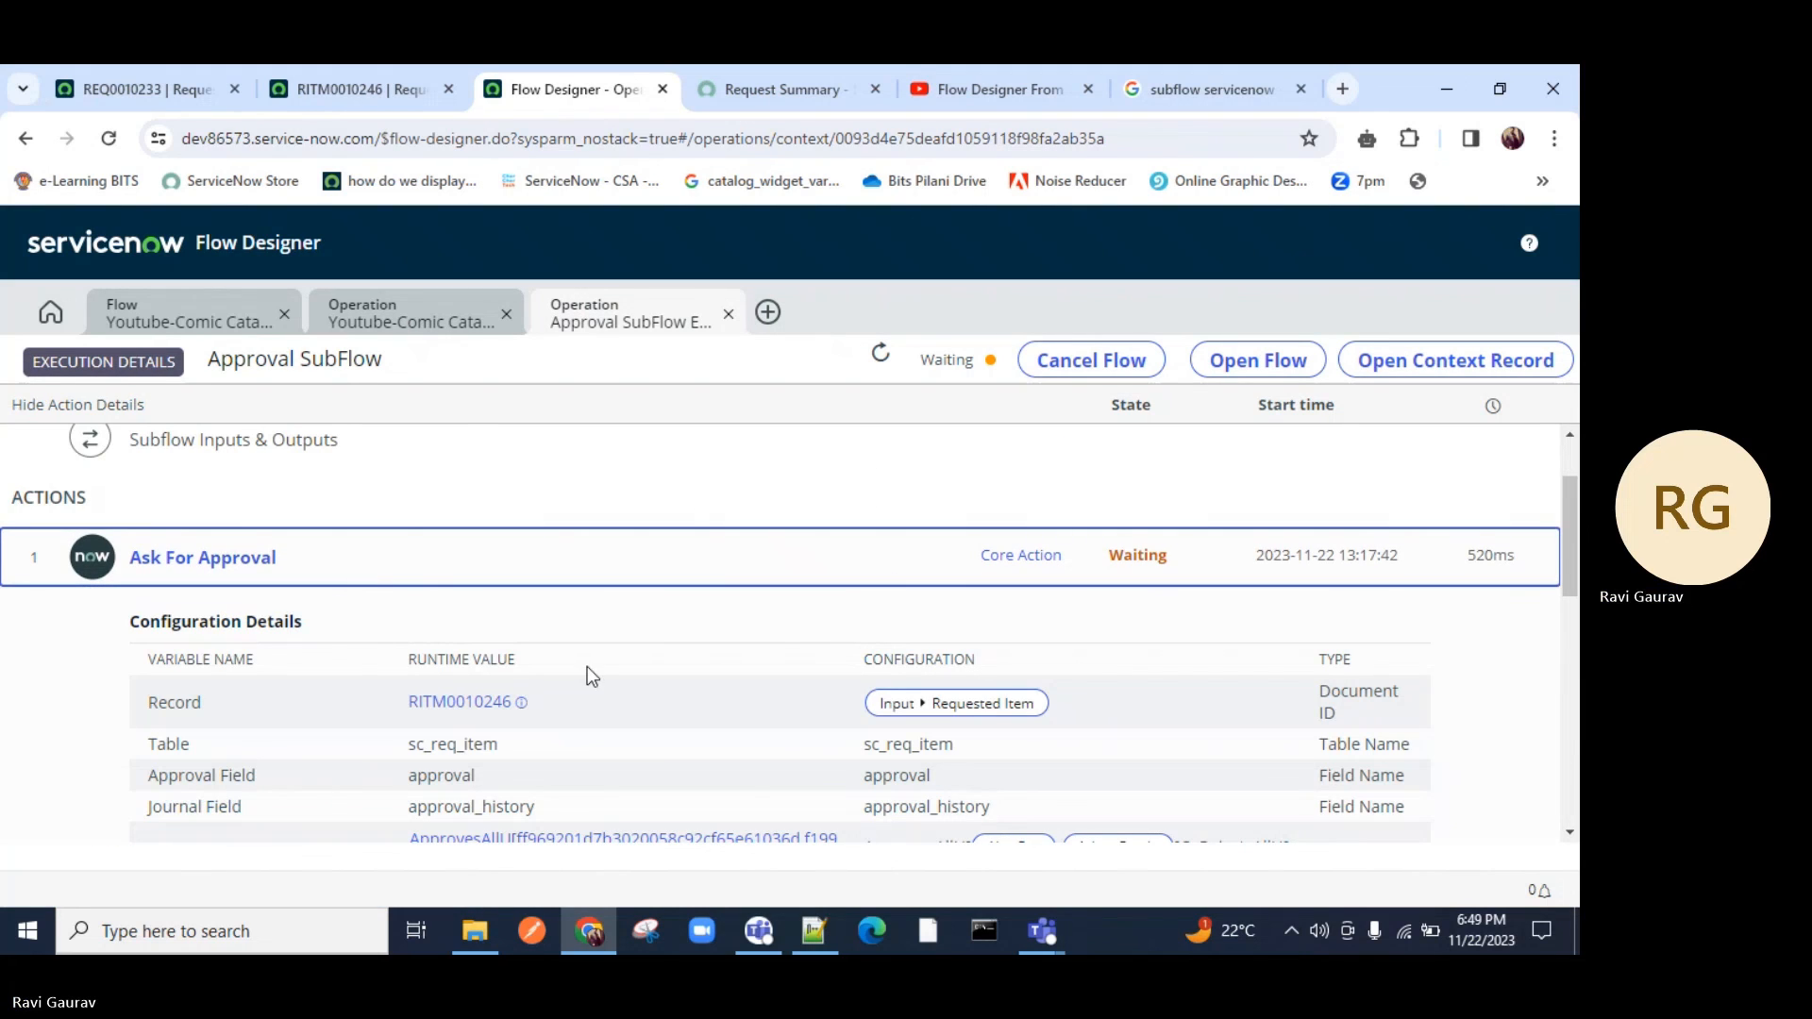
Approve the remaining approval request in the requested item's Approvers list.
click(359, 89)
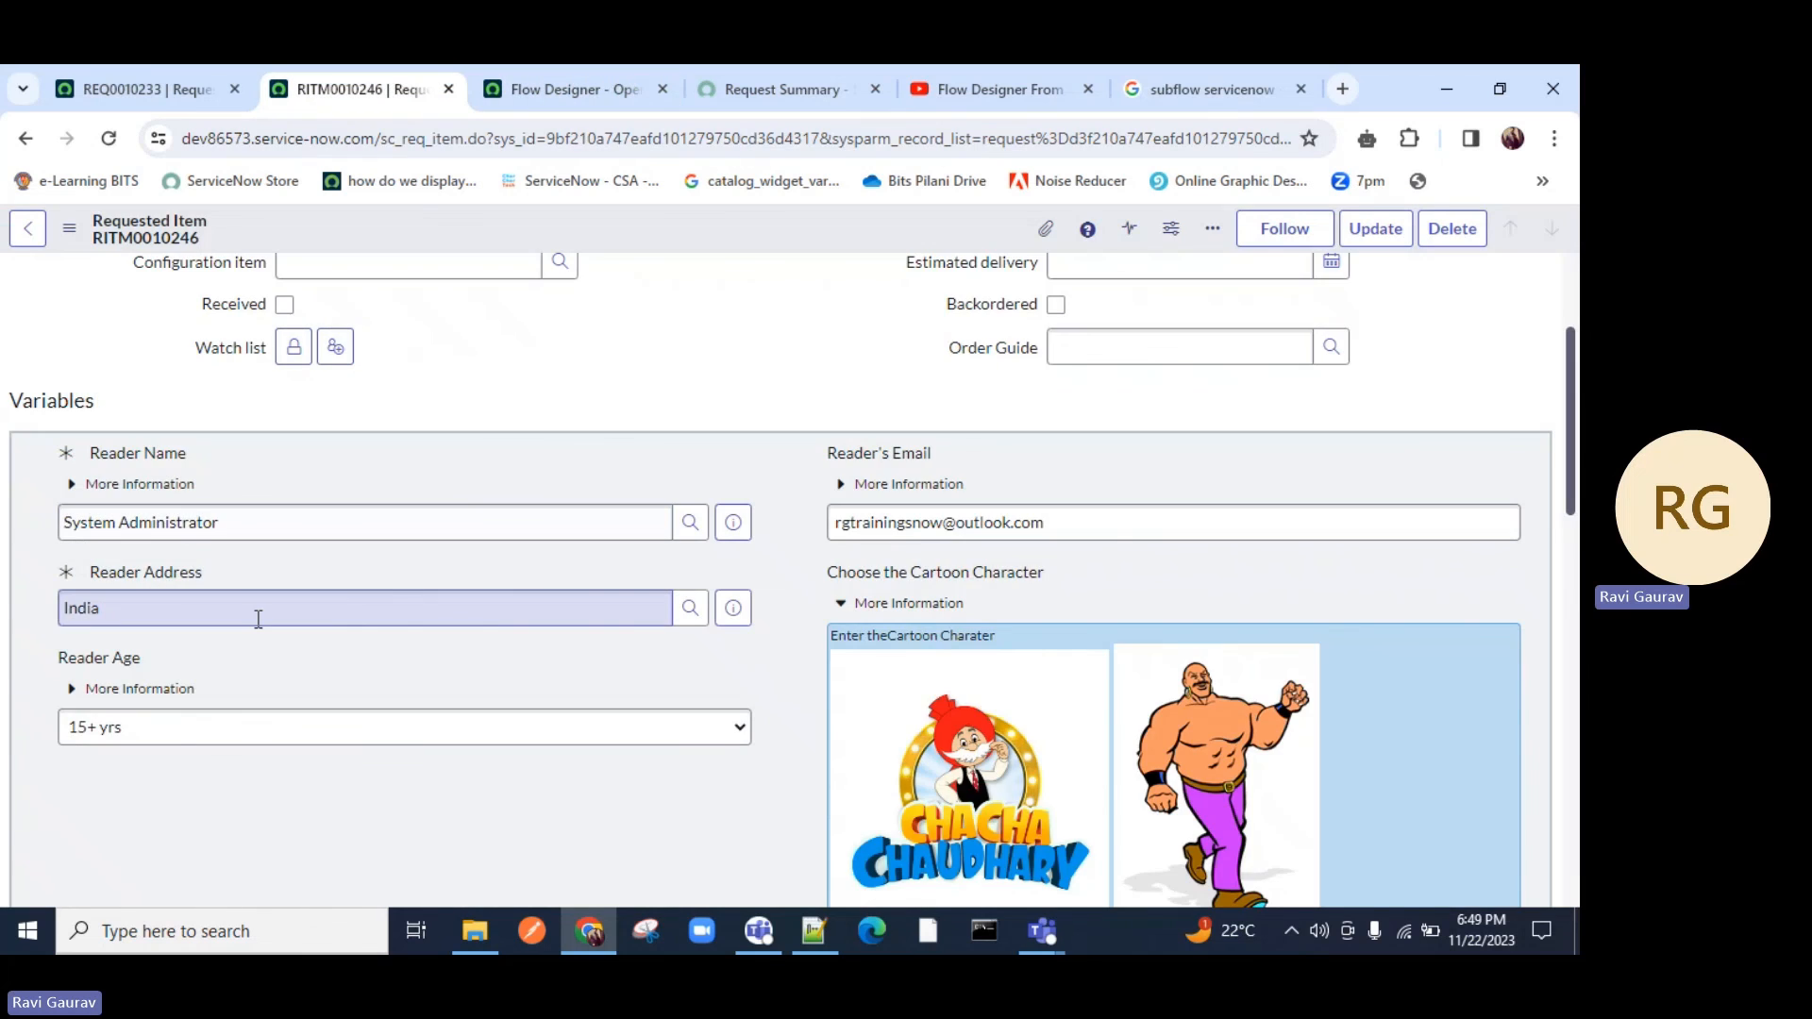
scroll(258, 619, down, 3)
scroll(258, 619, down, 10)
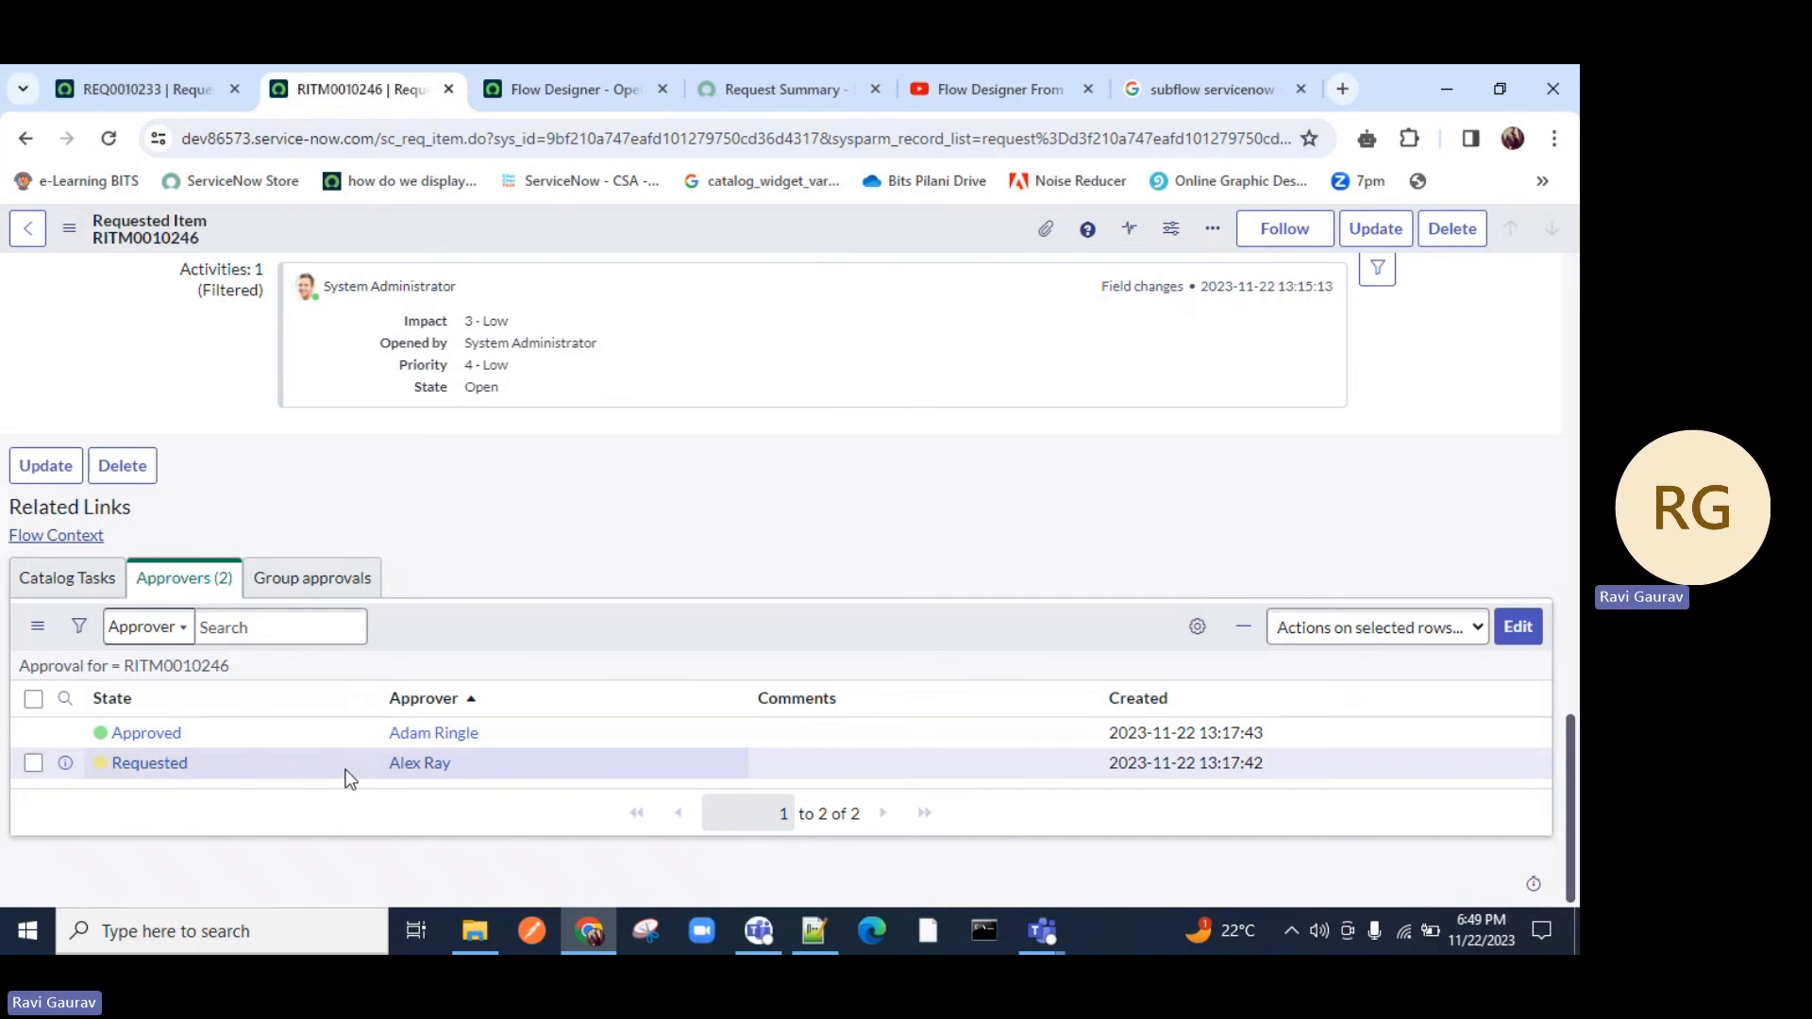
drag(161, 758, 122, 775)
right_click(142, 772)
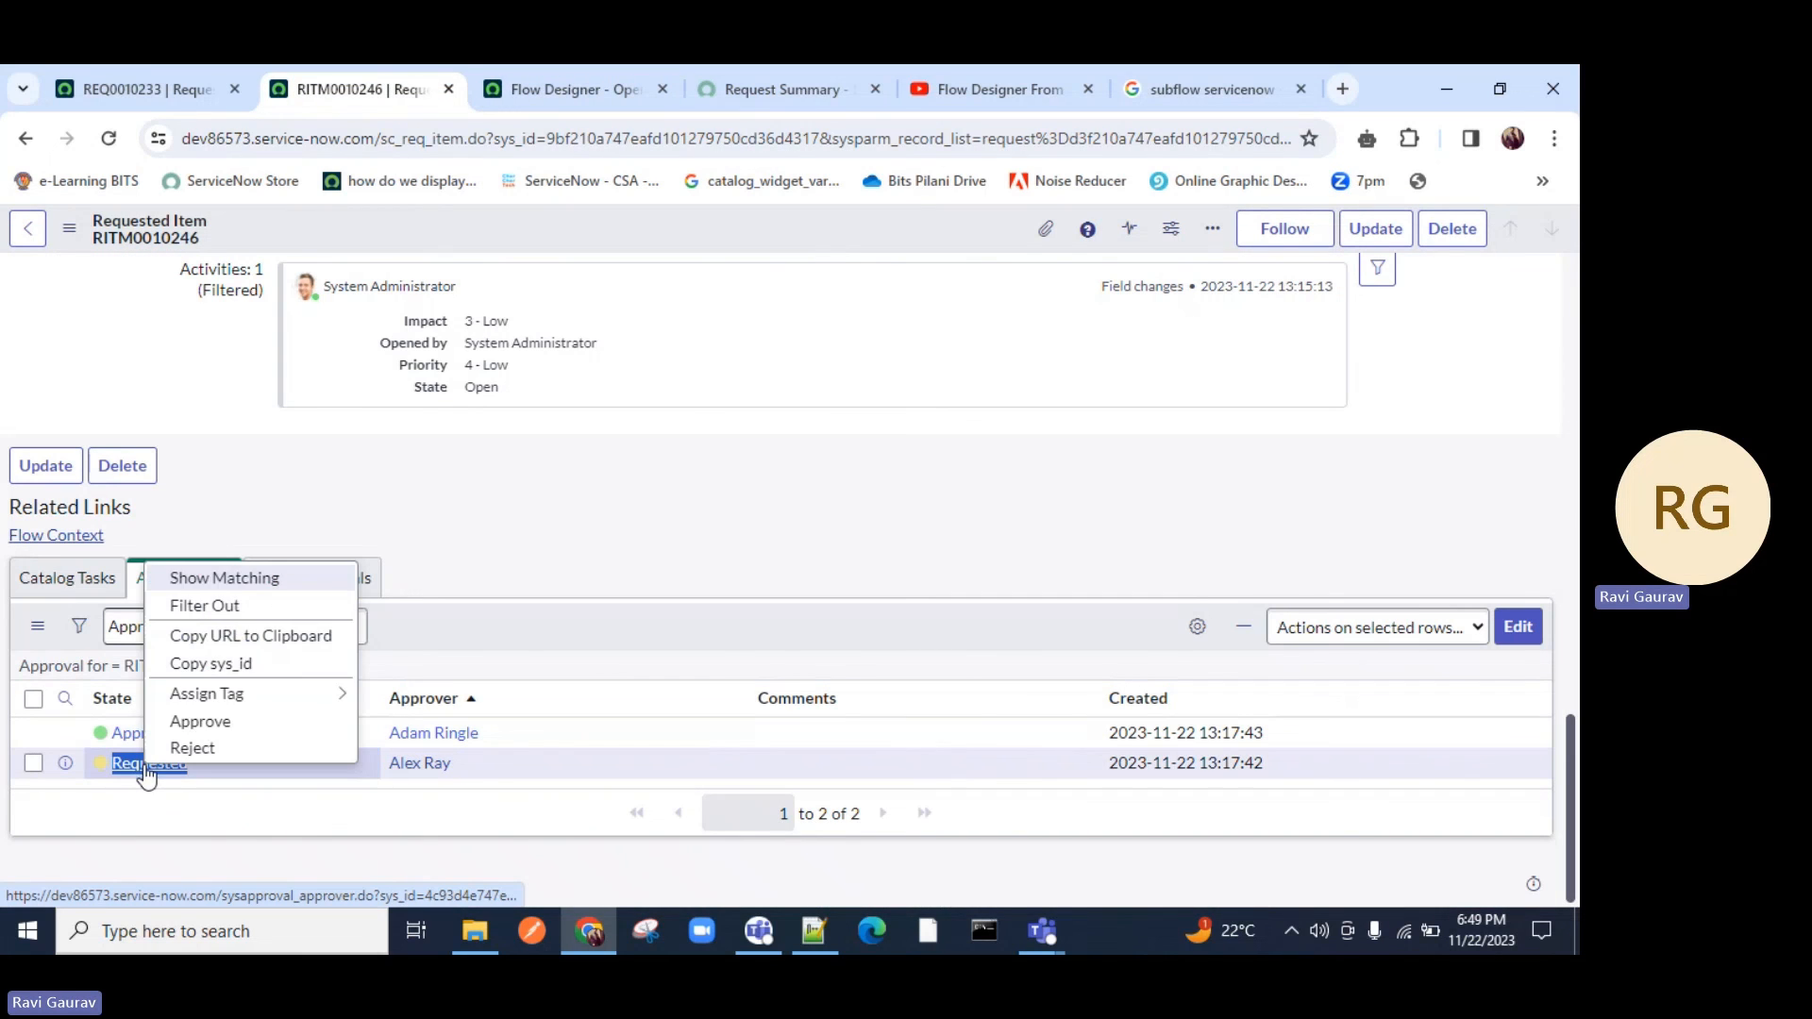
click(194, 722)
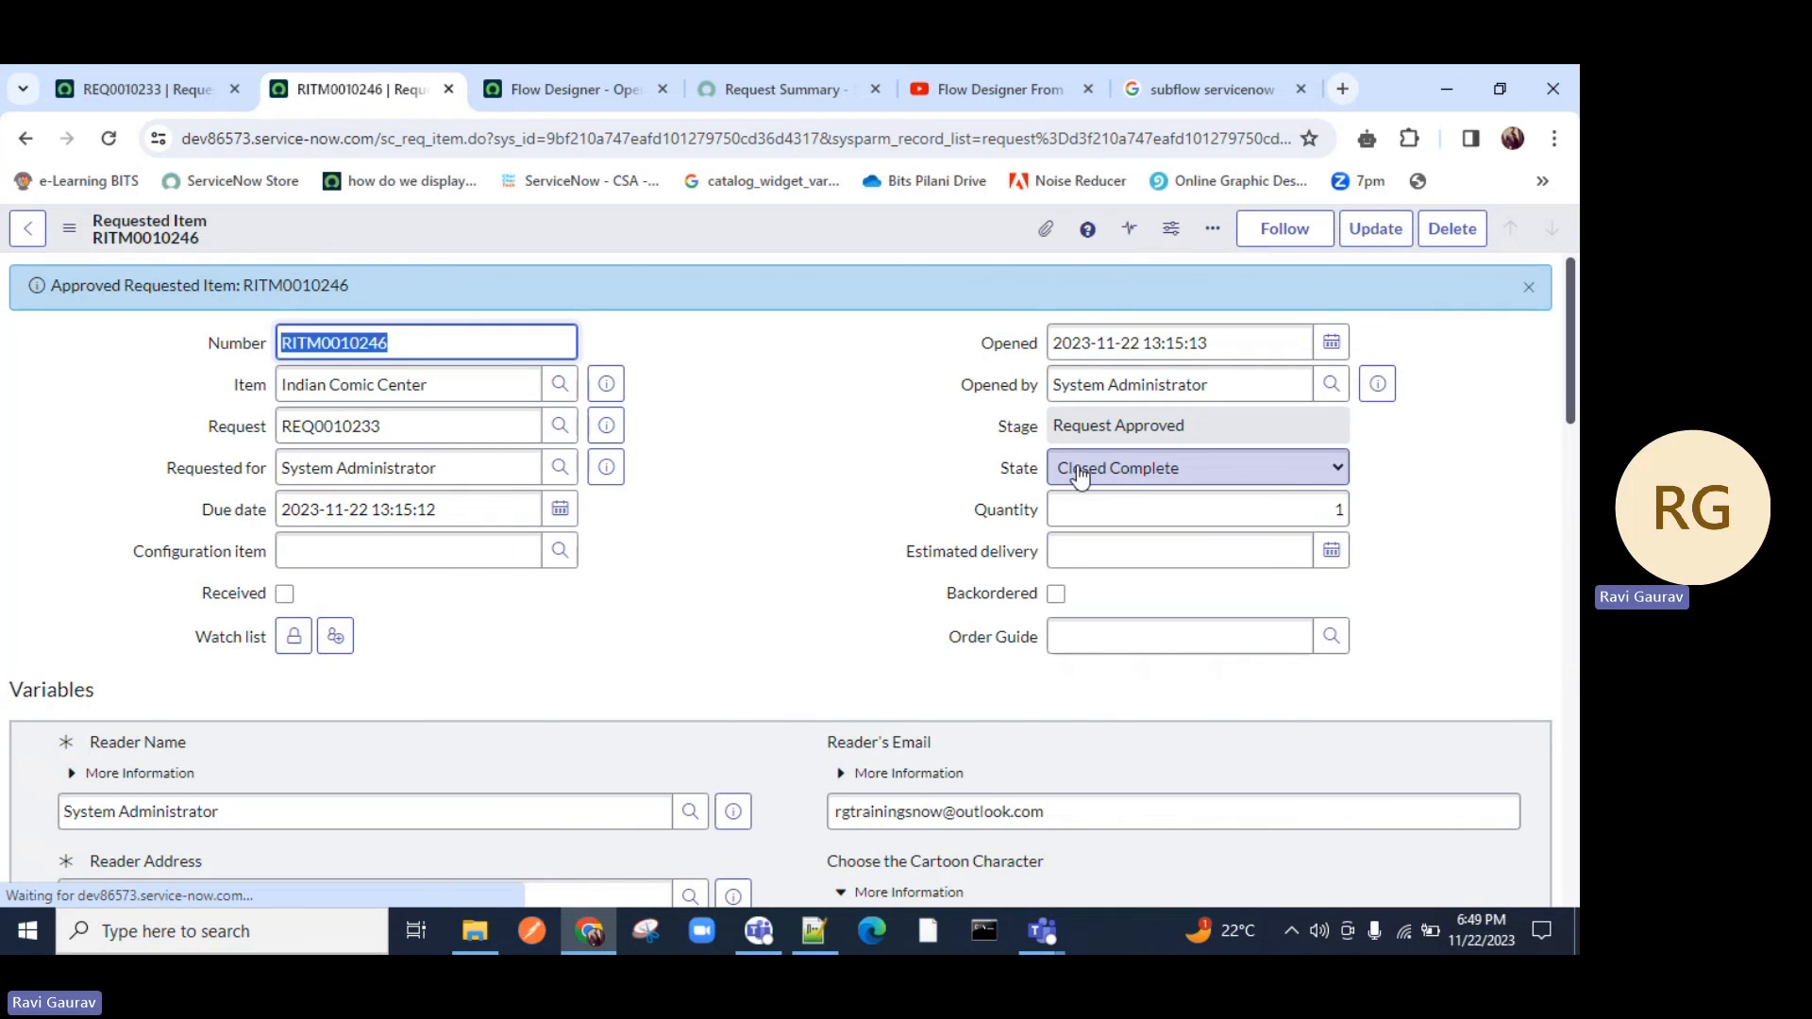
Examine the requested item's activity log for the comment and state change written by the flow.
scroll(708, 502, down, 3)
scroll(636, 514, down, 8)
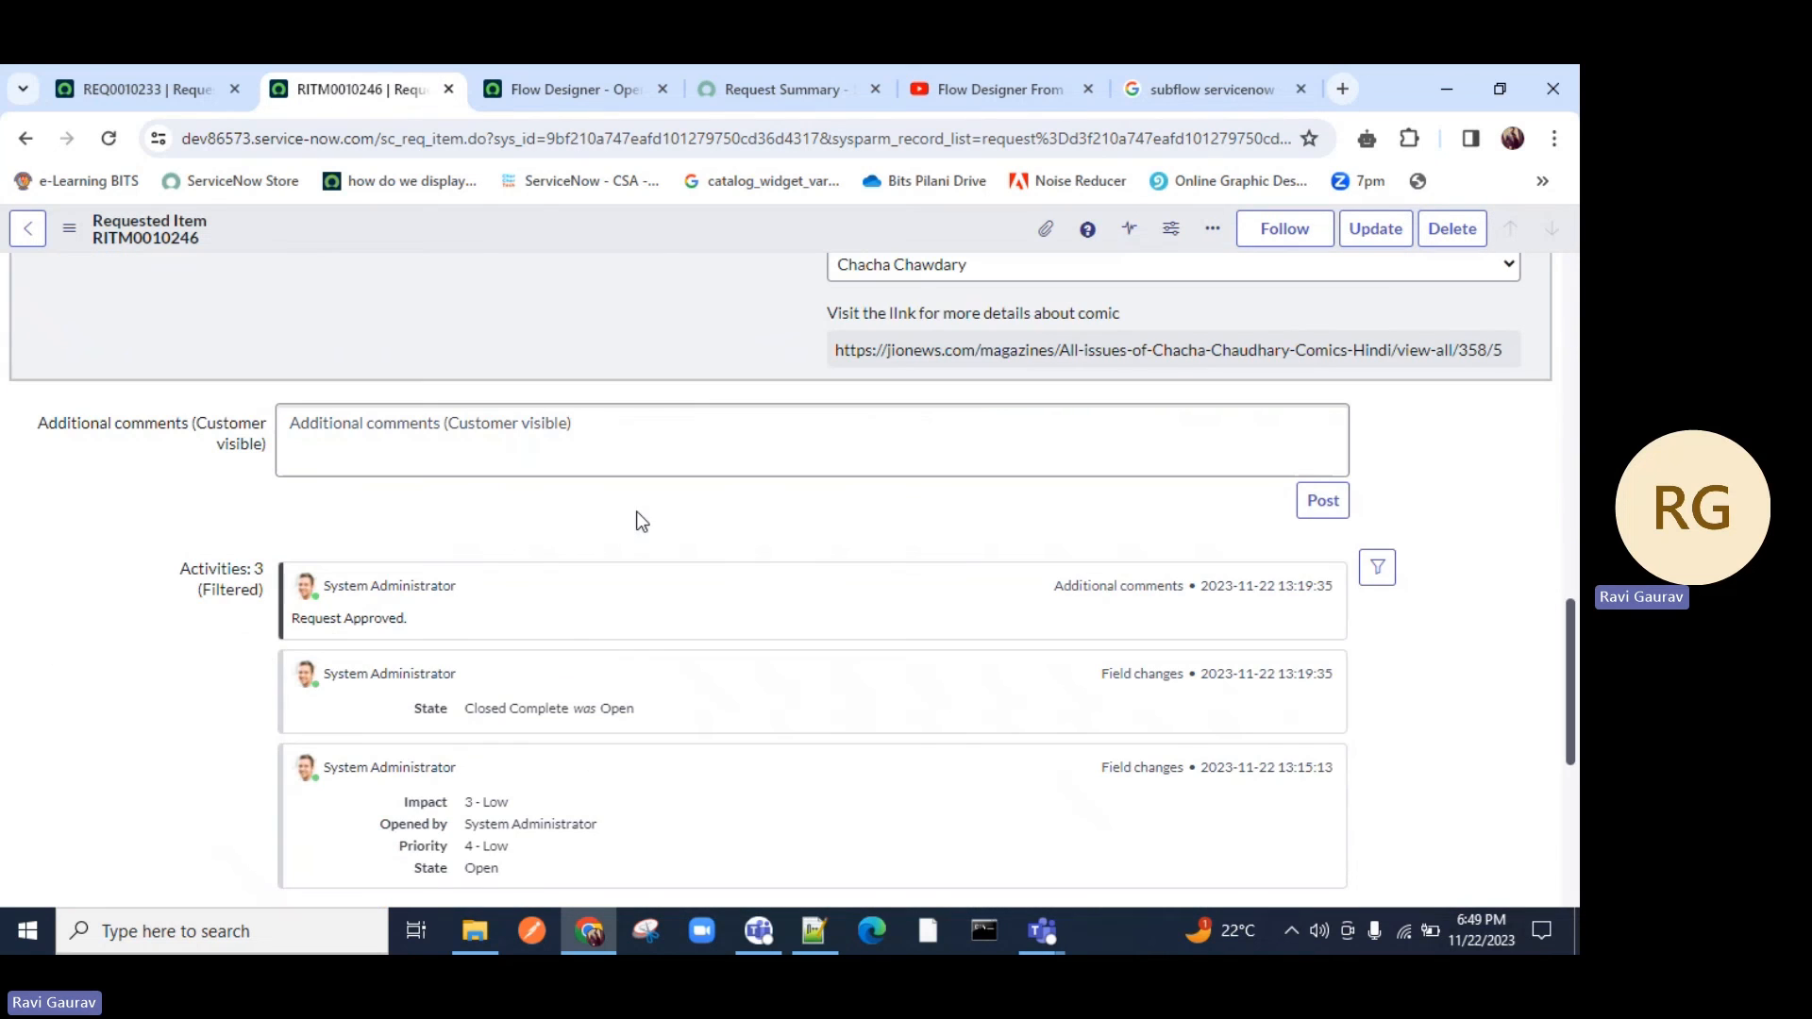
drag(443, 614, 327, 615)
click(326, 615)
Check the updated action states in the Approval SubFlow and Youtube-Comic Catalog execution details, expanding the parent's Approval SubFlow action.
click(571, 91)
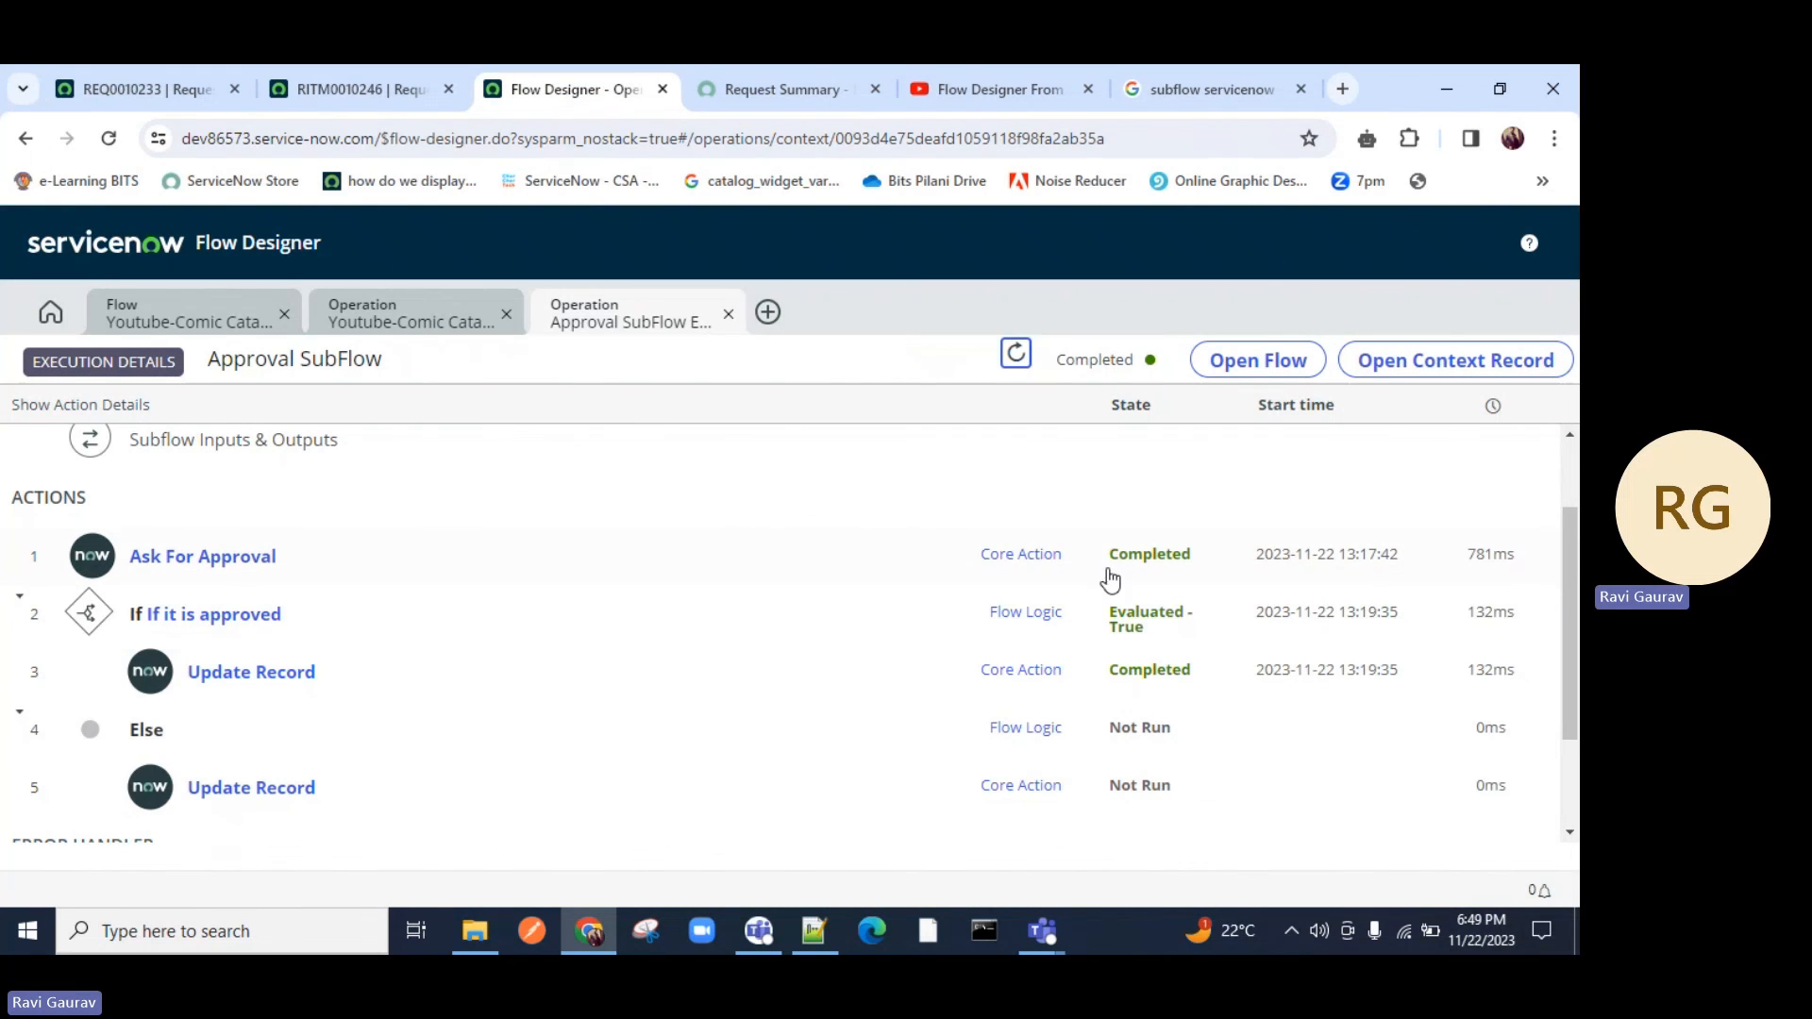
click(406, 316)
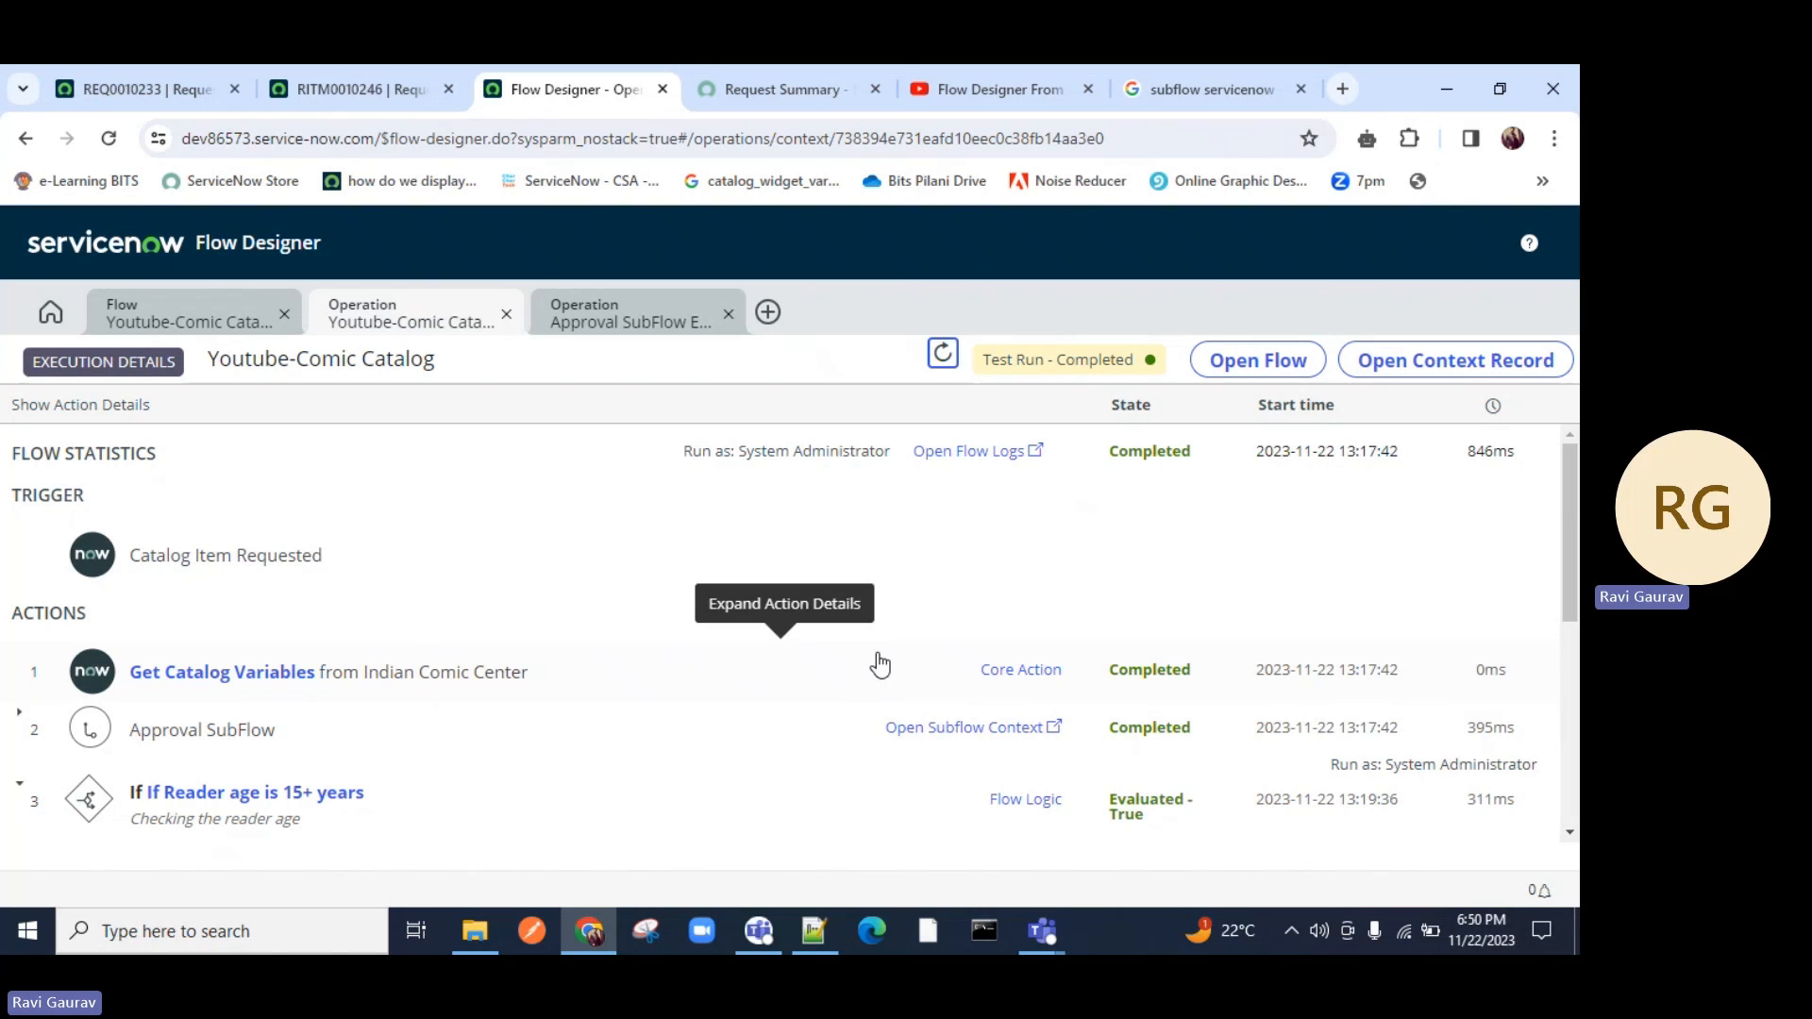
click(189, 745)
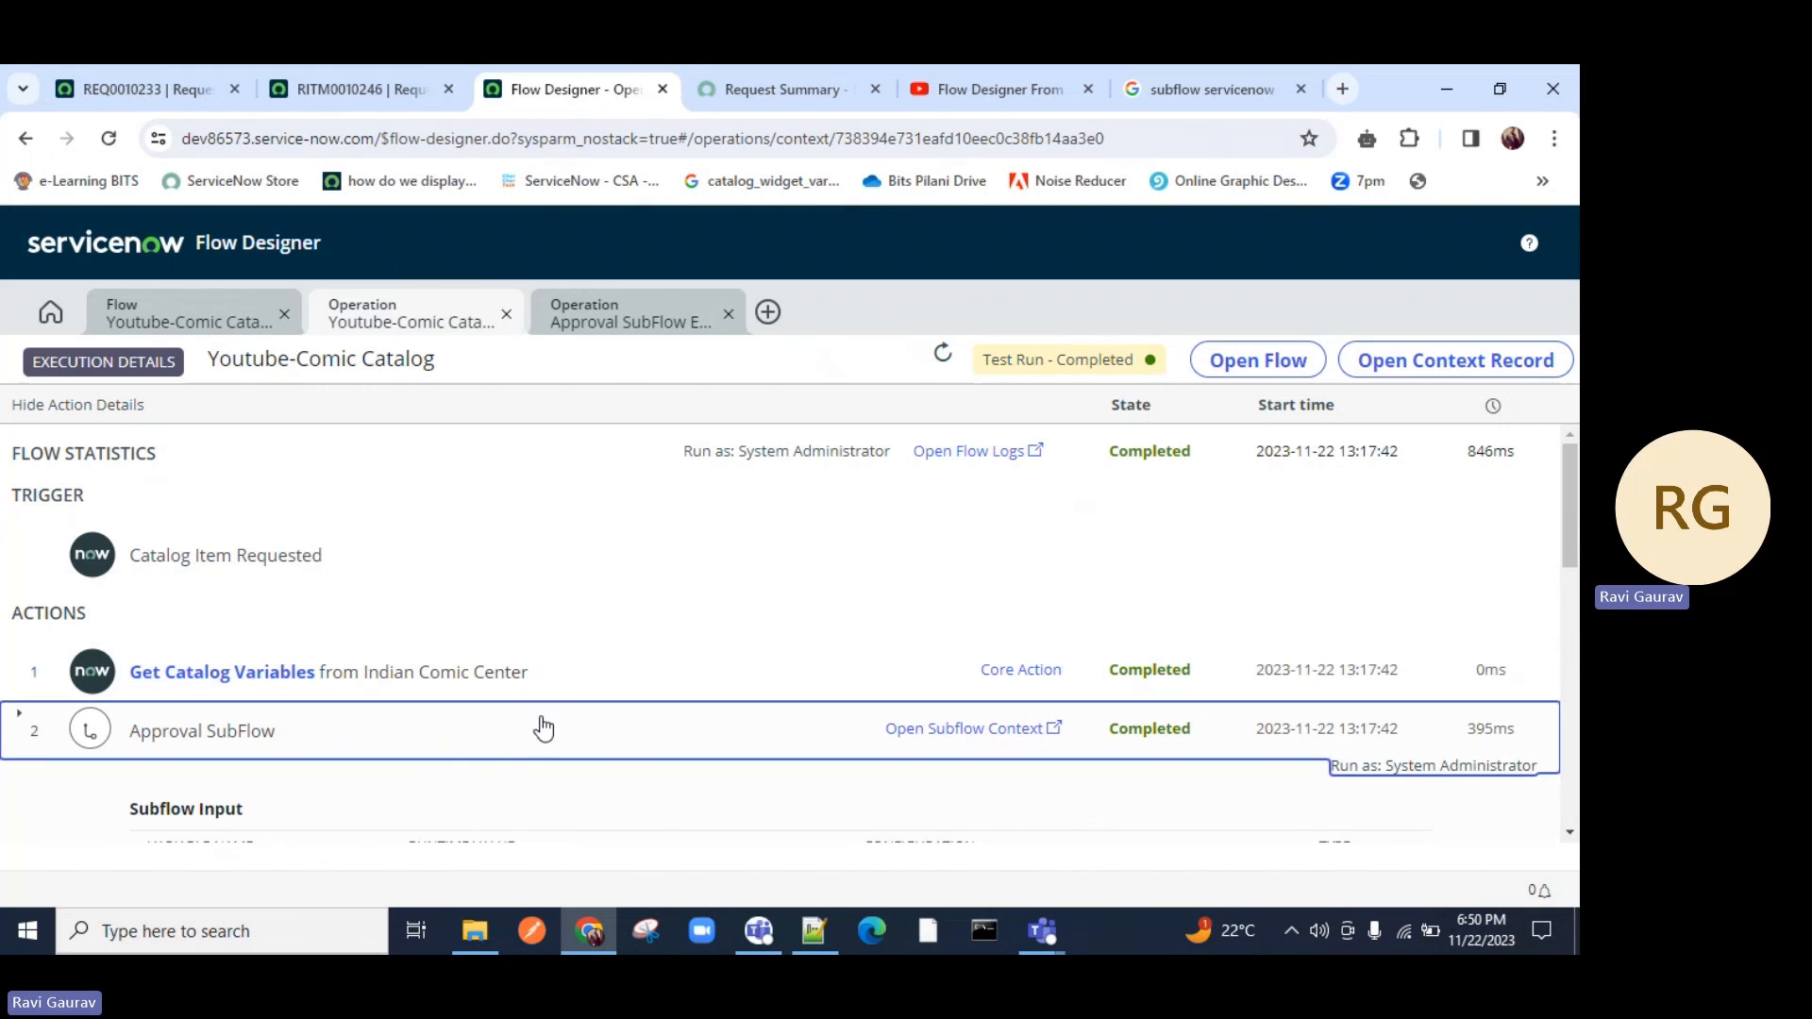
Return to the Youtube-Comic Catalog flow and open the definition of its Approval SubFlow action.
scroll(544, 727, down, 4)
click(235, 330)
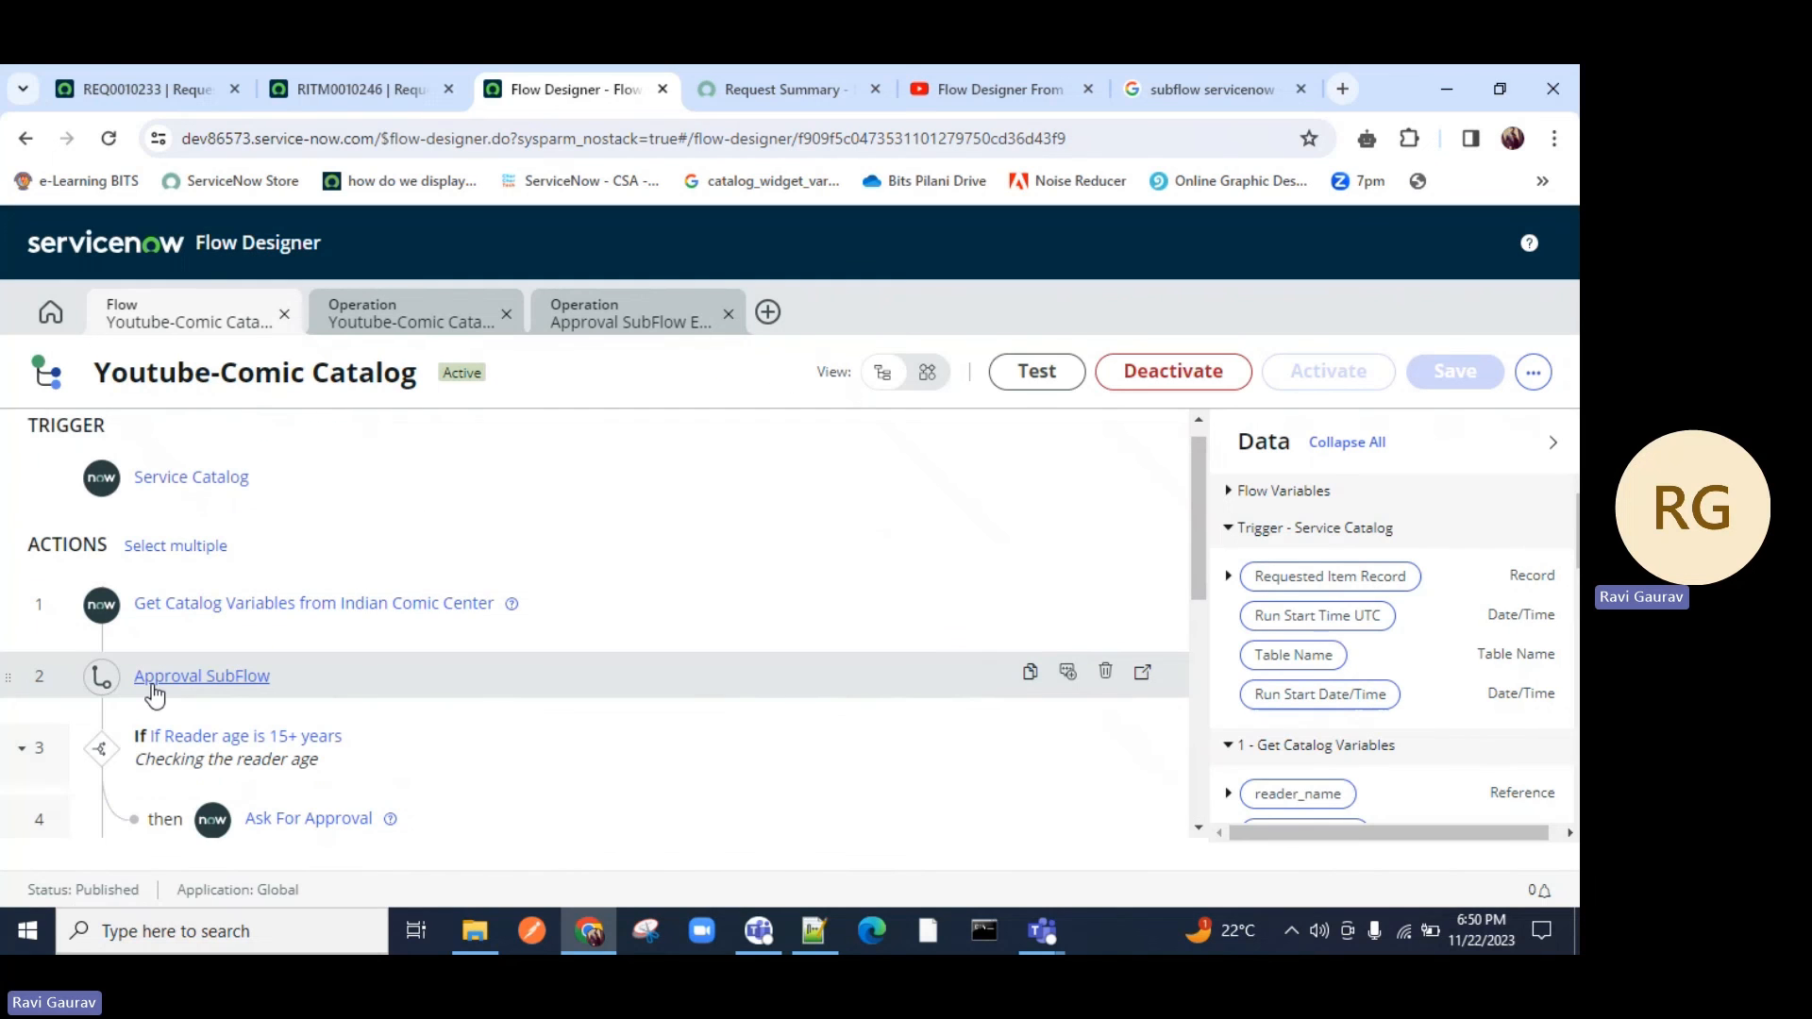
click(1147, 671)
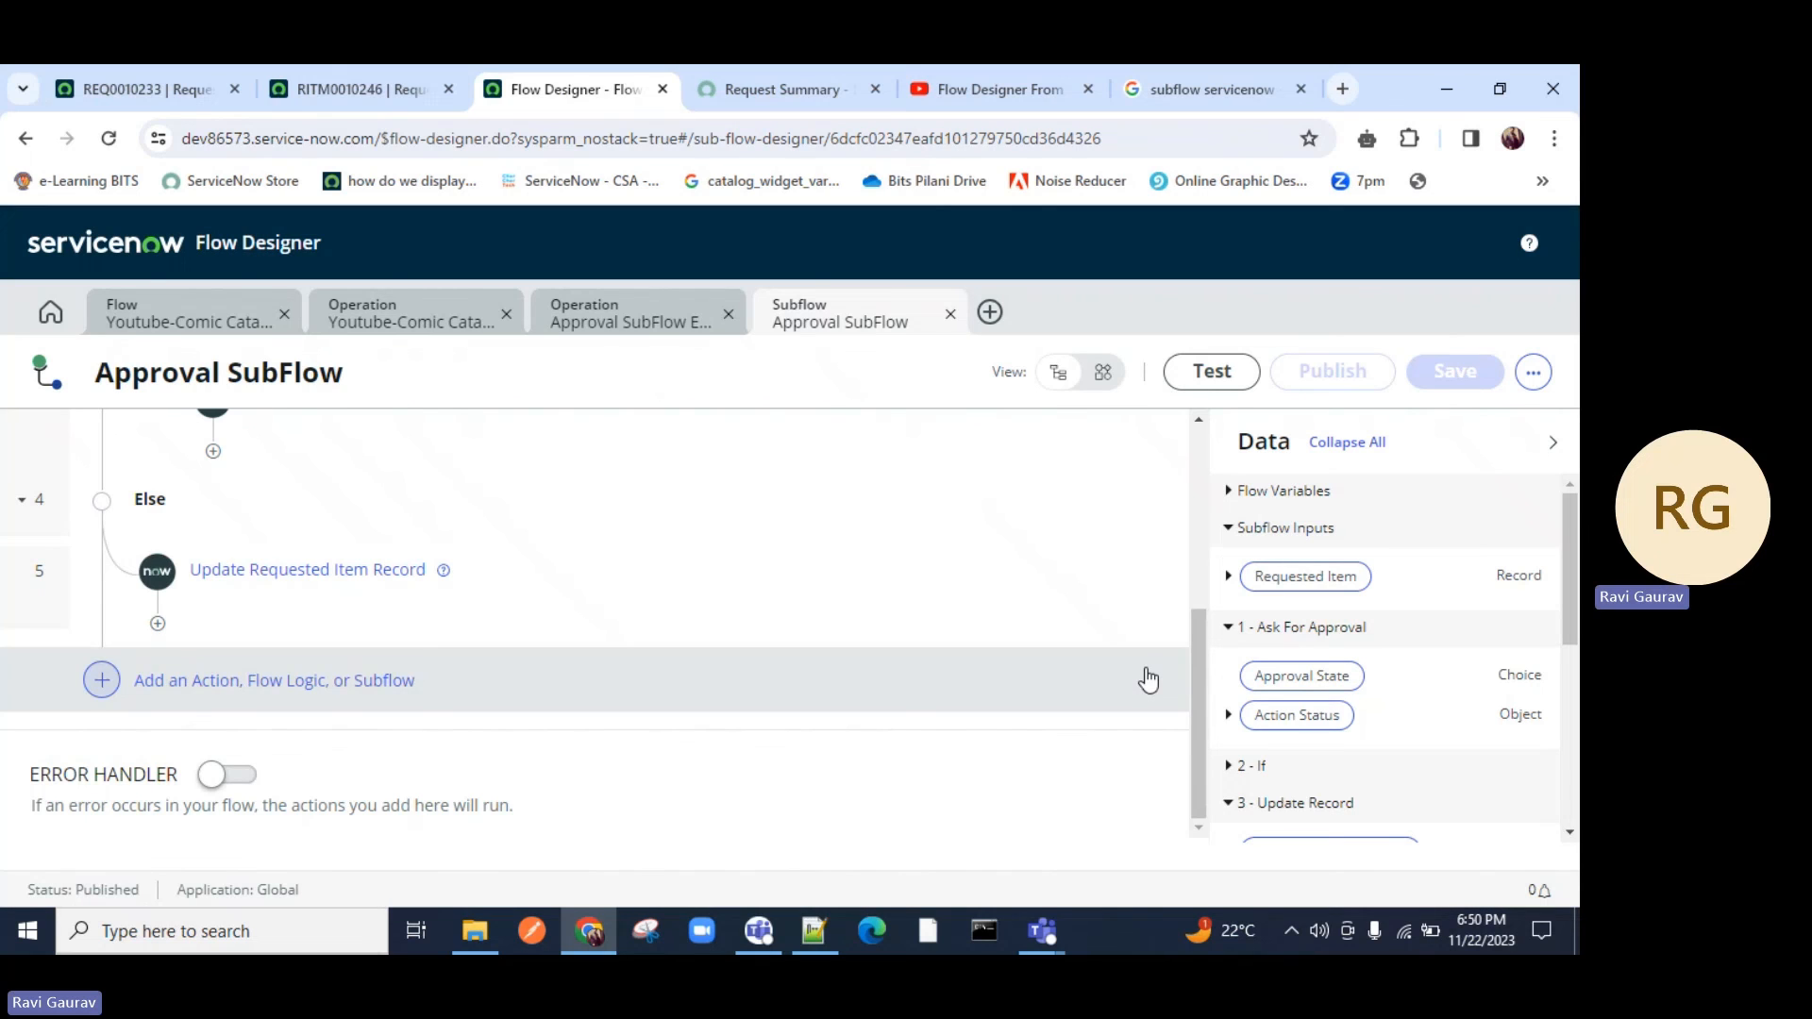
Expand the subflow's Ask For Approval action and examine its approve and reject rules, including the available approval rule options.
scroll(394, 540, up, 2)
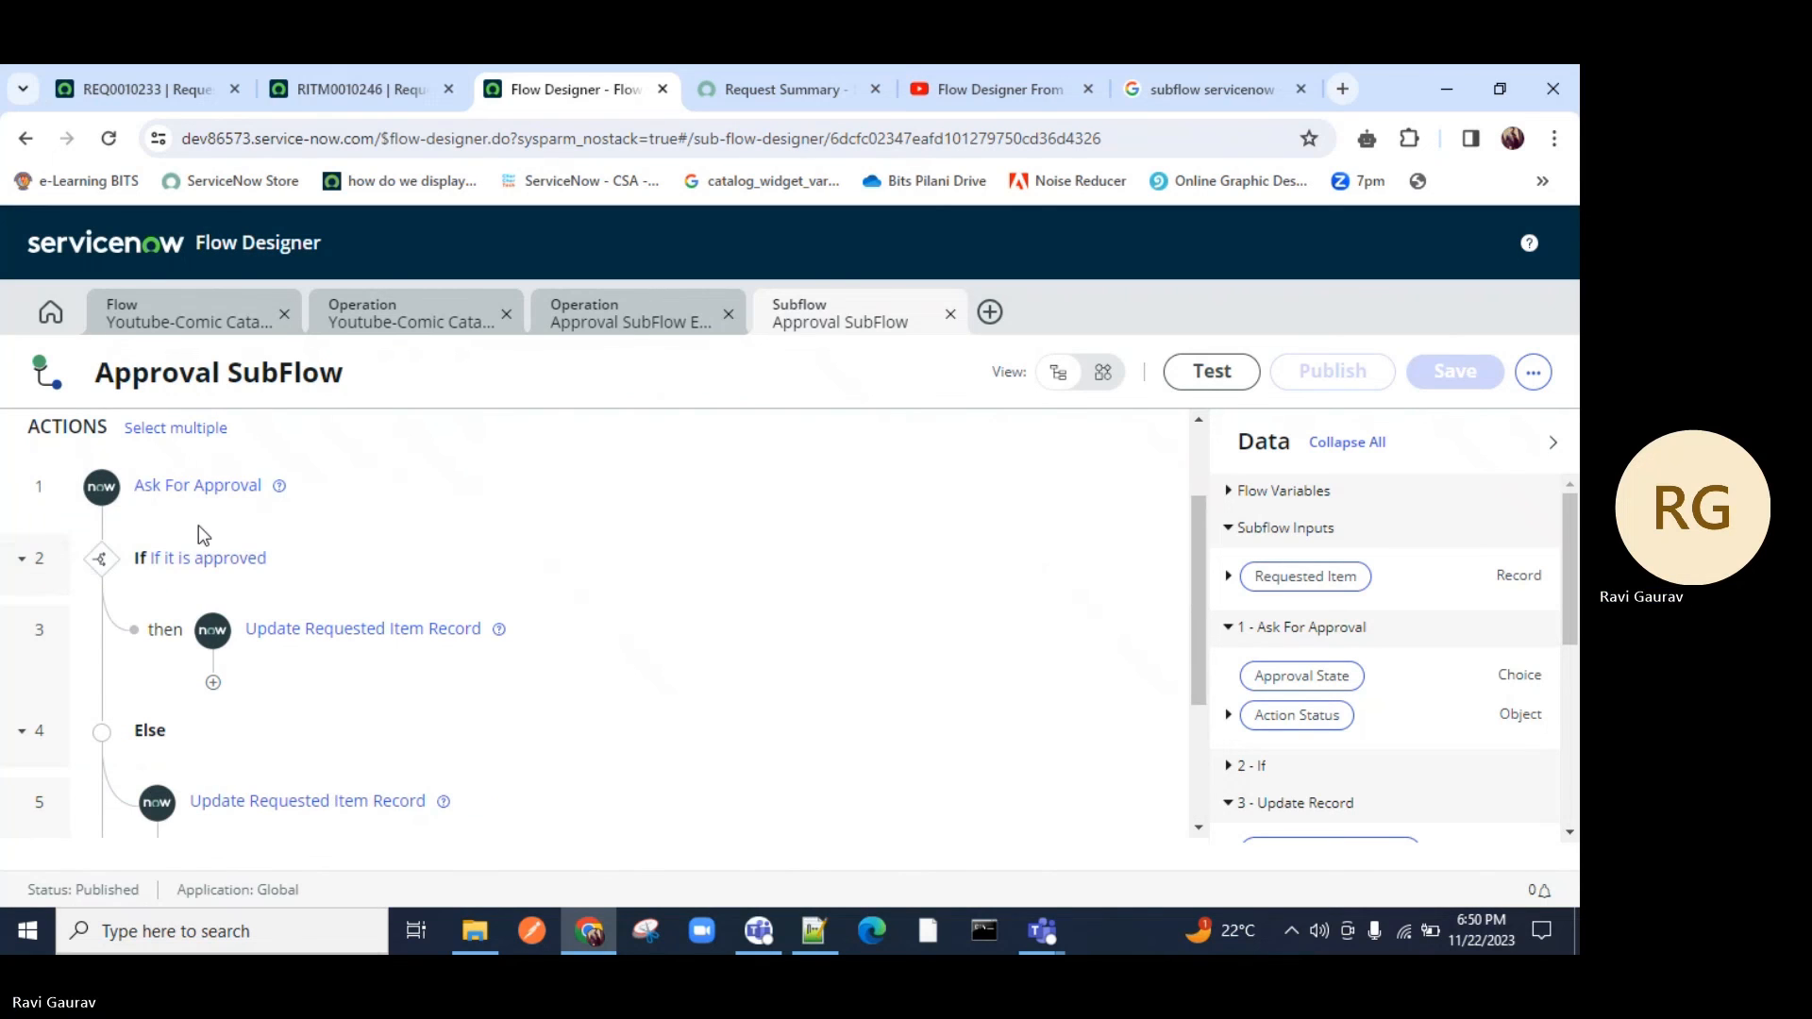
click(204, 486)
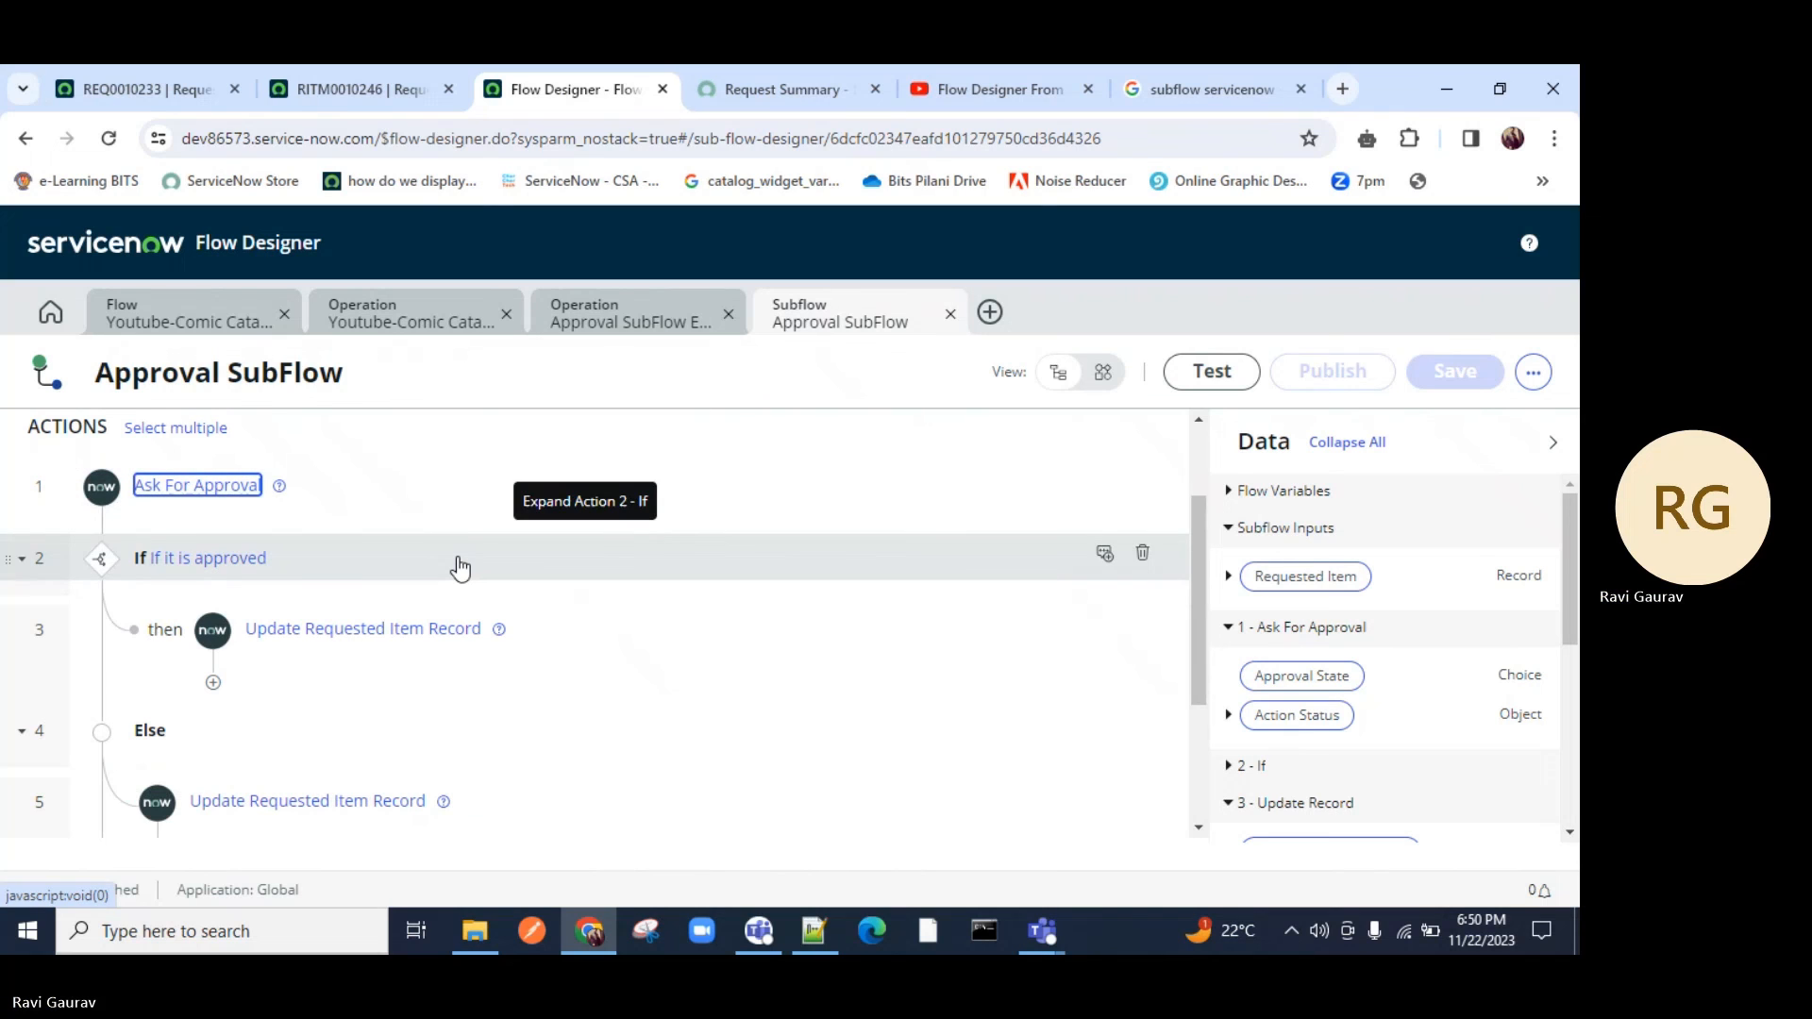
scroll(441, 615, down, 3)
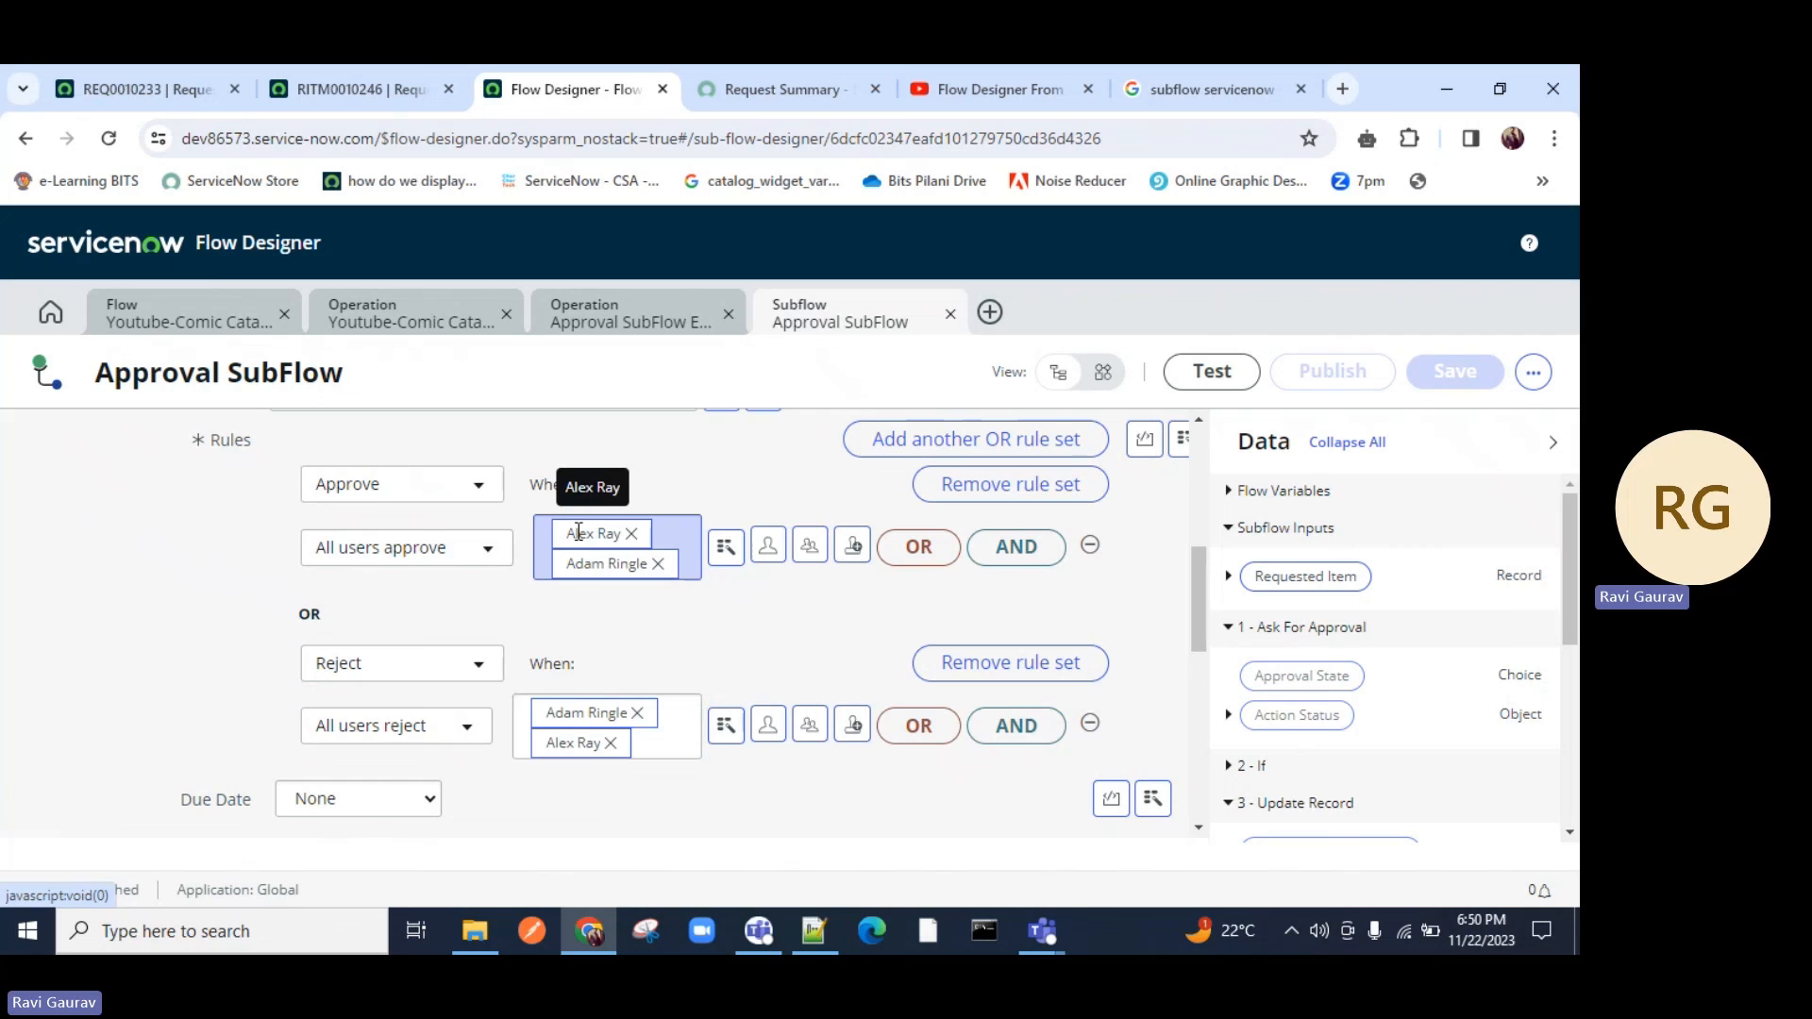
click(471, 562)
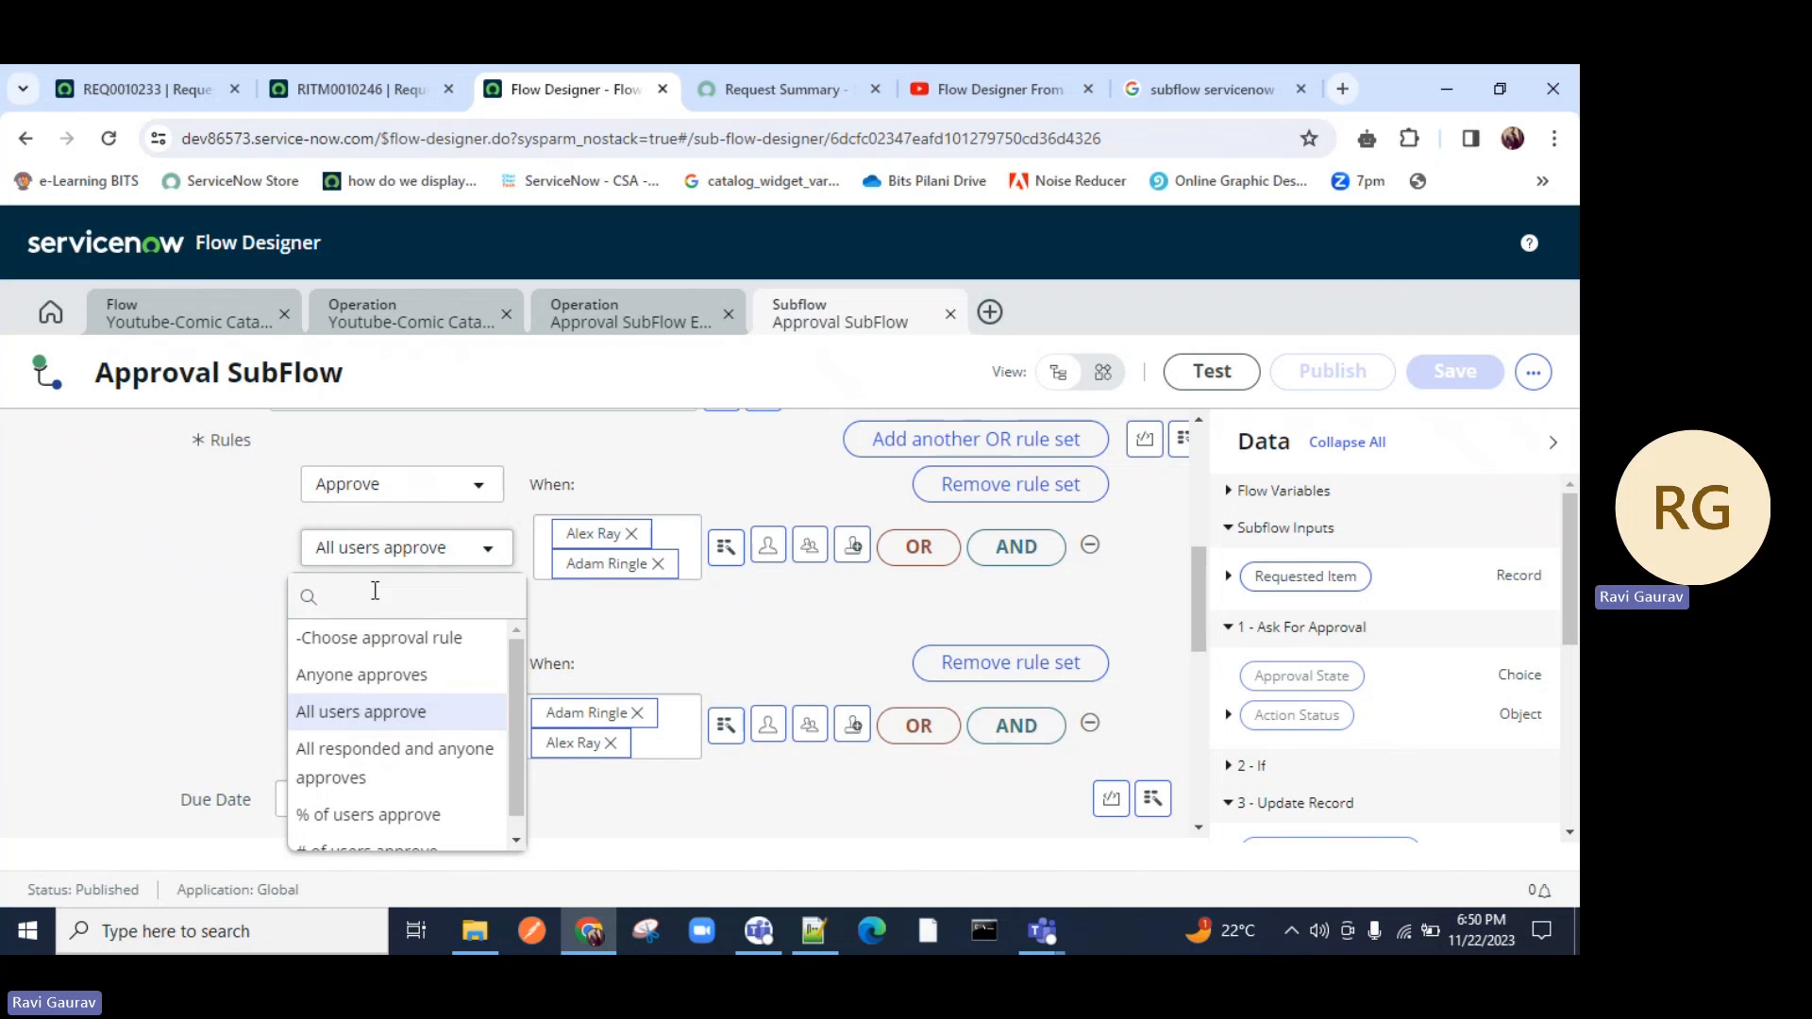
click(707, 666)
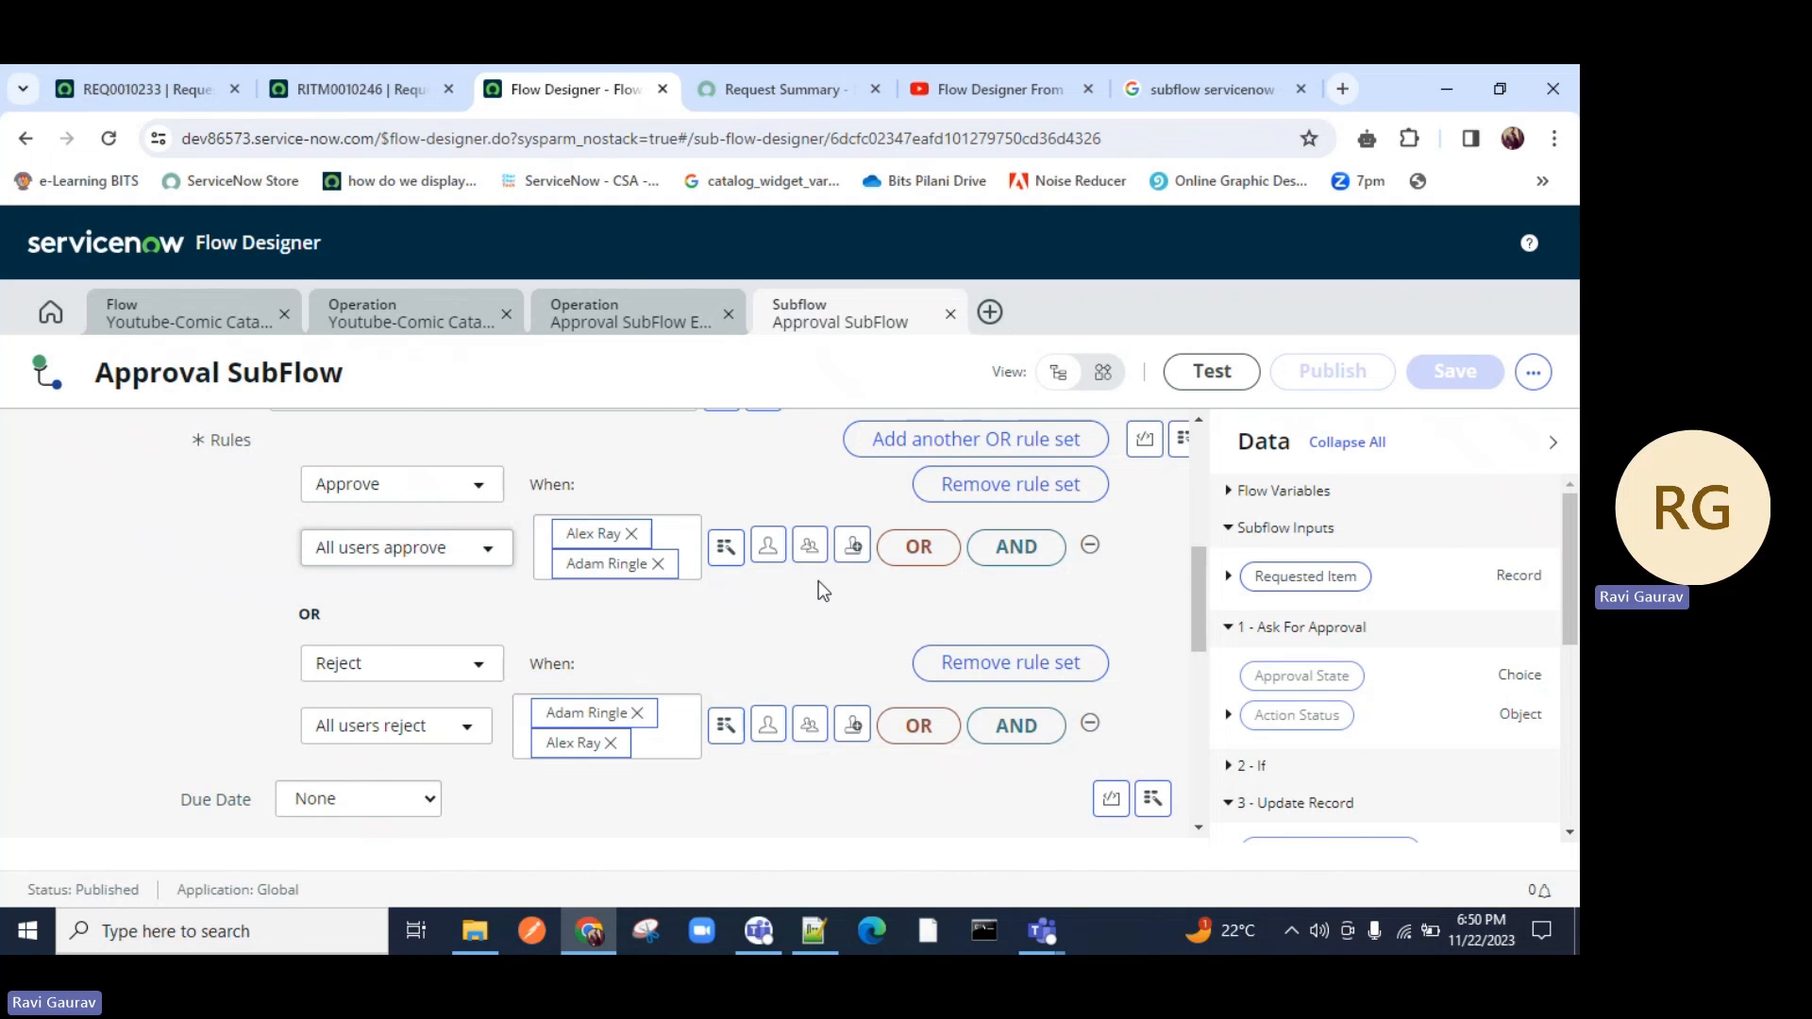
scroll(818, 580, up, 1)
scroll(276, 528, up, 5)
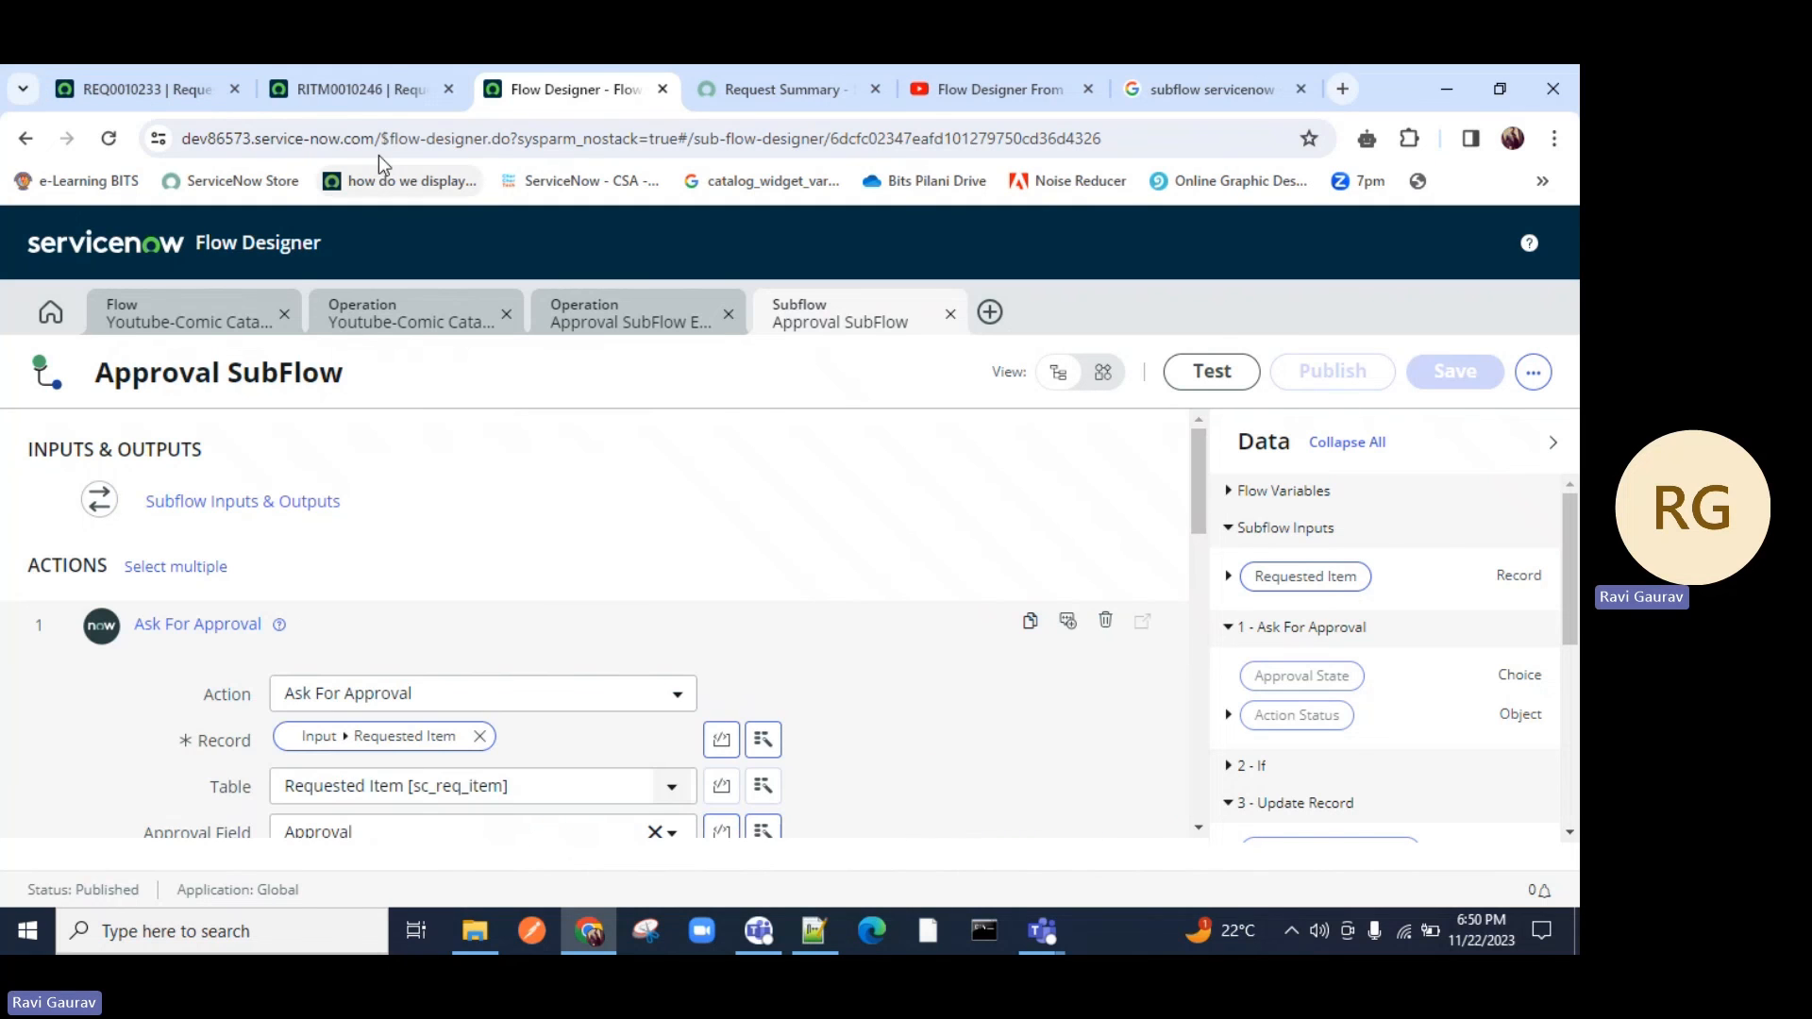
Go back to the requested item record and check its stage and state fields.
click(351, 89)
scroll(447, 478, up, 10)
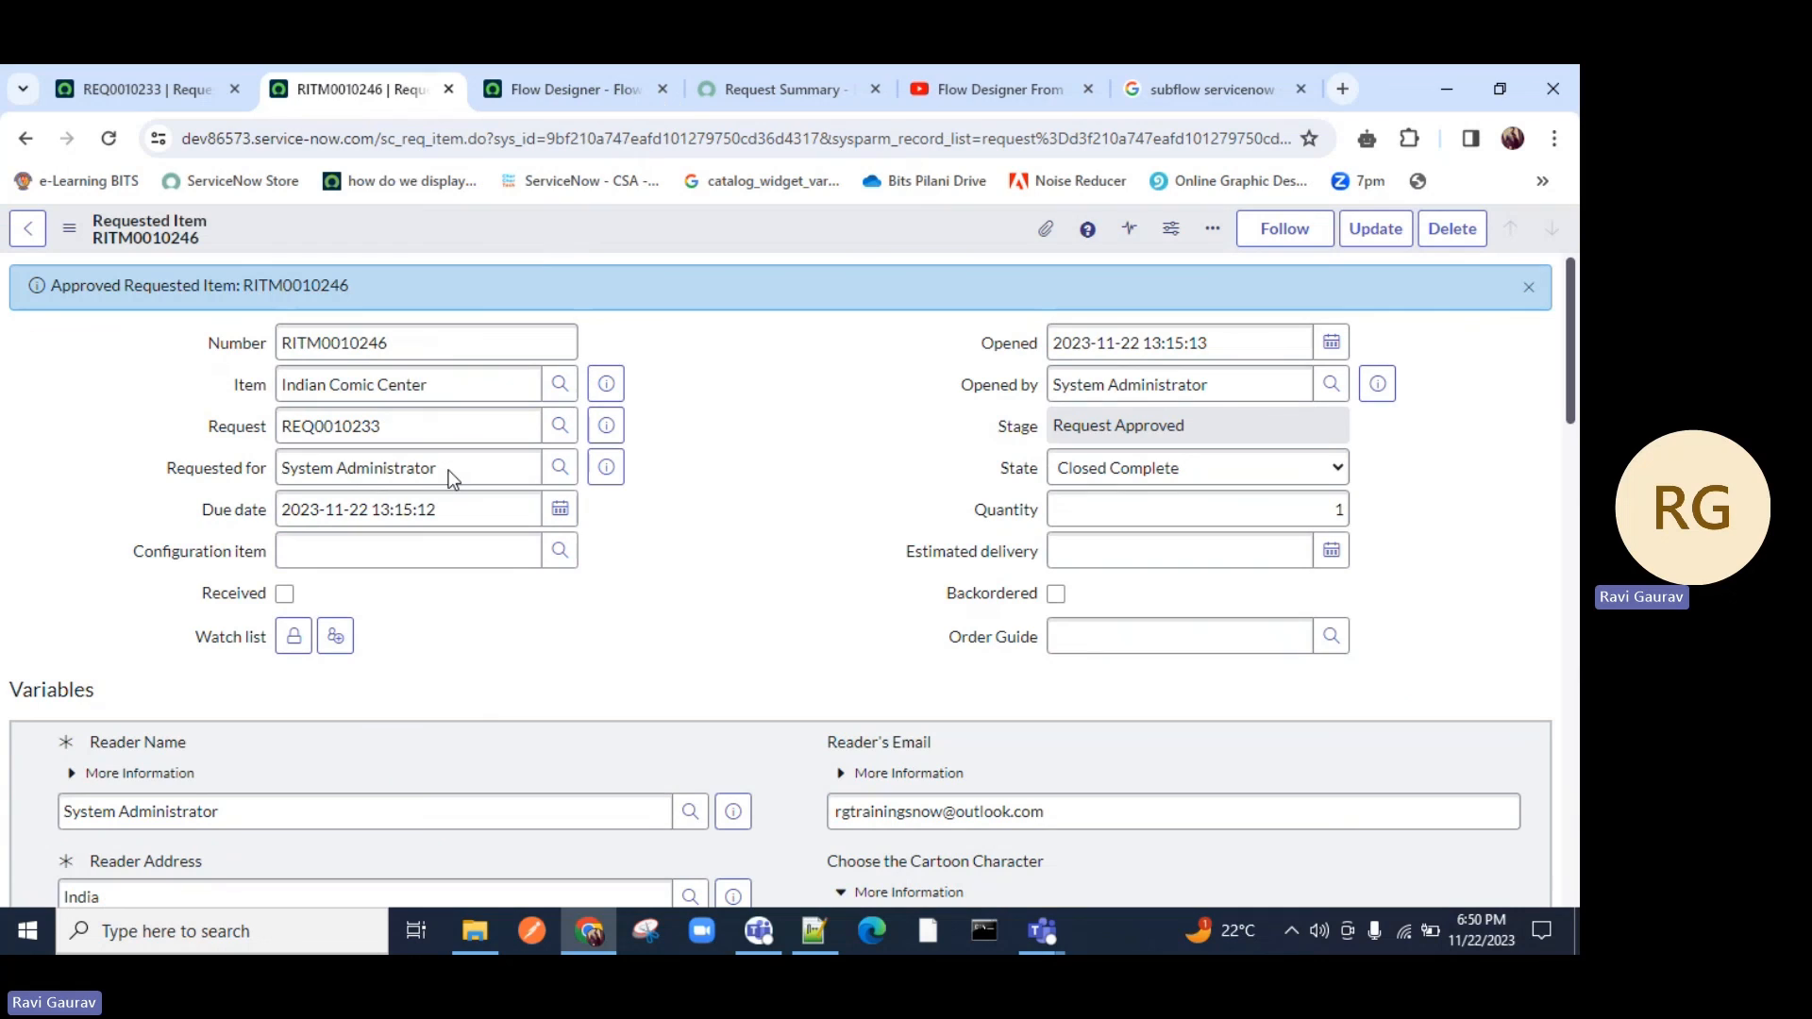
click(450, 470)
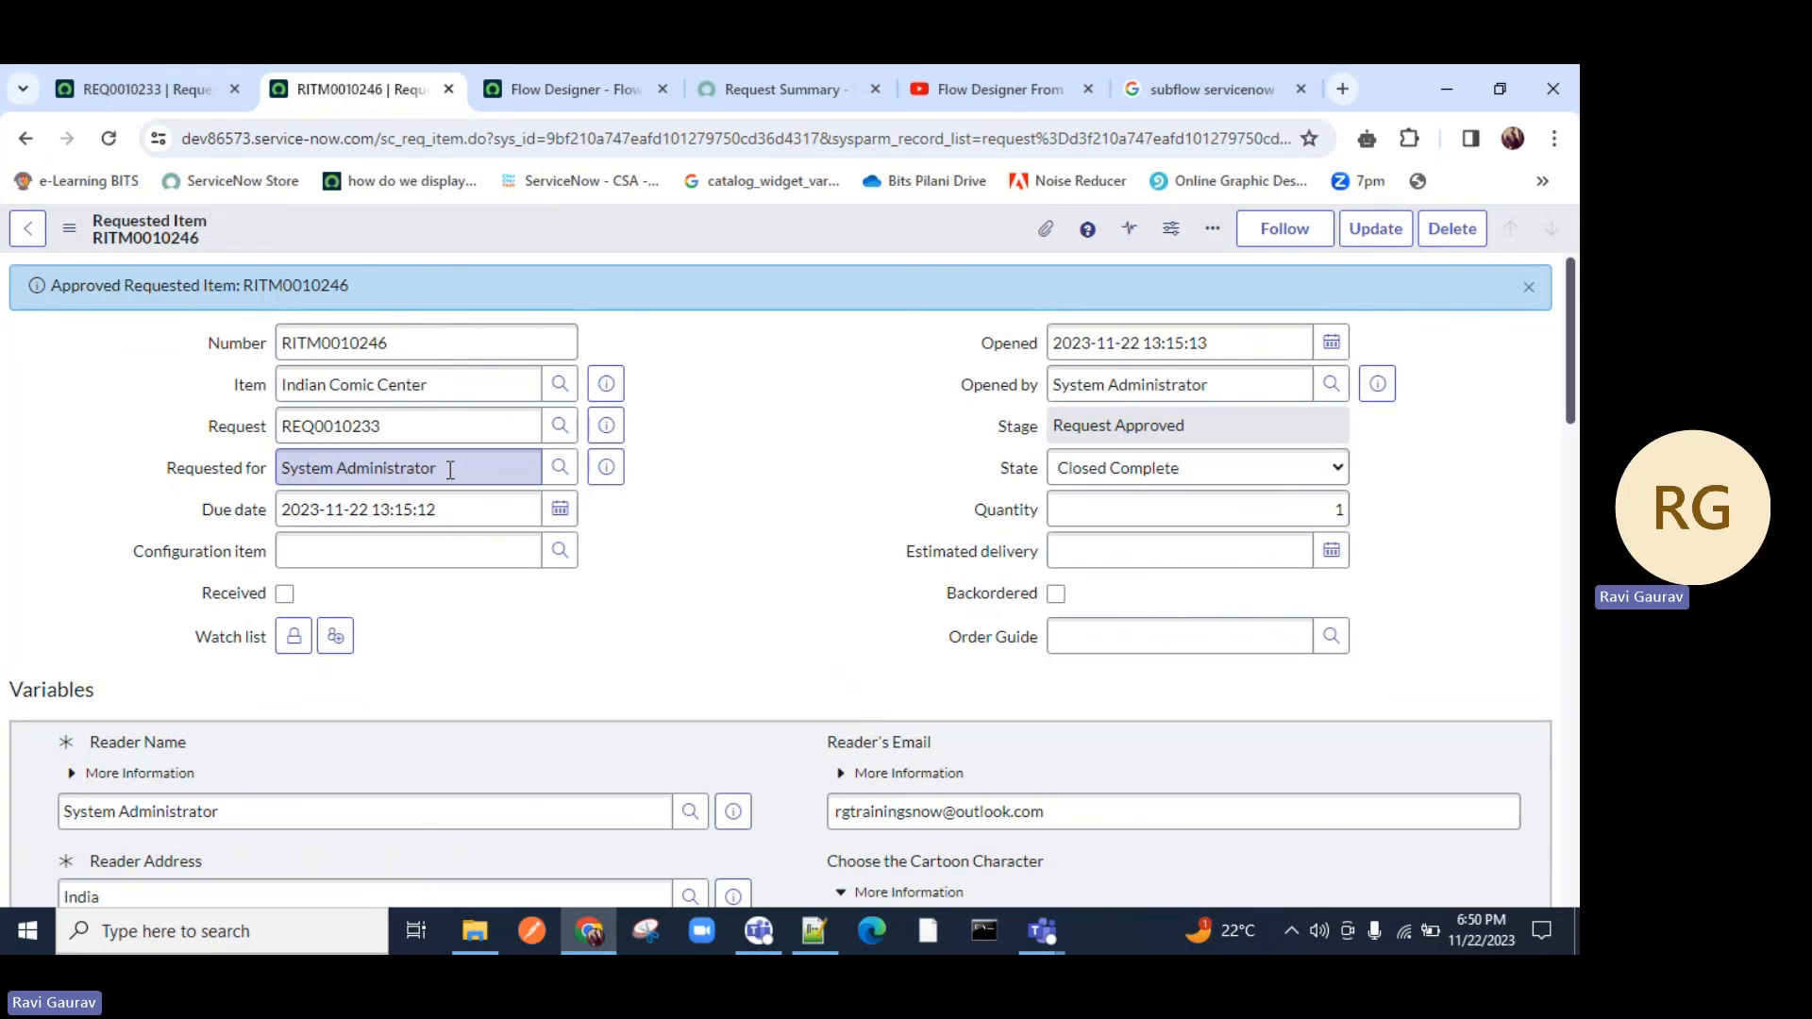
click(978, 83)
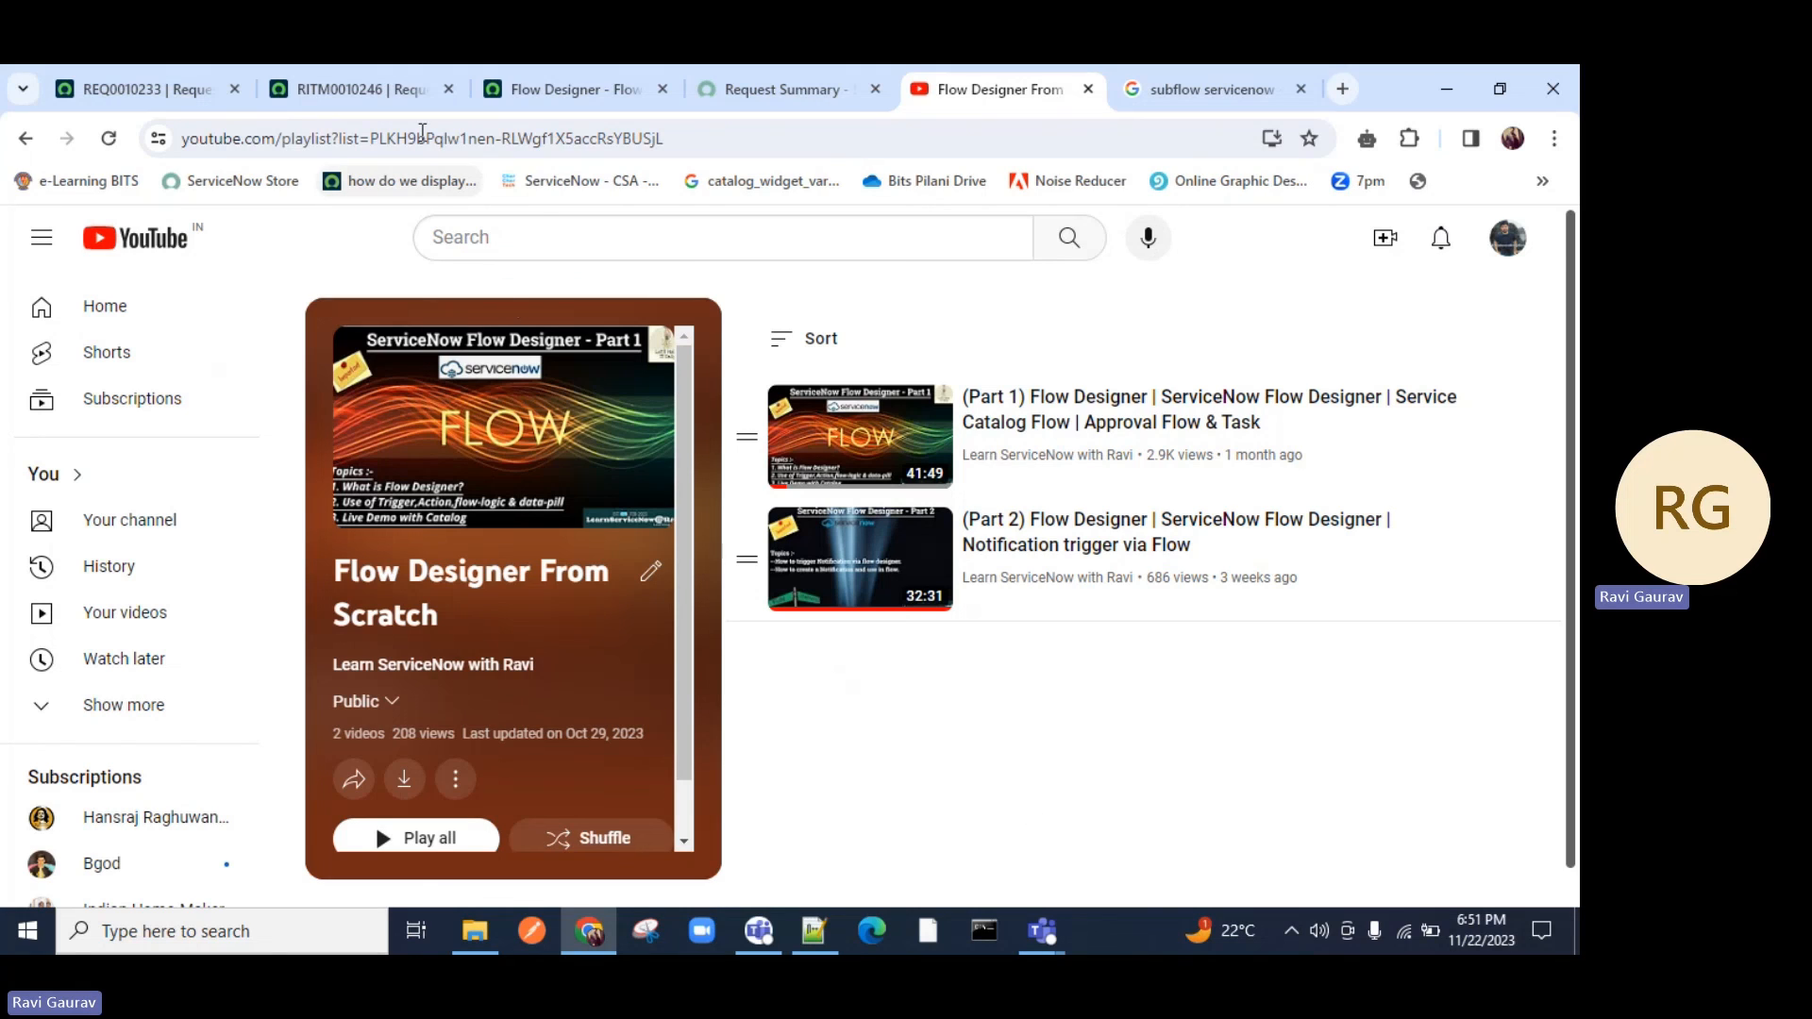
click(387, 88)
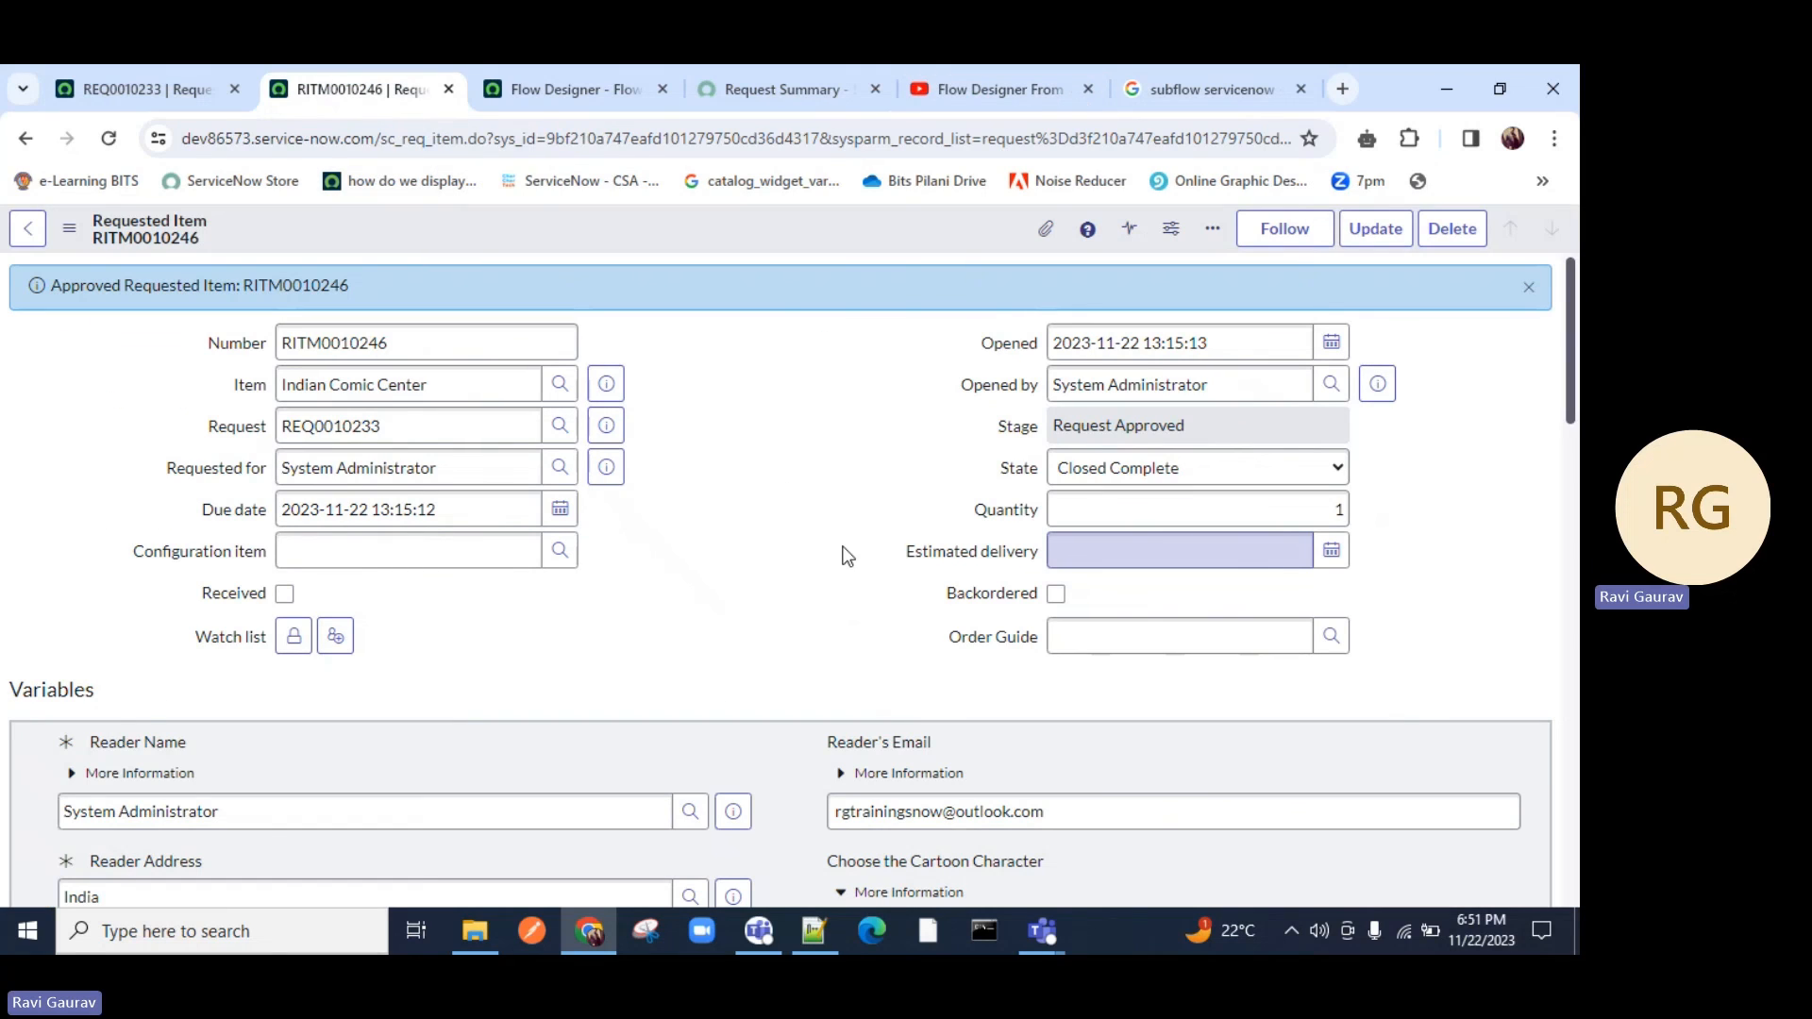
click(132, 88)
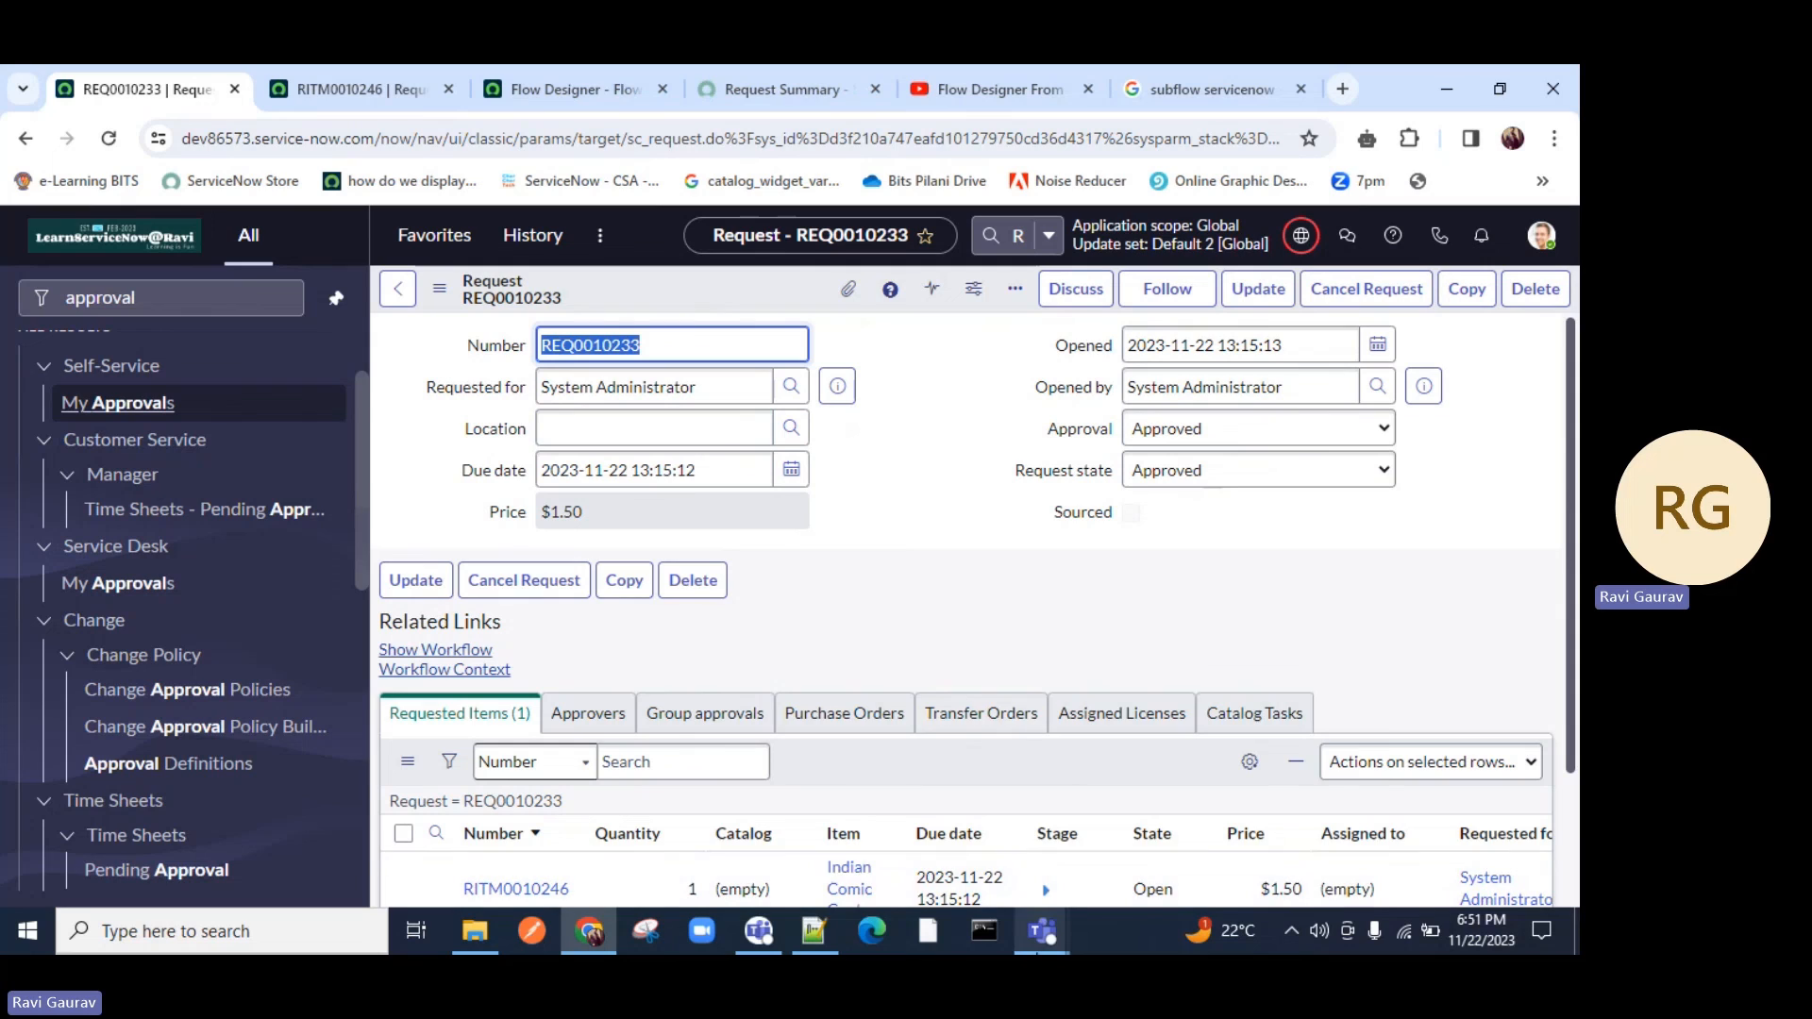
mouse_move(1037, 953)
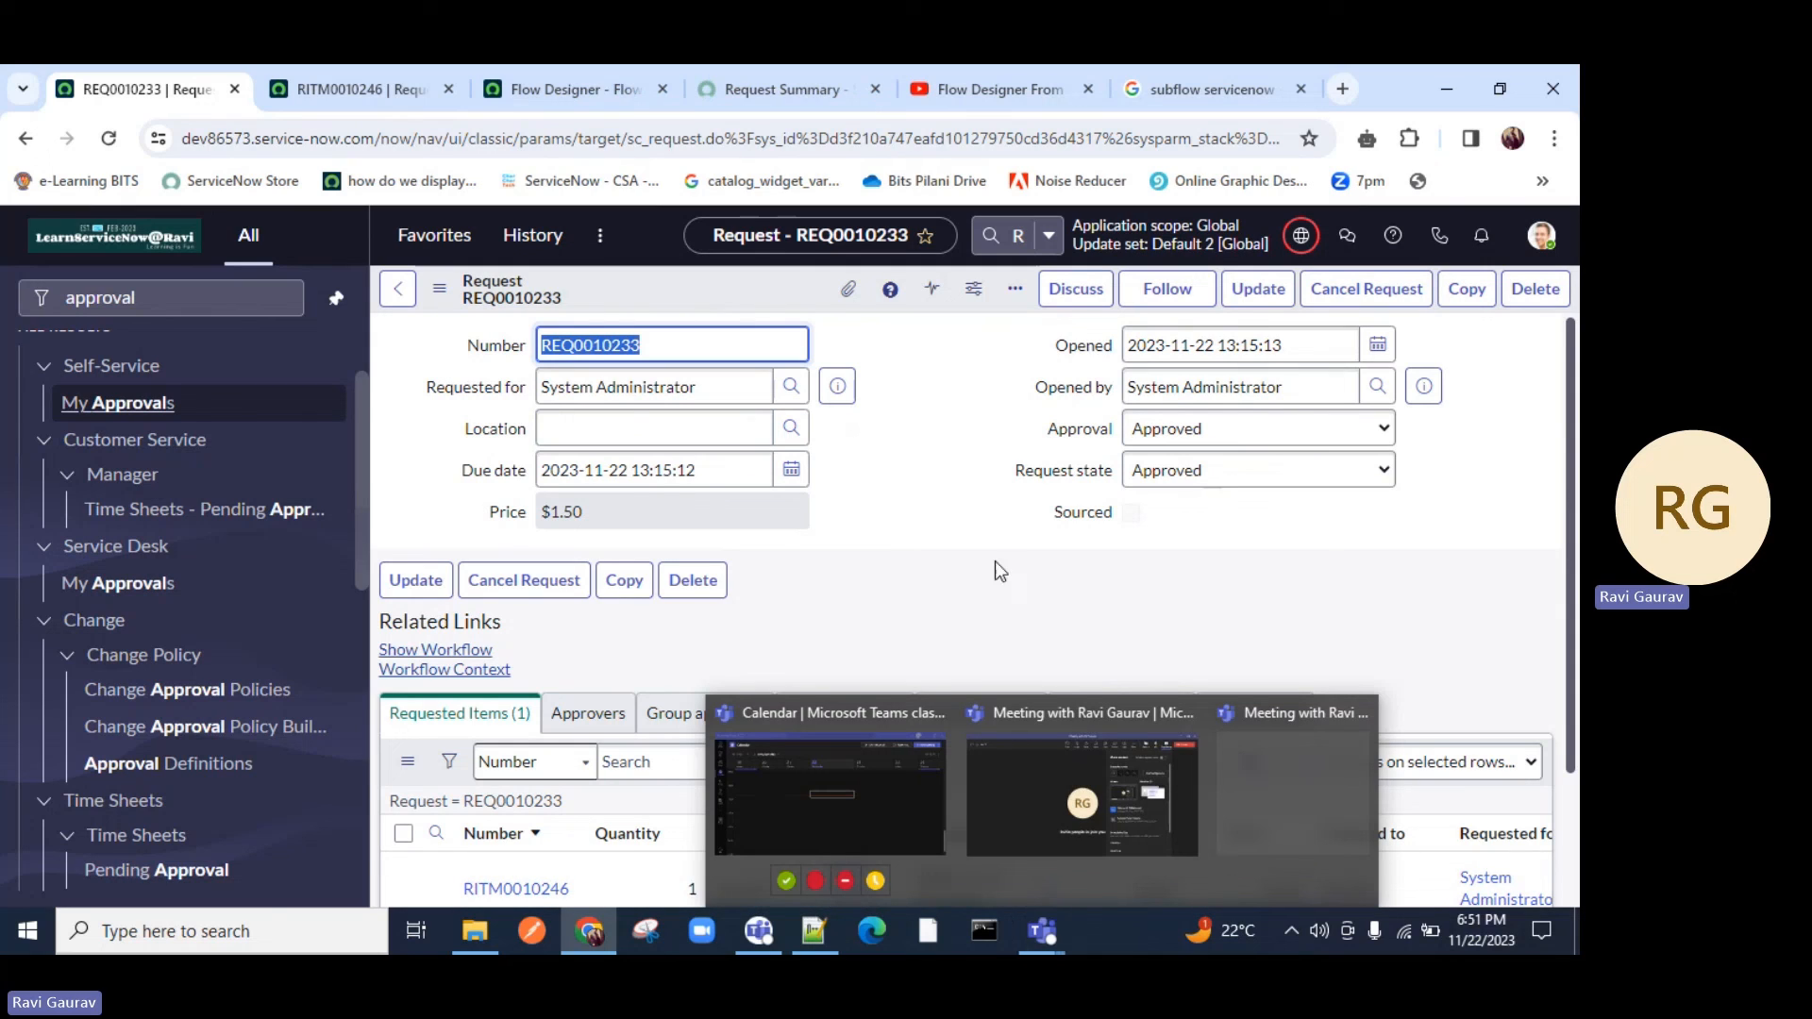